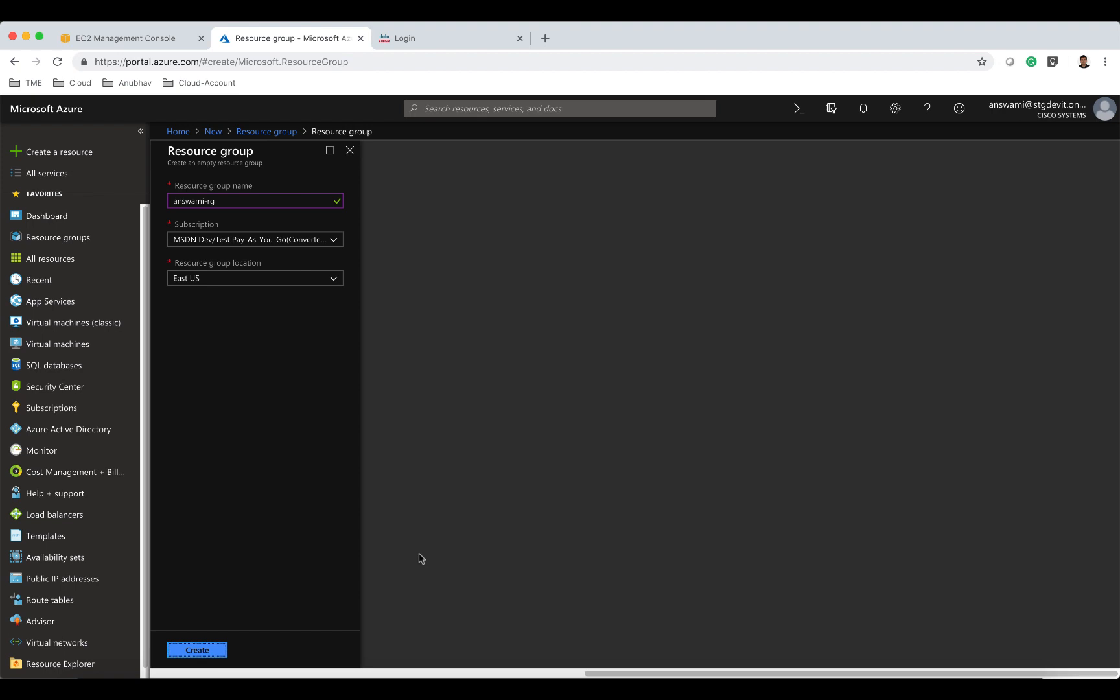
Create the resource group answami-rg in East US and pin it to the dashboard.
{"action": "left_click", "coordinate": [218, 647]}
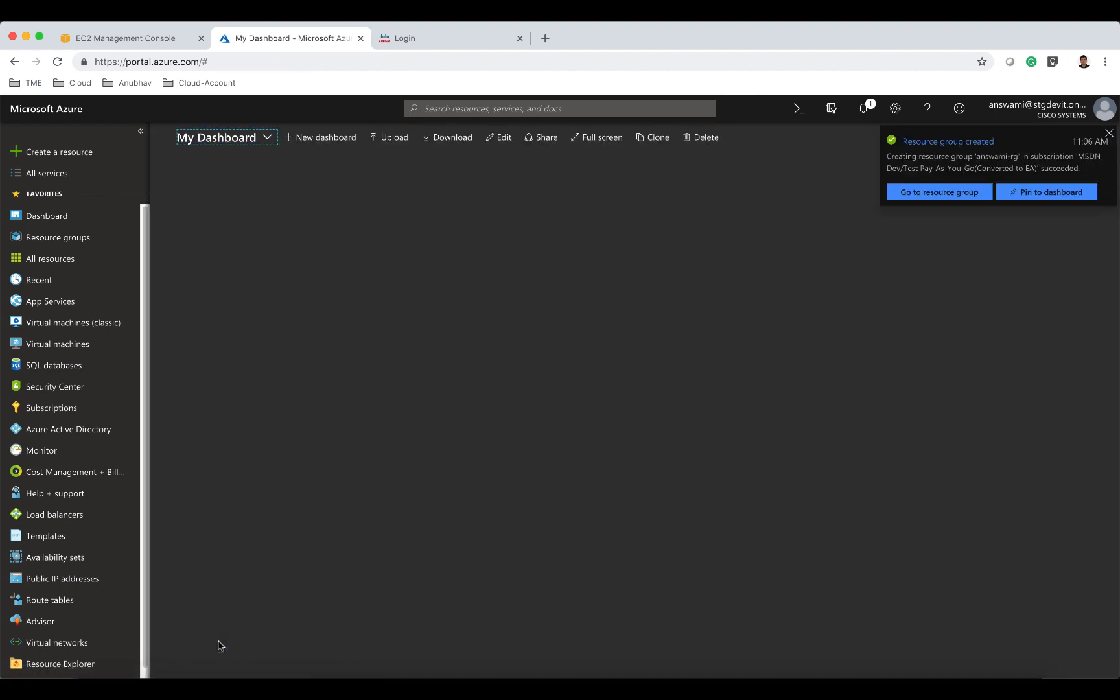
{"action": "left_click", "coordinate": [1030, 197]}
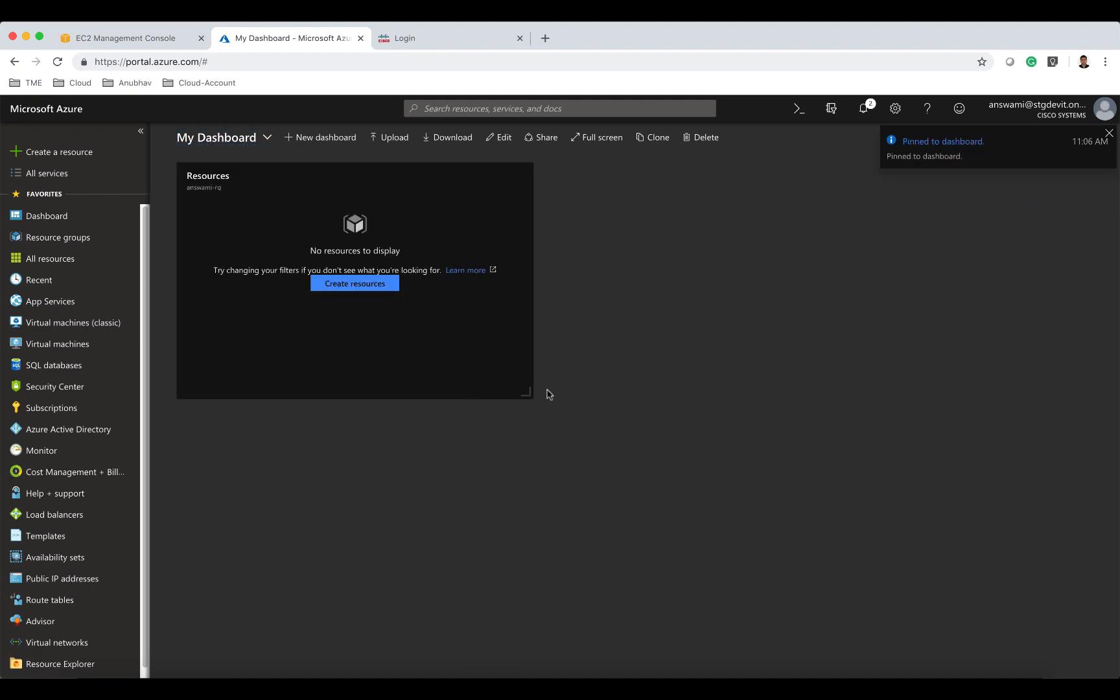
{"action": "left_click", "coordinate": [1109, 133]}
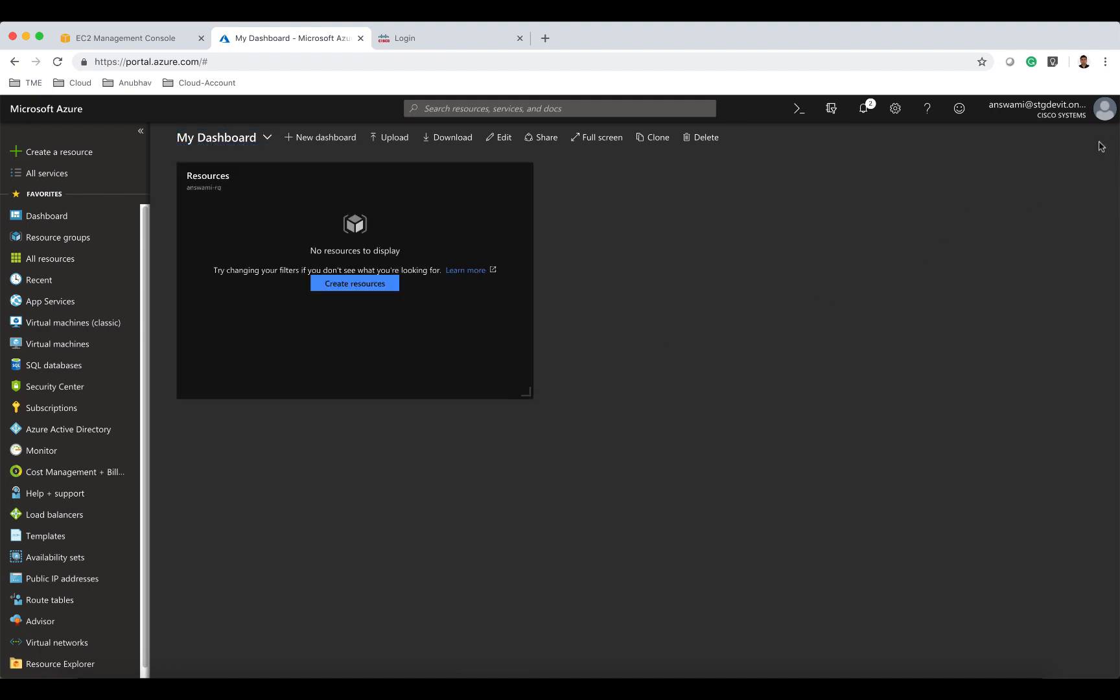
Create an availability set named answami-avs in resource group answami-rg, then check the deployment notification.
{"action": "left_click", "coordinate": [71, 152]}
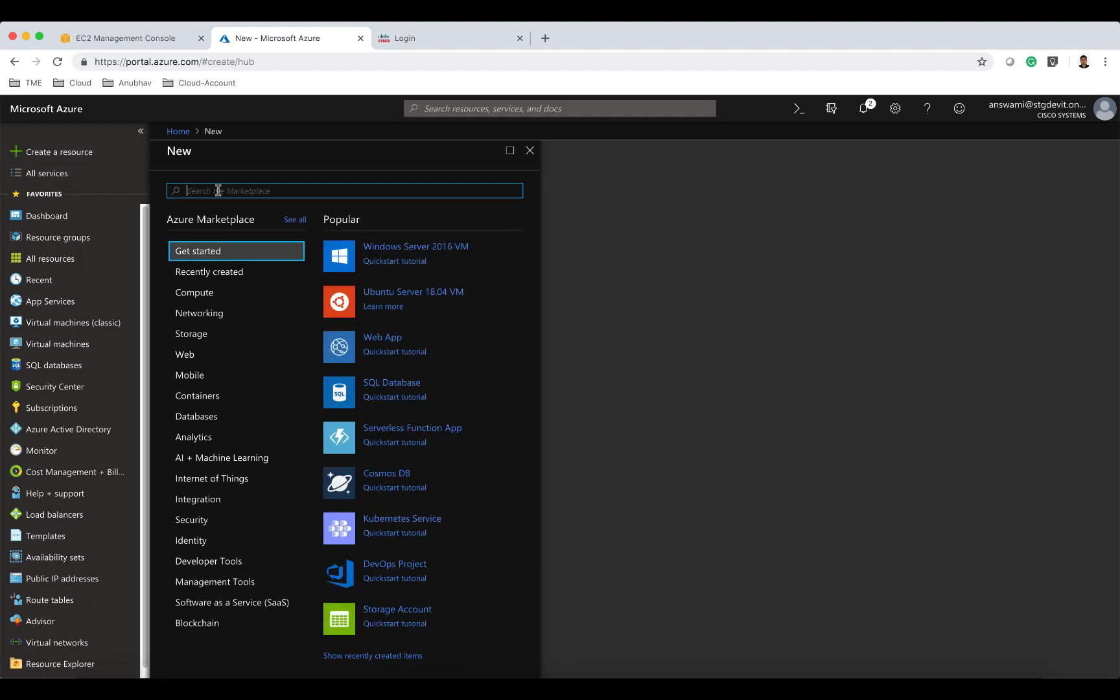
{"action": "type", "text": "availa"}
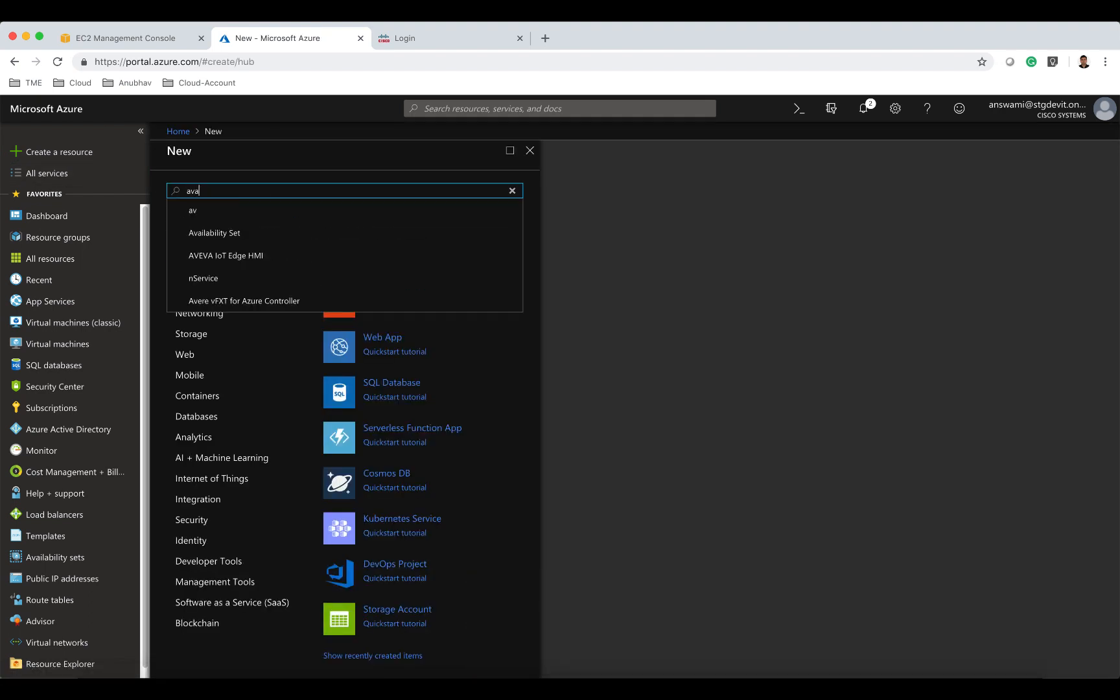
{"action": "left_click", "coordinate": [260, 235]}
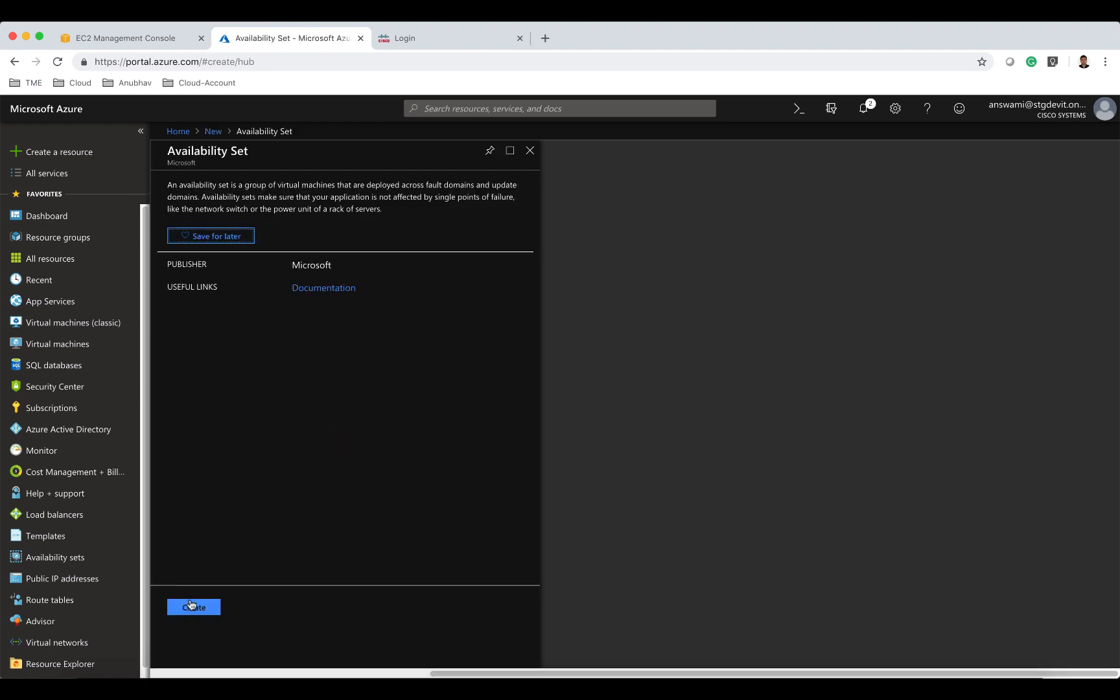
{"action": "left_click", "coordinate": [195, 607]}
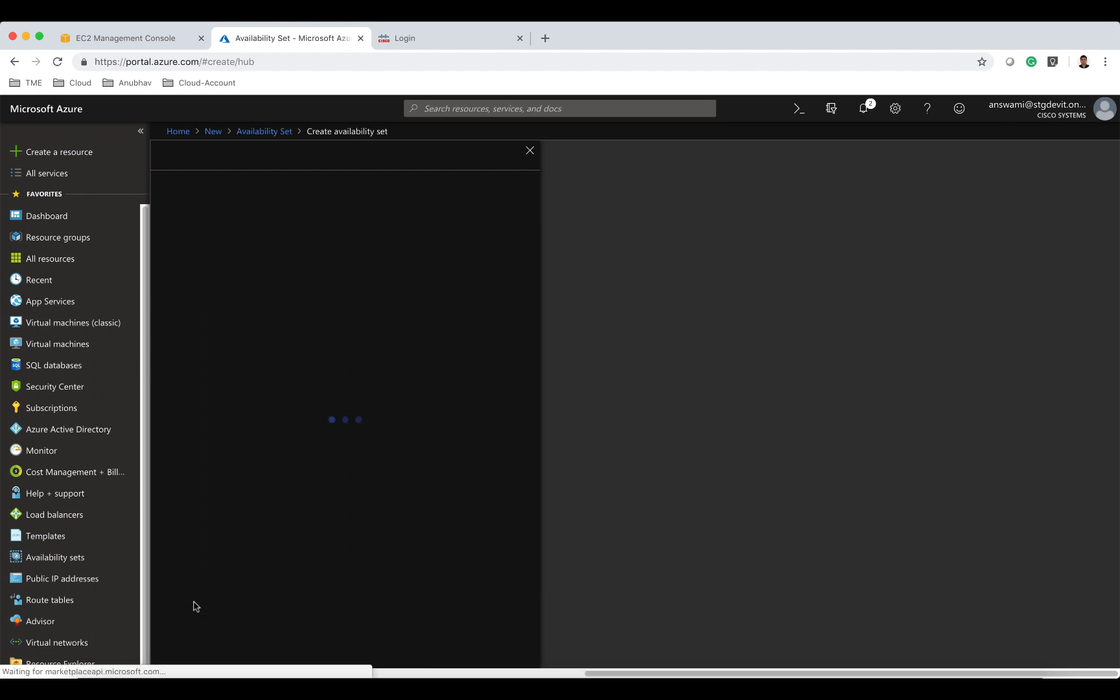
{"action": "type", "text": "a"}
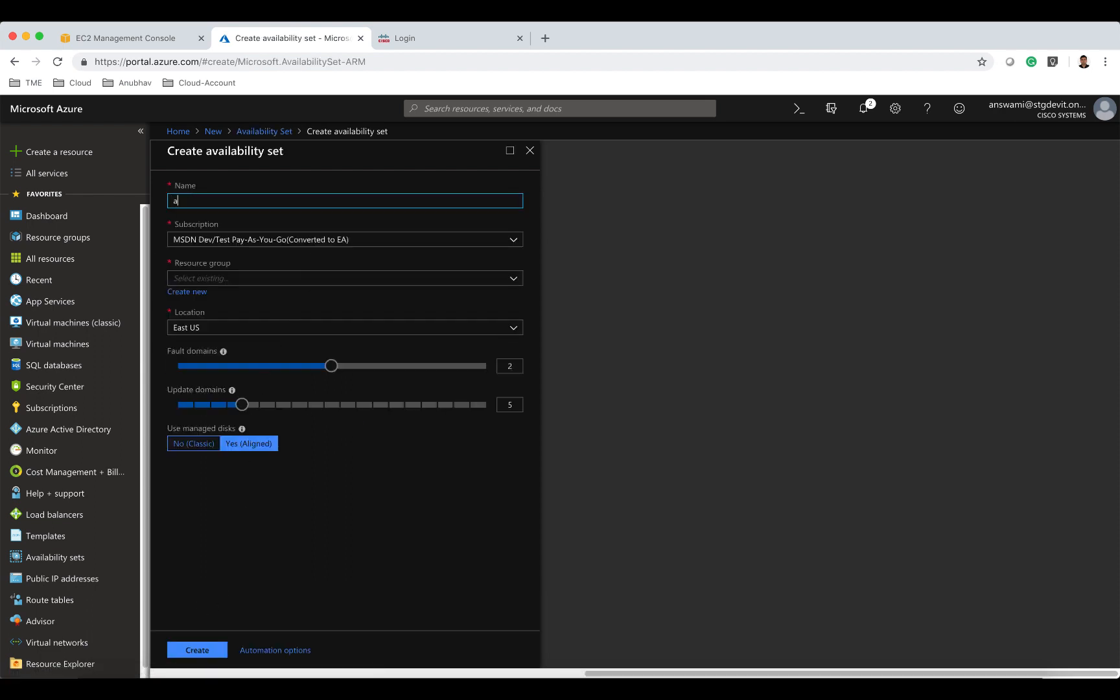
{"action": "type", "text": "nswami-avs"}
{"action": "left_click", "coordinate": [318, 278]}
{"action": "type", "text": "a"}
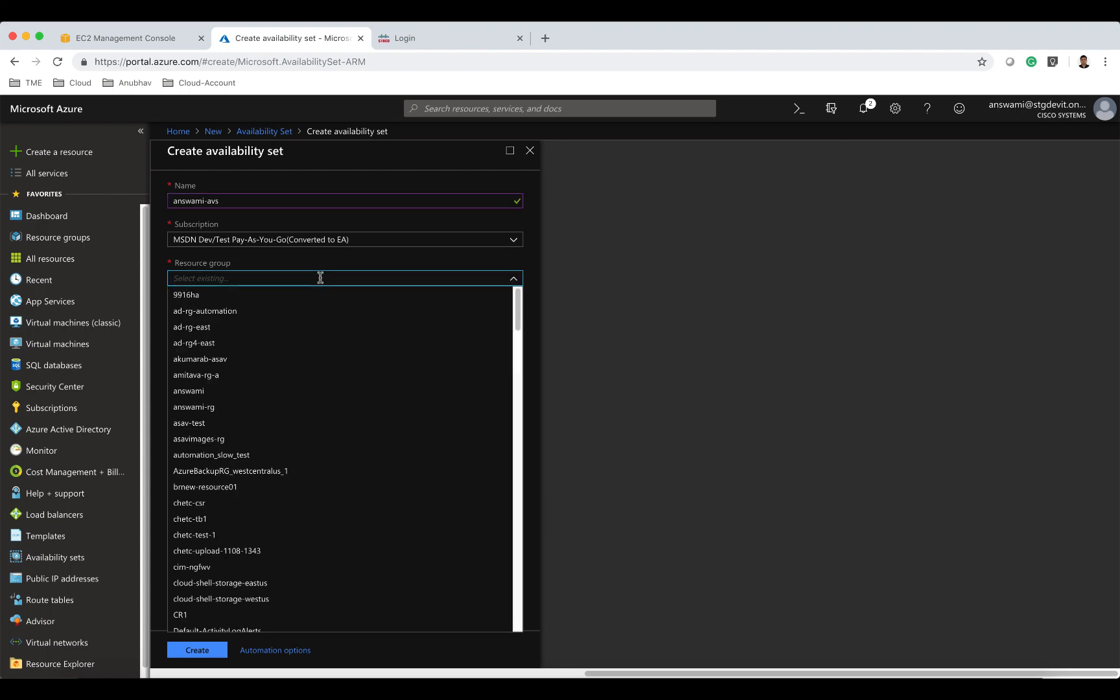
{"action": "type", "text": "nswami"}
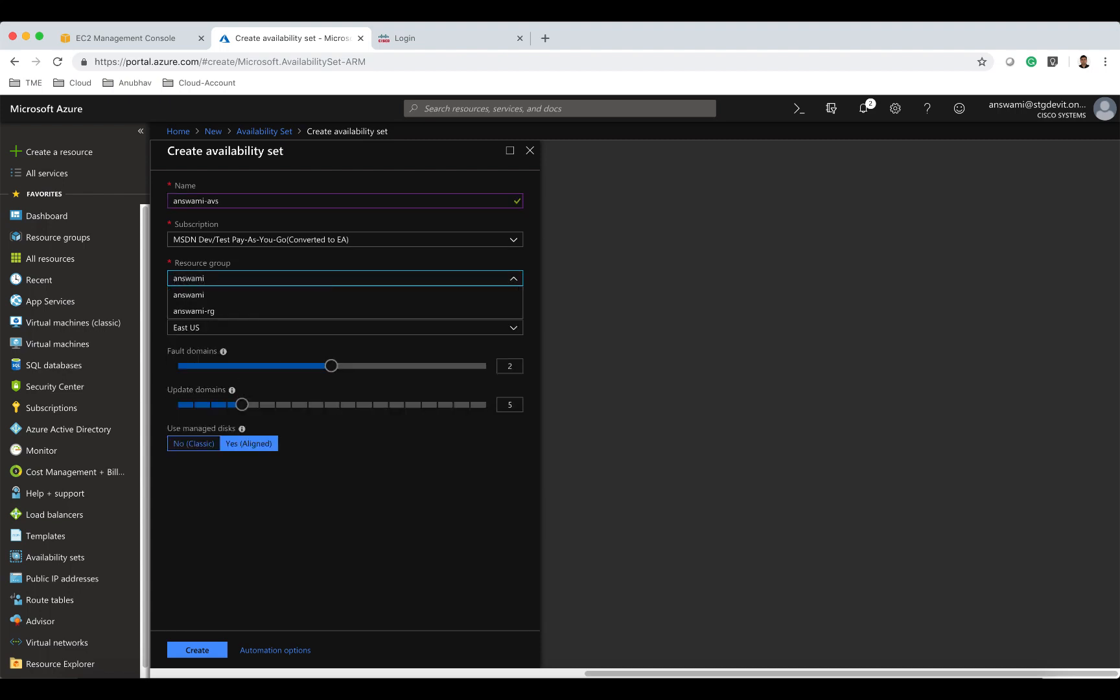
{"action": "left_click", "coordinate": [314, 311]}
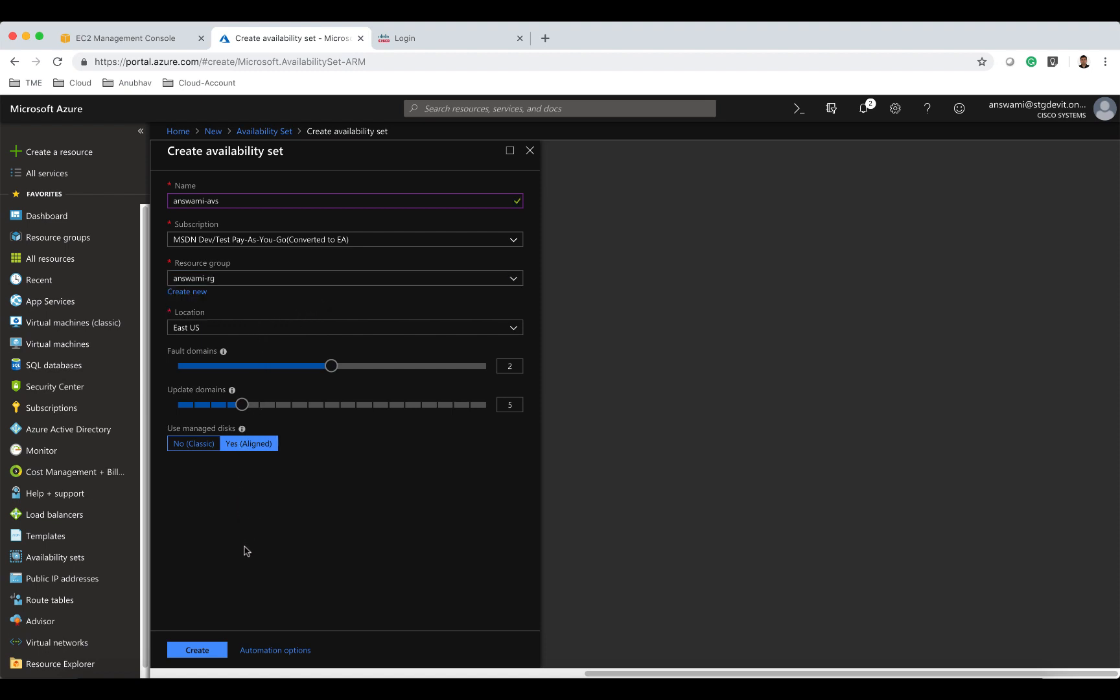
{"action": "left_click", "coordinate": [222, 651]}
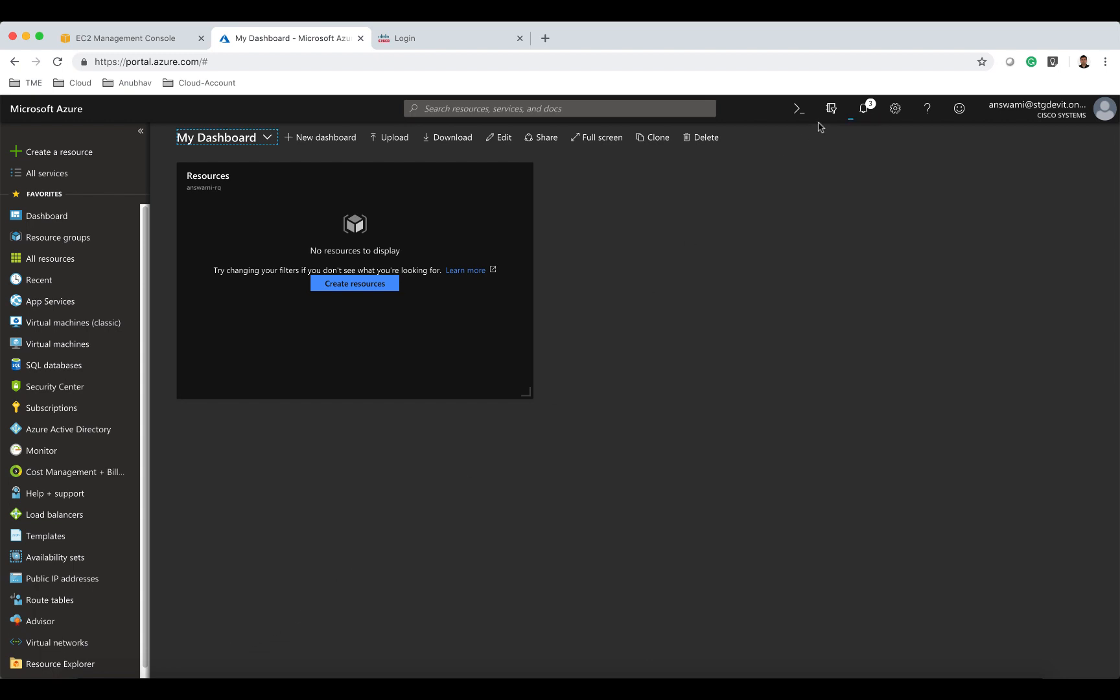
{"action": "left_click", "coordinate": [863, 111]}
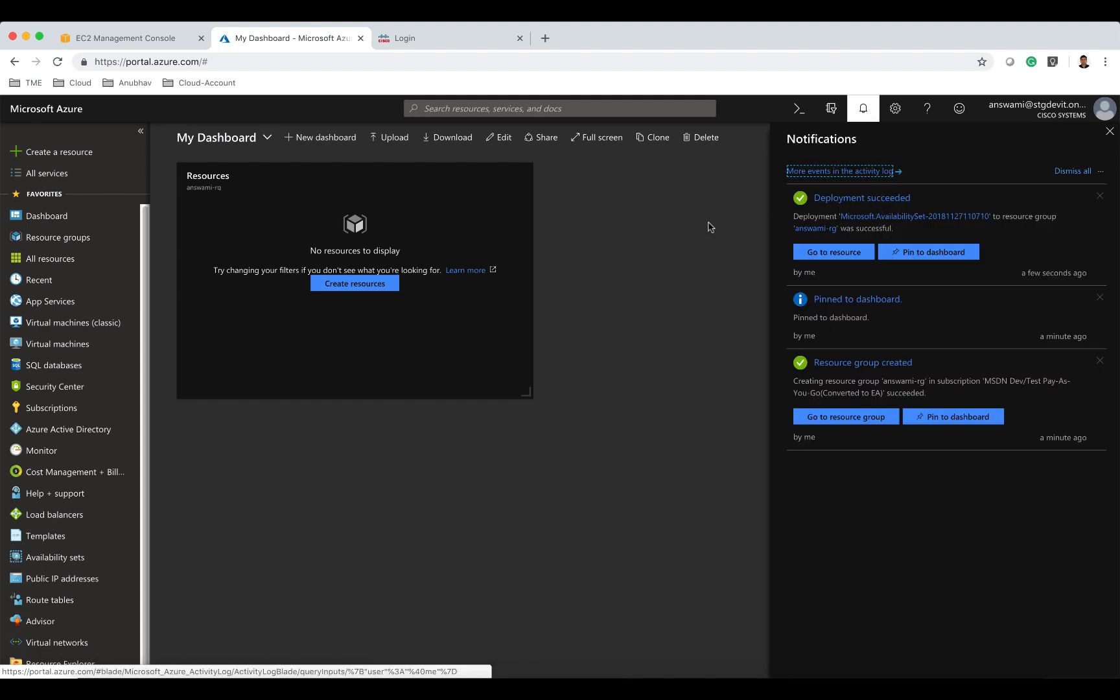
{"action": "left_click", "coordinate": [1110, 132]}
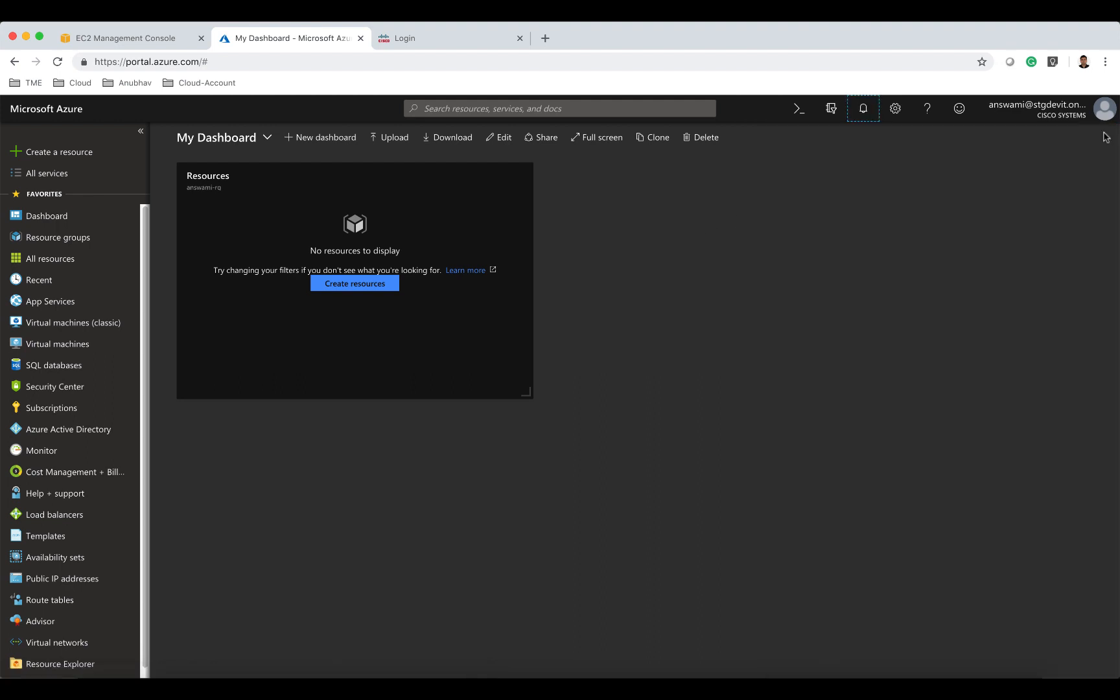
Start creating a new virtual network from the marketplace and name it answami-vnet.
{"action": "left_click", "coordinate": [79, 153]}
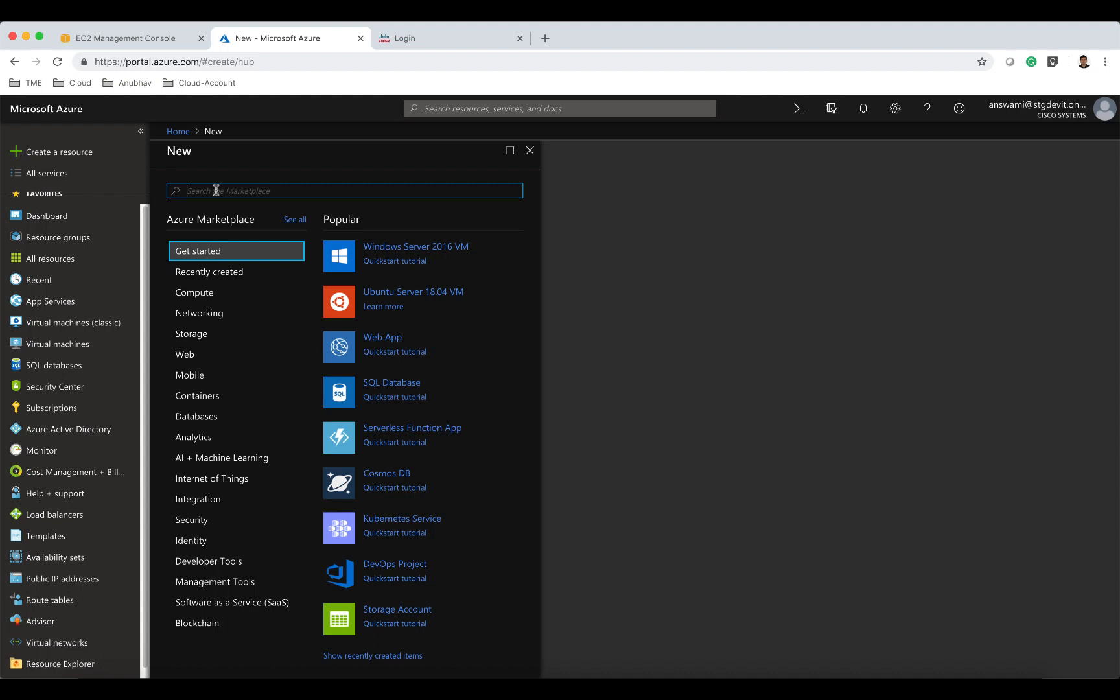
{"action": "type", "text": "Virtual"}
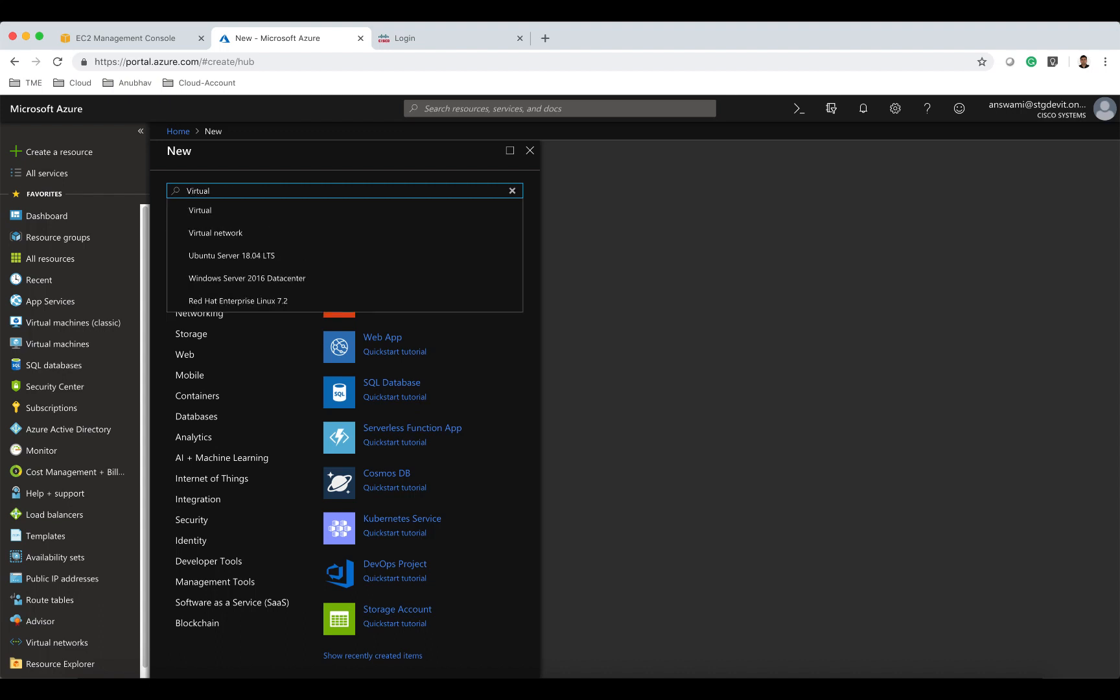
{"action": "left_click", "coordinate": [227, 234]}
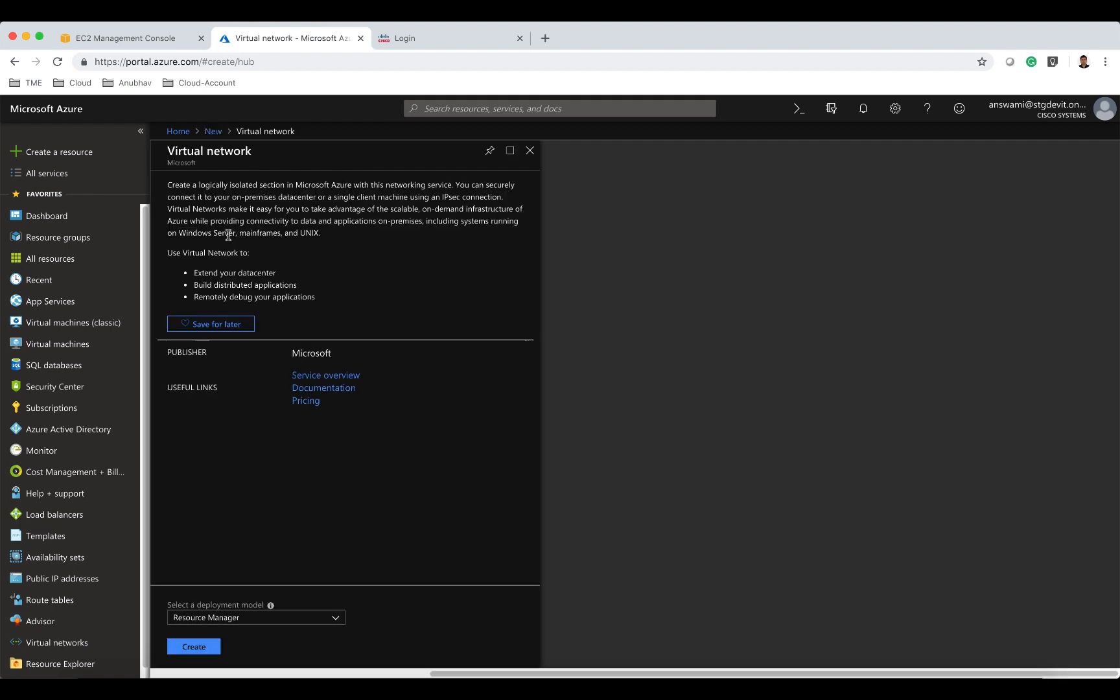
{"action": "left_click", "coordinate": [211, 650]}
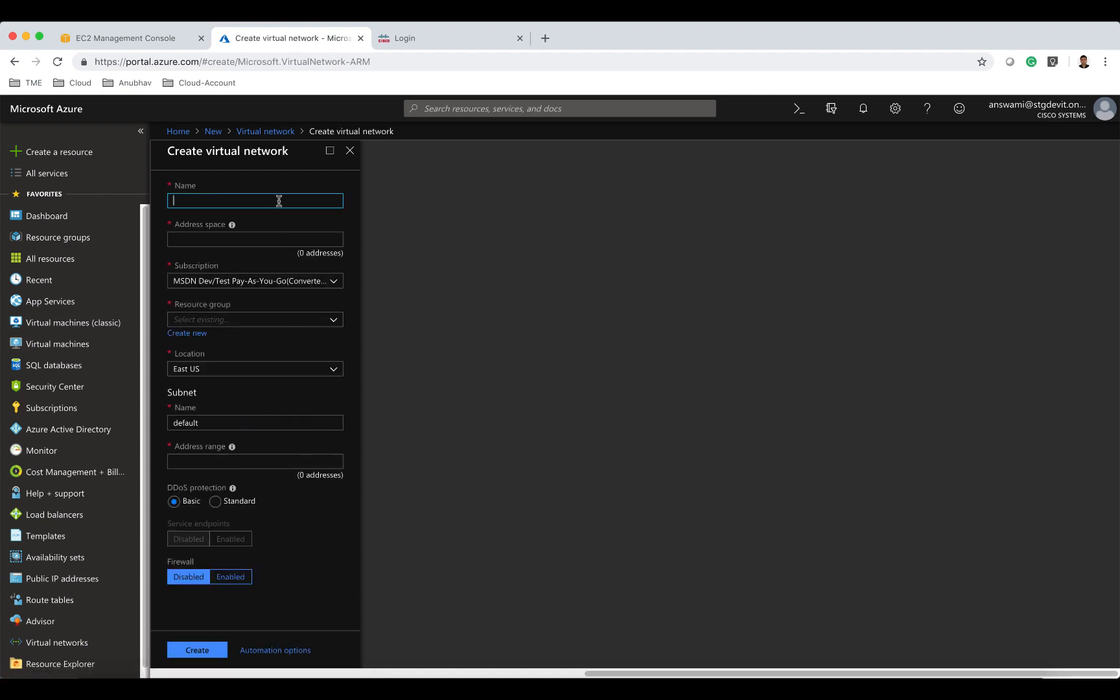
{"action": "type", "text": "answami"}
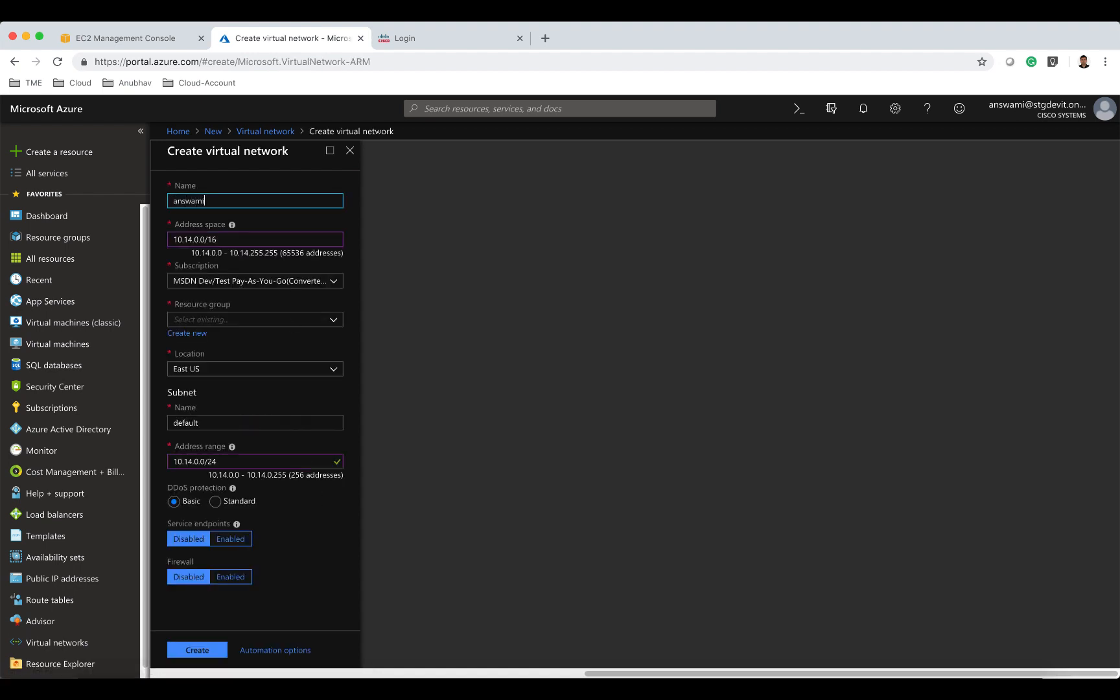
{"action": "type", "text": "-vnet"}
Set the virtual network's address space to 10.82.0.0/16 and its resource group to answami-rg.
{"action": "left_click", "coordinate": [192, 240]}
{"action": "key", "text": "BackSpace"}
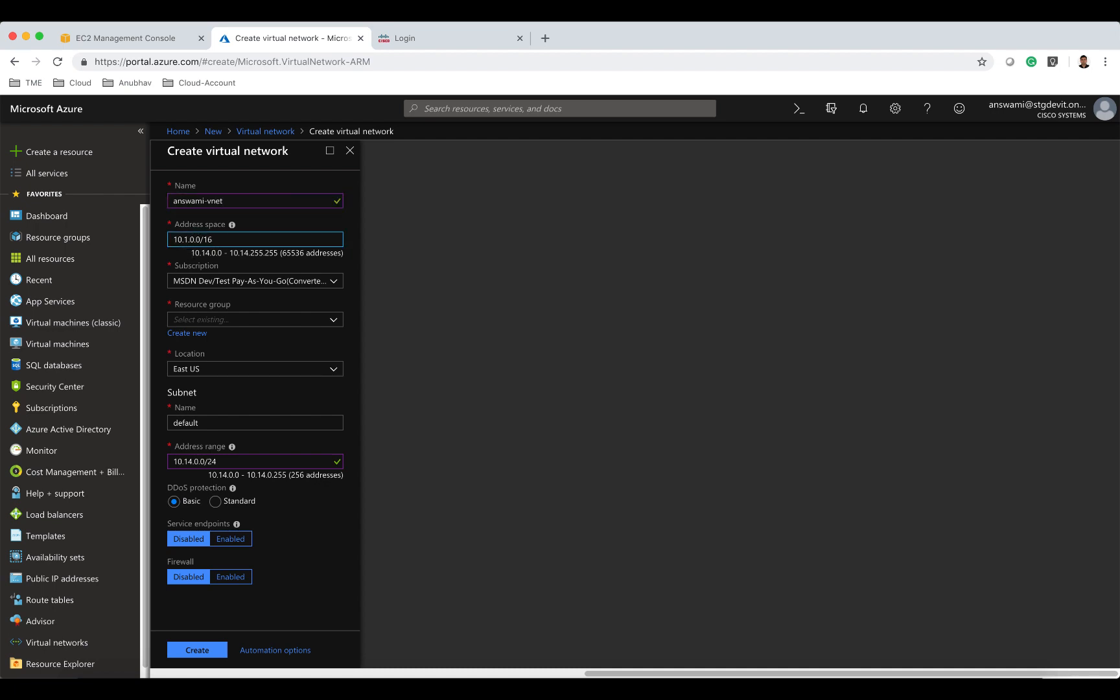
{"action": "key", "text": "BackSpace"}
{"action": "type", "text": "82"}
{"action": "left_click", "coordinate": [216, 314]}
{"action": "type", "text": "answami"}
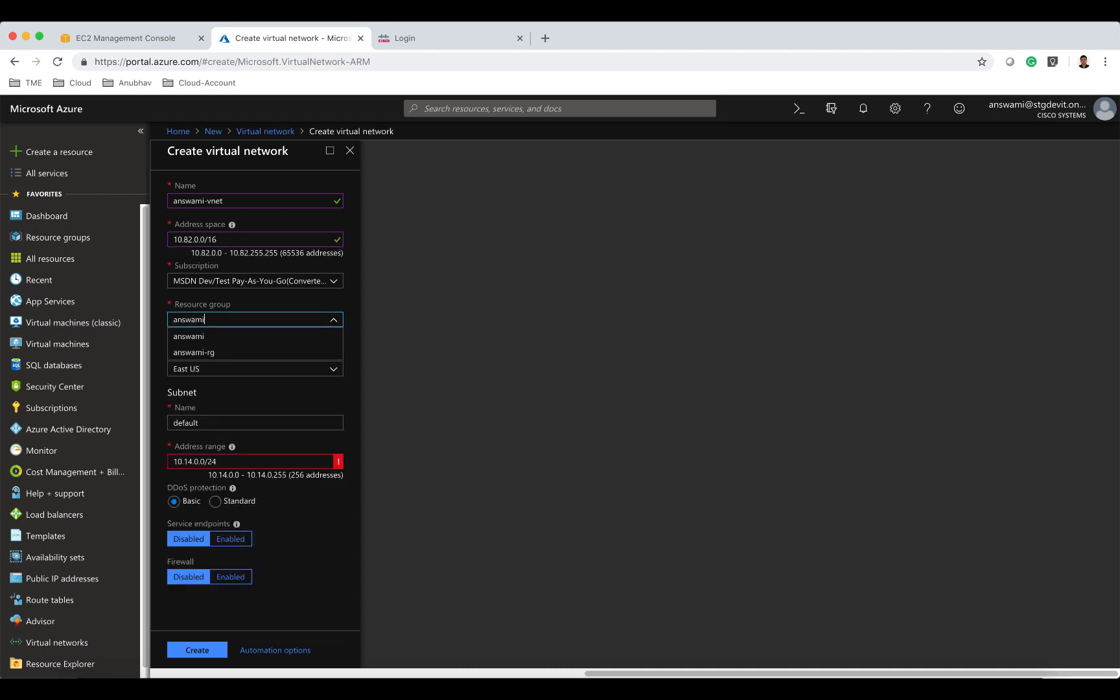
{"action": "left_click", "coordinate": [222, 352]}
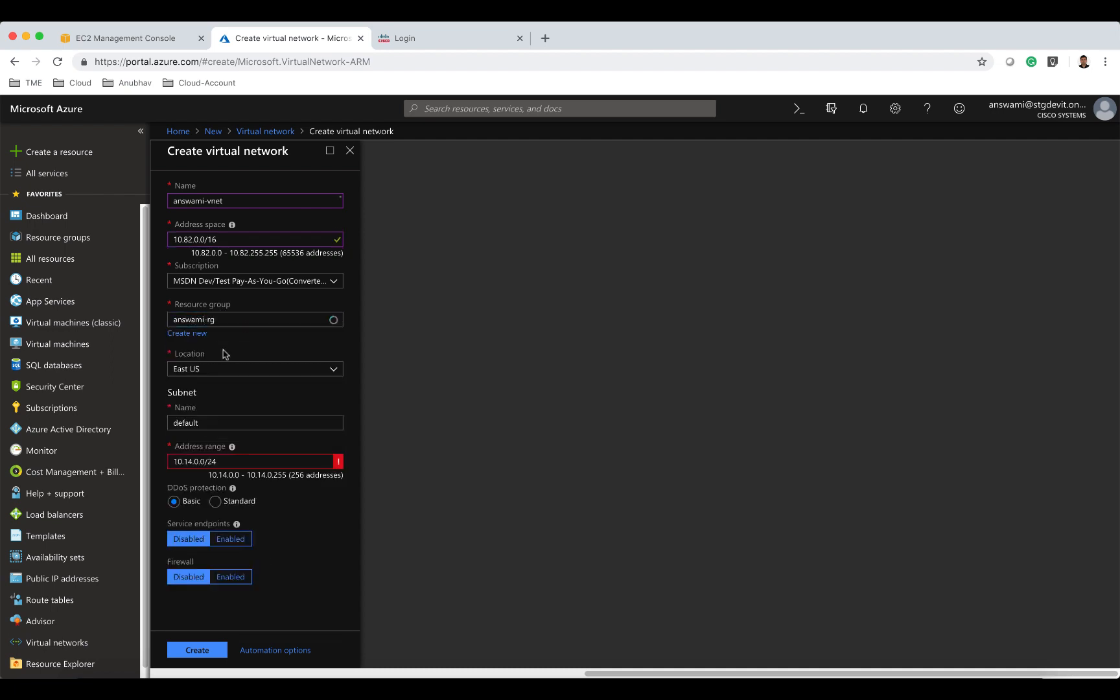
Name the first subnet mgmt with address range 10.82.0.0/24 and create the virtual network.
{"action": "left_click_drag", "start_coordinate": [214, 420], "coordinate": [168, 421]}
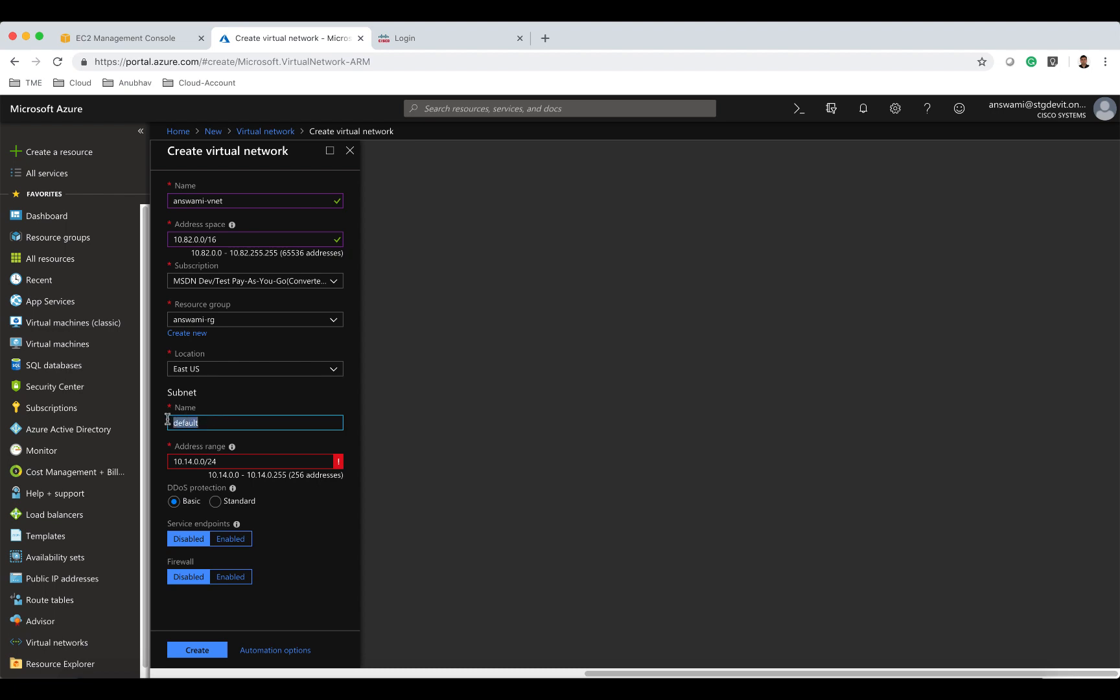
{"action": "type", "text": "mgmt"}
{"action": "left_click", "coordinate": [191, 461]}
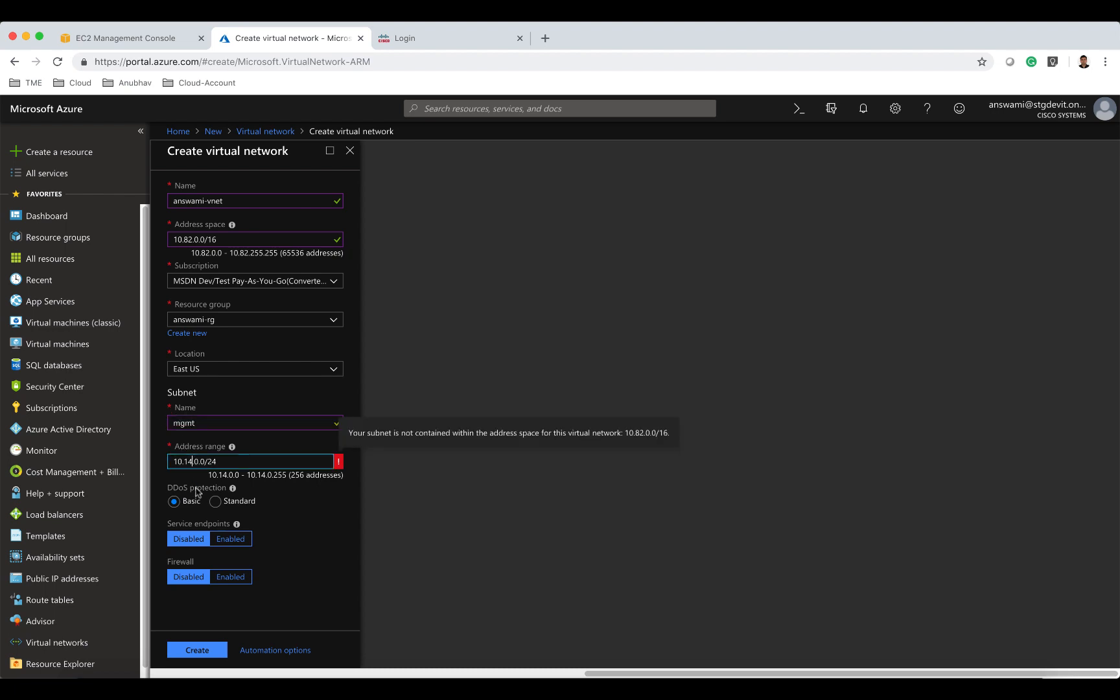
{"action": "key", "text": "BackSpace"}
{"action": "key", "text": "BackSpace"}
{"action": "type", "text": "82"}
{"action": "left_click", "coordinate": [314, 525]}
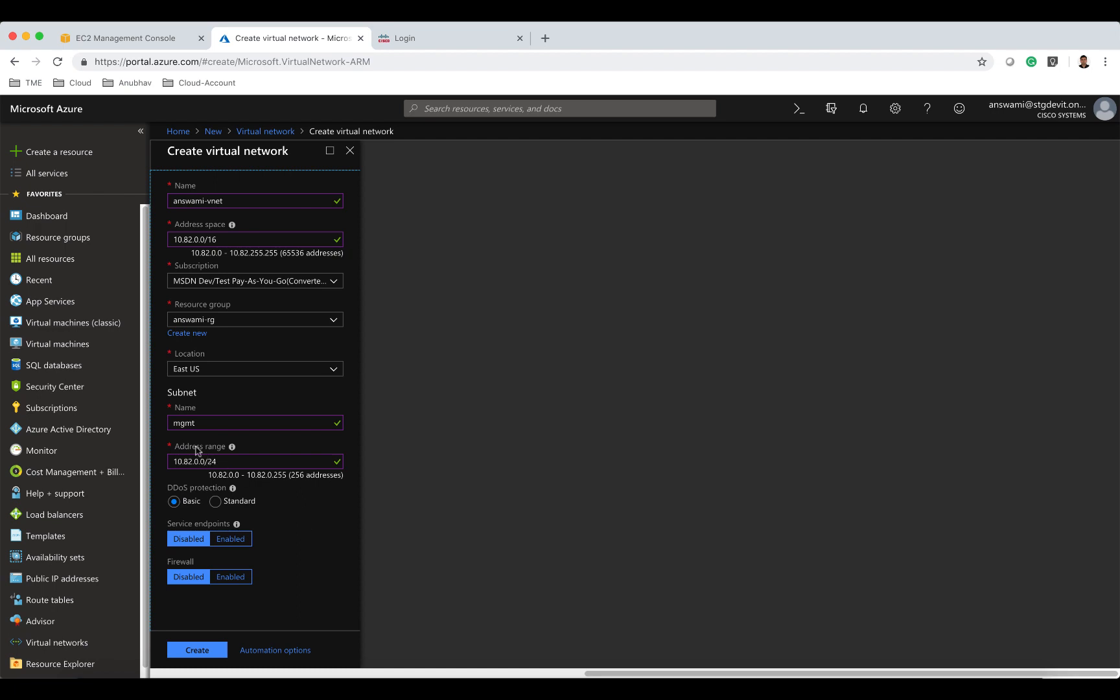
{"action": "left_click", "coordinate": [211, 652]}
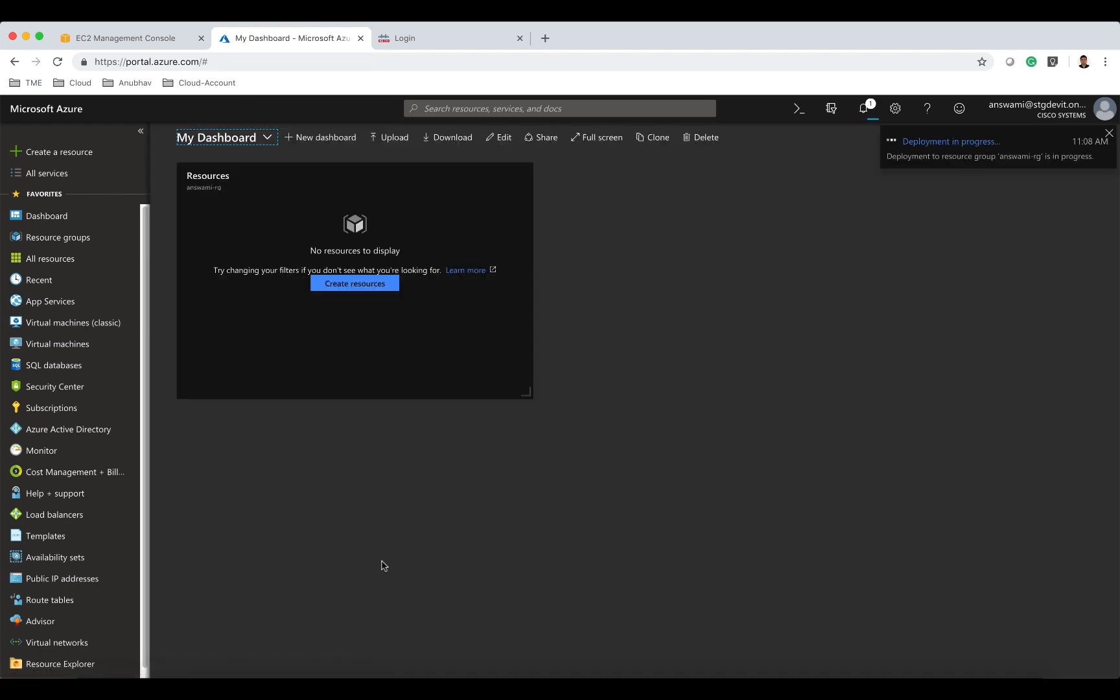
Open answami-vnet's subnets from the resource group and add a subnet named diag with range 10.82.1.0/24.
{"action": "left_click", "coordinate": [293, 186]}
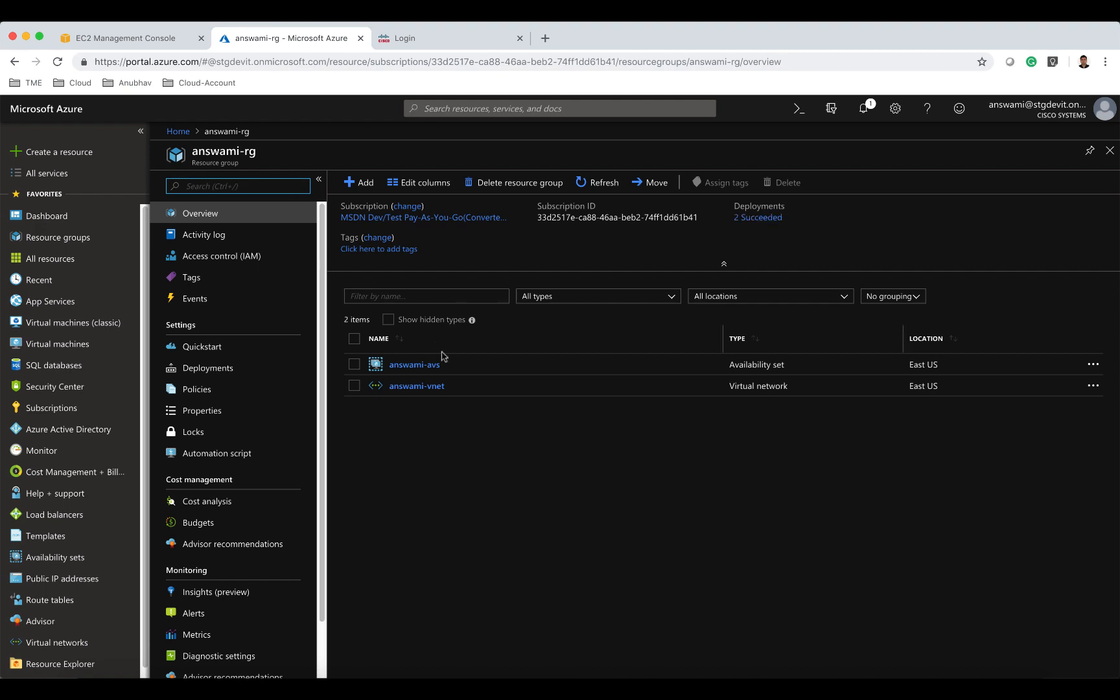
{"action": "left_click", "coordinate": [439, 388]}
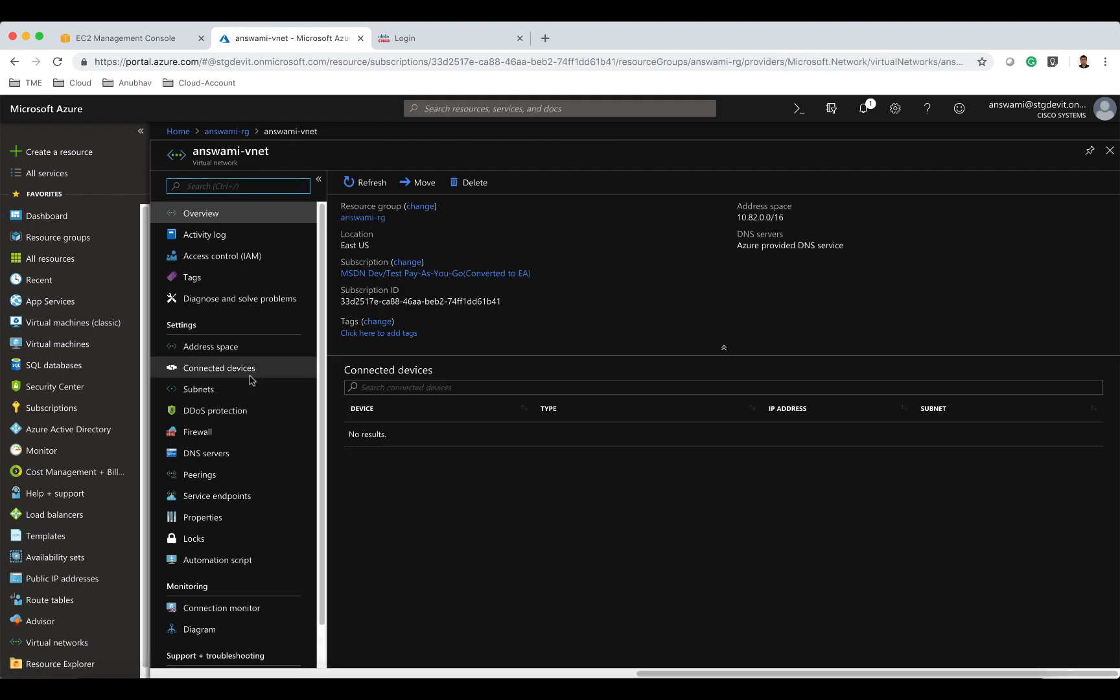
{"action": "left_click", "coordinate": [241, 393]}
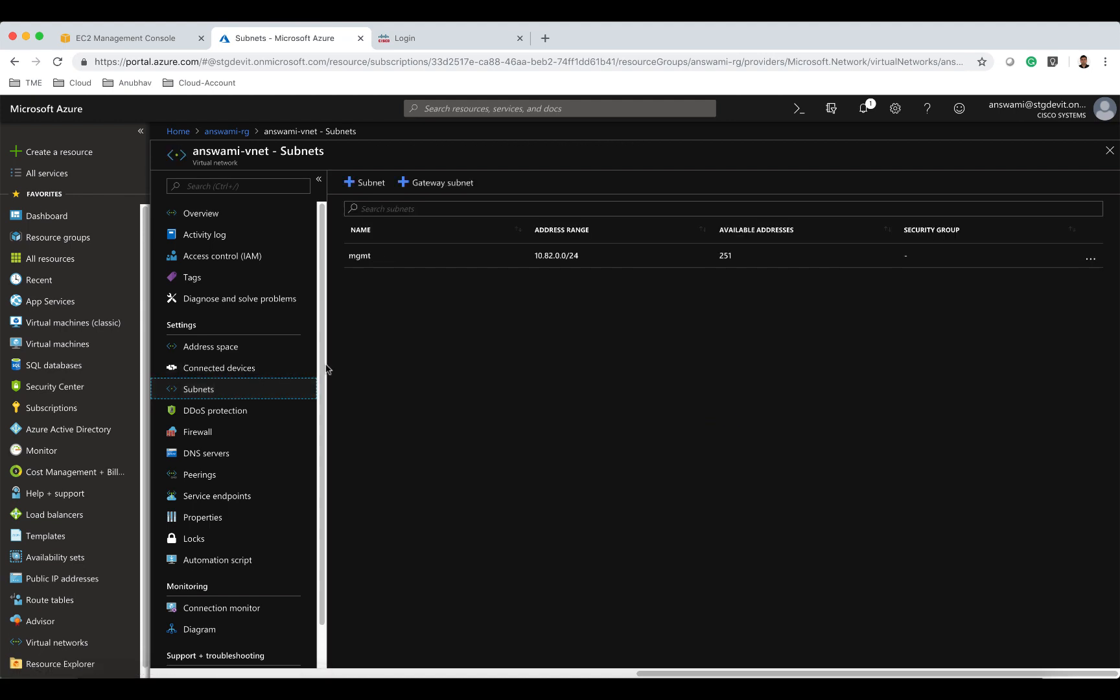
{"action": "left_click", "coordinate": [372, 188]}
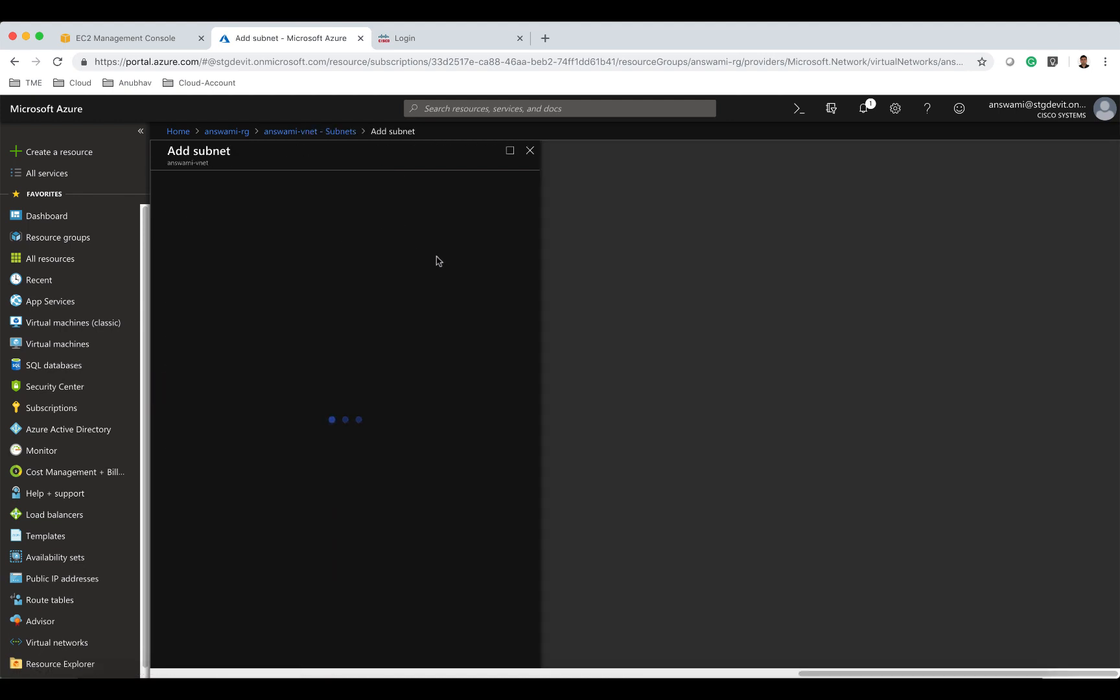
{"action": "left_click", "coordinate": [267, 201]}
{"action": "type", "text": "diag"}
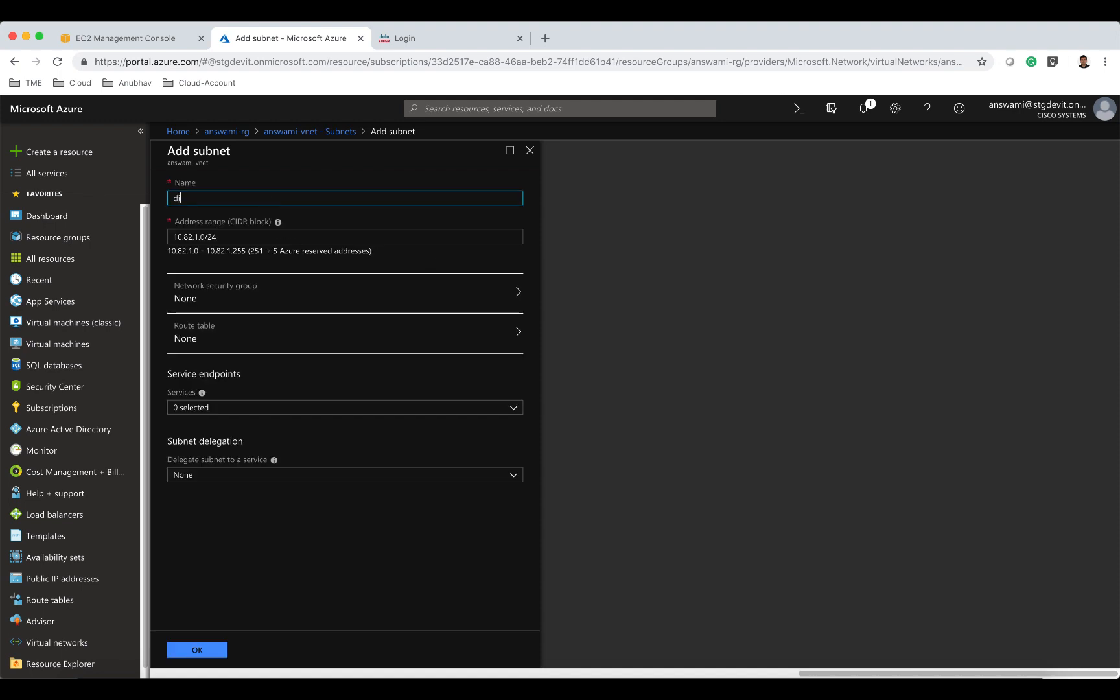
{"action": "left_click", "coordinate": [219, 655]}
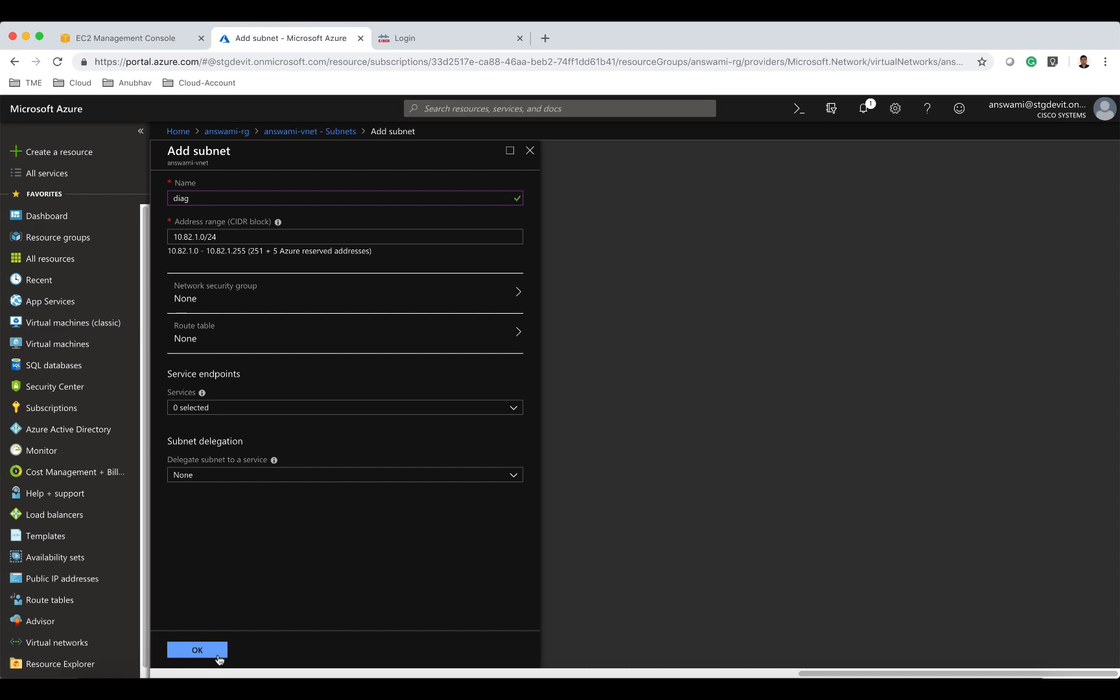
{"action": "left_click", "coordinate": [219, 657]}
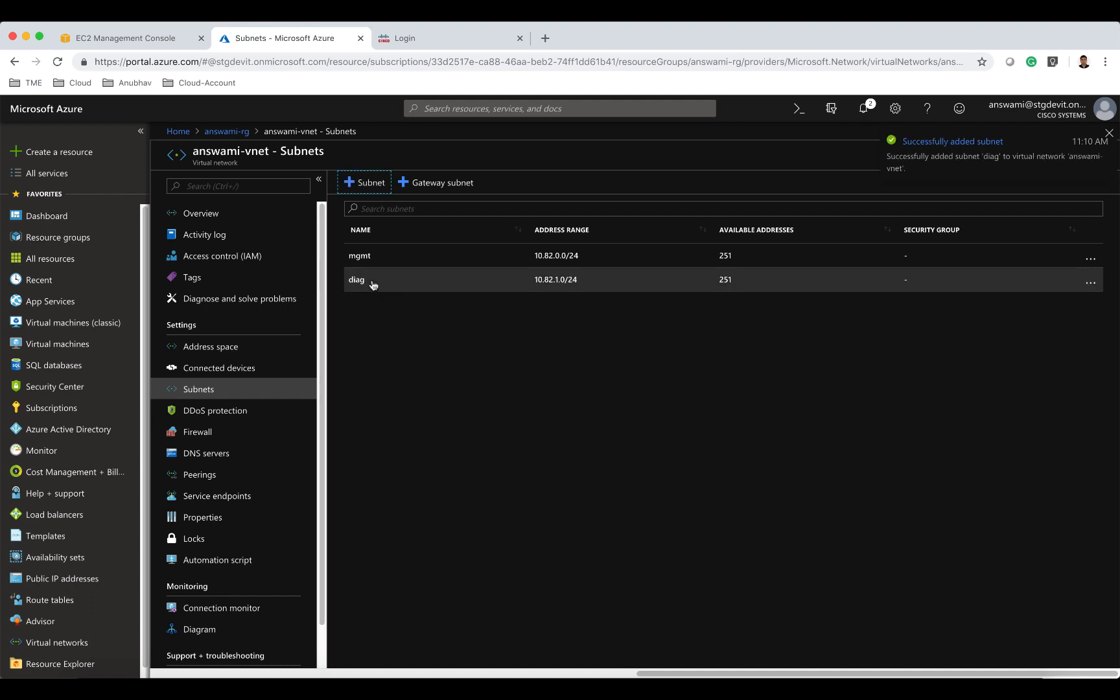
Add another subnet named external with range 10.82.2.0/24.
{"action": "left_click", "coordinate": [355, 184]}
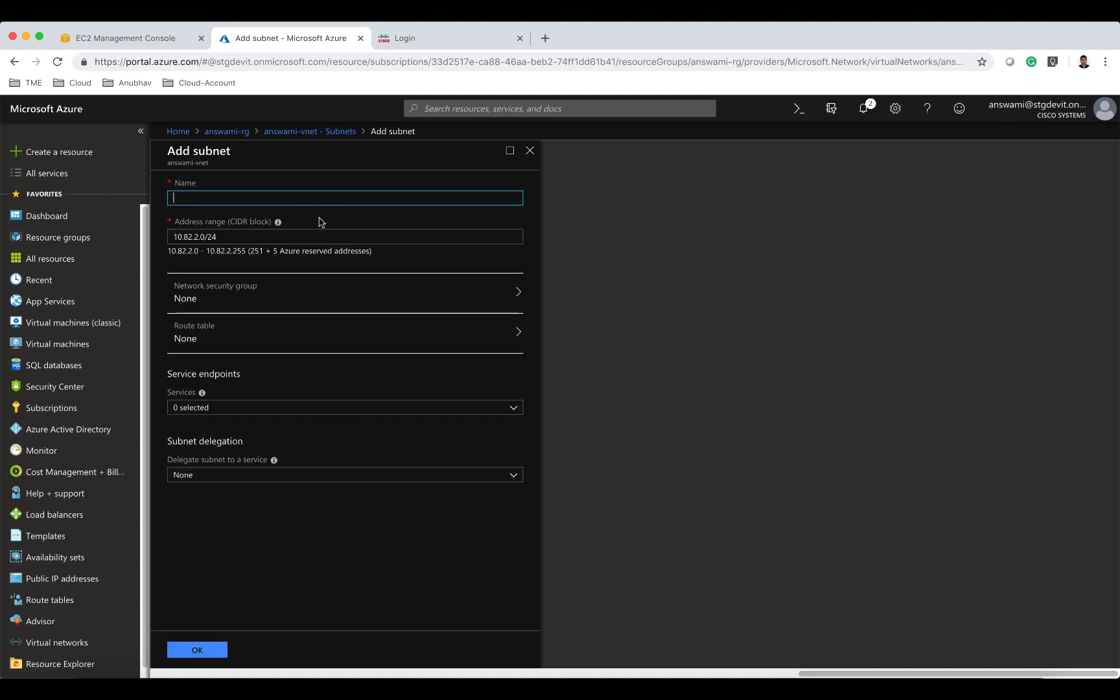
{"action": "type", "text": "external"}
{"action": "left_click", "coordinate": [225, 649]}
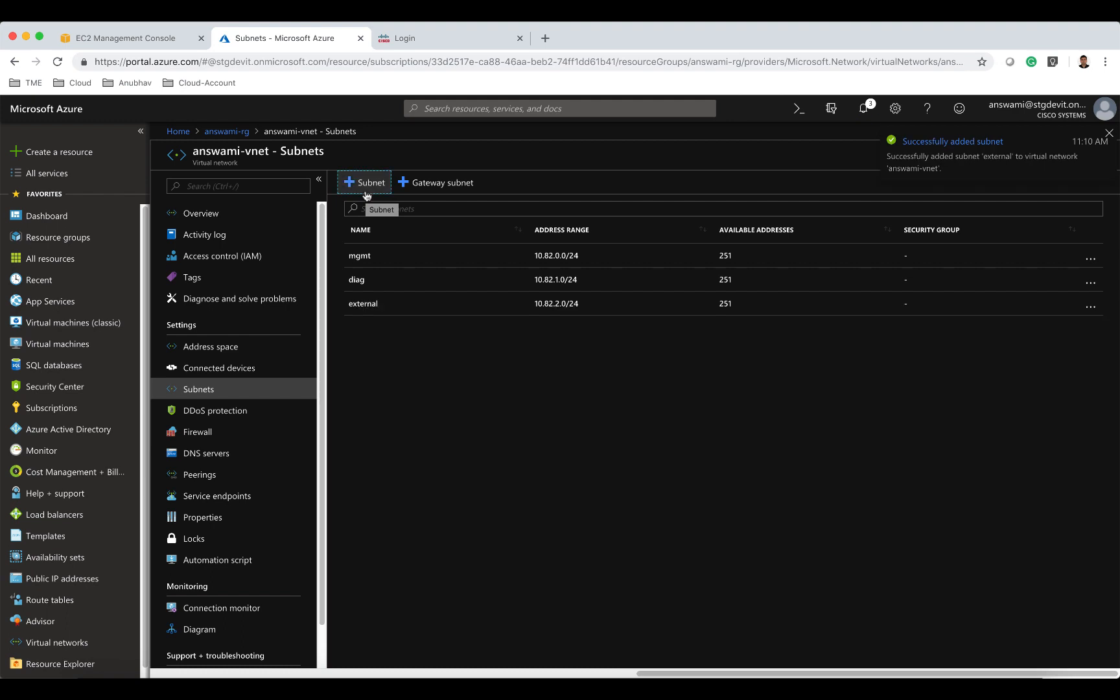
Add a subnet named internal to answami-vnet with the range 10.82.3.0/24.
{"action": "left_click", "coordinate": [366, 193]}
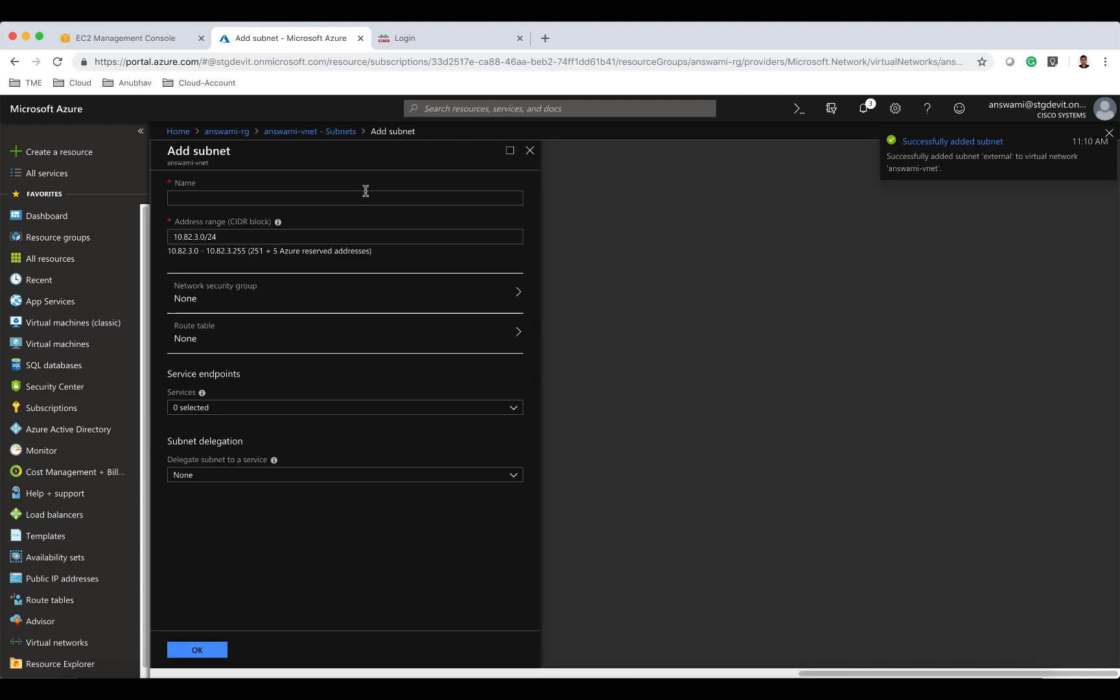
{"action": "left_click", "coordinate": [361, 196]}
{"action": "type", "text": "inter"}
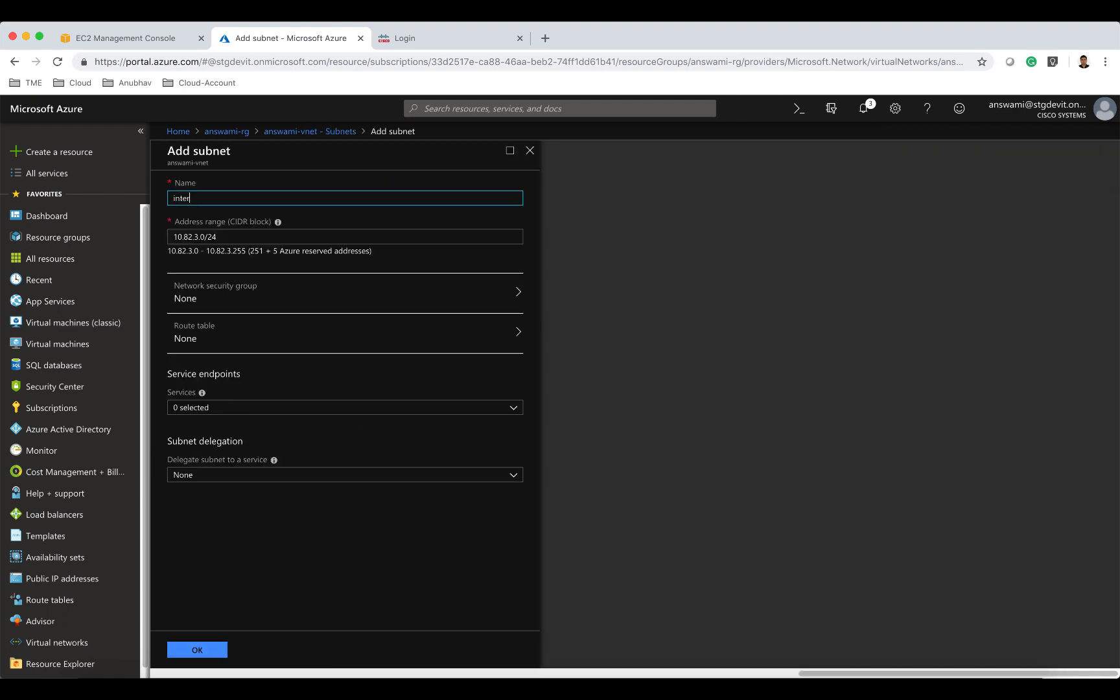
{"action": "type", "text": "nal"}
{"action": "left_click", "coordinate": [218, 651]}
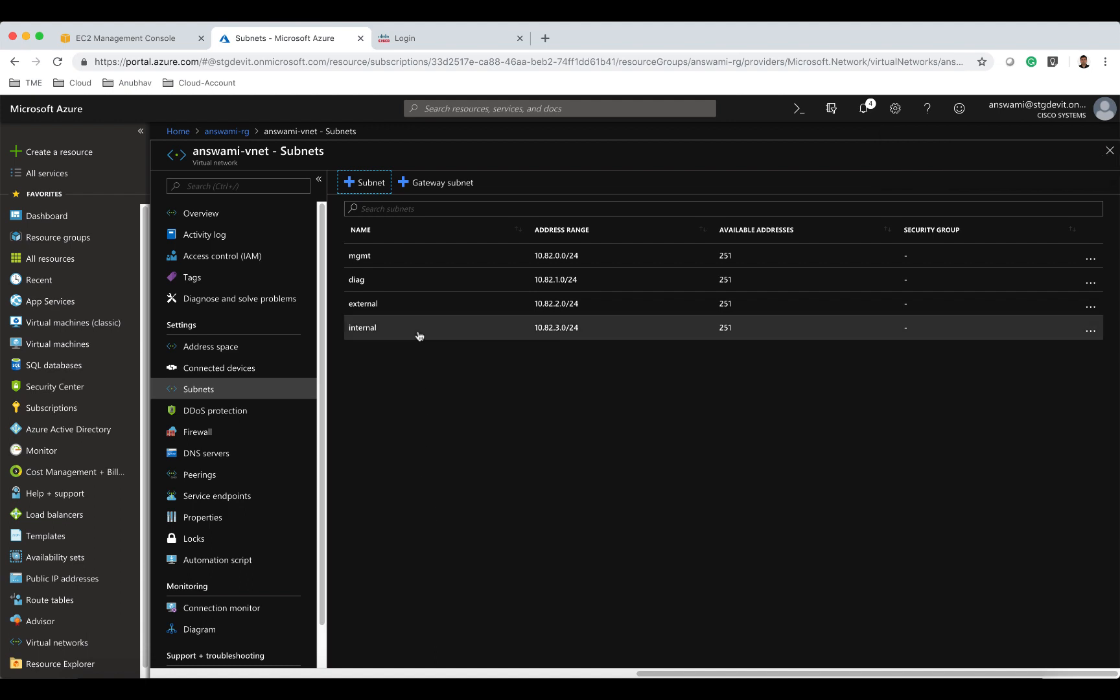
Add a subnet named web with the range 10.82.4.0/24.
{"action": "left_click", "coordinate": [375, 189]}
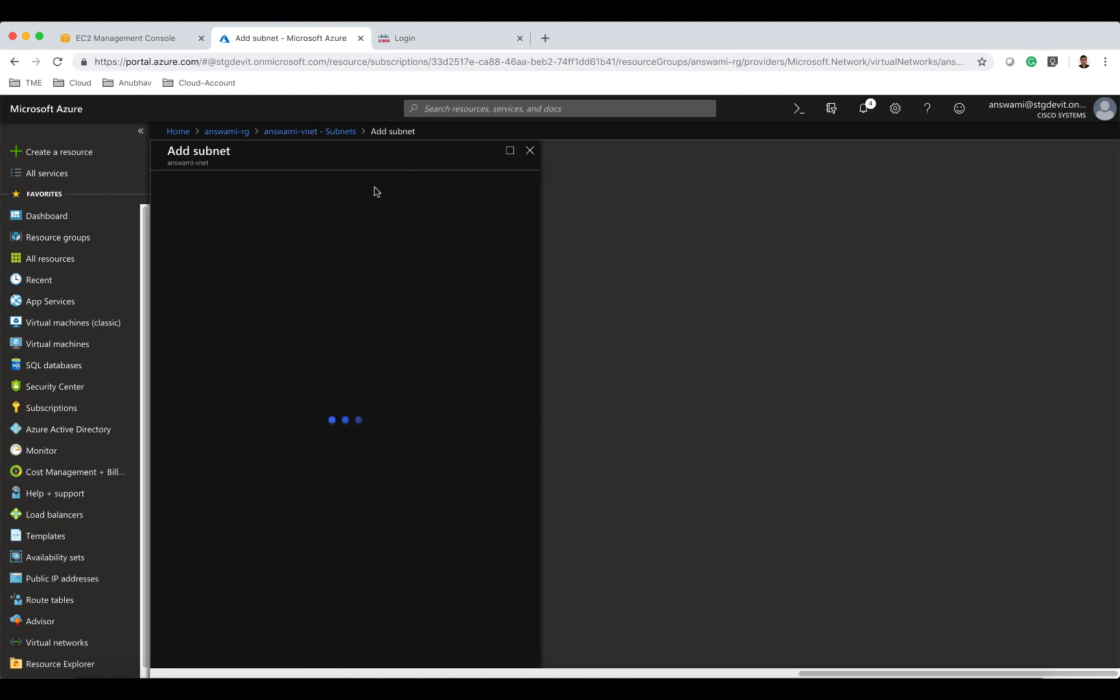
{"action": "type", "text": "we"}
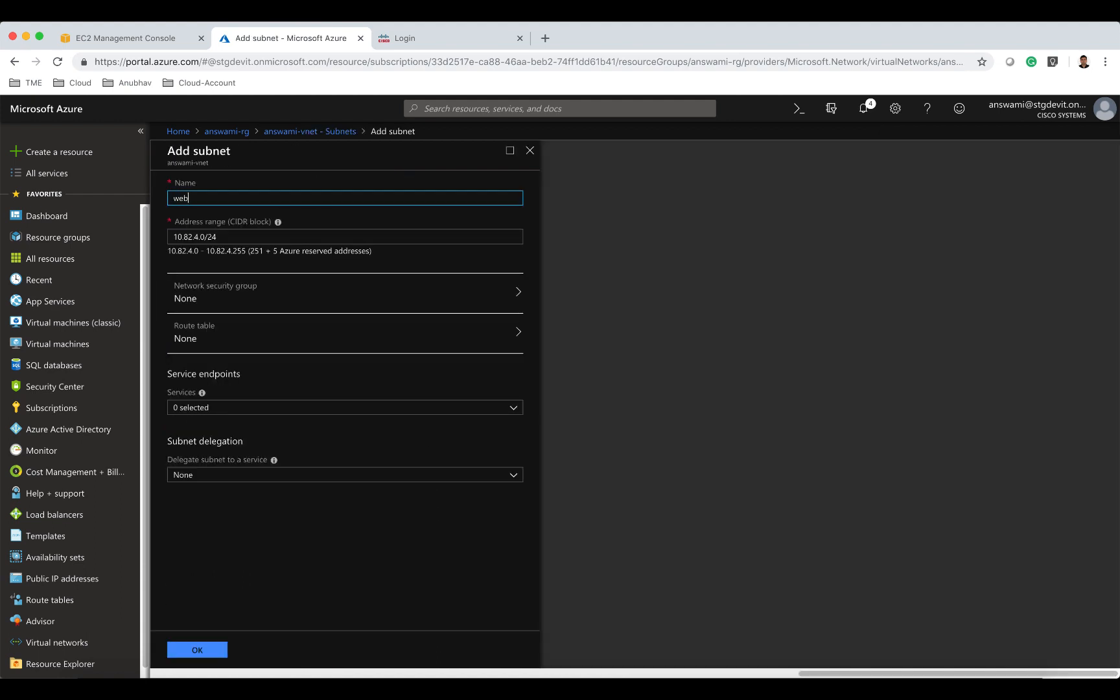
{"action": "type", "text": "b"}
{"action": "left_click", "coordinate": [206, 649]}
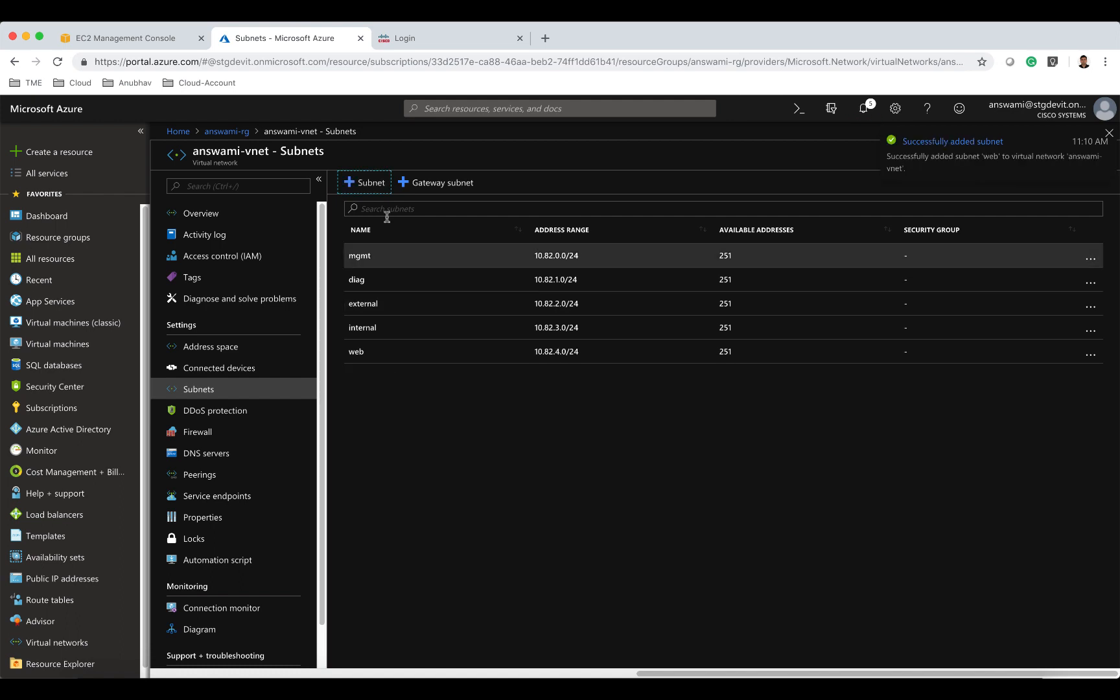
Add two more subnets: app with range 10.82.5.0/24 and db with range 10.82.6.0/24.
{"action": "left_click", "coordinate": [376, 185]}
{"action": "type", "text": "app"}
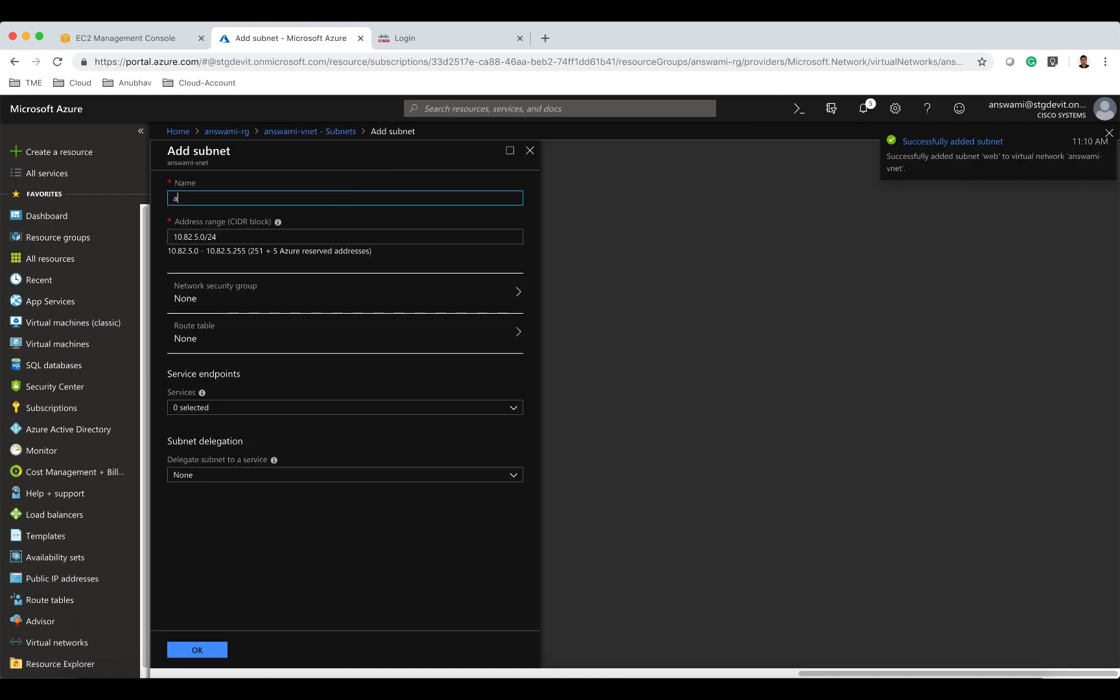
{"action": "left_click", "coordinate": [217, 654]}
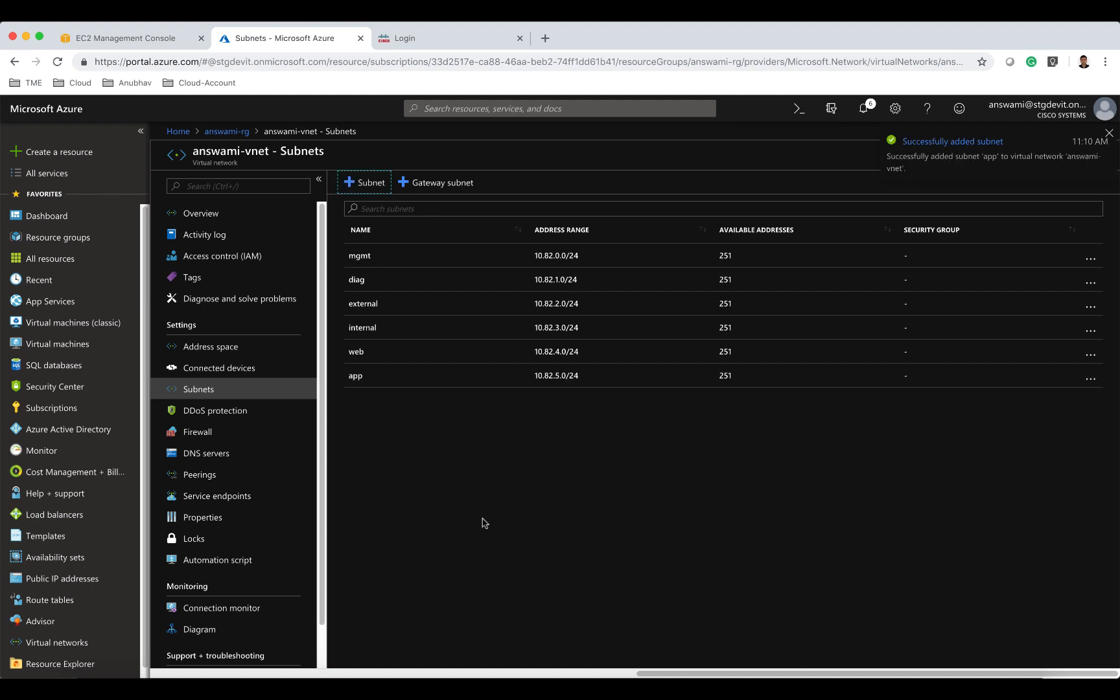
{"action": "left_click", "coordinate": [375, 184]}
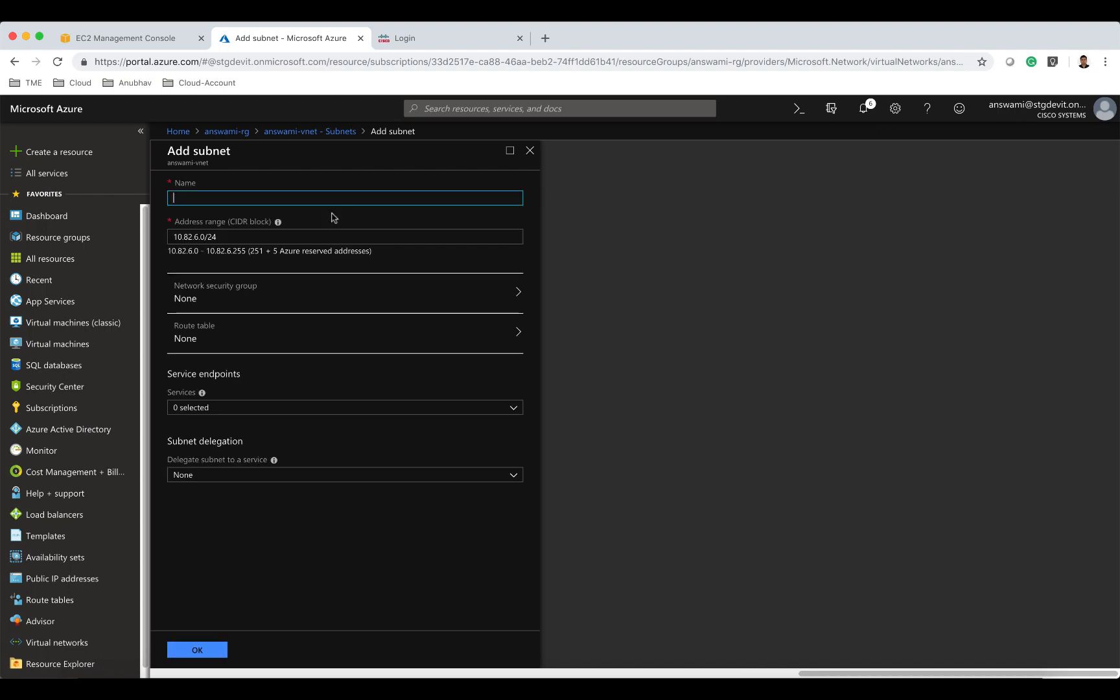
{"action": "type", "text": "db"}
{"action": "left_click", "coordinate": [219, 650]}
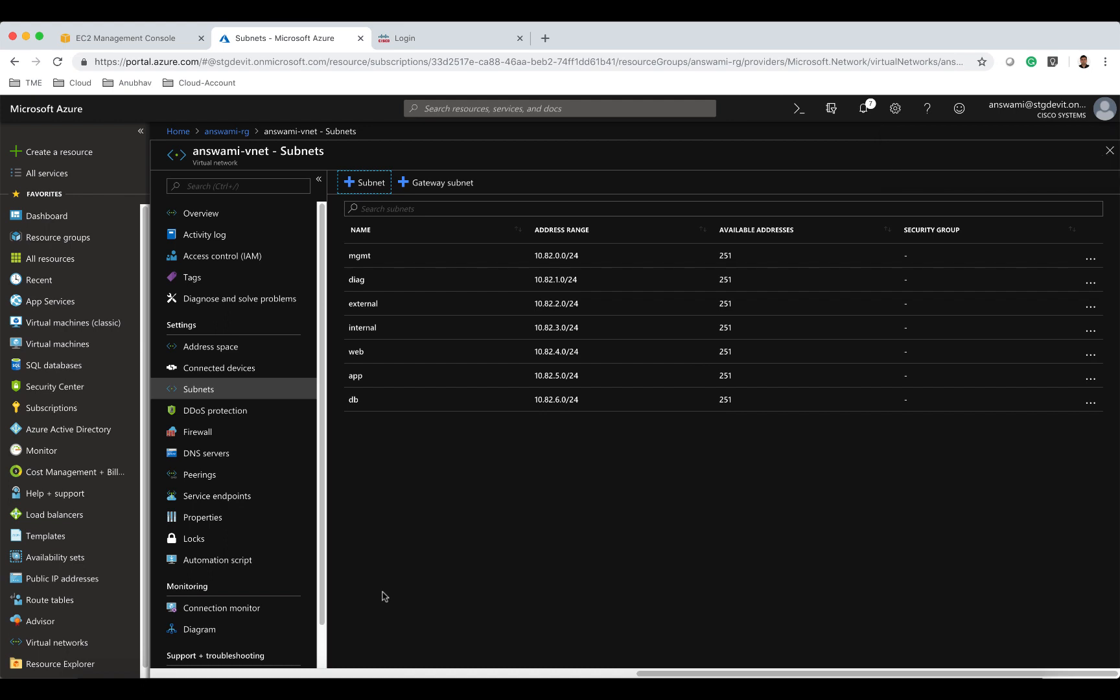
Return to the answami-rg resource group and refresh its resource list.
{"action": "left_click", "coordinate": [233, 132]}
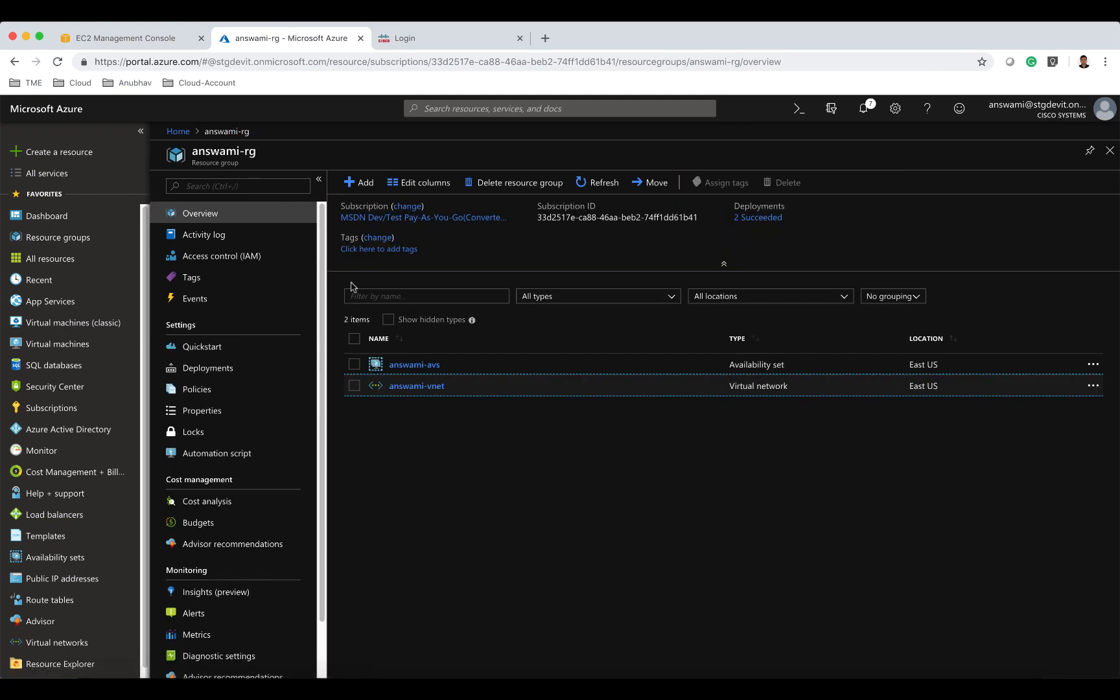
{"action": "left_click", "coordinate": [582, 187]}
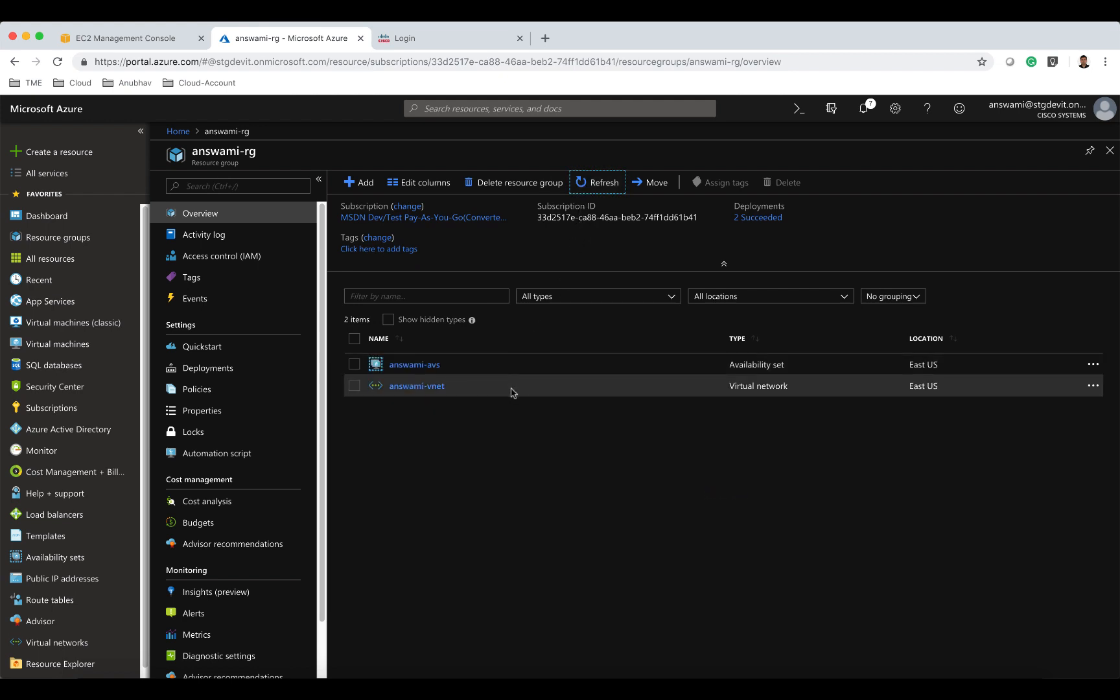
{"action": "left_click", "coordinate": [513, 392]}
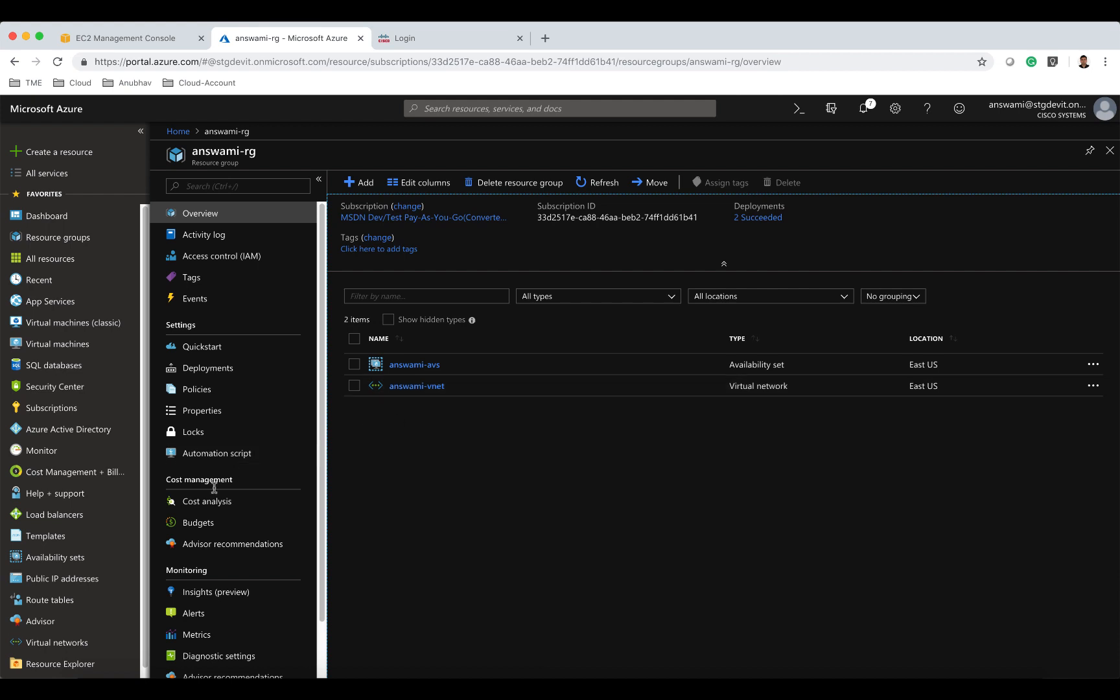
Open the ngfwv_lb_sandwich template from Templates and start deploying it.
{"action": "left_click", "coordinate": [108, 537]}
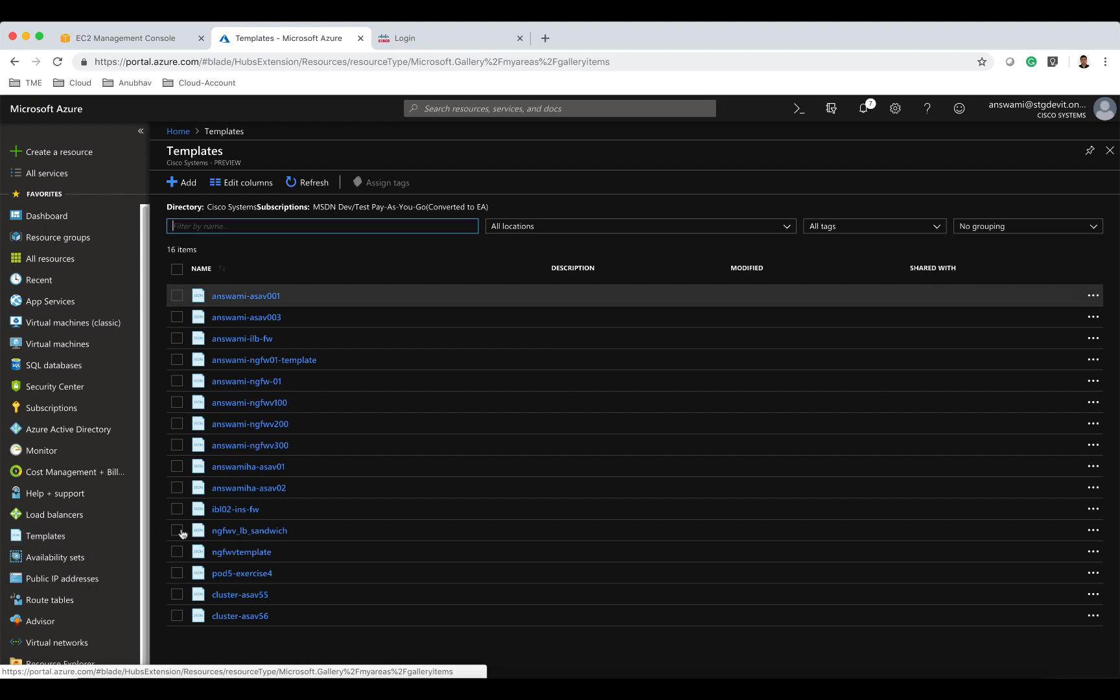
{"action": "left_click", "coordinate": [277, 532]}
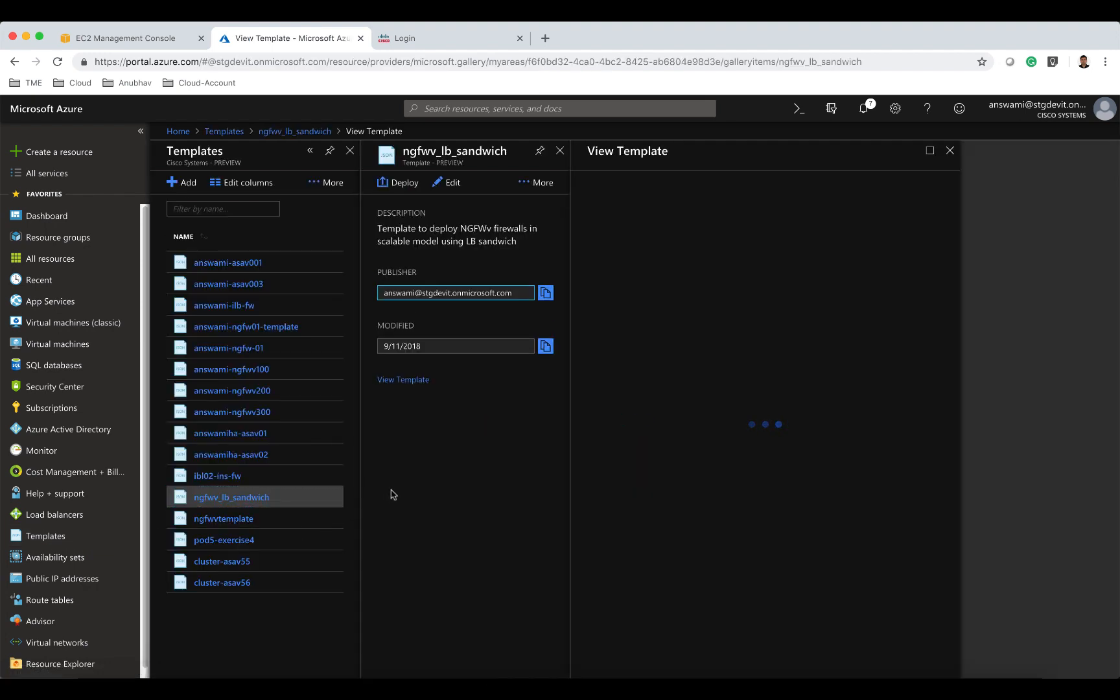
{"action": "left_click", "coordinate": [402, 182]}
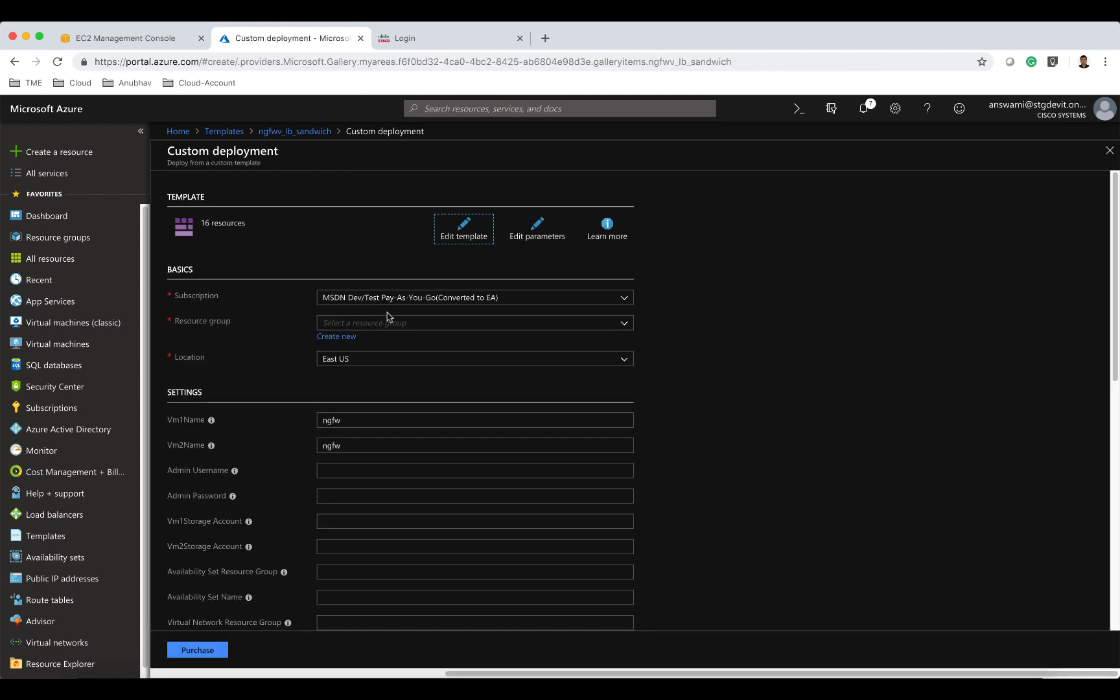
Set the custom deployment's resource group to answami-rg.
{"action": "left_click", "coordinate": [386, 322]}
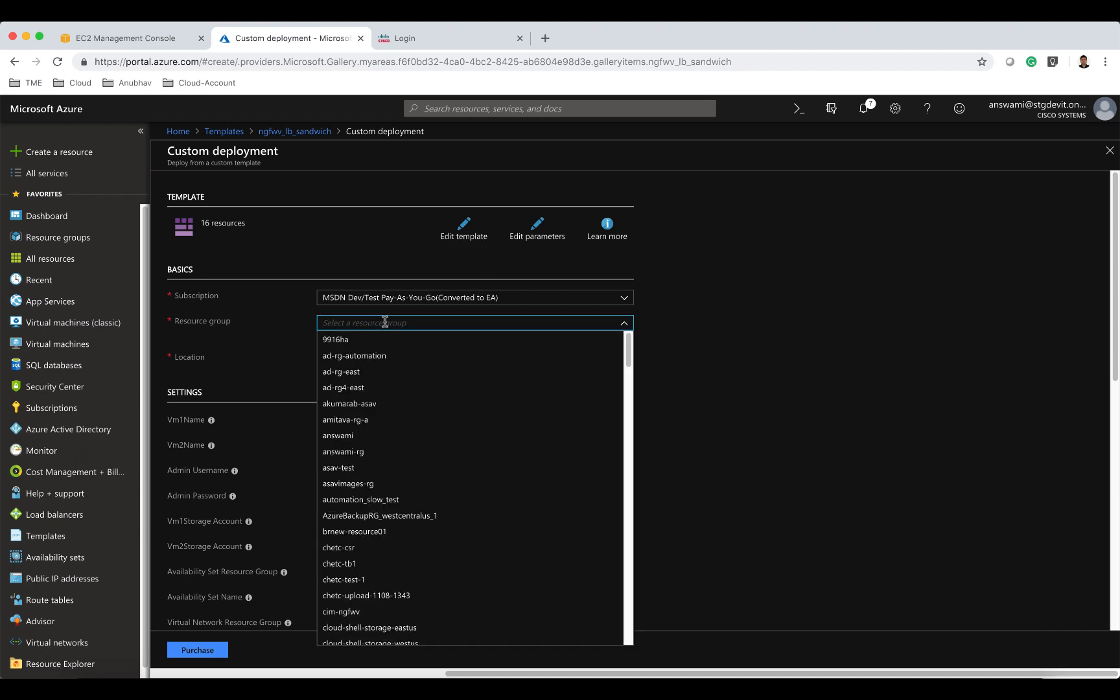
{"action": "type", "text": "answami"}
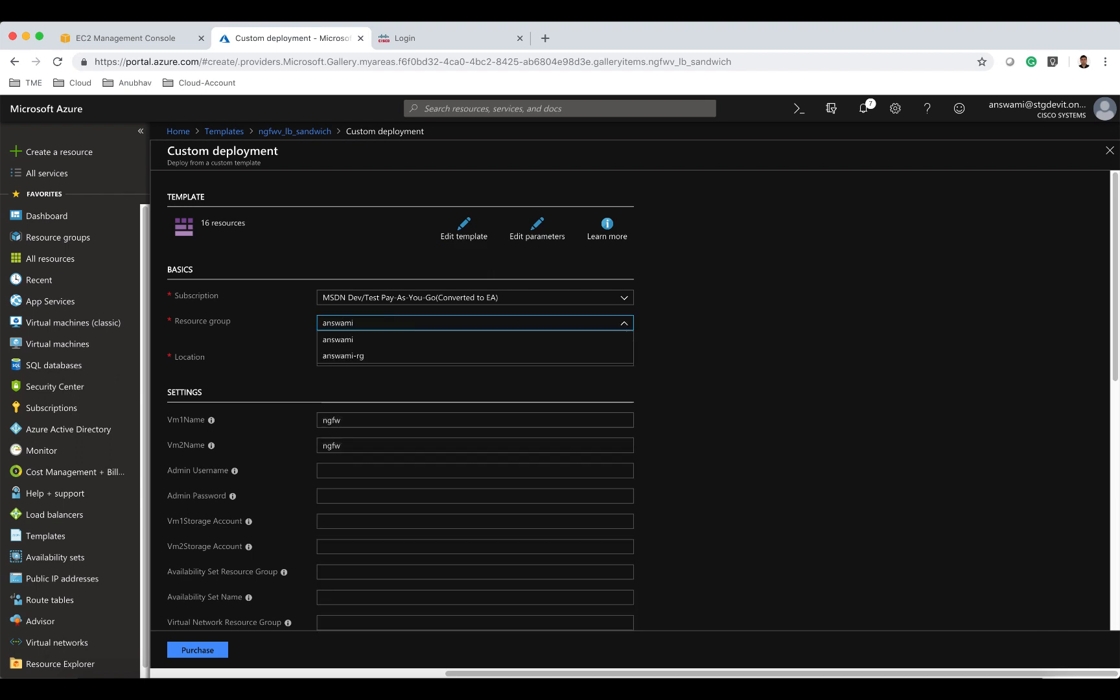
{"action": "key", "text": "Return"}
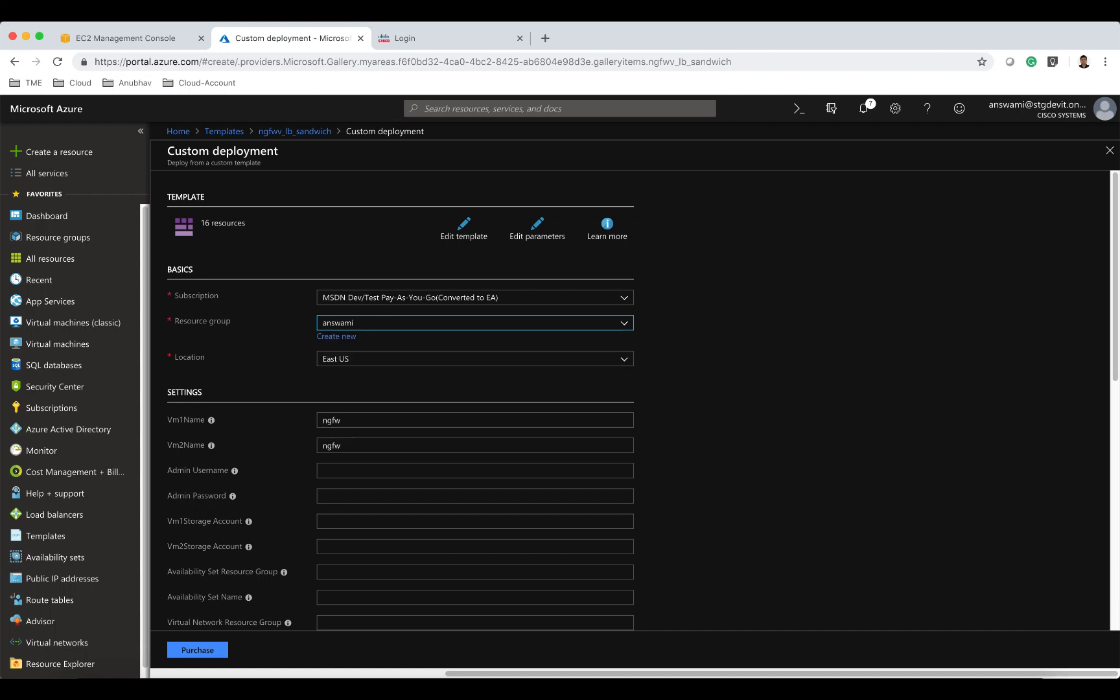
{"action": "type", "text": "-rg"}
Name the two VMs answamingfw01 and answamingfw02.
{"action": "left_click", "coordinate": [369, 420]}
{"action": "key", "text": "BackSpace"}
{"action": "key", "text": "BackSpace"}
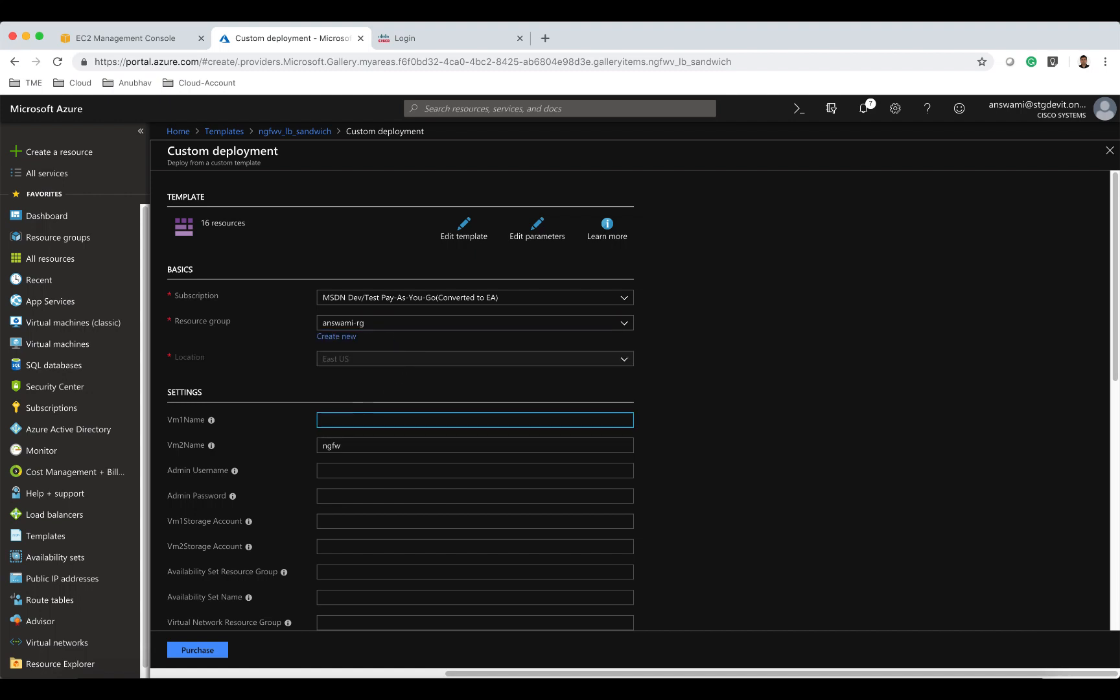
{"action": "type", "text": "answamingfw01"}
{"action": "left_click_drag", "start_coordinate": [393, 420], "coordinate": [307, 450]}
{"action": "key", "text": "ctrl+c"}
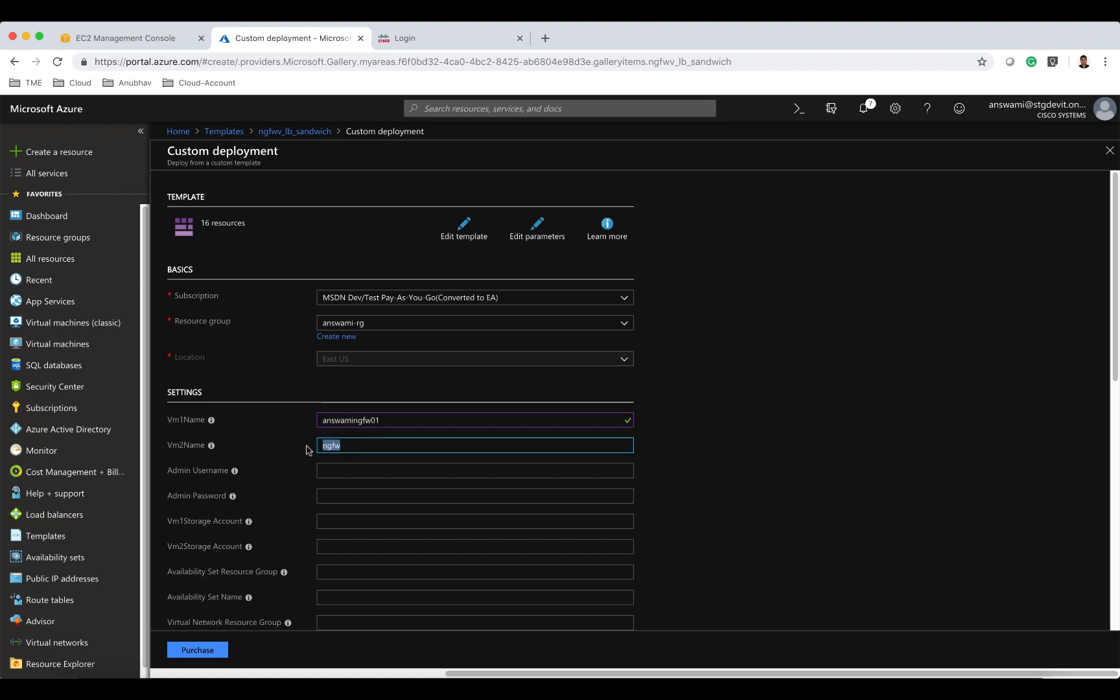
{"action": "key", "text": "ctrl+v"}
{"action": "key", "text": "BackSpace"}
{"action": "type", "text": "2"}
Set the admin username to answamiadmin.
{"action": "left_click", "coordinate": [381, 468]}
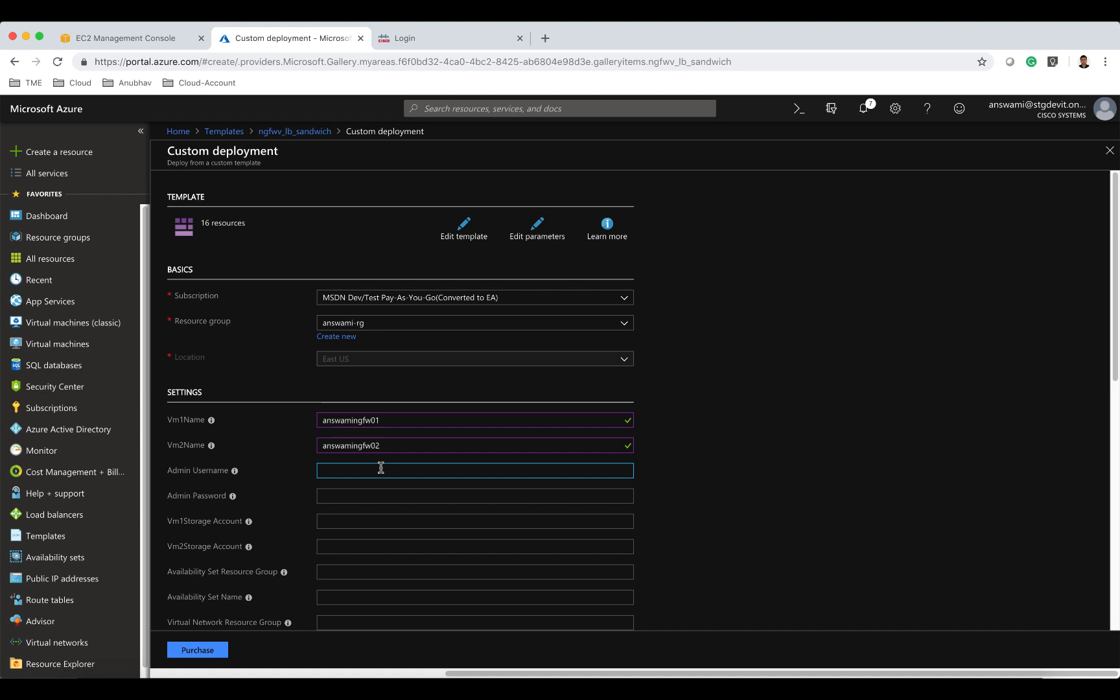
{"action": "key", "text": "ctrl+v"}
{"action": "key", "text": "BackSpace"}
{"action": "key", "text": "BackSpace"}
{"action": "key", "text": "BackSpace"}
{"action": "key", "text": "BackSpace"}
{"action": "key", "text": "BackSpace"}
{"action": "key", "text": "BackSpace"}
{"action": "type", "text": "admin"}
{"action": "key", "text": "Tab"}
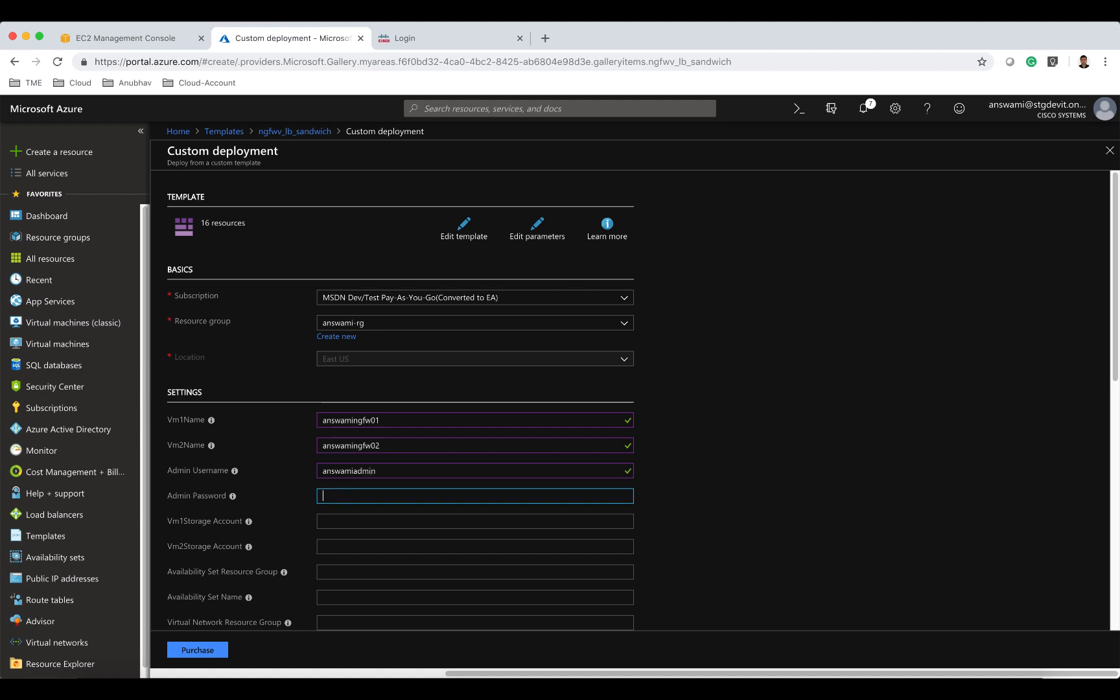
Enter the admin password for the deployment.
{"action": "type", "text": "••••••••••••"}
{"action": "key", "text": "Tab"}
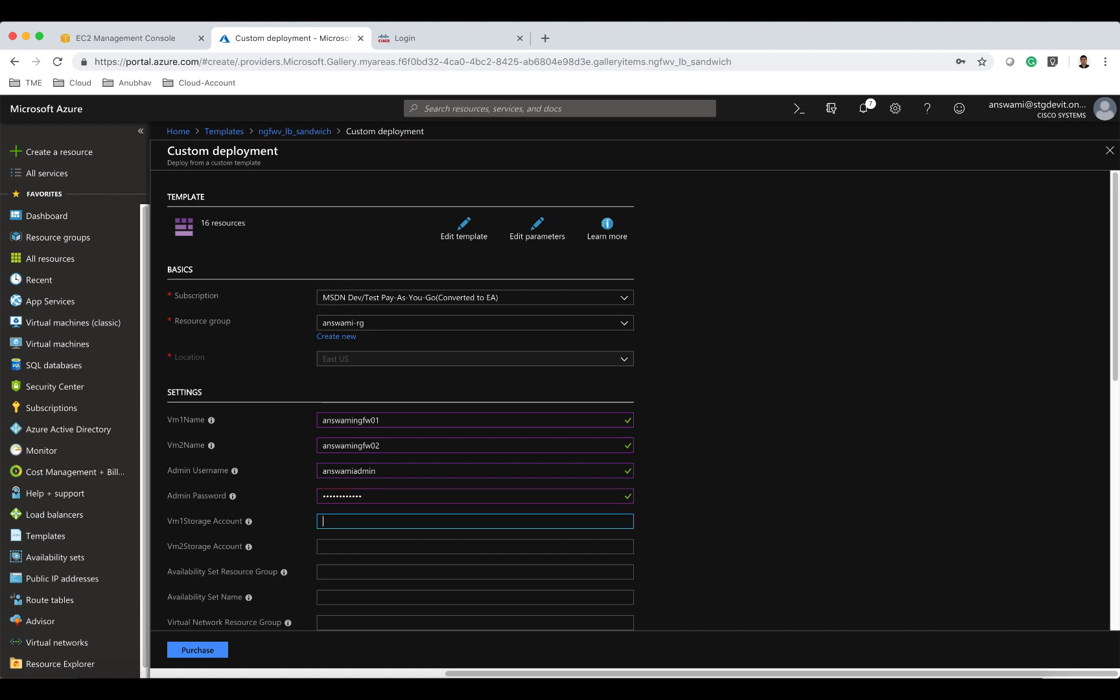
Set the VM storage accounts to answamistr01 and answamistr02.
{"action": "type", "text": "answamistr01"}
{"action": "key", "text": "Tab"}
{"action": "type", "text": "answami"}
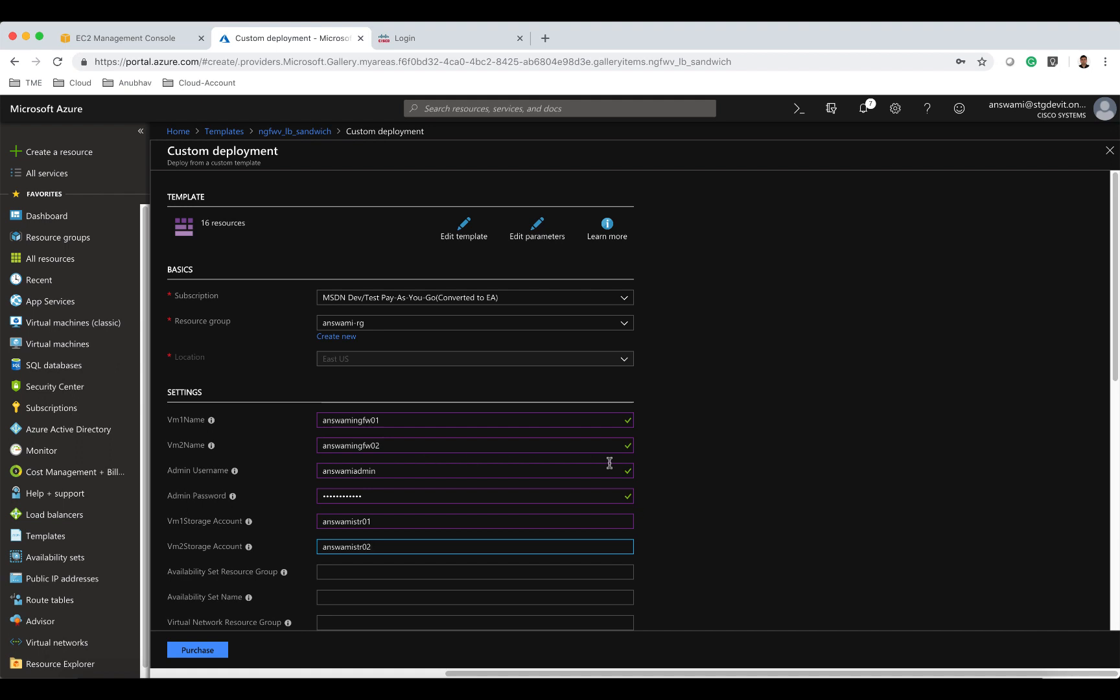
Set the availability set resource group to answami-rg and the availability set name to answami-avs.
{"action": "scroll", "coordinate": [608, 460], "scroll_direction": "down", "scroll_amount": 4}
{"action": "left_click", "coordinate": [332, 431]}
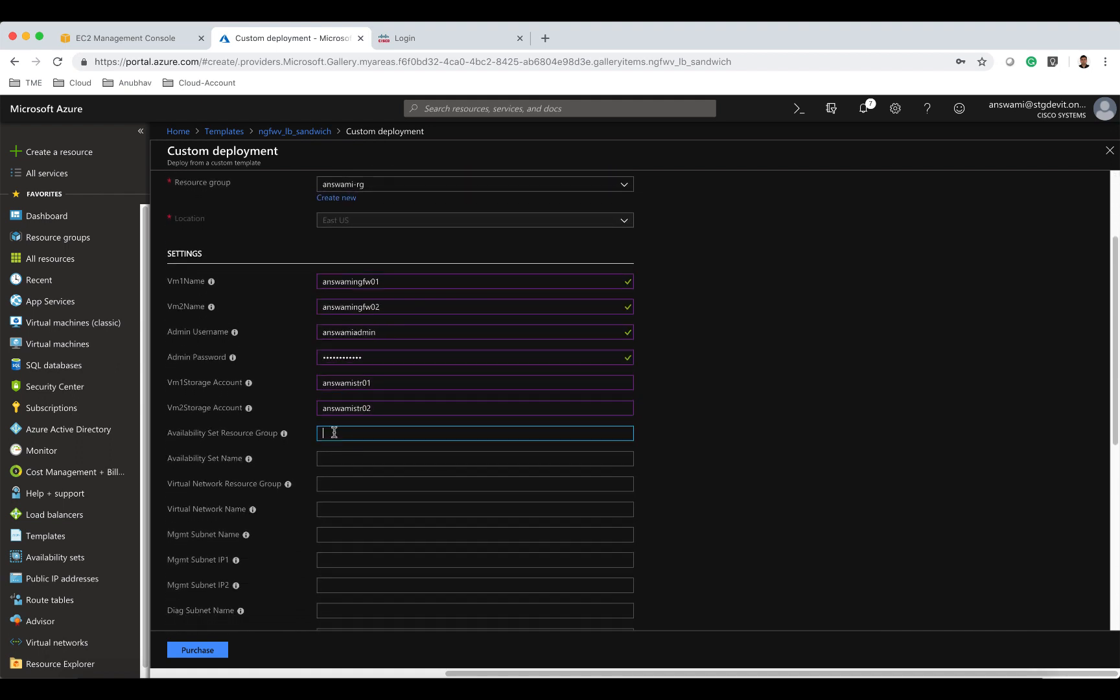
{"action": "type", "text": "answami-rg"}
{"action": "left_click", "coordinate": [336, 457]}
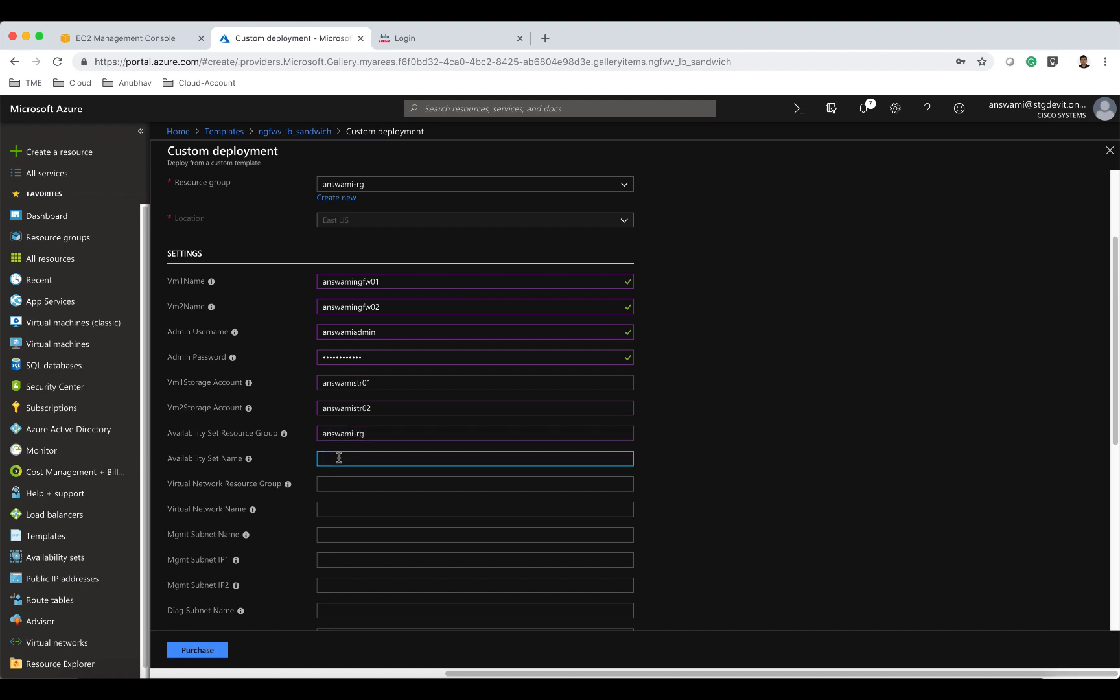
{"action": "type", "text": "answami-avs"}
Set the virtual network resource group to answami-rg and the virtual network name to answami-vnet.
{"action": "left_click", "coordinate": [356, 484]}
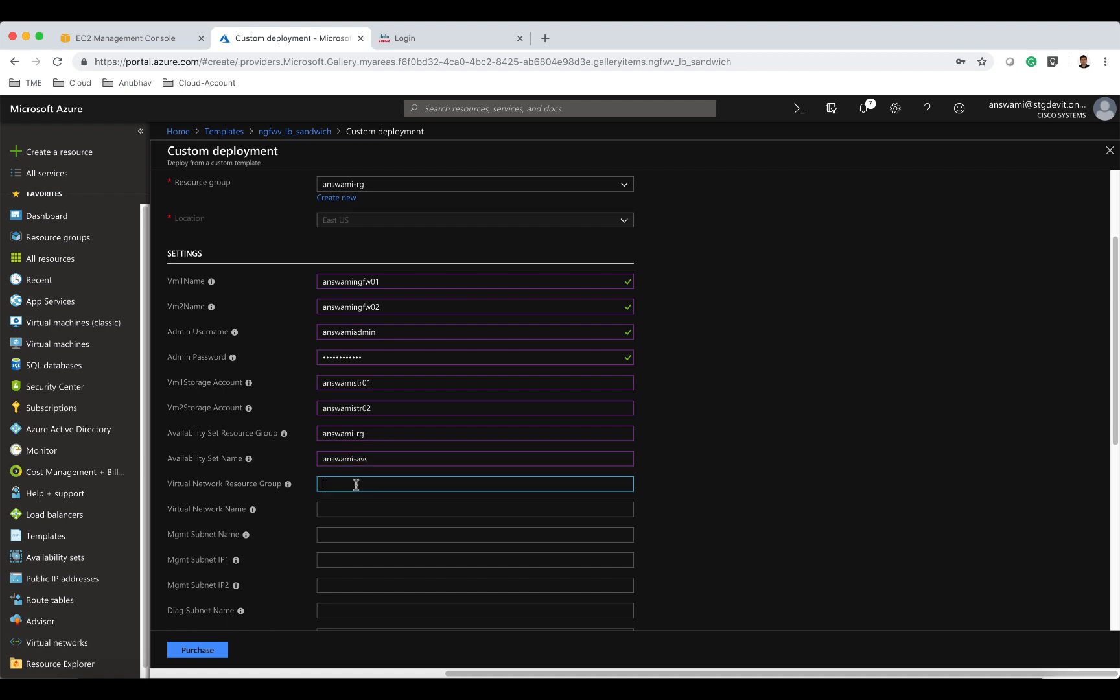
{"action": "type", "text": "answami-rg"}
{"action": "left_click", "coordinate": [373, 510]}
{"action": "type", "text": "answam"}
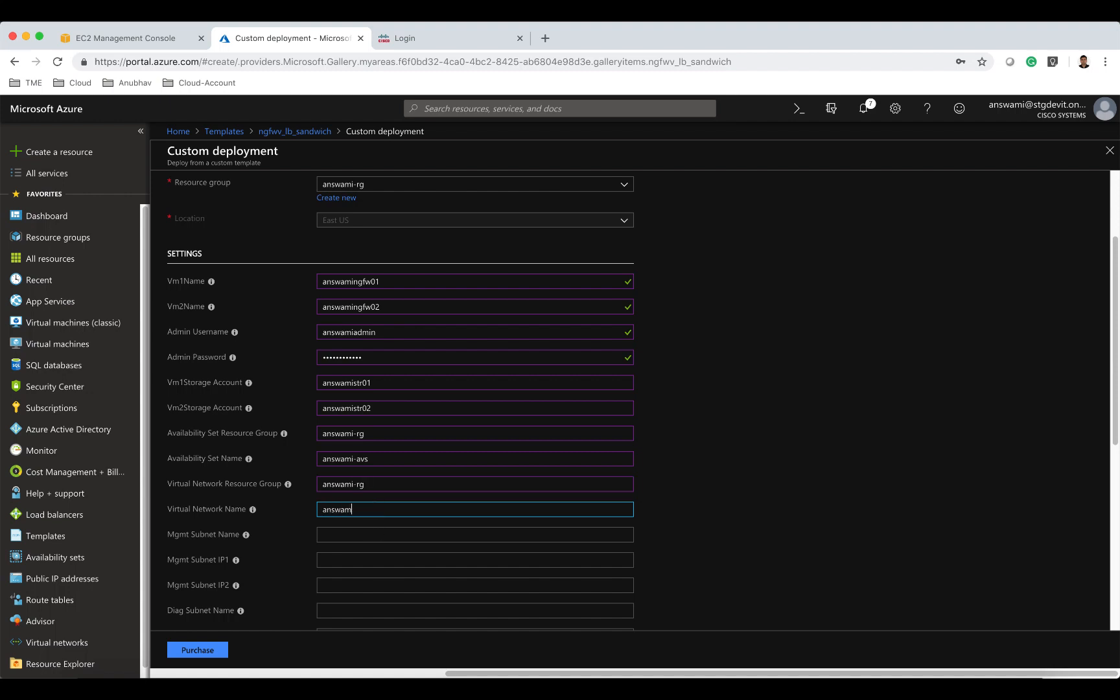
{"action": "type", "text": "i-vnet"}
Set the mgmt subnet name to mgmt with IPs 10.82.0.10 and 10.82.0.11.
{"action": "scroll", "coordinate": [428, 499], "scroll_direction": "down", "scroll_amount": 5}
{"action": "left_click", "coordinate": [344, 393]}
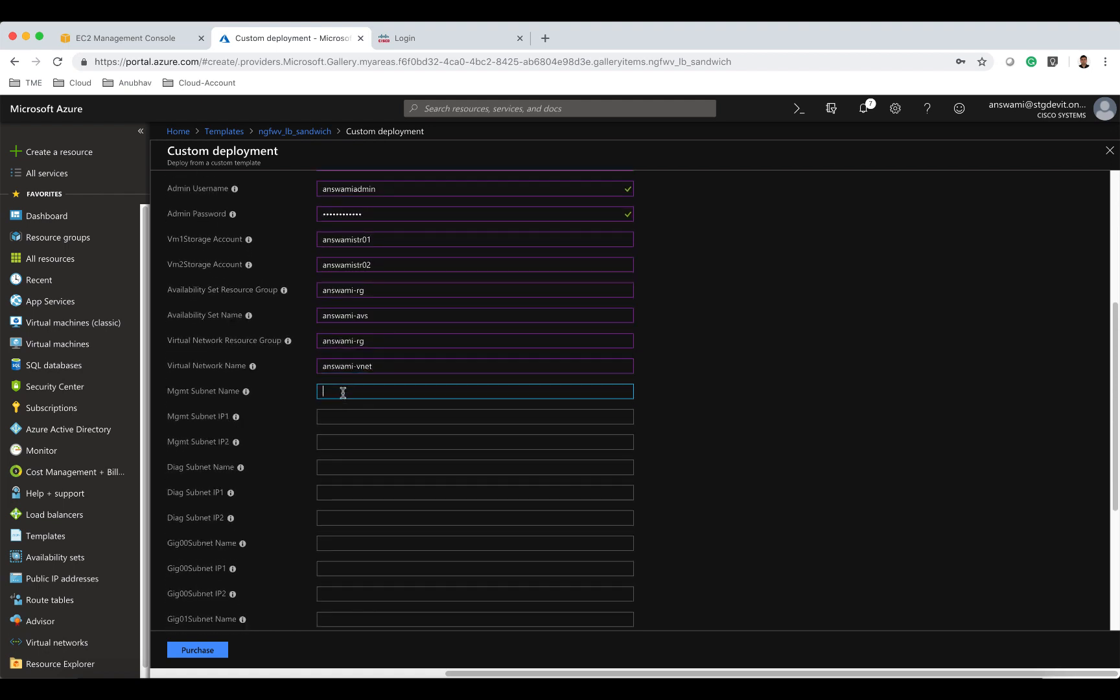
{"action": "type", "text": "mgmt"}
{"action": "left_click", "coordinate": [356, 414]}
{"action": "type", "text": "10.82.0.10"}
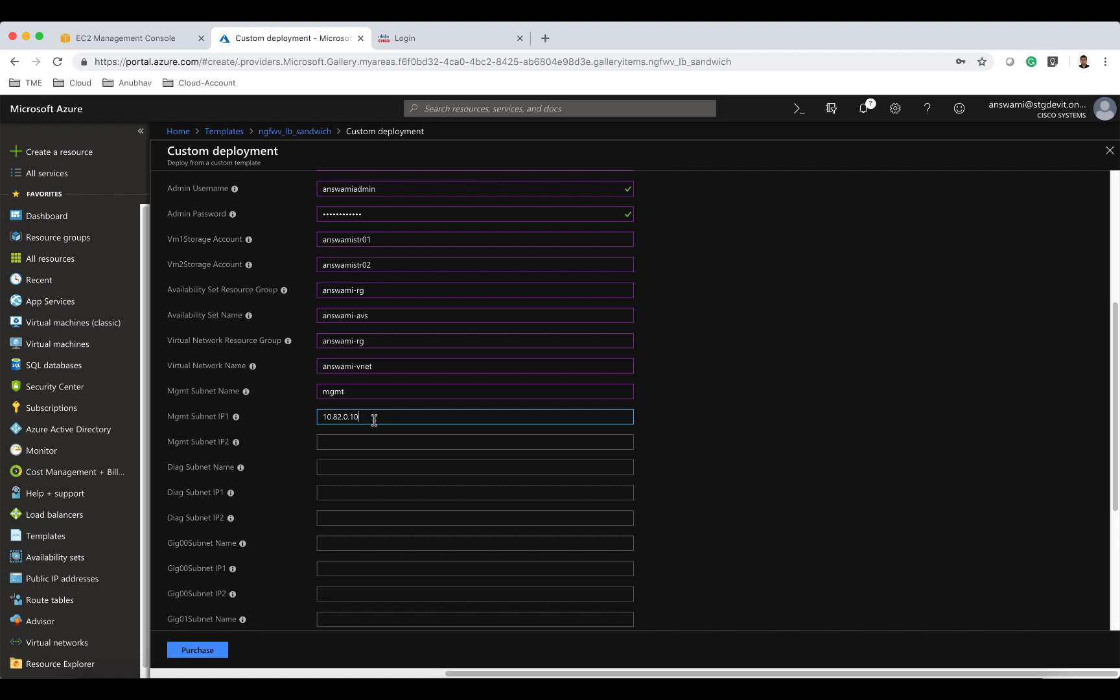
{"action": "left_click_drag", "start_coordinate": [373, 418], "coordinate": [315, 420]}
{"action": "key", "text": "super+c"}
{"action": "left_click", "coordinate": [333, 441]}
{"action": "key", "text": "ctrl+v"}
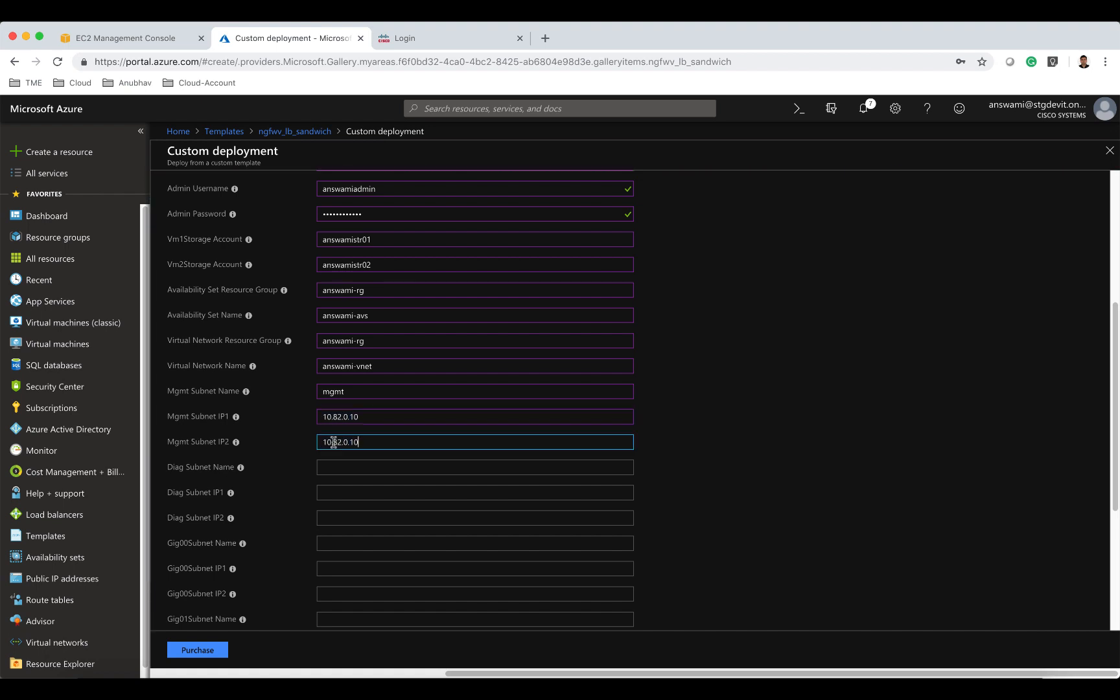
{"action": "key", "text": "BackSpace"}
{"action": "type", "text": "1"}
Set the diag subnet name to diag with IPs 10.82.1.10 and 10.82.1.11.
{"action": "left_click", "coordinate": [345, 465]}
{"action": "type", "text": "diag"}
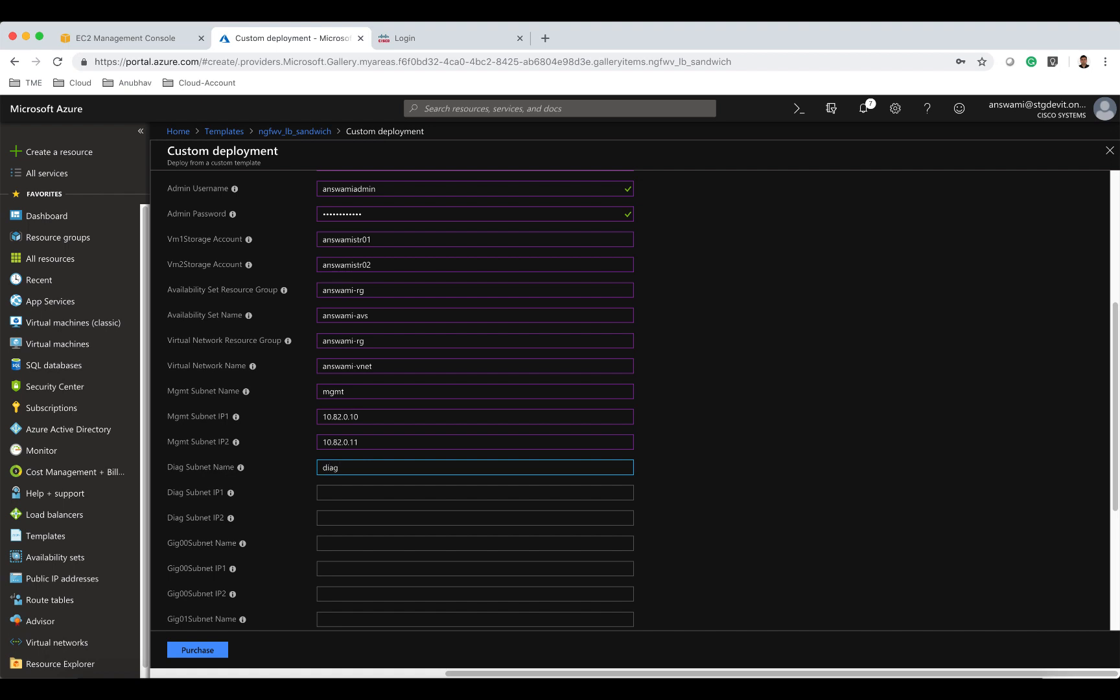
{"action": "left_click", "coordinate": [350, 492]}
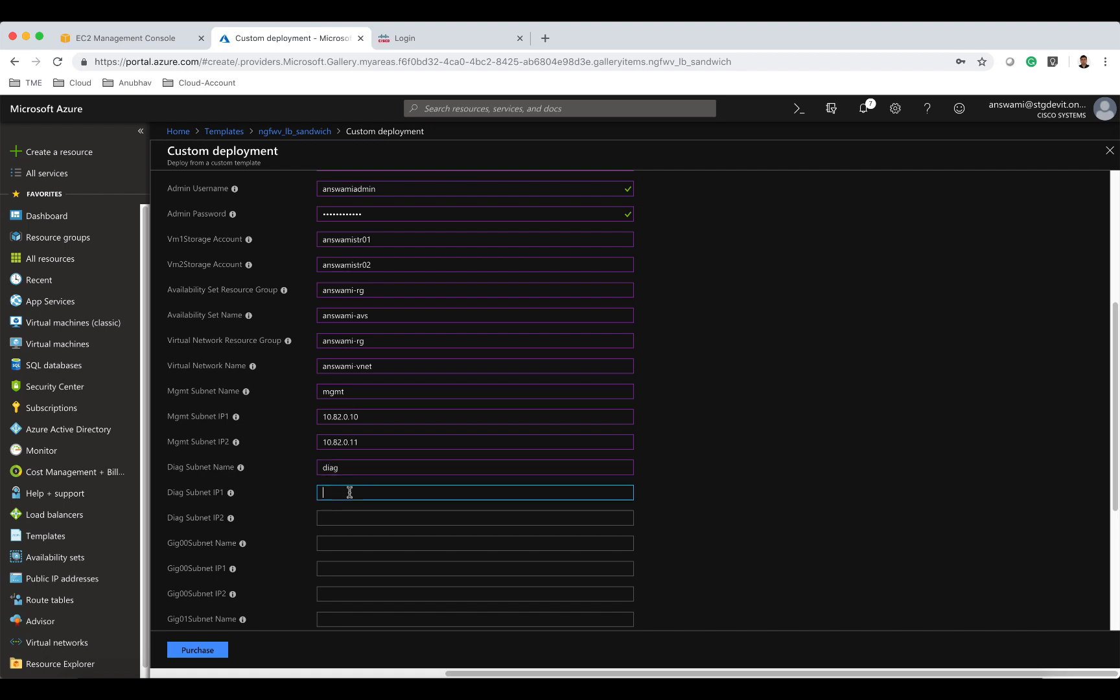
{"action": "key", "text": "super+v"}
{"action": "left_click", "coordinate": [349, 492]}
{"action": "key", "text": "BackSpace"}
{"action": "type", "text": "1"}
{"action": "left_click", "coordinate": [358, 516]}
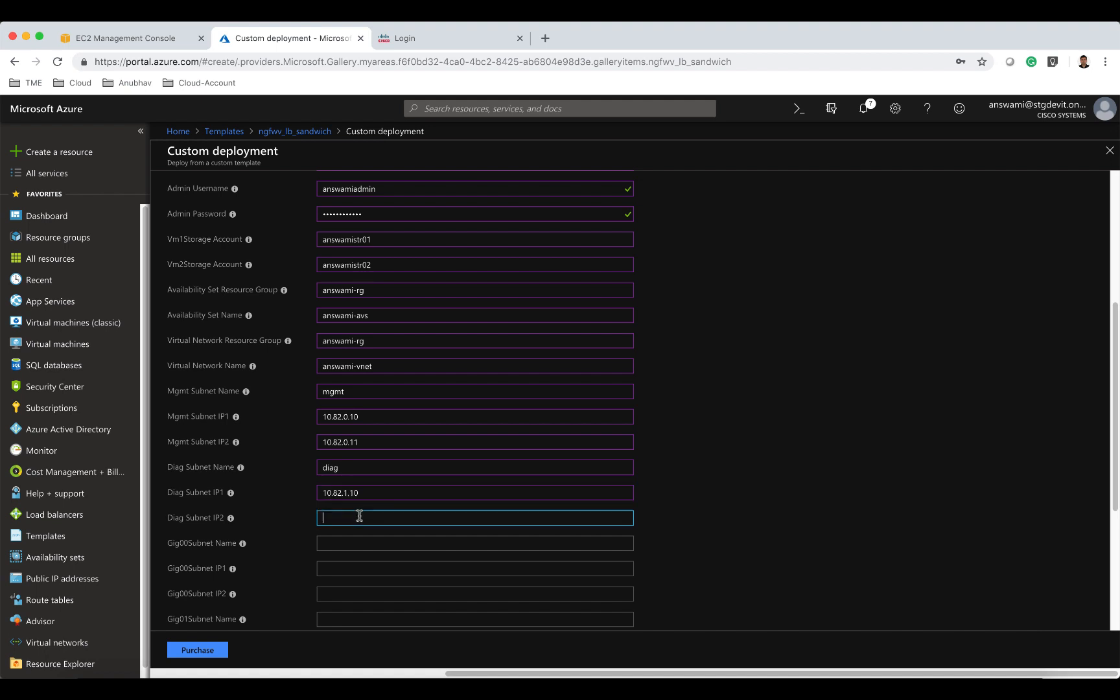
{"action": "key", "text": "super+v"}
{"action": "left_click", "coordinate": [350, 518]}
{"action": "key", "text": "BackSpace"}
{"action": "type", "text": "1."}
Set the Gig00 subnet name to external with IPs 10.82.2.10 and 10.82.2.11.
{"action": "left_click", "coordinate": [346, 543]}
{"action": "type", "text": "e"}
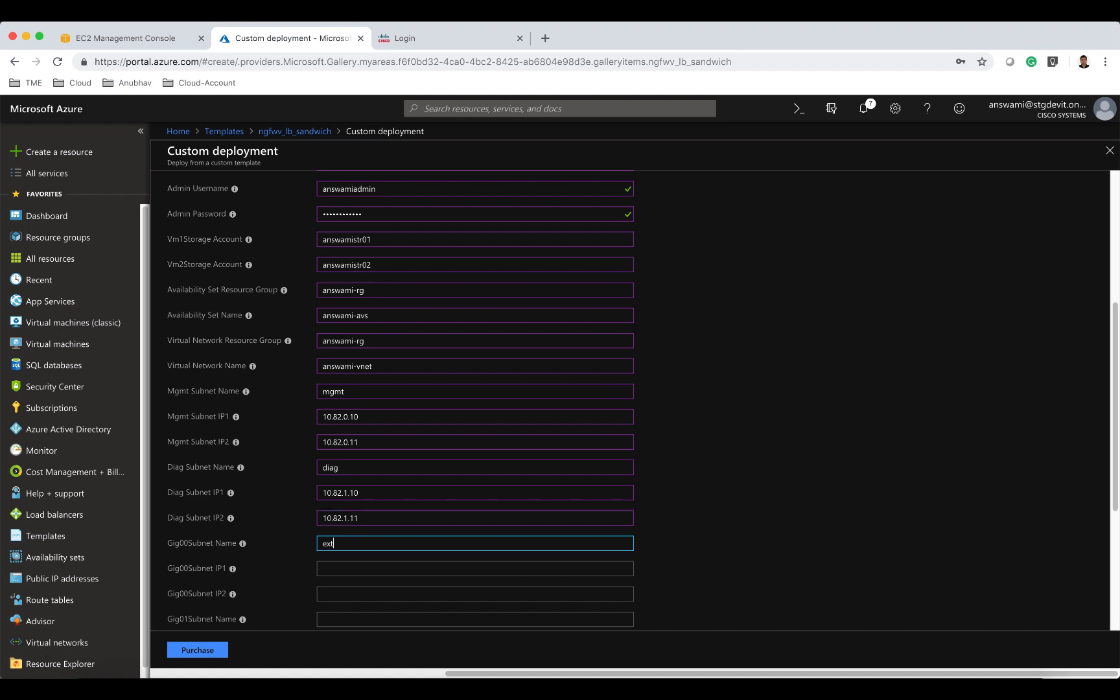
{"action": "left_click", "coordinate": [376, 570]}
{"action": "type", "text": "10.82.2.10"}
{"action": "left_click", "coordinate": [347, 570]}
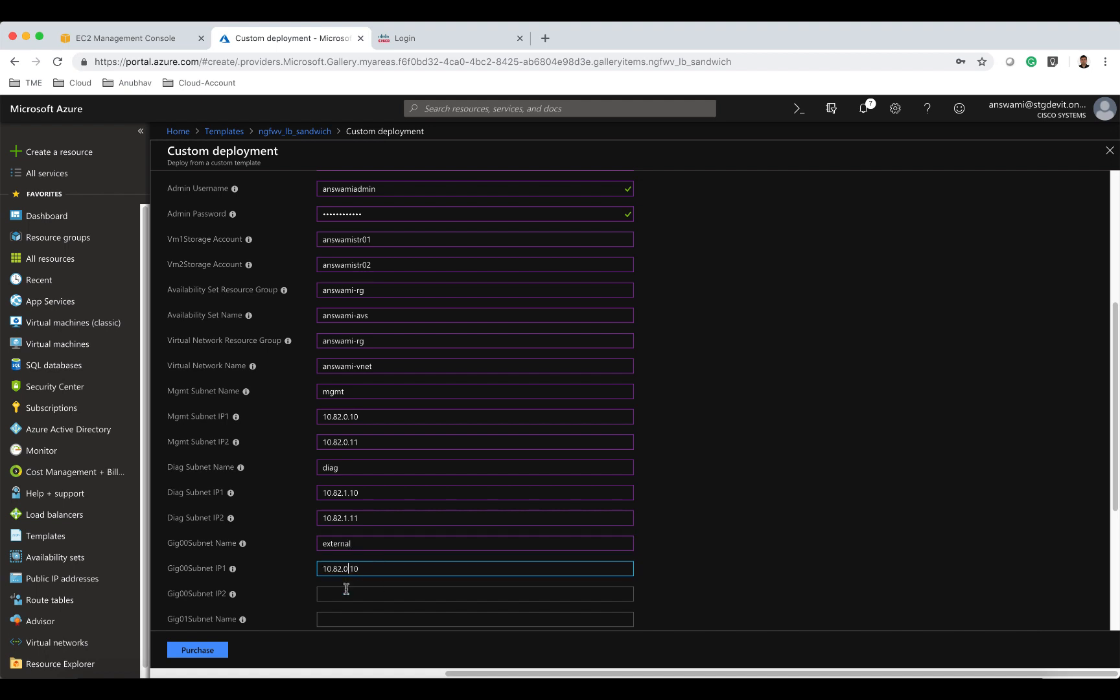
{"action": "key", "text": "BackSpace"}
{"action": "type", "text": "2"}
{"action": "left_click_drag", "start_coordinate": [372, 571], "coordinate": [309, 573]}
{"action": "key", "text": "super+c"}
{"action": "left_click", "coordinate": [336, 594]}
{"action": "key", "text": "super+v"}
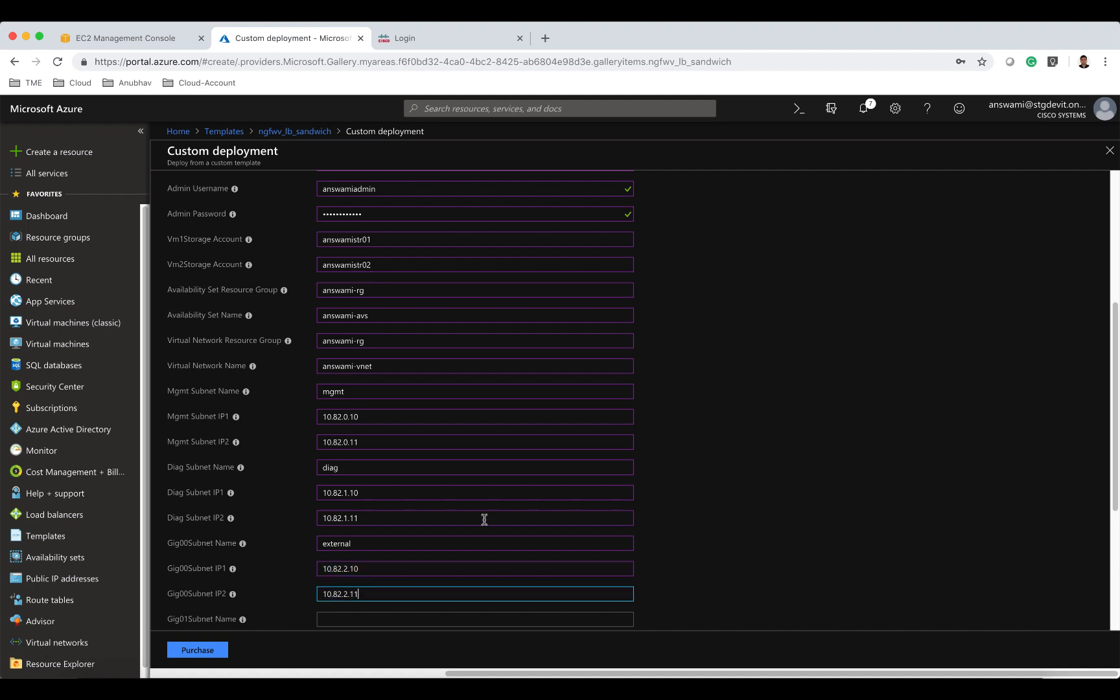
Set the Gig01 subnet name to internal with IPs 10.82.3.10 and 10.82.3.11.
{"action": "scroll", "coordinate": [483, 519], "scroll_direction": "down", "scroll_amount": 3}
{"action": "left_click", "coordinate": [358, 467]}
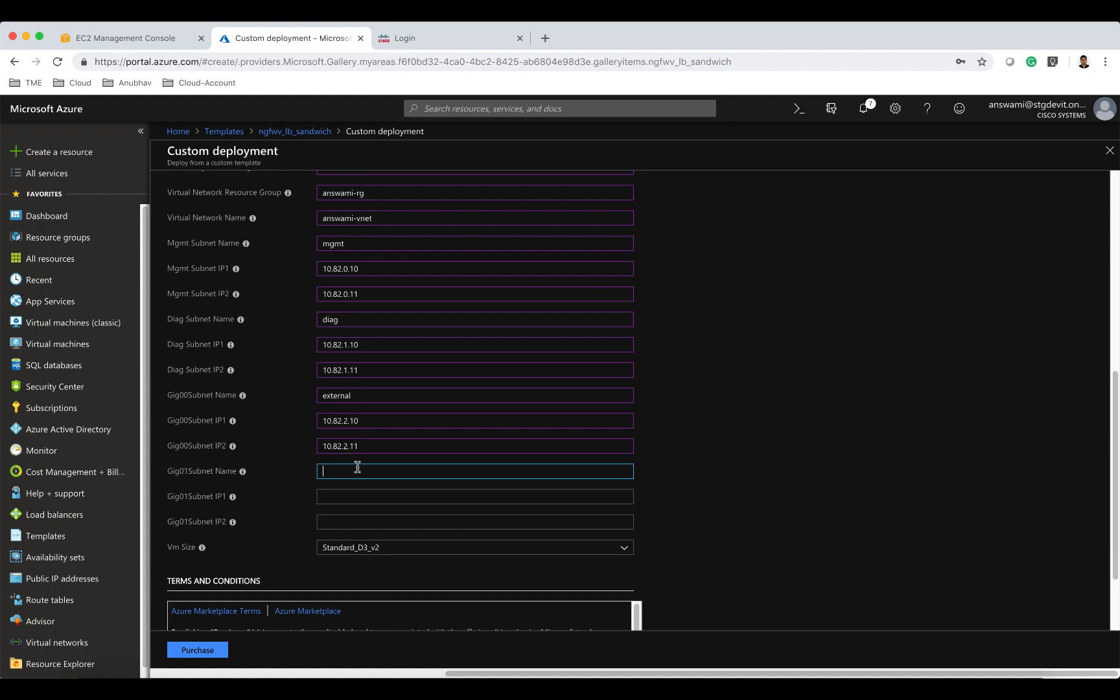
{"action": "type", "text": "internal"}
{"action": "scroll", "coordinate": [370, 467], "scroll_direction": "up", "scroll_amount": 1}
{"action": "left_click", "coordinate": [356, 521]}
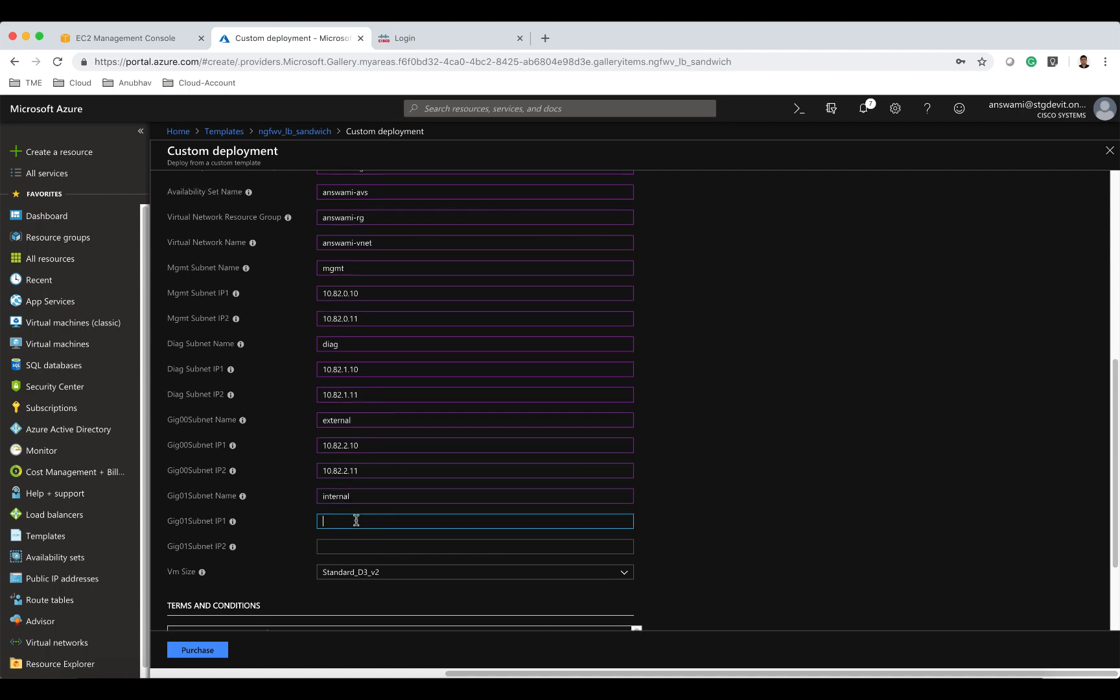
{"action": "key", "text": "super+v"}
{"action": "left_click", "coordinate": [348, 522]}
{"action": "key", "text": "BackSpace"}
{"action": "type", "text": "3"}
{"action": "left_click_drag", "start_coordinate": [367, 521], "coordinate": [309, 521]}
{"action": "key", "text": "super+c"}
{"action": "left_click", "coordinate": [332, 543]}
{"action": "key", "text": "super+v"}
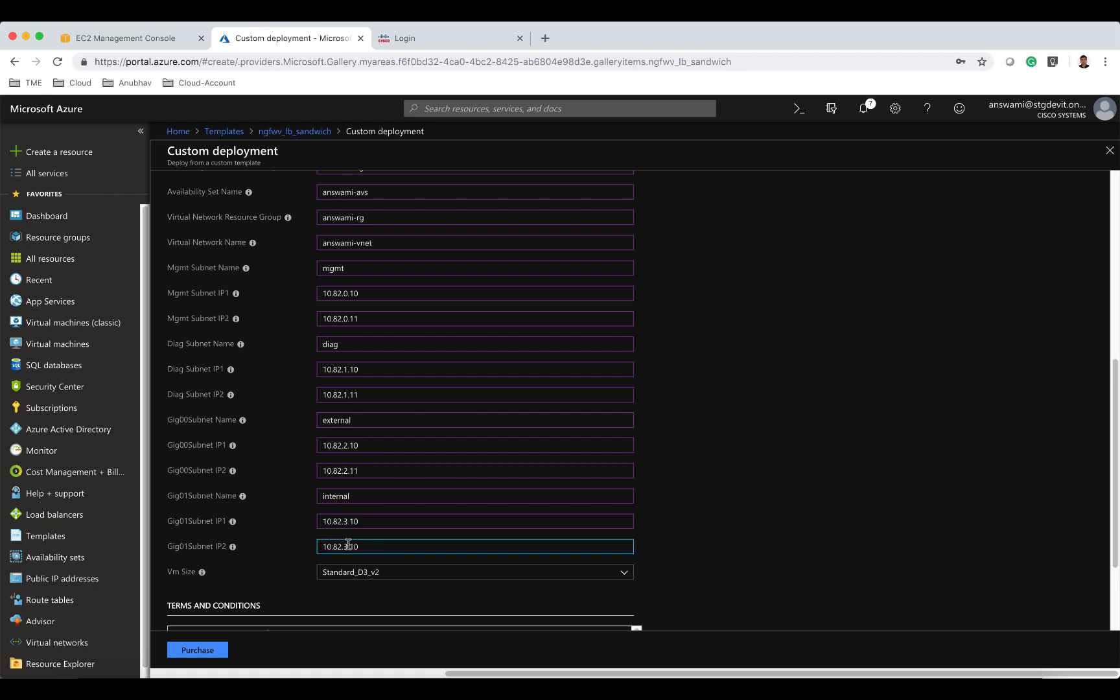
{"action": "key", "text": "BackSpace"}
{"action": "type", "text": "1"}
Agree to the terms and conditions and purchase the custom deployment.
{"action": "scroll", "coordinate": [690, 512], "scroll_direction": "down", "scroll_amount": 2}
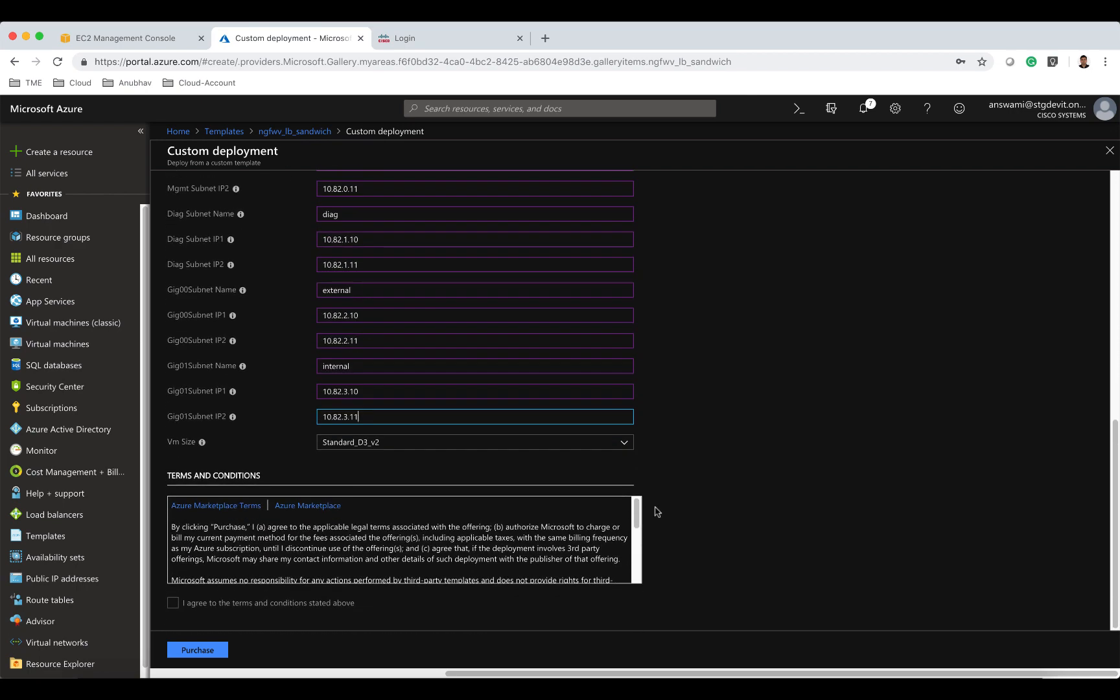
{"action": "left_click", "coordinate": [173, 602]}
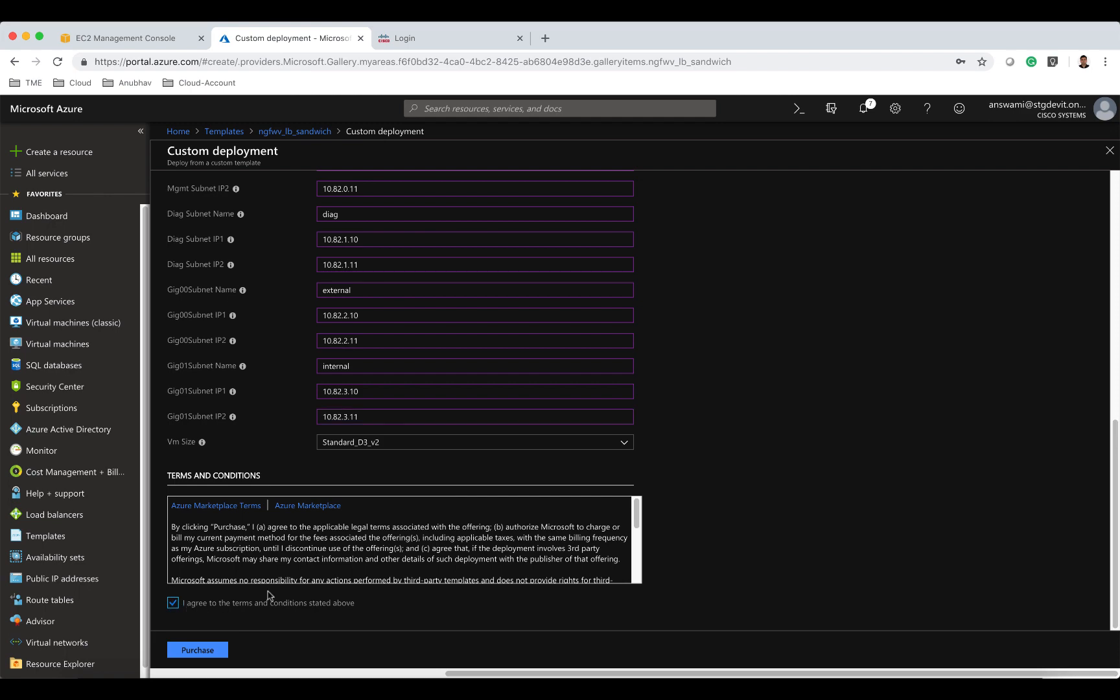
{"action": "scroll", "coordinate": [689, 468], "scroll_direction": "up", "scroll_amount": 1}
{"action": "scroll", "coordinate": [688, 468], "scroll_direction": "up", "scroll_amount": 6}
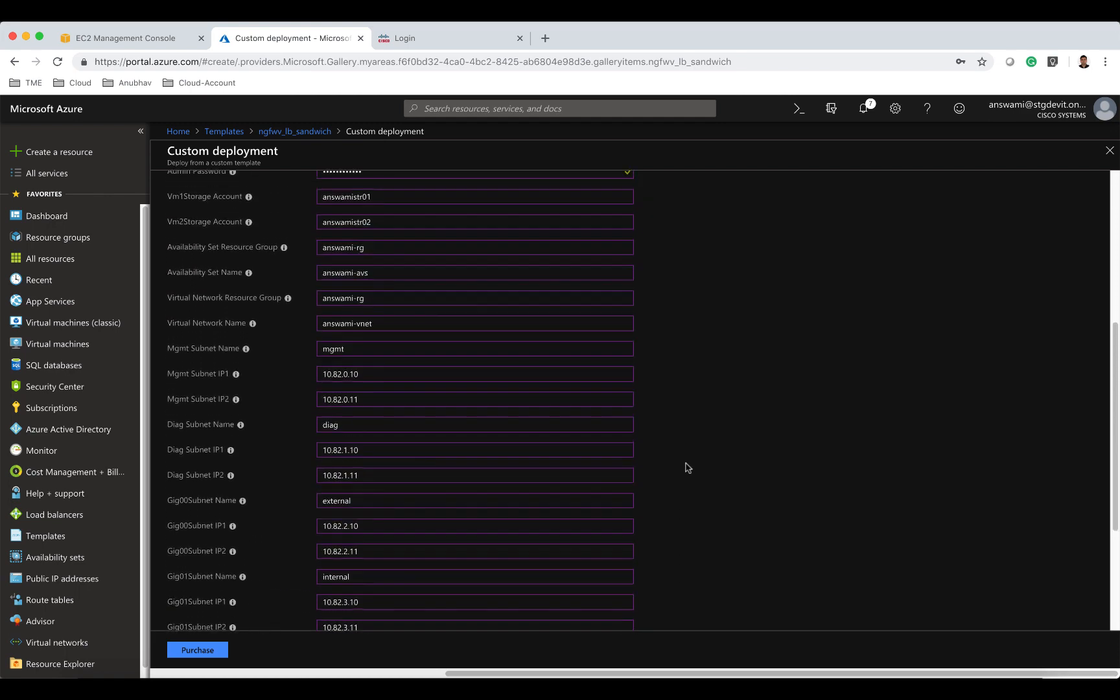
{"action": "scroll", "coordinate": [688, 468], "scroll_direction": "up", "scroll_amount": 2}
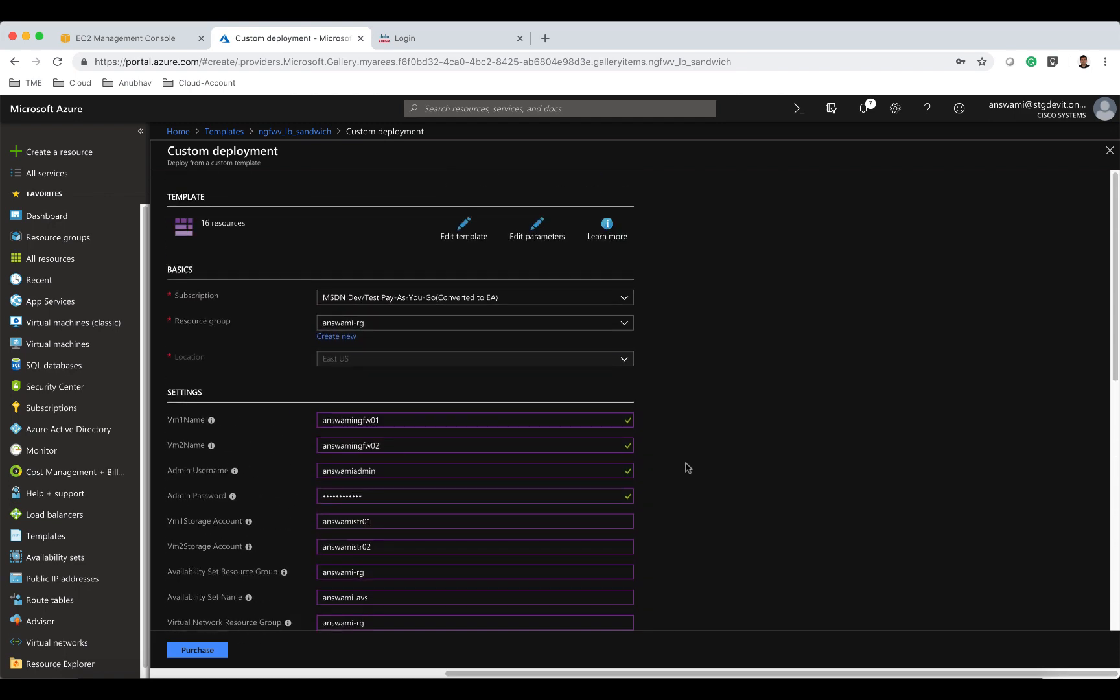
{"action": "scroll", "coordinate": [688, 468], "scroll_direction": "down", "scroll_amount": 8}
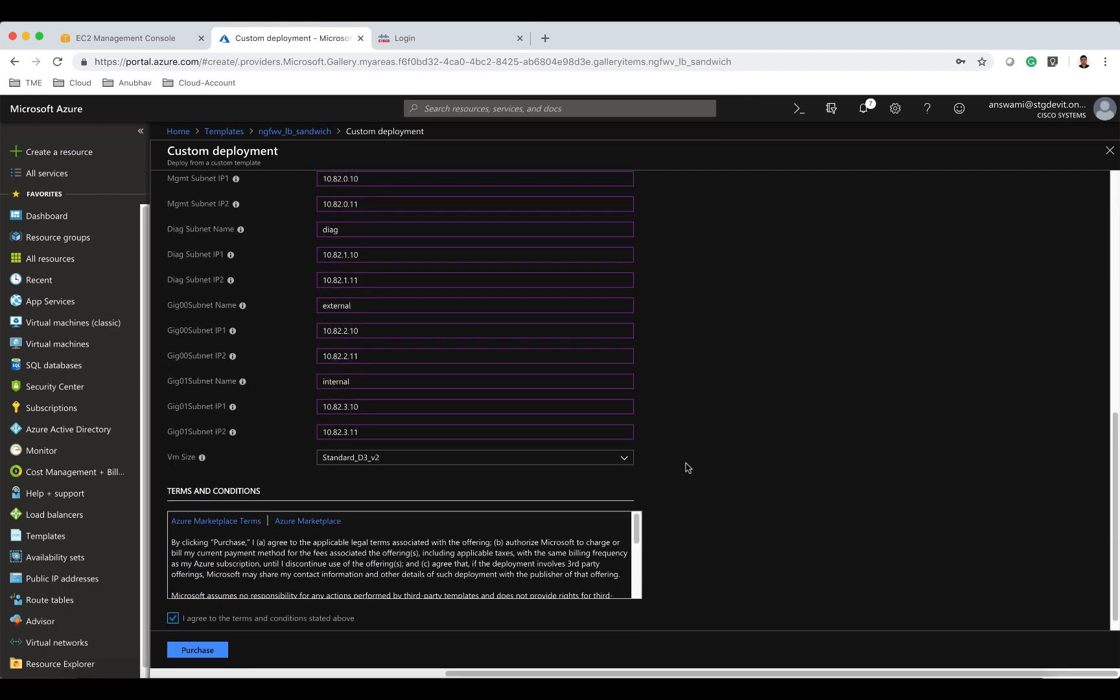
{"action": "left_click", "coordinate": [224, 651]}
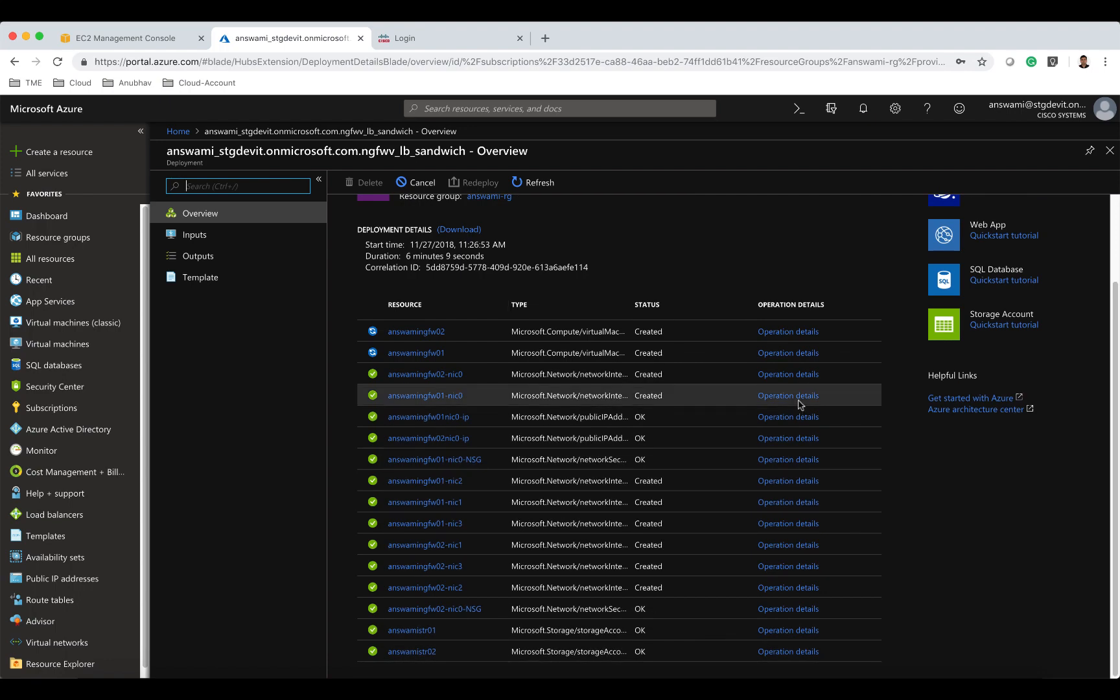
Refresh the deployment overview to check the deployment's progress.
{"action": "left_click", "coordinate": [528, 182]}
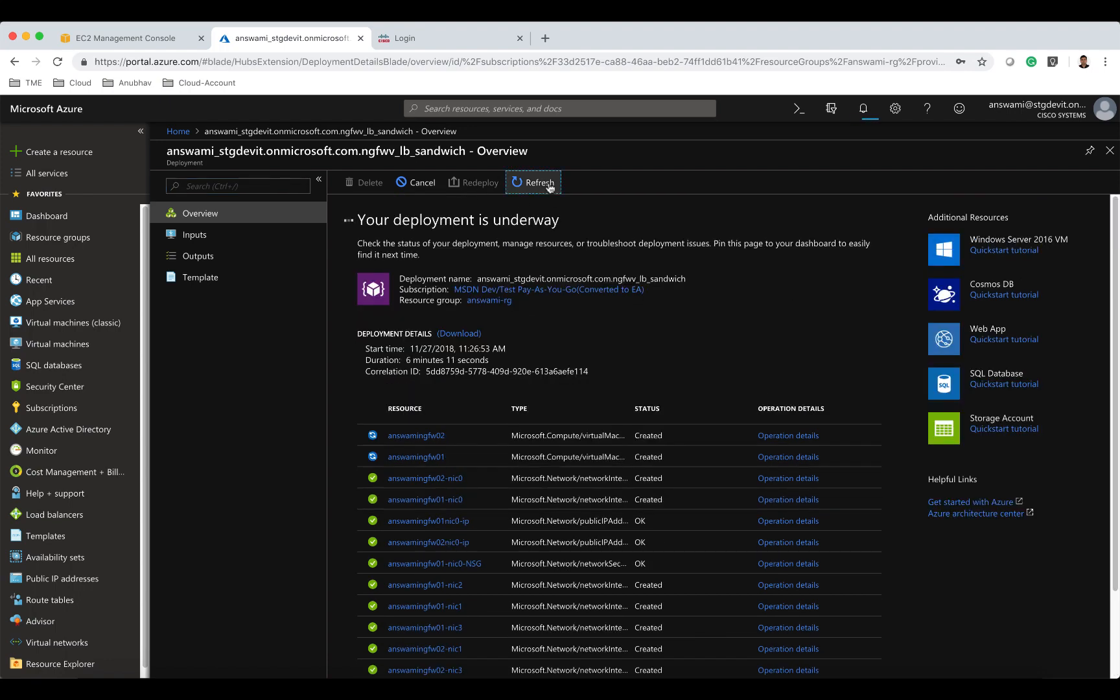
{"action": "scroll", "coordinate": [713, 259], "scroll_direction": "down", "scroll_amount": 3}
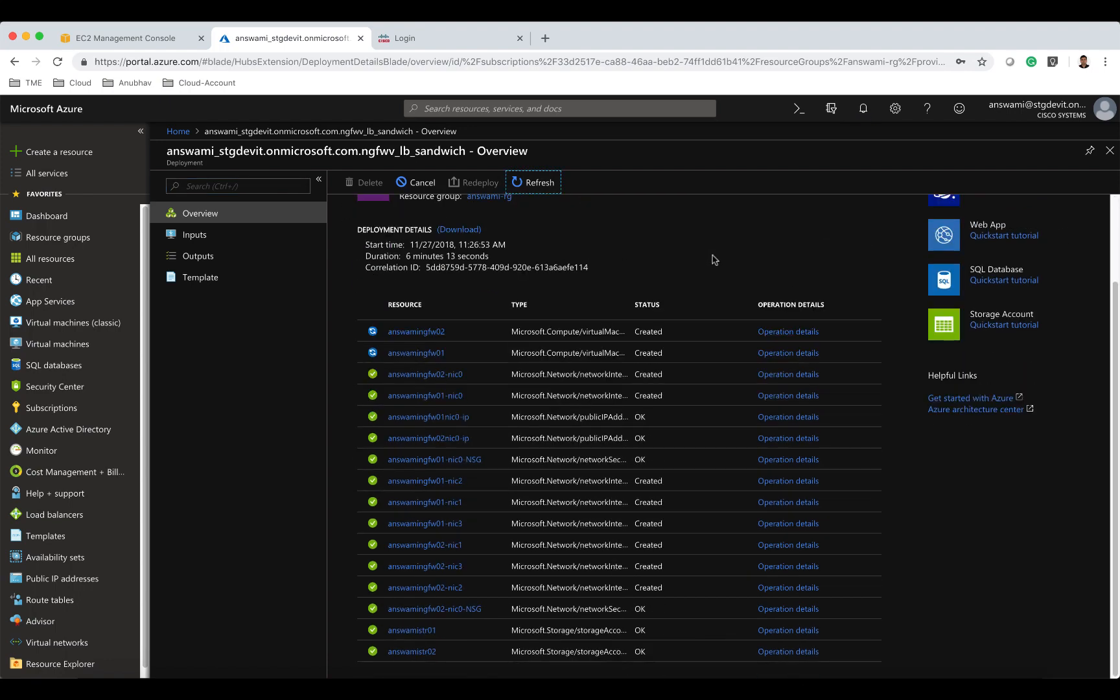
{"action": "scroll", "coordinate": [714, 260], "scroll_direction": "up", "scroll_amount": 3}
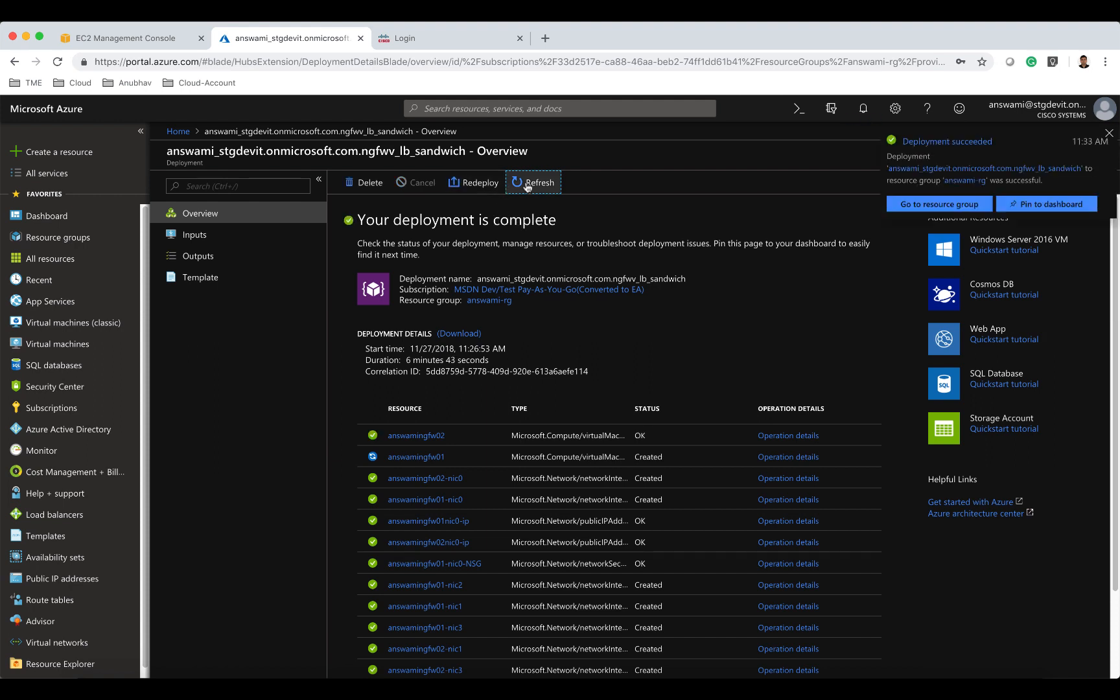
Open the answami-rg resource group and review the resources it contains.
{"action": "left_click", "coordinate": [177, 131]}
{"action": "left_click", "coordinate": [207, 188]}
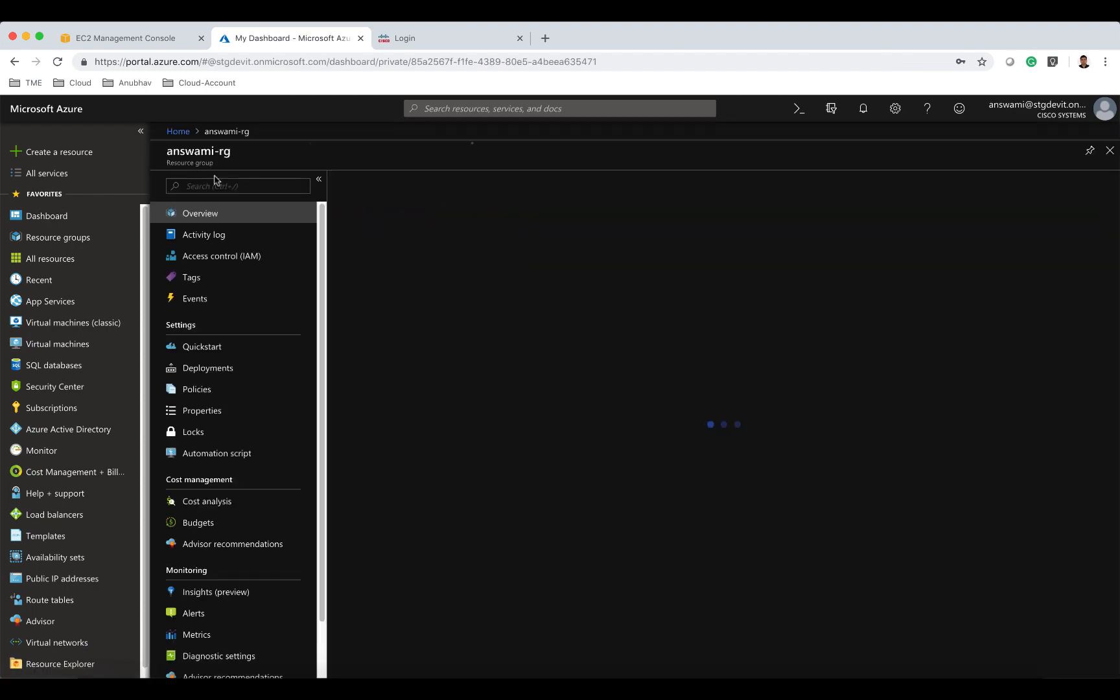
{"action": "scroll", "coordinate": [903, 459], "scroll_direction": "down", "scroll_amount": 5}
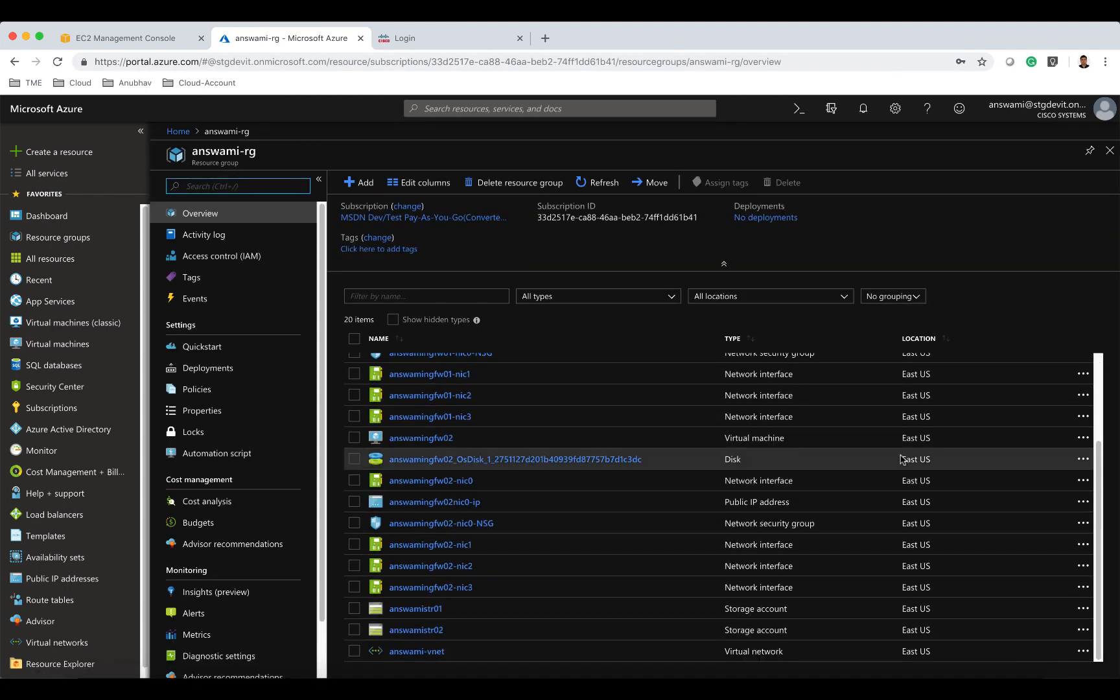
{"action": "scroll", "coordinate": [902, 459], "scroll_direction": "up", "scroll_amount": 5}
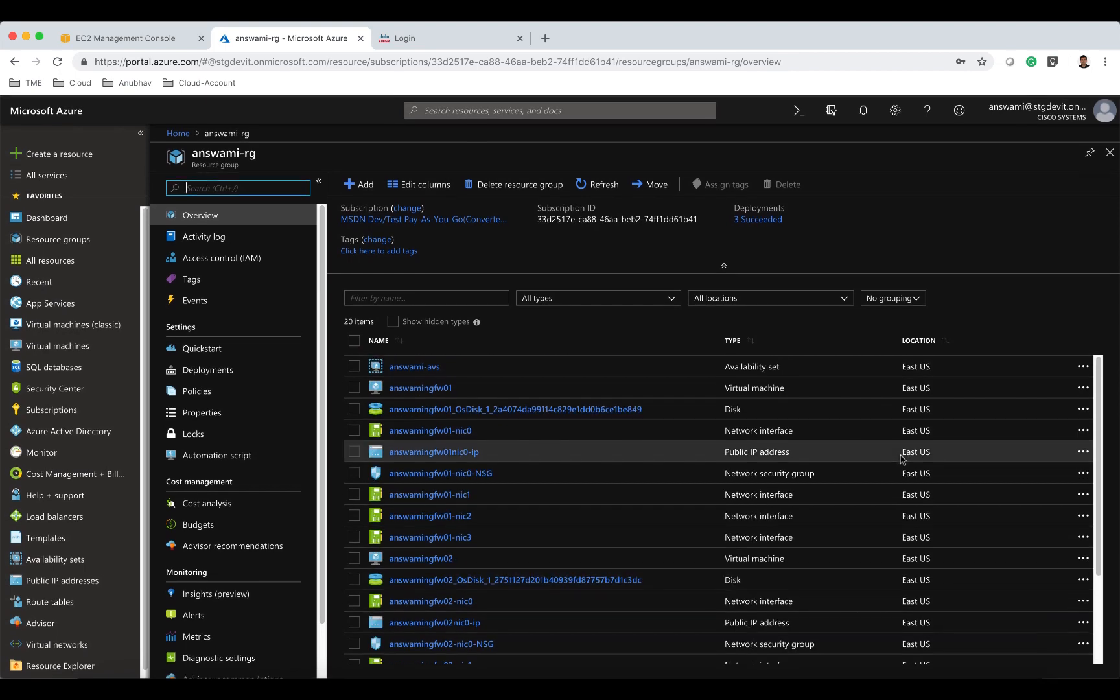
{"action": "scroll", "coordinate": [902, 459], "scroll_direction": "down", "scroll_amount": 5}
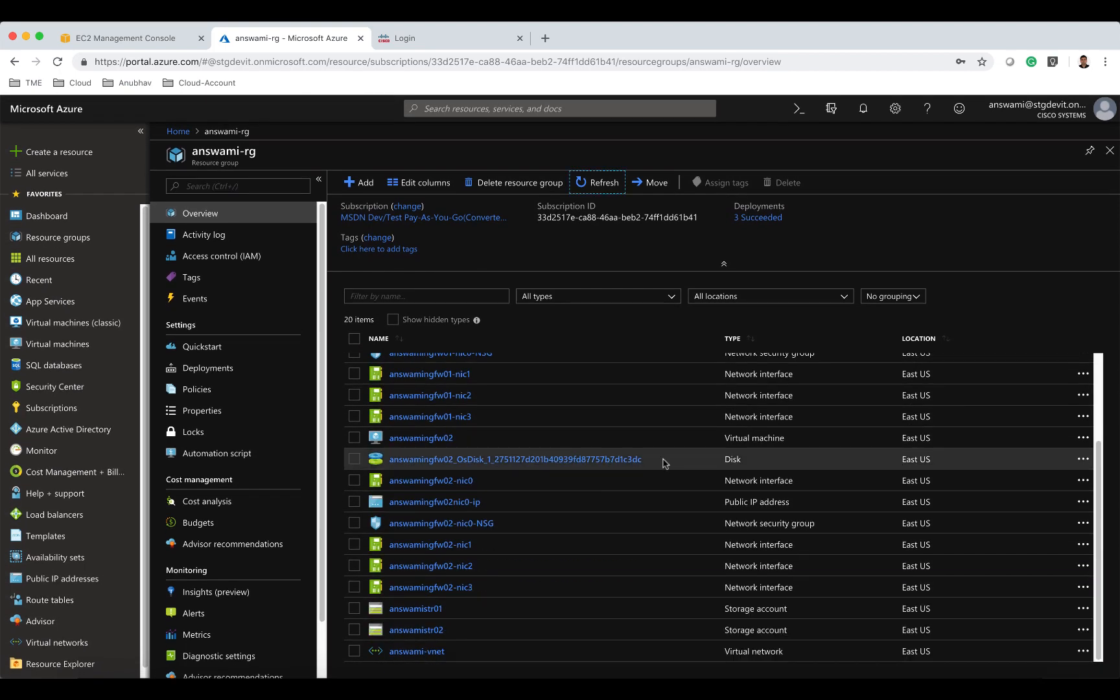
Start creating a new Load Balancer from the Marketplace.
{"action": "left_click", "coordinate": [81, 160]}
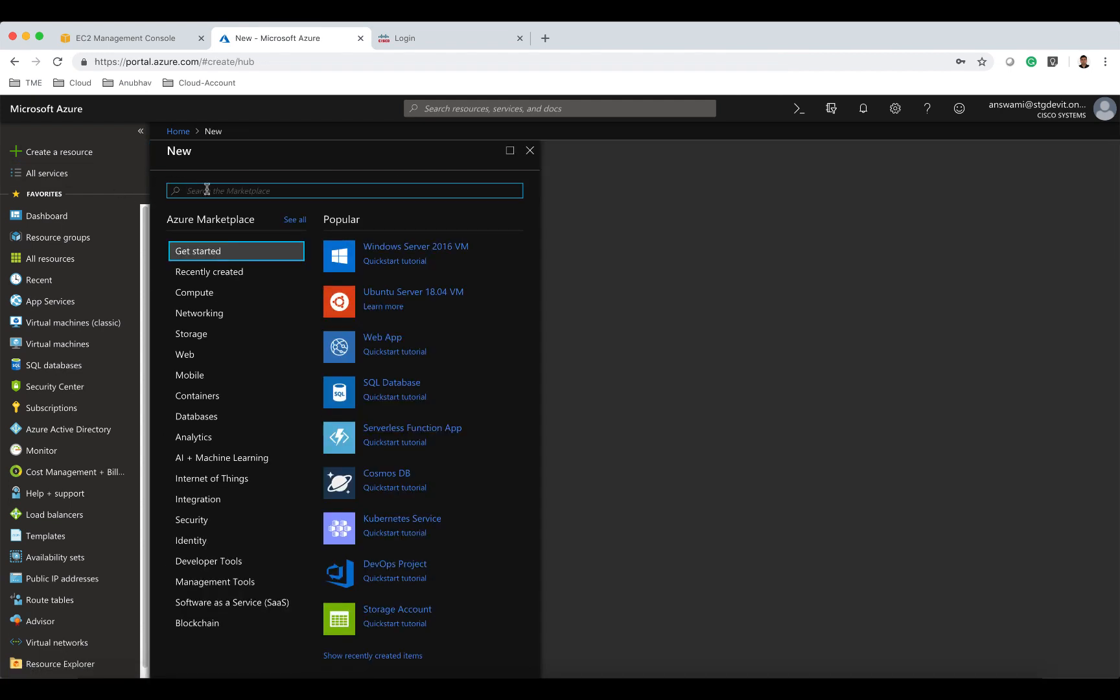
{"action": "type", "text": "load "}
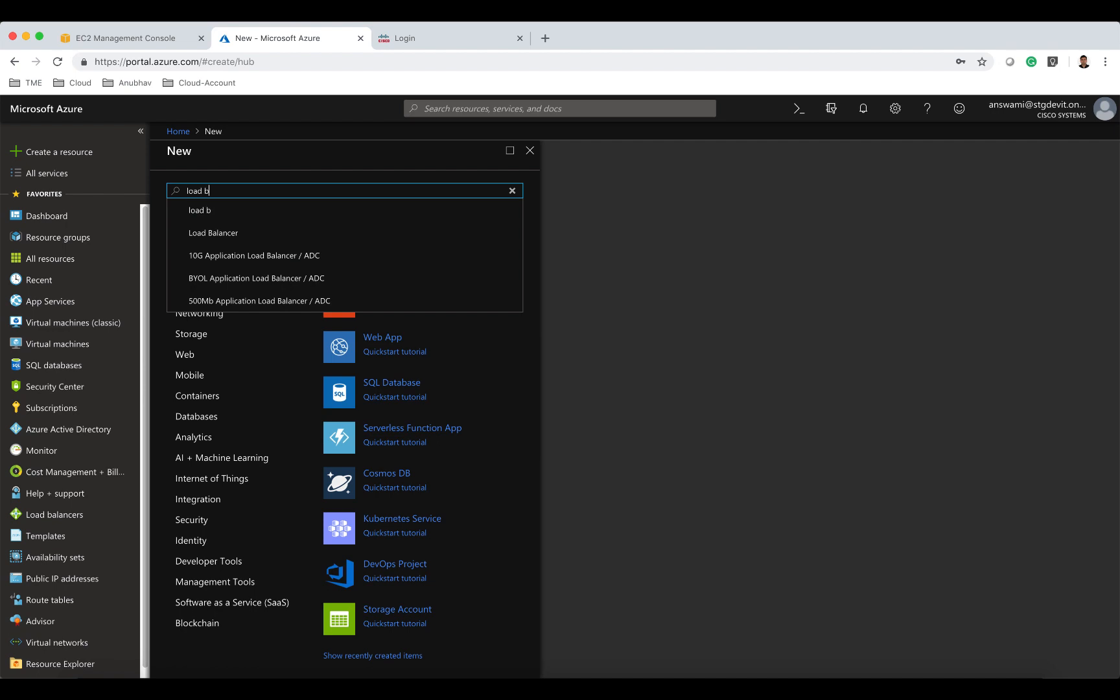
{"action": "type", "text": "b"}
{"action": "left_click", "coordinate": [213, 233]}
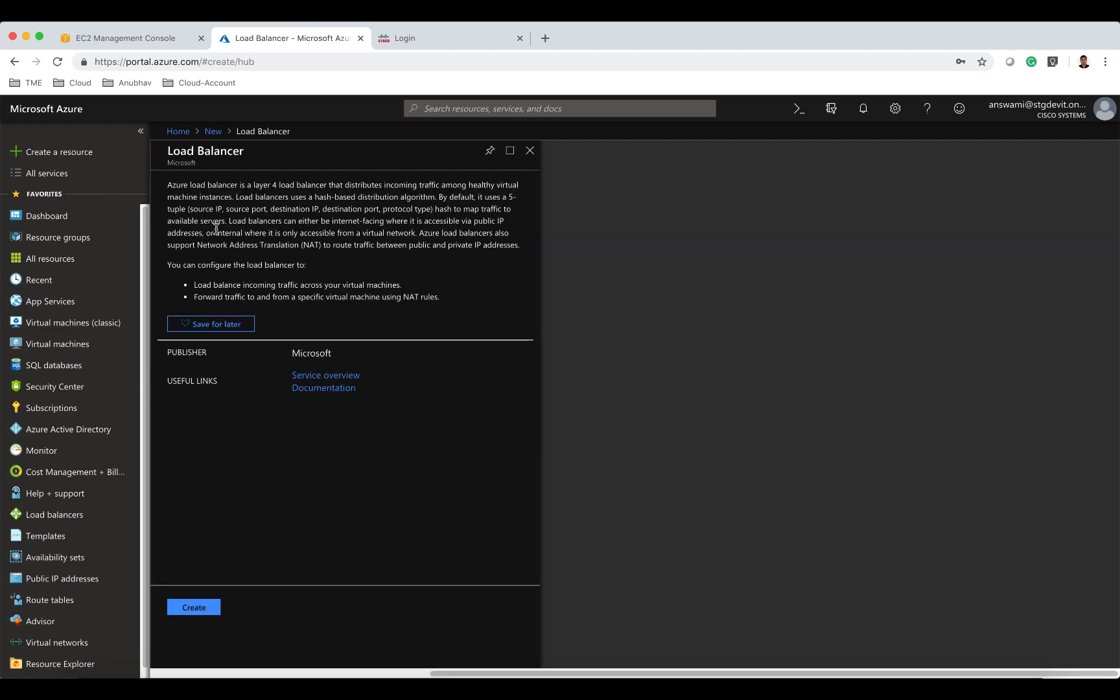
{"action": "left_click", "coordinate": [211, 607]}
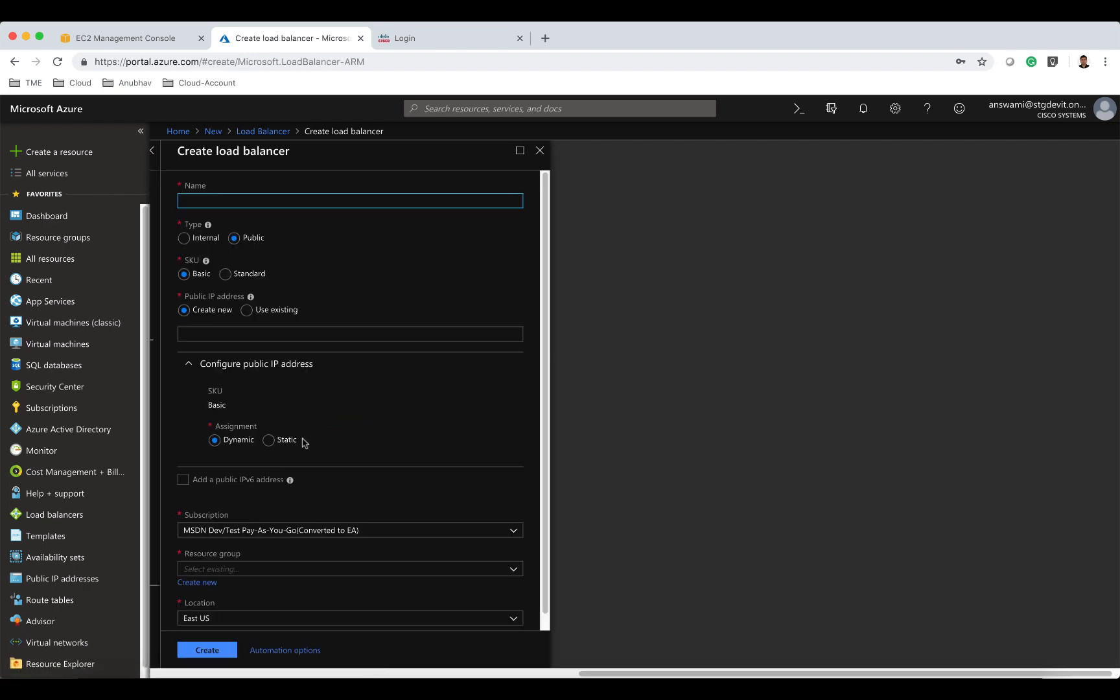
Name the load balancer answami-ilb01, with type Internal and SKU Standard.
{"action": "type", "text": "answmai"}
{"action": "type", "text": "ami-ilb01"}
{"action": "left_click", "coordinate": [184, 238]}
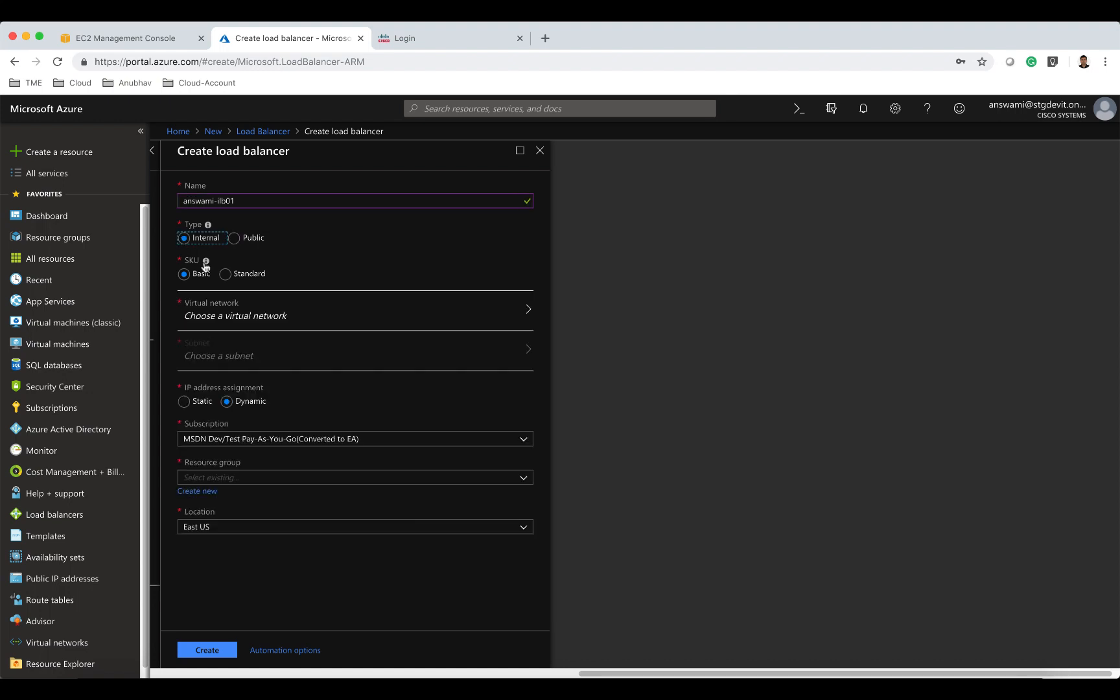
{"action": "left_click", "coordinate": [226, 275]}
Set the load balancer's virtual network to answami-vnet and its subnet to internal.
{"action": "left_click", "coordinate": [227, 311]}
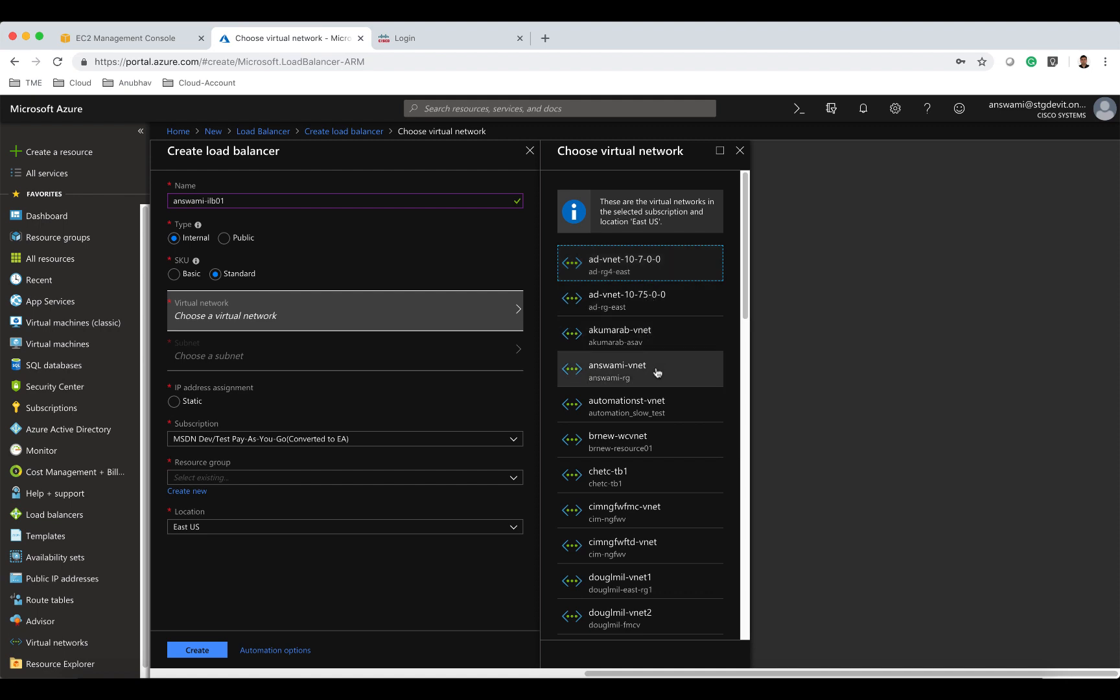
{"action": "left_click", "coordinate": [658, 372]}
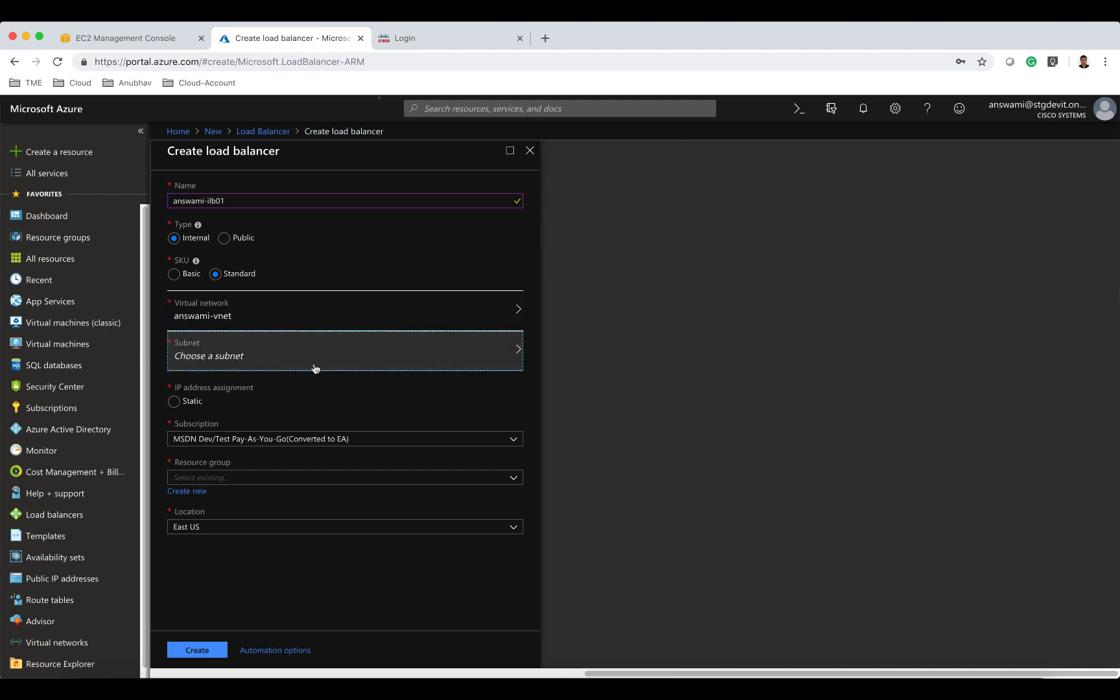
{"action": "left_click", "coordinate": [315, 368]}
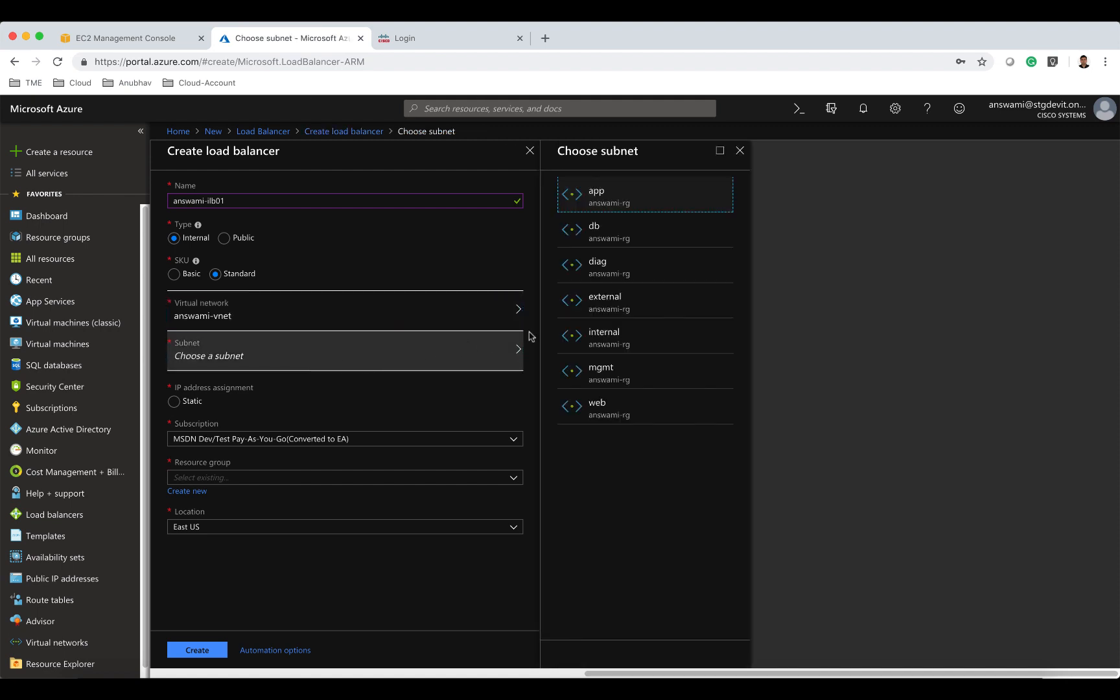
{"action": "left_click", "coordinate": [614, 333]}
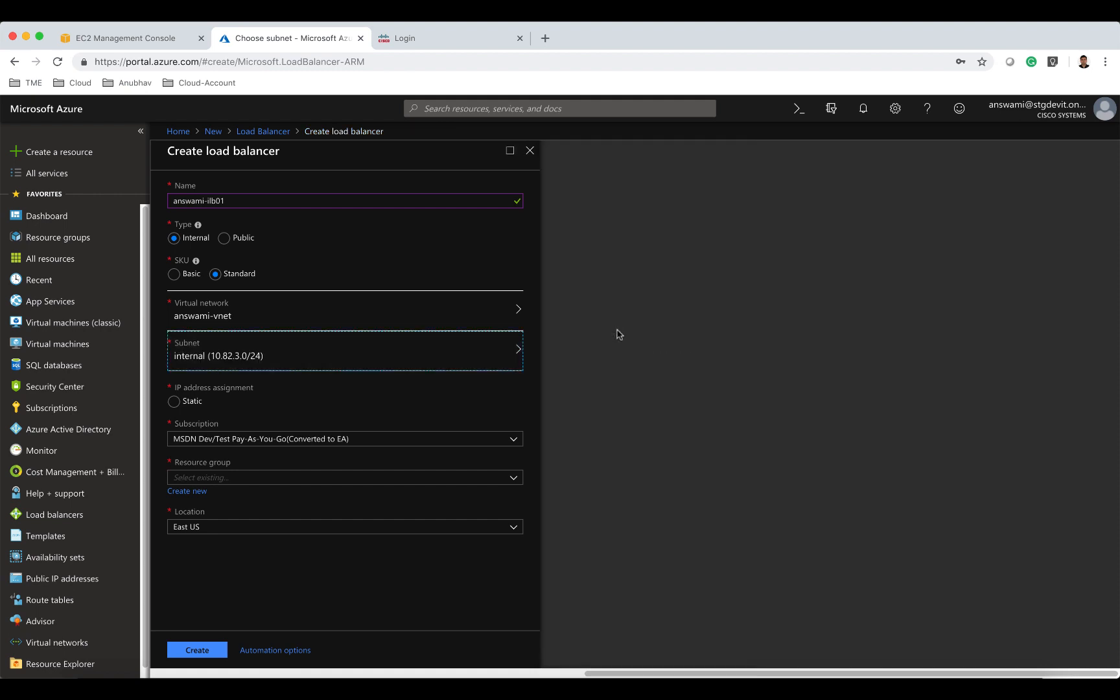
Assign a static private IP of 10.82.3.100 and choose resource group answami-rg.
{"action": "left_click", "coordinate": [174, 402]}
{"action": "left_click", "coordinate": [212, 442]}
{"action": "type", "text": "10.82"}
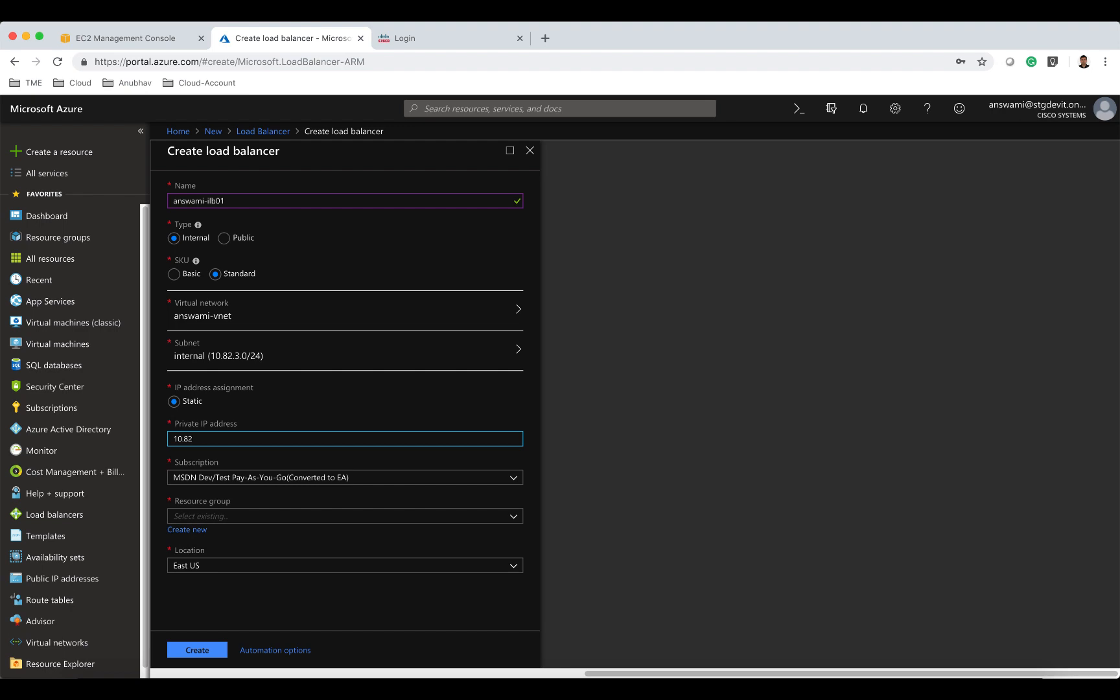
{"action": "type", "text": ".3.100"}
{"action": "left_click", "coordinate": [268, 516]}
{"action": "type", "text": "ans"}
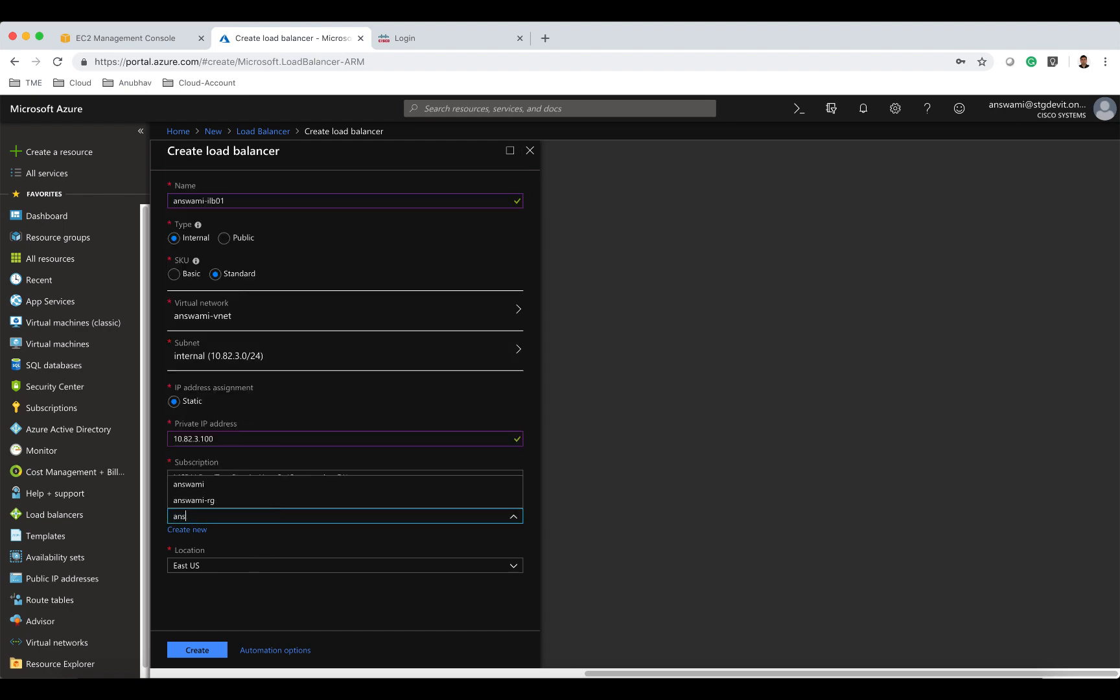
{"action": "type", "text": "wami"}
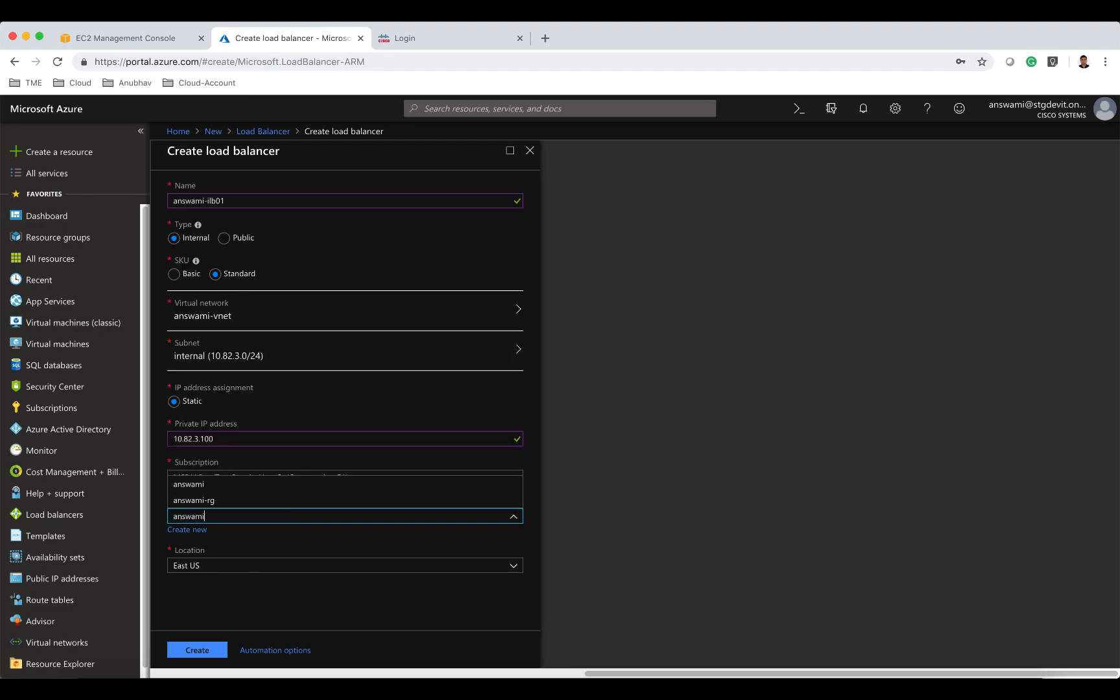
{"action": "left_click", "coordinate": [251, 503]}
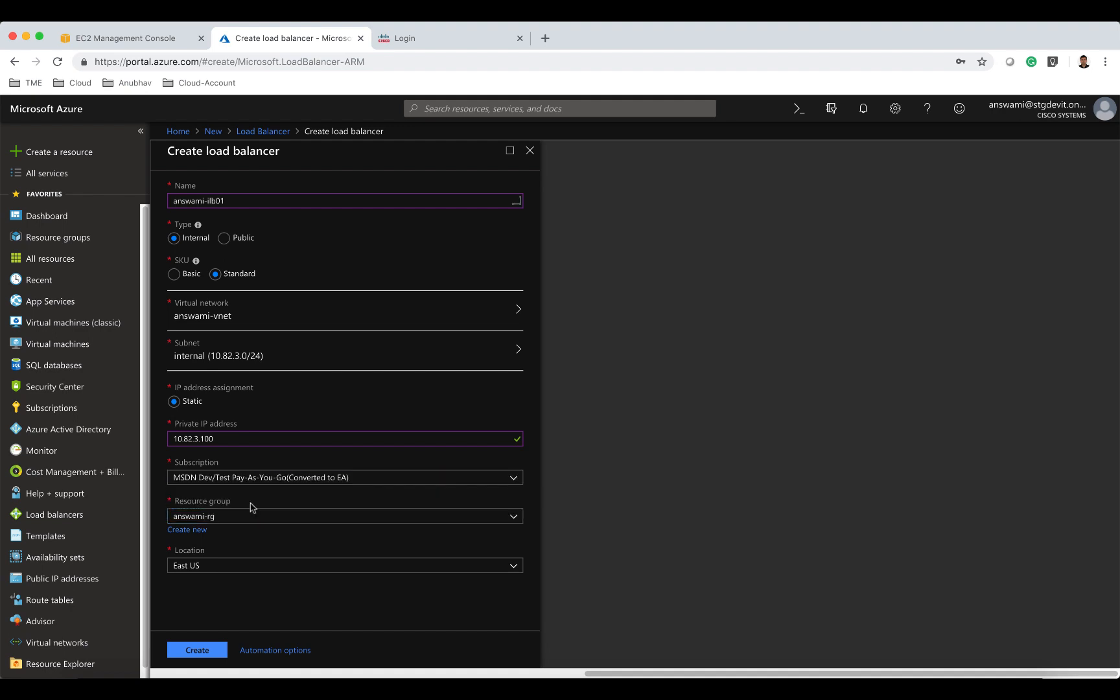
Create the load balancer, then open answami-ilb01 from the answami-rg resource group.
{"action": "left_click", "coordinate": [220, 650]}
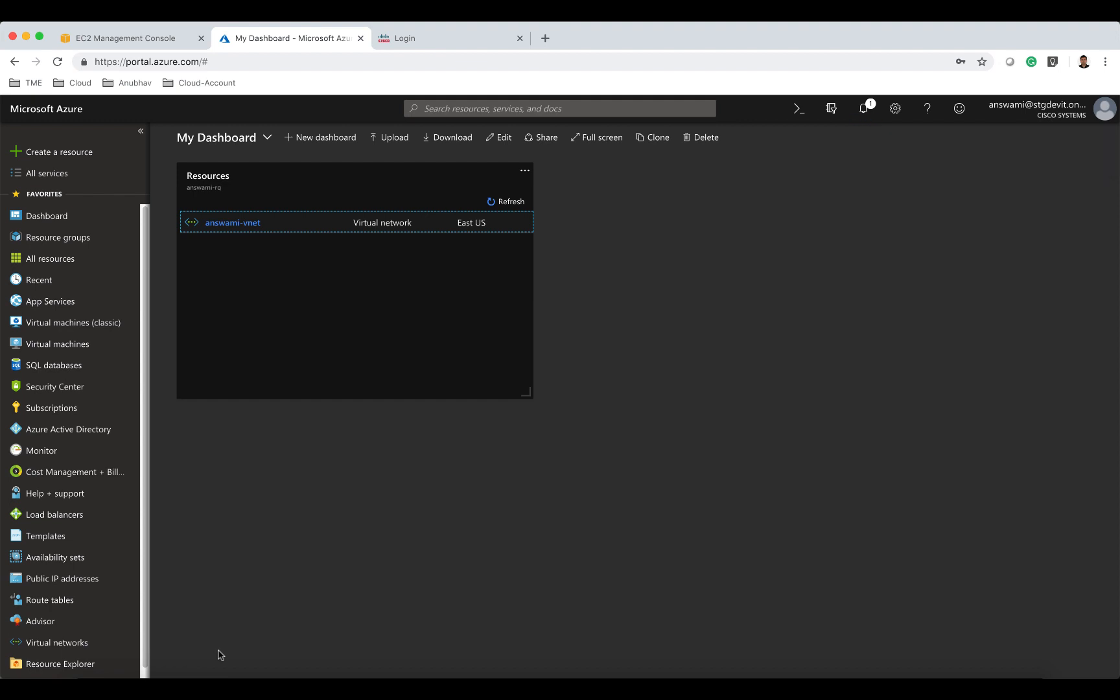
{"action": "left_click", "coordinate": [253, 179]}
{"action": "type", "text": "ilb"}
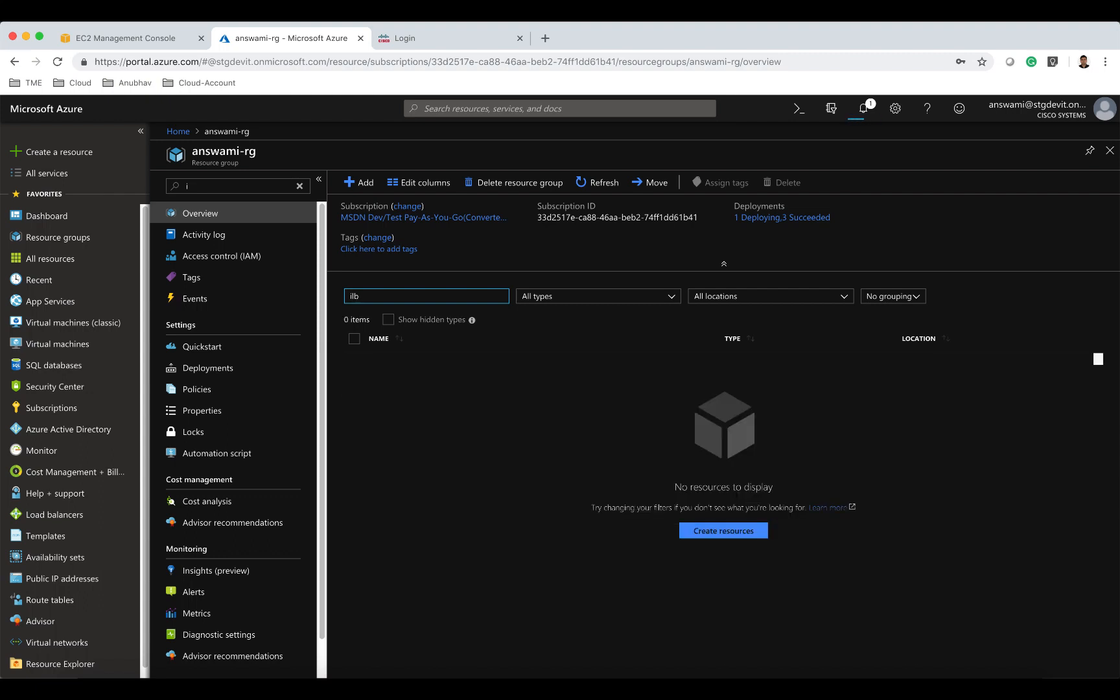
{"action": "left_click", "coordinate": [420, 365]}
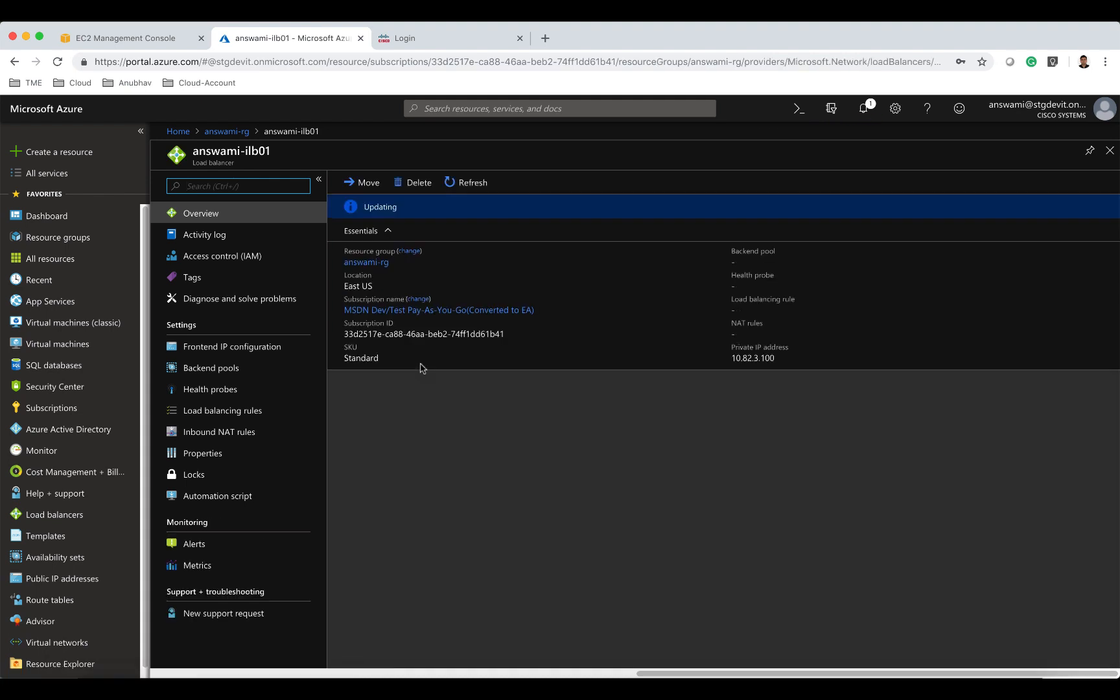
Add a health probe named probe1 on TCP port 22 to answami-ilb01.
{"action": "left_click", "coordinate": [232, 397]}
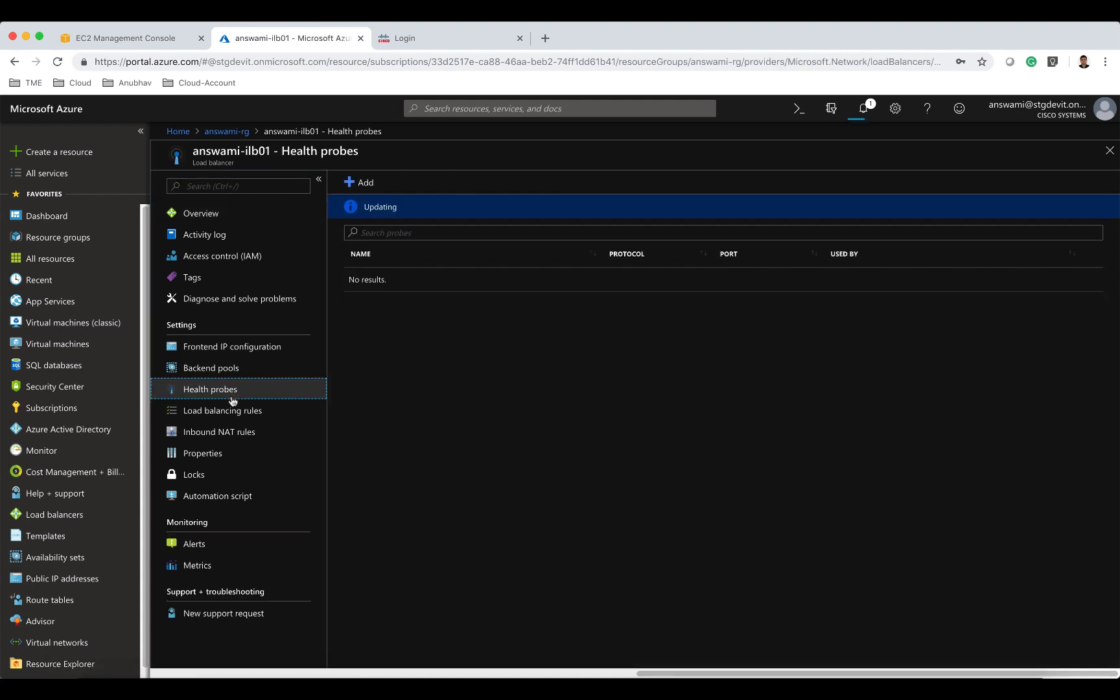
{"action": "left_click", "coordinate": [365, 183]}
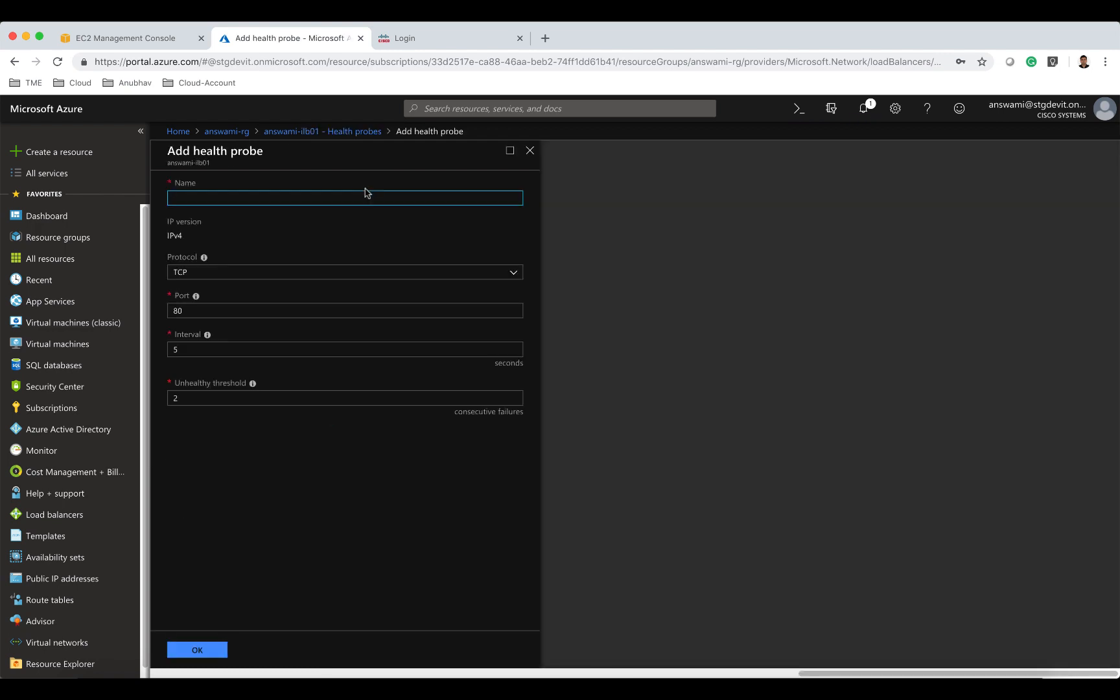
{"action": "type", "text": "pron"}
{"action": "double_click", "coordinate": [219, 312]}
{"action": "type", "text": "22"}
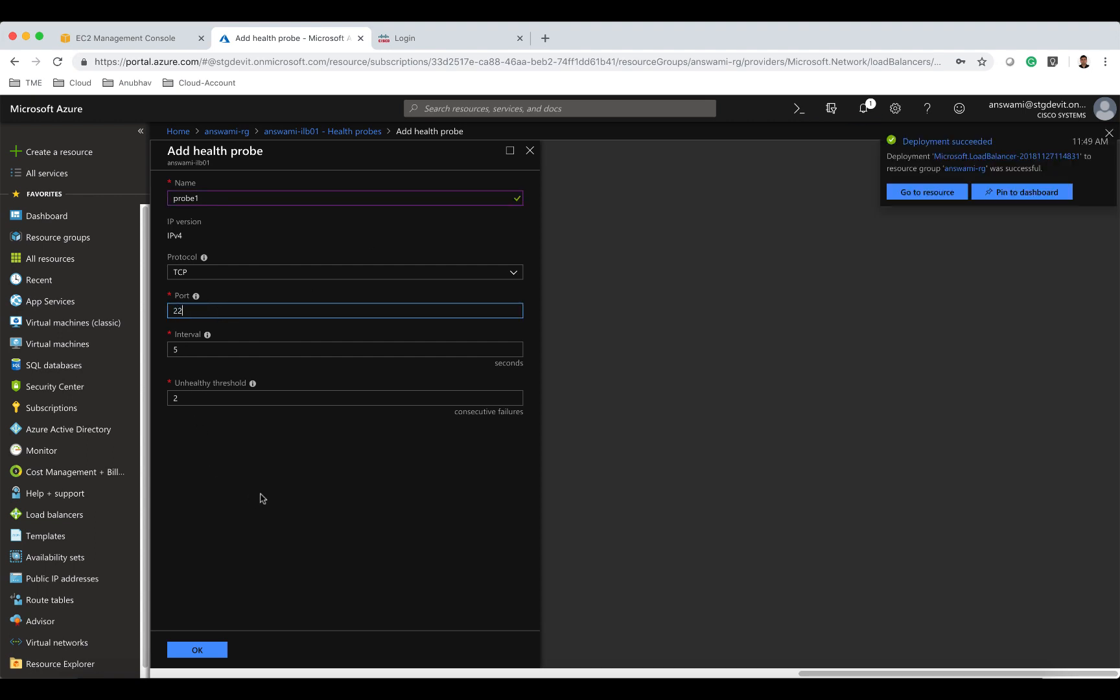
{"action": "left_click", "coordinate": [201, 649]}
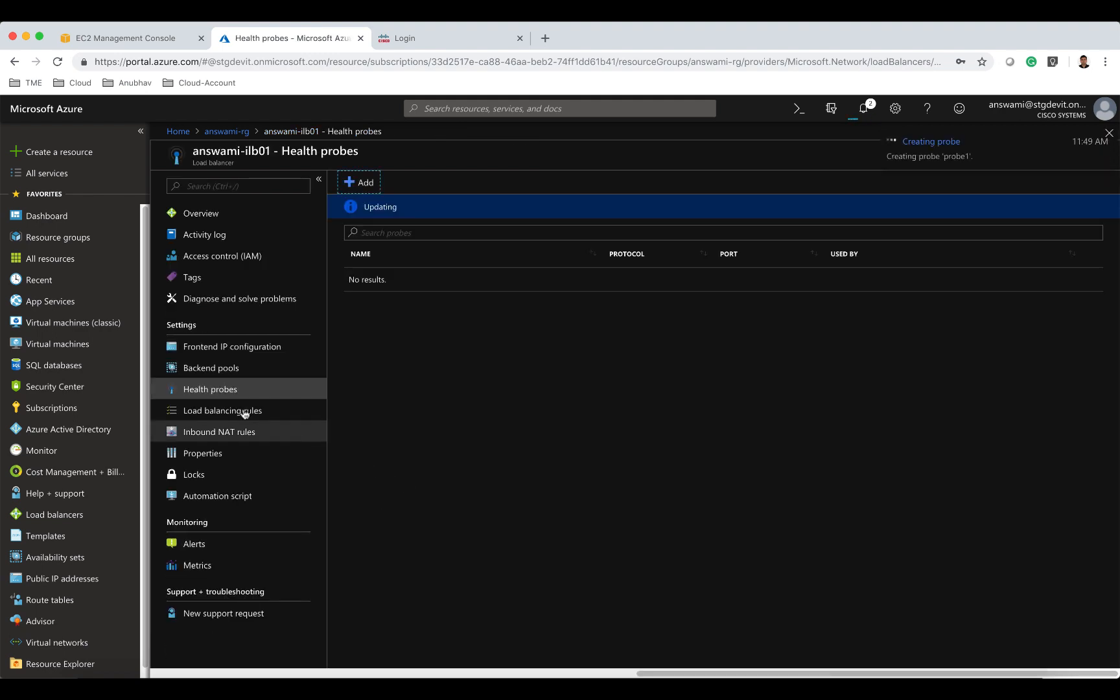
Begin adding a backend pool named pool1 on the answami-vnet virtual network.
{"action": "left_click", "coordinate": [231, 371]}
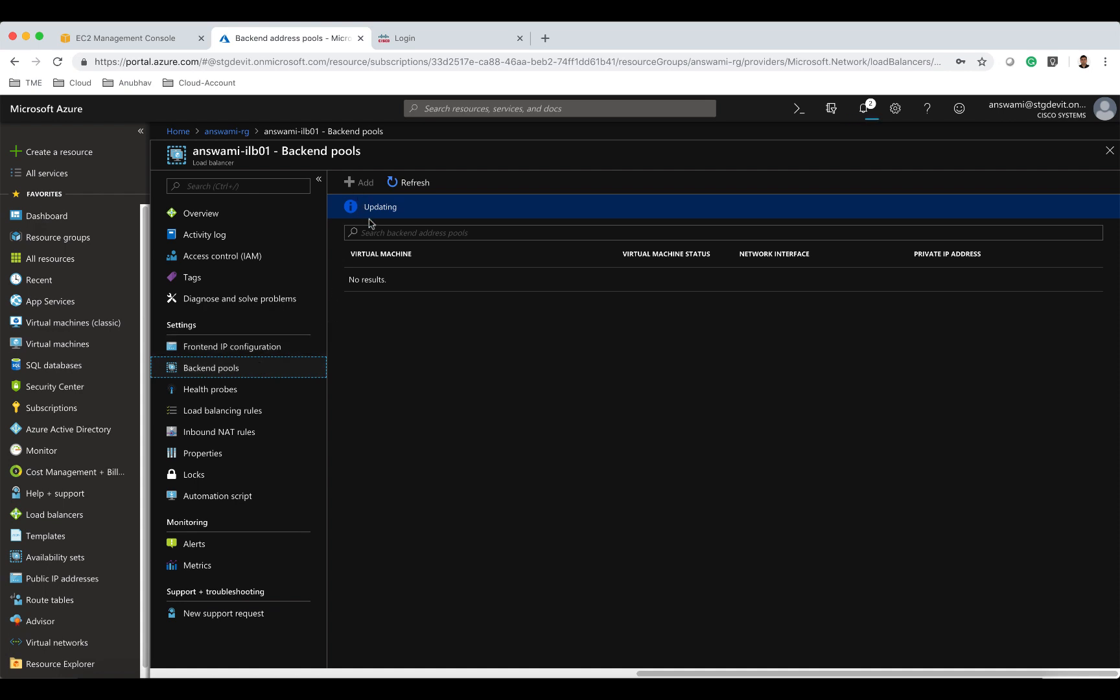
{"action": "left_click", "coordinate": [361, 183]}
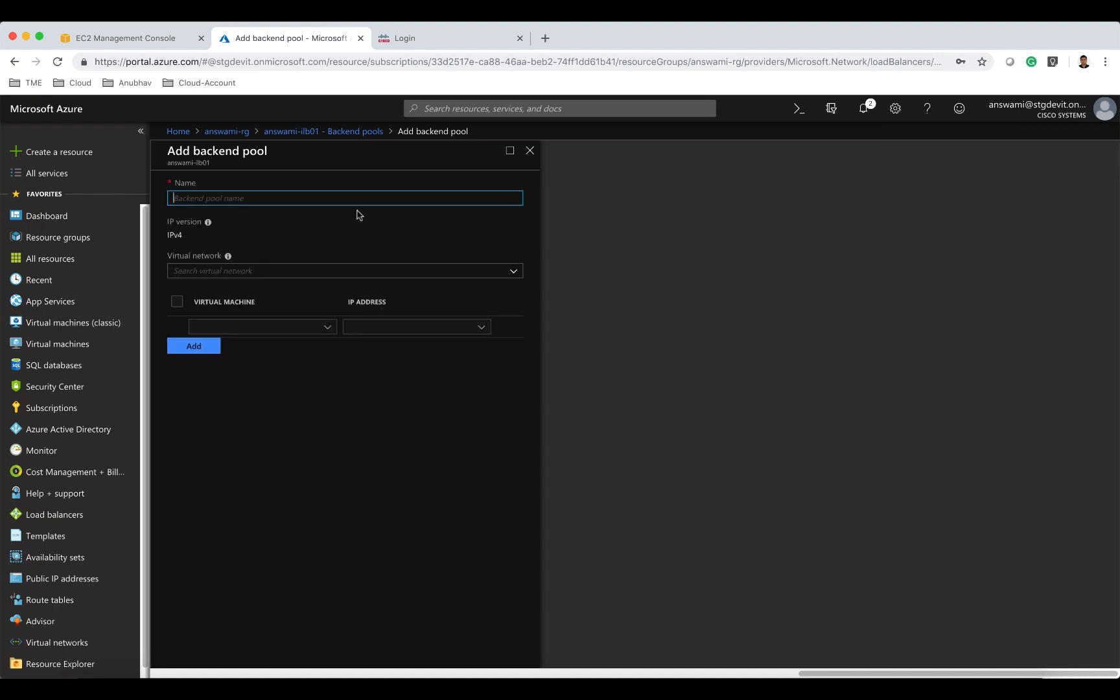
{"action": "type", "text": "pool1"}
{"action": "left_click", "coordinate": [331, 272]}
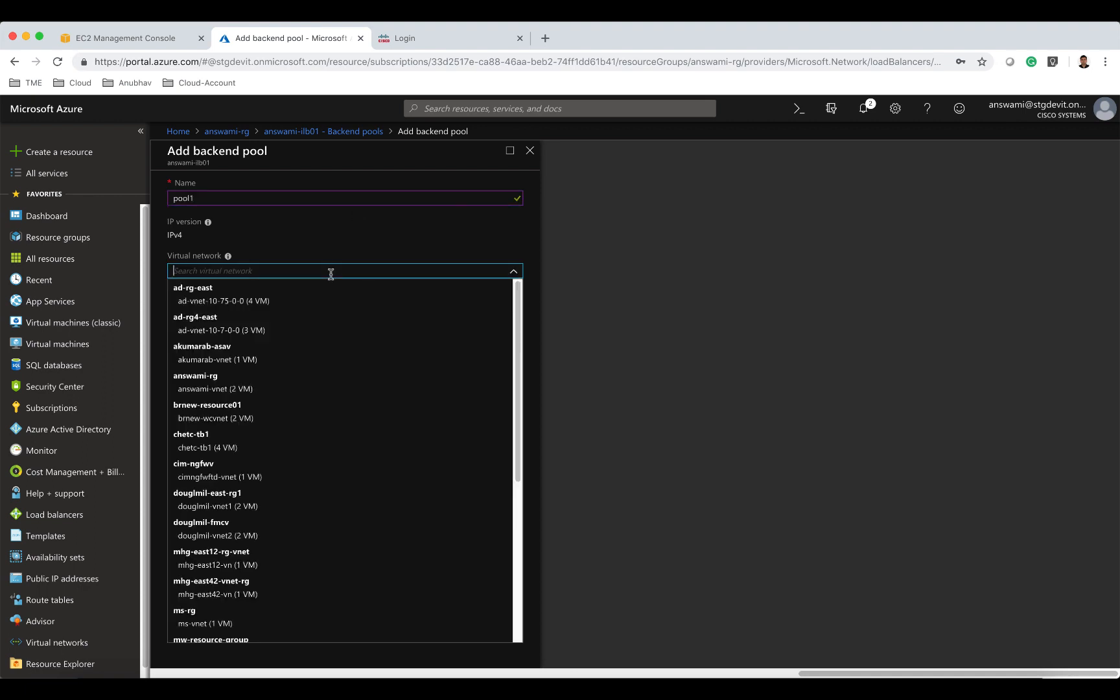
{"action": "type", "text": "answa"}
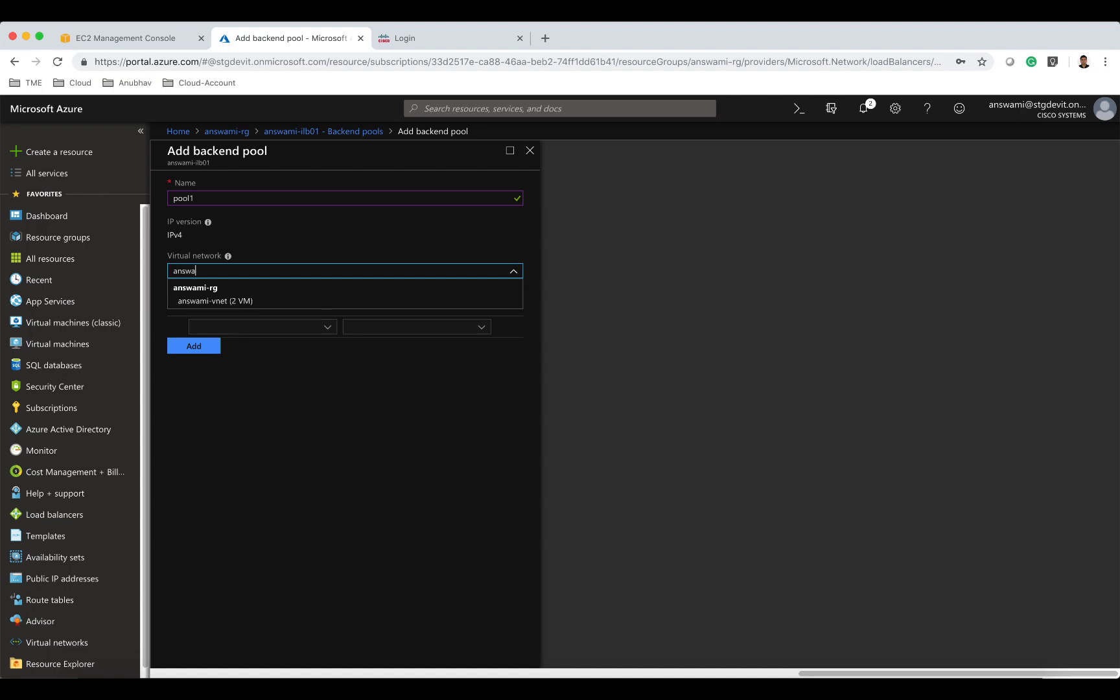
{"action": "left_click", "coordinate": [329, 299]}
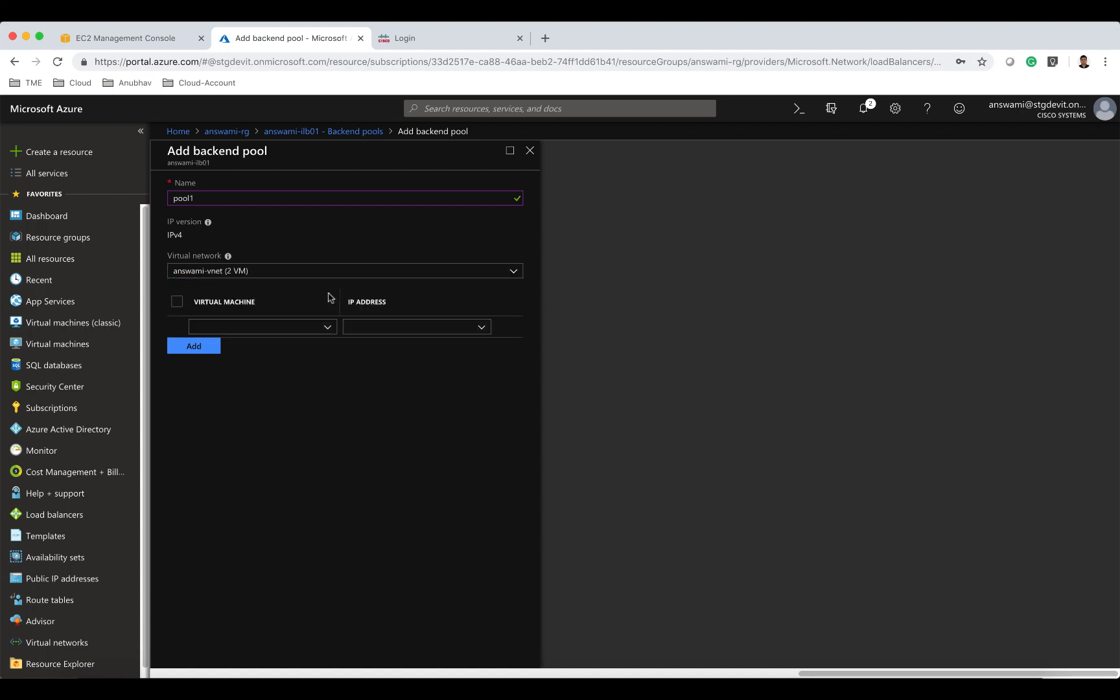
Add answamingfw01 at ipconfig1 10.82.3.10 and answamingfw02 at ipconfig1 10.82.3.11 to pool1 and save the pool.
{"action": "left_click", "coordinate": [304, 330]}
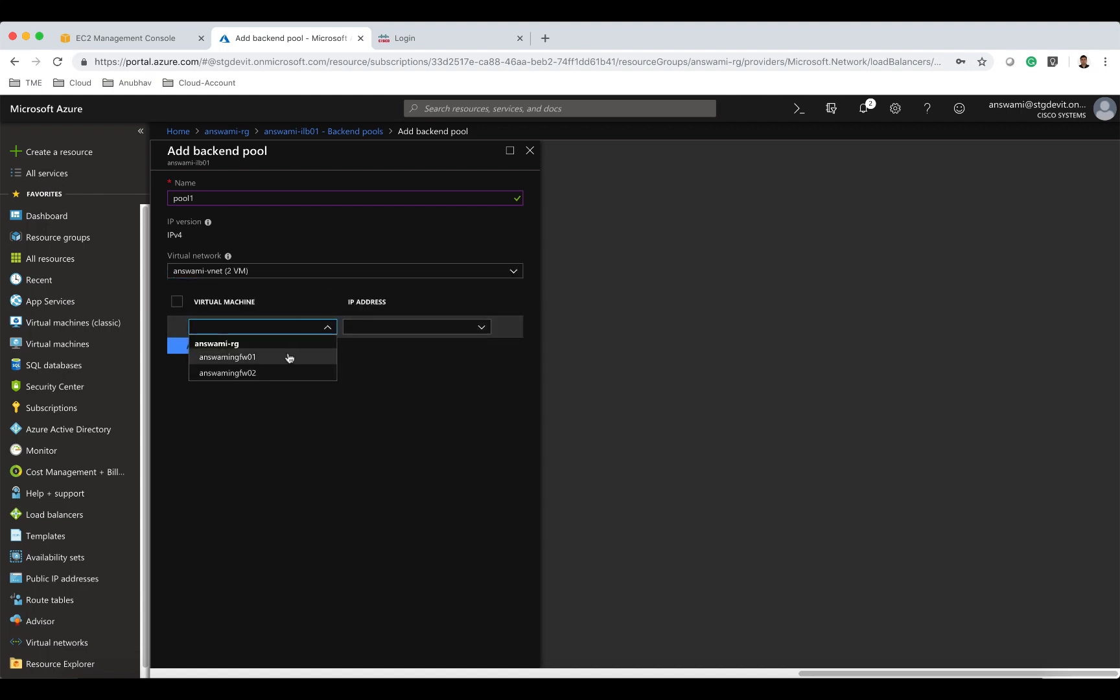
{"action": "left_click", "coordinate": [290, 357]}
{"action": "left_click", "coordinate": [388, 338]}
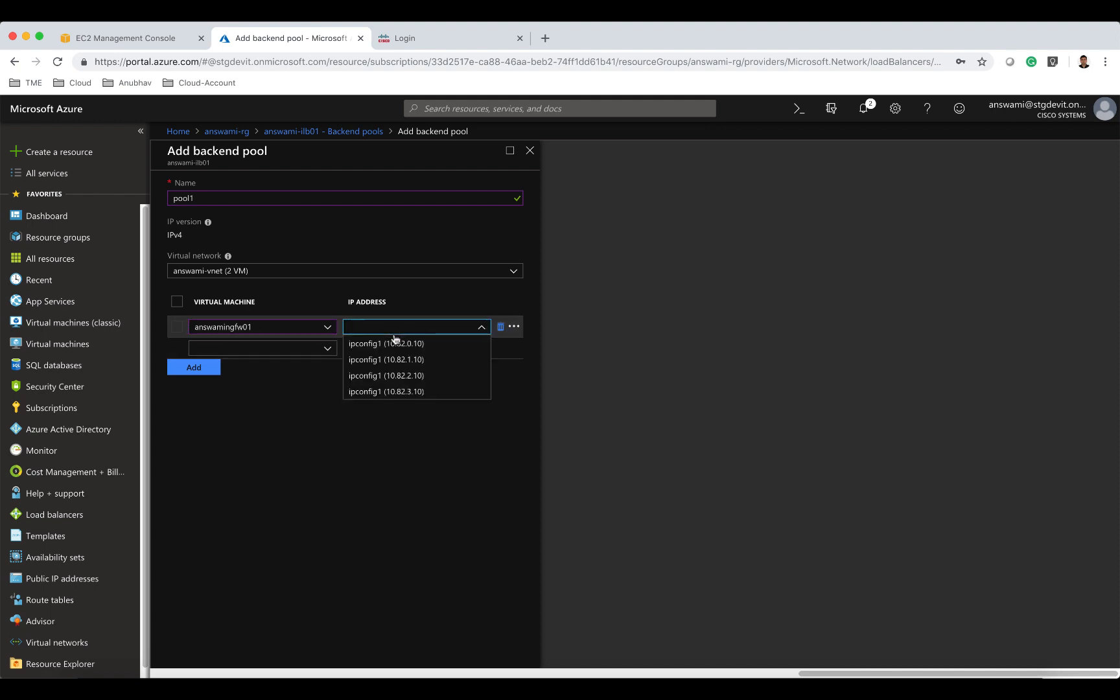
{"action": "left_click", "coordinate": [392, 391]}
{"action": "left_click", "coordinate": [318, 351]}
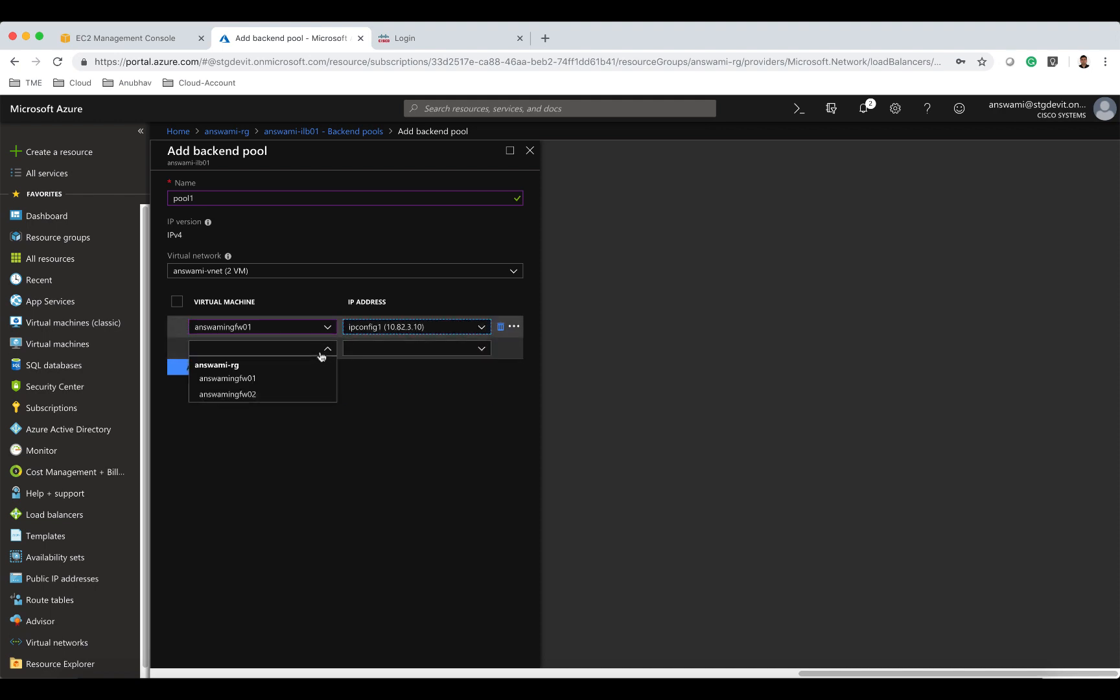
{"action": "left_click", "coordinate": [312, 392]}
{"action": "left_click", "coordinate": [387, 349]}
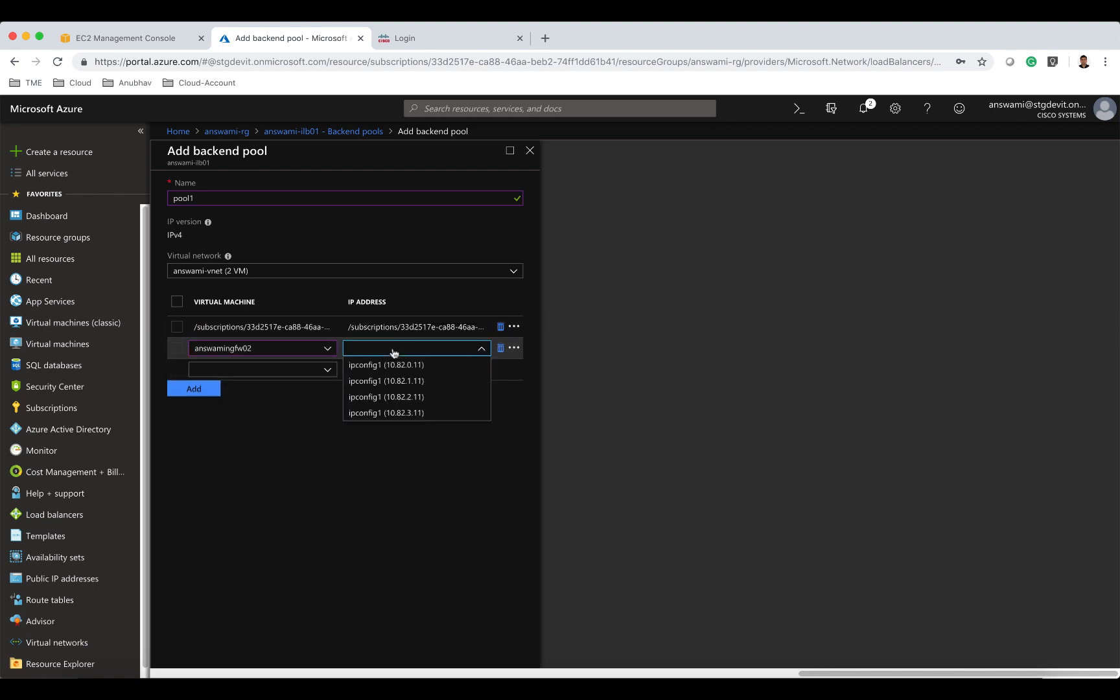
{"action": "left_click", "coordinate": [390, 413]}
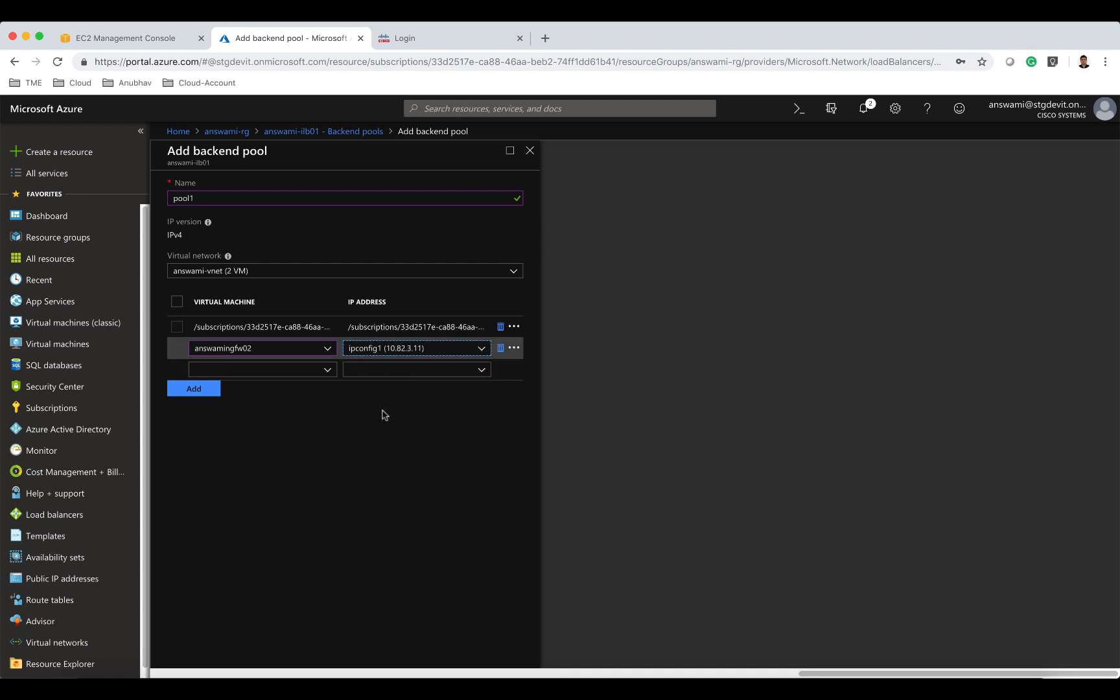
{"action": "left_click", "coordinate": [210, 391]}
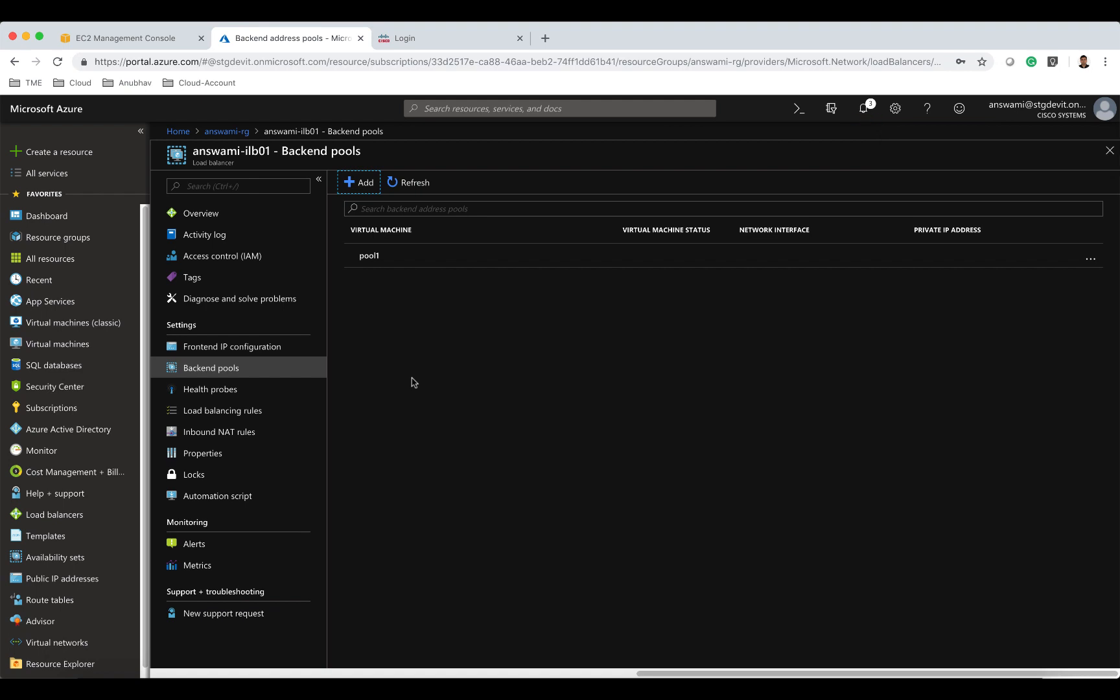
Add a load balancing rule named LBrule1 with HA Ports enabled.
{"action": "left_click", "coordinate": [297, 411]}
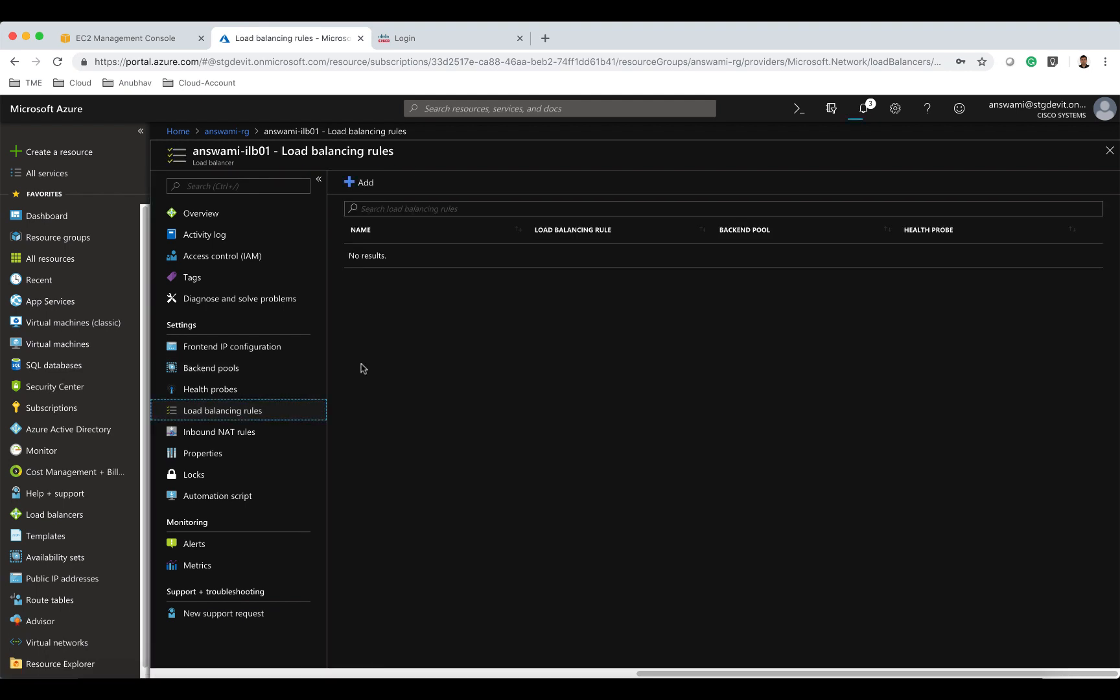
{"action": "left_click", "coordinate": [357, 184]}
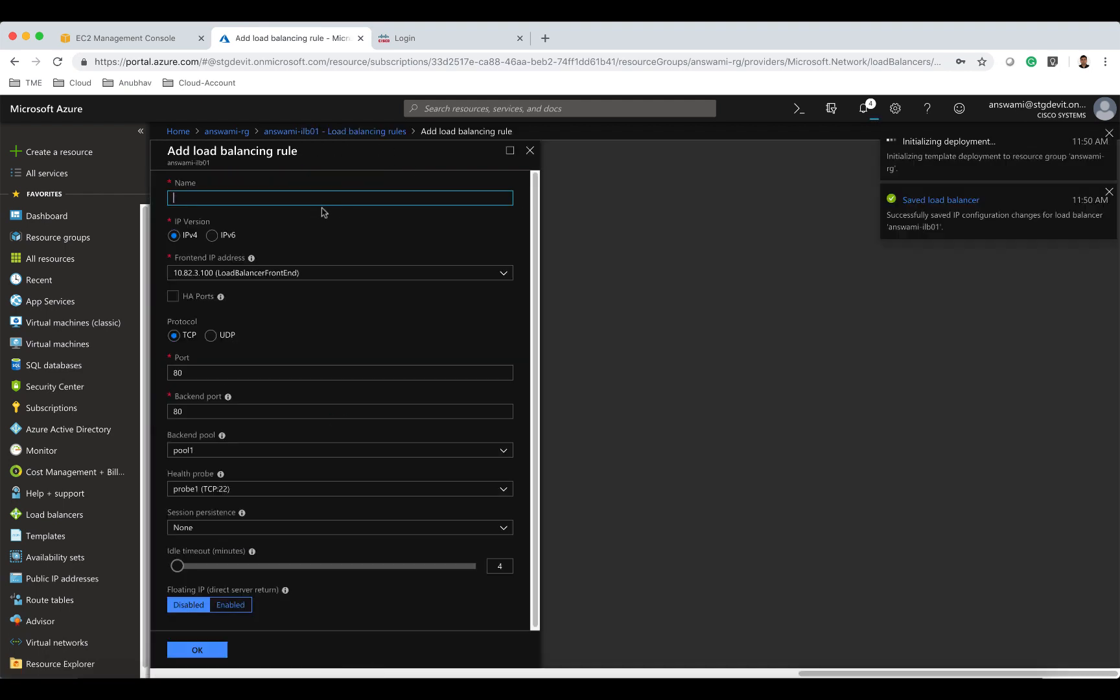
{"action": "type", "text": "LB"}
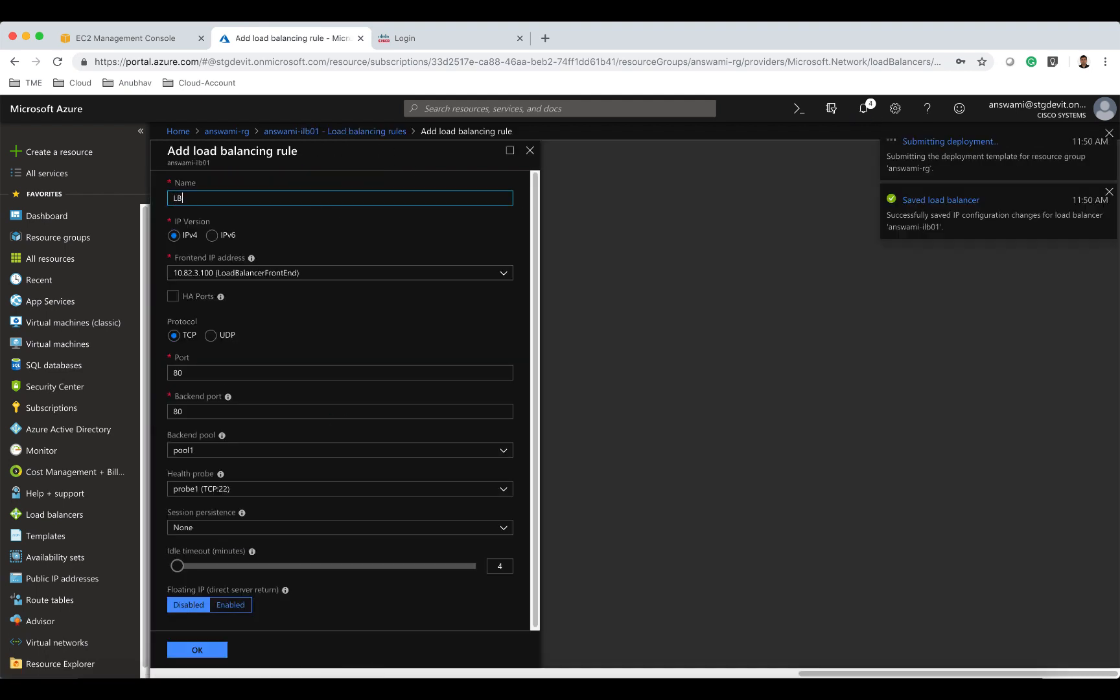
{"action": "type", "text": "rule1"}
{"action": "left_click", "coordinate": [173, 296]}
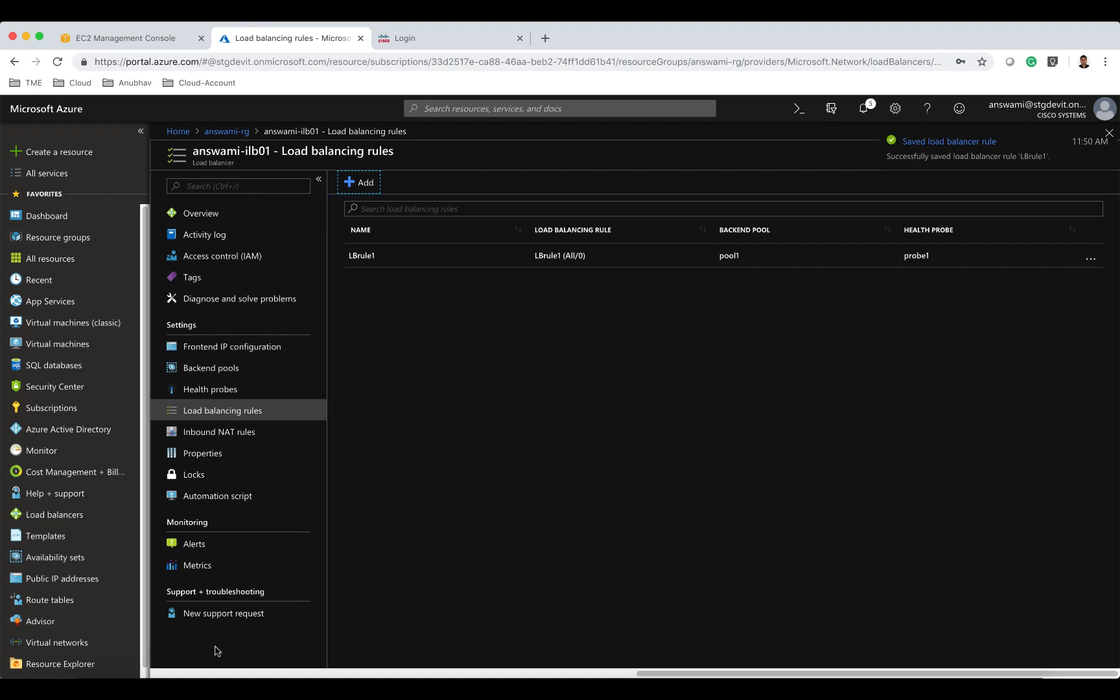
Review the load balancer's frontend IP configuration, backend pool members, health probes and load balancing rules.
{"action": "left_click", "coordinate": [252, 346]}
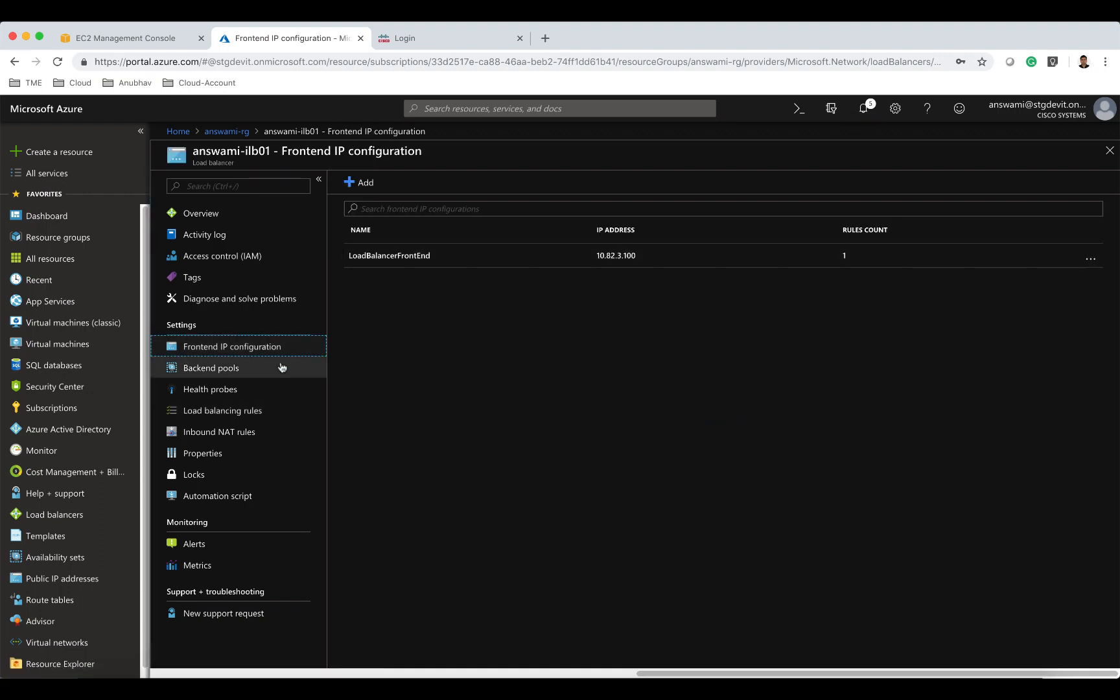
{"action": "left_click", "coordinate": [238, 371]}
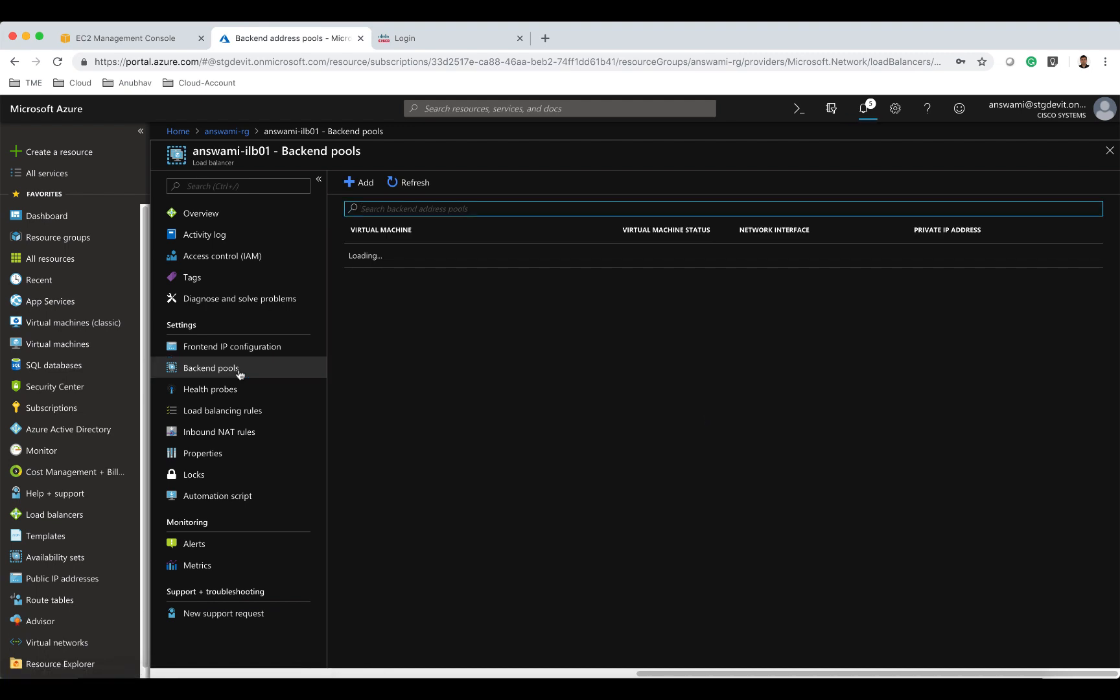
{"action": "left_click", "coordinate": [353, 258]}
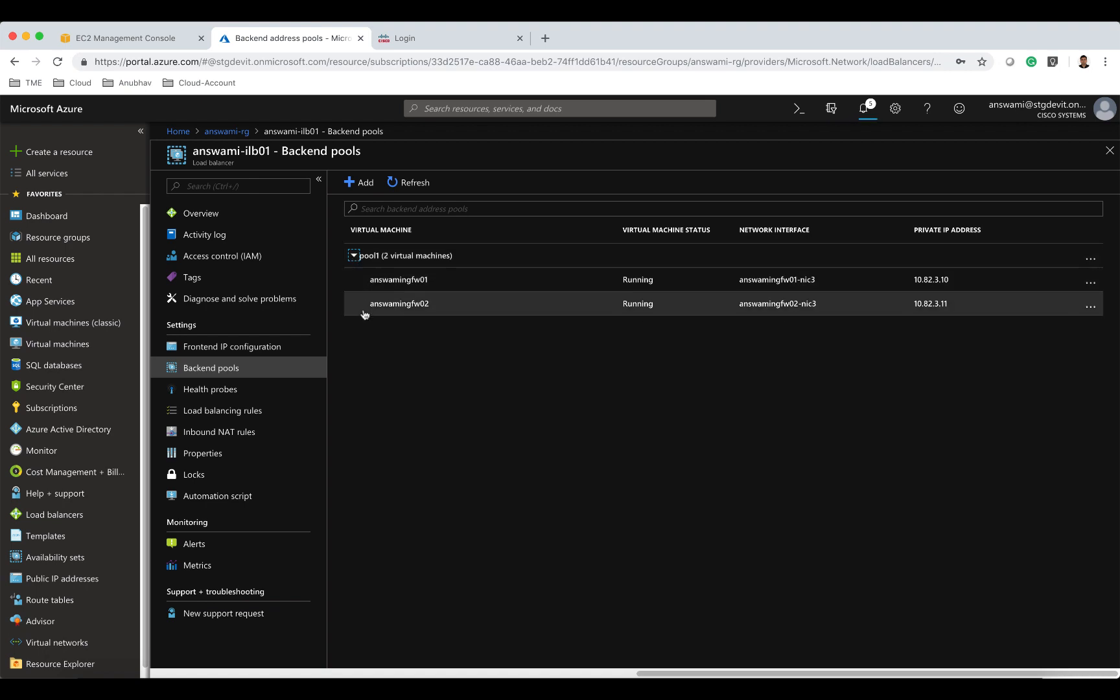
{"action": "left_click", "coordinate": [279, 393]}
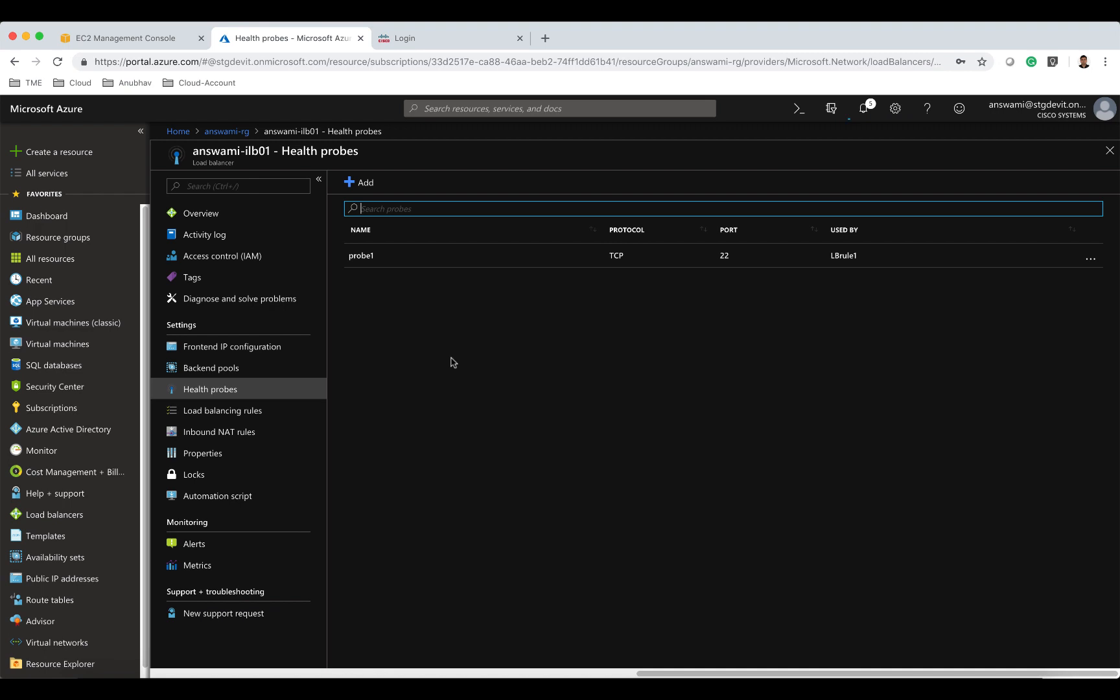
{"action": "left_click", "coordinate": [273, 415]}
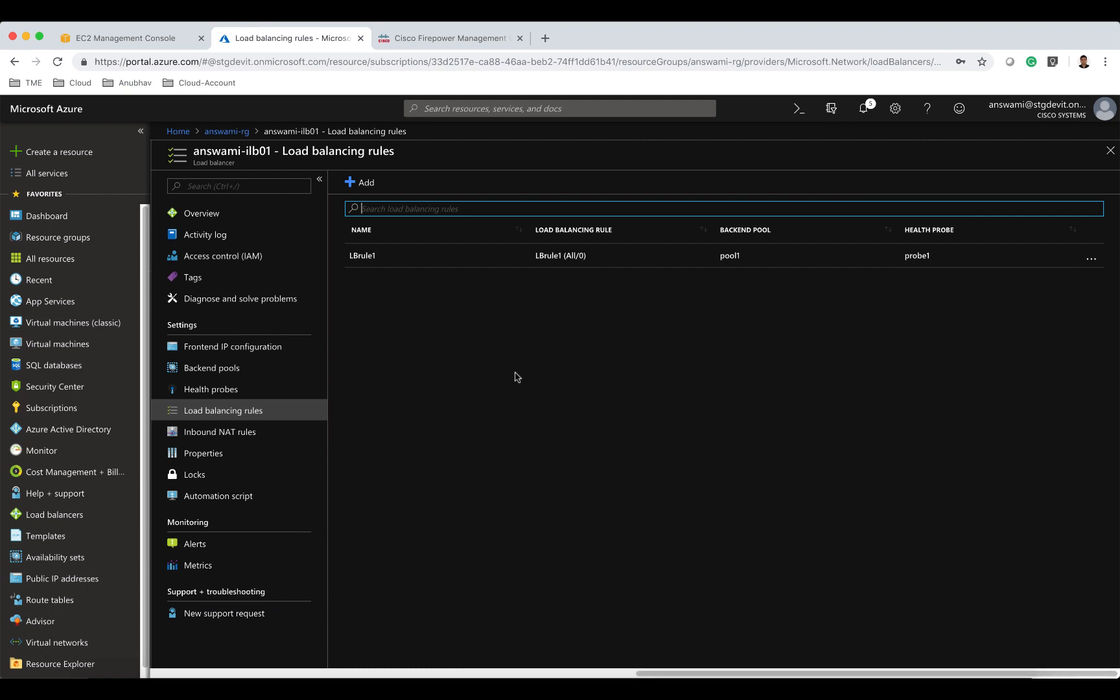
Start creating another Load Balancer from the Marketplace.
{"action": "left_click", "coordinate": [79, 154]}
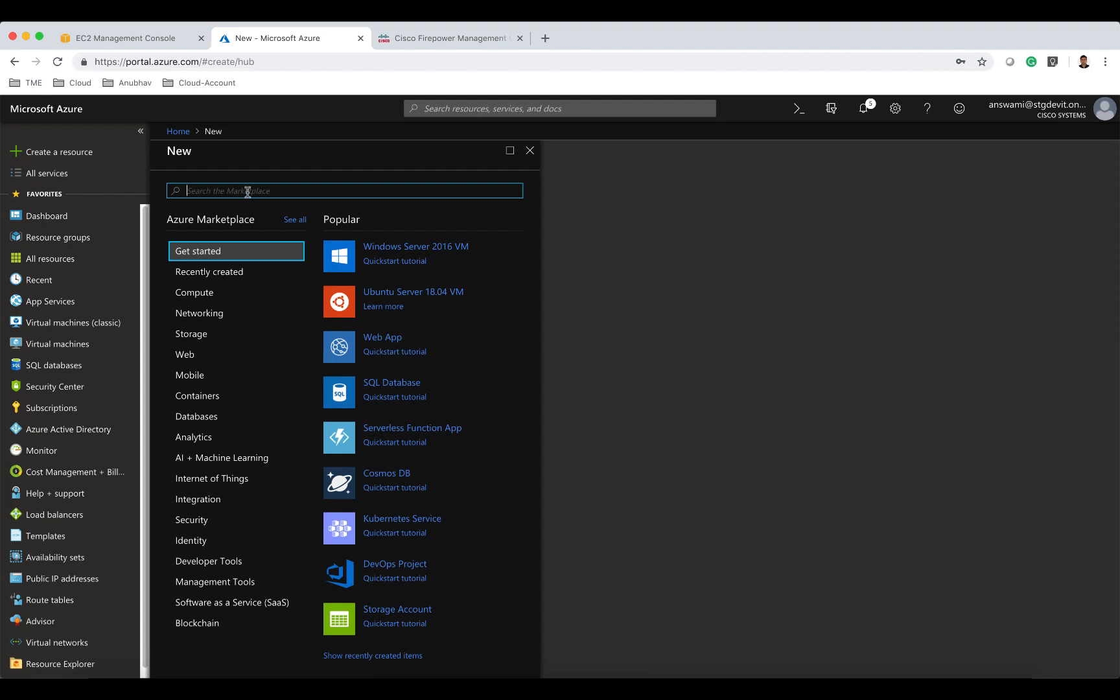
{"action": "type", "text": "load"}
{"action": "left_click", "coordinate": [248, 233]}
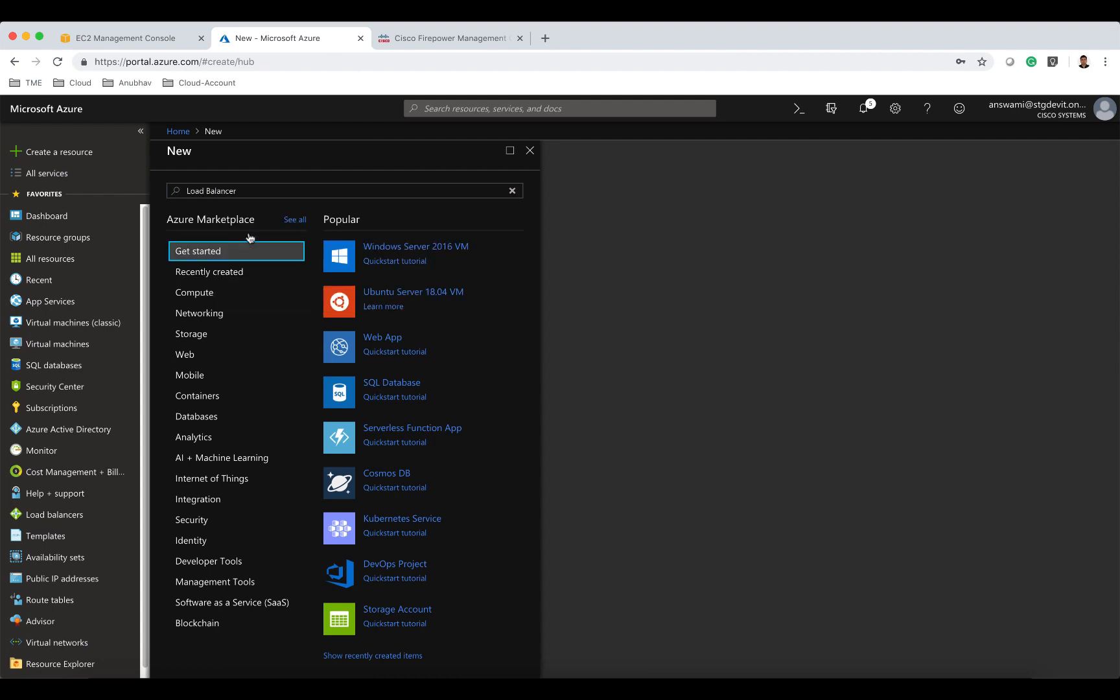
{"action": "left_click", "coordinate": [194, 608]}
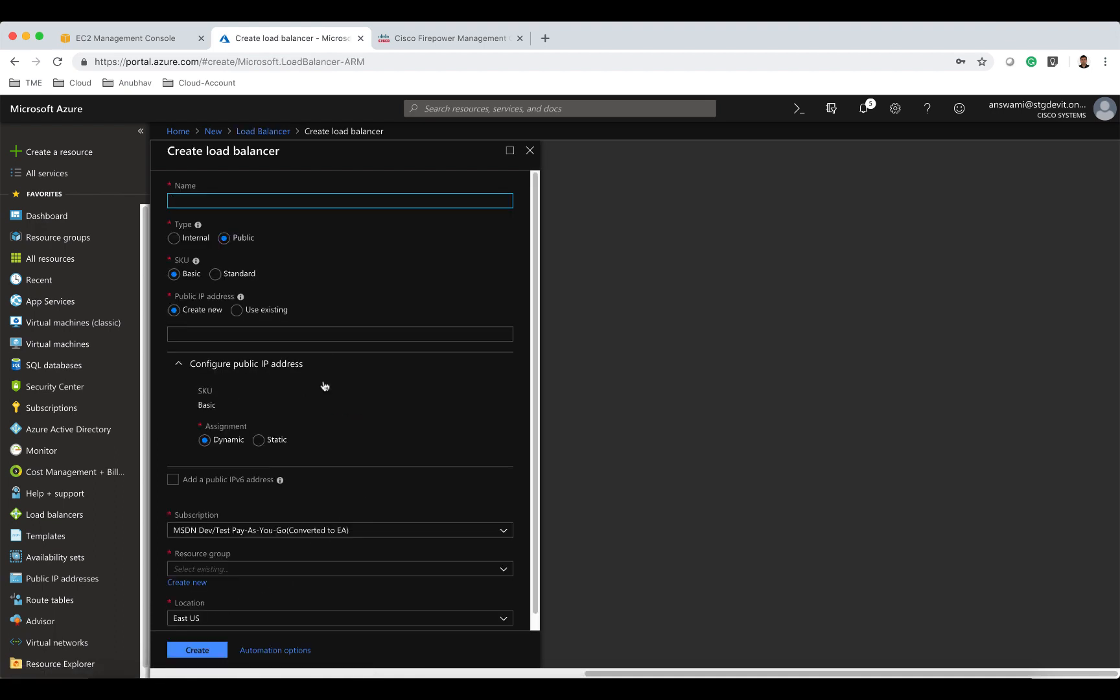
Name the new load balancer answami-elb01 with Standard SKU and a new public IP named answamielb01ip.
{"action": "type", "text": "answami-elb01"}
{"action": "left_click", "coordinate": [215, 274]}
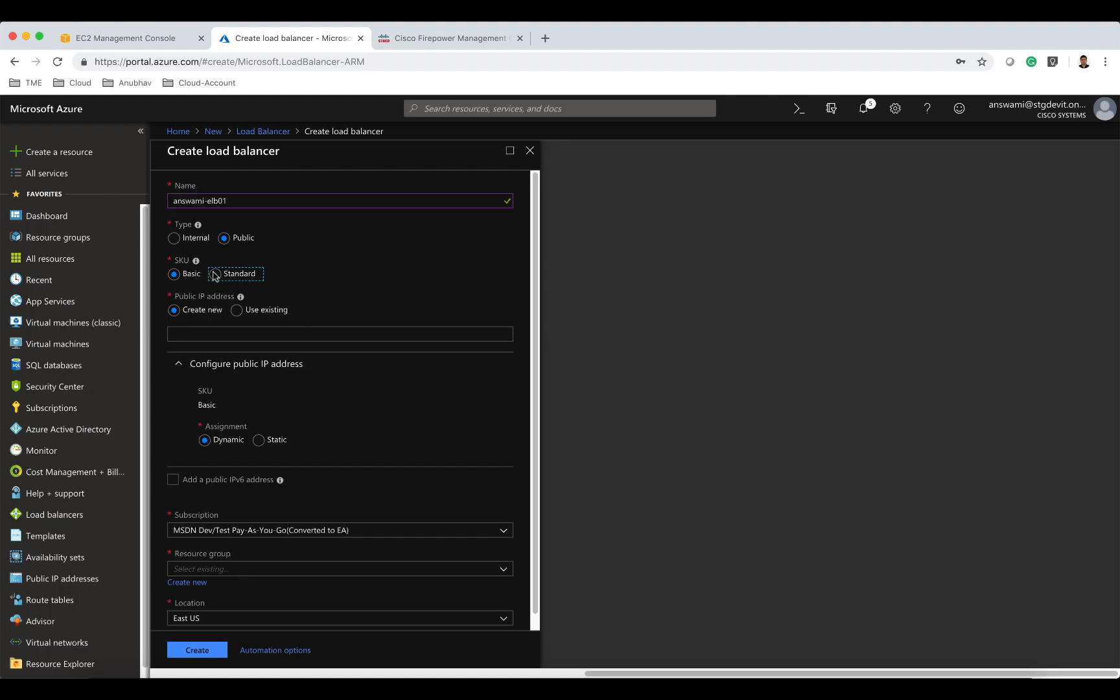
{"action": "left_click", "coordinate": [236, 311]}
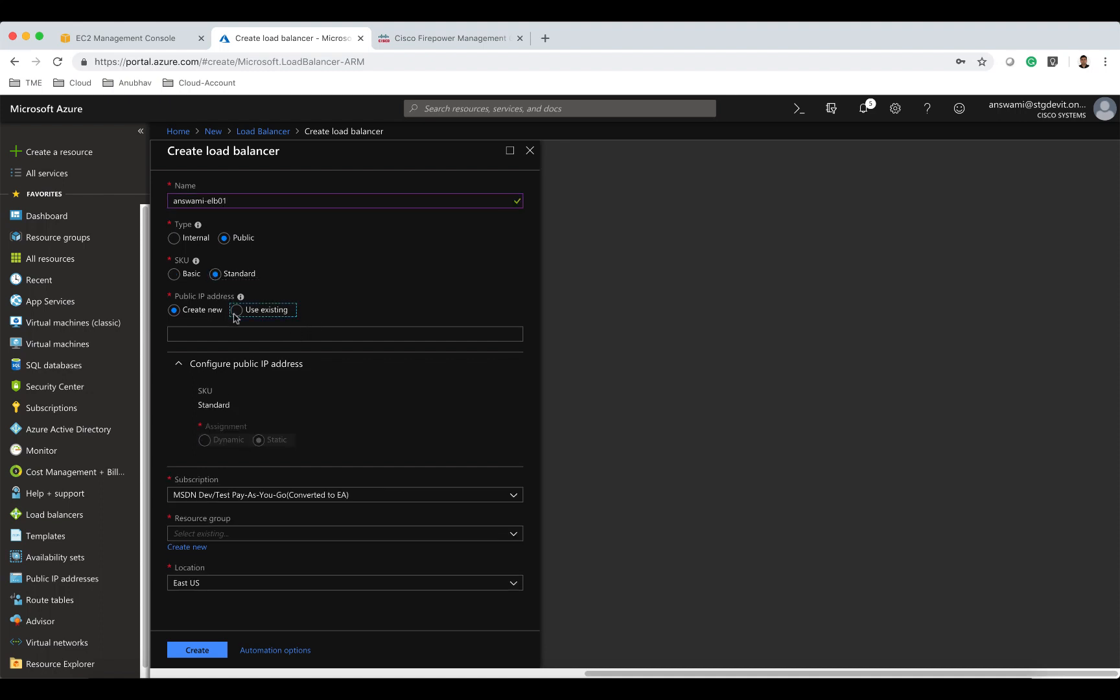
{"action": "left_click", "coordinate": [181, 311]}
{"action": "left_click", "coordinate": [182, 334]}
{"action": "type", "text": "answami"}
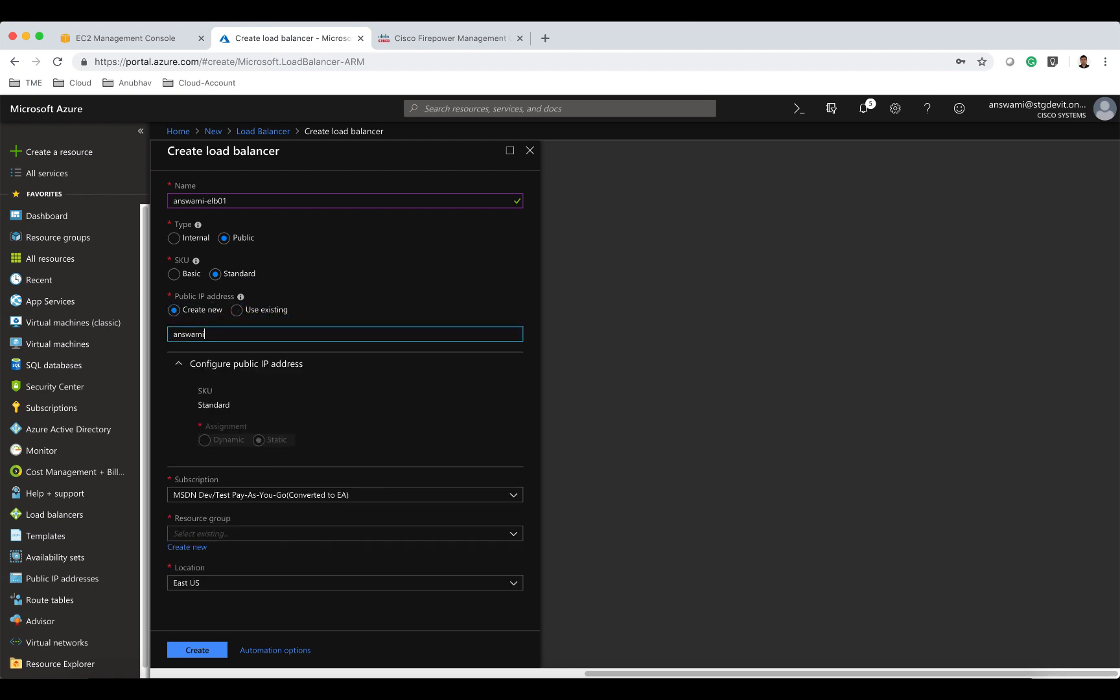
{"action": "type", "text": "elb01ip"}
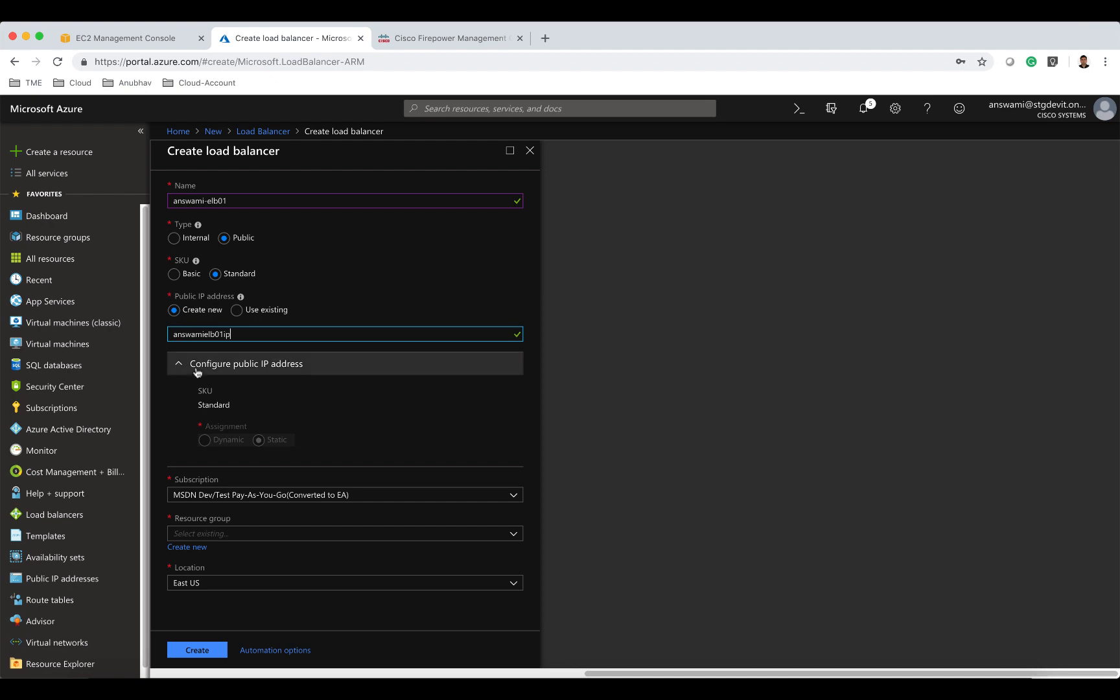
Place the new load balancer in resource group answami-rg and create it.
{"action": "left_click", "coordinate": [247, 530]}
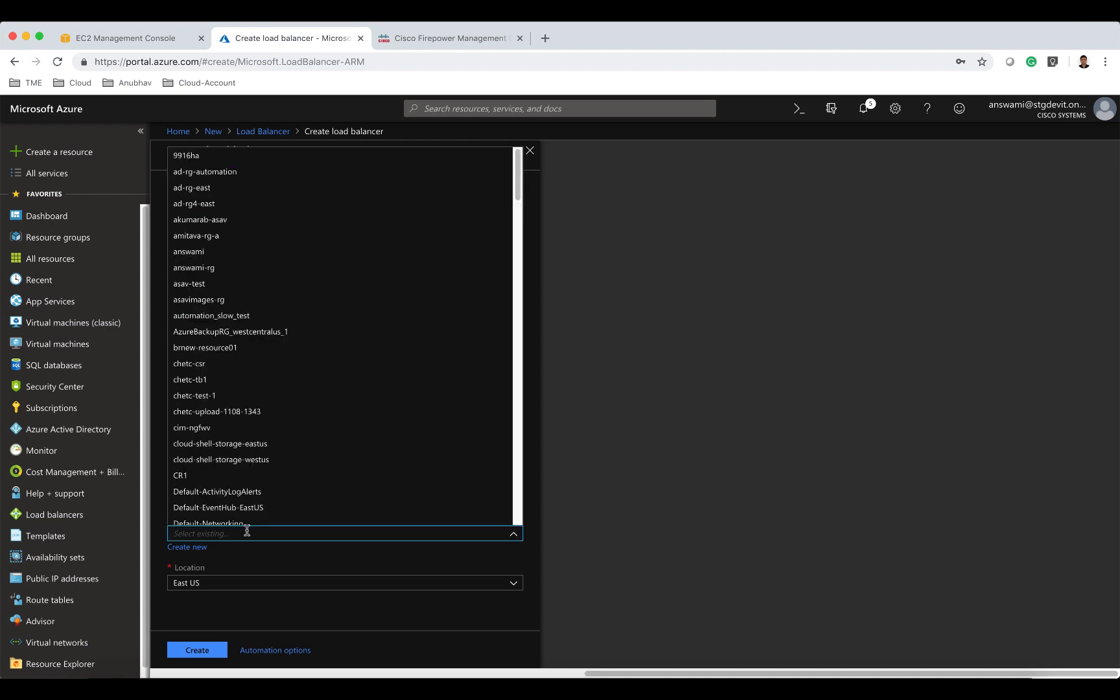
{"action": "type", "text": "answami"}
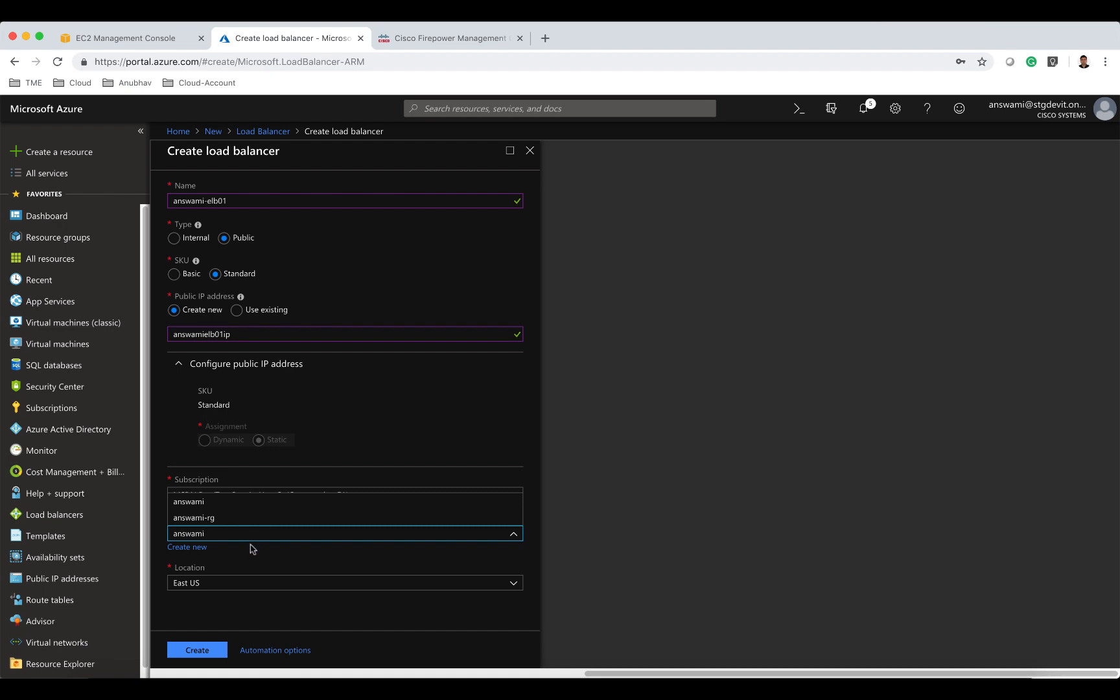
{"action": "left_click", "coordinate": [246, 518]}
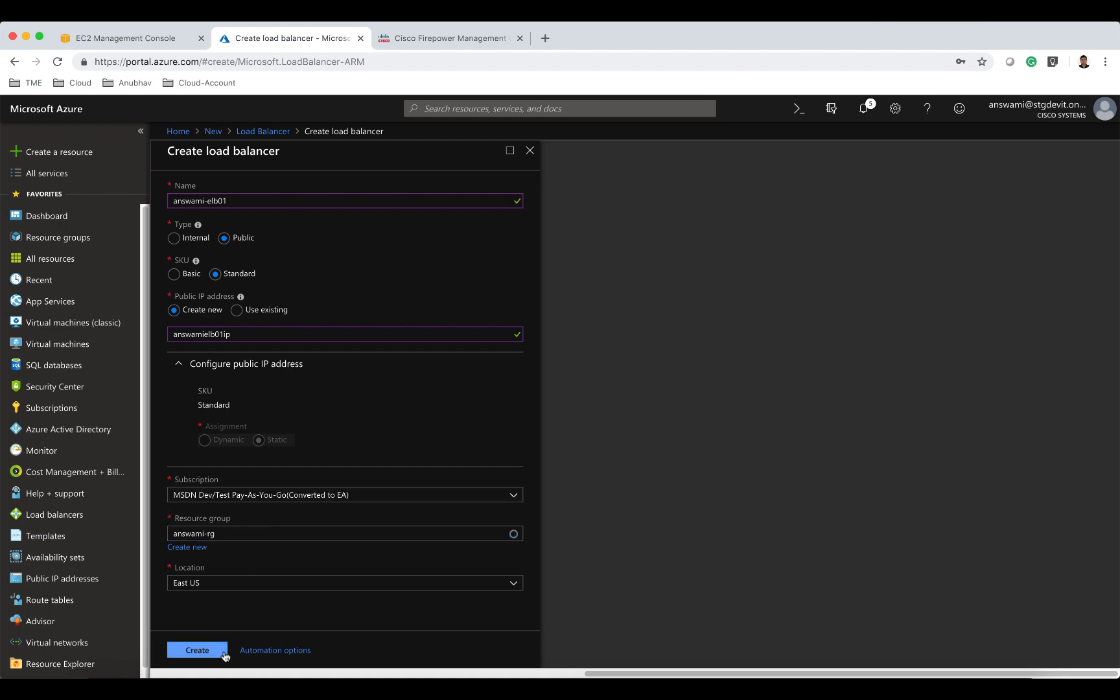
{"action": "left_click", "coordinate": [197, 650]}
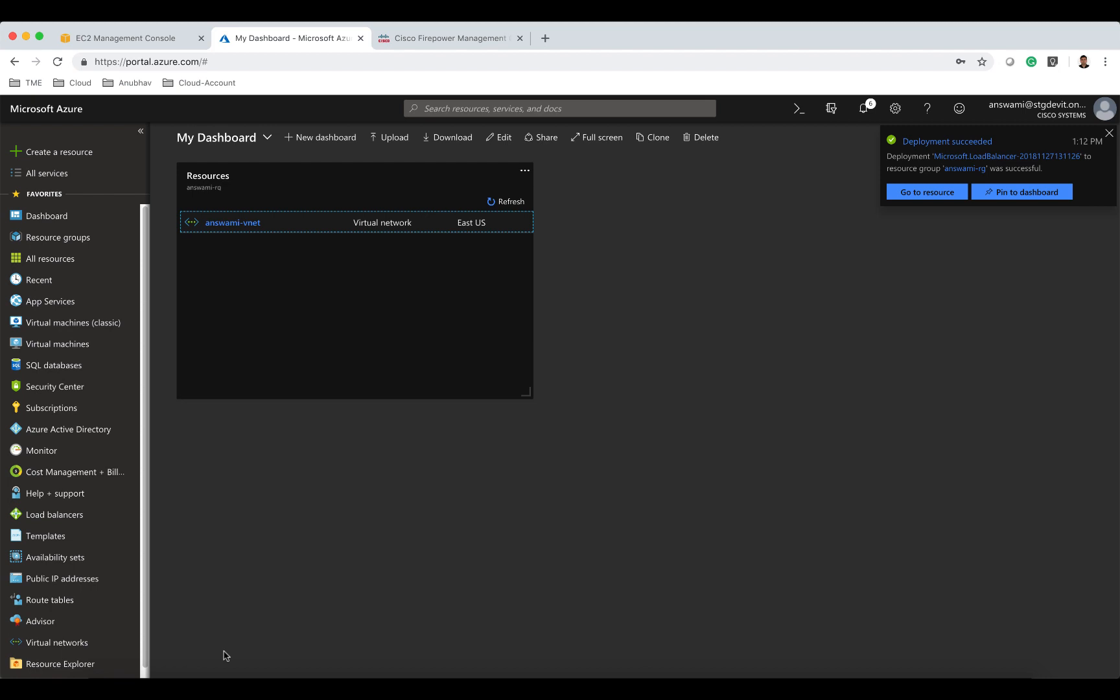
Open answami-elb01 and add a health probe named probe1 on TCP port 22.
{"action": "left_click", "coordinate": [226, 193]}
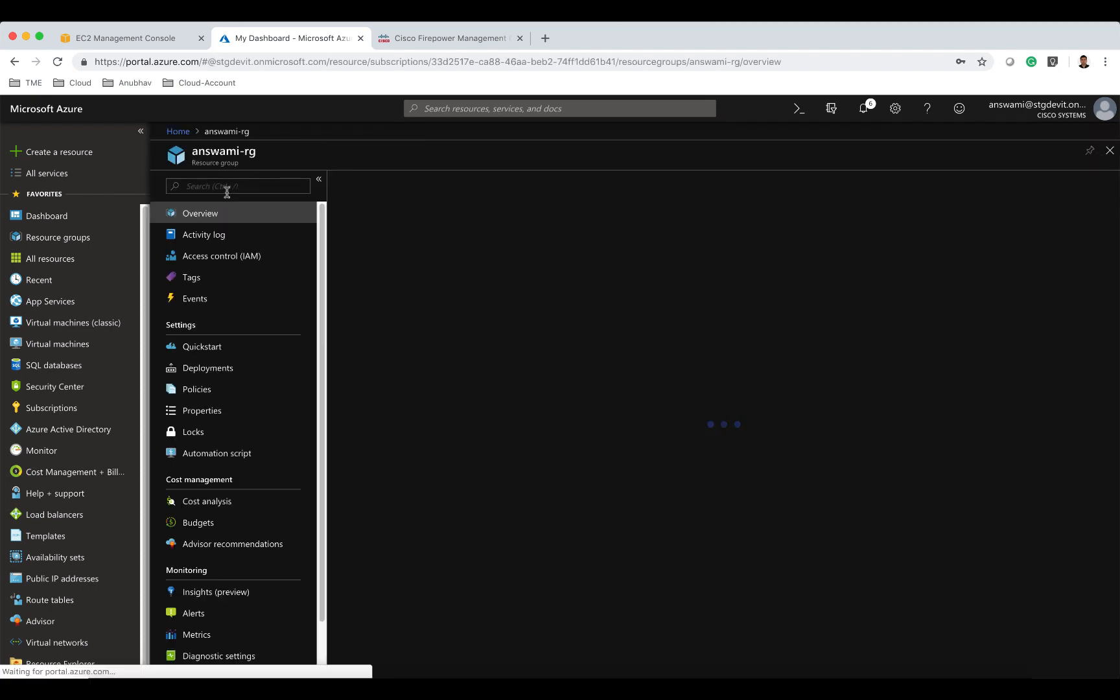
{"action": "left_click", "coordinate": [402, 296]}
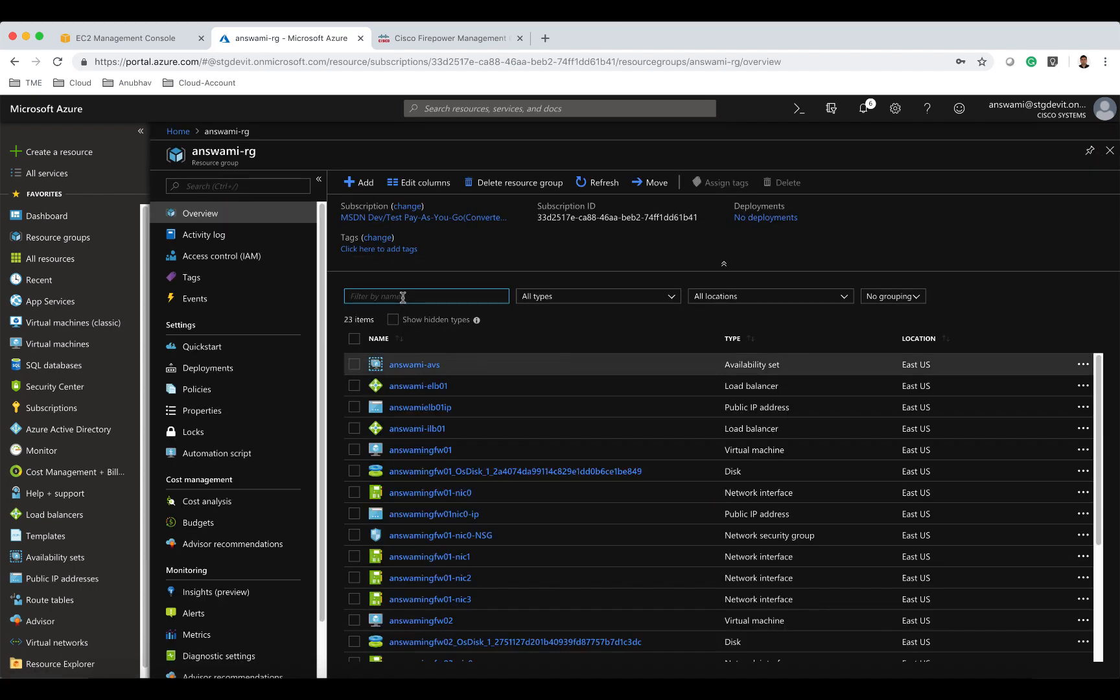
{"action": "type", "text": "elb"}
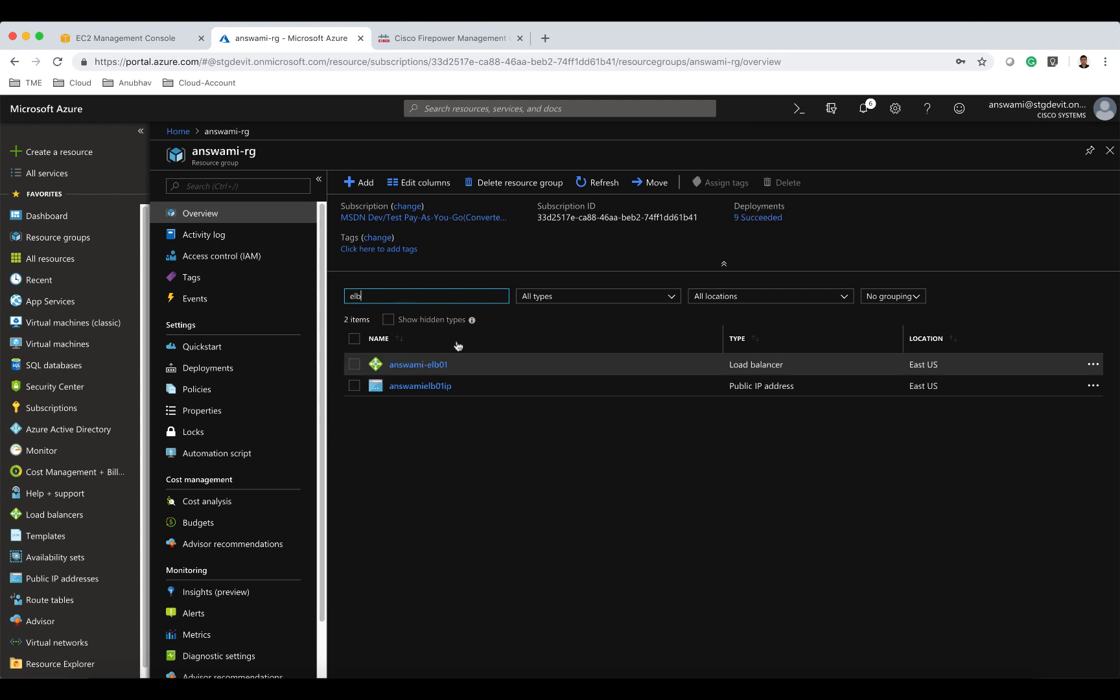
{"action": "left_click", "coordinate": [428, 365]}
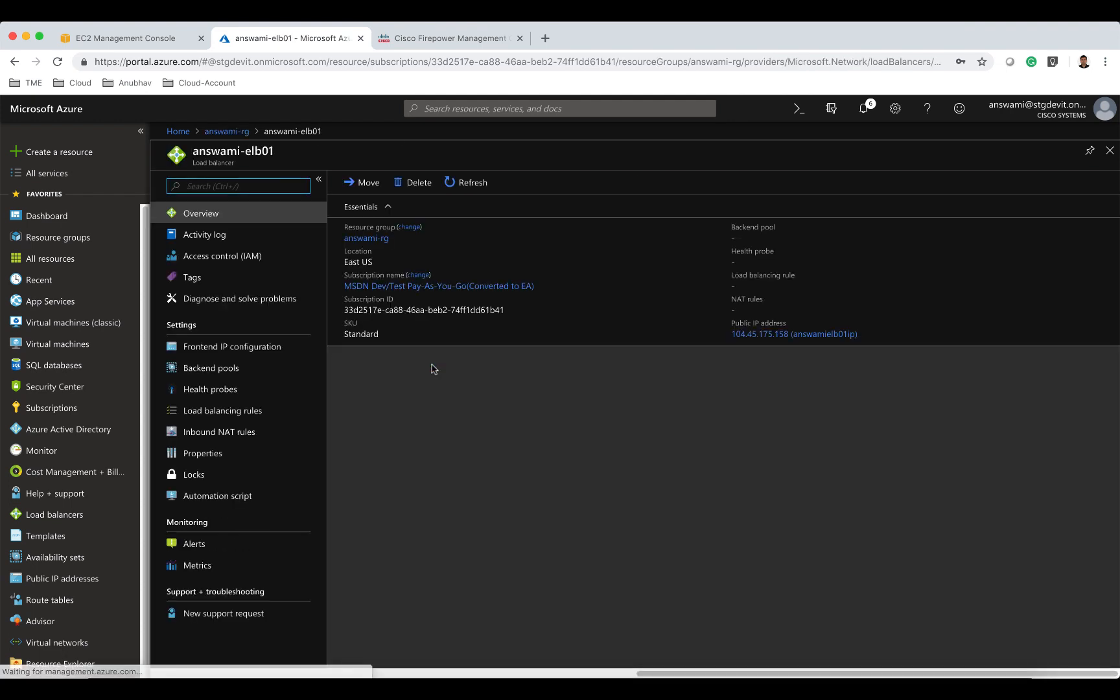
{"action": "left_click", "coordinate": [217, 390]}
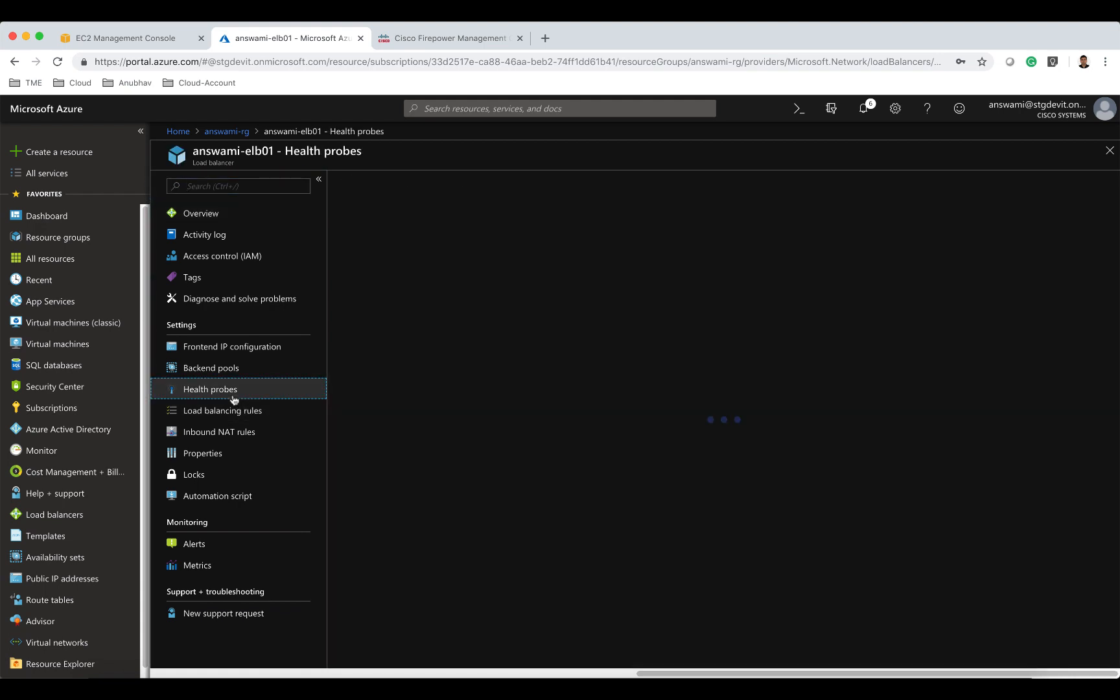
{"action": "left_click", "coordinate": [360, 182]}
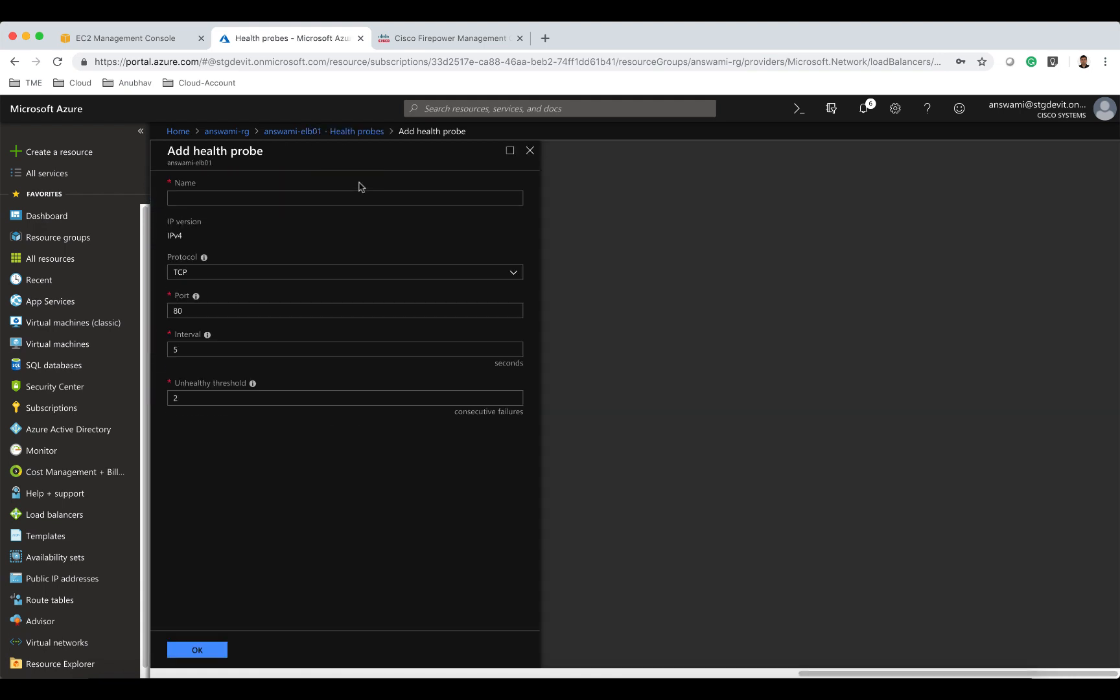
{"action": "type", "text": "pro"}
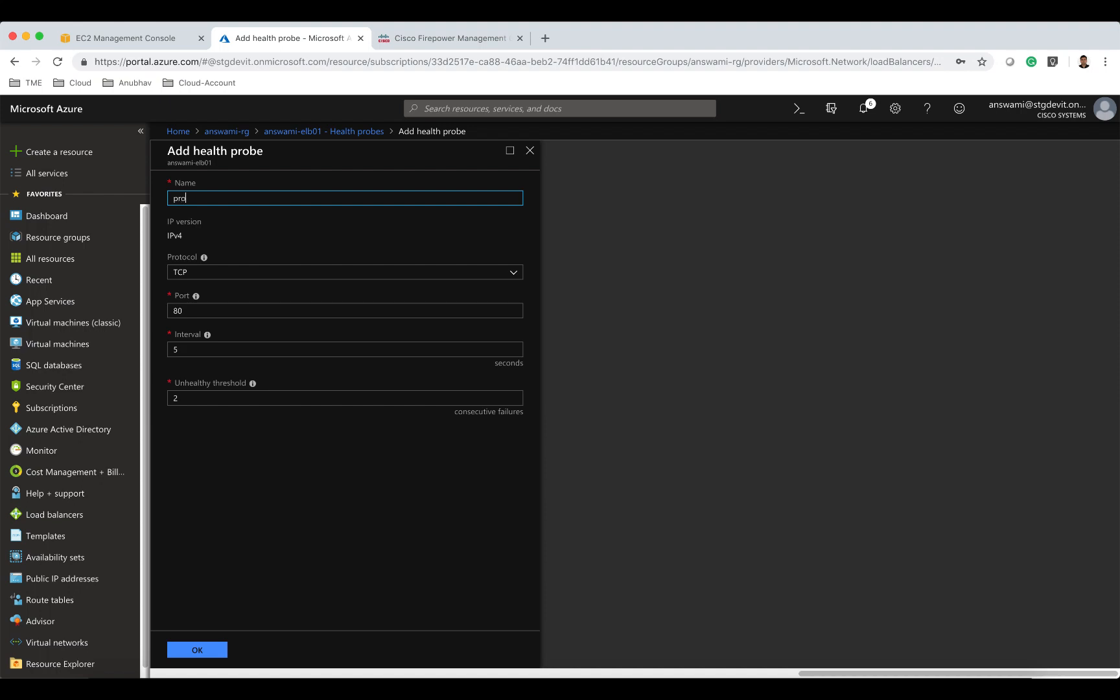
{"action": "type", "text": "be1"}
{"action": "left_click", "coordinate": [318, 310]}
{"action": "key", "text": "BackSpace"}
{"action": "key", "text": "BackSpace"}
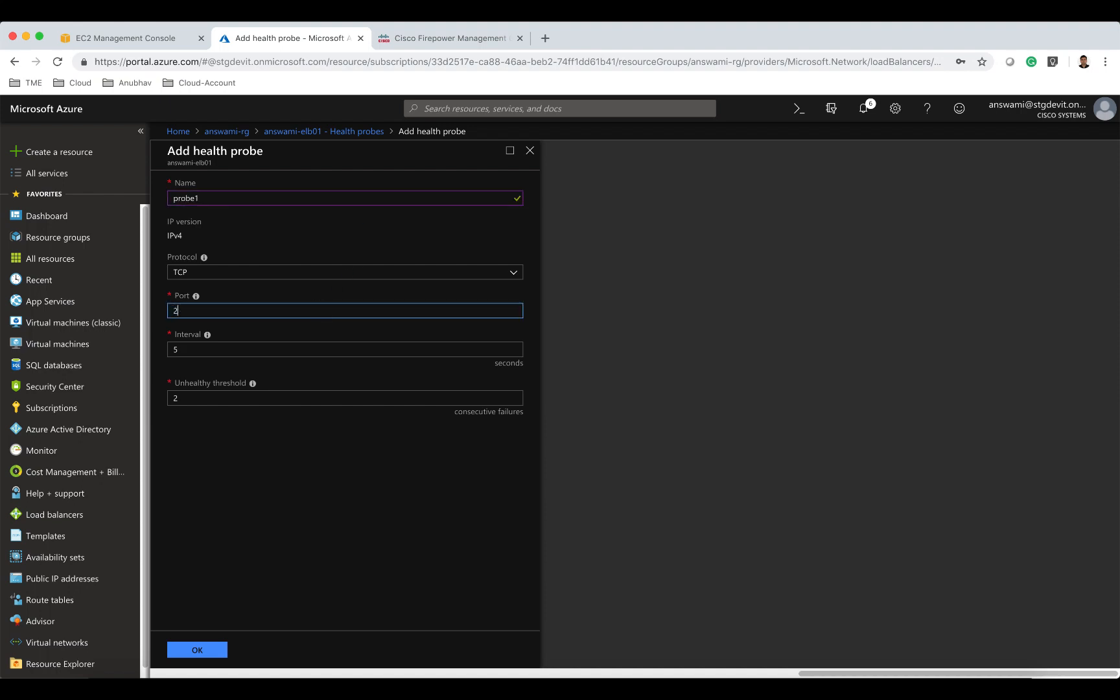
{"action": "left_click", "coordinate": [211, 653]}
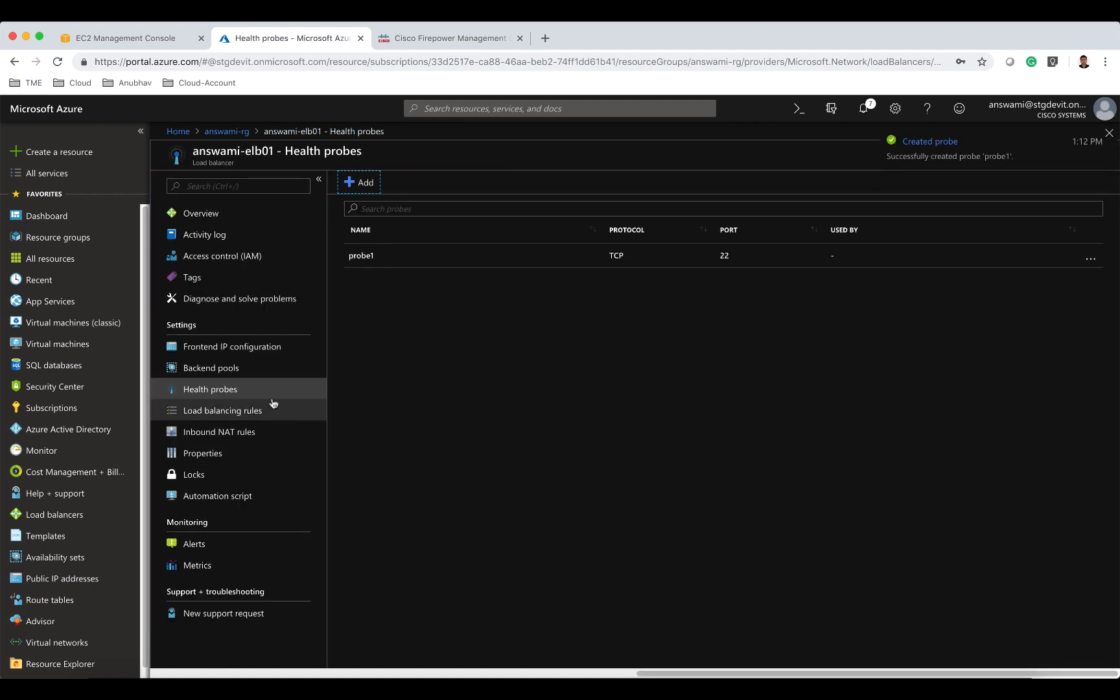
Add backend pool pool1 on answami-vnet with answamingfw01 at ipconfig1 10.82.2.10 and answamingfw02 at ipconfig1 10.82.2.11.
{"action": "left_click", "coordinate": [258, 375]}
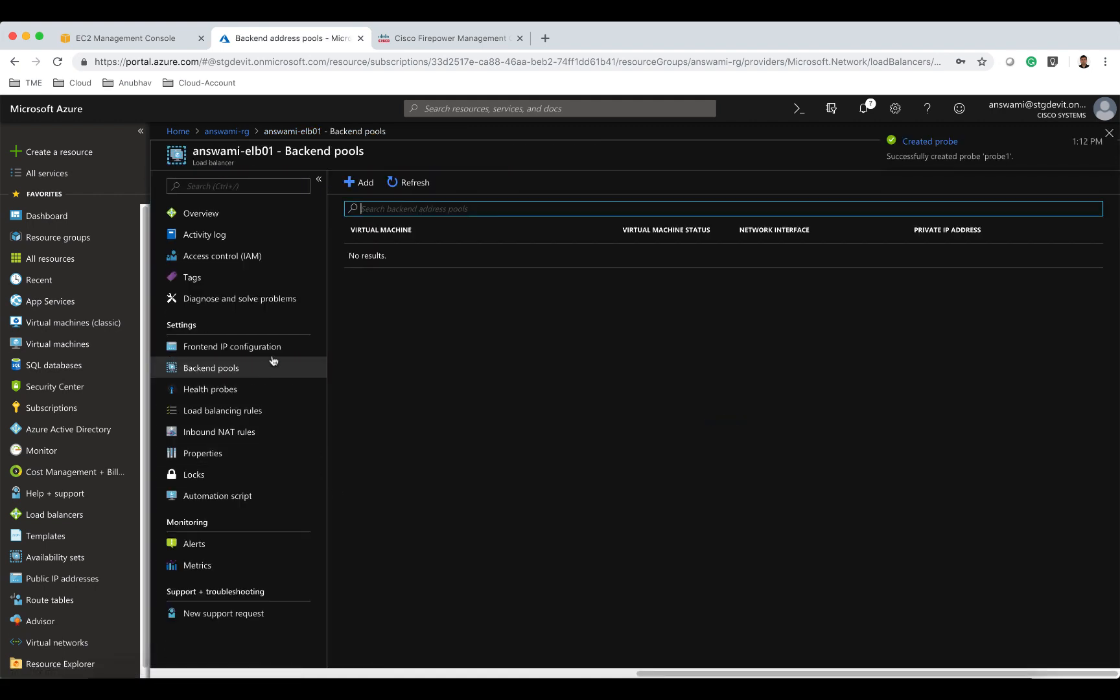
{"action": "left_click", "coordinate": [359, 182]}
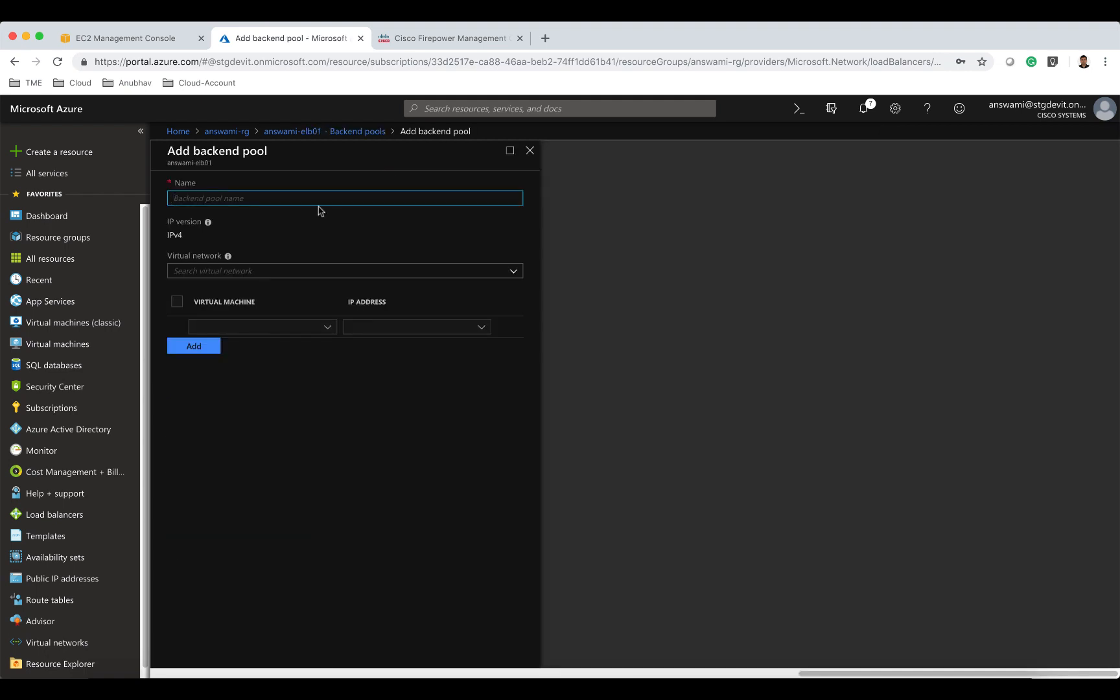
{"action": "type", "text": "pool1"}
{"action": "left_click", "coordinate": [265, 269]}
{"action": "type", "text": "answ"}
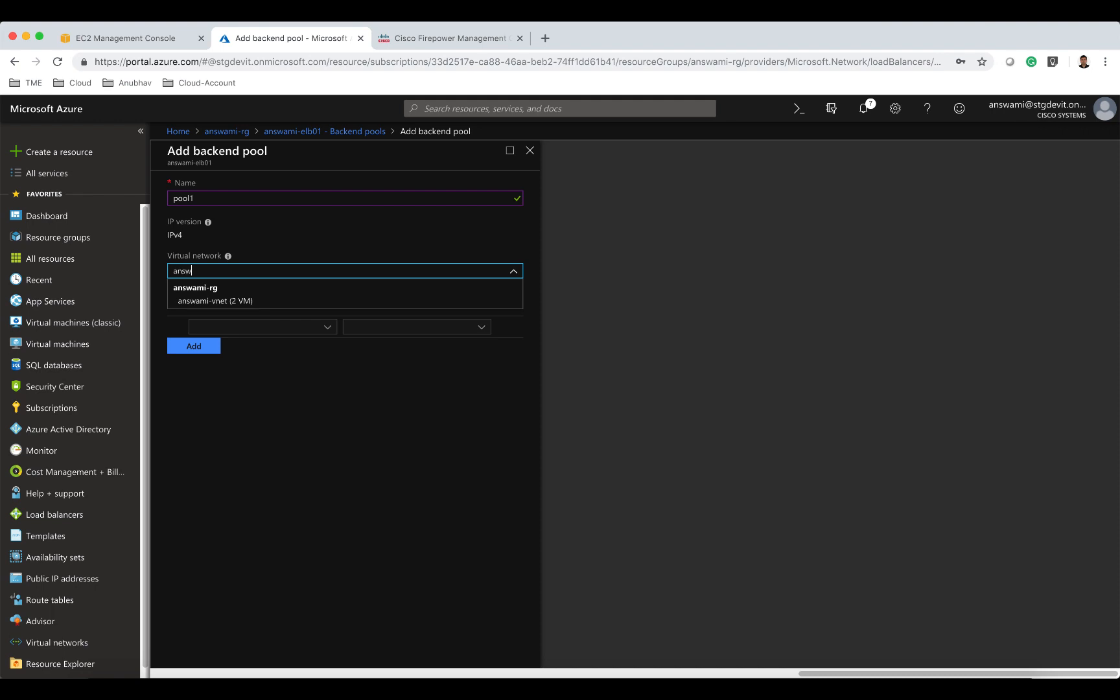
{"action": "left_click", "coordinate": [266, 300]}
{"action": "left_click", "coordinate": [254, 326]}
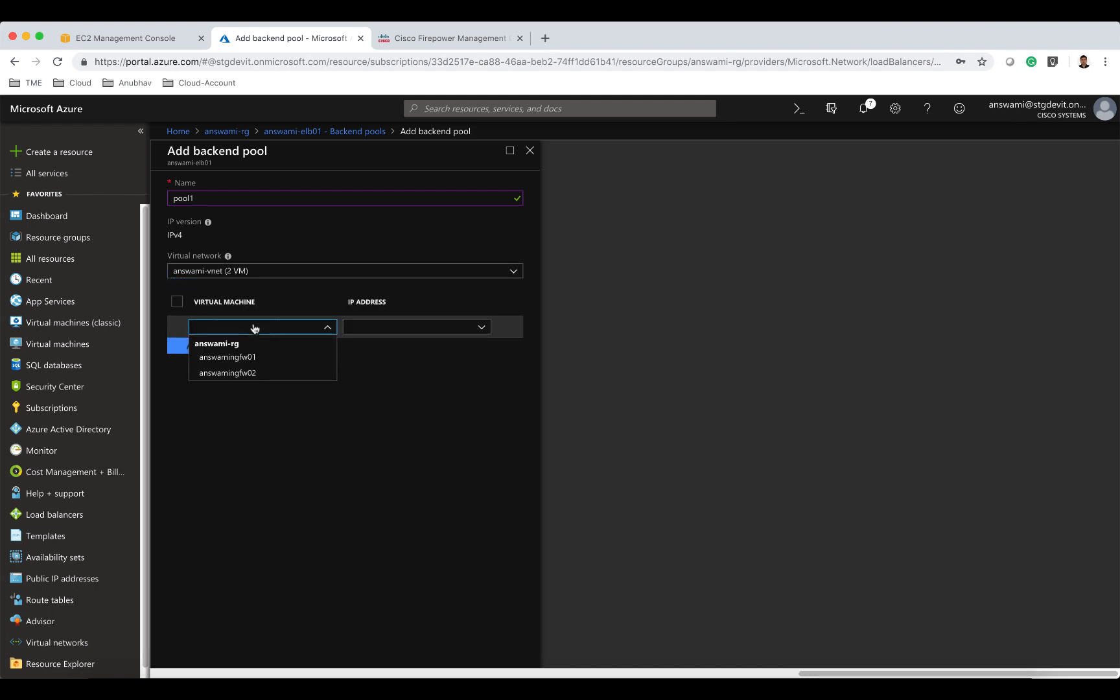
{"action": "left_click", "coordinate": [253, 357]}
{"action": "left_click", "coordinate": [379, 329]}
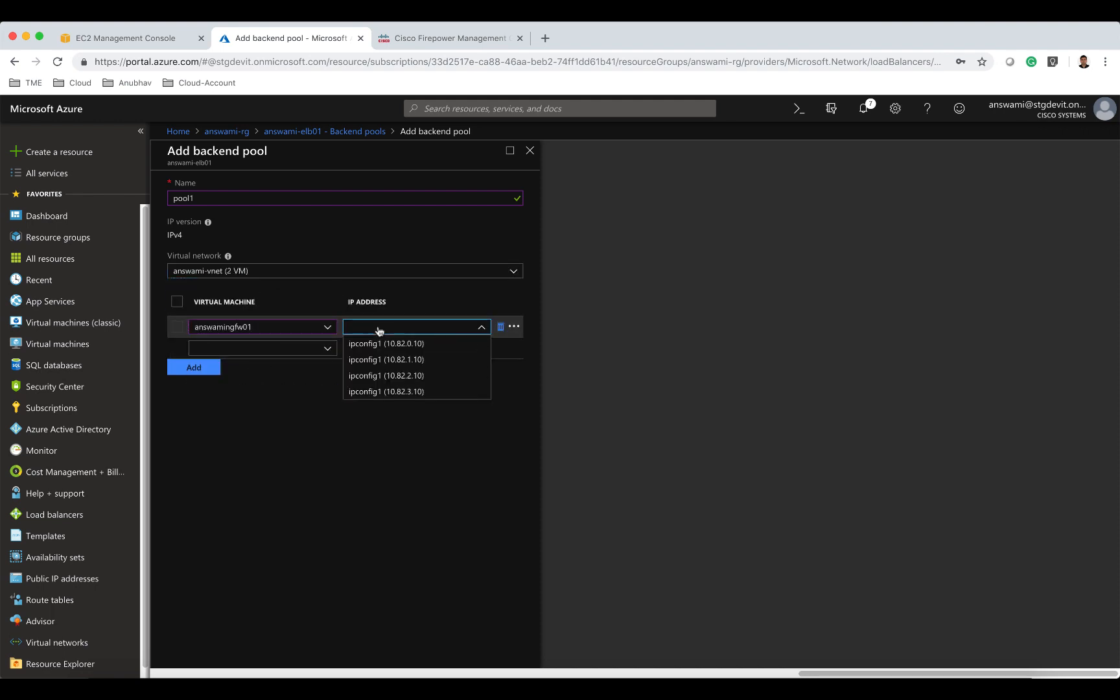
{"action": "left_click", "coordinate": [390, 378]}
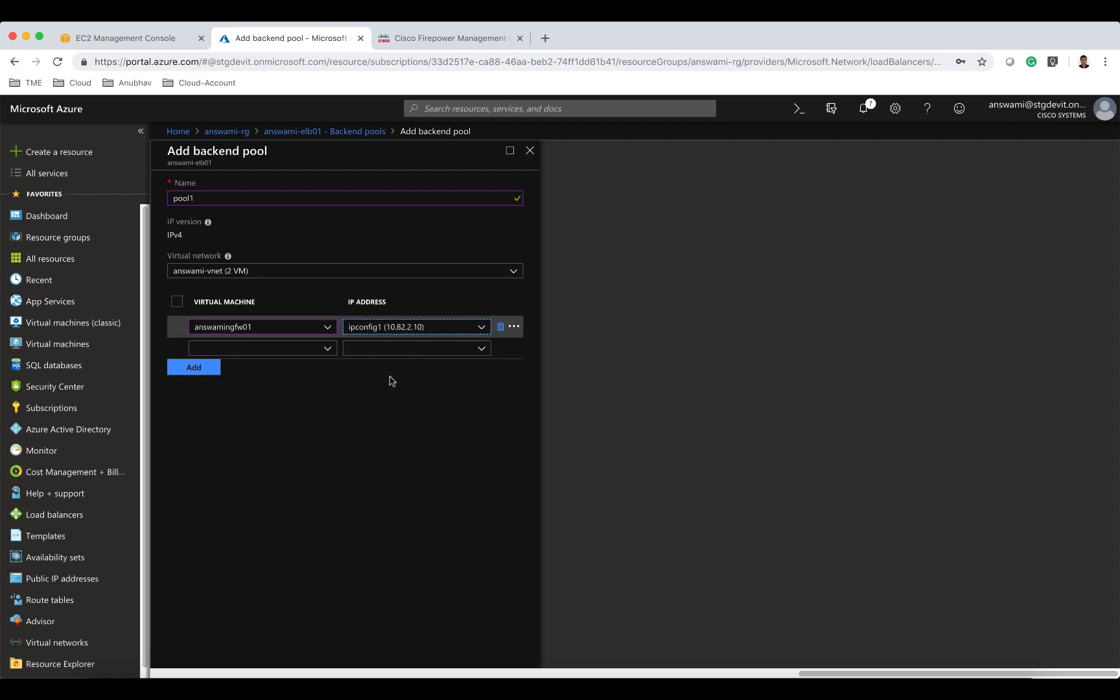
{"action": "left_click", "coordinate": [325, 349]}
{"action": "left_click", "coordinate": [315, 392]}
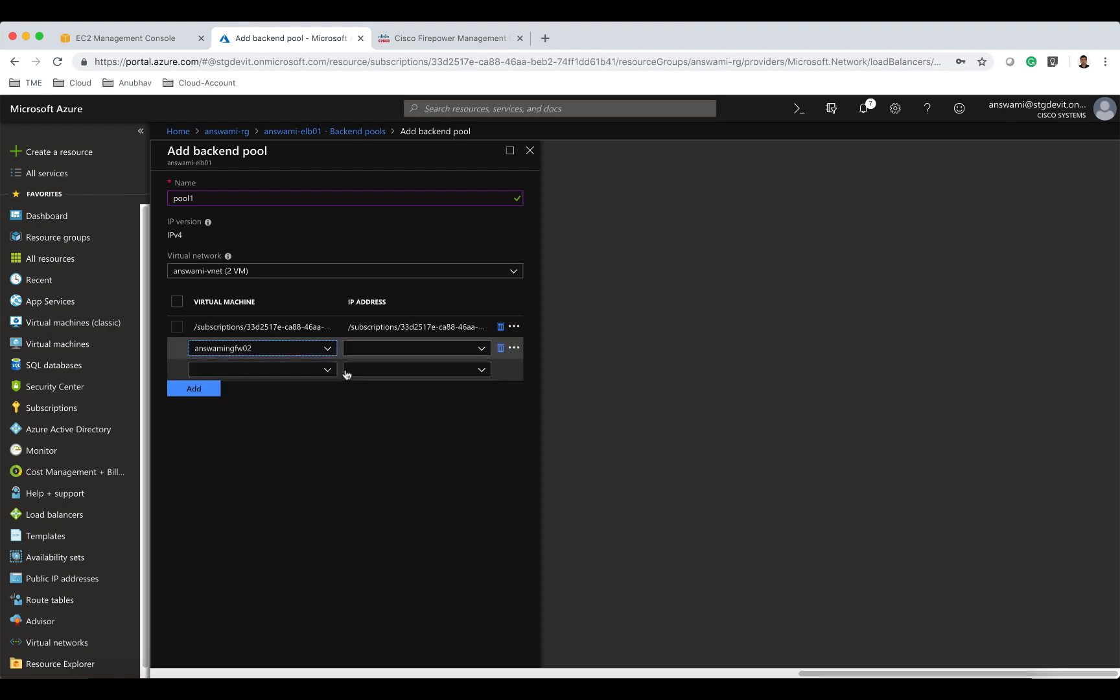
{"action": "left_click", "coordinate": [391, 351]}
{"action": "left_click", "coordinate": [396, 395]}
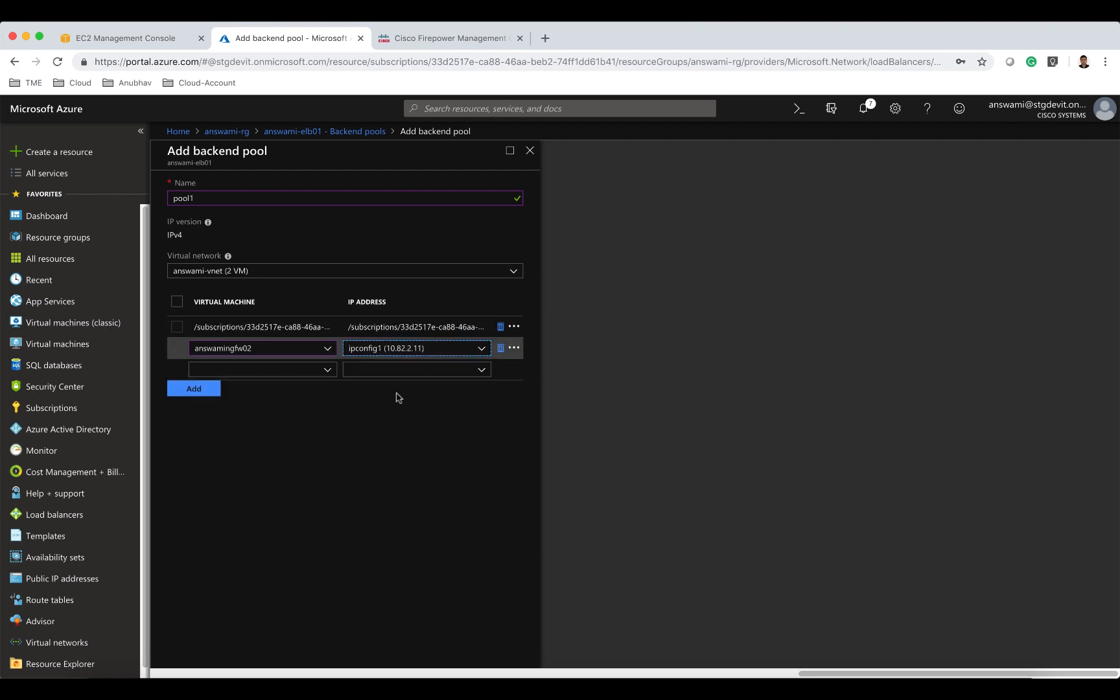
{"action": "left_click", "coordinate": [216, 390]}
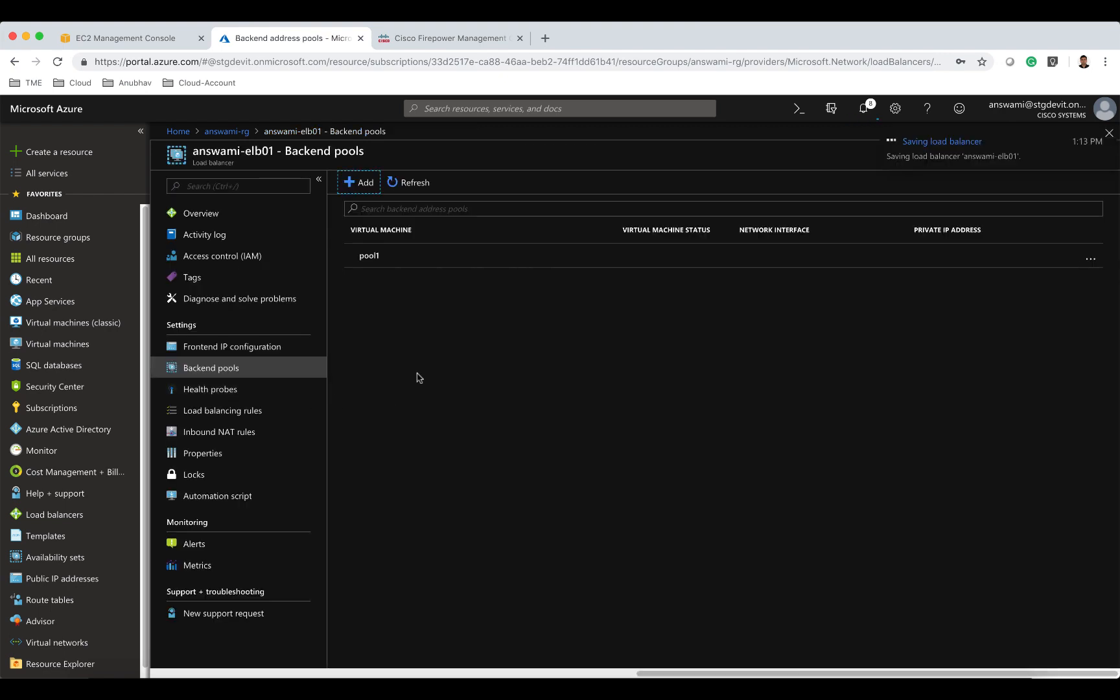
Add a load balancing rule named LBrule1 using TCP port 80, pool1 and probe1.
{"action": "left_click", "coordinate": [273, 410]}
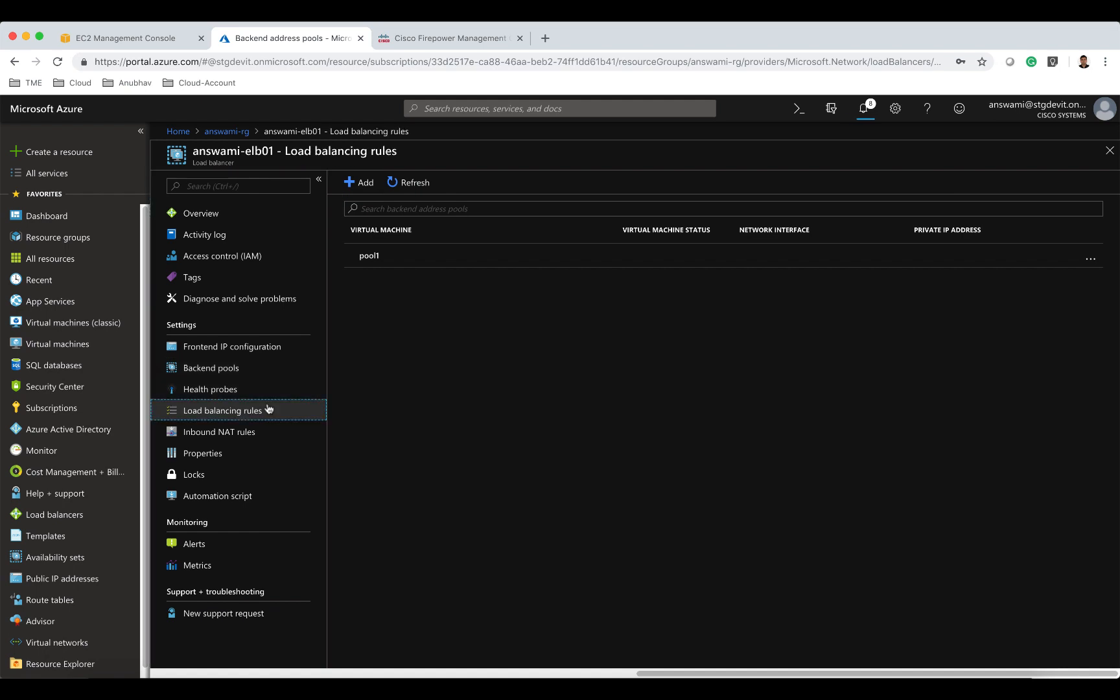
{"action": "left_click", "coordinate": [361, 182]}
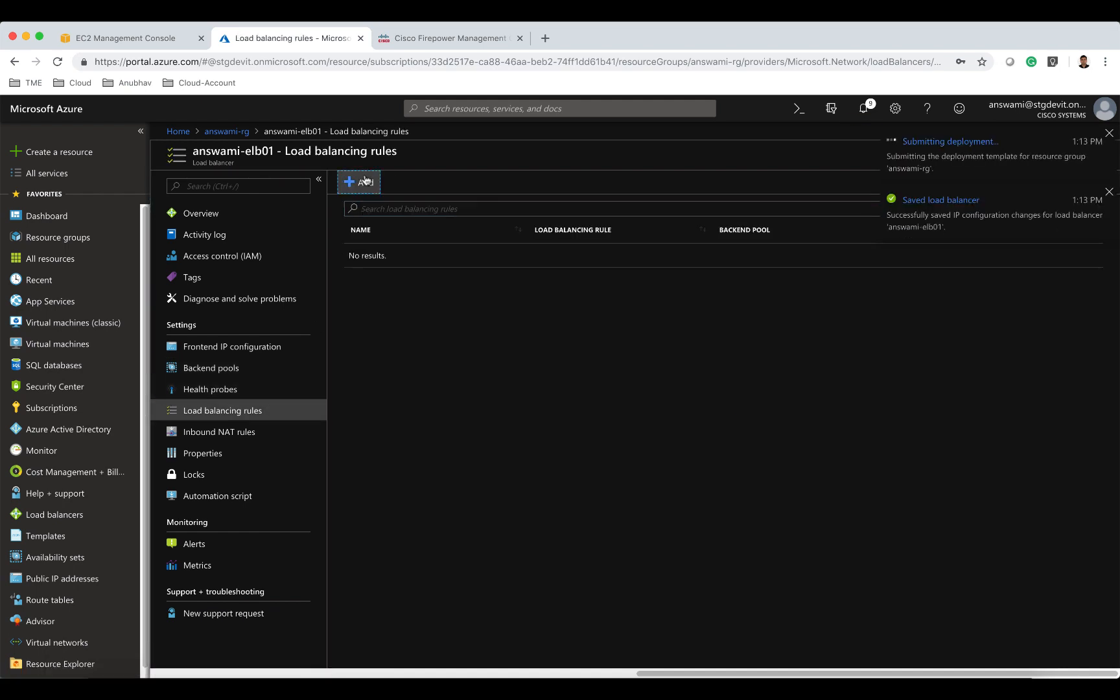
{"action": "type", "text": "L"}
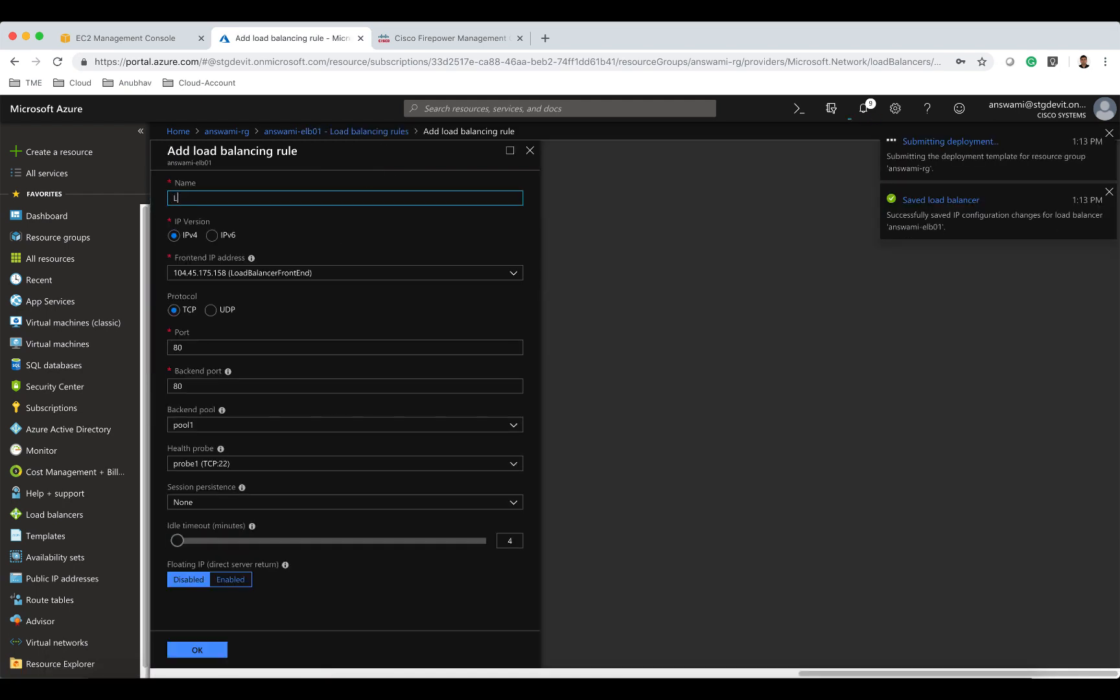
{"action": "type", "text": "Brule1"}
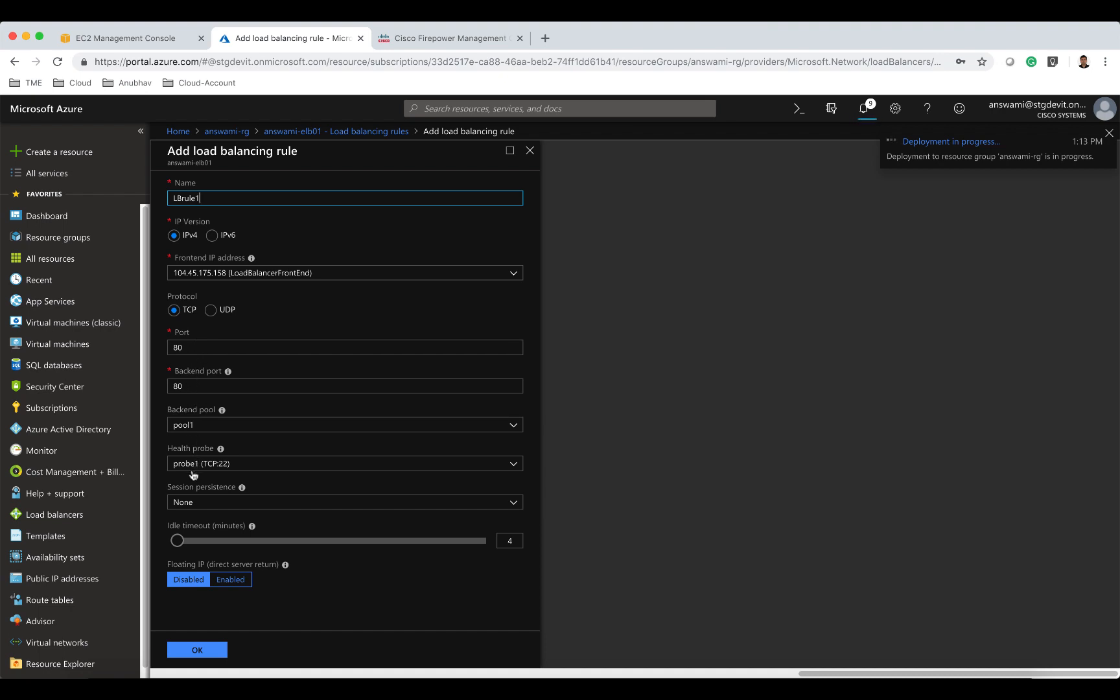
{"action": "left_click", "coordinate": [198, 651]}
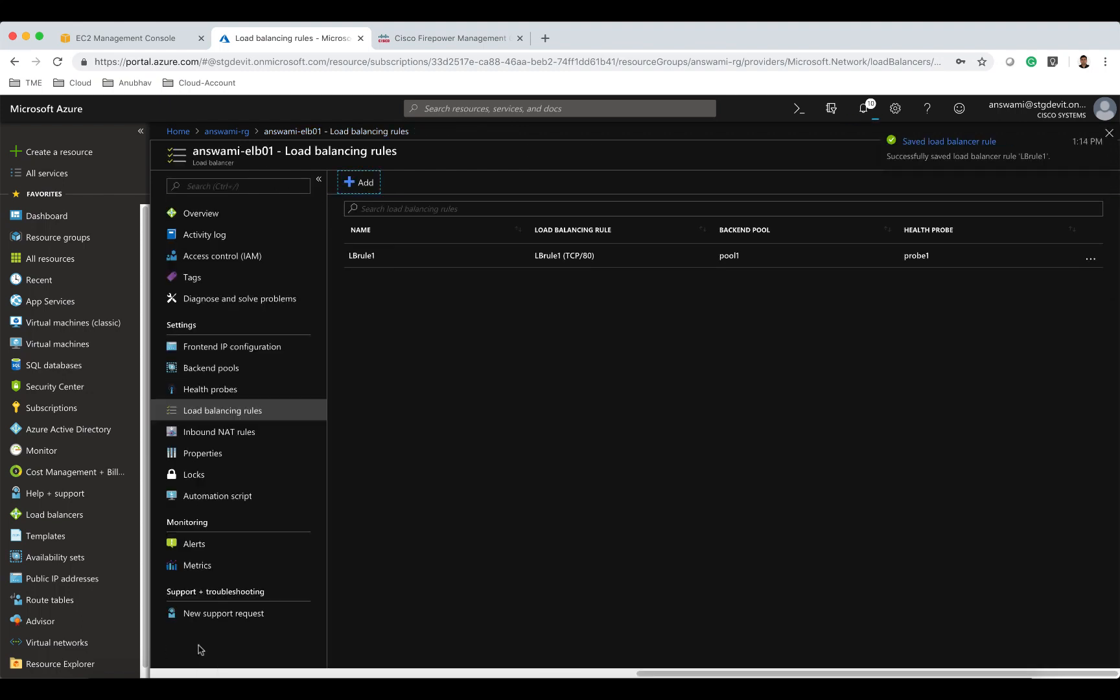
Review the external load balancer's frontend IP configuration, backend pool members, health probes and load balancing rules.
{"action": "left_click", "coordinate": [252, 351]}
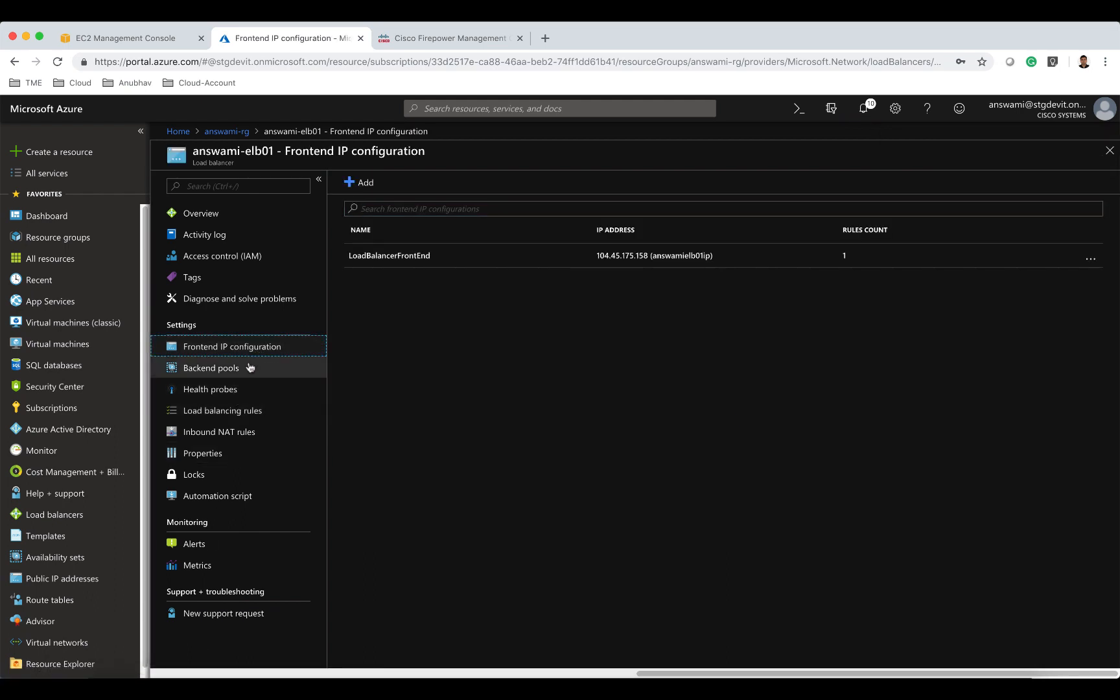
{"action": "left_click", "coordinate": [249, 367]}
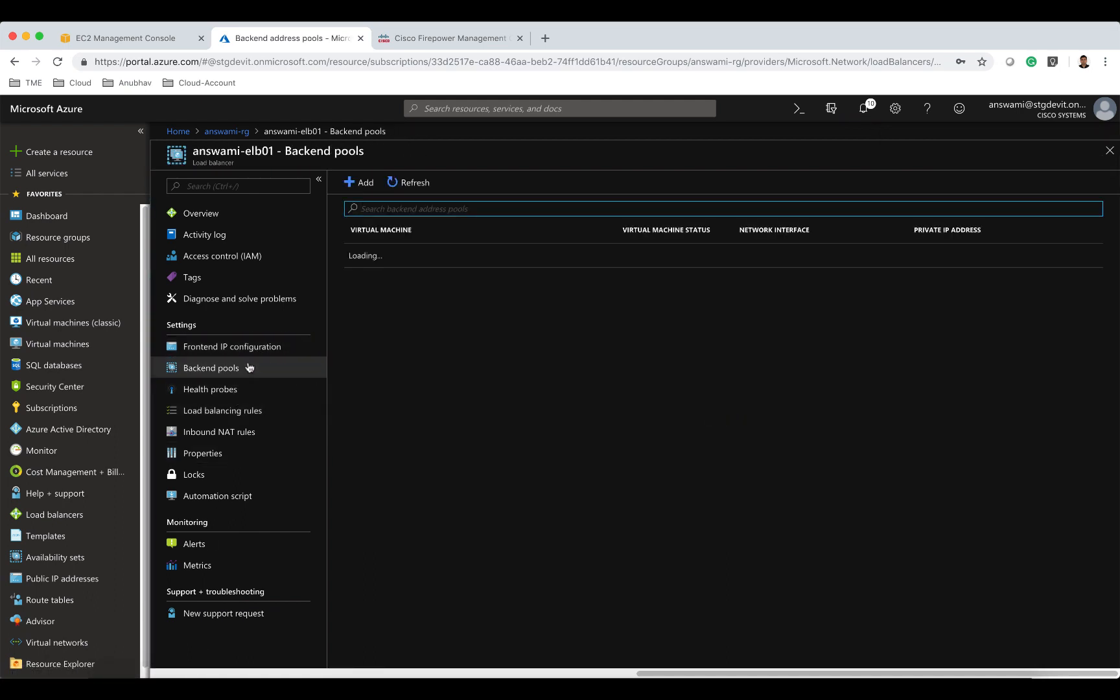
{"action": "left_click", "coordinate": [352, 258]}
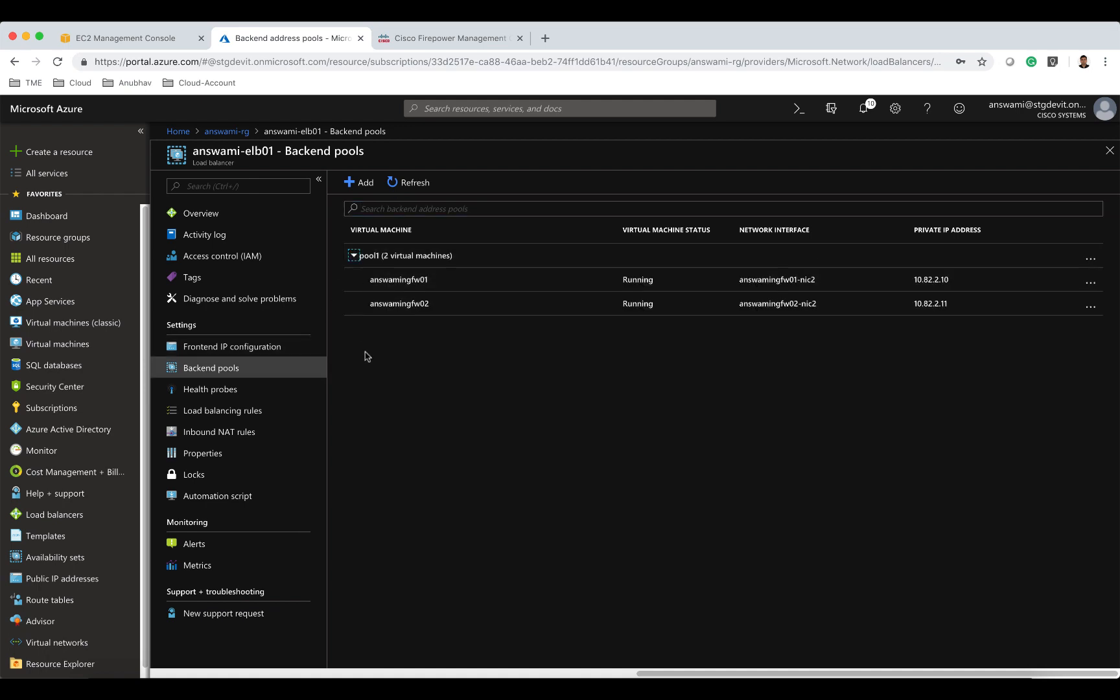
{"action": "left_click", "coordinate": [277, 393]}
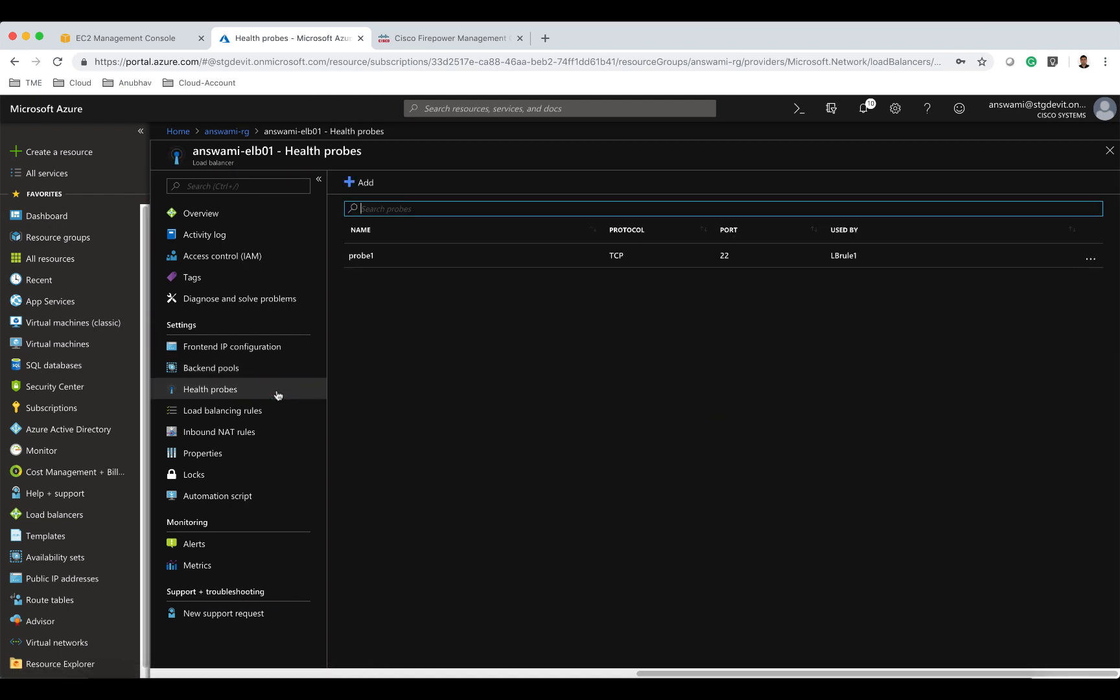
{"action": "left_click", "coordinate": [272, 413]}
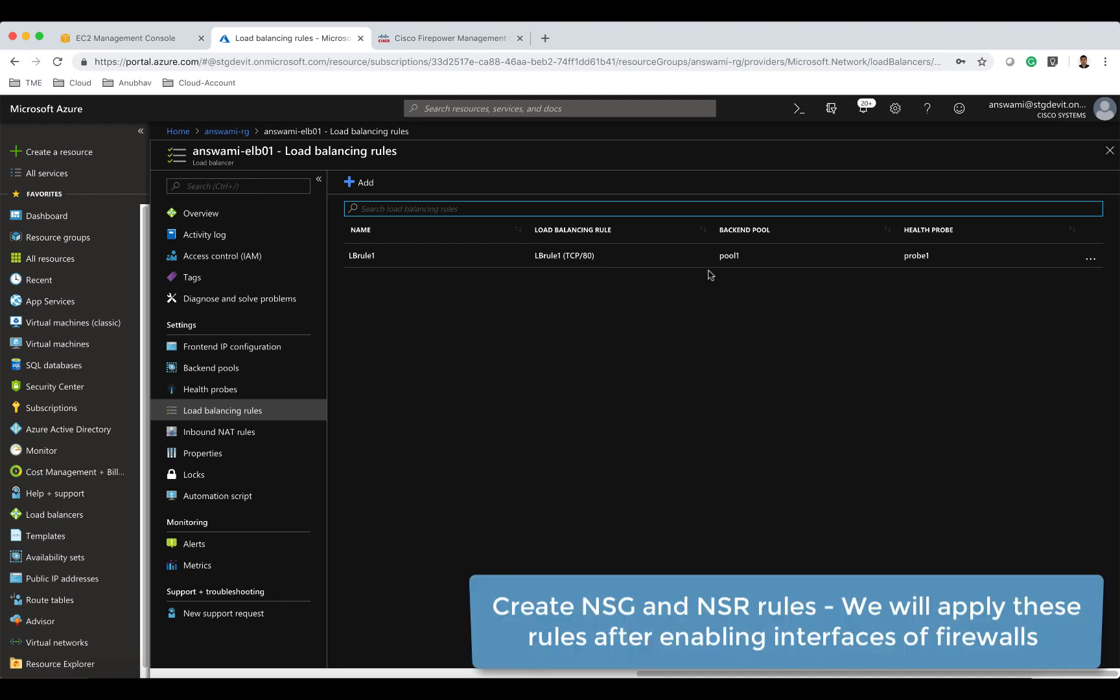
Create a network security group named answamiexternalNSG in resource group answami-rg.
{"action": "left_click", "coordinate": [71, 151]}
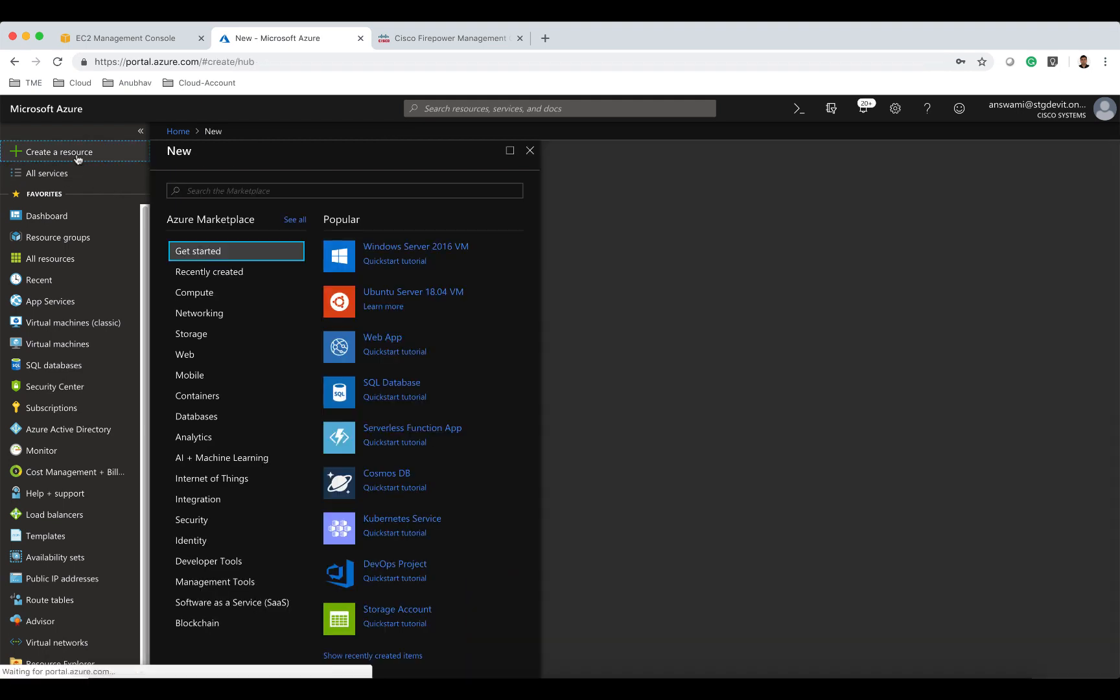
{"action": "type", "text": "network sec"}
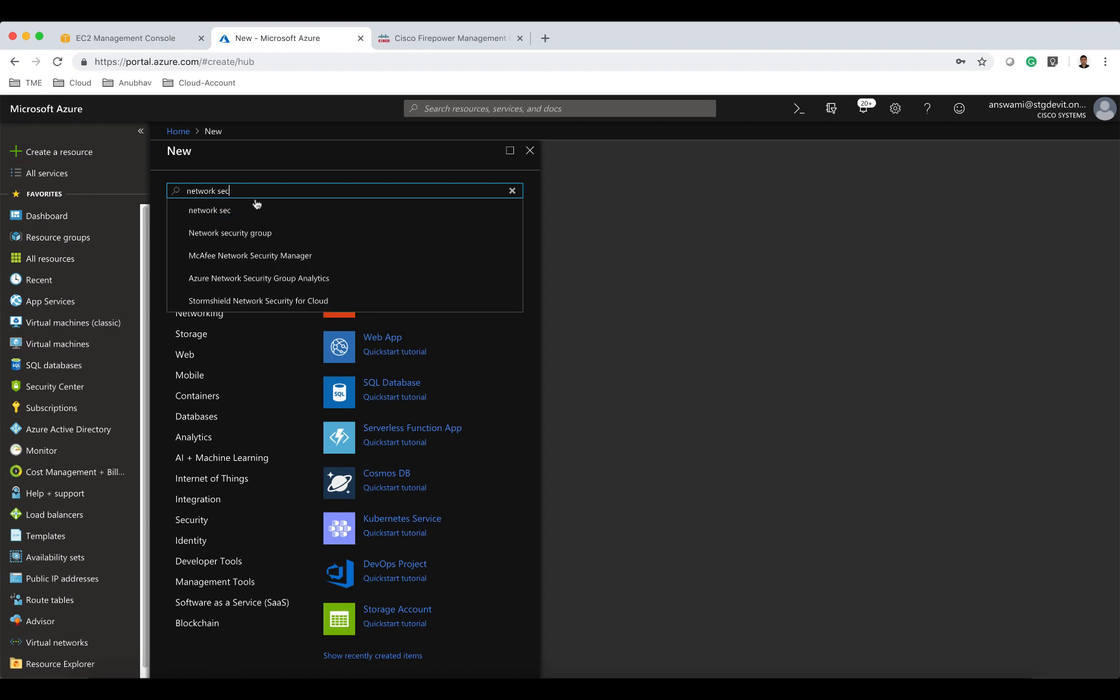
{"action": "left_click", "coordinate": [273, 231]}
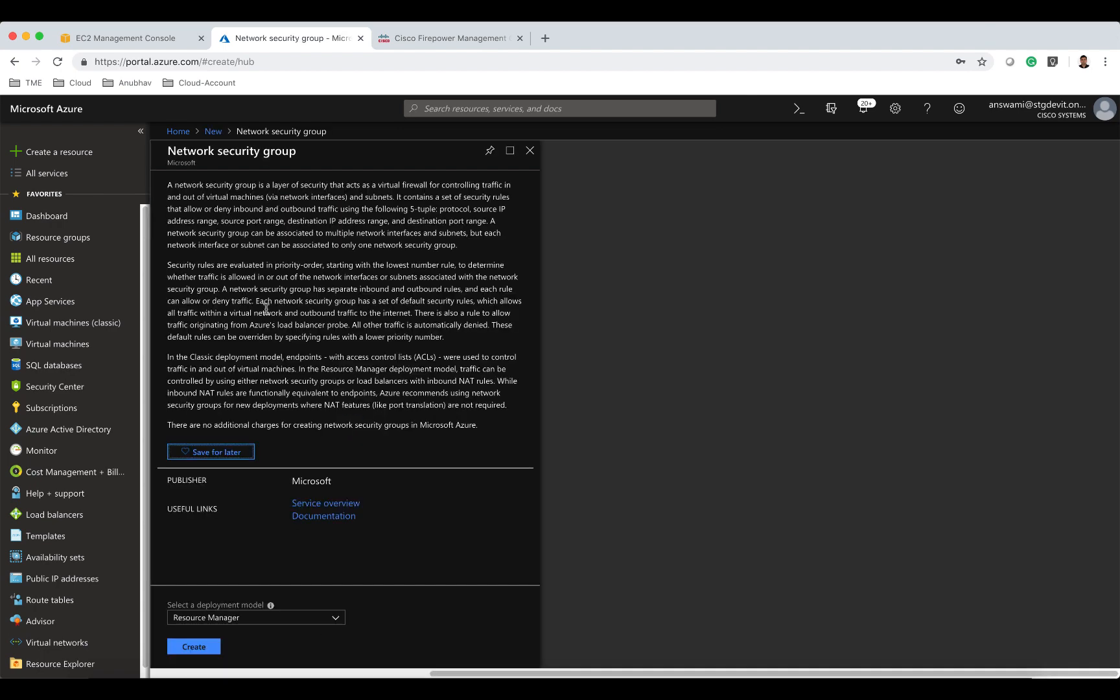
{"action": "left_click", "coordinate": [215, 645]}
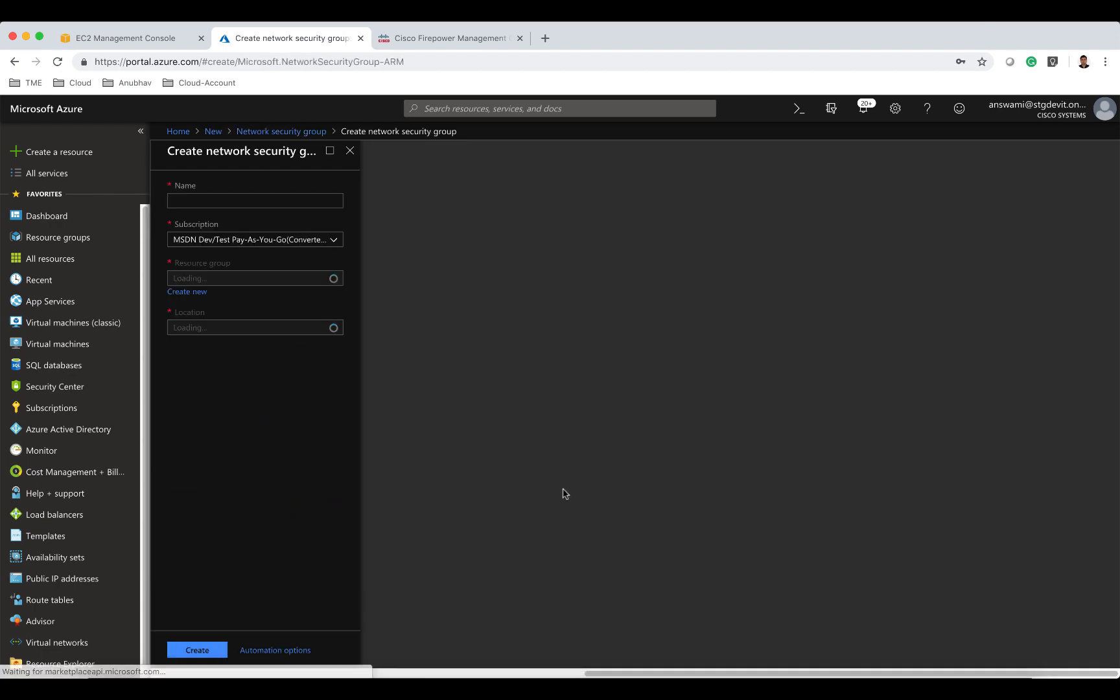
{"action": "type", "text": "answamiexternalNS"}
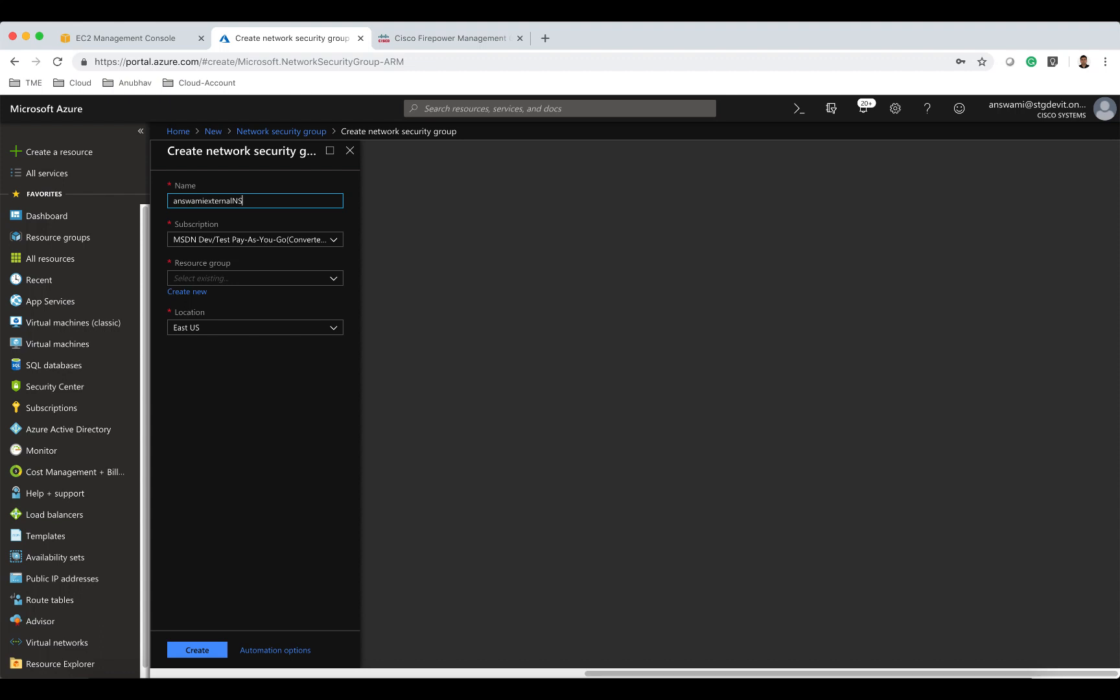
{"action": "type", "text": "G"}
{"action": "left_click", "coordinate": [212, 278]}
{"action": "type", "text": "answami"}
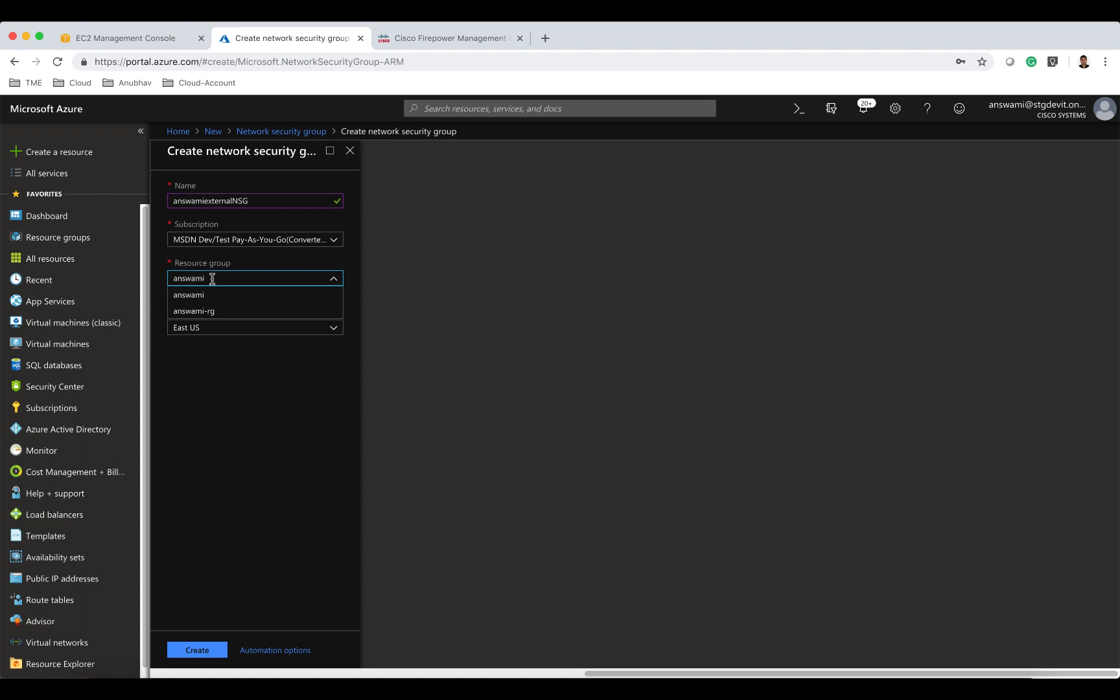
{"action": "left_click", "coordinate": [205, 310]}
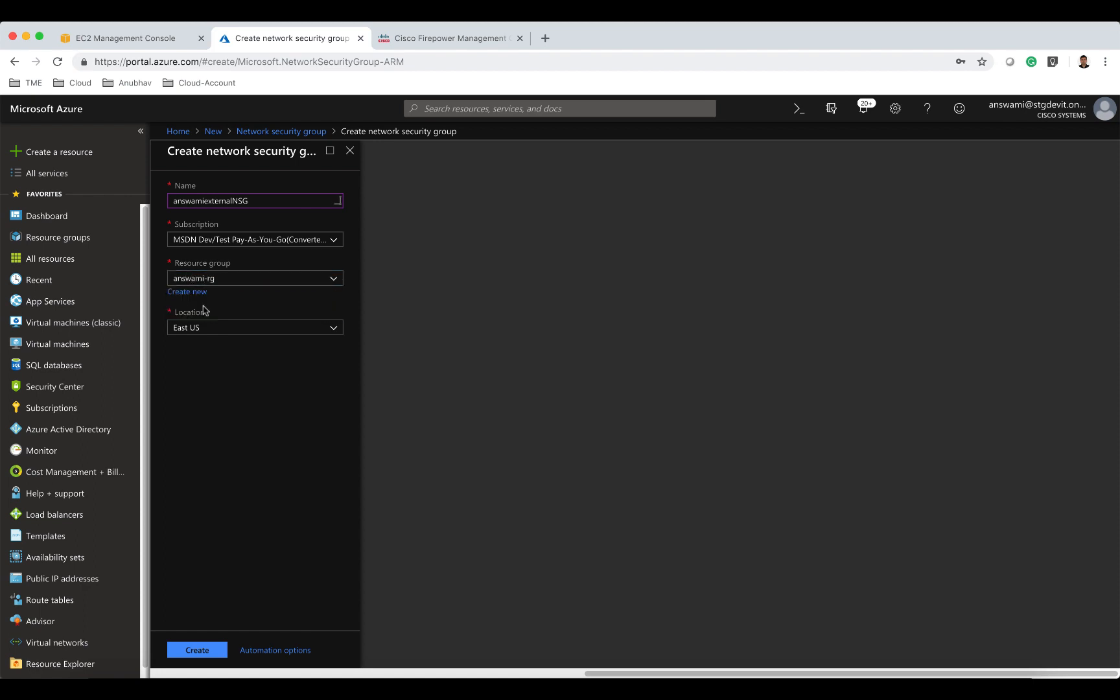
{"action": "left_click", "coordinate": [201, 651]}
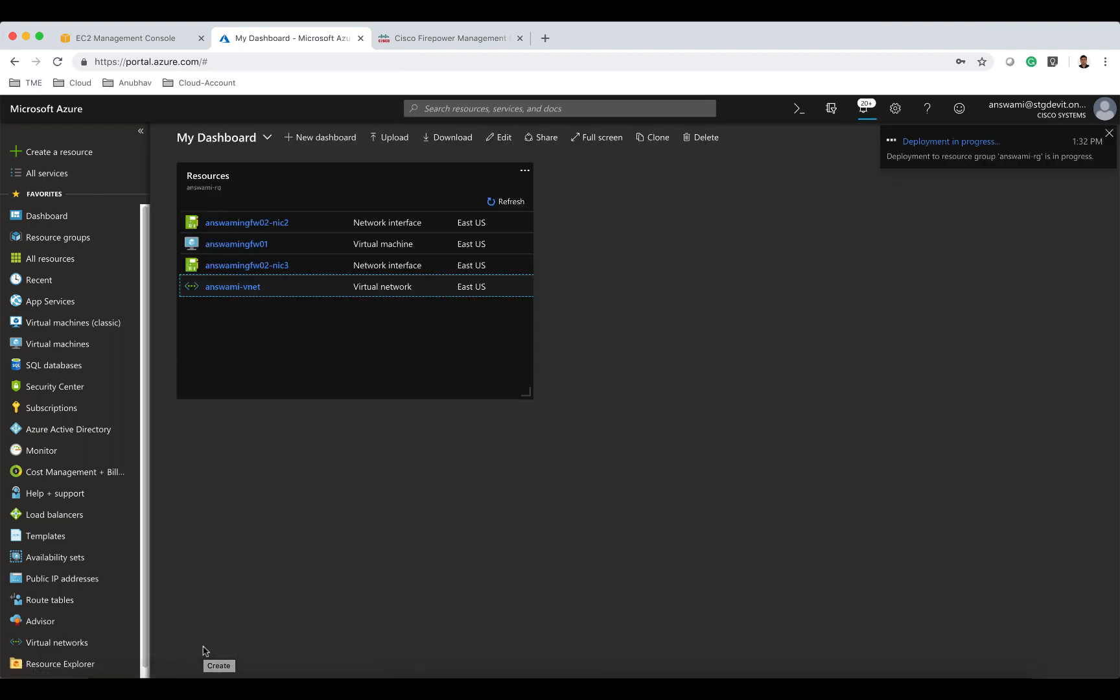
Create a second network security group named answamiiinternalNSG in resource group answami-rg.
{"action": "left_click", "coordinate": [62, 155]}
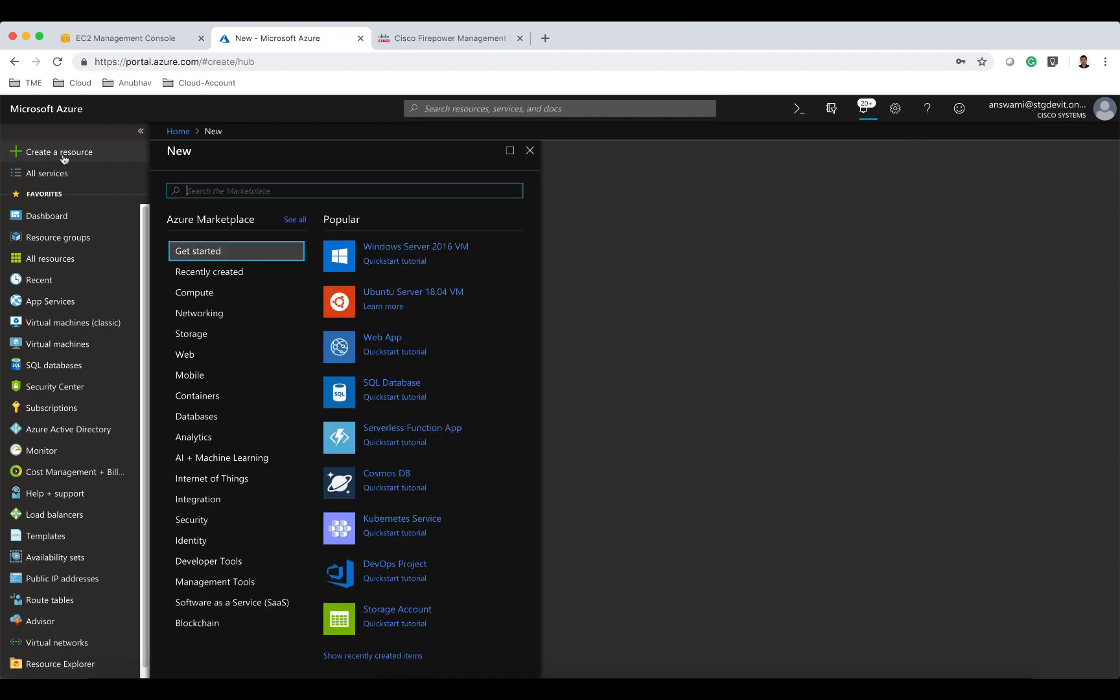
{"action": "type", "text": "network sec"}
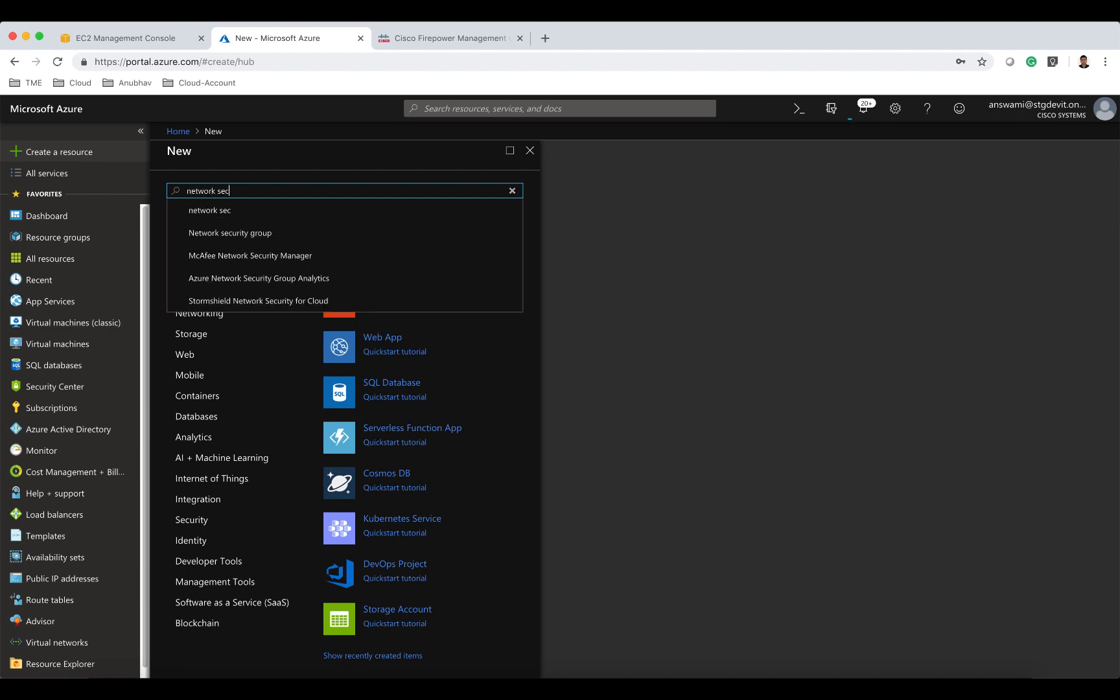
{"action": "left_click", "coordinate": [218, 230]}
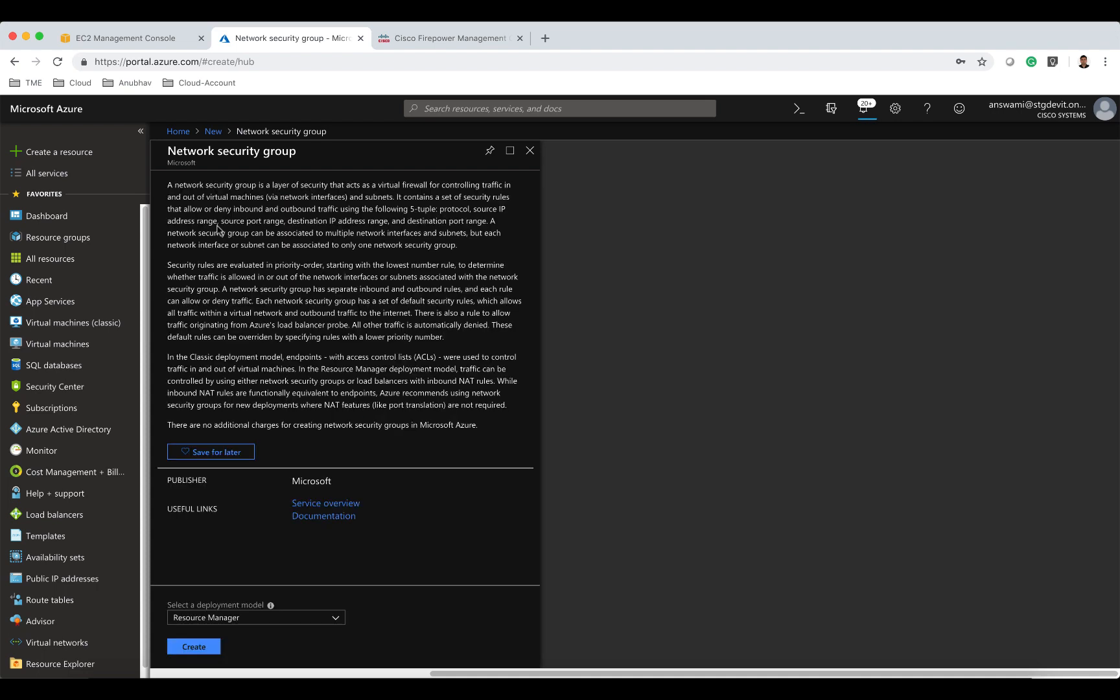
{"action": "left_click", "coordinate": [218, 649]}
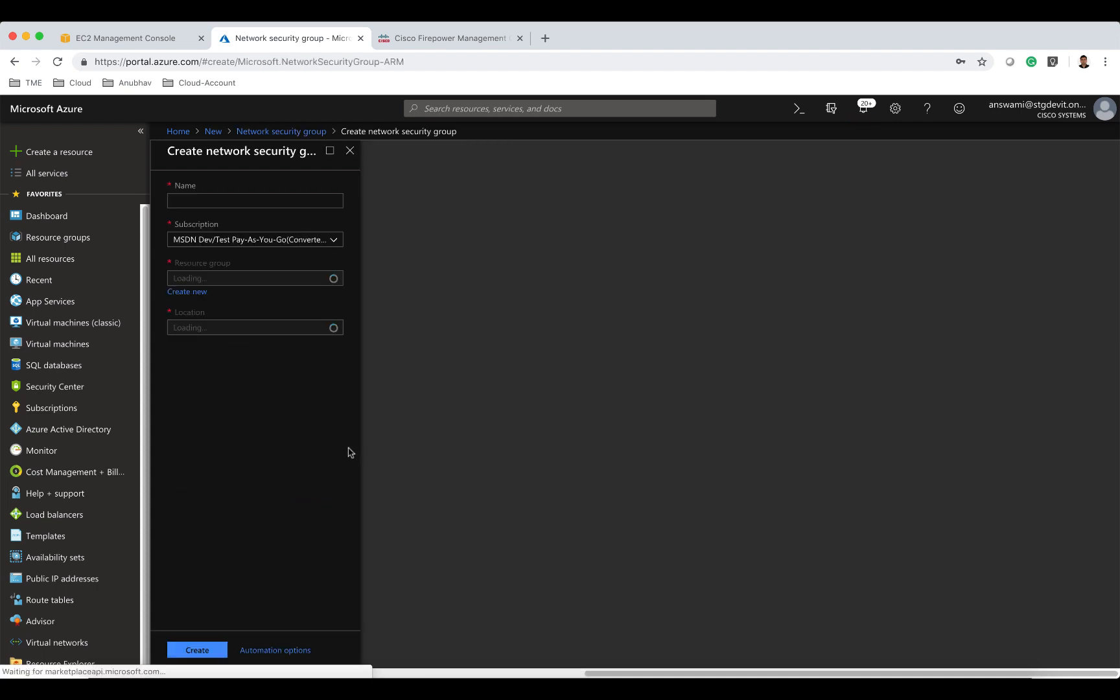
{"action": "type", "text": "answam"}
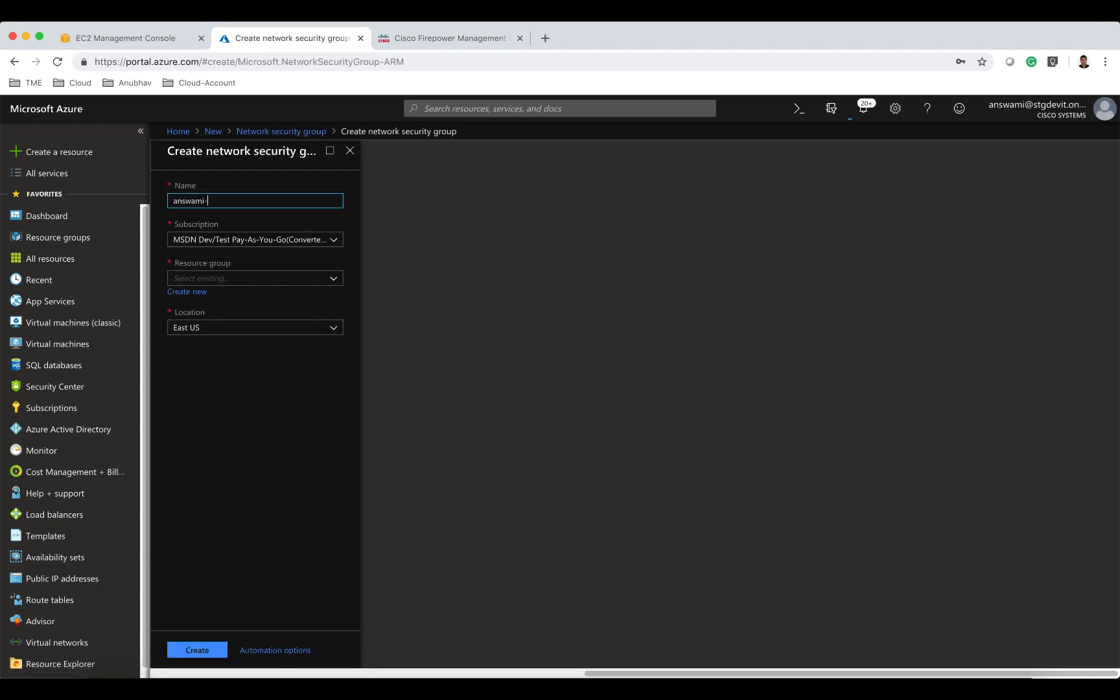
{"action": "type", "text": "iinternal"}
{"action": "type", "text": "nsg"}
{"action": "type", "text": "NSG"}
{"action": "left_click", "coordinate": [217, 279]}
{"action": "type", "text": "answ"}
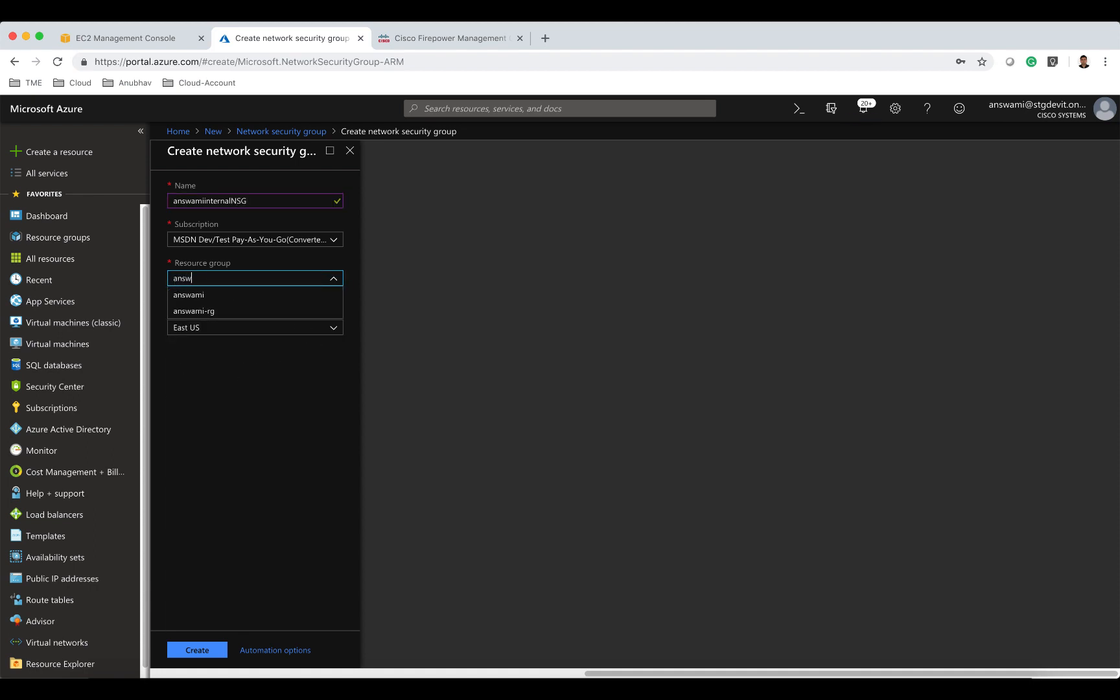
{"action": "type", "text": "ami"}
{"action": "left_click", "coordinate": [220, 311]}
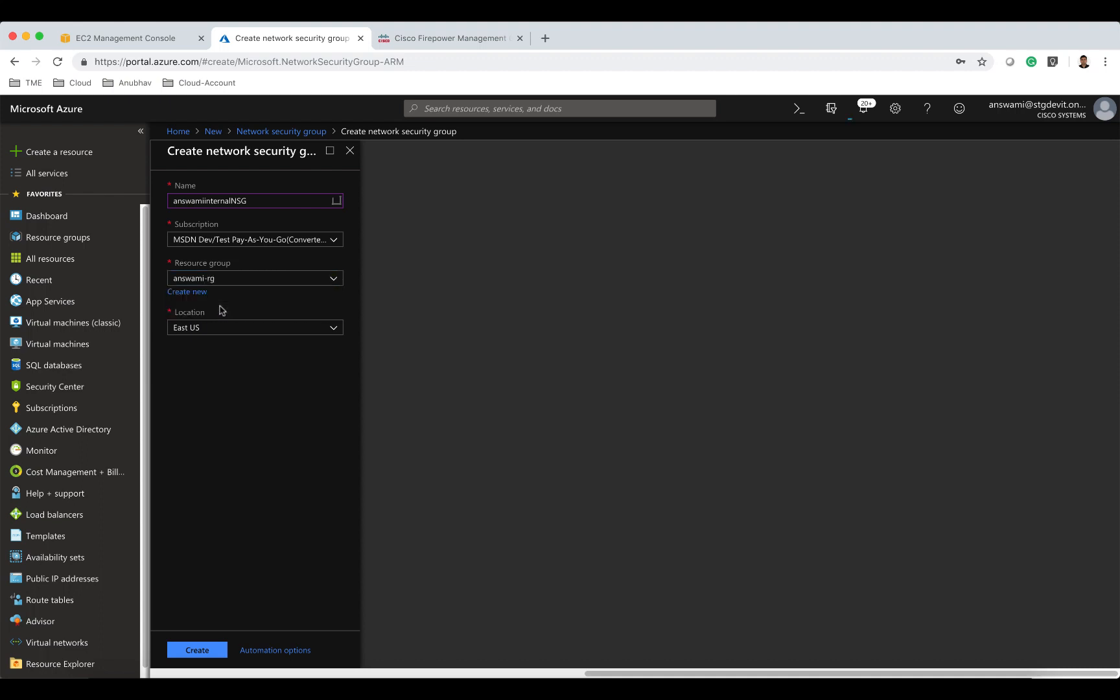
{"action": "left_click", "coordinate": [212, 649]}
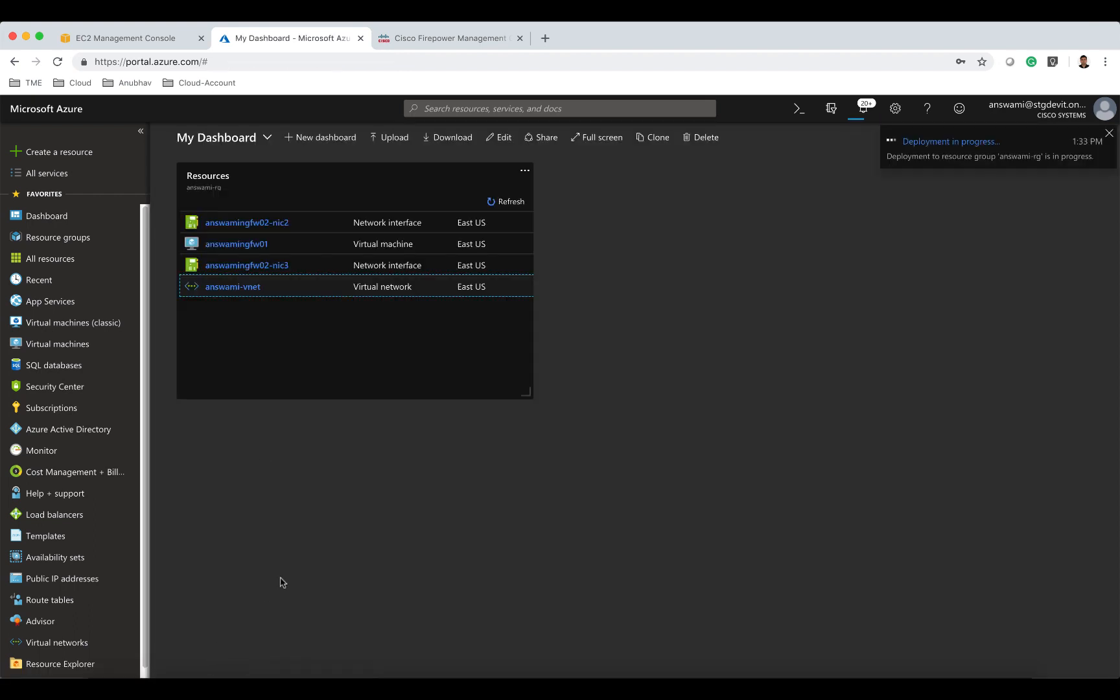
Add an inbound security rule named allowall to answamiexternalNSG, allowing all destination ports (*).
{"action": "left_click", "coordinate": [221, 190]}
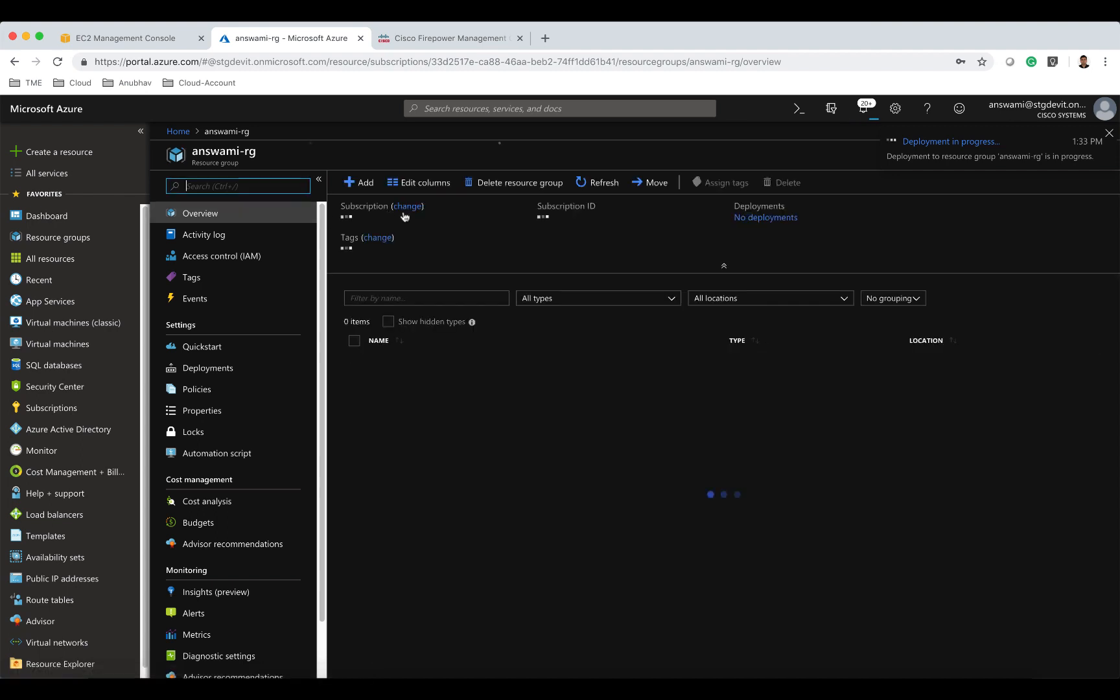
{"action": "left_click", "coordinate": [411, 297]}
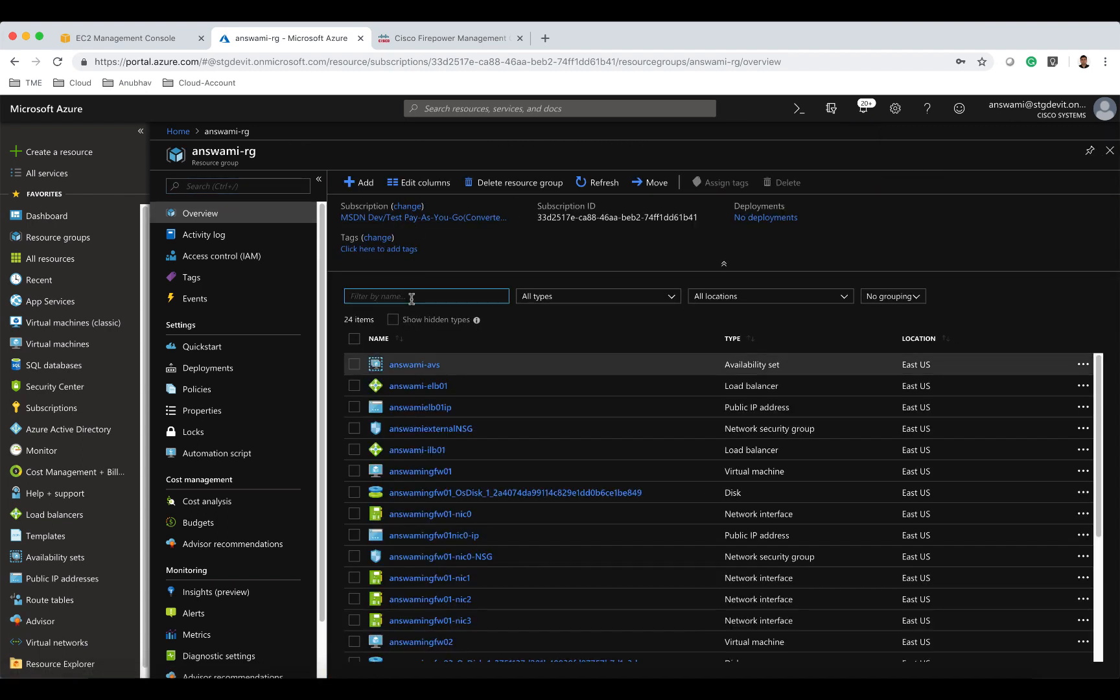
{"action": "type", "text": "NSG"}
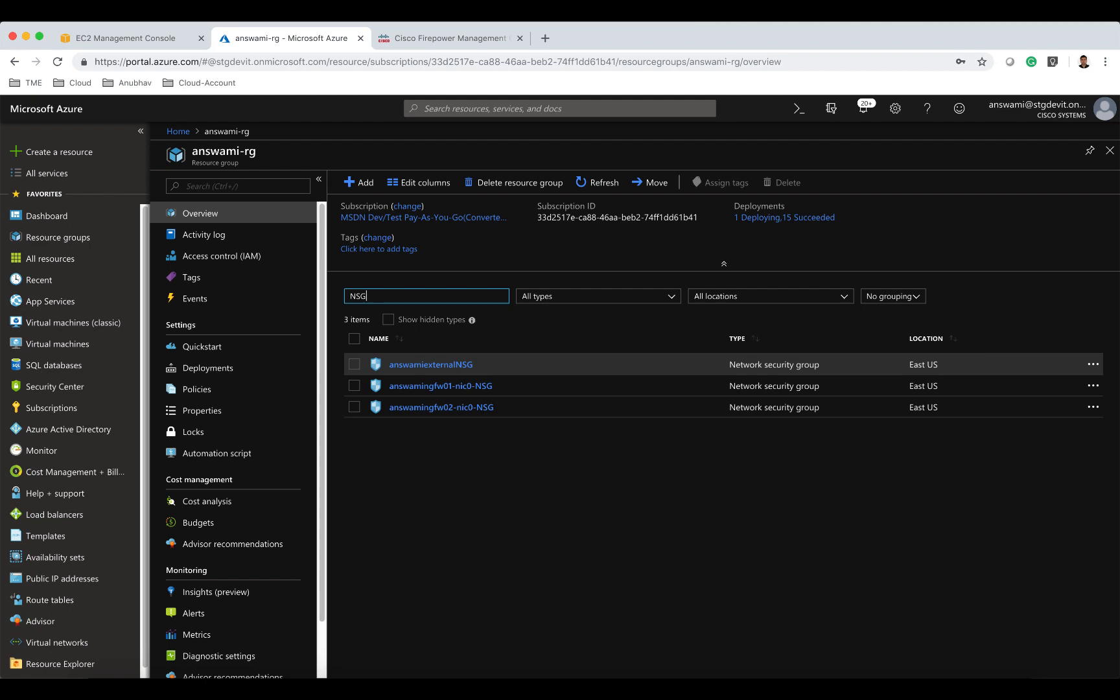
{"action": "left_click", "coordinate": [427, 365]}
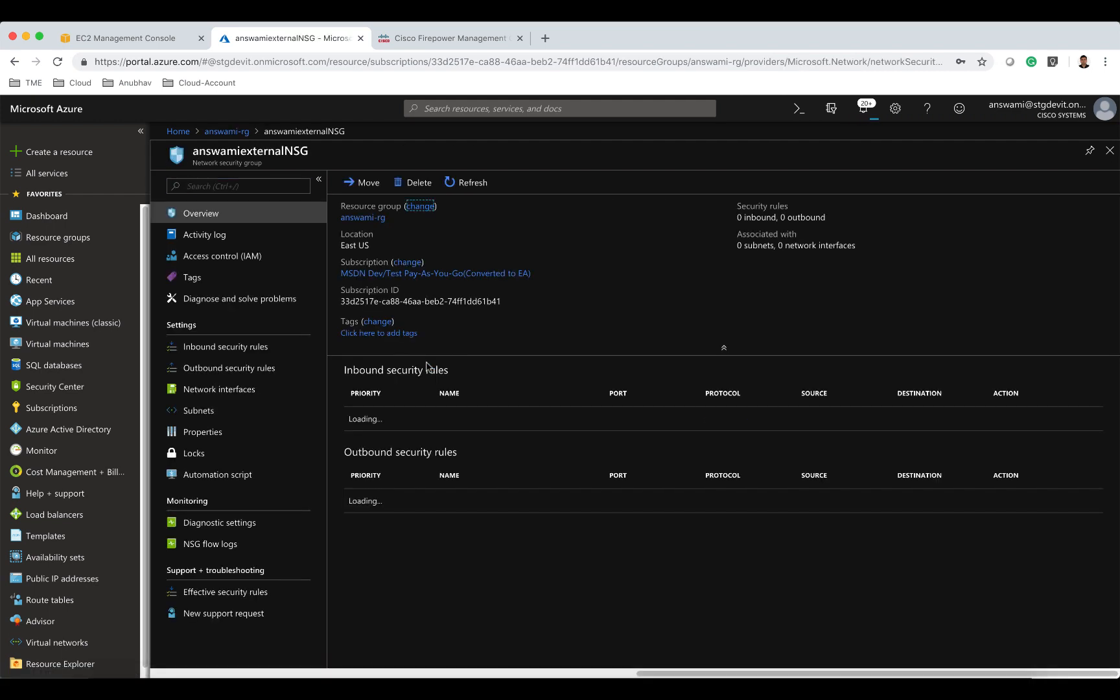
{"action": "left_click", "coordinate": [273, 353]}
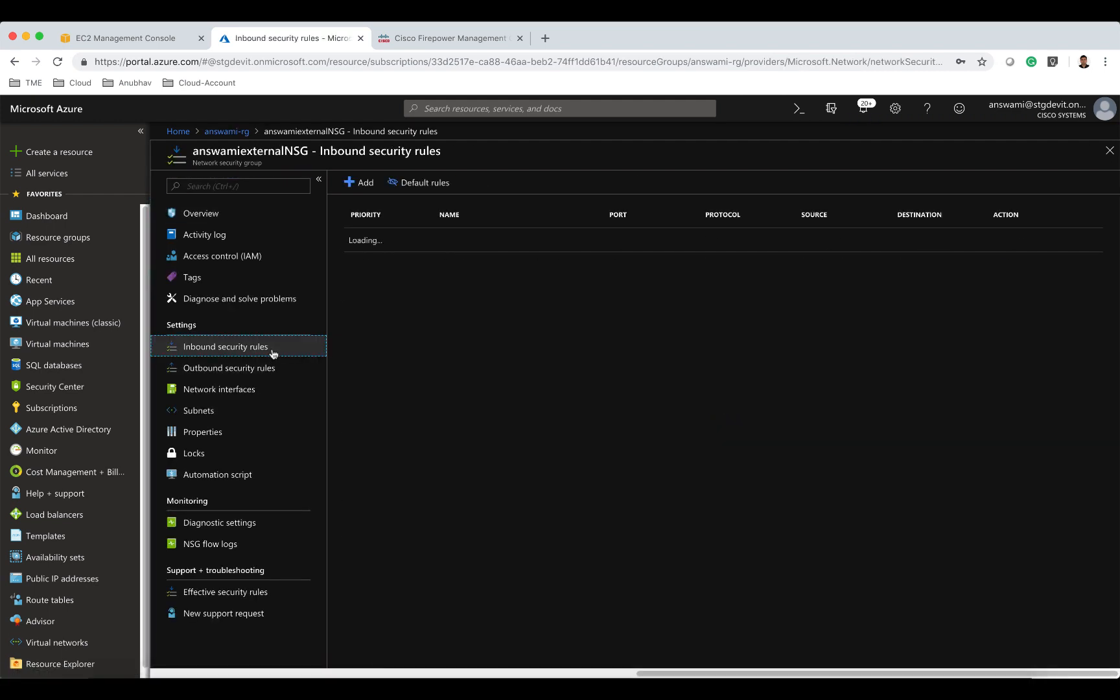
{"action": "left_click", "coordinate": [369, 187]}
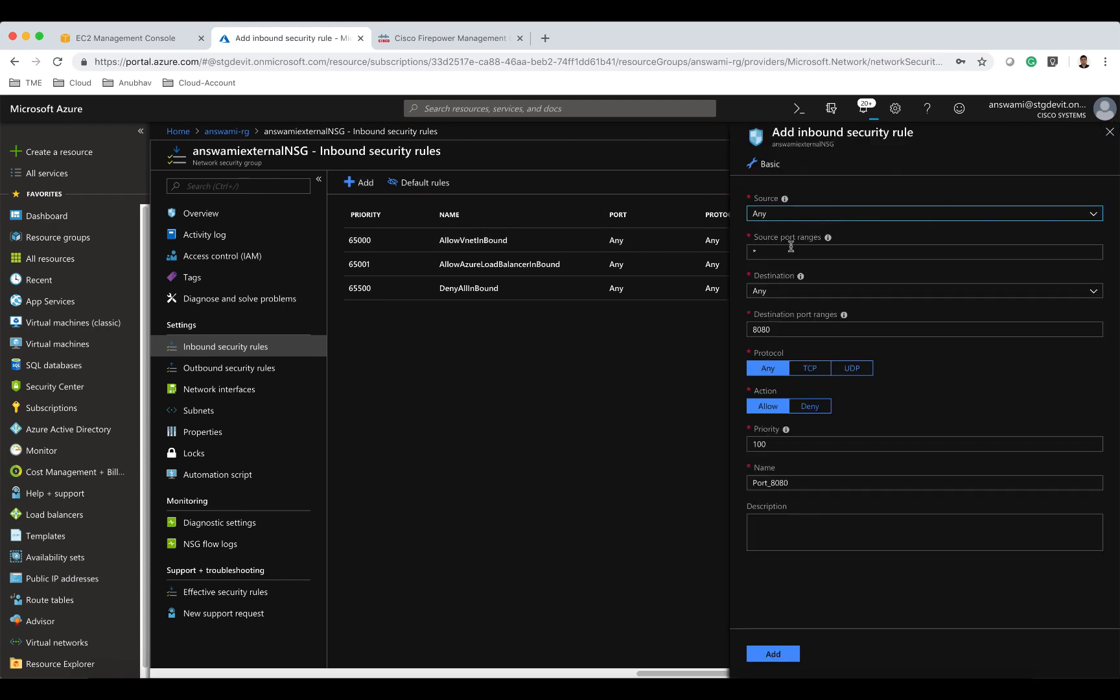
{"action": "left_click_drag", "start_coordinate": [774, 328], "coordinate": [747, 328]}
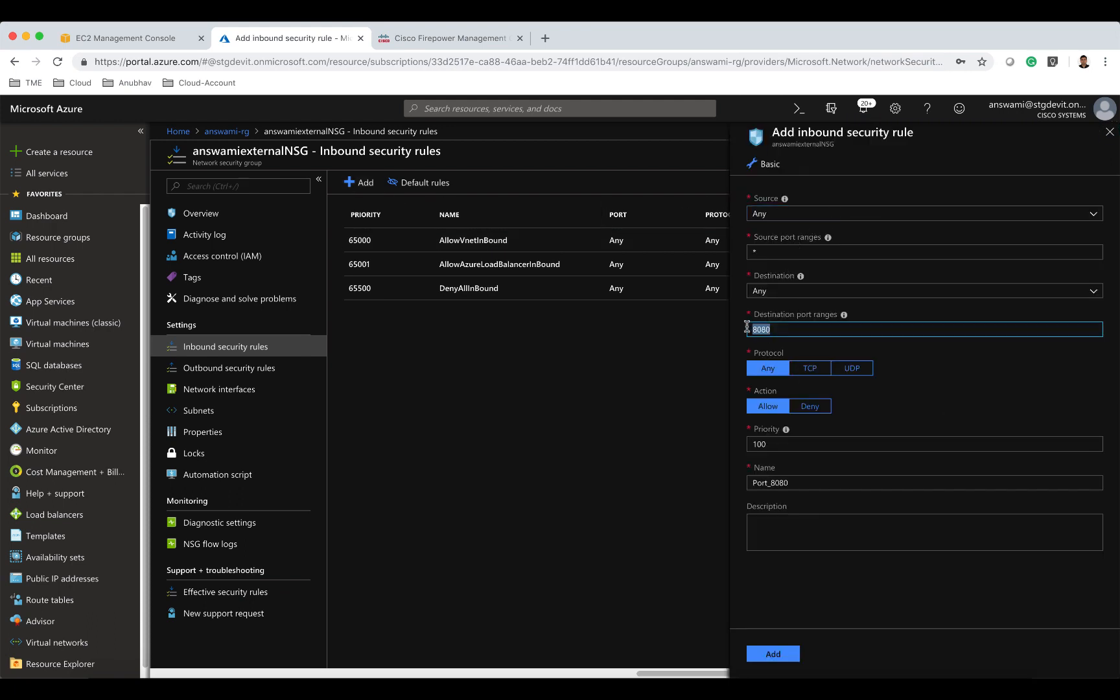
{"action": "type", "text": "*"}
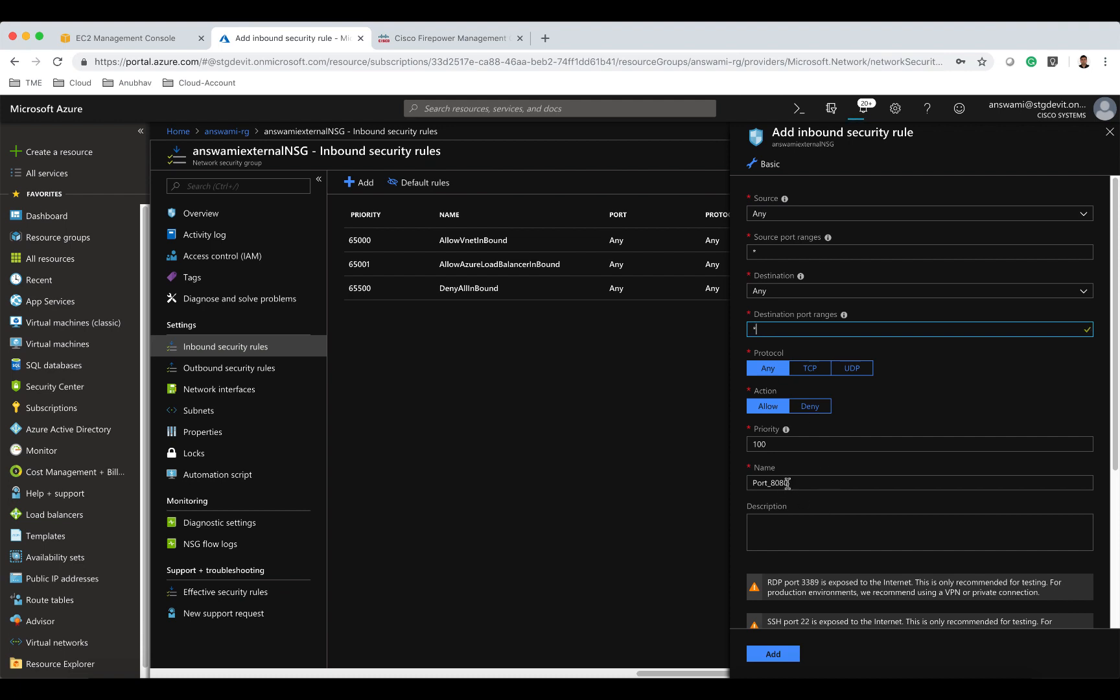
{"action": "left_click_drag", "start_coordinate": [796, 483], "coordinate": [725, 488]}
{"action": "type", "text": "Al"}
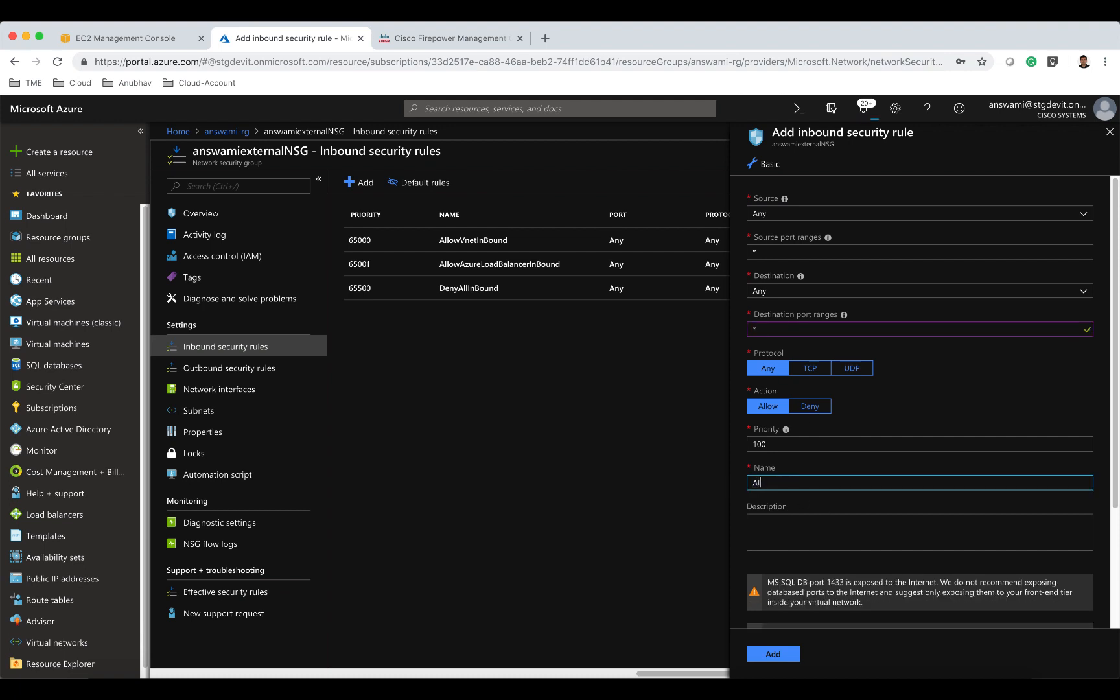
{"action": "type", "text": "a"}
{"action": "type", "text": "owall"}
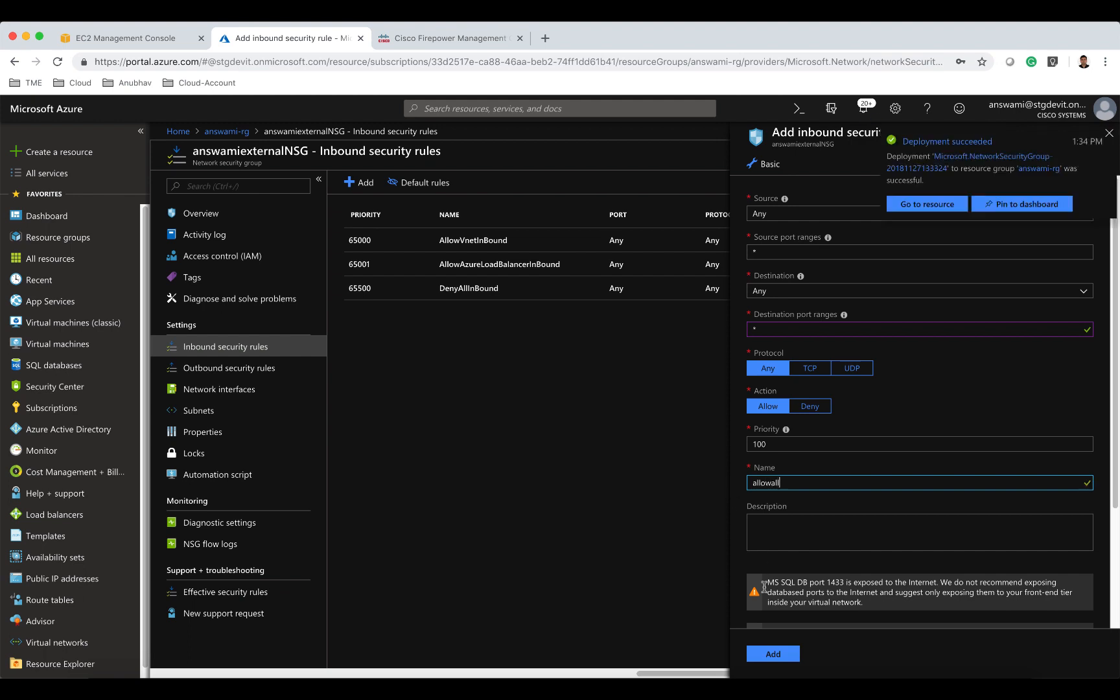
{"action": "left_click", "coordinate": [773, 655]}
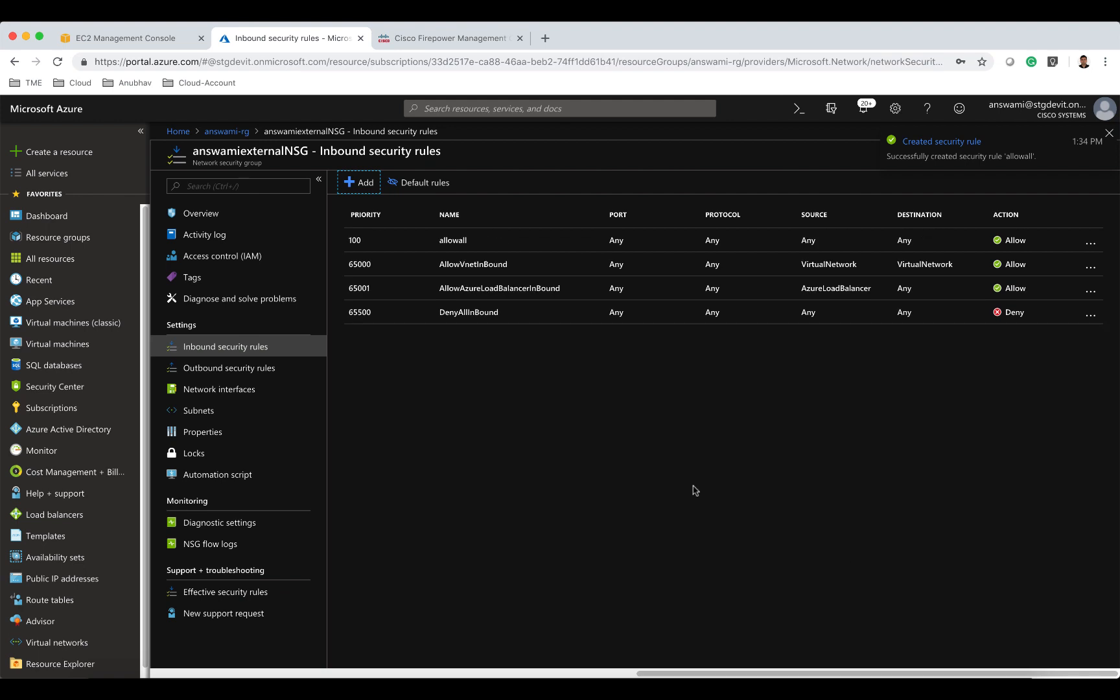
Add an outbound security rule named allow1 to answamiexternalNSG, allowing all destination ports (*).
{"action": "left_click", "coordinate": [237, 368]}
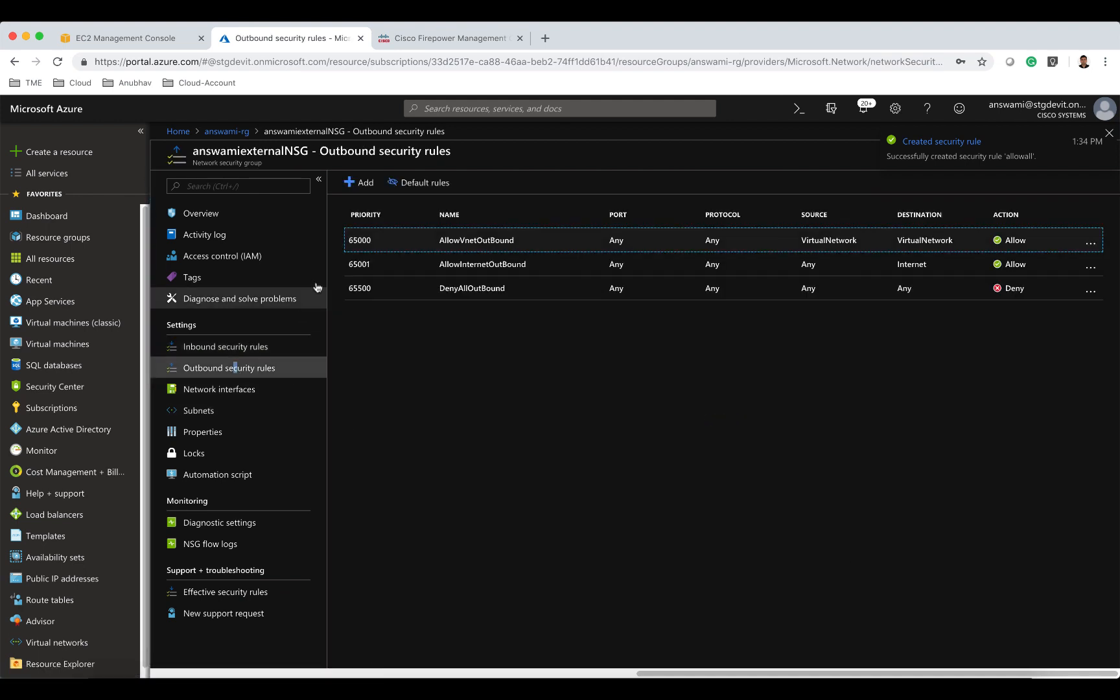
{"action": "left_click", "coordinate": [363, 186]}
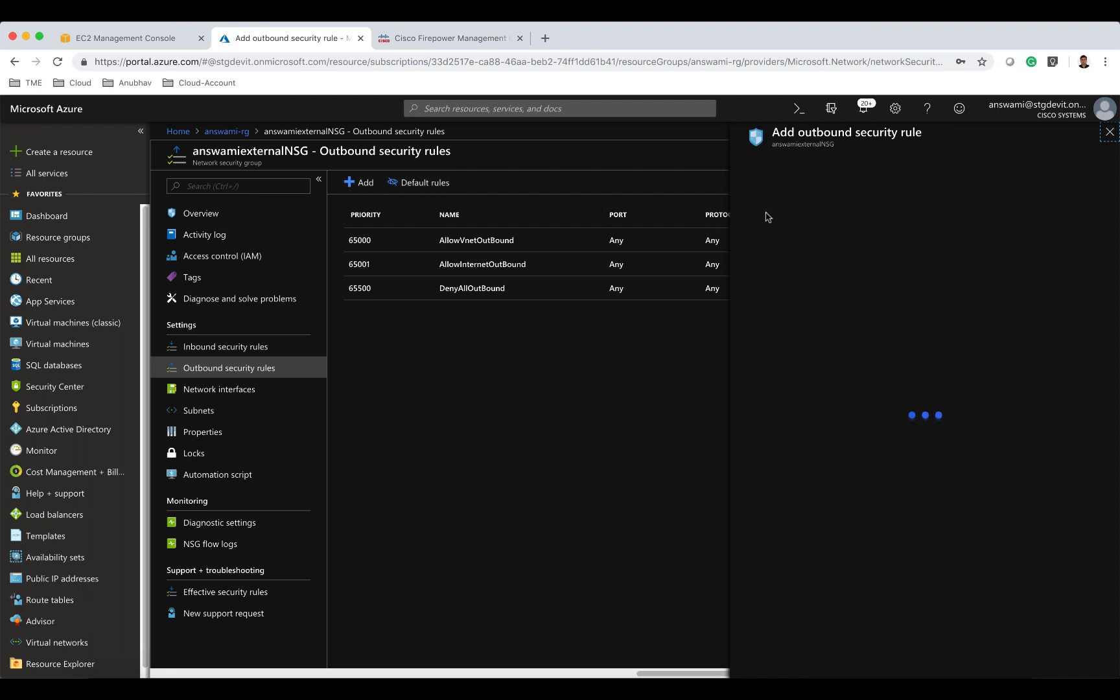
{"action": "left_click_drag", "start_coordinate": [778, 331], "coordinate": [733, 334]}
{"action": "type", "text": "*"}
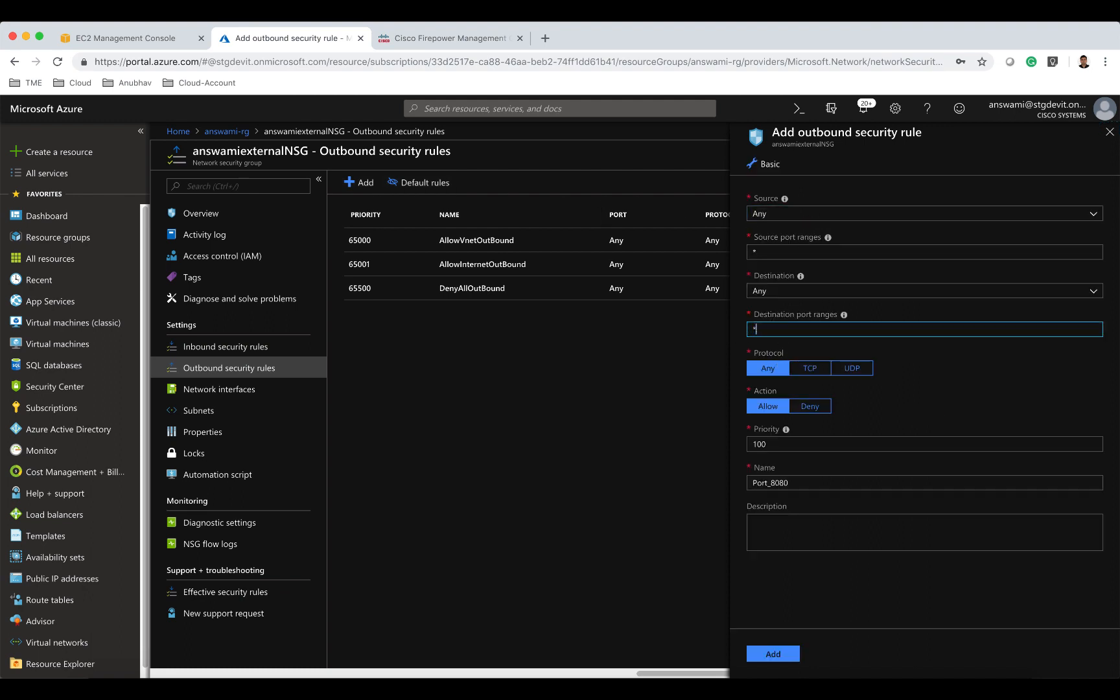
{"action": "double_click", "coordinate": [792, 480]}
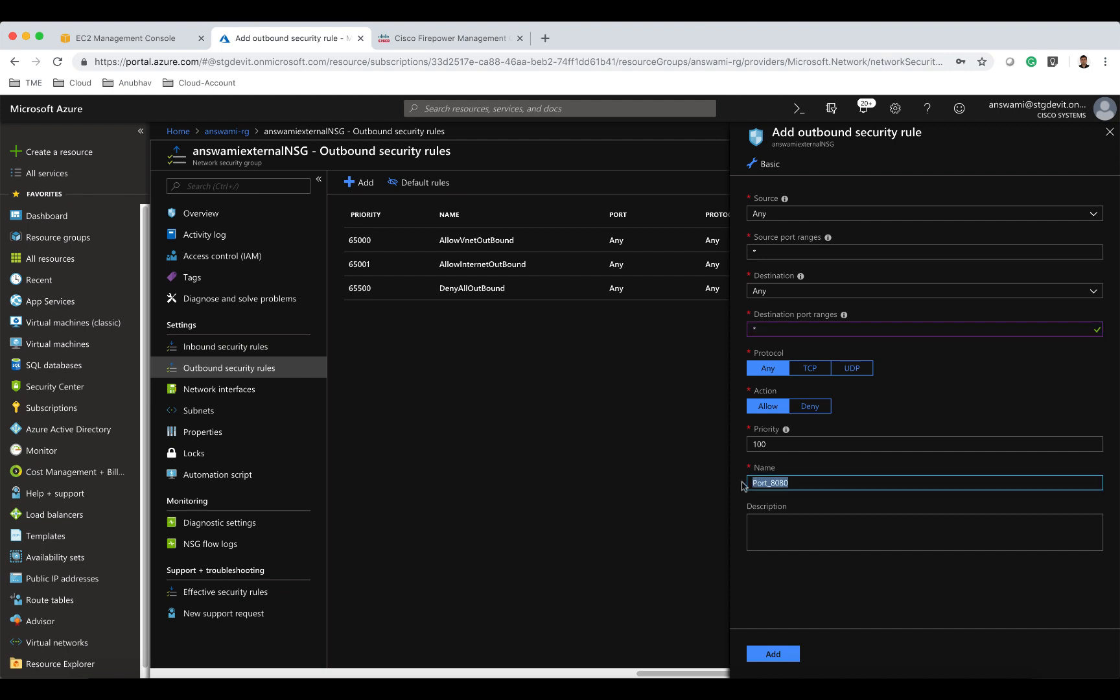
{"action": "type", "text": "allow"}
{"action": "type", "text": "2"}
{"action": "left_click", "coordinate": [790, 654]}
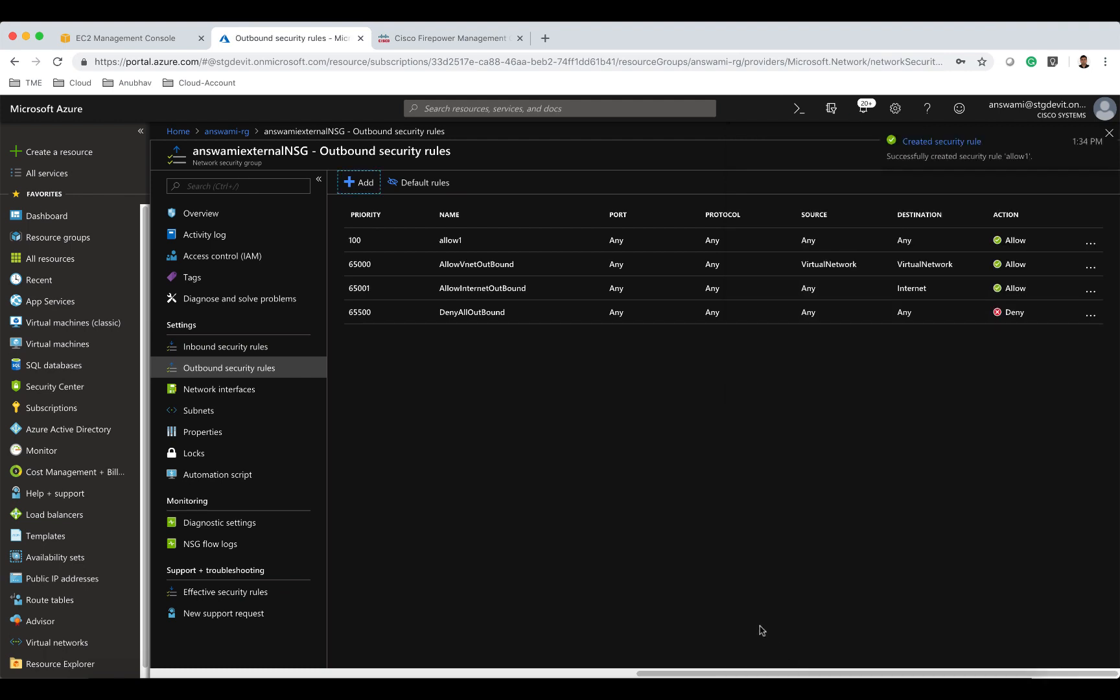
Refresh the resource group's NSG list and open answamiiinternalNSG.
{"action": "left_click", "coordinate": [247, 134]}
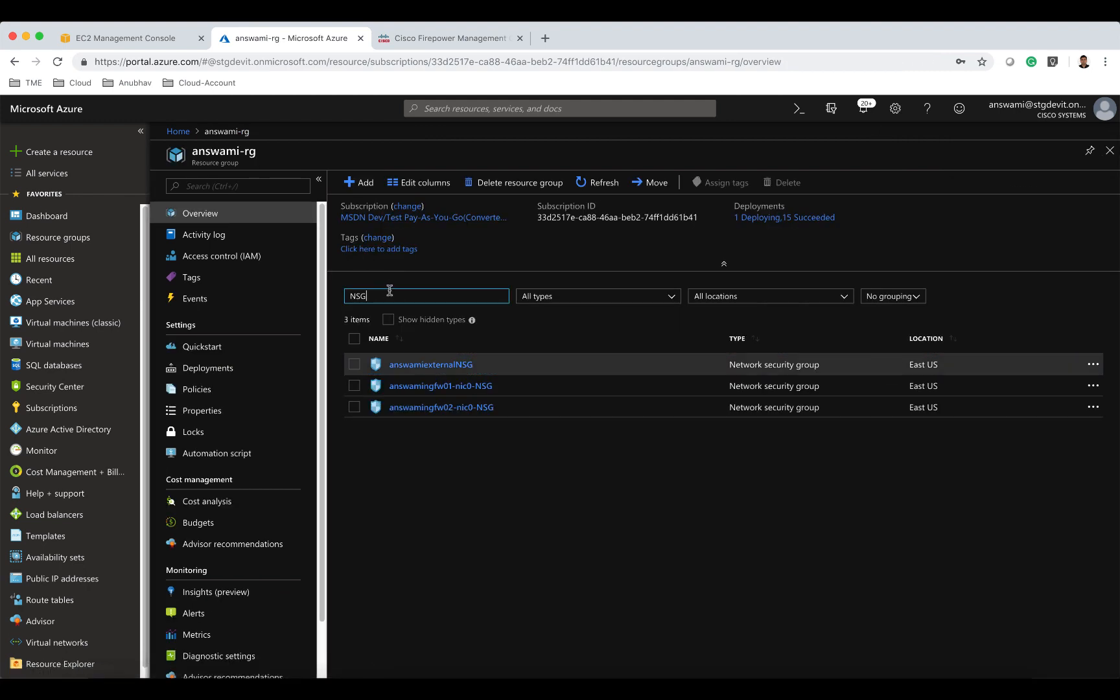
{"action": "left_click", "coordinate": [600, 188]}
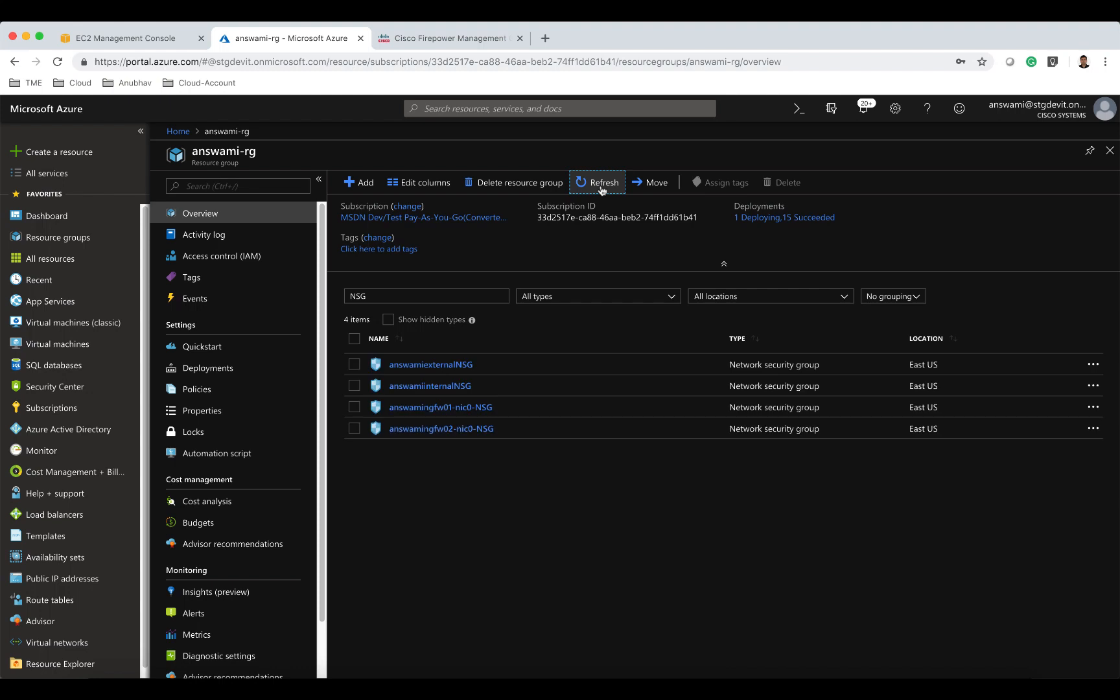
{"action": "left_click", "coordinate": [468, 388]}
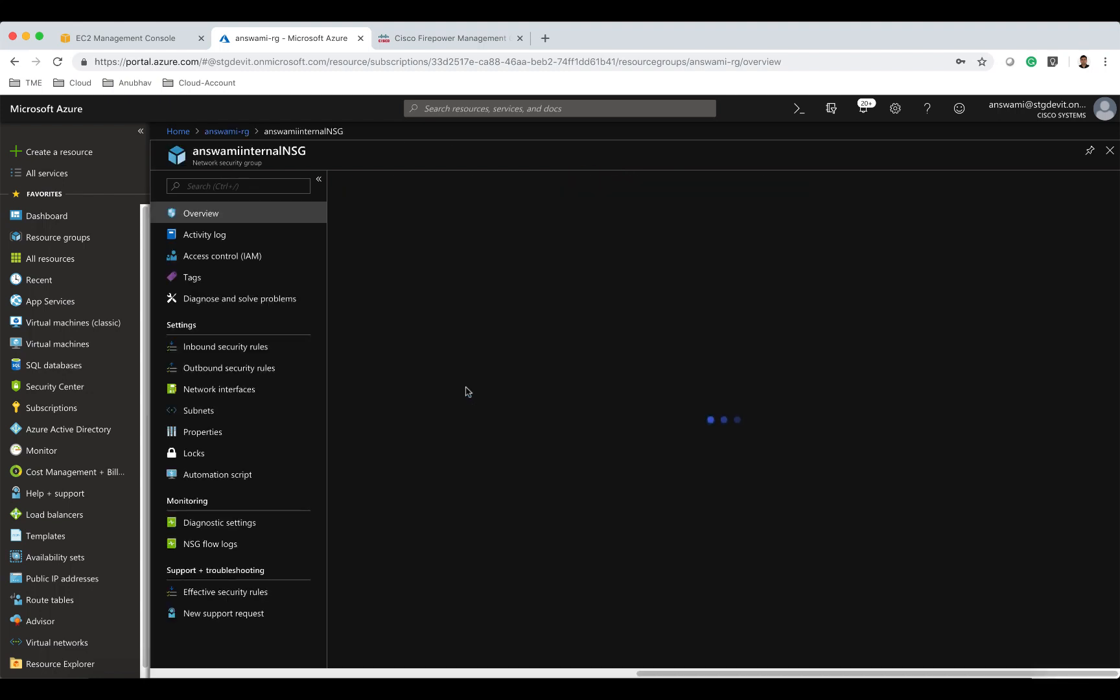
Add an inbound security rule named allowall2 to answamiiinternalNSG, allowing all destination ports (*).
{"action": "left_click", "coordinate": [257, 350]}
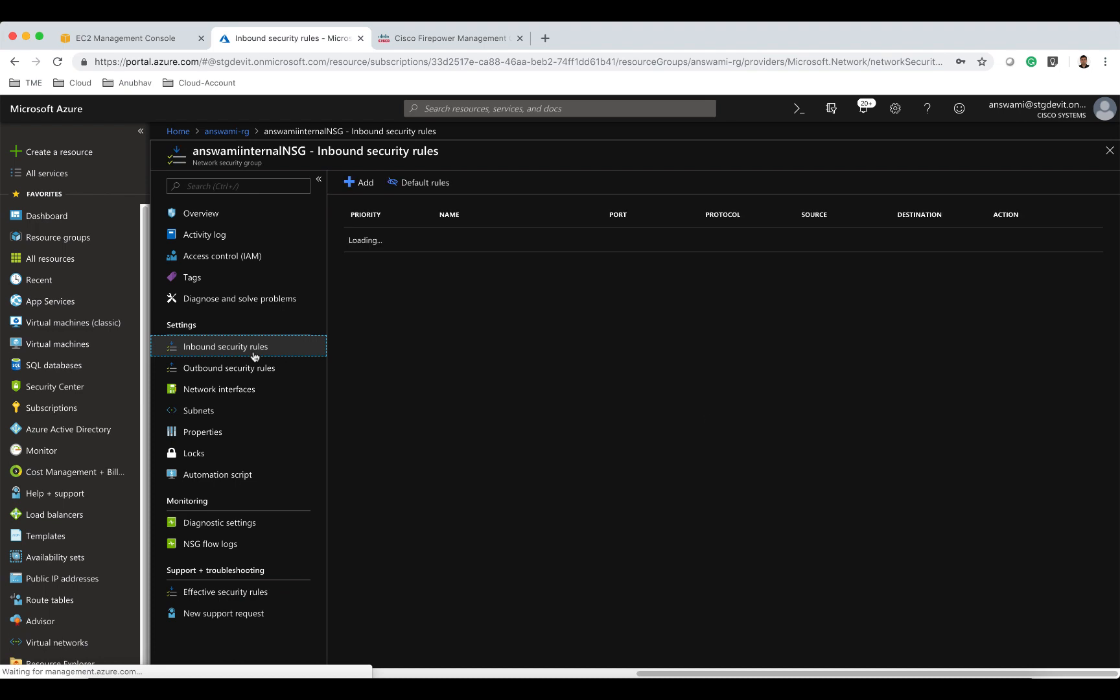
{"action": "left_click", "coordinate": [367, 187]}
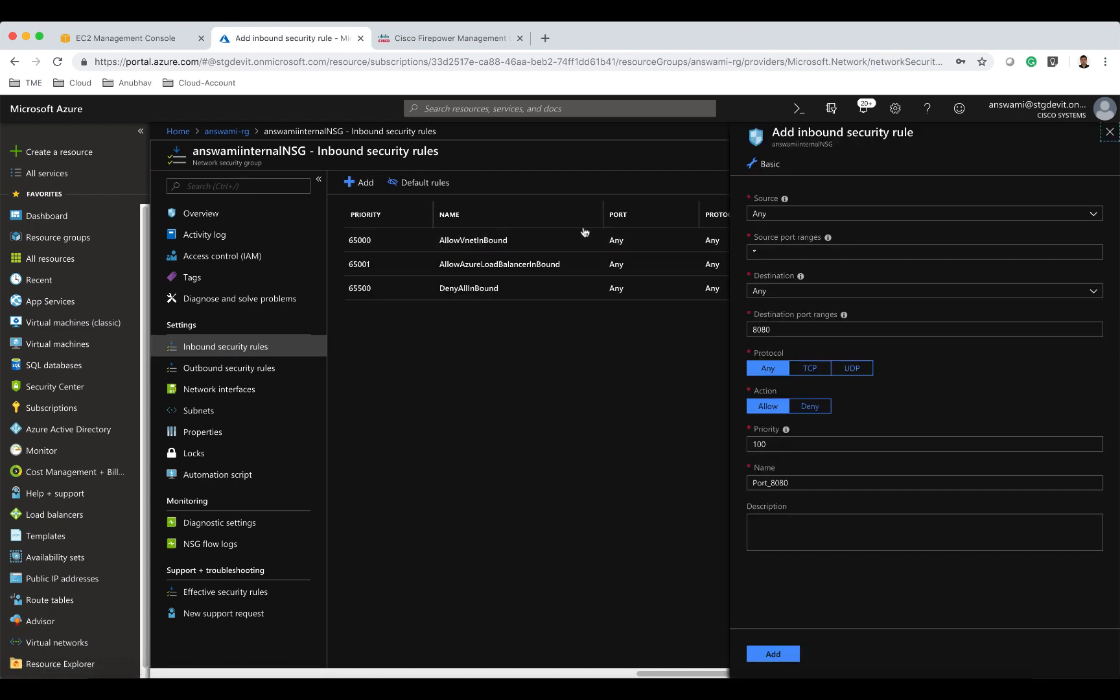
{"action": "left_click_drag", "start_coordinate": [784, 329], "coordinate": [742, 332]}
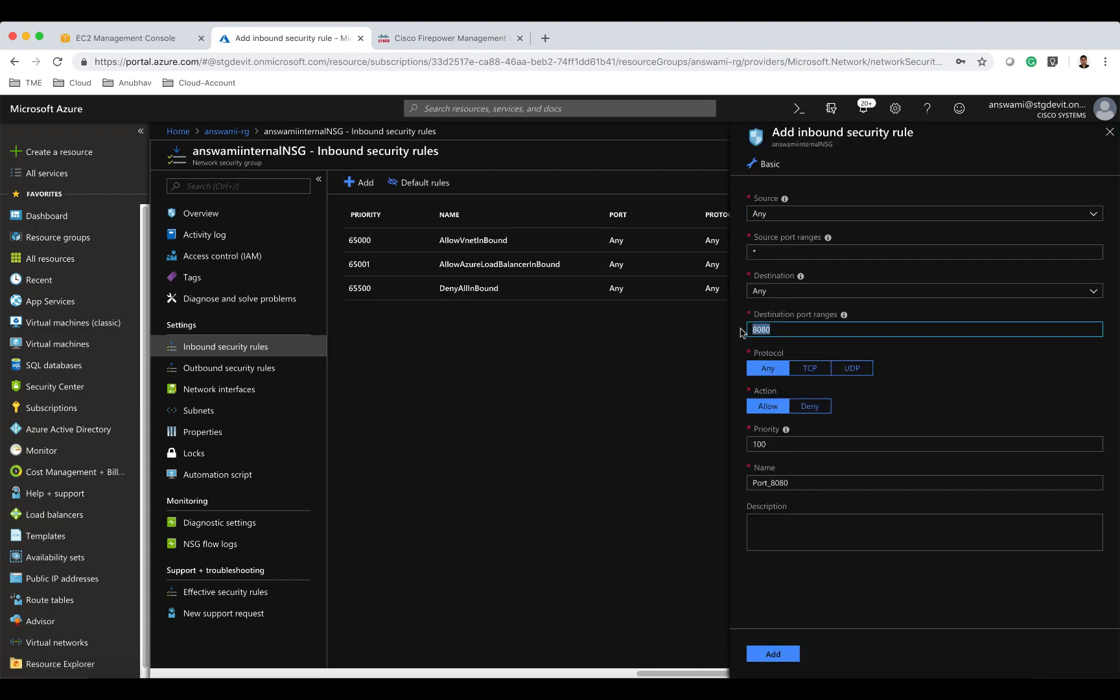
{"action": "type", "text": "*"}
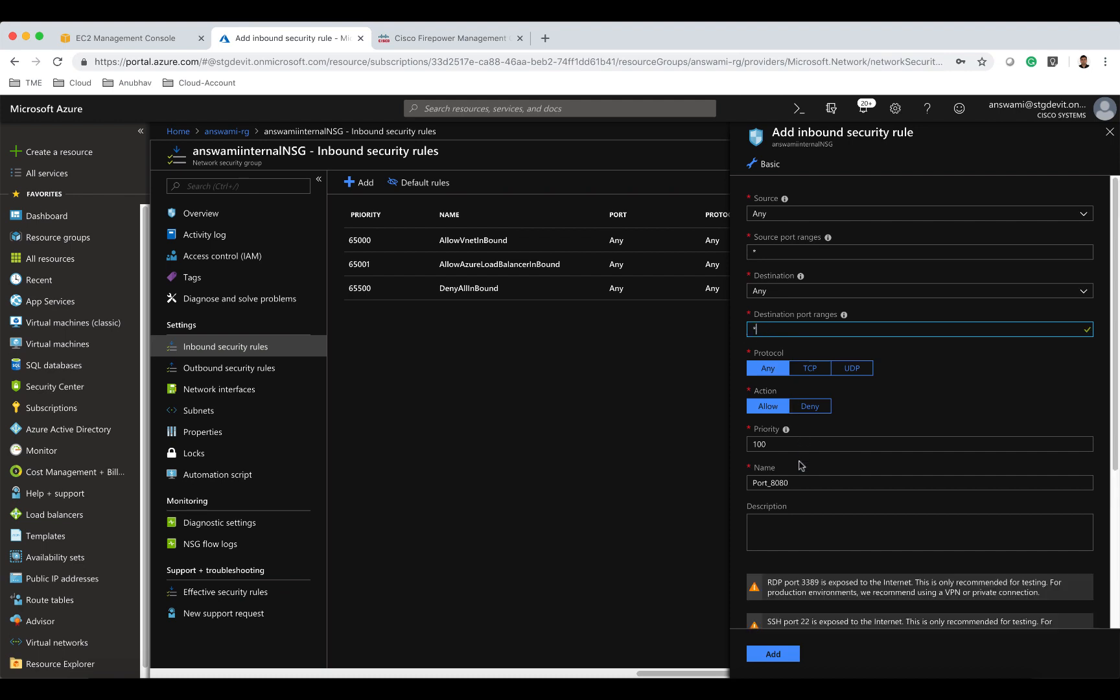
{"action": "left_click_drag", "start_coordinate": [795, 483], "coordinate": [727, 484]}
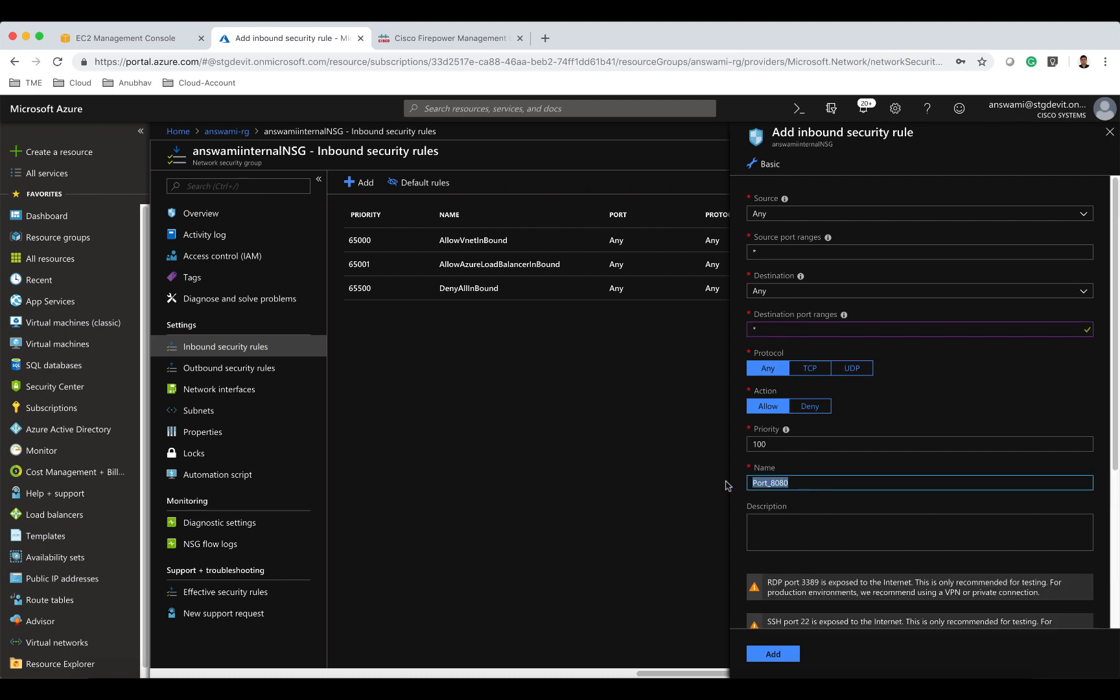
{"action": "type", "text": "Al"}
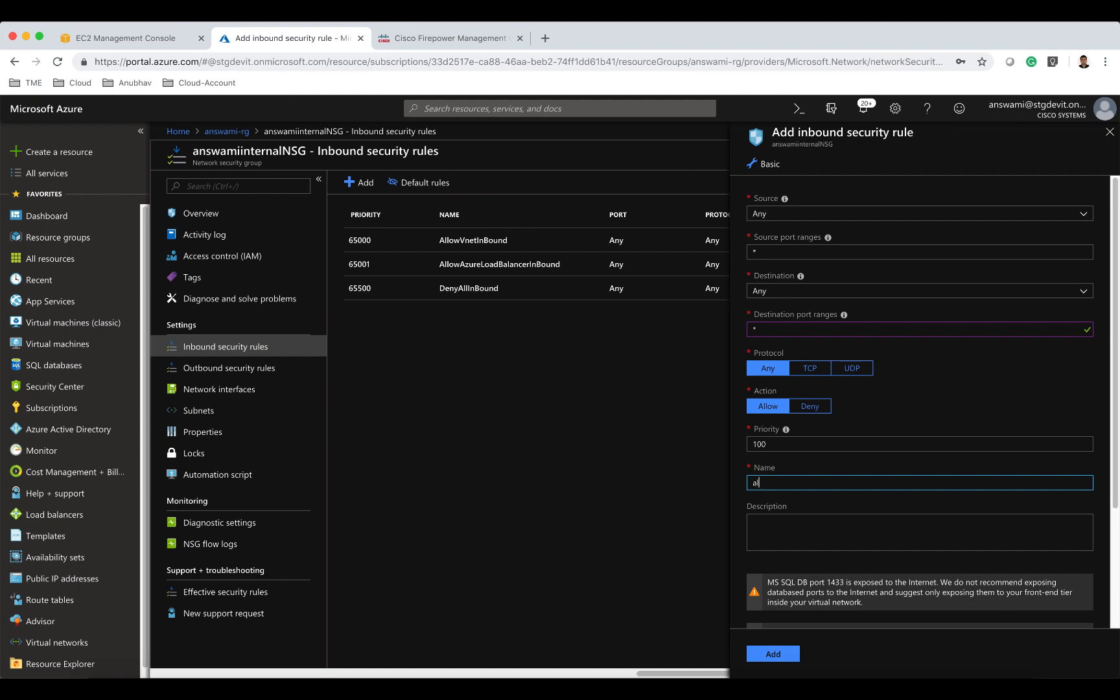
{"action": "type", "text": "lowall2"}
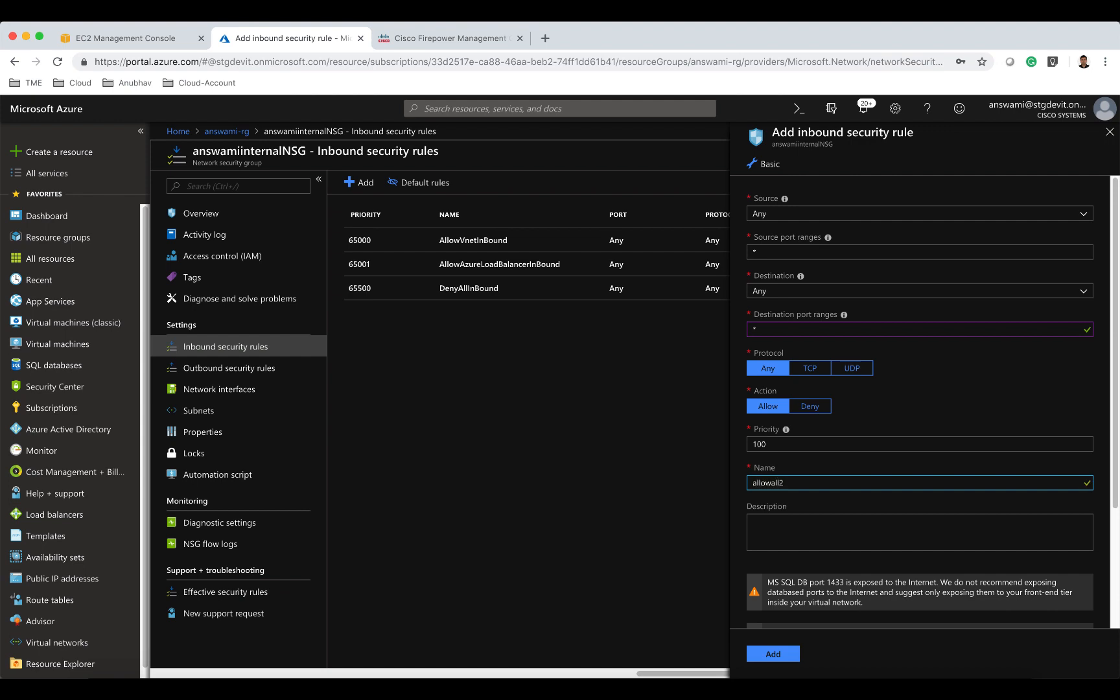
{"action": "left_click", "coordinate": [791, 655]}
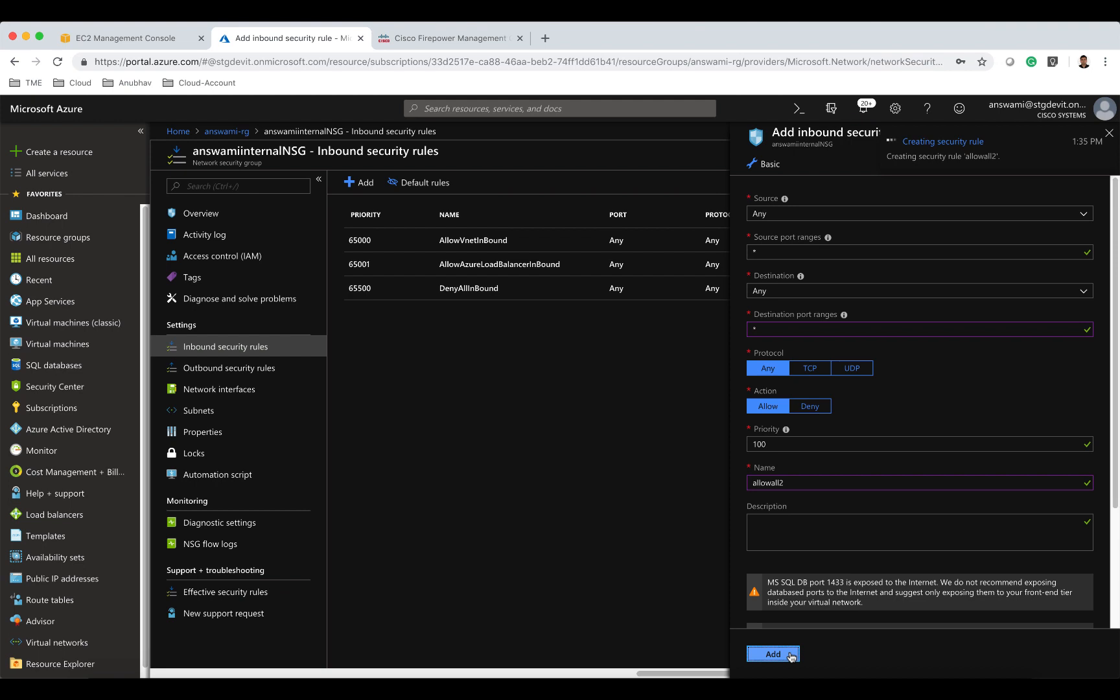
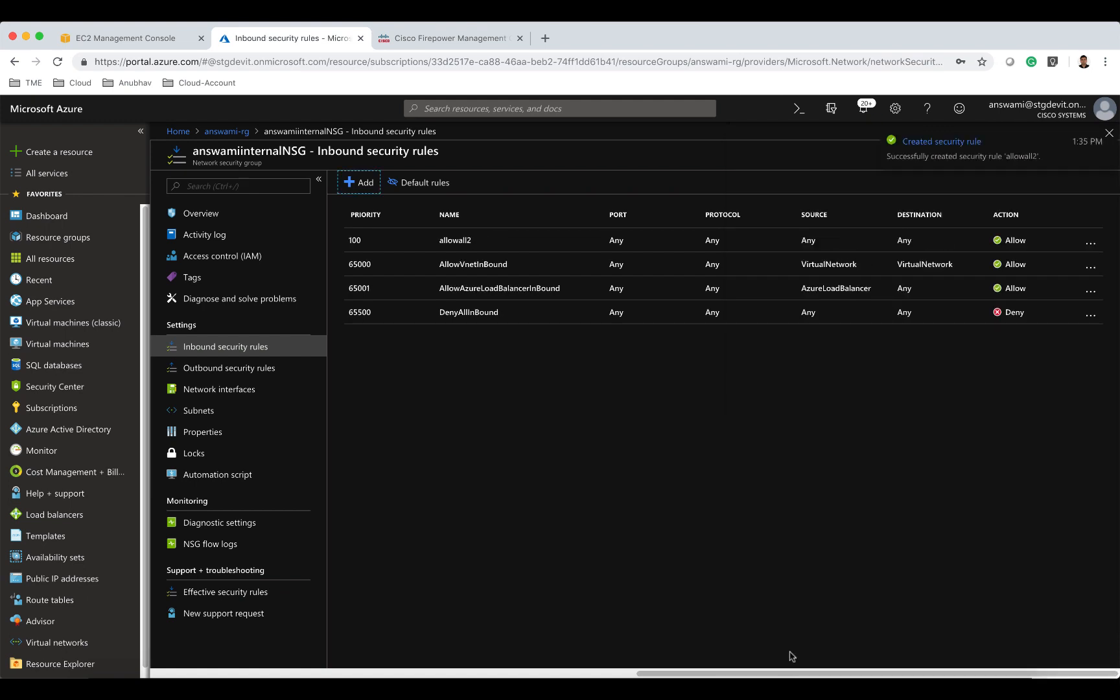
Add an outbound security rule named allowall3 to answamiiinternalNSG, allowing all destination ports (*).
{"action": "left_click", "coordinate": [265, 368]}
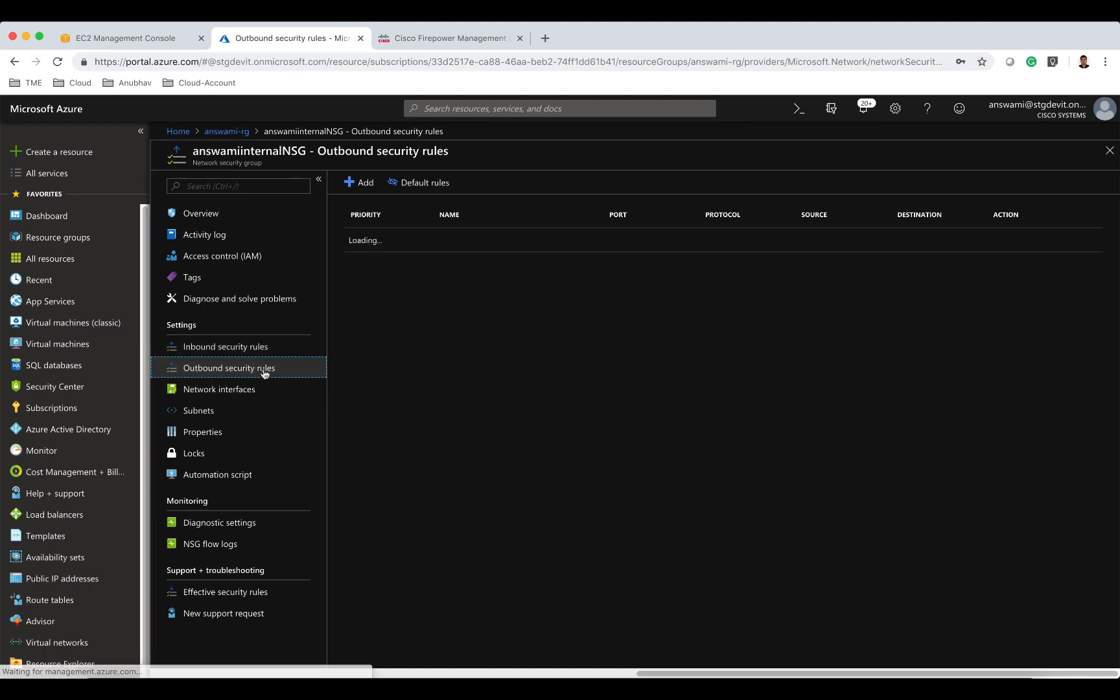
{"action": "left_click", "coordinate": [360, 182]}
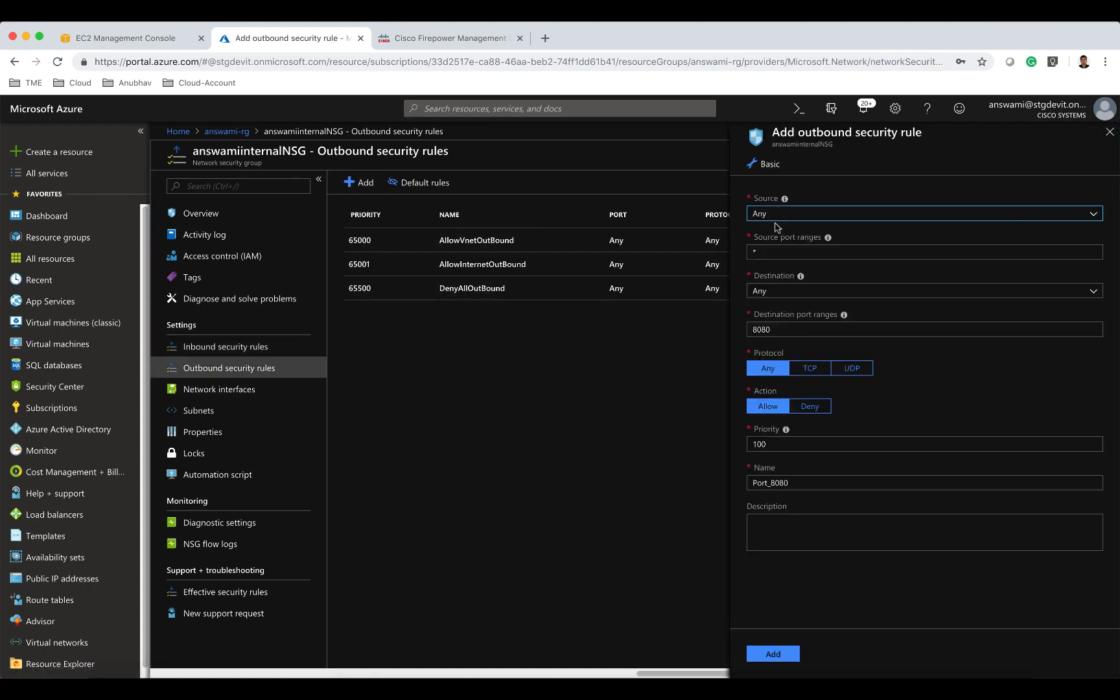
{"action": "left_click_drag", "start_coordinate": [777, 329], "coordinate": [740, 330]}
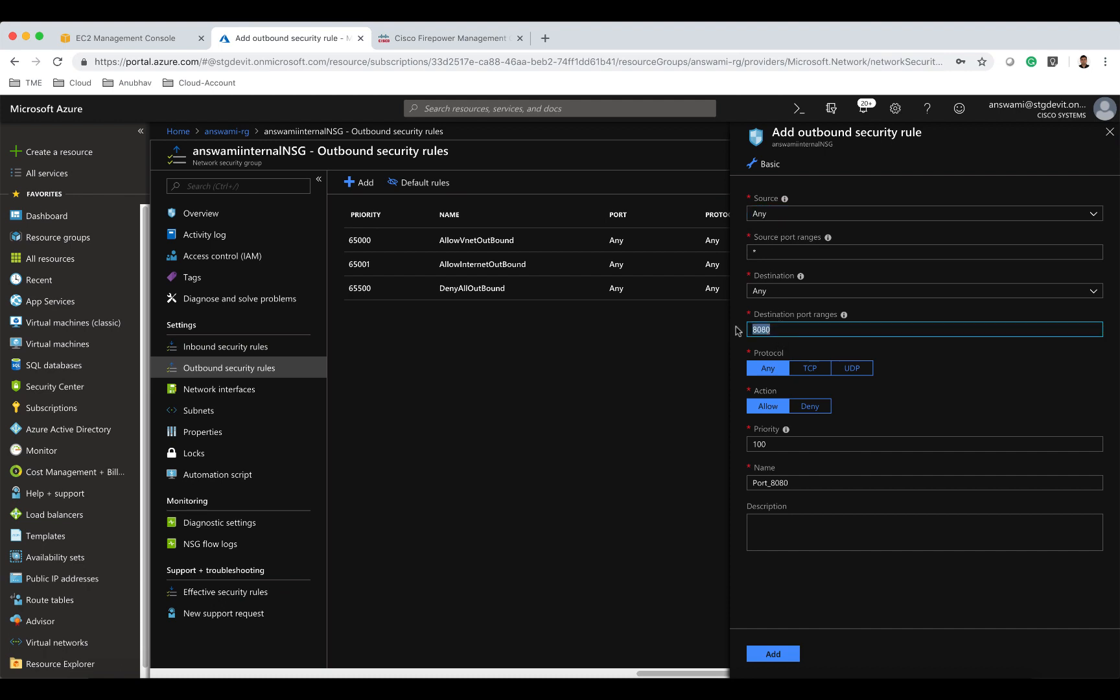
{"action": "type", "text": "*"}
{"action": "left_click_drag", "start_coordinate": [801, 485], "coordinate": [731, 487]}
{"action": "type", "text": "allowa"}
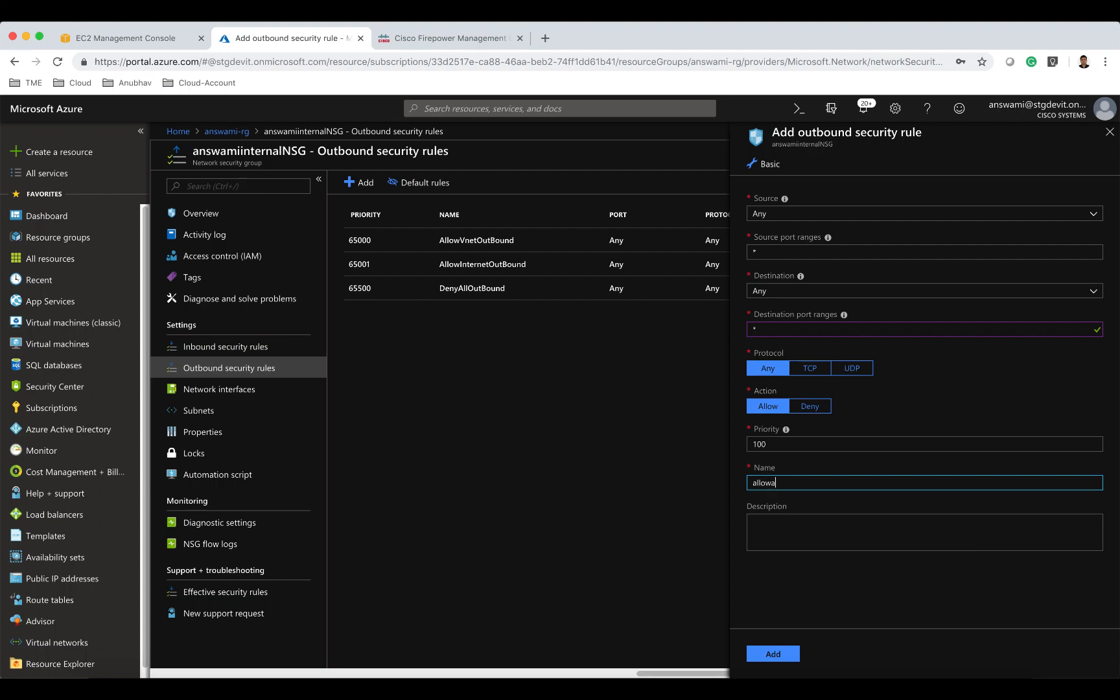
{"action": "type", "text": "ll3"}
{"action": "left_click", "coordinate": [784, 655]}
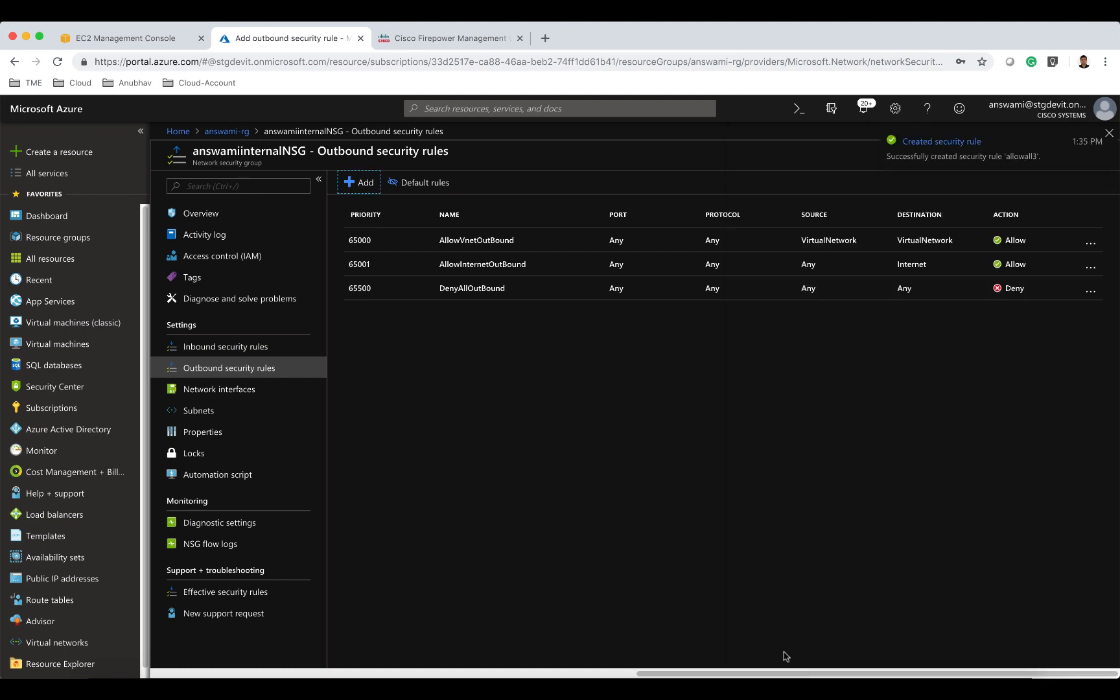
Start creating a new [smalldisk] Windows Server 2012 Datacenter virtual machine from the Marketplace.
{"action": "left_click", "coordinate": [227, 131]}
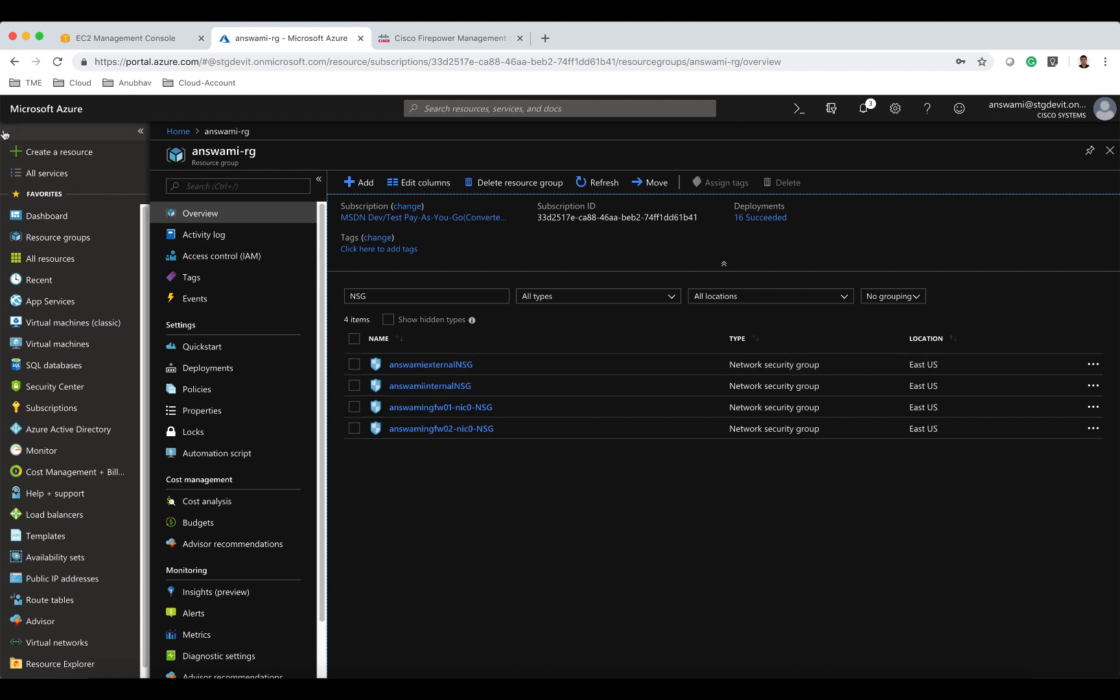
{"action": "left_click", "coordinate": [27, 153]}
{"action": "left_click", "coordinate": [192, 190]}
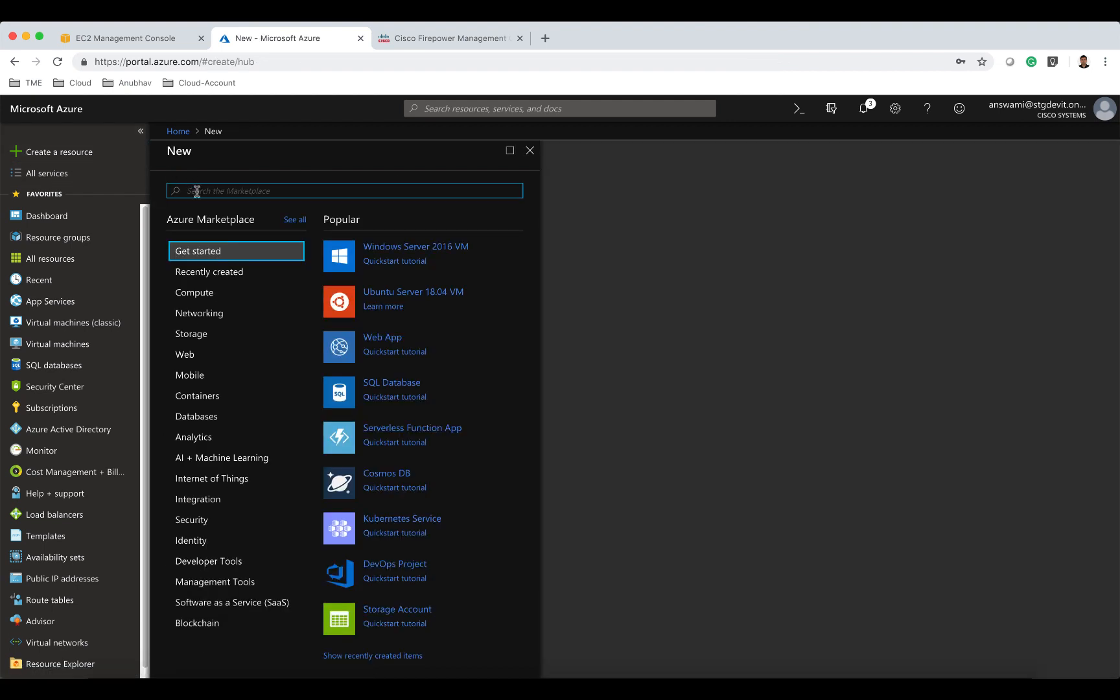
{"action": "type", "text": "window"}
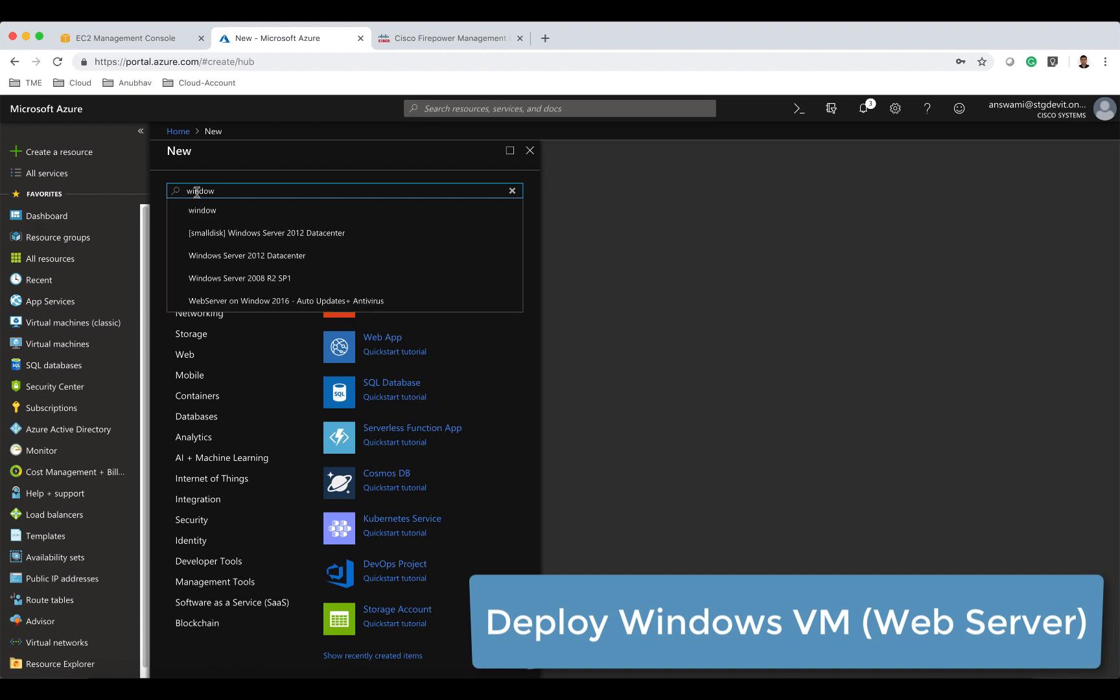
{"action": "left_click", "coordinate": [253, 234]}
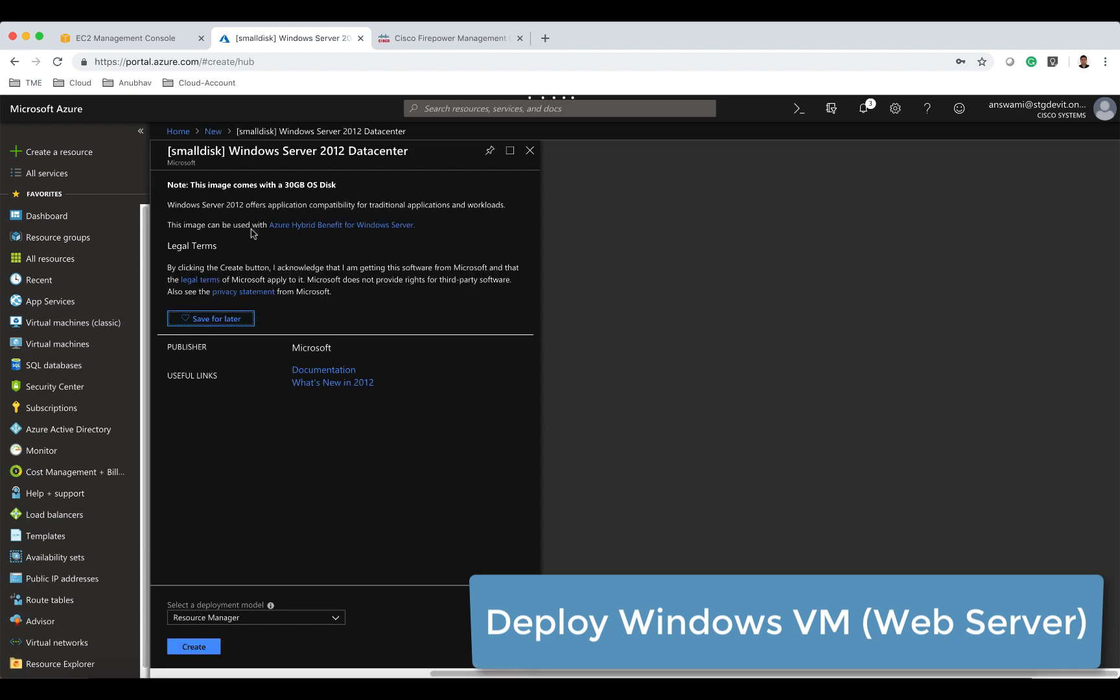
{"action": "left_click", "coordinate": [219, 646]}
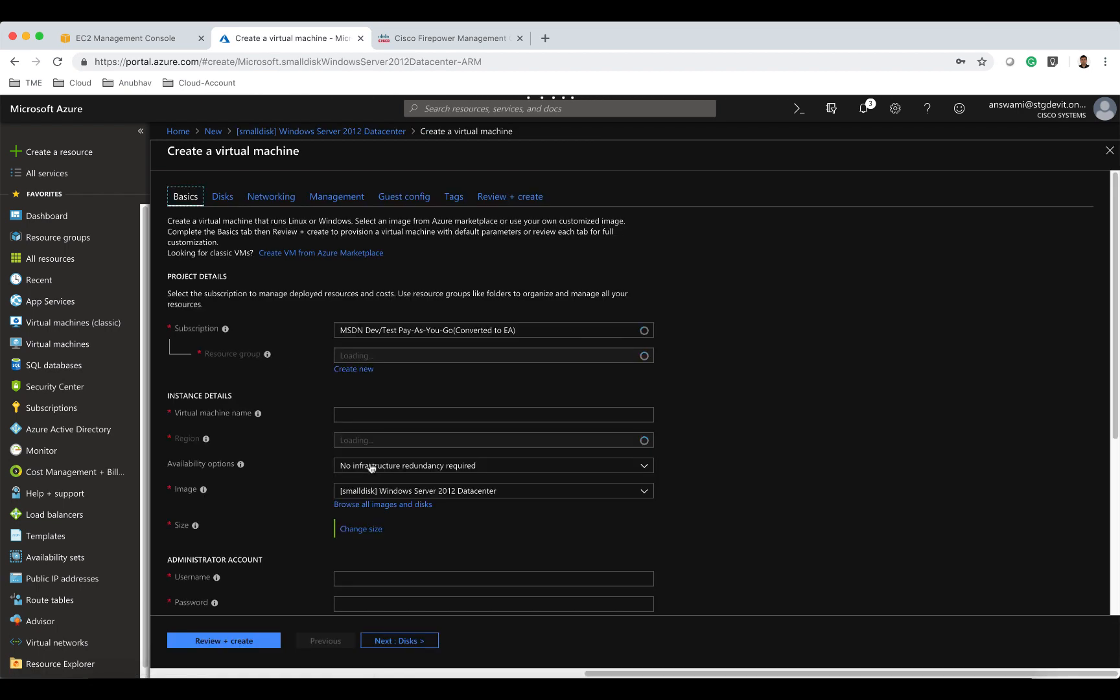
Place the virtual machine in resource group answami-rg and name it answamiws01.
{"action": "left_click", "coordinate": [380, 356]}
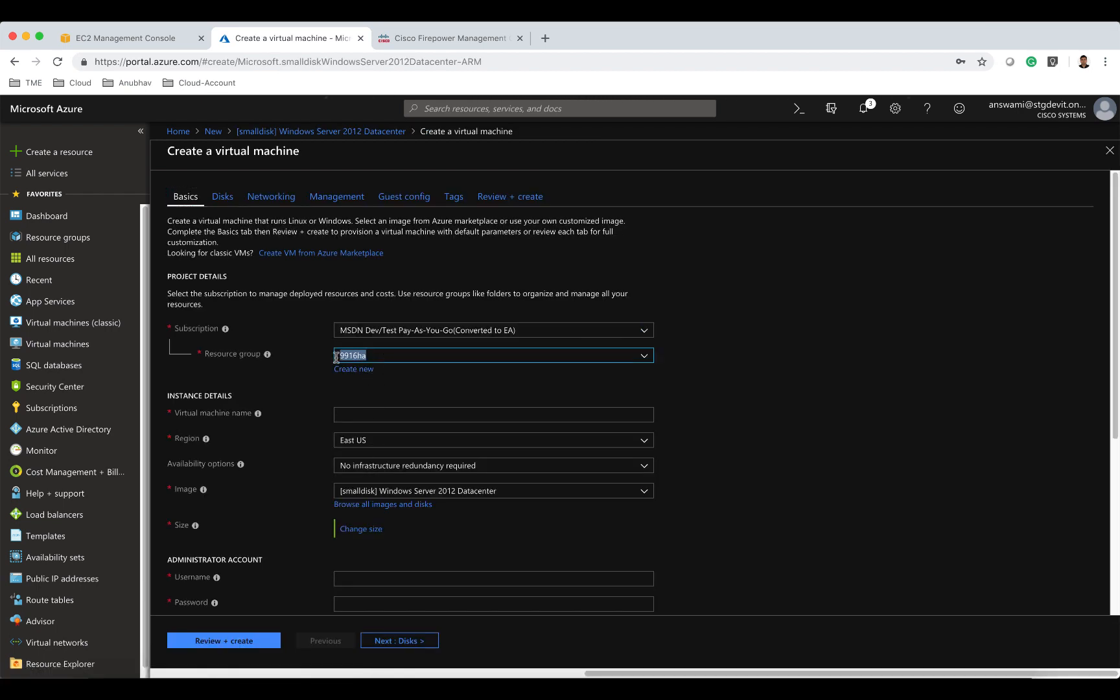
{"action": "type", "text": "answami"}
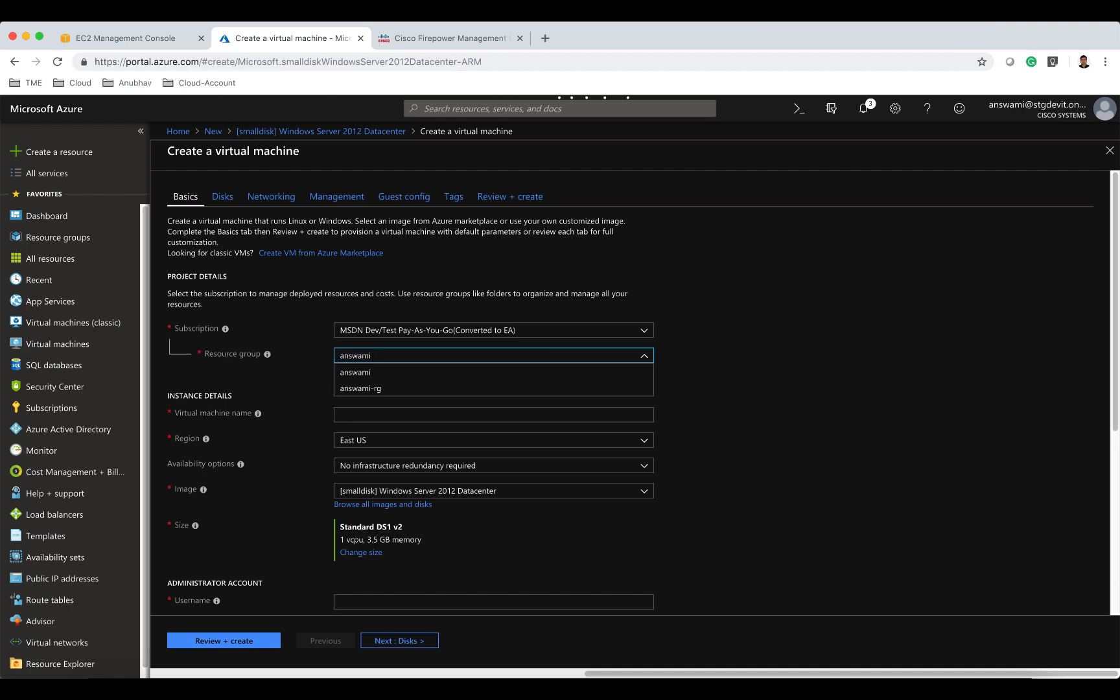
{"action": "key", "text": "Down"}
{"action": "key", "text": "Down"}
{"action": "key", "text": "Return"}
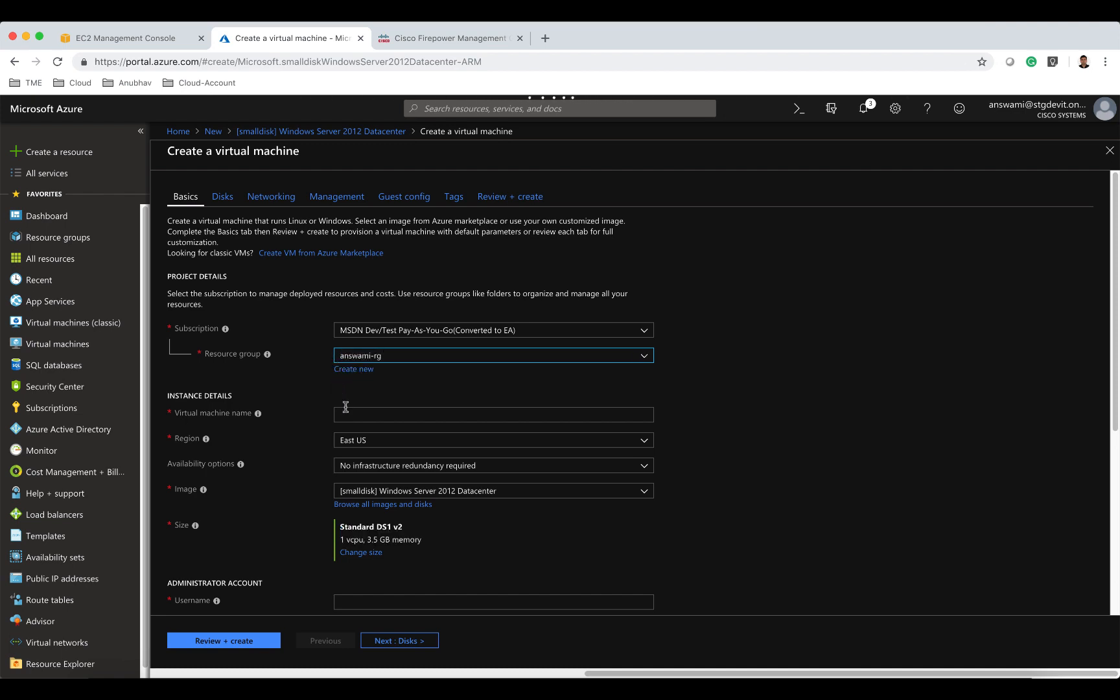
{"action": "left_click", "coordinate": [367, 414]}
{"action": "type", "text": "answami"}
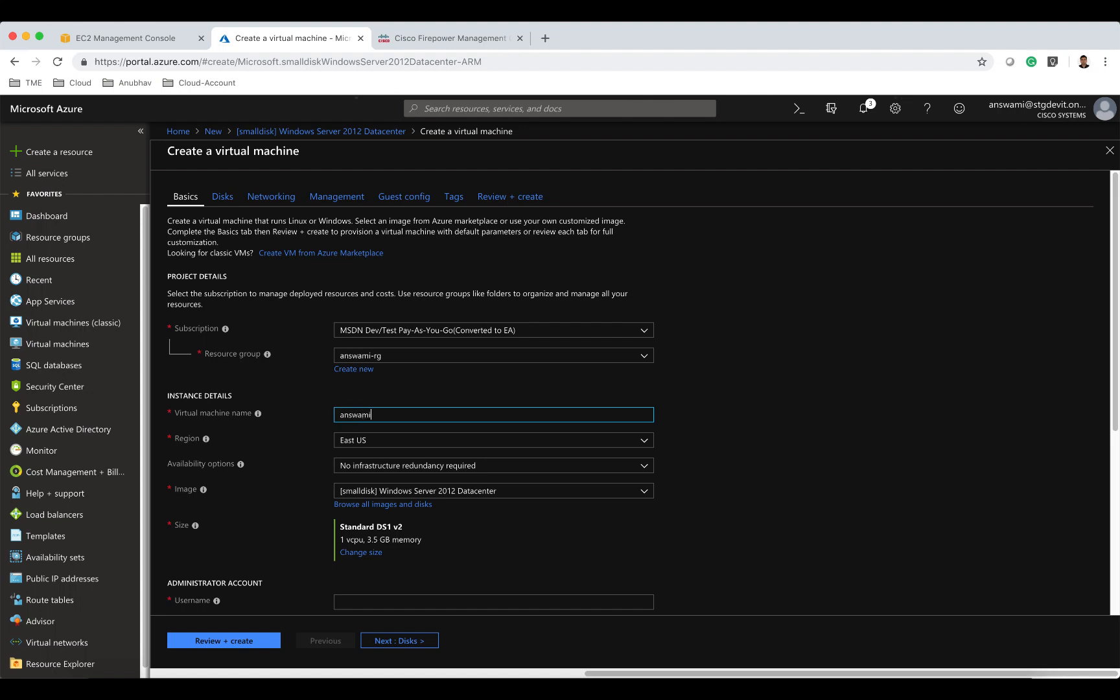
{"action": "type", "text": "ws01"}
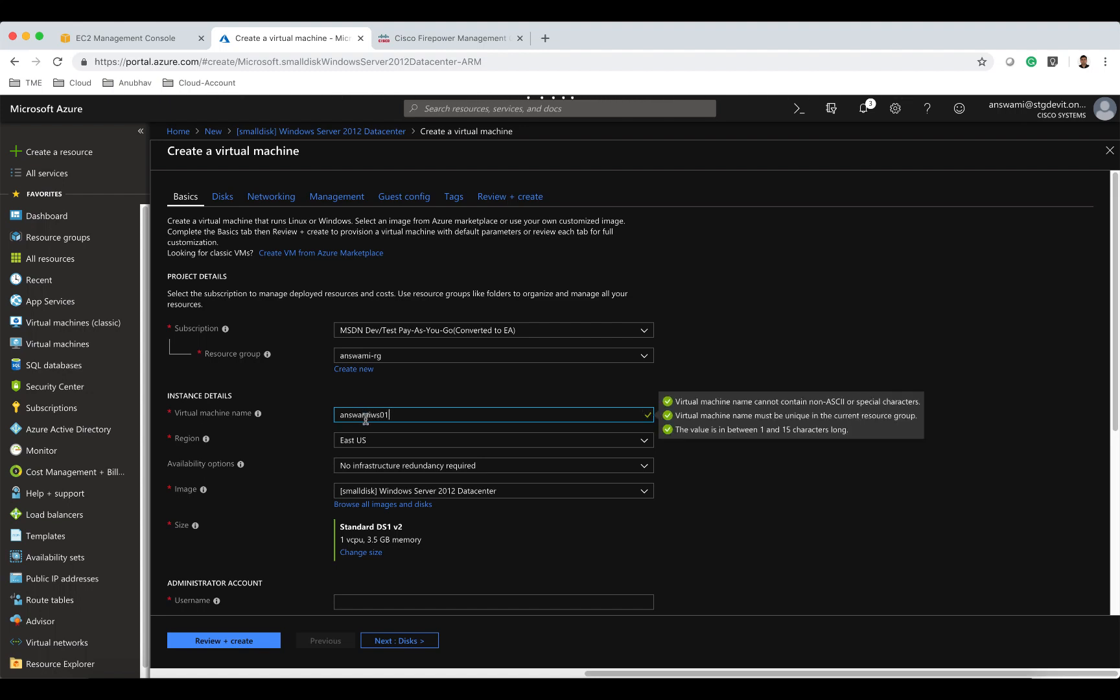
Enter the administrator account username for the virtual machine.
{"action": "scroll", "coordinate": [373, 451], "scroll_direction": "down", "scroll_amount": 2}
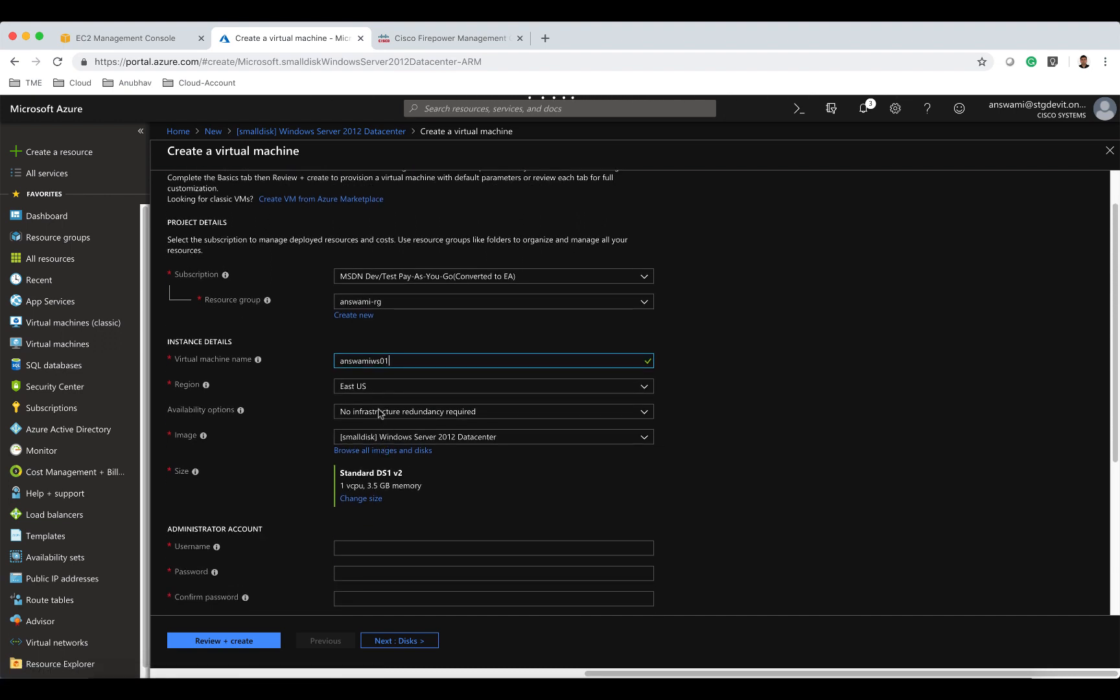
{"action": "scroll", "coordinate": [380, 413], "scroll_direction": "down", "scroll_amount": 1}
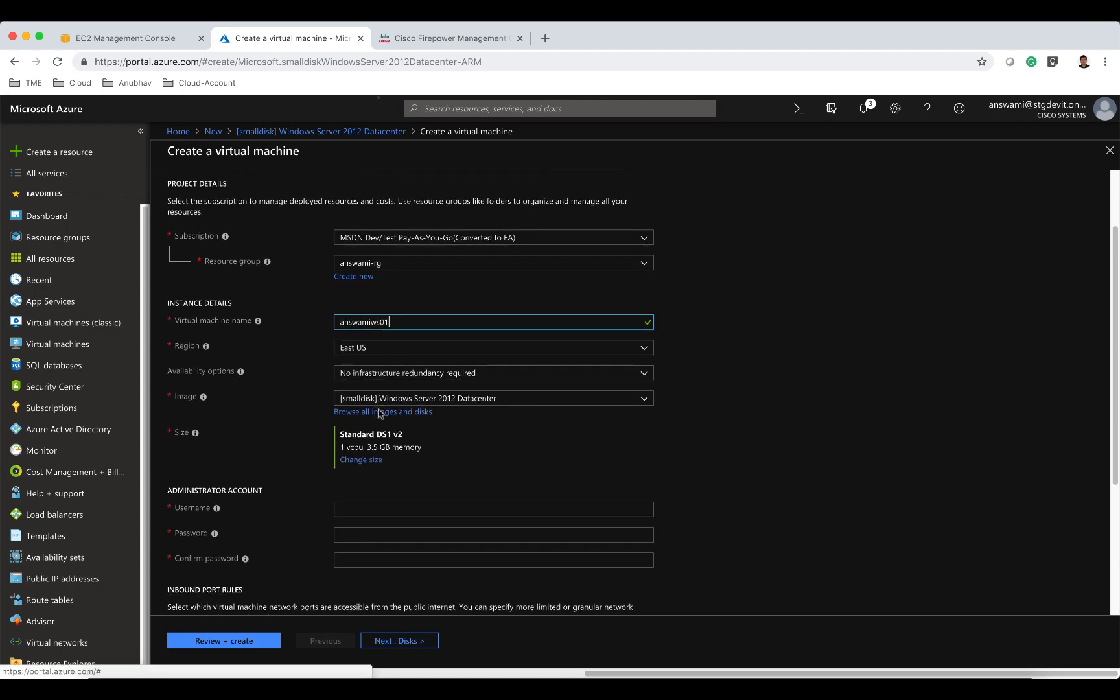
{"action": "scroll", "coordinate": [380, 413], "scroll_direction": "down", "scroll_amount": 3}
{"action": "left_click", "coordinate": [374, 401]}
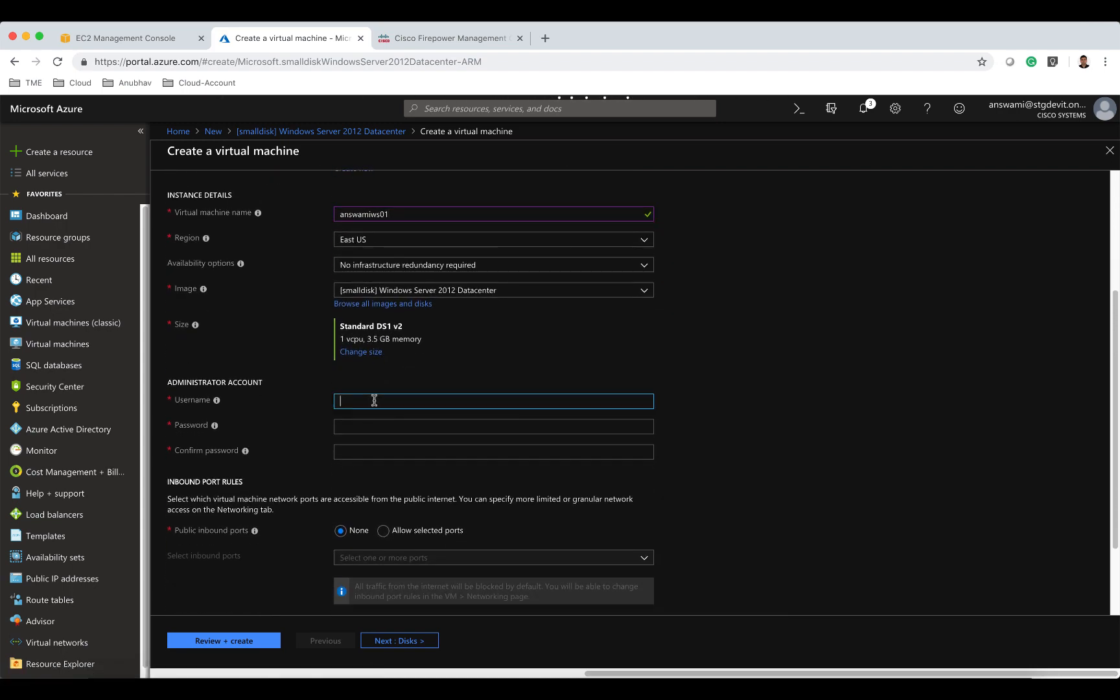
{"action": "type", "text": "answamiadmin"}
{"action": "key", "text": "Tab"}
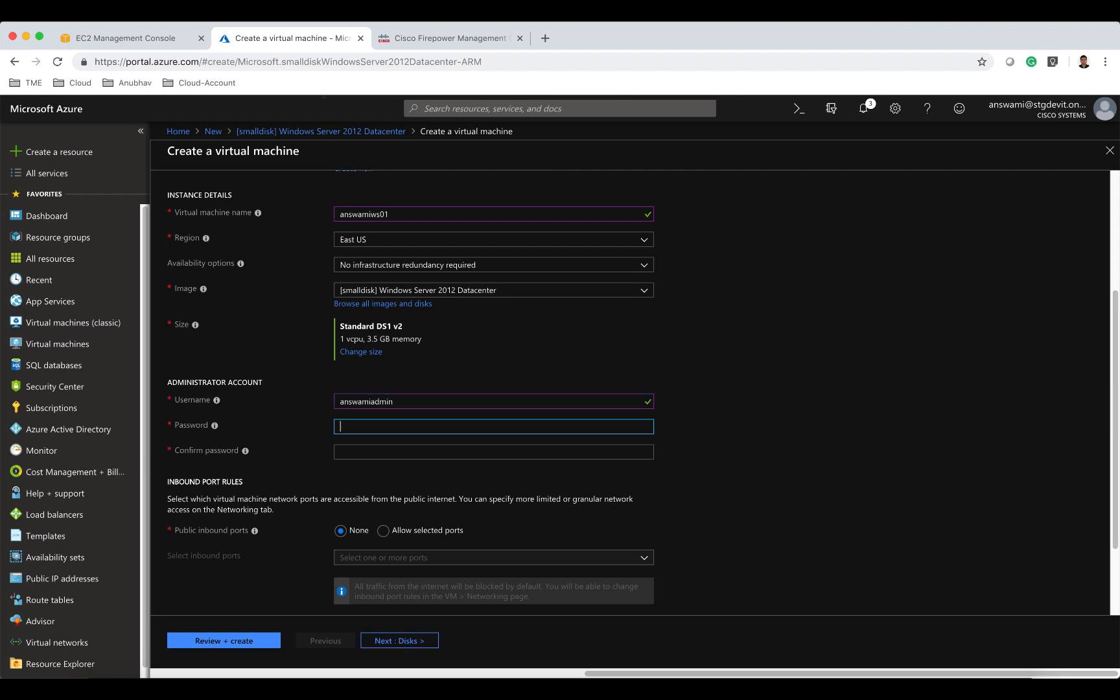
Enter and confirm the administrator account password.
{"action": "type", "text": "••••••••••••"}
{"action": "key", "text": "Tab"}
{"action": "type", "text": "•••••"}
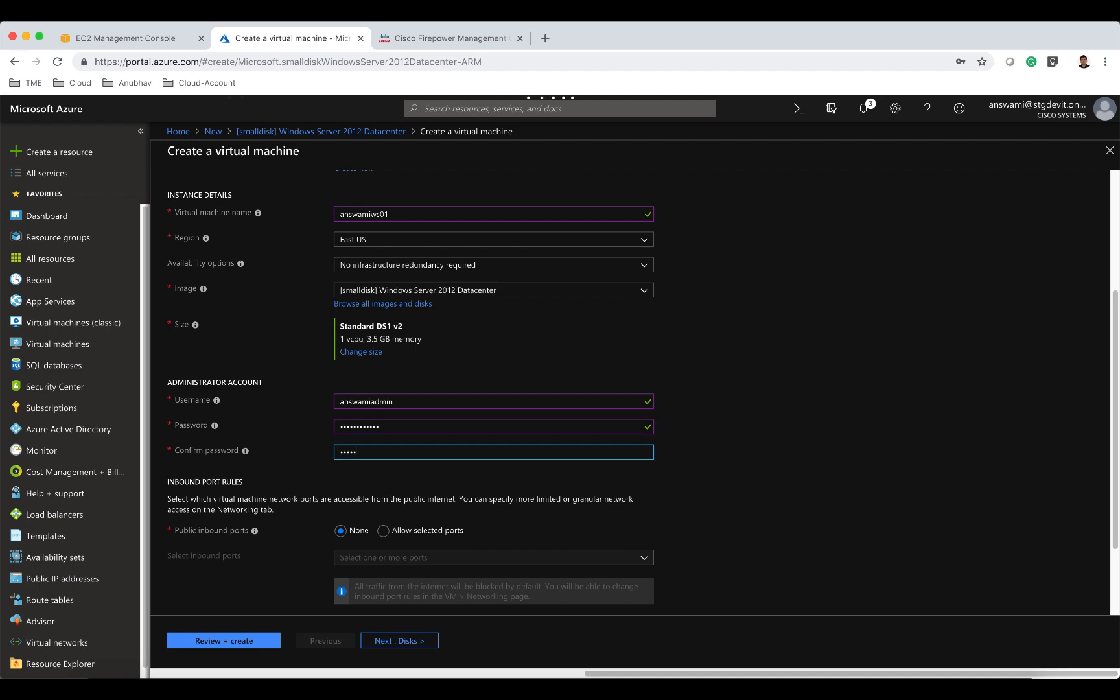
{"action": "type", "text": "••••••••••••"}
{"action": "key", "text": "Tab"}
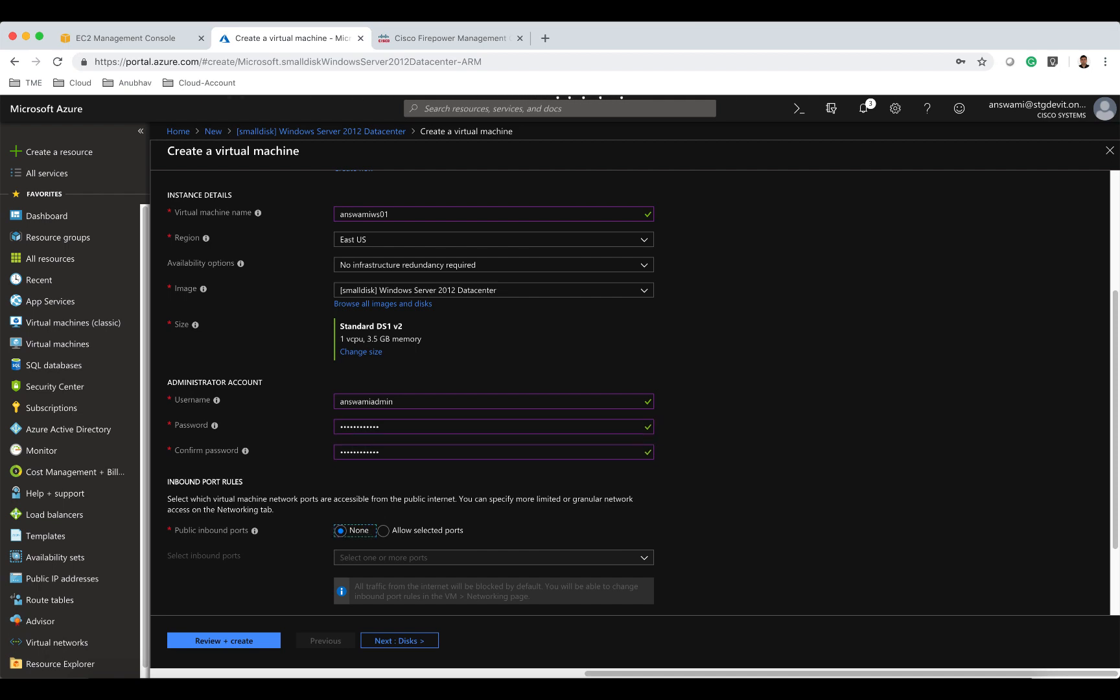
Allow selected public inbound ports HTTP (80), HTTPS (443), SSH (22) and RDP (3389).
{"action": "scroll", "coordinate": [480, 428], "scroll_direction": "down", "scroll_amount": 3}
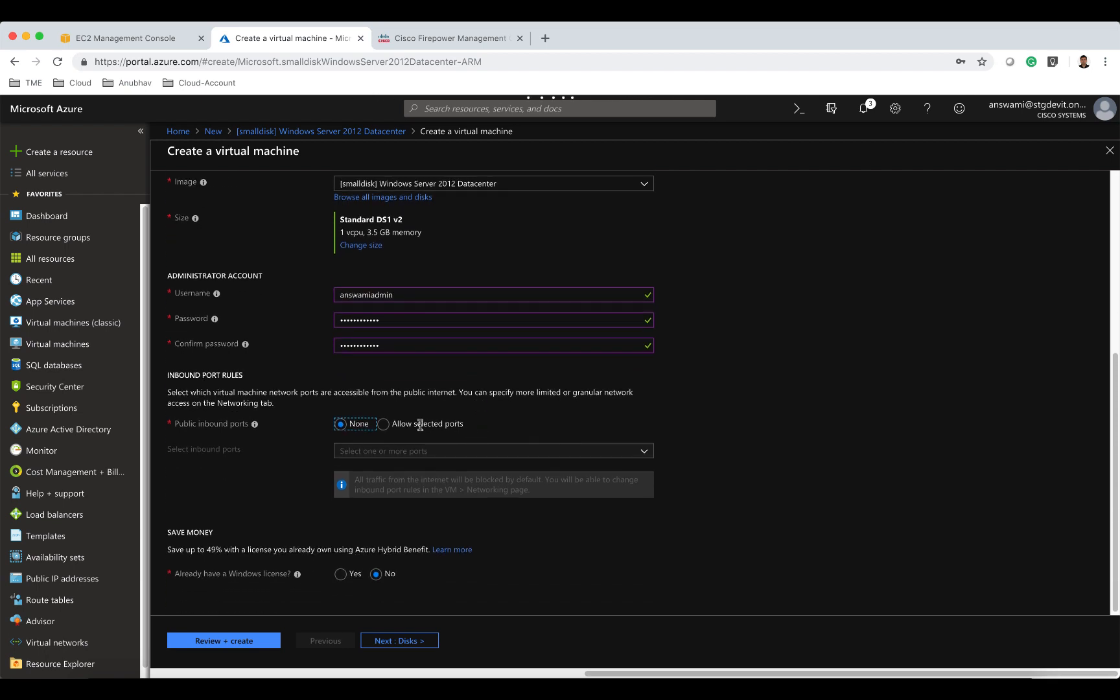
{"action": "left_click", "coordinate": [383, 424]}
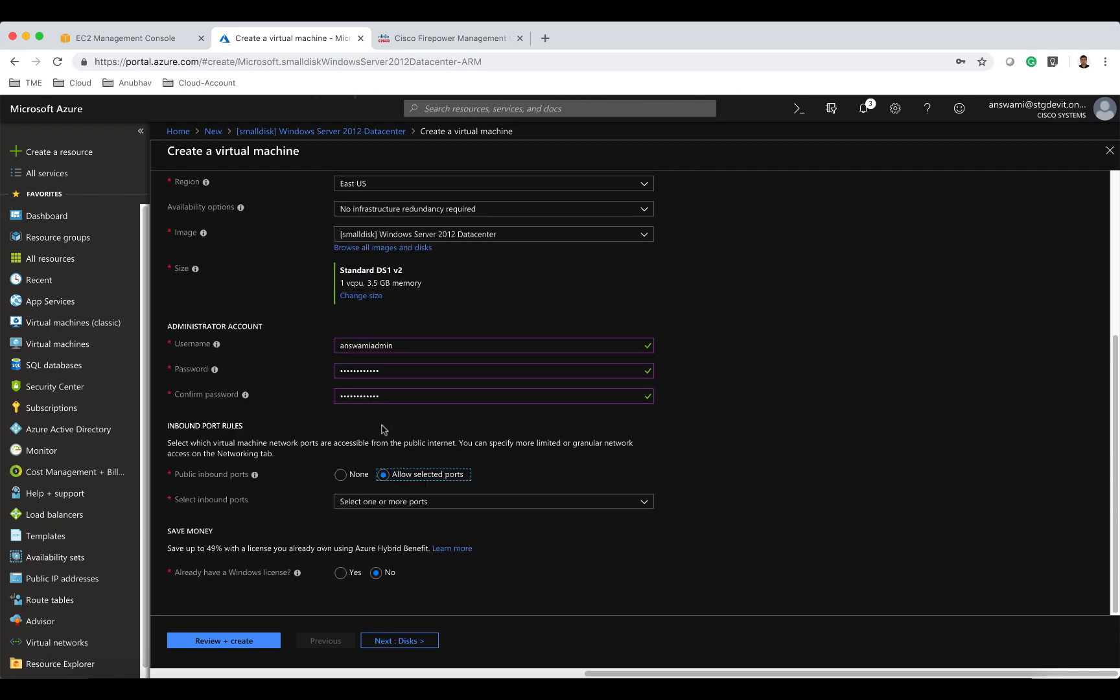
{"action": "left_click", "coordinate": [394, 502]}
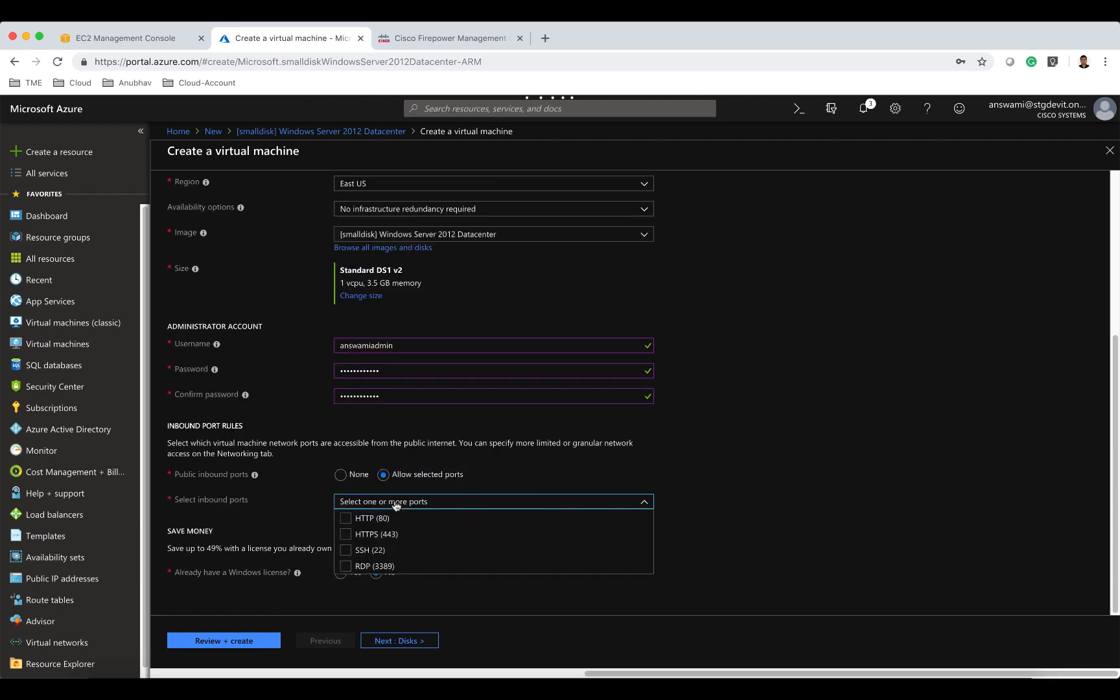
{"action": "left_click", "coordinate": [346, 518]}
{"action": "left_click", "coordinate": [354, 509]}
{"action": "left_click", "coordinate": [345, 535]}
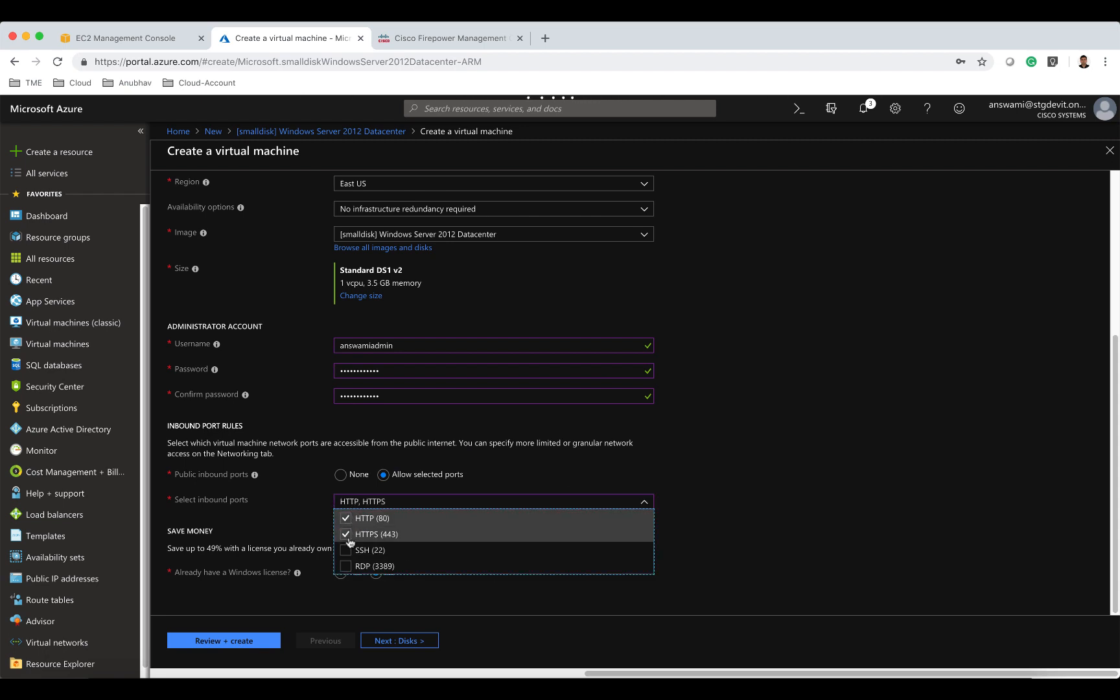
{"action": "left_click", "coordinate": [346, 550]}
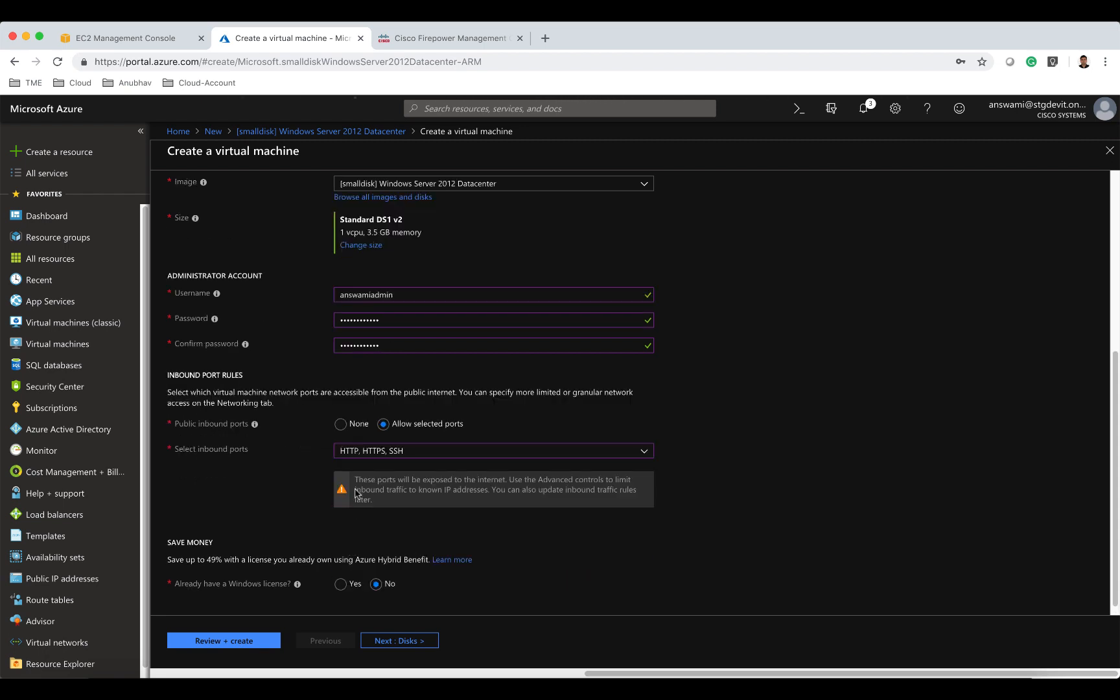
{"action": "left_click", "coordinate": [349, 453]}
{"action": "left_click", "coordinate": [345, 516]}
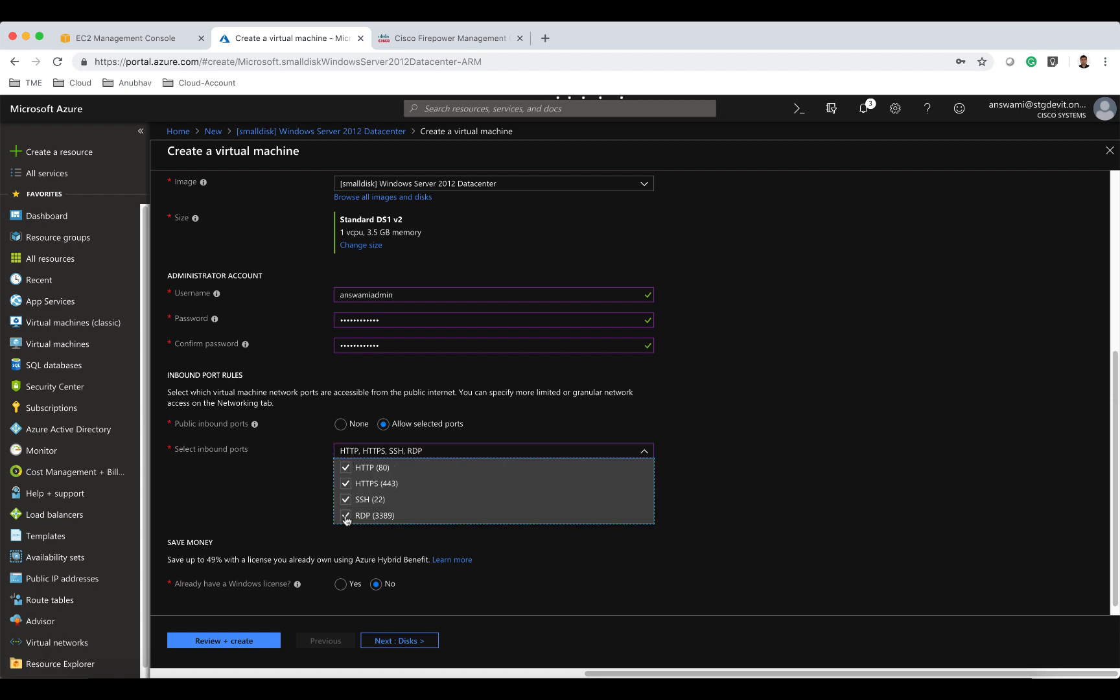
{"action": "left_click", "coordinate": [510, 548]}
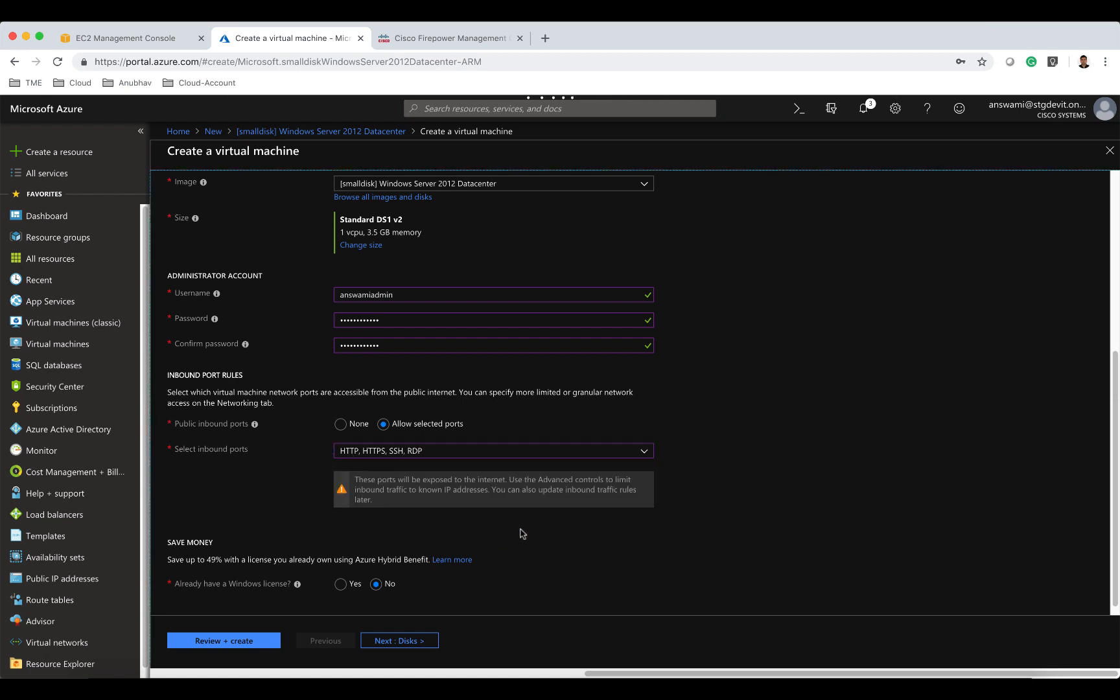
Set the OS disk type to Standard SSD and move on to the networking settings.
{"action": "scroll", "coordinate": [524, 532], "scroll_direction": "down", "scroll_amount": 1}
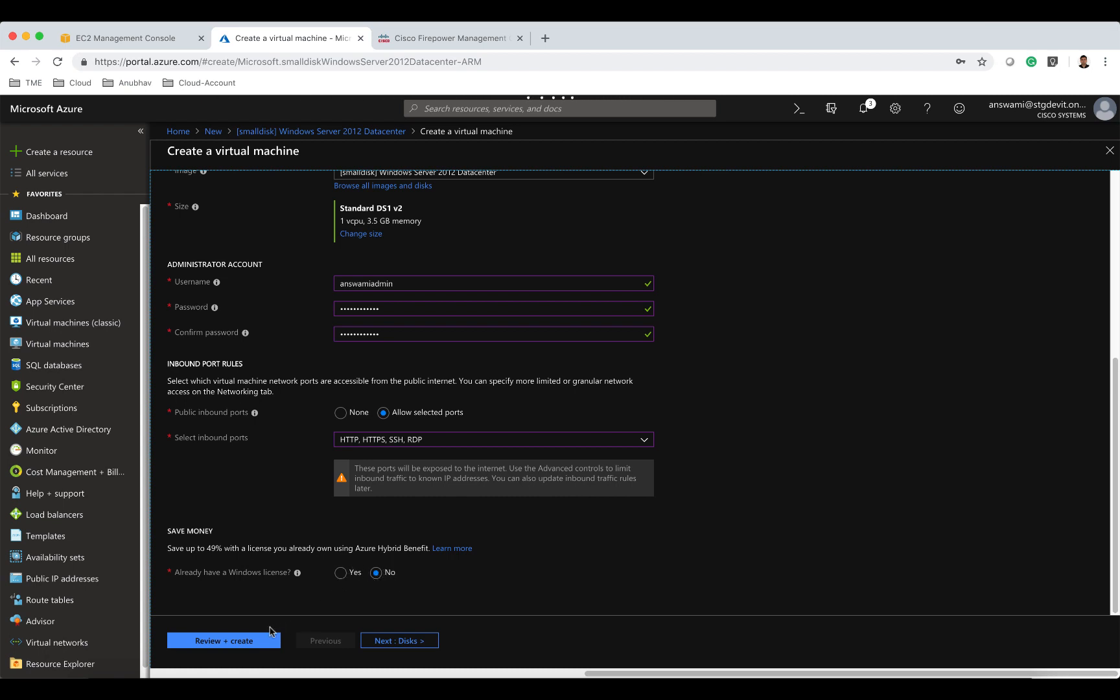
{"action": "left_click", "coordinate": [400, 641]}
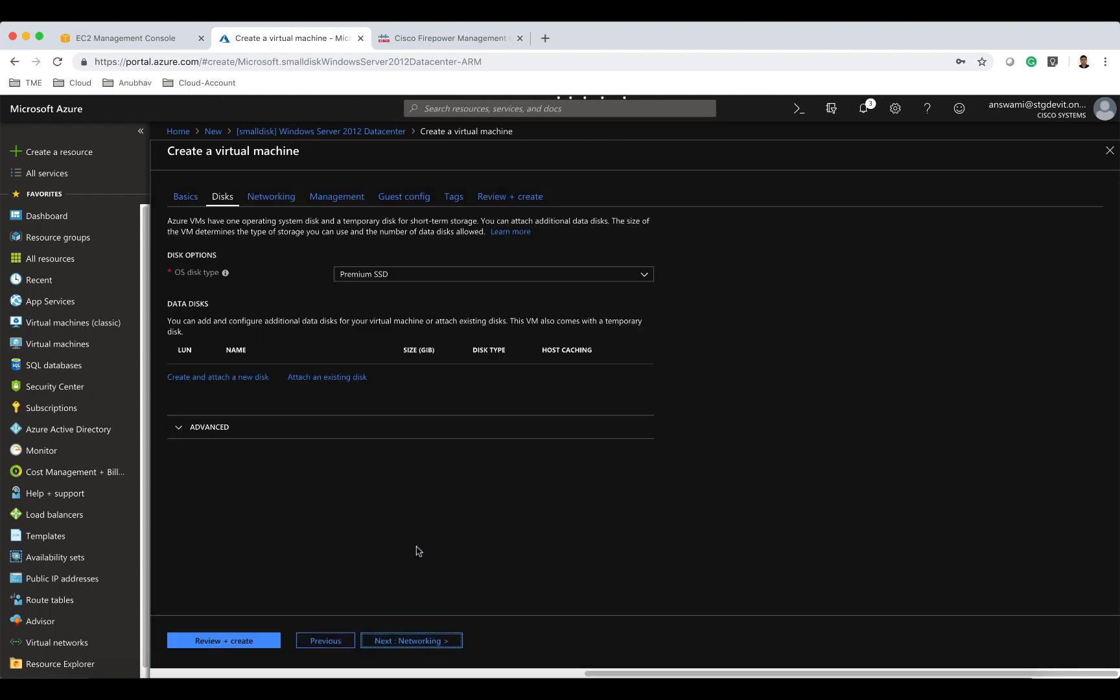
{"action": "left_click", "coordinate": [394, 278]}
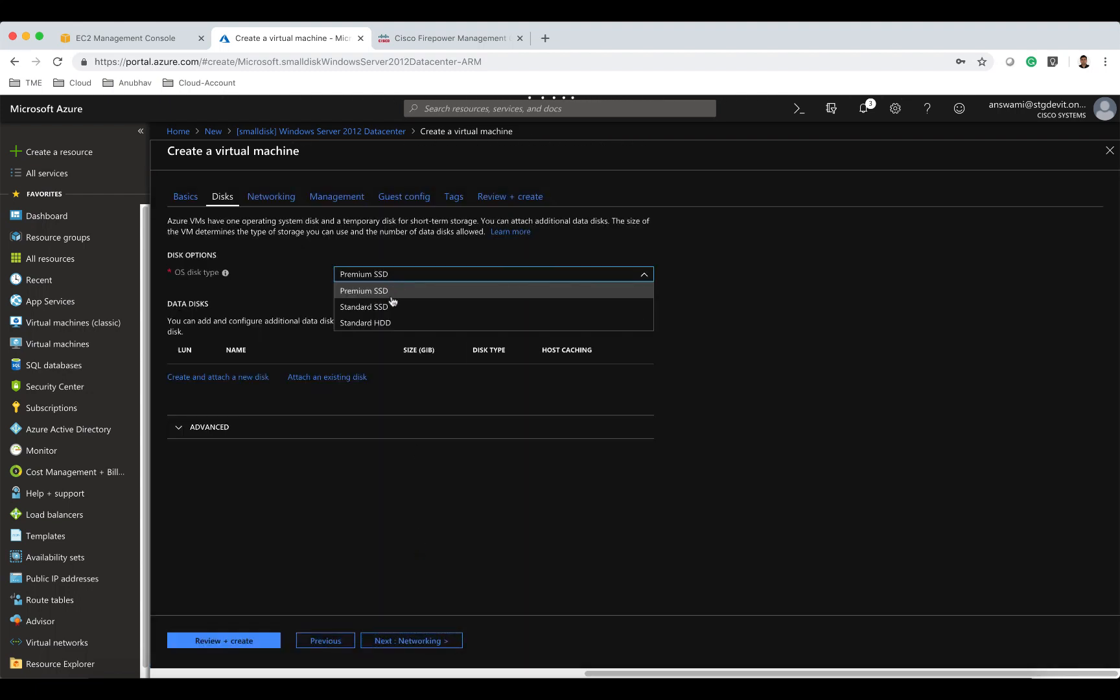
{"action": "left_click", "coordinate": [392, 308]}
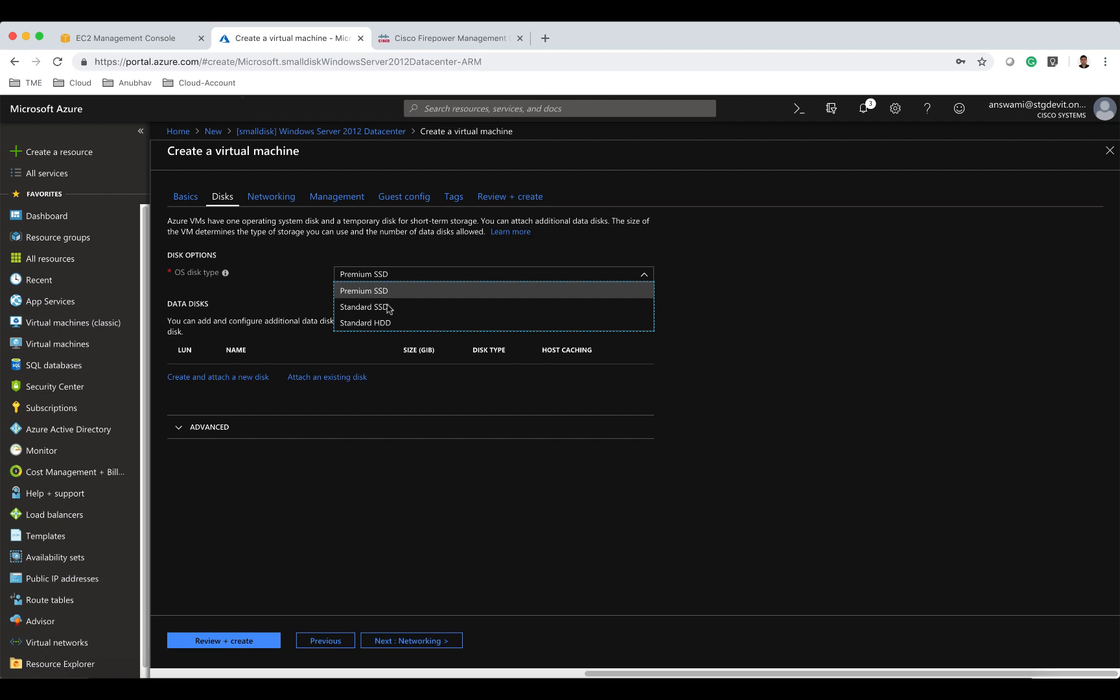
{"action": "left_click", "coordinate": [392, 308]}
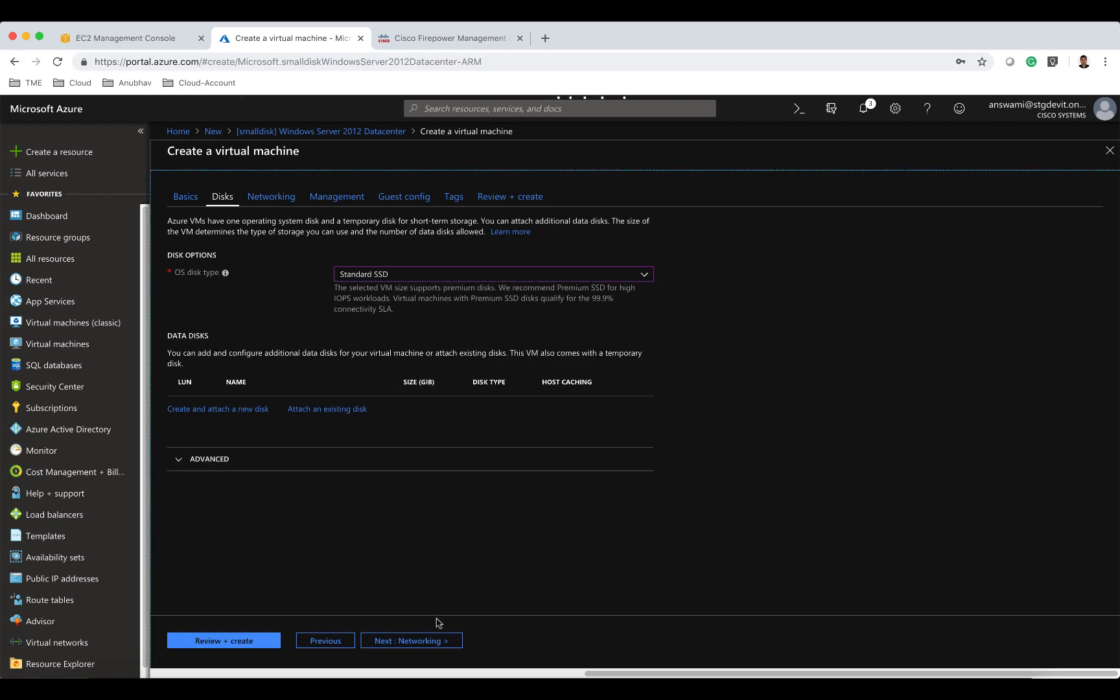
{"action": "left_click", "coordinate": [439, 640]}
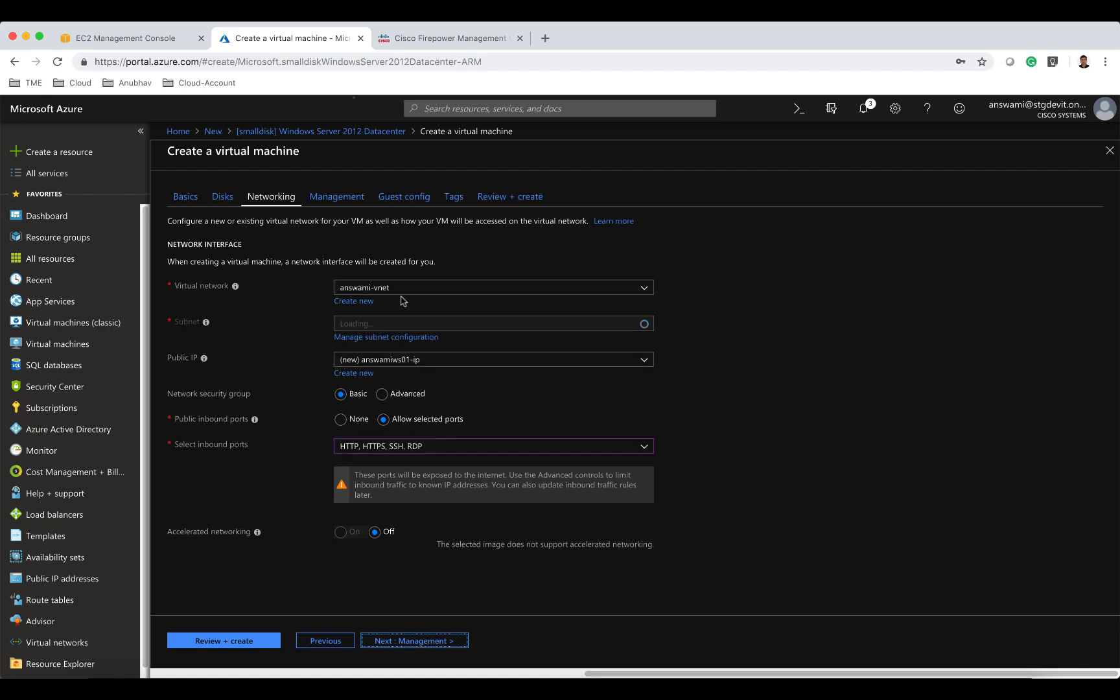
Place the VM on the web (10.82.4.0/24) subnet and continue to the management settings.
{"action": "left_click", "coordinate": [412, 325]}
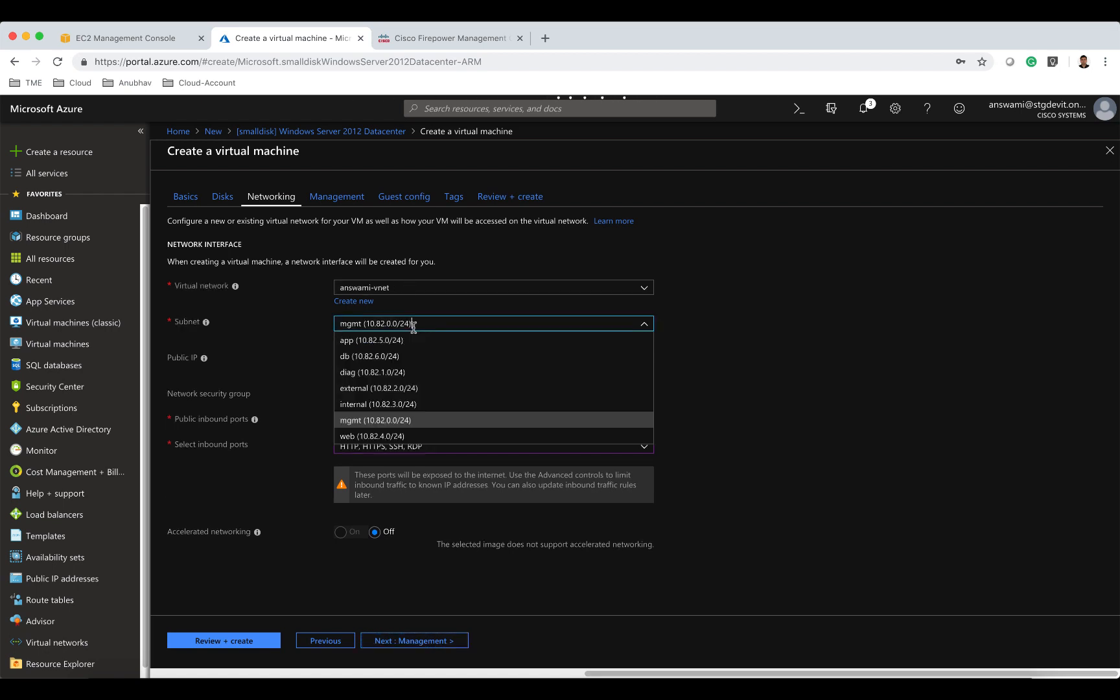
{"action": "left_click", "coordinate": [401, 437]}
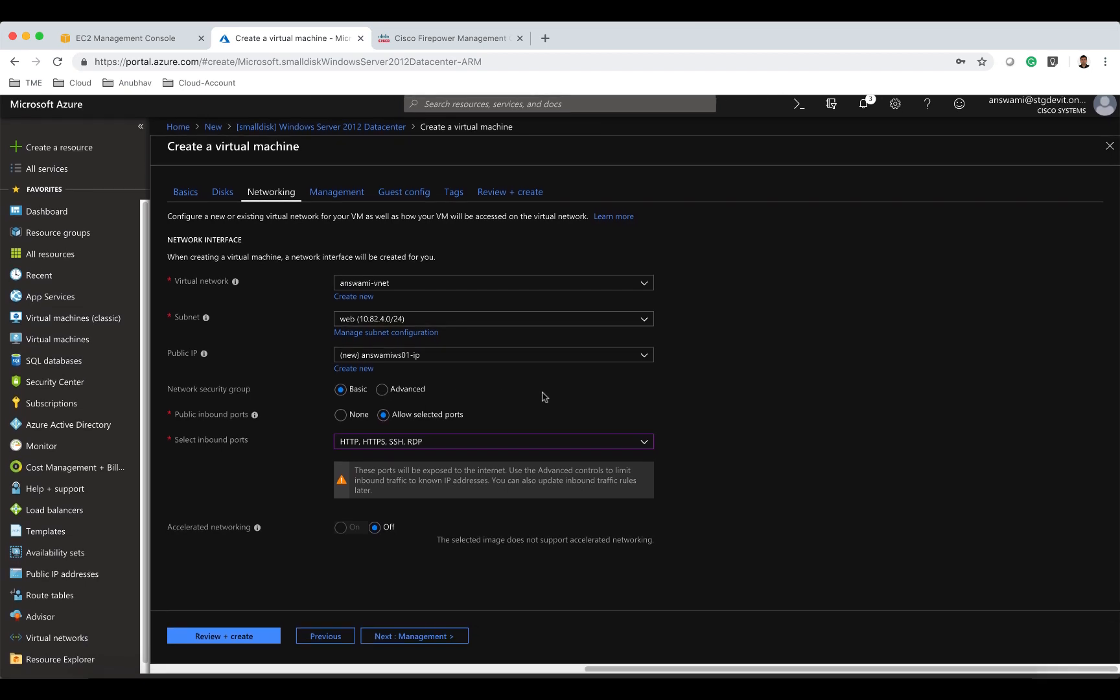
{"action": "left_click", "coordinate": [441, 641]}
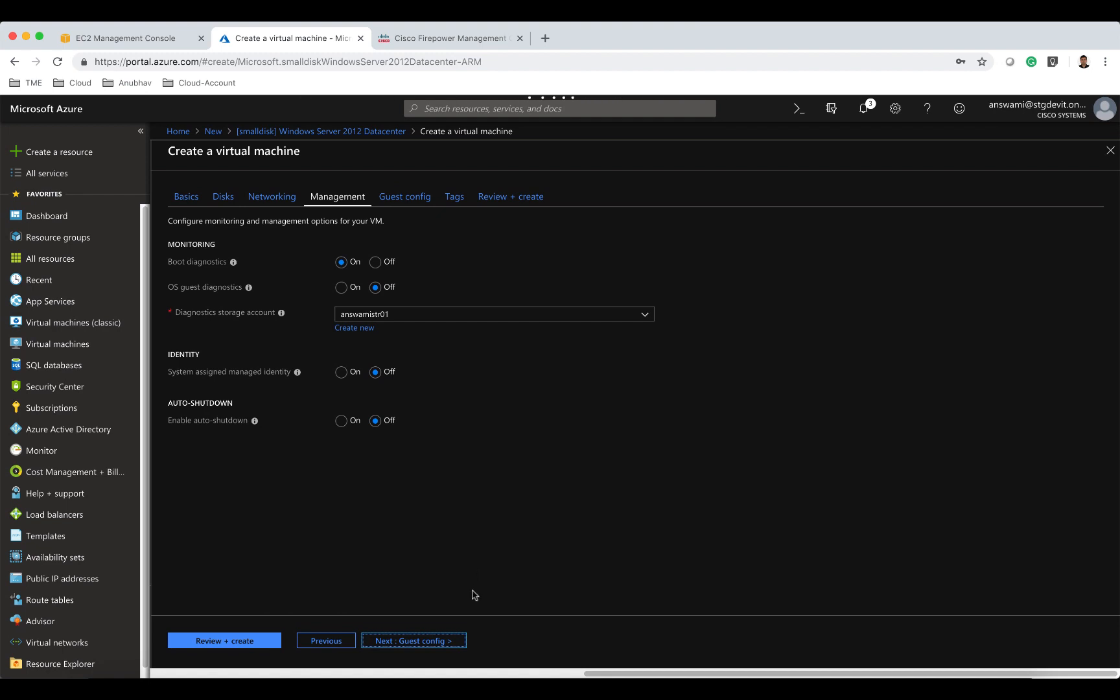
Skip through the Management, Guest config and Tags pages to review, then create the virtual machine.
{"action": "left_click", "coordinate": [457, 642]}
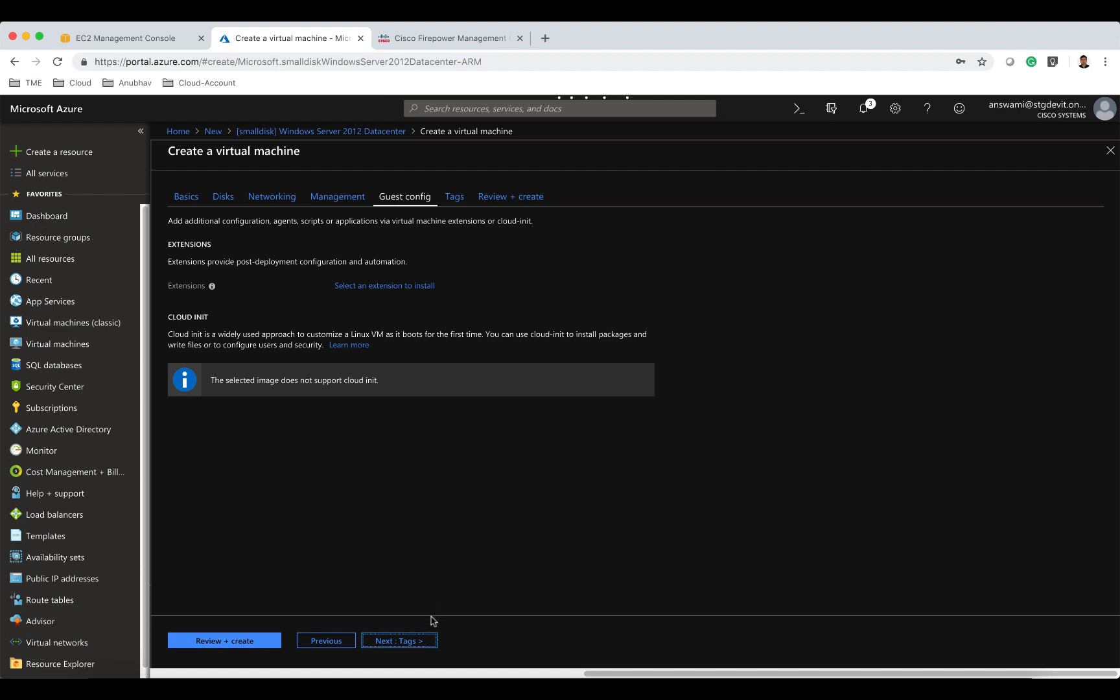
{"action": "left_click", "coordinate": [424, 641]}
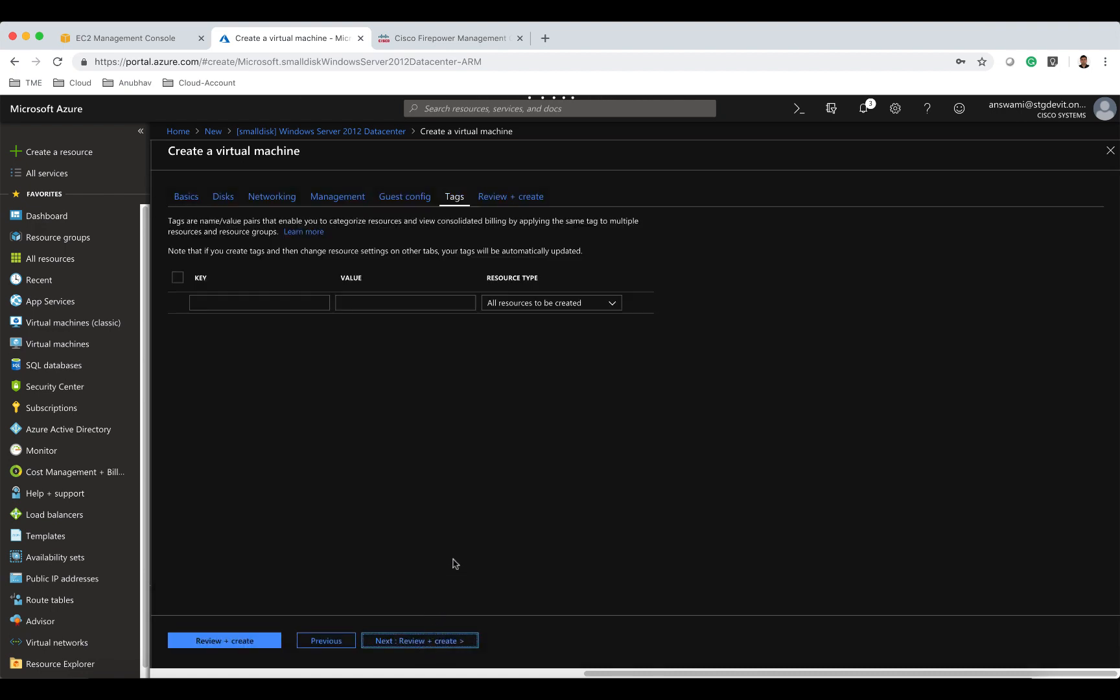
{"action": "left_click", "coordinate": [438, 642]}
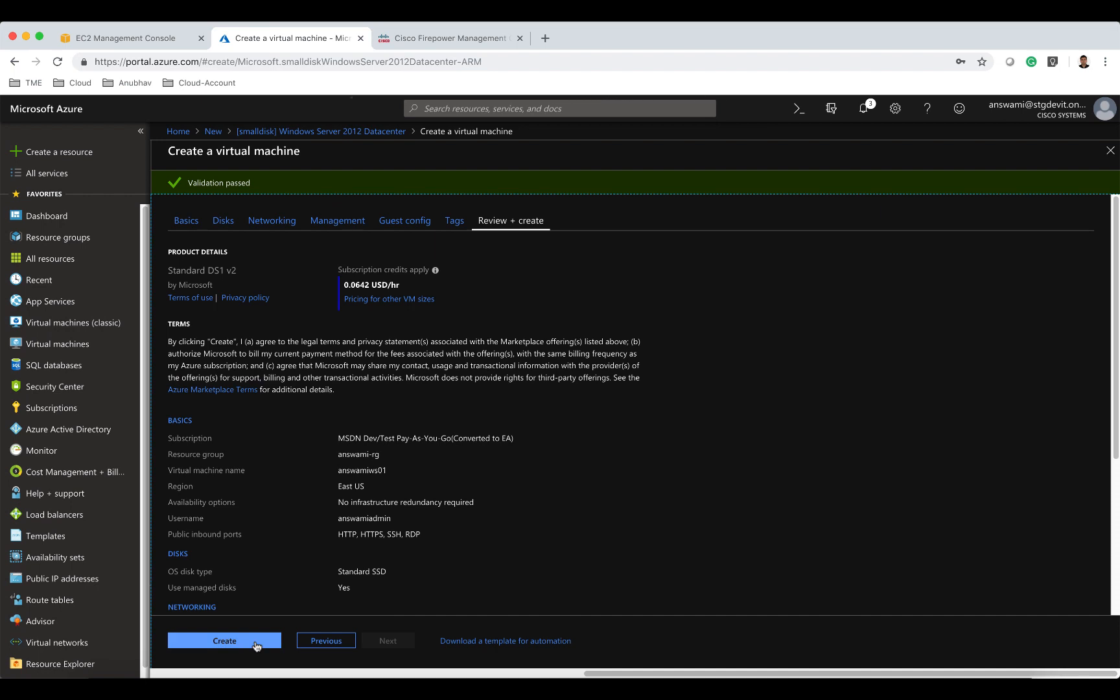
{"action": "left_click", "coordinate": [256, 643]}
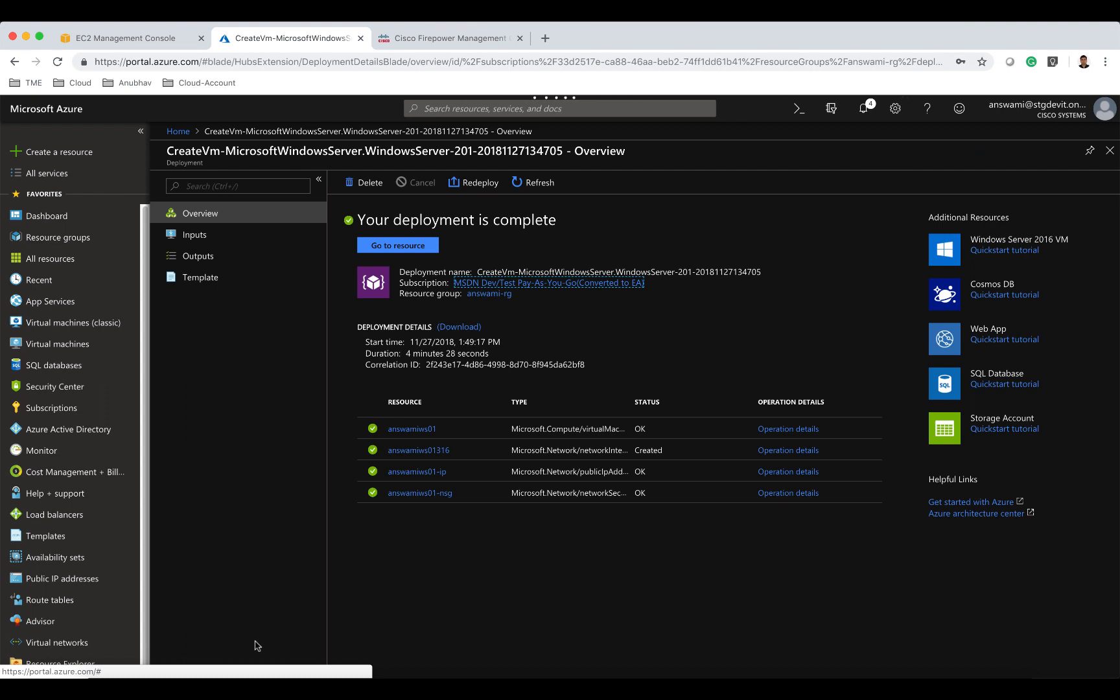
Open the answami-rg resource group from the dashboard and filter its resources by ngfw.
{"action": "left_click", "coordinate": [184, 133]}
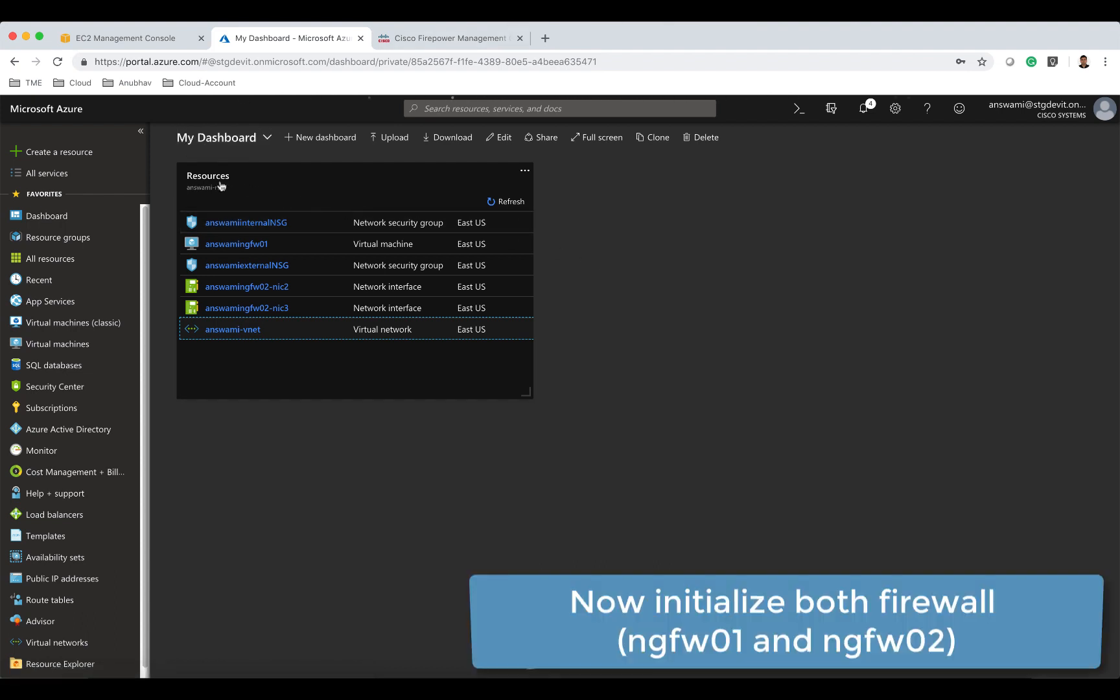
{"action": "left_click", "coordinate": [221, 186]}
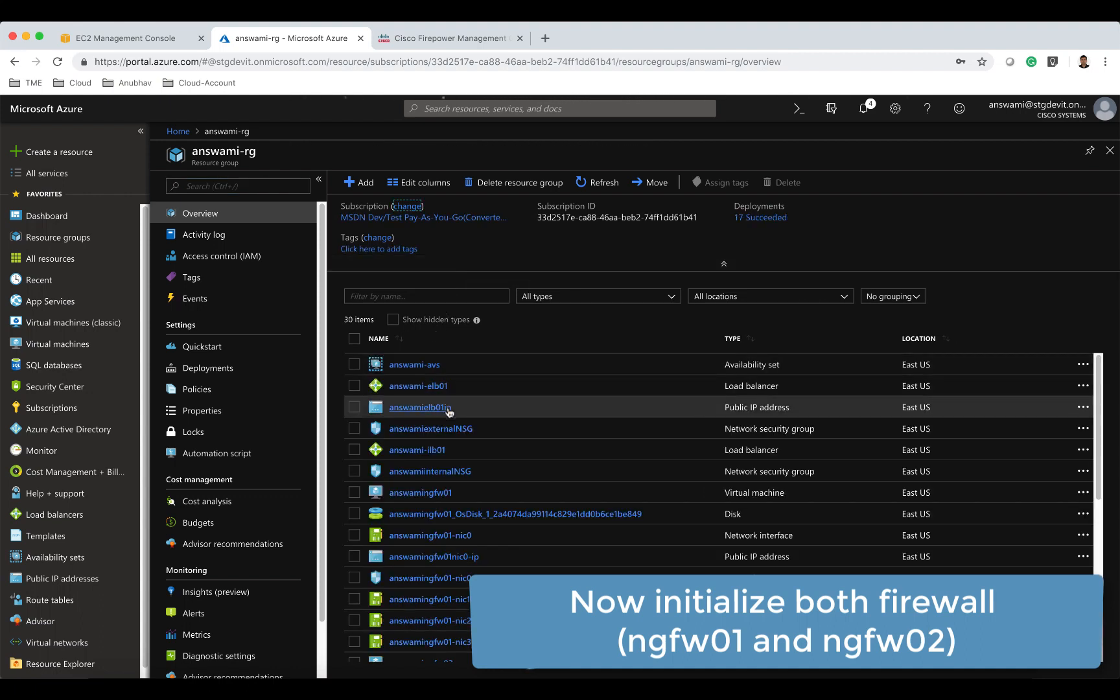
{"action": "left_click", "coordinate": [441, 299]}
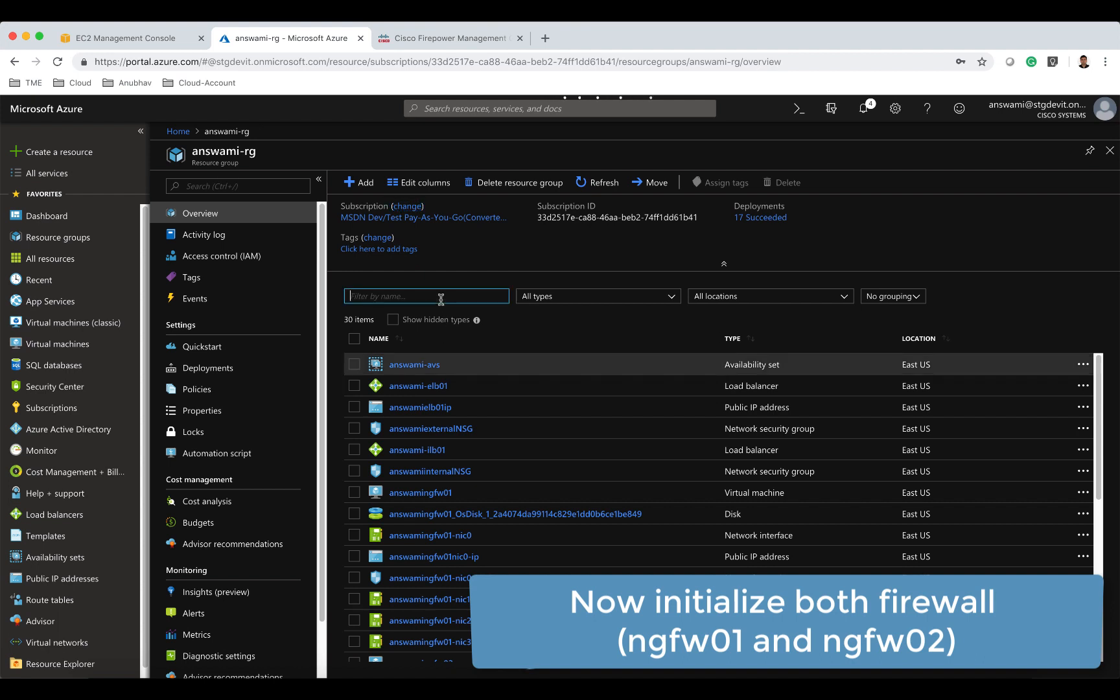
{"action": "type", "text": "ngfwv"}
{"action": "key", "text": "BackSpace"}
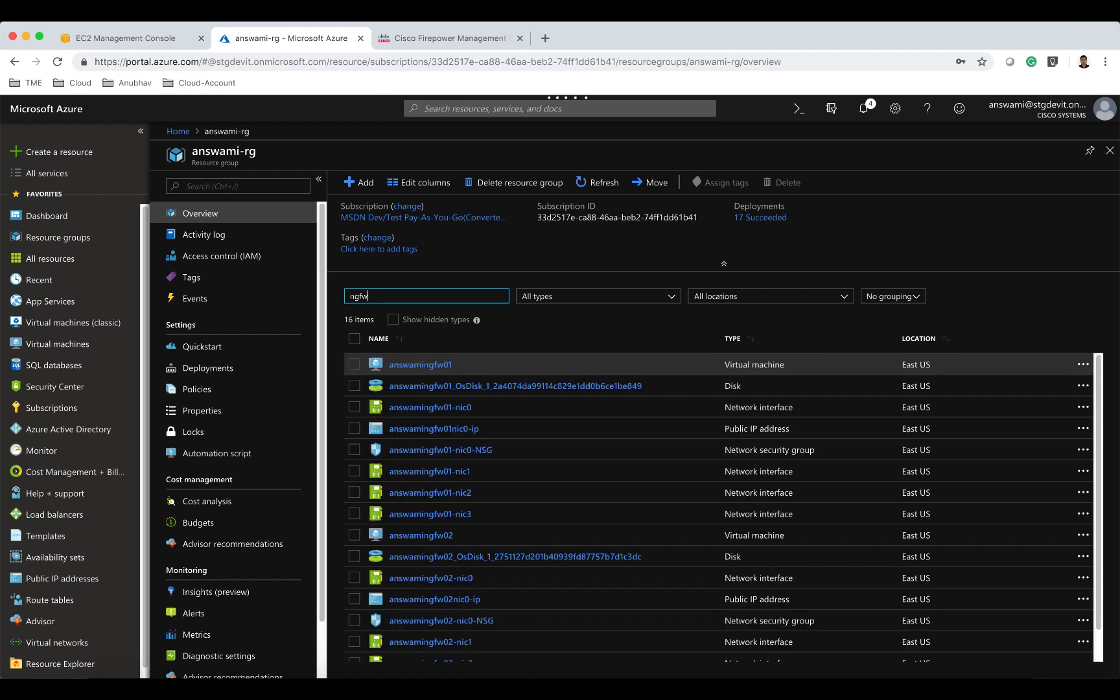
Open answamingfw01's networking page and copy its management interface public IP address.
{"action": "left_click", "coordinate": [439, 365]}
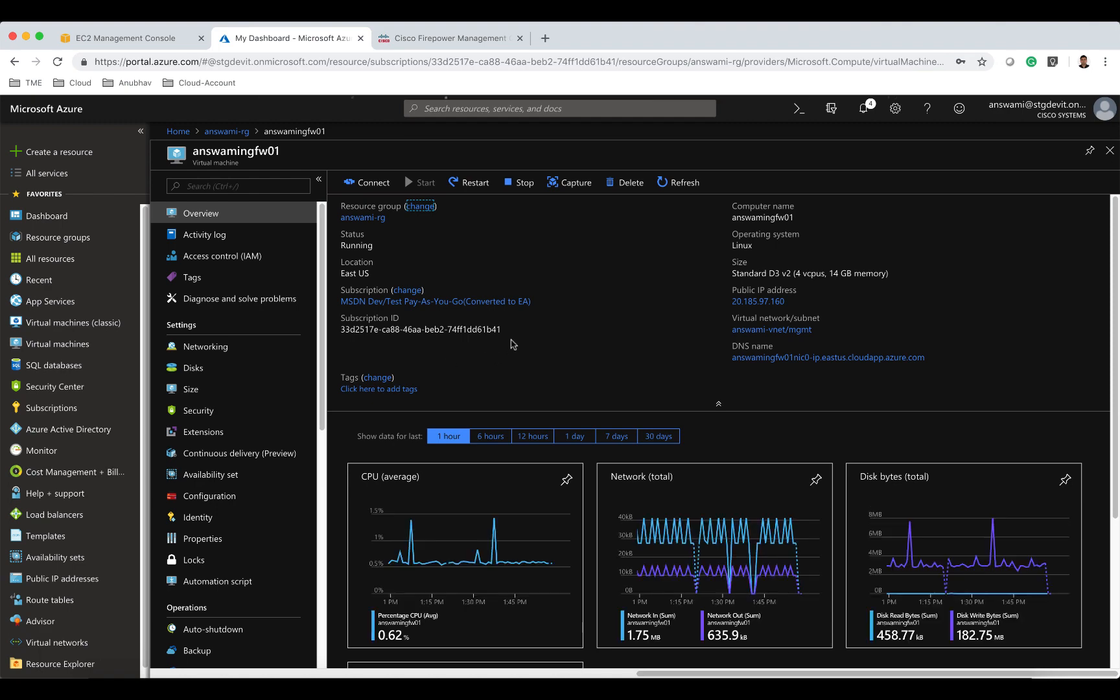
{"action": "left_click", "coordinate": [234, 348]}
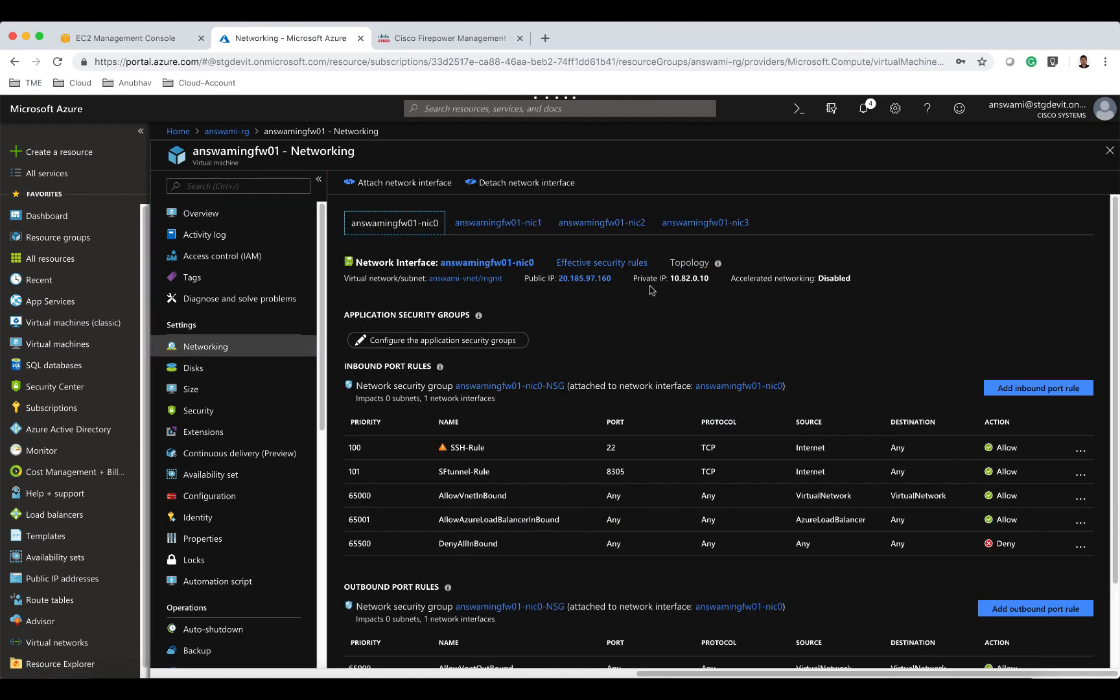
{"action": "left_click_drag", "start_coordinate": [612, 280], "coordinate": [558, 280]}
{"action": "key", "text": "super+c"}
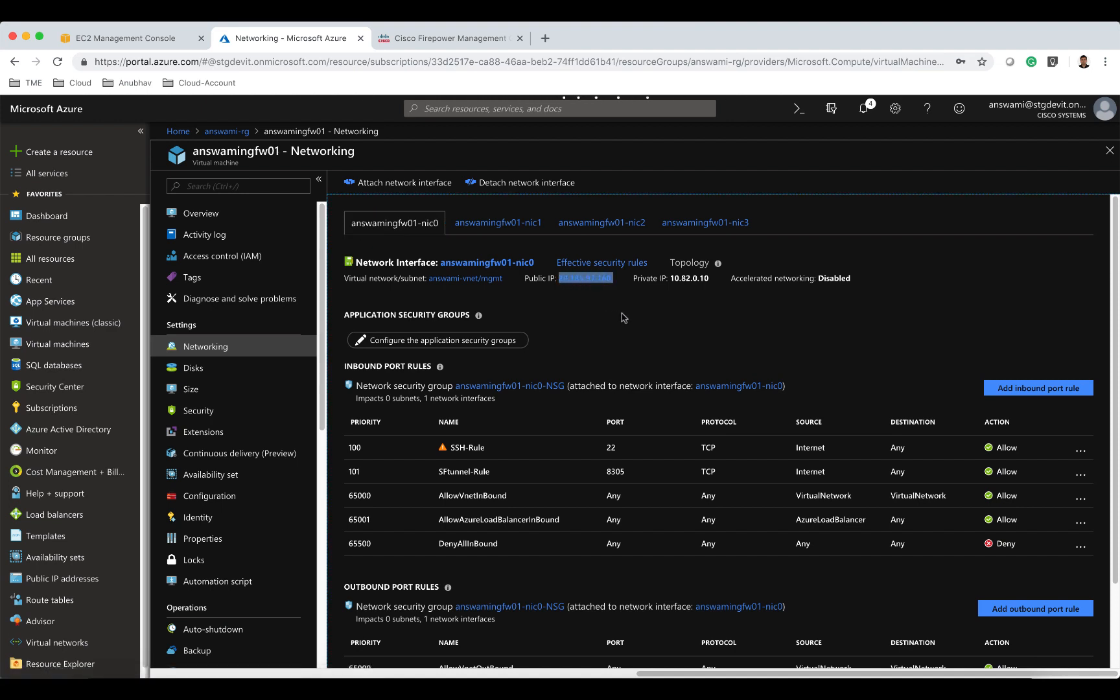
Open a terminal and SSH as admin to the firewall's public IP 20.185.97.160.
{"action": "left_click", "coordinate": [923, 686]}
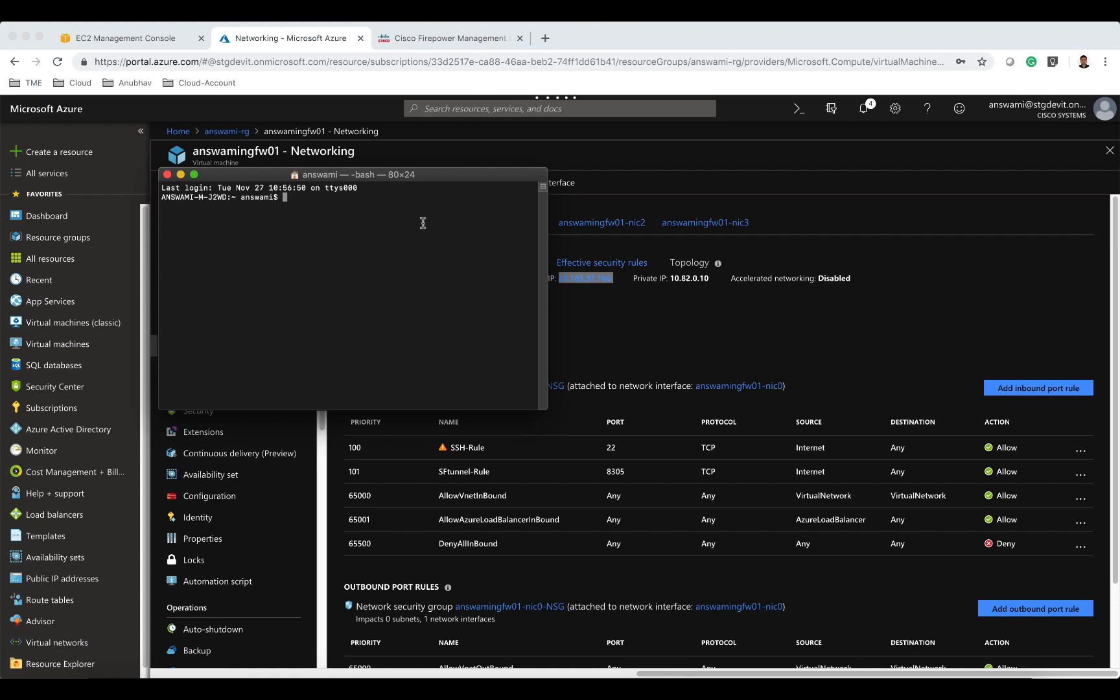
{"action": "type", "text": "ami$ ssh admin@"}
{"action": "key", "text": "super+v"}
{"action": "key", "text": "Return"}
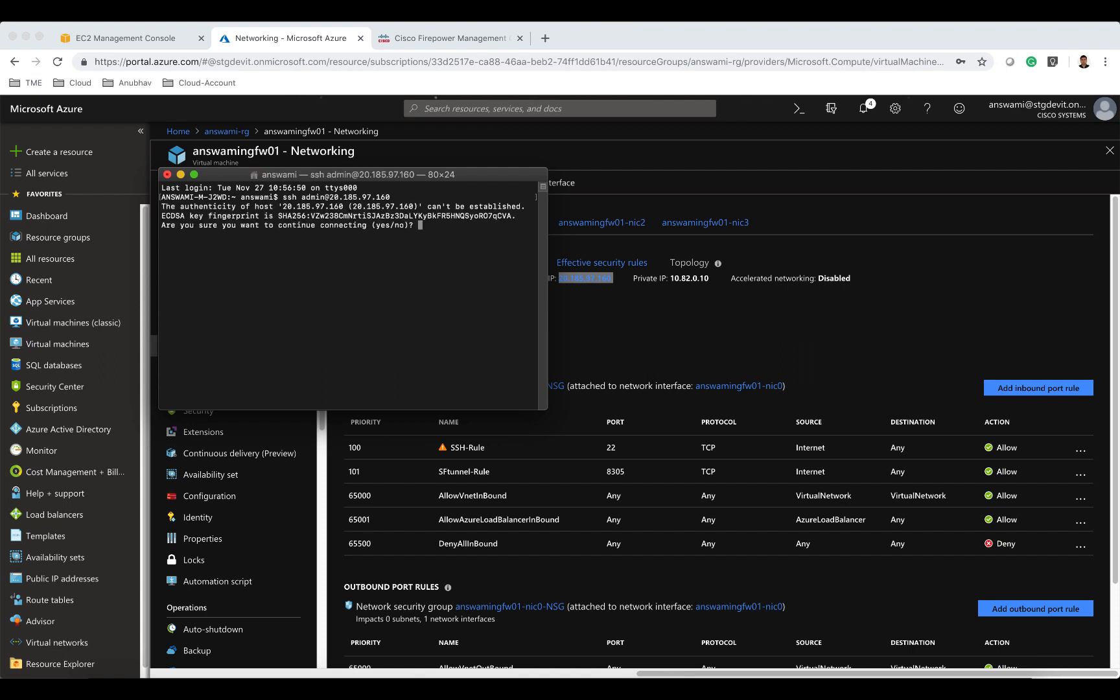
Accept the host key, log in with the admin password, then enter and confirm a new admin password.
{"action": "type", "text": "yes"}
{"action": "key", "text": "Return"}
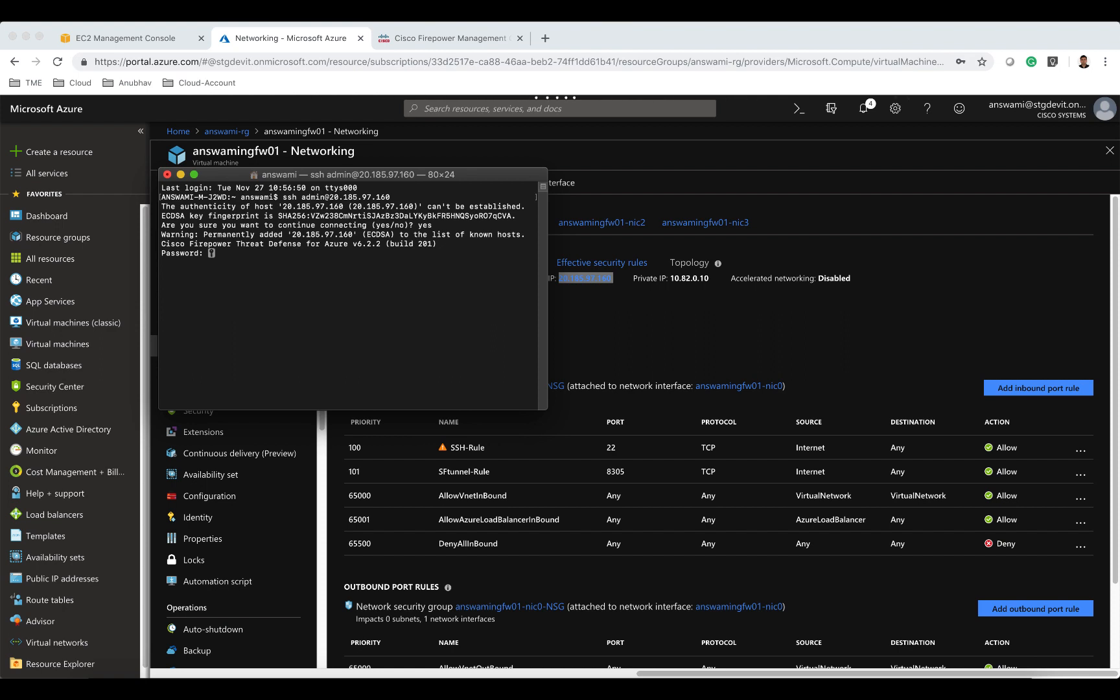
{"action": "key", "text": "Return"}
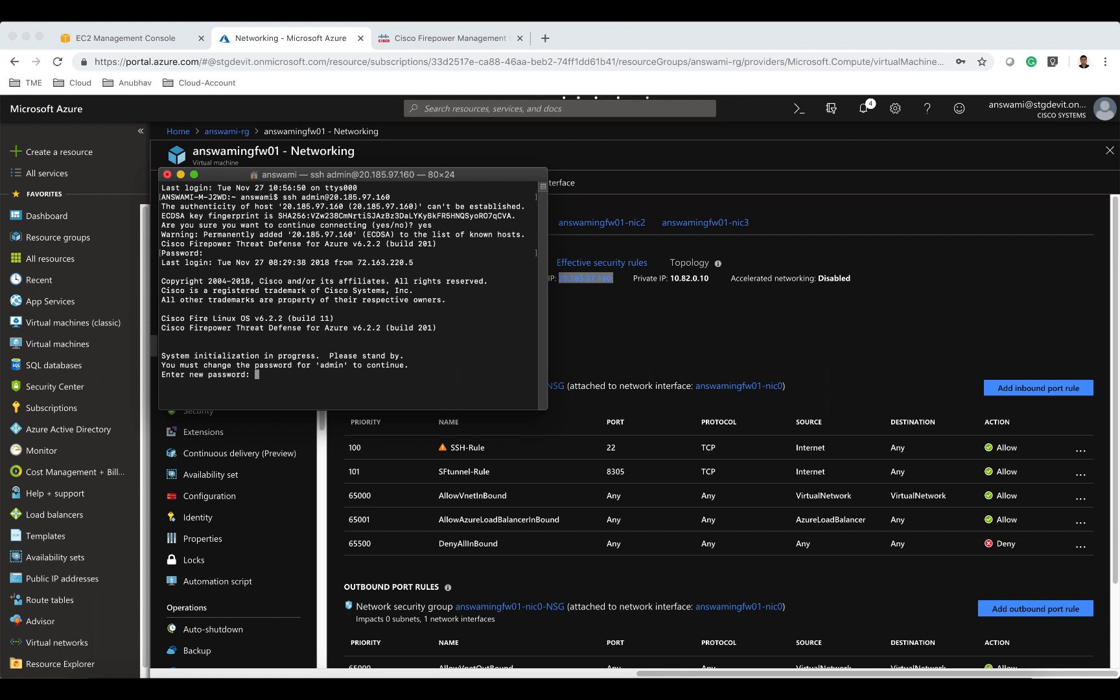
{"action": "key", "text": "Return"}
{"action": "key", "text": "Return"}
Accept the default initial network settings: IPv4 manual, management IP 10.82.0.10, netmask 255.255.255.0, gateway 10.82.0.1, hostname, DNS and search domains.
{"action": "key", "text": "Return"}
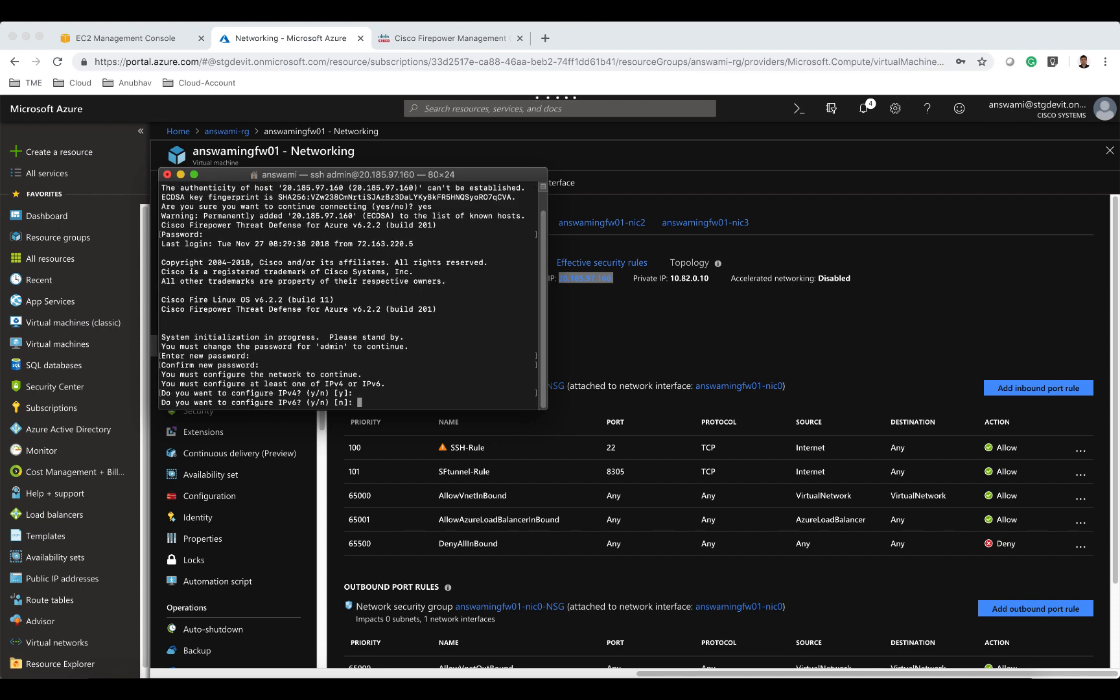
{"action": "key", "text": "Return"}
{"action": "key", "text": "Return"}
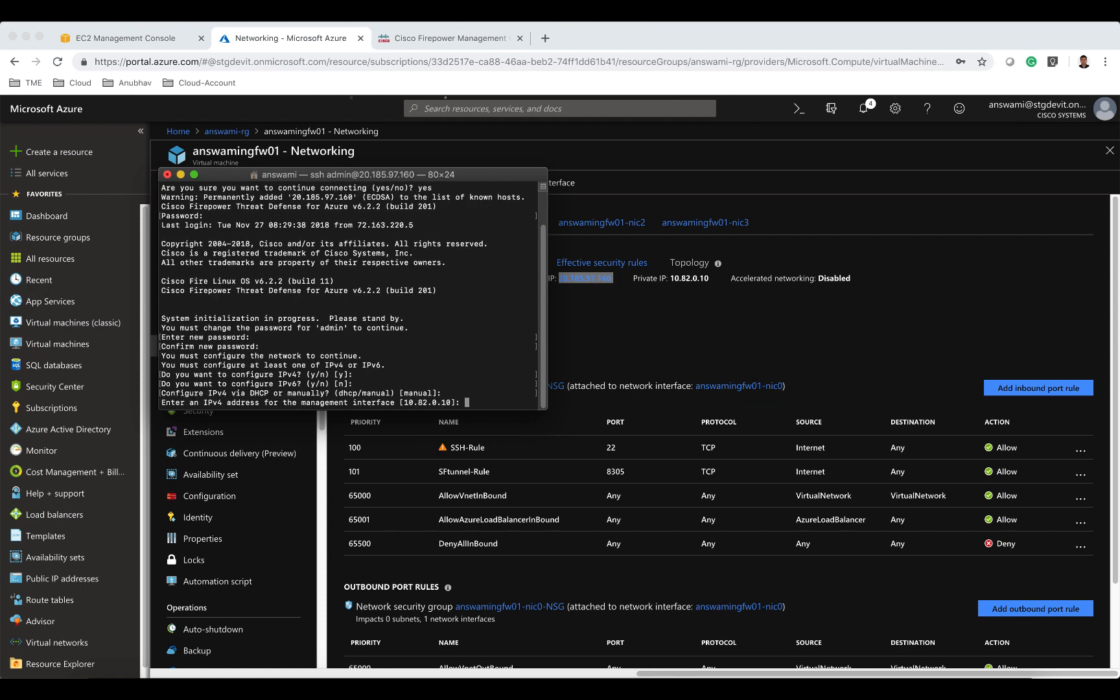
{"action": "key", "text": "Return"}
{"action": "key", "text": "Return"}
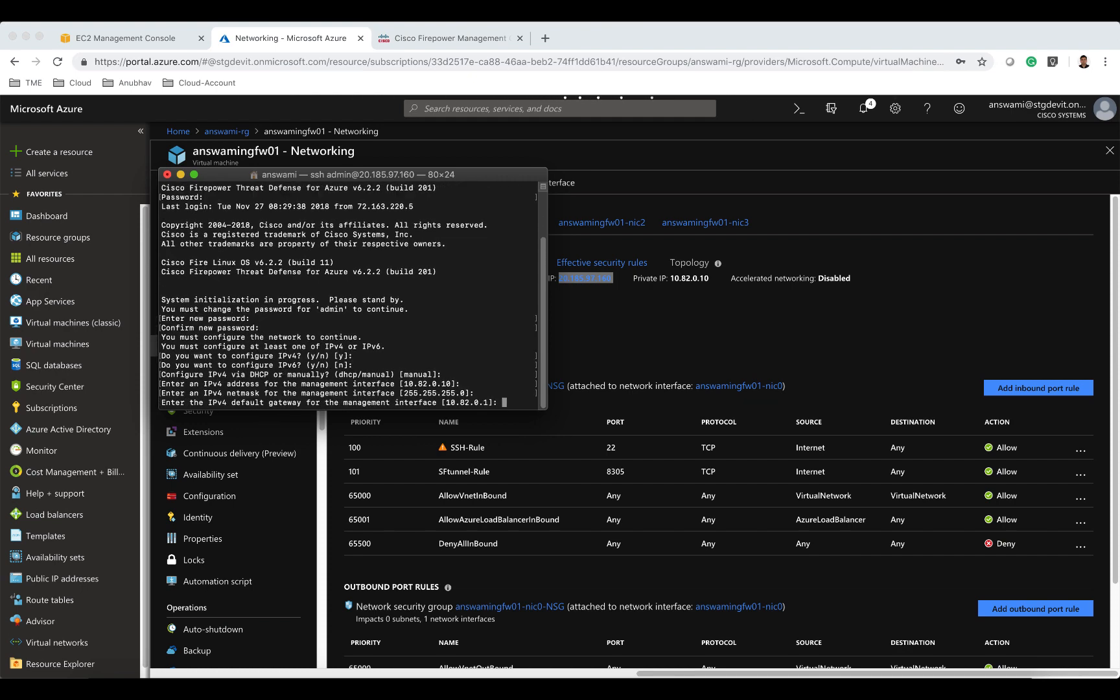
{"action": "key", "text": "Return"}
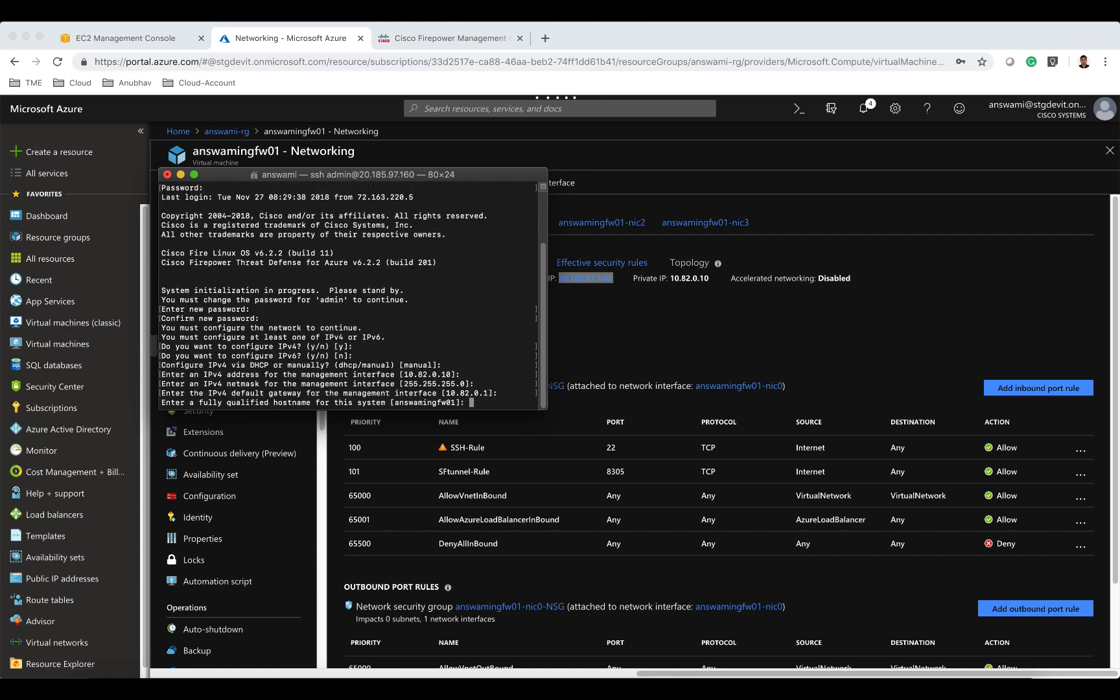
{"action": "key", "text": "Return"}
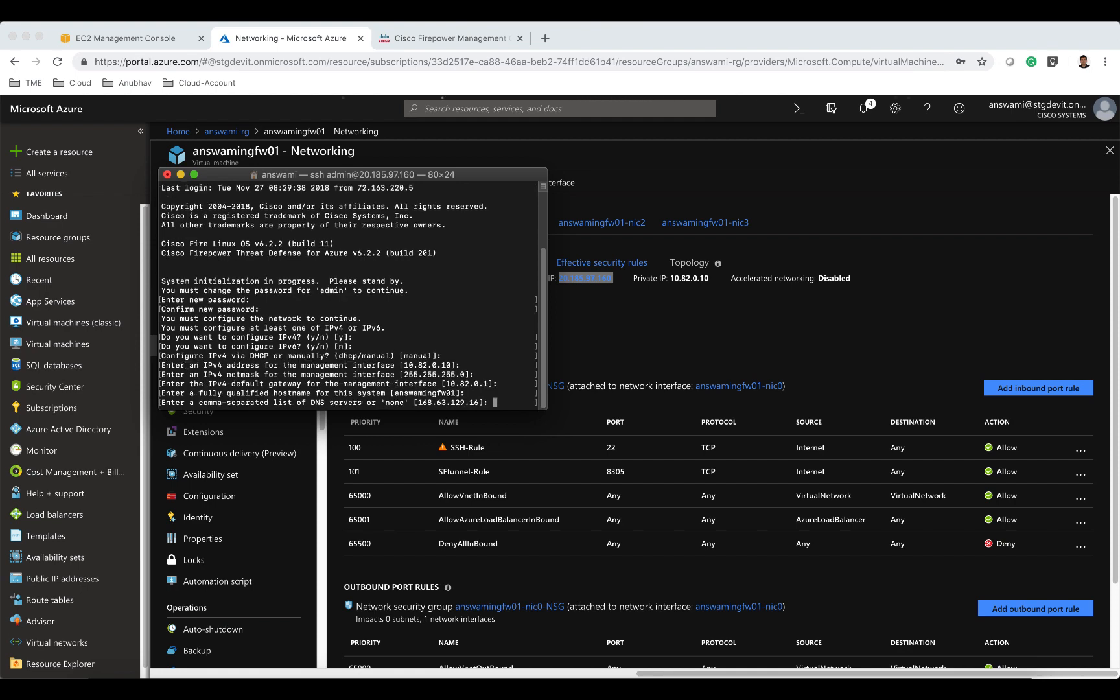
{"action": "key", "text": "Return"}
{"action": "key", "text": "Return"}
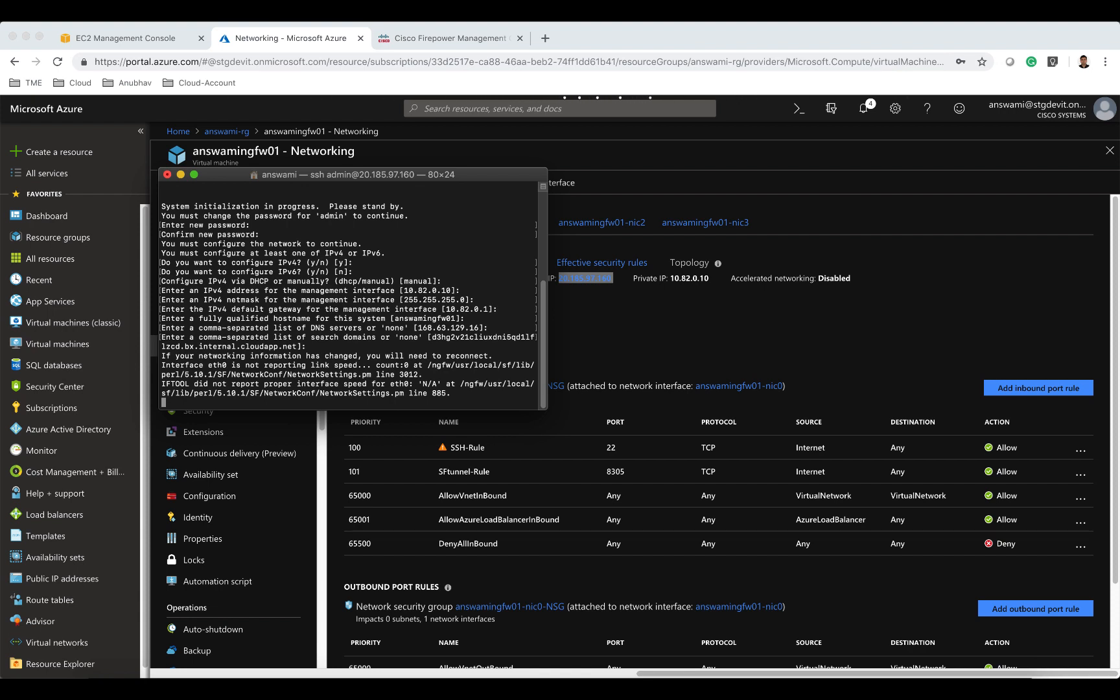
{"action": "key", "text": "Return"}
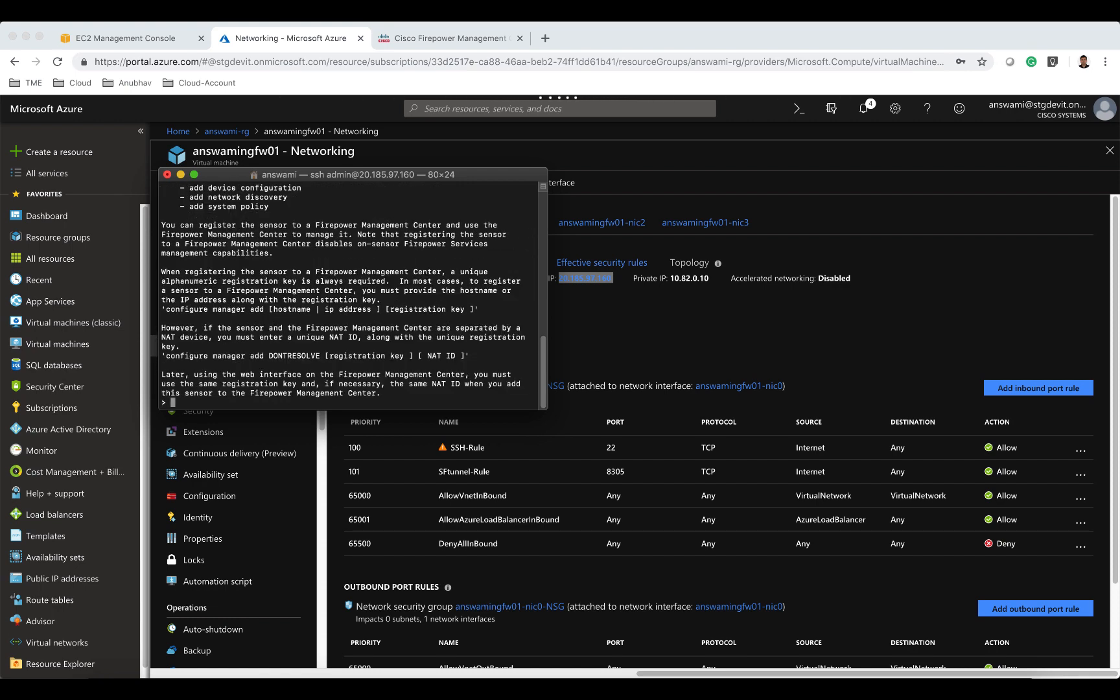
Register the firewall with the management center using configure manager add DONTRESOLVE, a registration key and NAT ID 5.
{"action": "type", "text": "configure manager add"}
{"action": "key", "text": "Tab"}
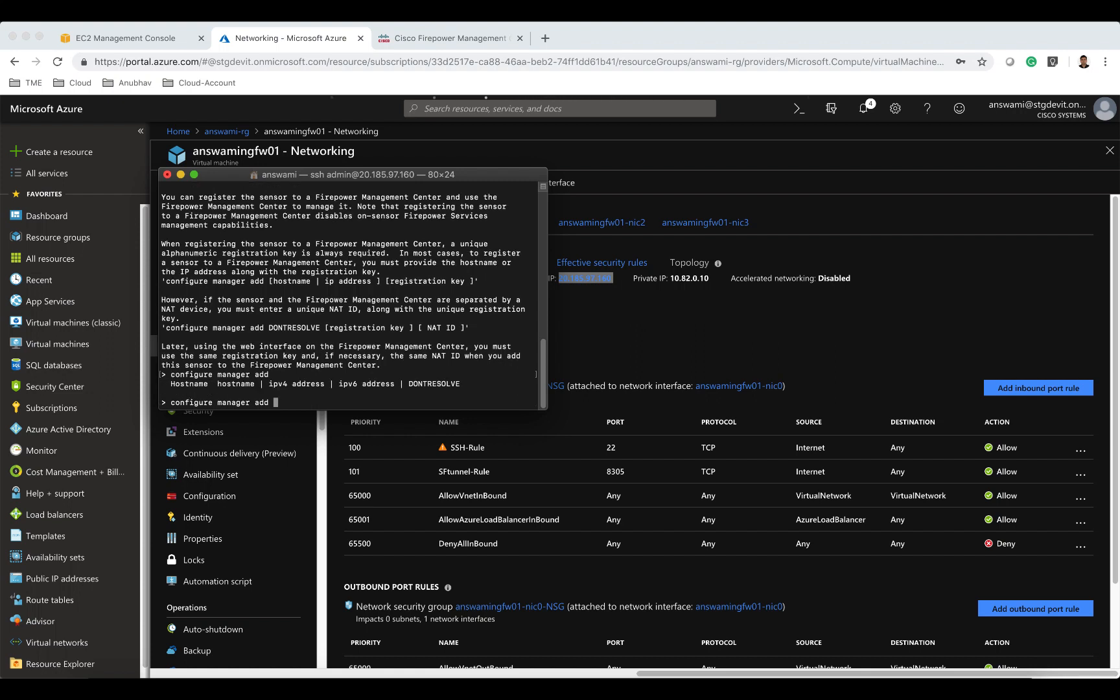
{"action": "double_click", "coordinate": [445, 384]}
{"action": "key", "text": "super+c"}
{"action": "left_click", "coordinate": [445, 383]}
{"action": "key", "text": "super+v"}
{"action": "type", "text": "cisco123 5"}
{"action": "key", "text": "Return"}
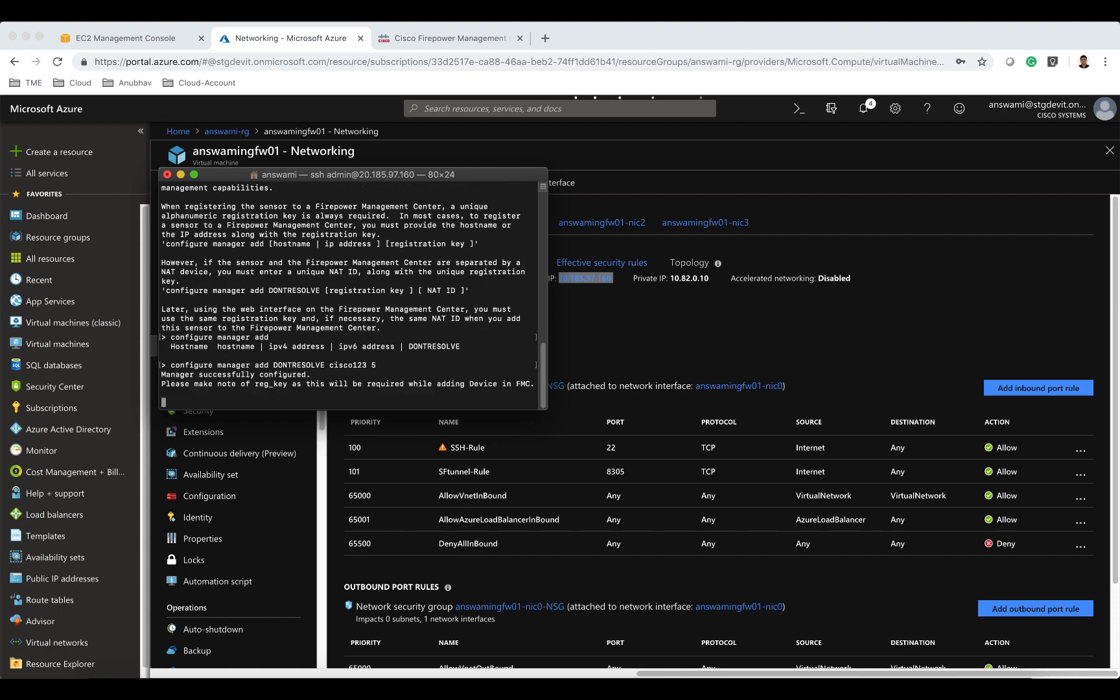
Return to answami-rg, open the answamingfw02 virtual machine and copy its public IP address.
{"action": "left_click", "coordinate": [626, 326]}
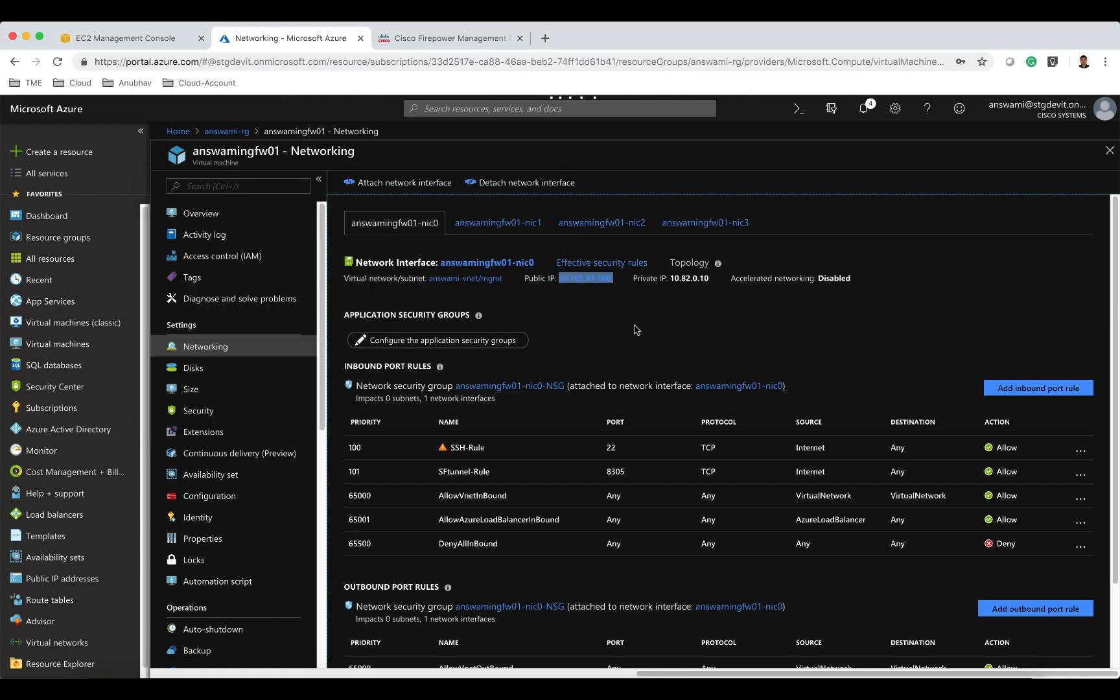
{"action": "left_click", "coordinate": [234, 132]}
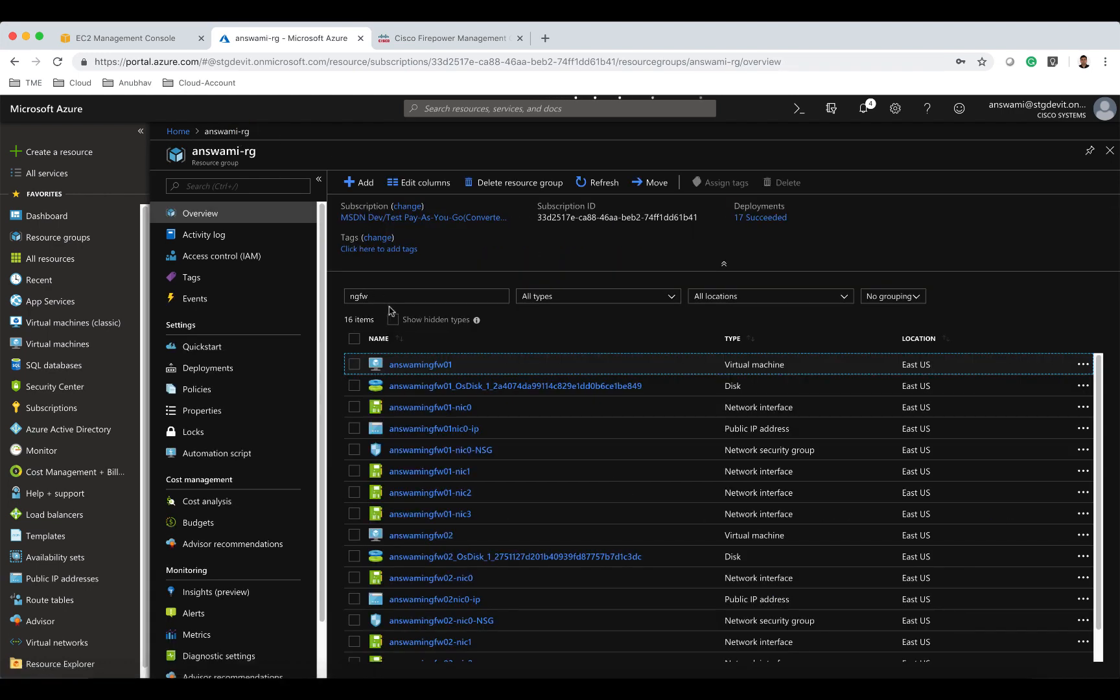
{"action": "left_click", "coordinate": [394, 296]}
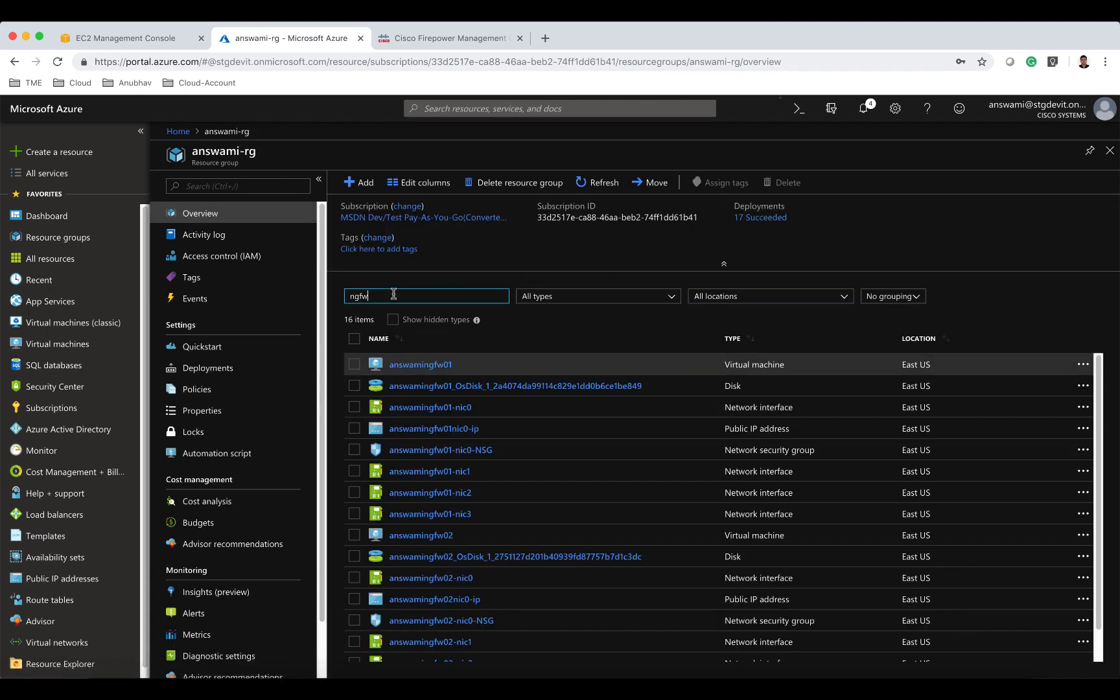
{"action": "left_click", "coordinate": [450, 541]}
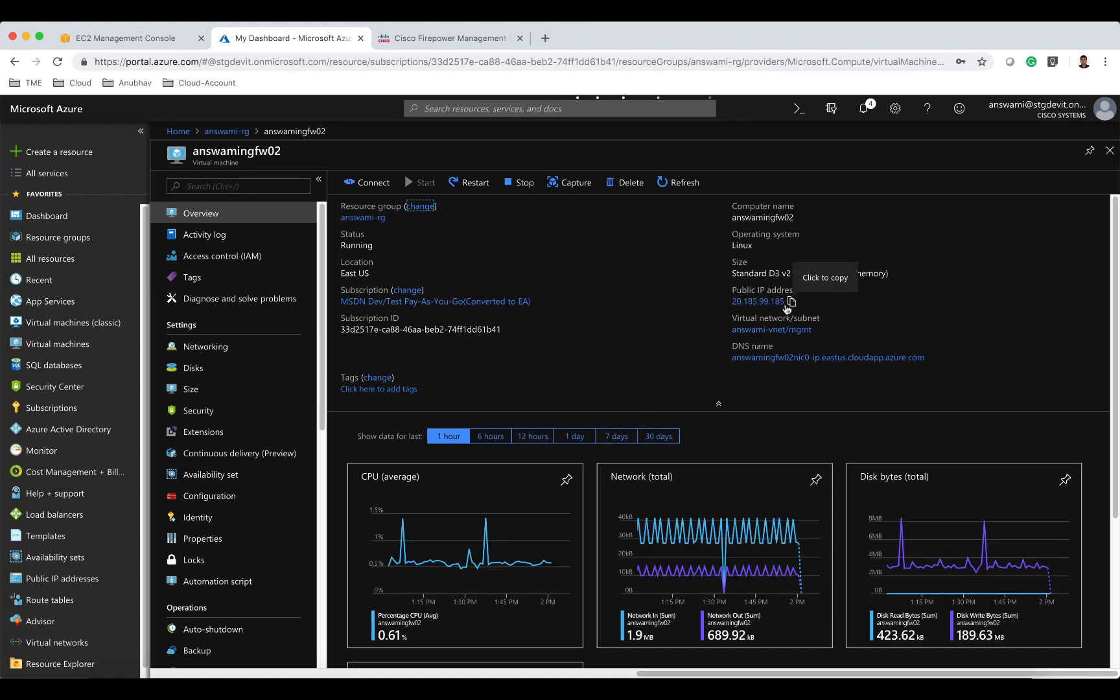
{"action": "left_click", "coordinate": [791, 302]}
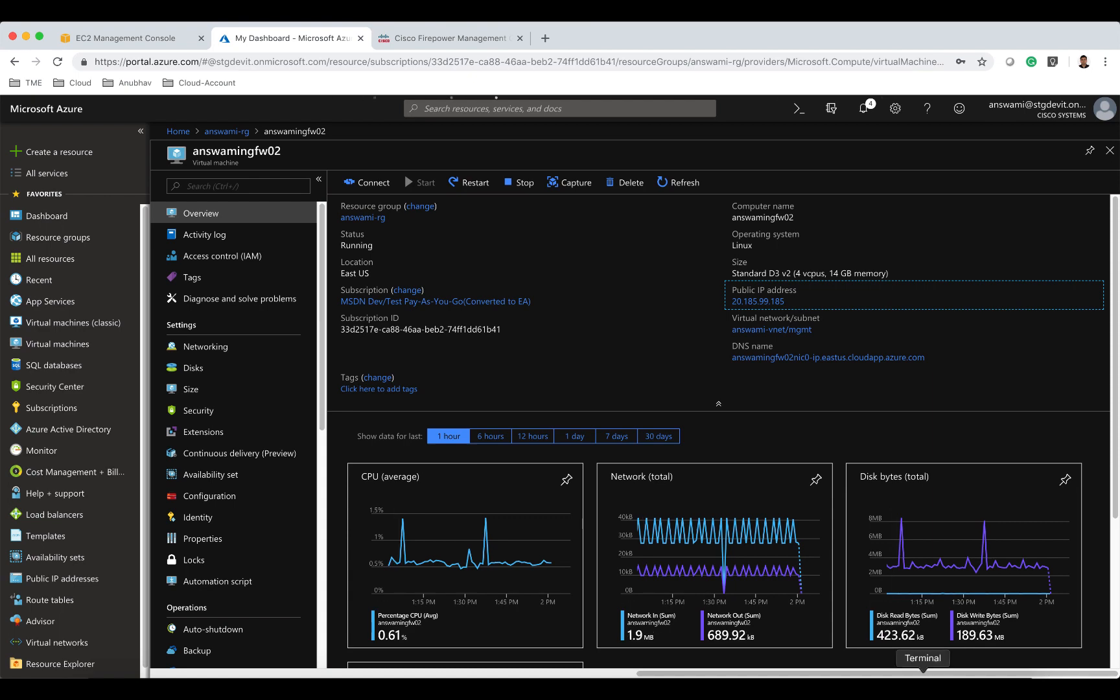
Open a new terminal window with the Basic profile.
{"action": "left_click", "coordinate": [923, 681]}
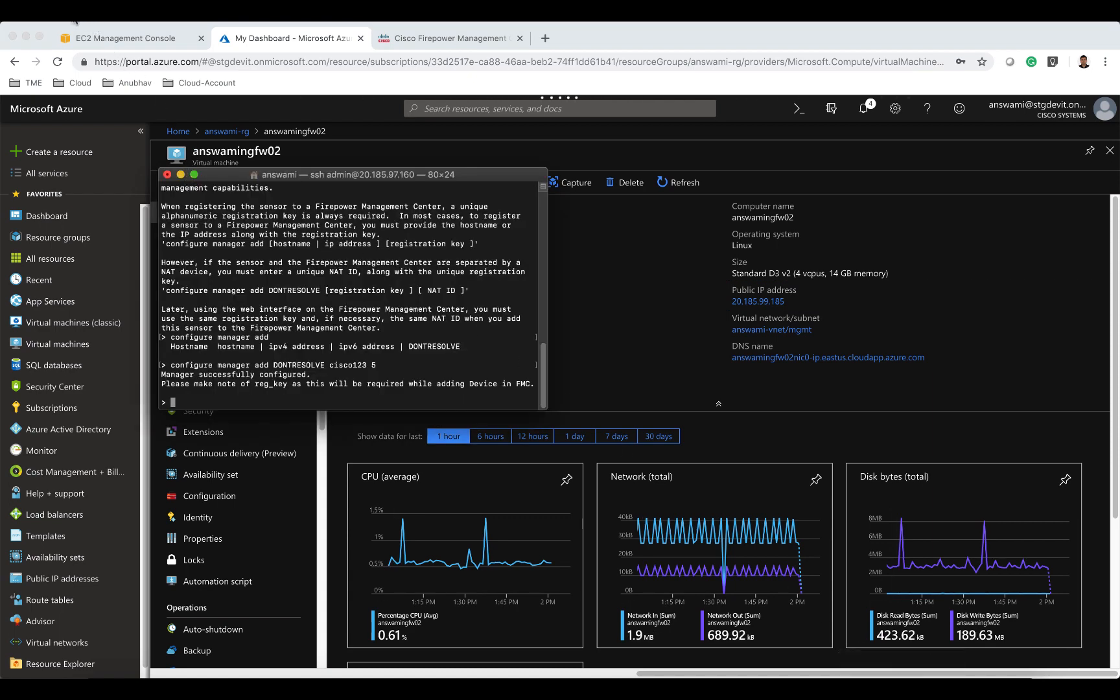
{"action": "left_click", "coordinate": [95, 22]}
{"action": "mouse_move", "coordinate": [110, 30]}
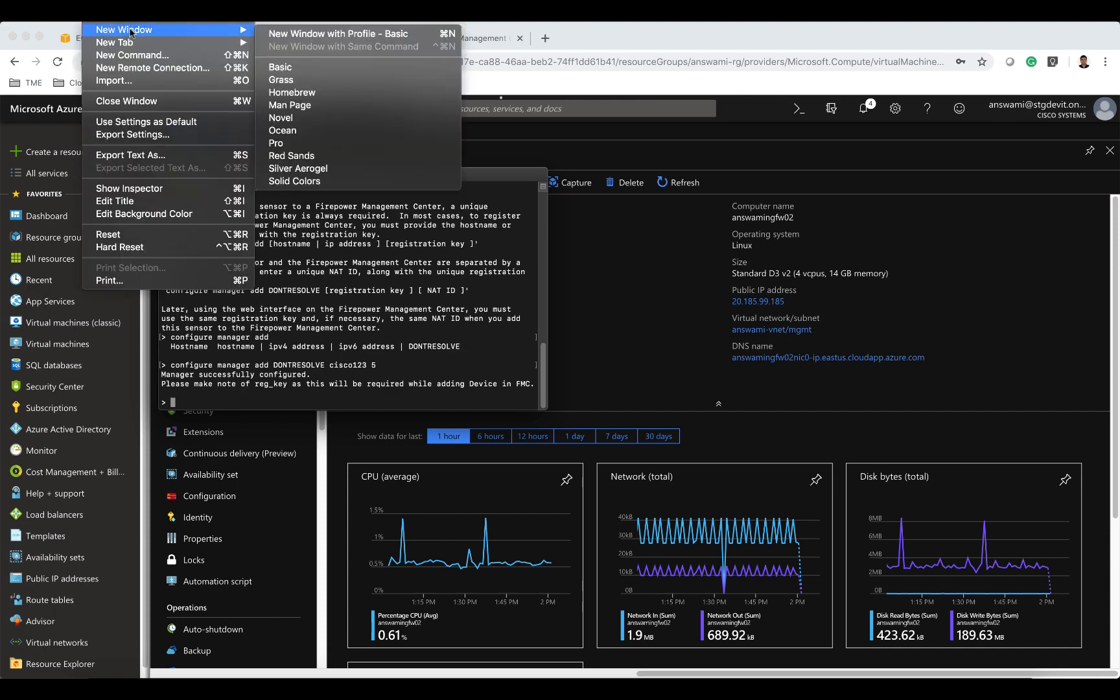
{"action": "left_click", "coordinate": [284, 41]}
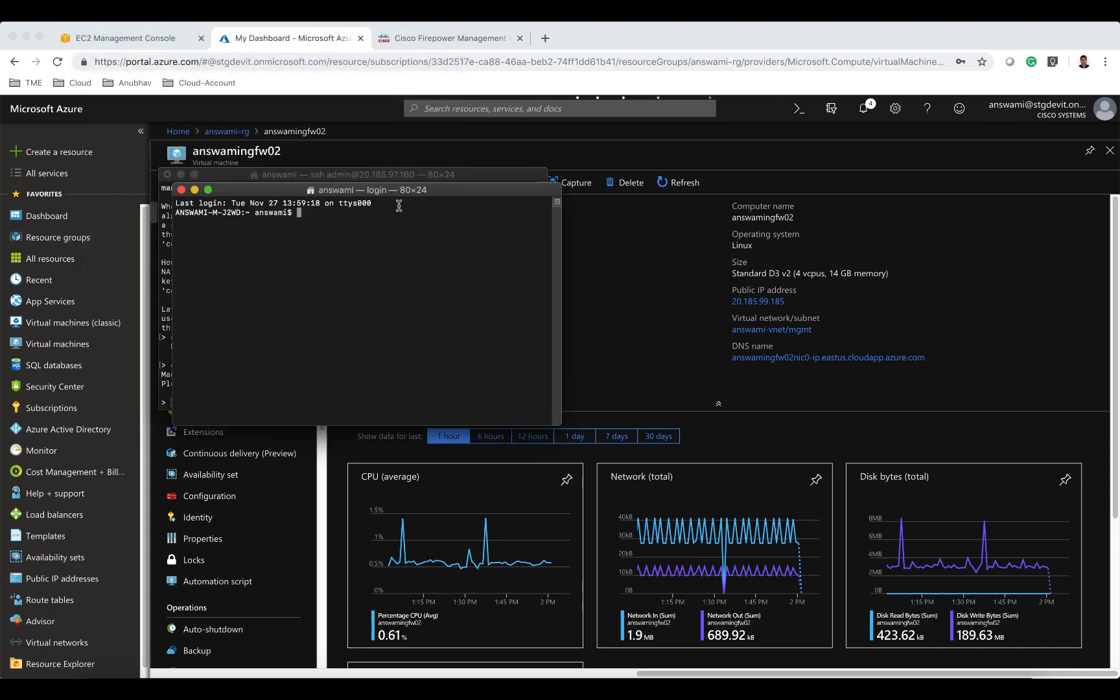
Open an SSH session as admin to the second firewall at 20.185.99.185 from the new terminal.
{"action": "left_click_drag", "start_coordinate": [400, 193], "coordinate": [776, 176]}
{"action": "type", "text": "s"}
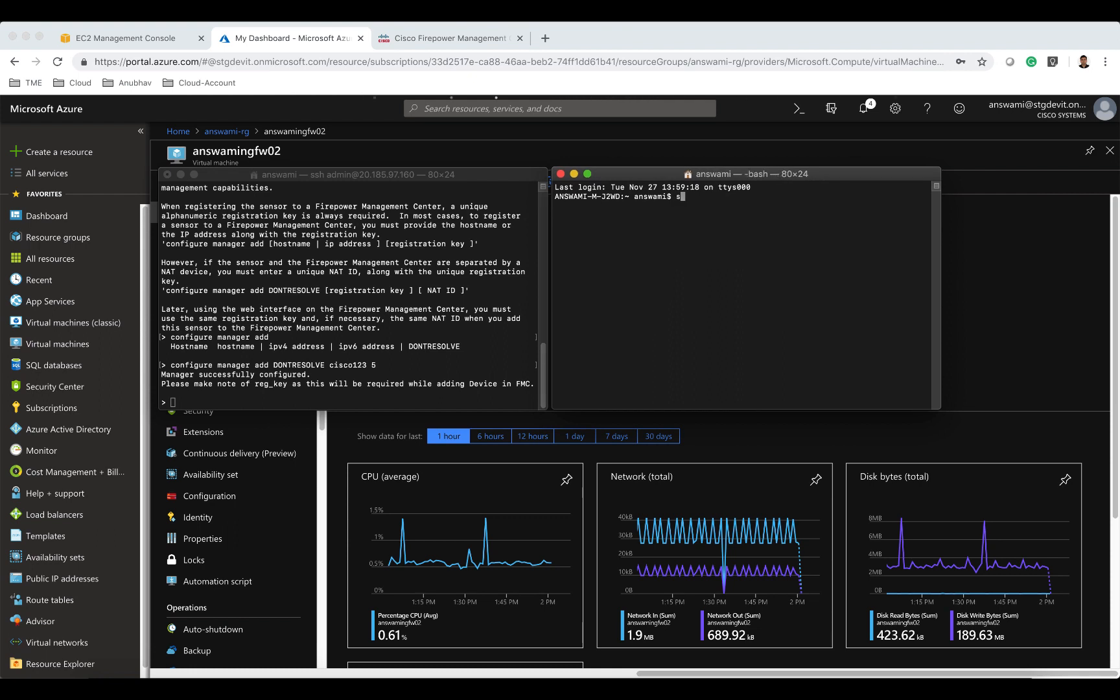
{"action": "type", "text": "sh admin@"}
{"action": "key", "text": "super+v"}
{"action": "key", "text": "Return"}
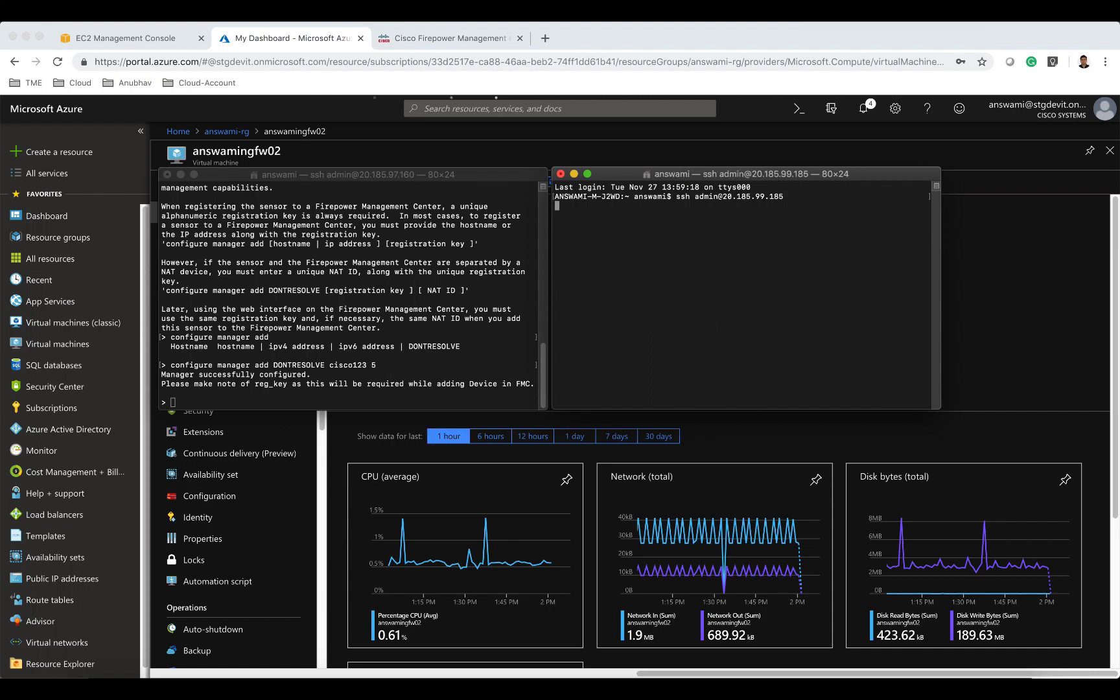
Accept the host key, log in with the admin password, and set and confirm a new admin password.
{"action": "type", "text": "yes"}
{"action": "key", "text": "Return"}
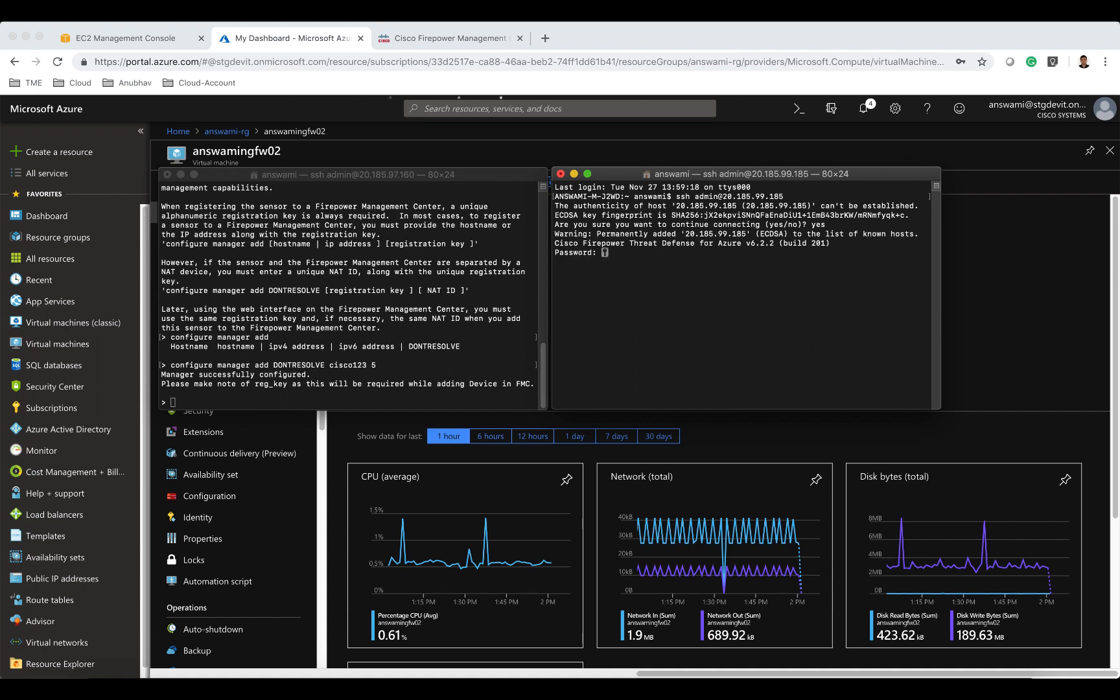
{"action": "key", "text": "Return"}
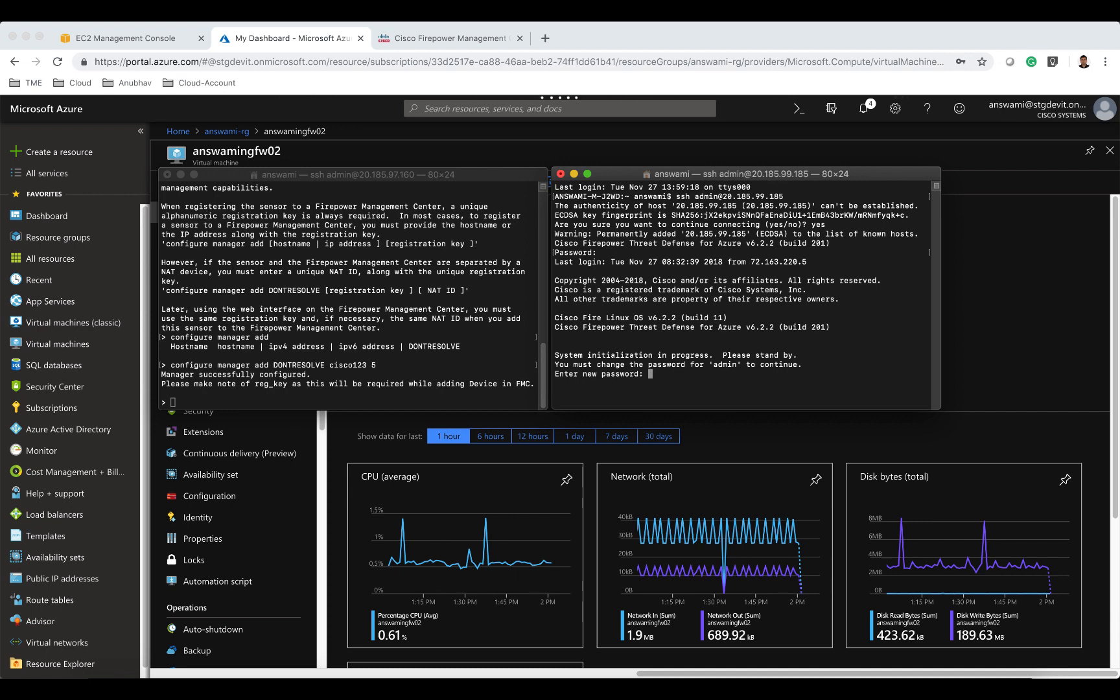
{"action": "key", "text": "Return"}
{"action": "key", "text": "Return"}
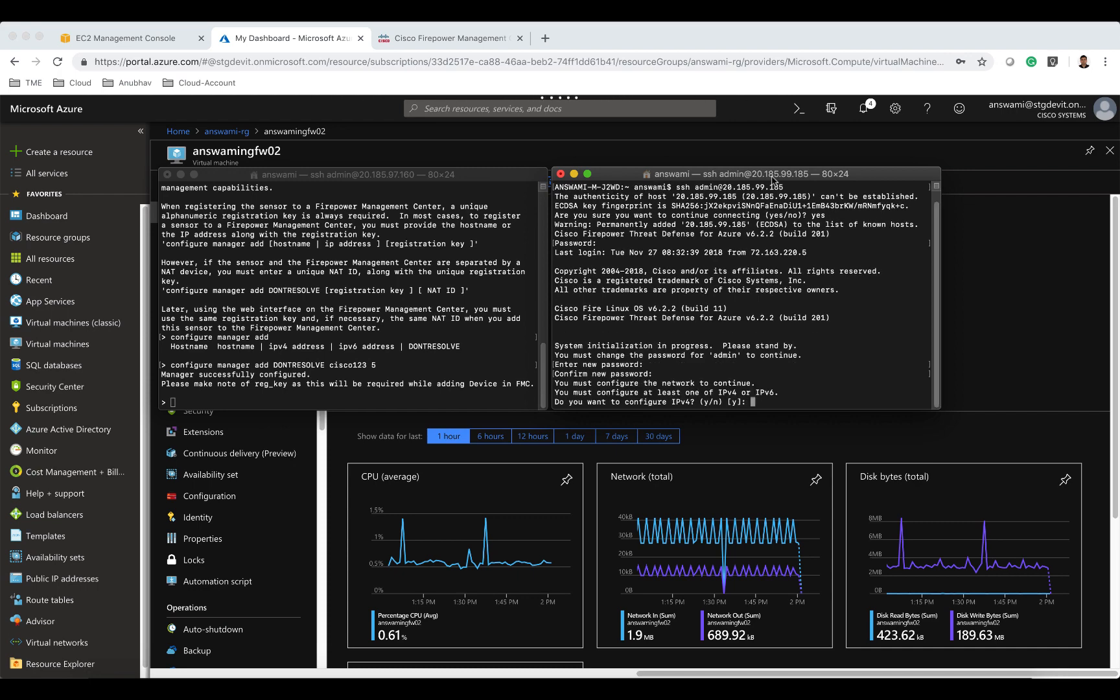
Accept the default network settings: IPv4 manual, IP 10.82.0.11, netmask 255.255.255.0, gateway 10.82.0.1, hostname answamingfw02, DNS 168.63.129.16, search domains.
{"action": "key", "text": "Return"}
{"action": "key", "text": "Return"}
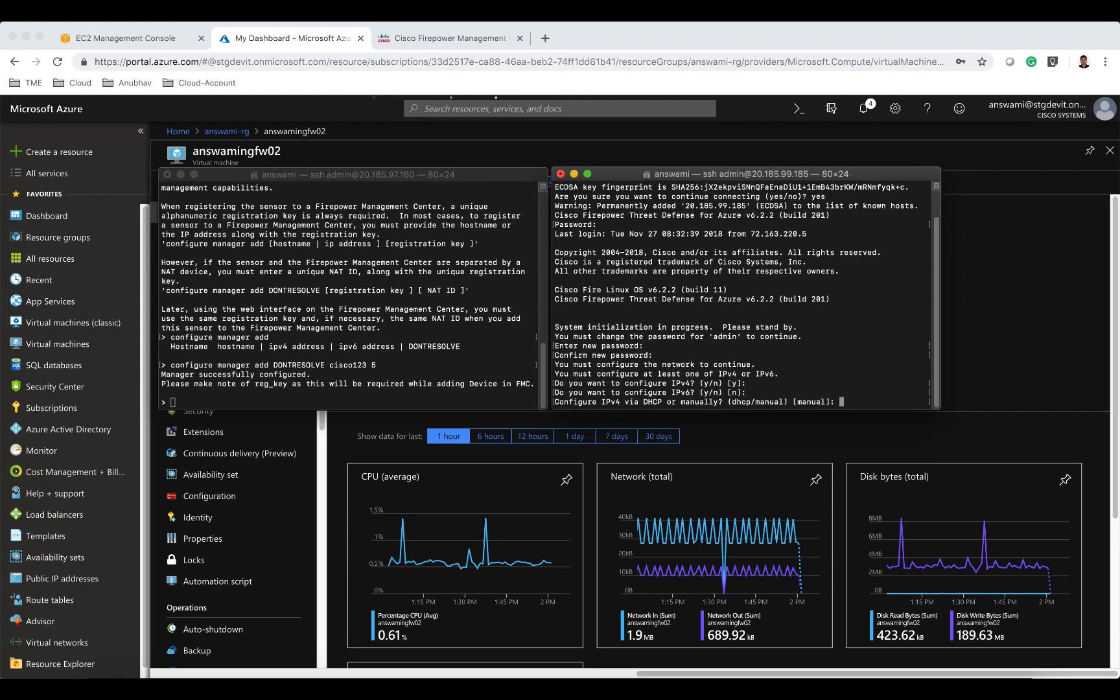
{"action": "key", "text": "Return"}
{"action": "key", "text": "Return"}
{"action": "key", "text": "Return"}
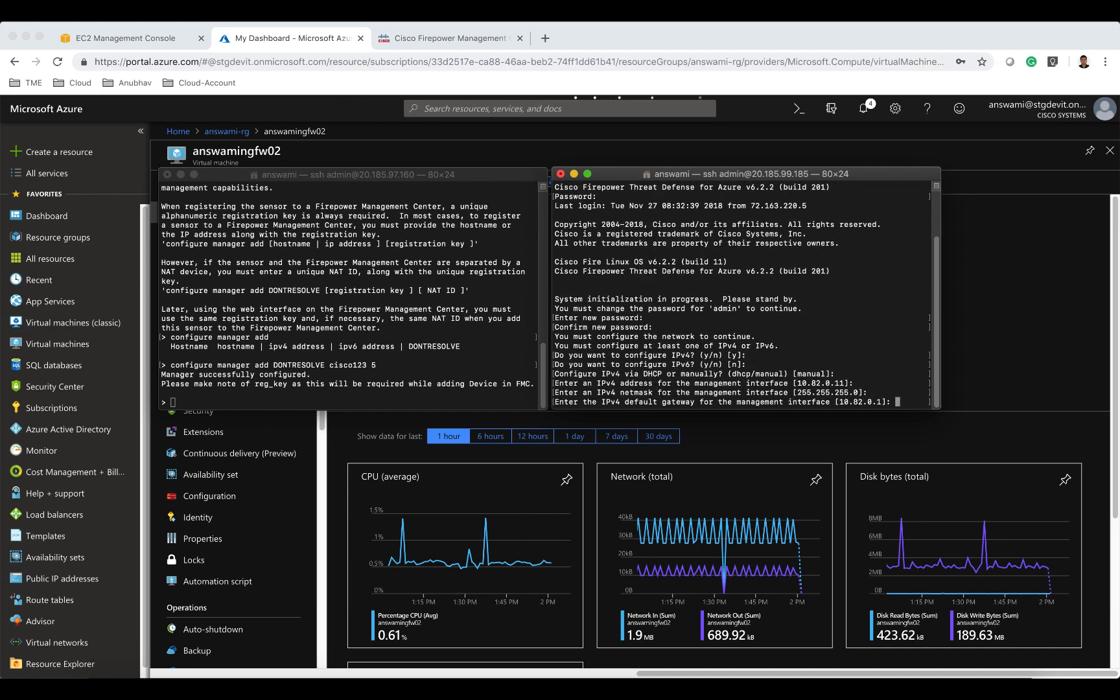
{"action": "key", "text": "Return"}
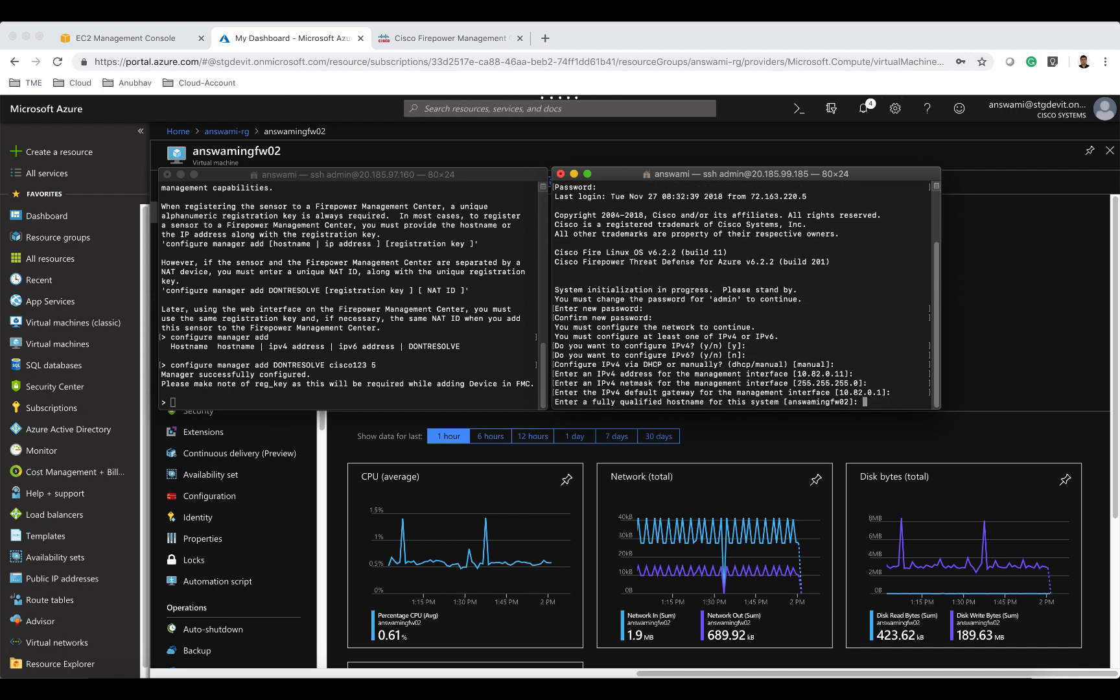
{"action": "key", "text": "Return"}
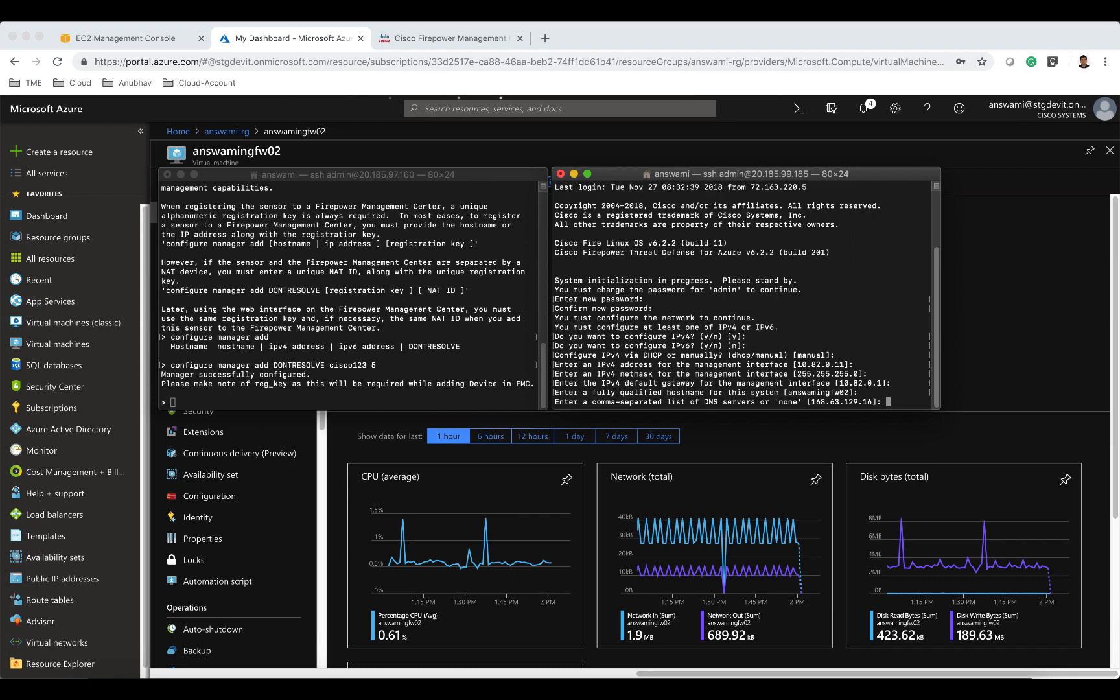
{"action": "key", "text": "Return"}
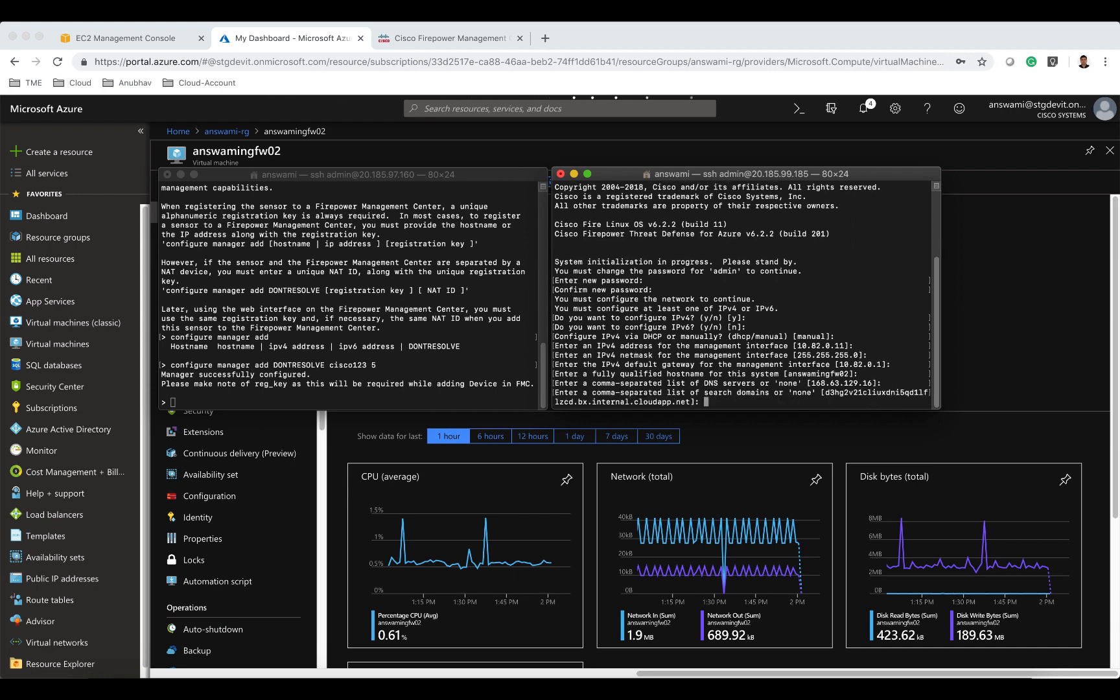
{"action": "key", "text": "Return"}
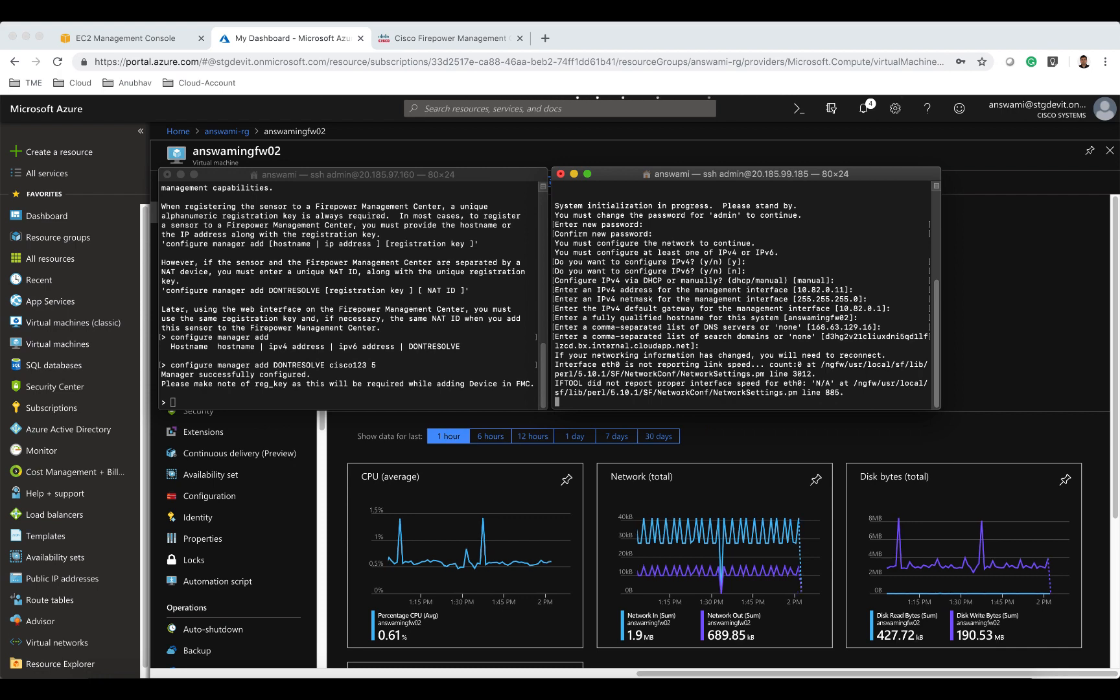
Register the second firewall with the management center using configure manager add DONTRESOLVE, the registration key and NAT ID 5.
{"action": "key", "text": "Return"}
{"action": "type", "text": "configure manager add DONTRESOLVE cisco123 5"}
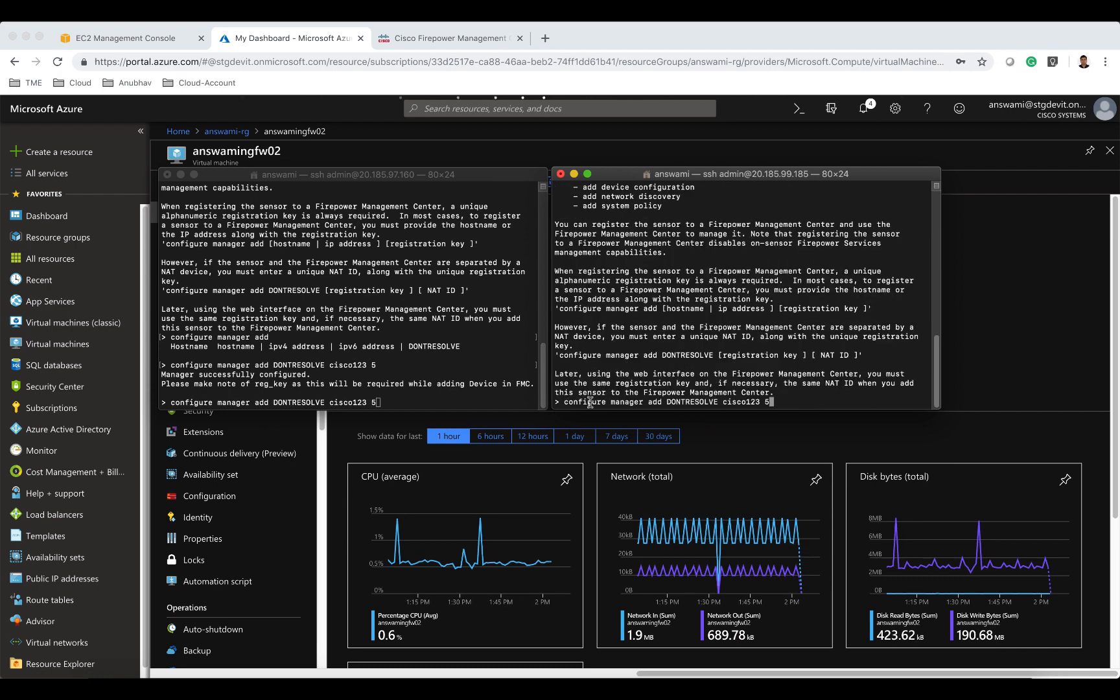
{"action": "key", "text": "Return"}
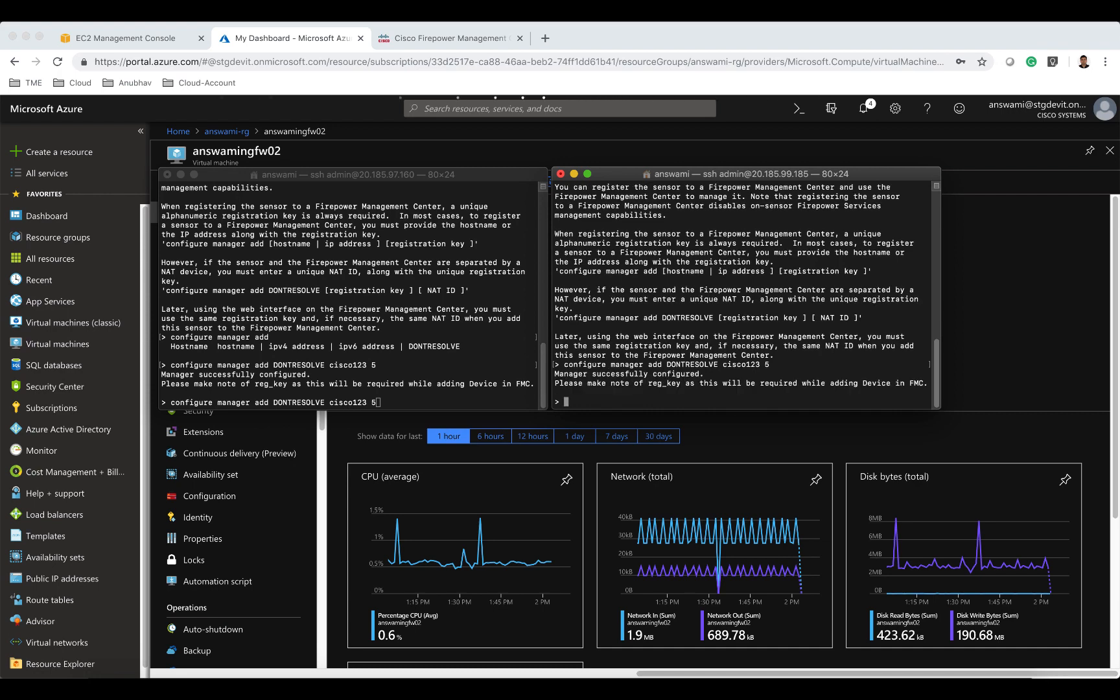
Copy the first firewall's IP 20.185.97.160 from its terminal session and switch to the Firepower Management Center.
{"action": "left_click", "coordinate": [504, 267]}
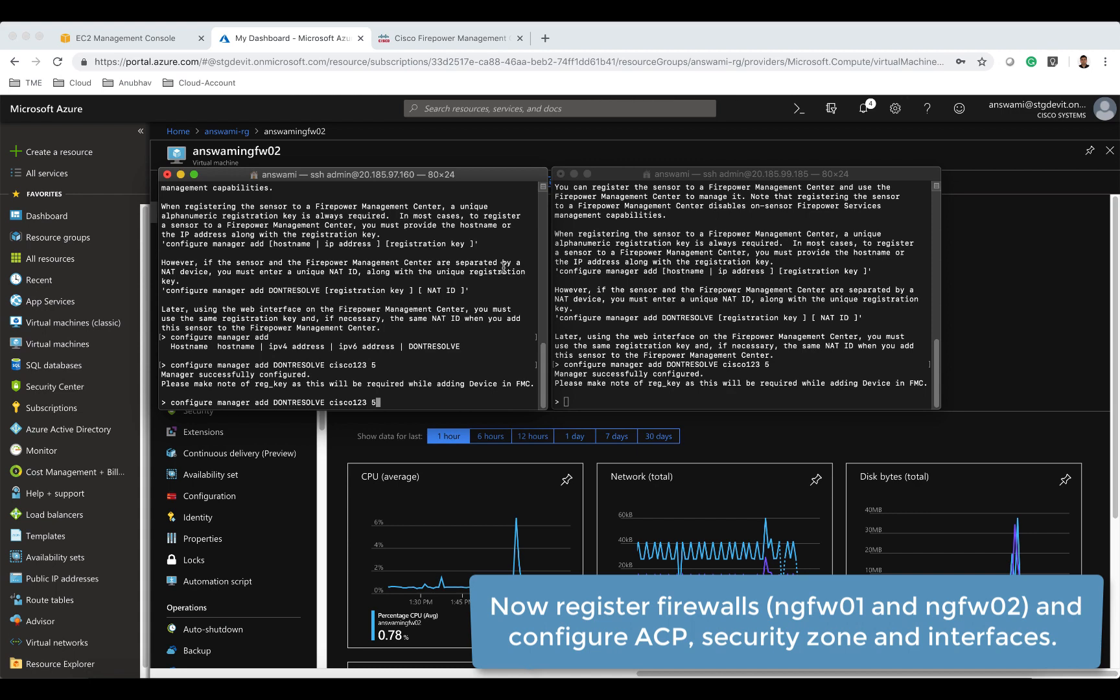
{"action": "scroll", "coordinate": [503, 267], "scroll_direction": "up", "scroll_amount": 20}
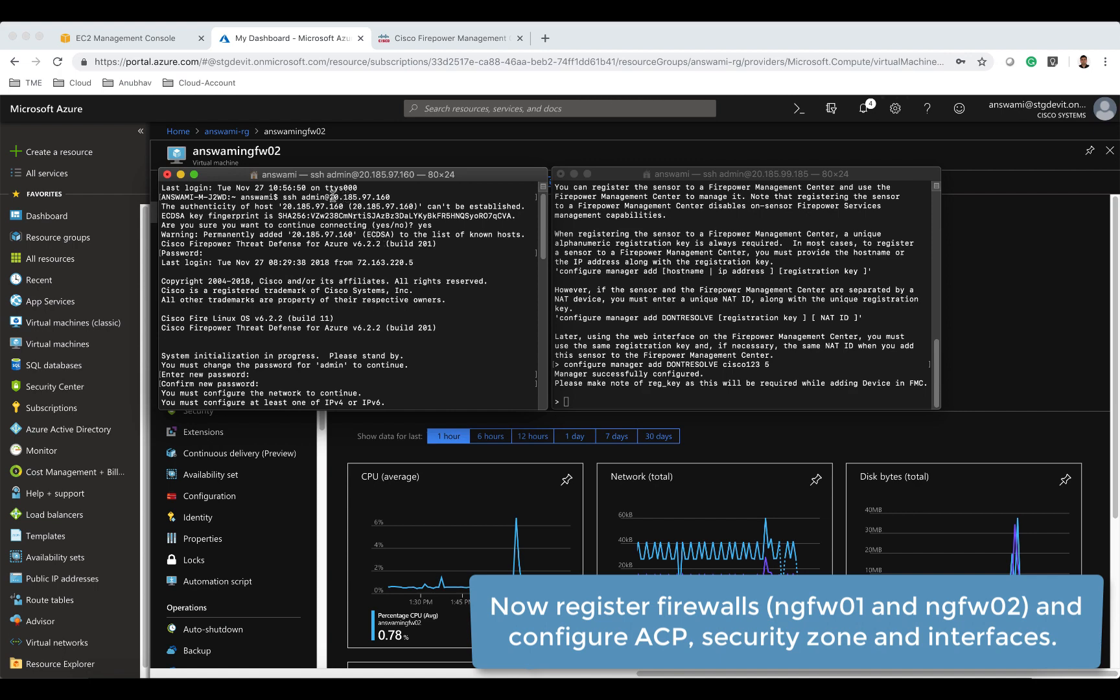
{"action": "left_click_drag", "start_coordinate": [329, 196], "coordinate": [391, 197]}
{"action": "key", "text": "ctrl+c"}
{"action": "left_click", "coordinate": [465, 38]}
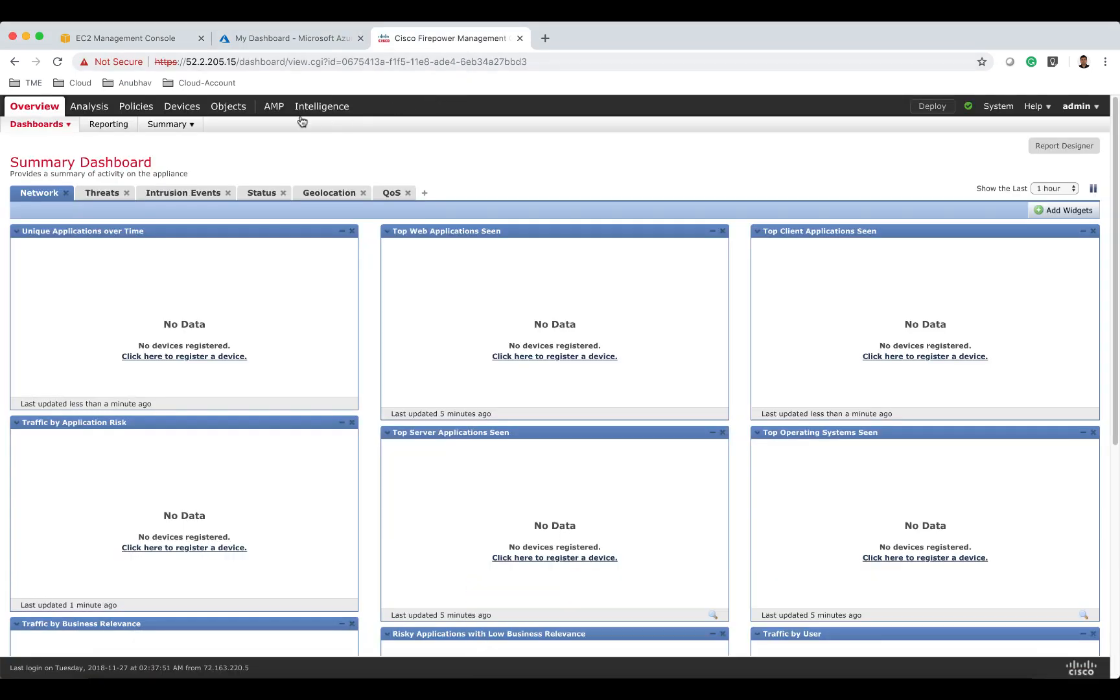
Start adding a device with host 20.185.97.160, display name answamingfw01 and the registration key.
{"action": "mouse_move", "coordinate": [188, 110]}
{"action": "left_click", "coordinate": [75, 126]}
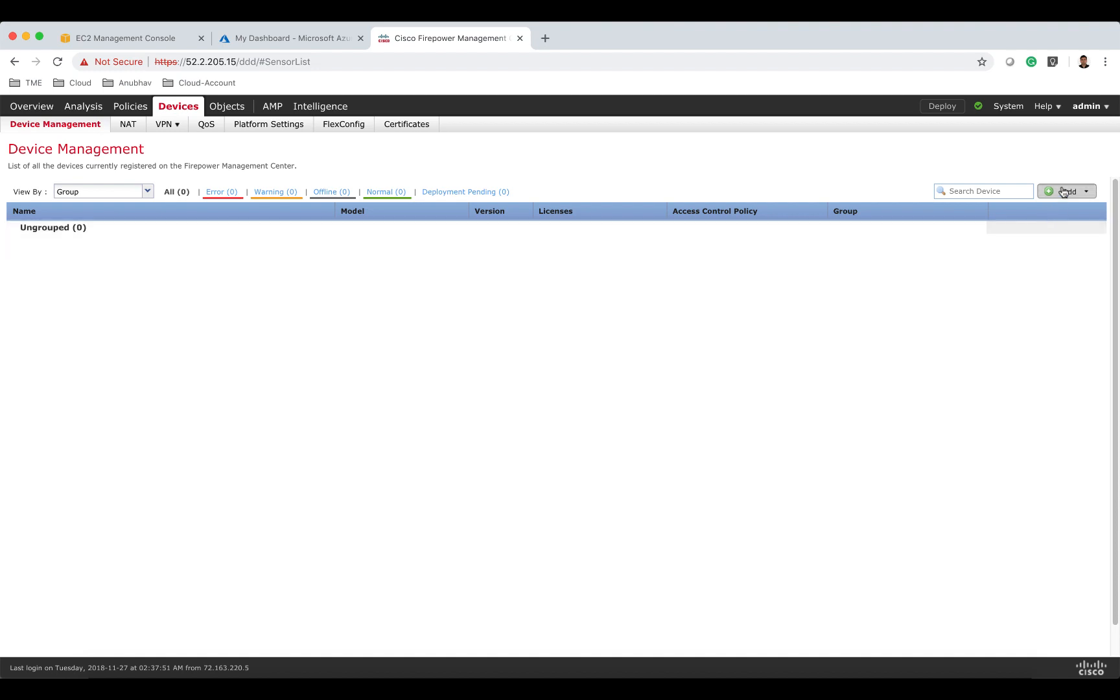
{"action": "left_click", "coordinate": [1069, 191]}
{"action": "left_click", "coordinate": [1051, 210]}
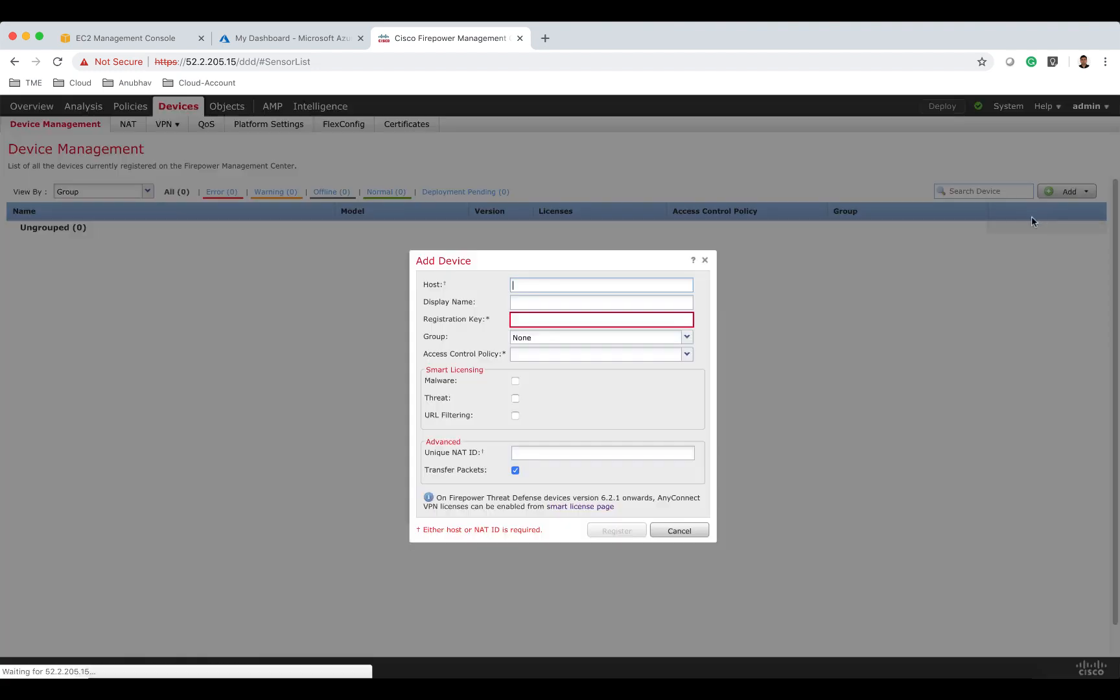
{"action": "key", "text": "ctrl+v"}
{"action": "left_click", "coordinate": [547, 303]}
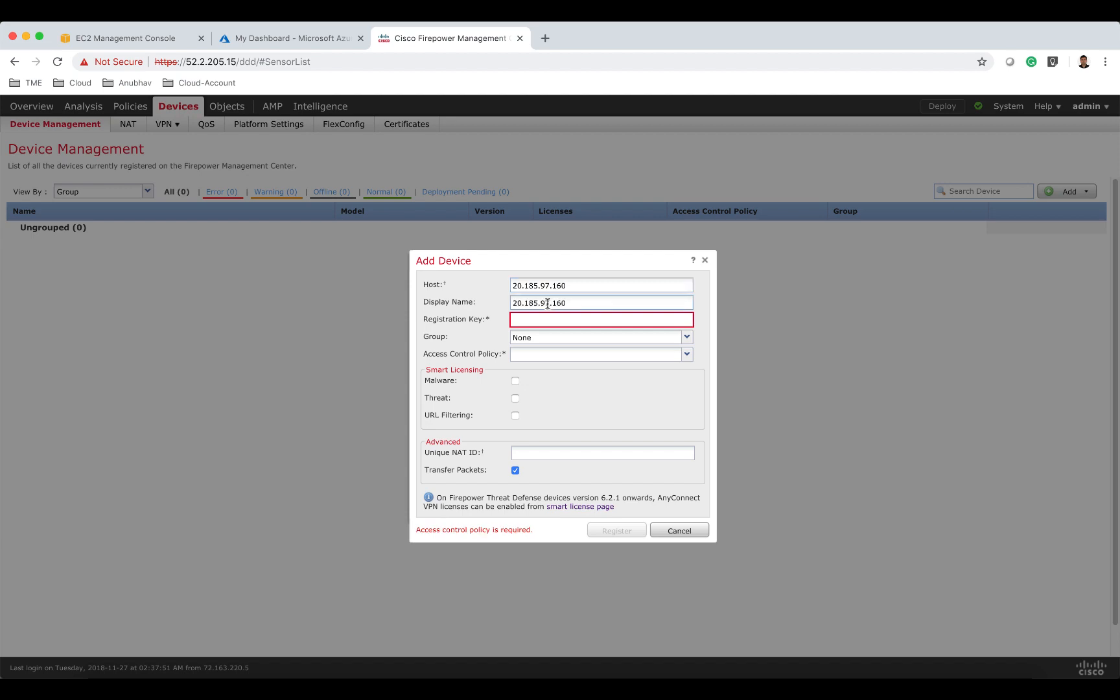
{"action": "double_click", "coordinate": [548, 302]}
{"action": "type", "text": "answamingfw01"}
{"action": "left_click", "coordinate": [568, 318]}
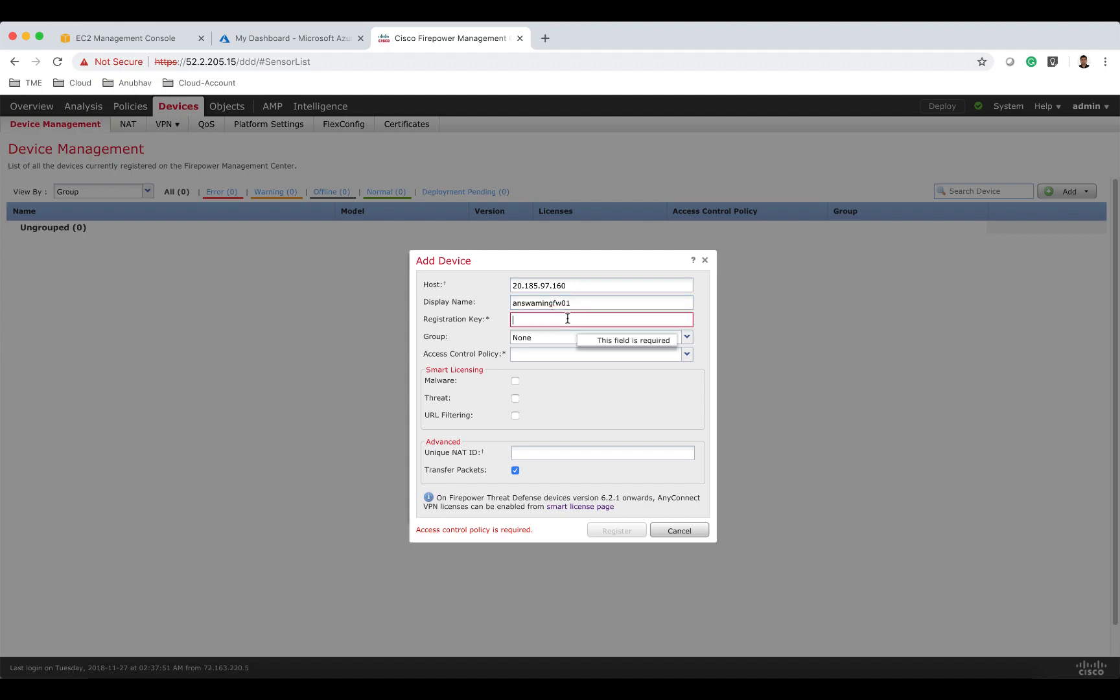
{"action": "type", "text": "cisco123"}
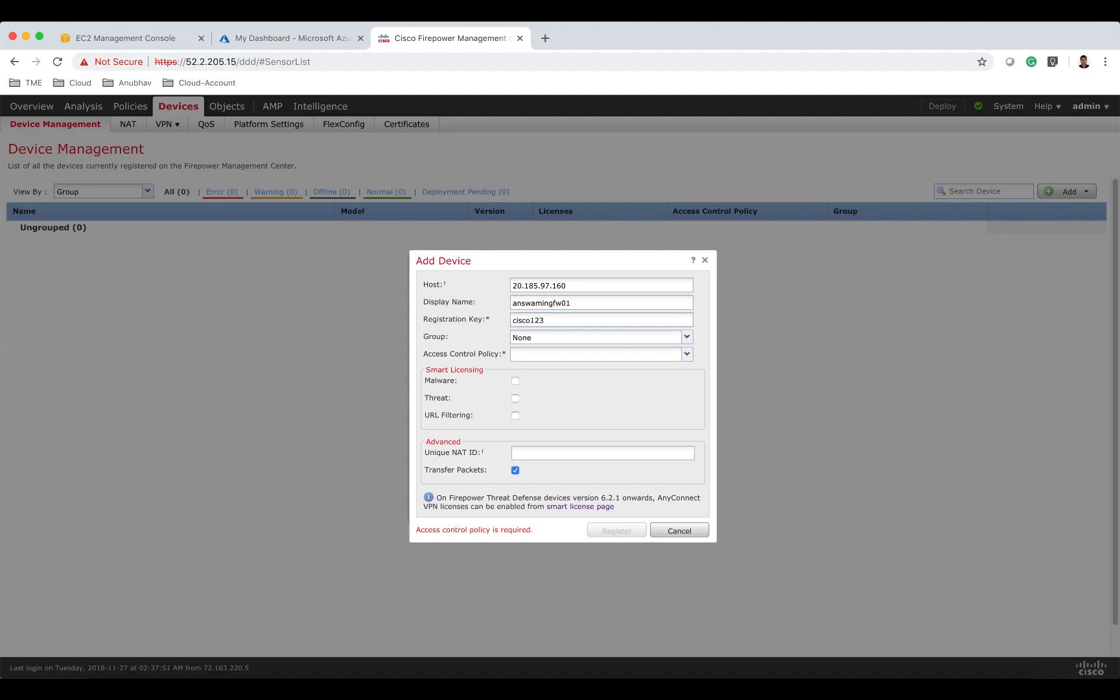
Create a new access control policy named answamiacp with base policy None and default action Network Discovery.
{"action": "left_click", "coordinate": [566, 354]}
{"action": "left_click", "coordinate": [562, 367]}
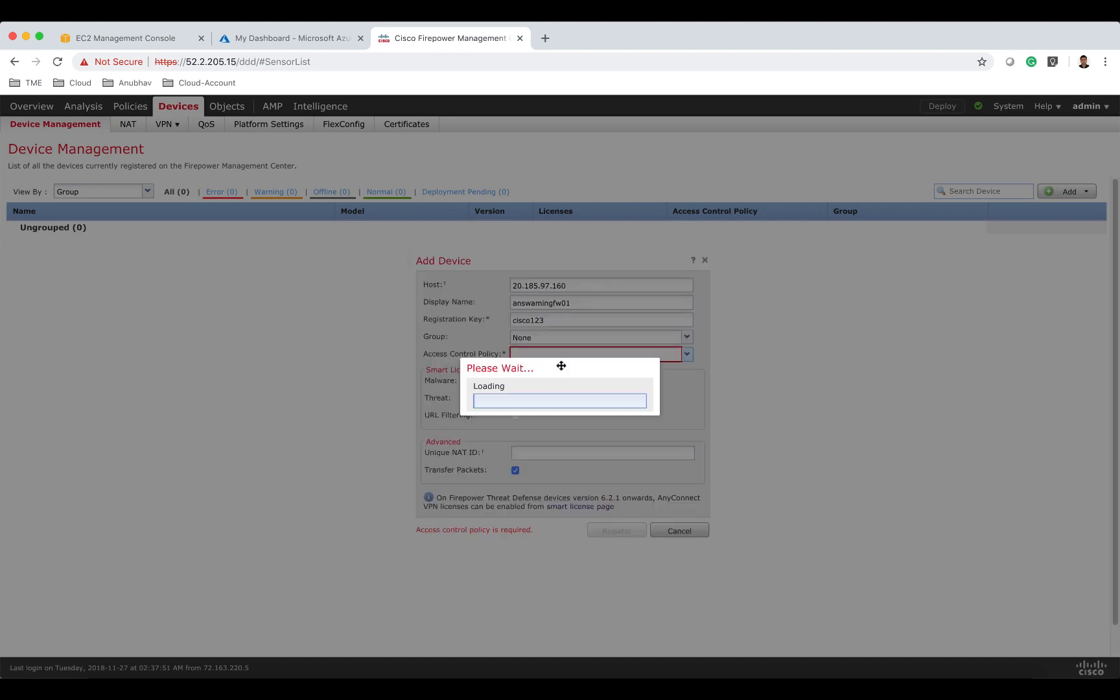
{"action": "type", "text": "ans"}
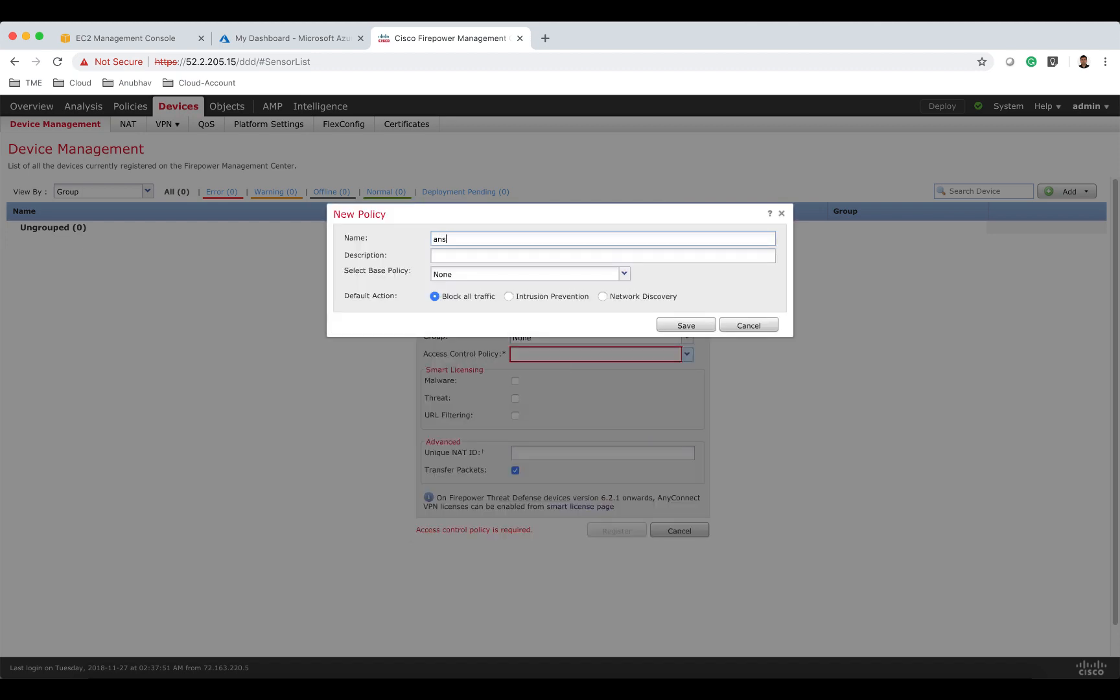
{"action": "type", "text": "wamiacp"}
{"action": "left_click", "coordinate": [619, 296]}
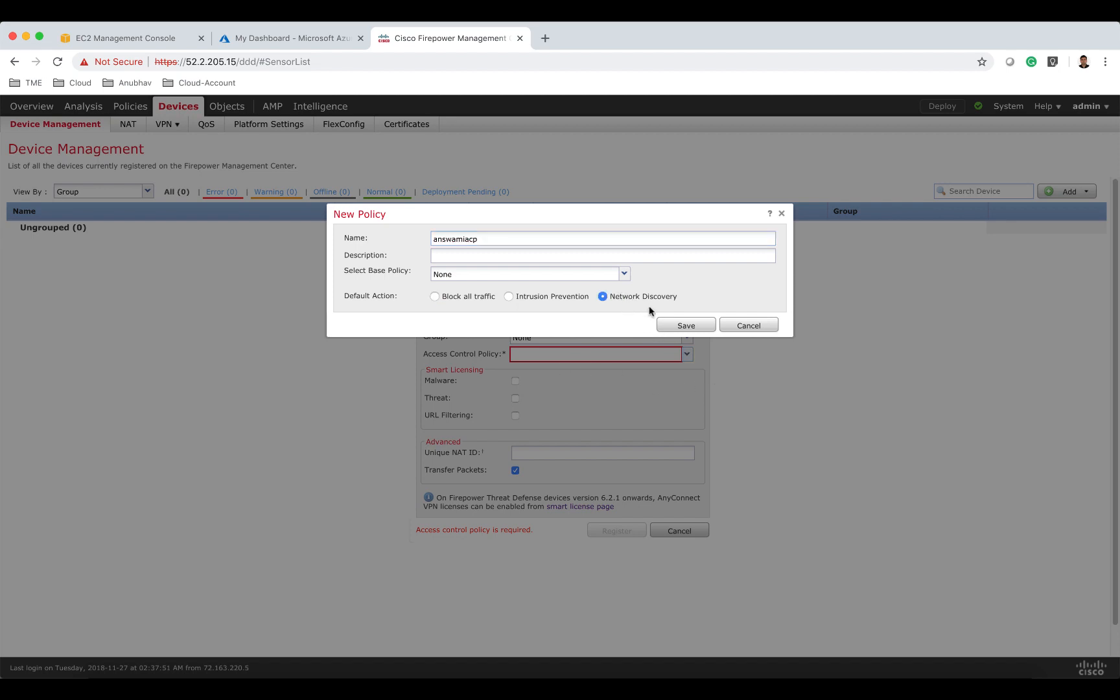
{"action": "left_click", "coordinate": [590, 278]}
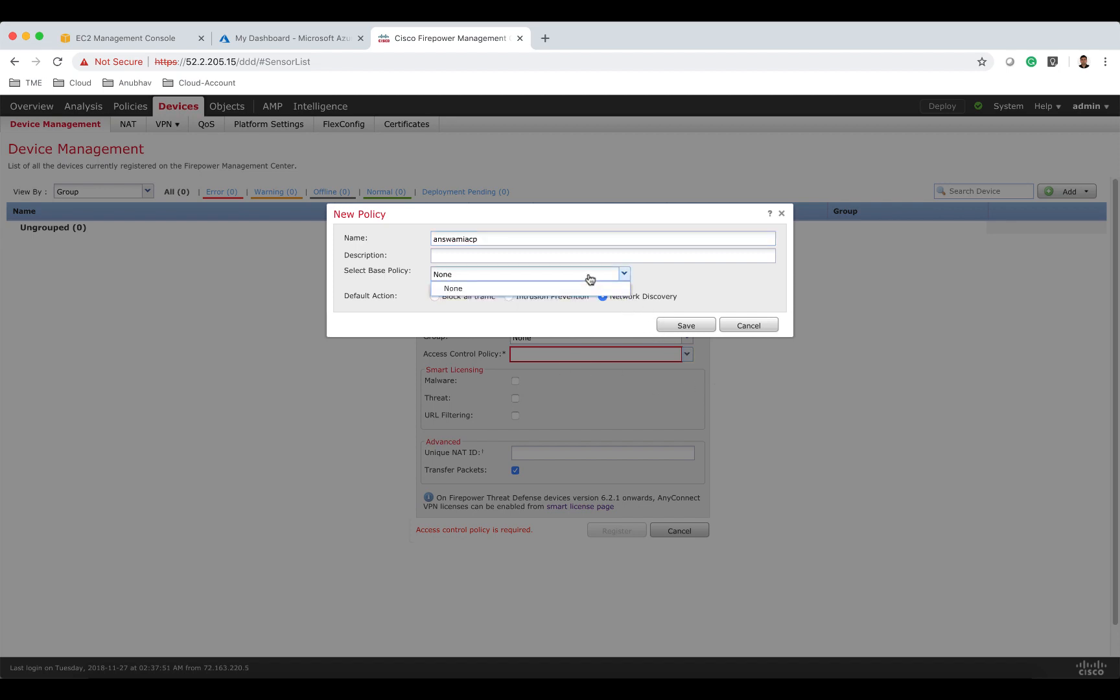
{"action": "left_click", "coordinate": [590, 279]}
{"action": "left_click", "coordinate": [690, 330]}
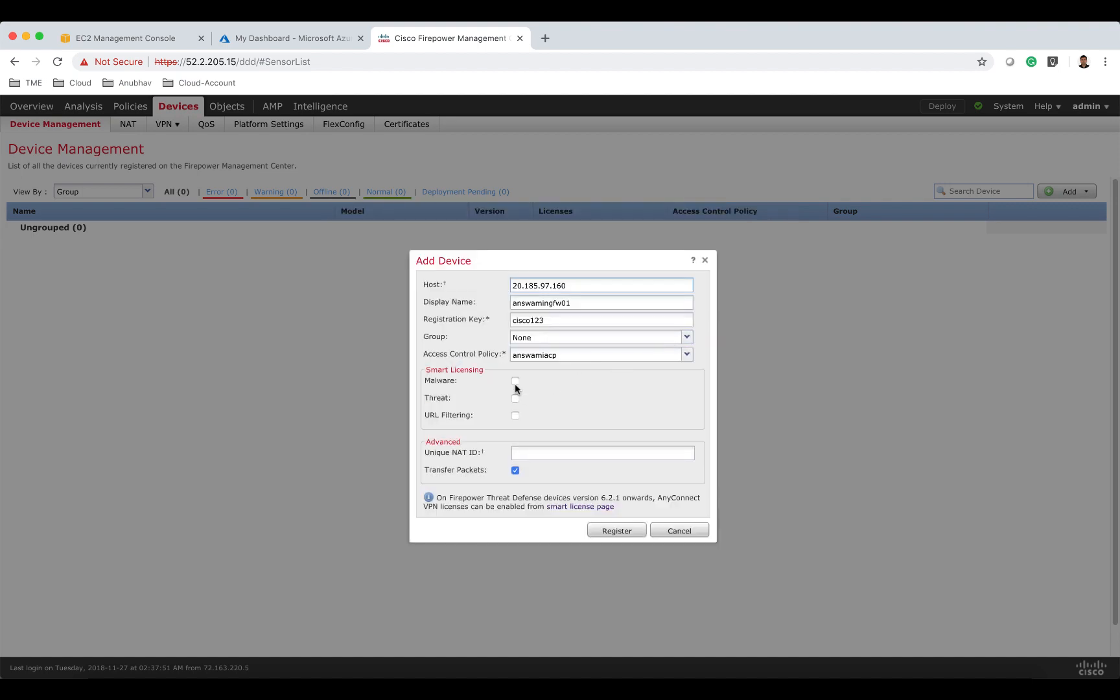
Enable the Malware, Threat and URL Filtering licences, set unique NAT ID 5, and register the device.
{"action": "left_click", "coordinate": [515, 399]}
{"action": "left_click", "coordinate": [515, 415]}
{"action": "left_click", "coordinate": [518, 453]}
{"action": "type", "text": "5"}
{"action": "left_click", "coordinate": [623, 532]}
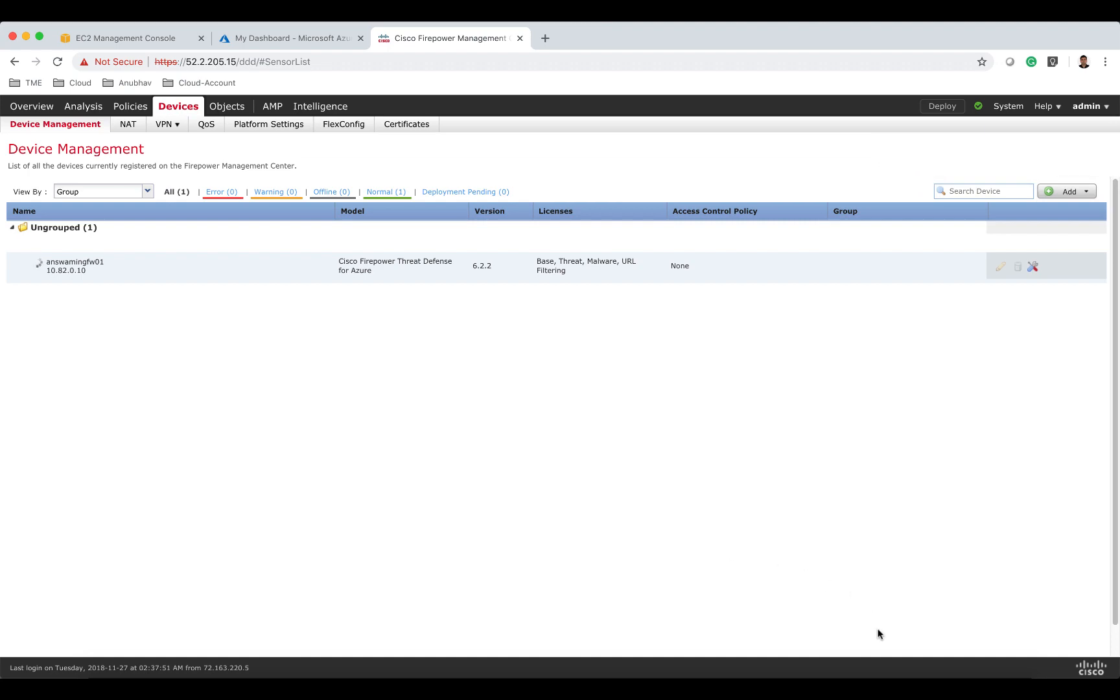
Copy the second firewall's IP 20.185.99.185 from its terminal session.
{"action": "left_click", "coordinate": [899, 649]}
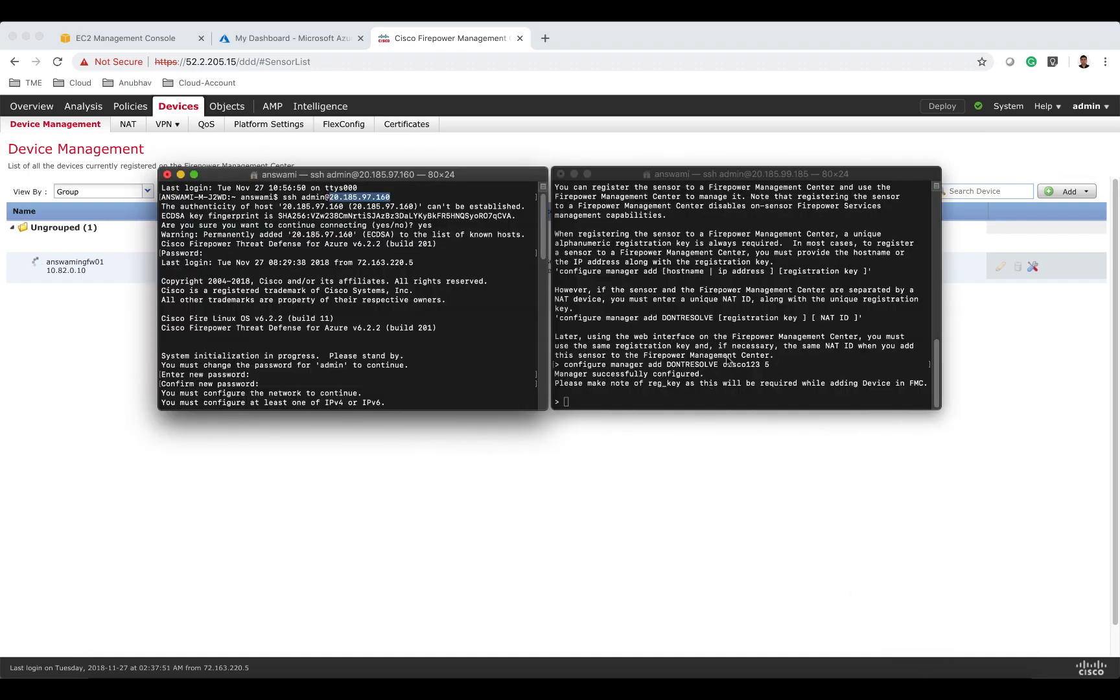
{"action": "scroll", "coordinate": [727, 358], "scroll_direction": "up", "scroll_amount": 10}
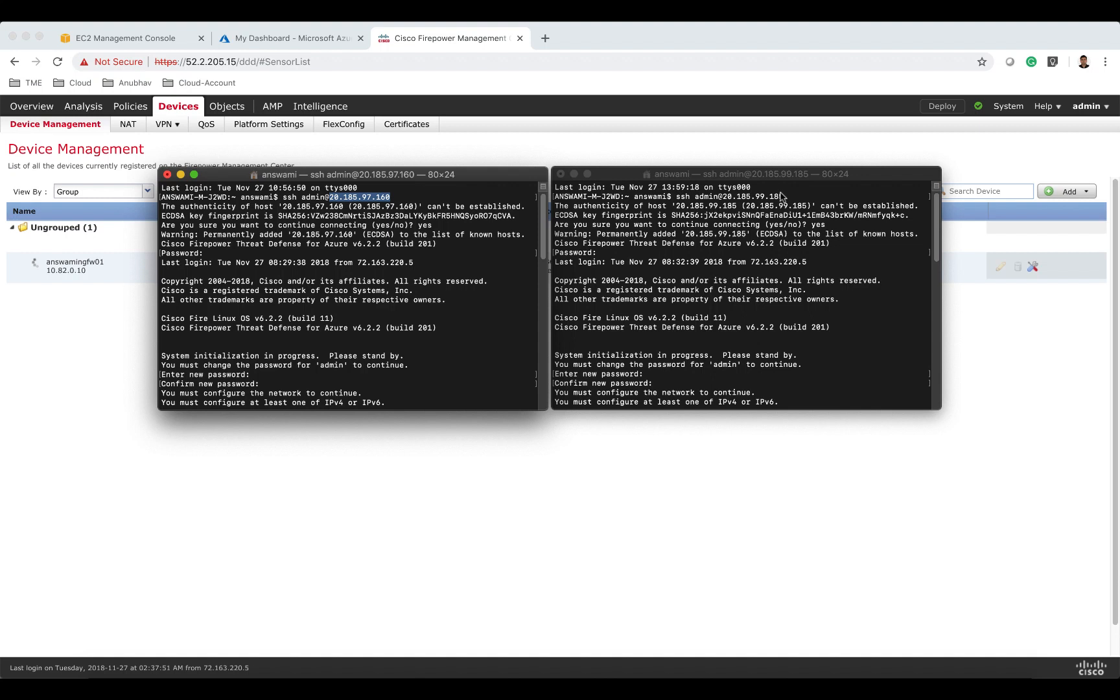
{"action": "left_click", "coordinate": [725, 196]}
{"action": "left_click_drag", "start_coordinate": [723, 197], "coordinate": [783, 196]}
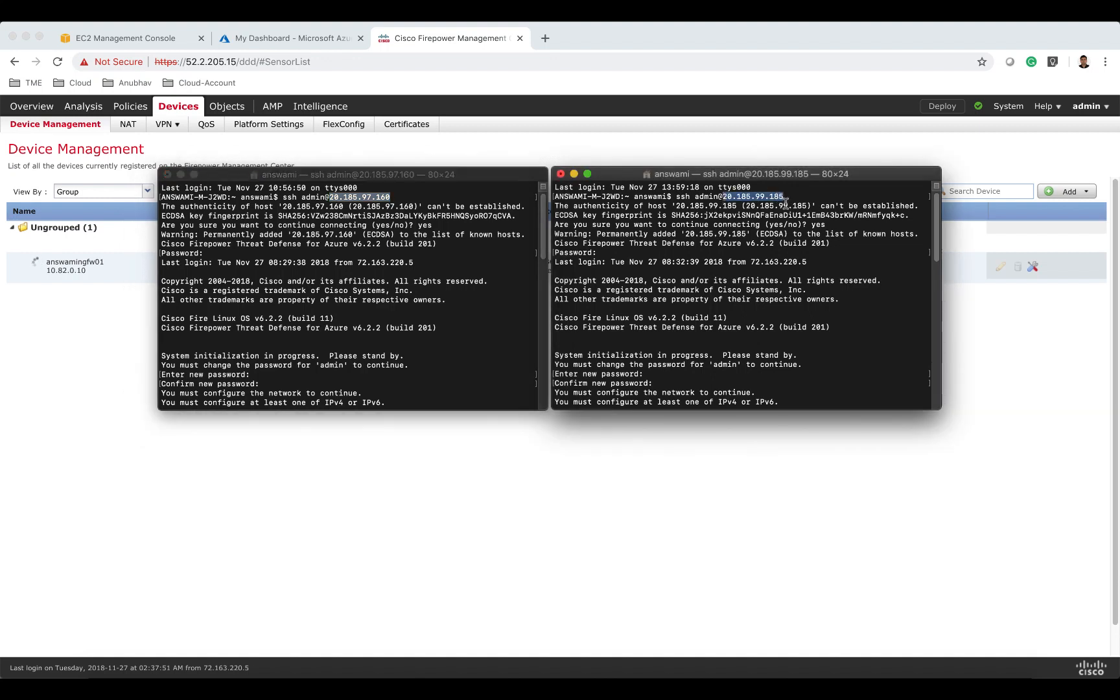
Start adding the second device with host 20.185.99.185 and display name answamingfw02.
{"action": "left_click", "coordinate": [572, 480]}
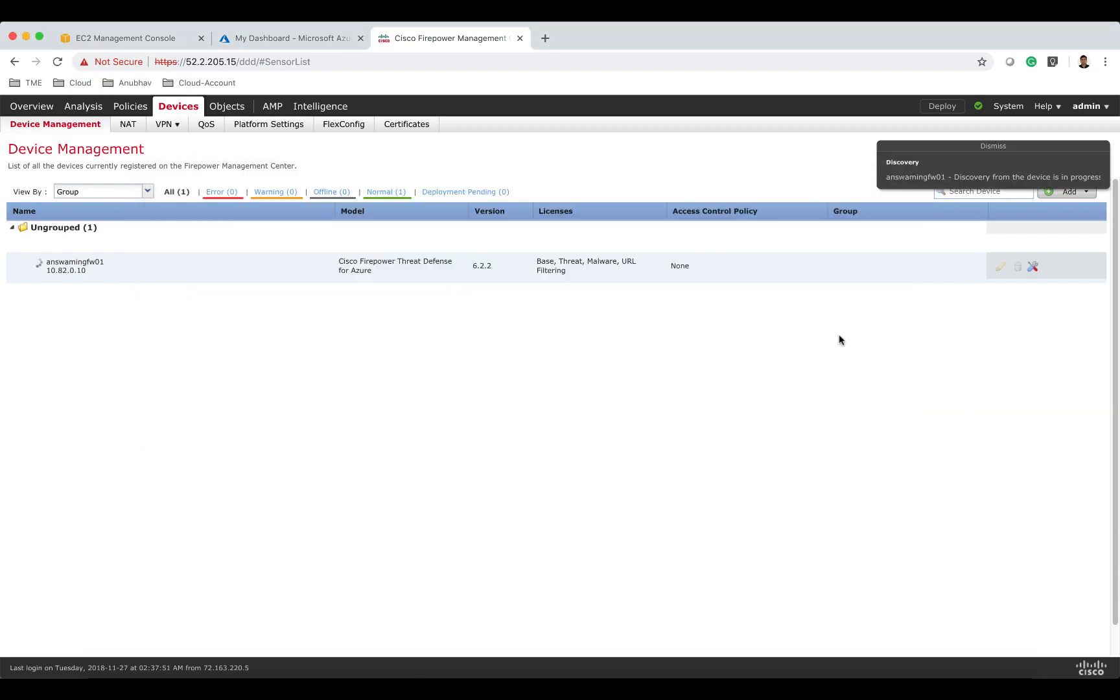
{"action": "left_click", "coordinate": [1098, 163]}
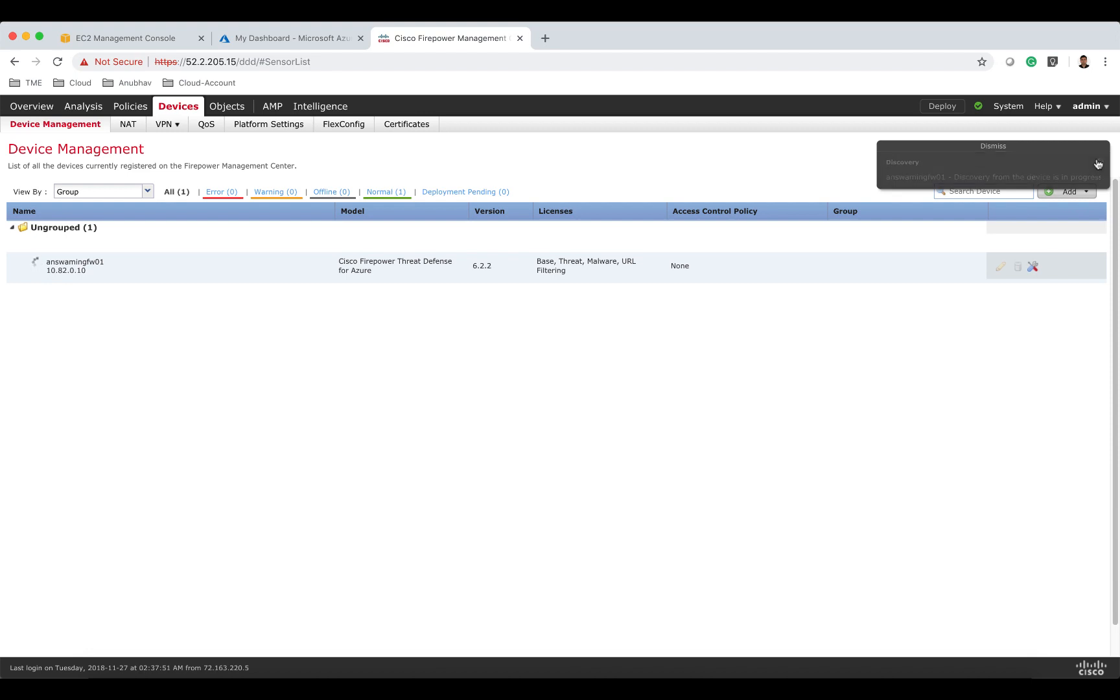
{"action": "left_click", "coordinate": [1079, 192]}
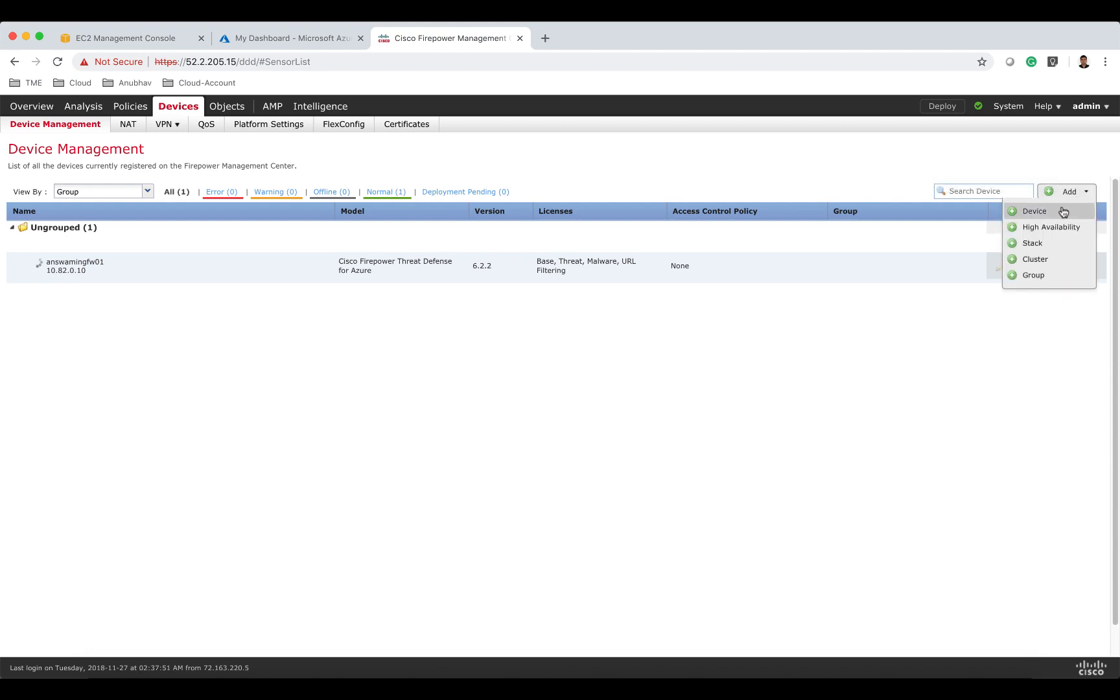
{"action": "left_click", "coordinate": [1063, 212]}
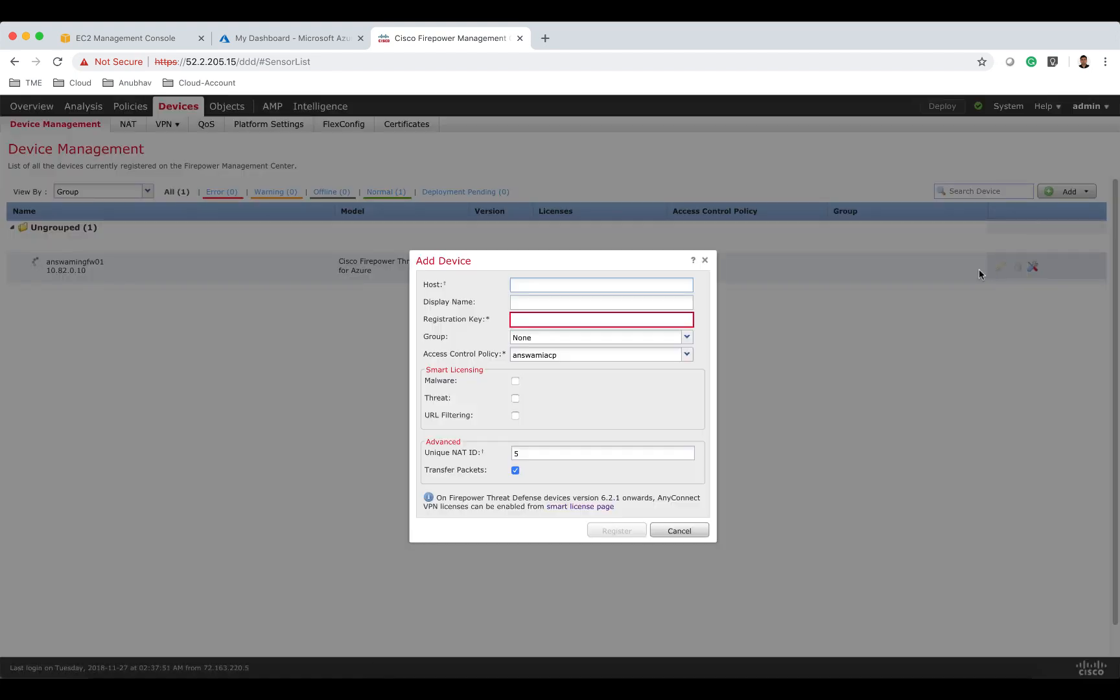
{"action": "type", "text": "20.185.99.185"}
{"action": "key", "text": "Tab"}
{"action": "type", "text": "a"}
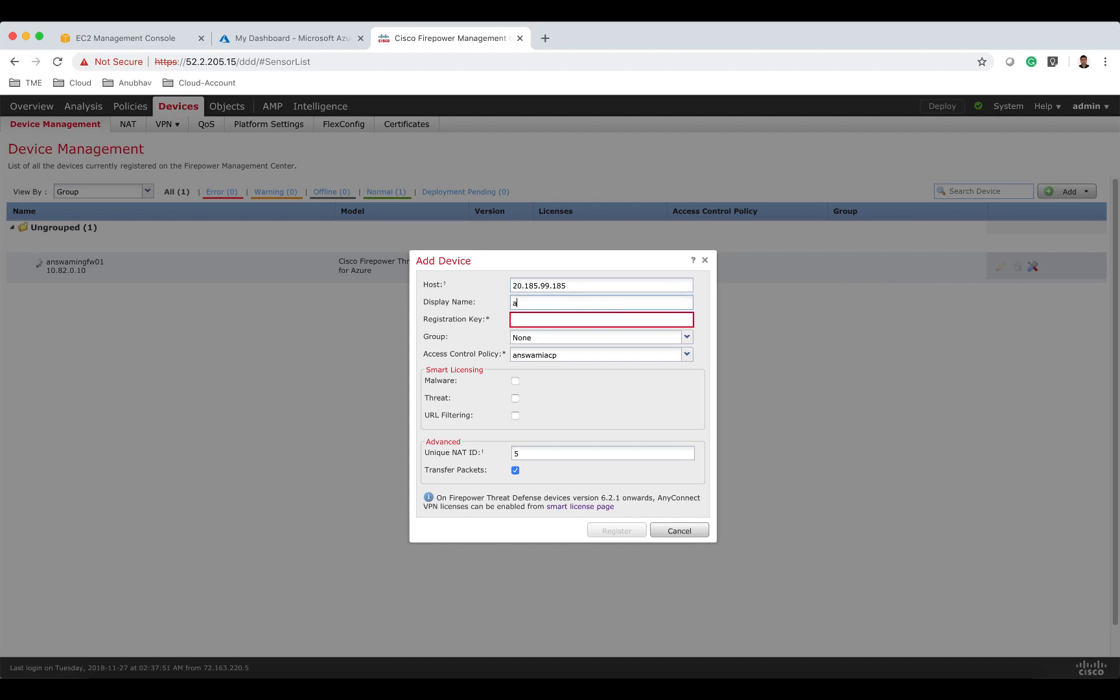
{"action": "type", "text": "nswamingfw02"}
Enter the registration key, enable the Malware, Threat and URL Filtering licences, and register the device.
{"action": "left_click", "coordinate": [625, 318]}
{"action": "type", "text": "cisco123"}
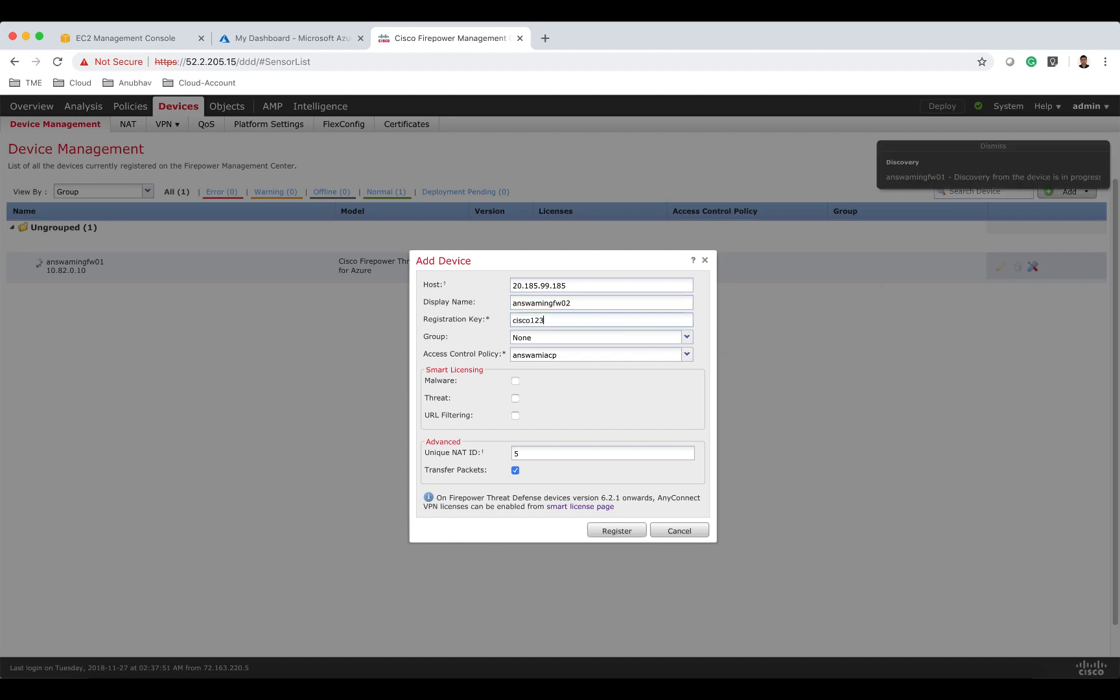
{"action": "left_click", "coordinate": [515, 382]}
{"action": "left_click", "coordinate": [515, 398]}
{"action": "left_click", "coordinate": [516, 415]}
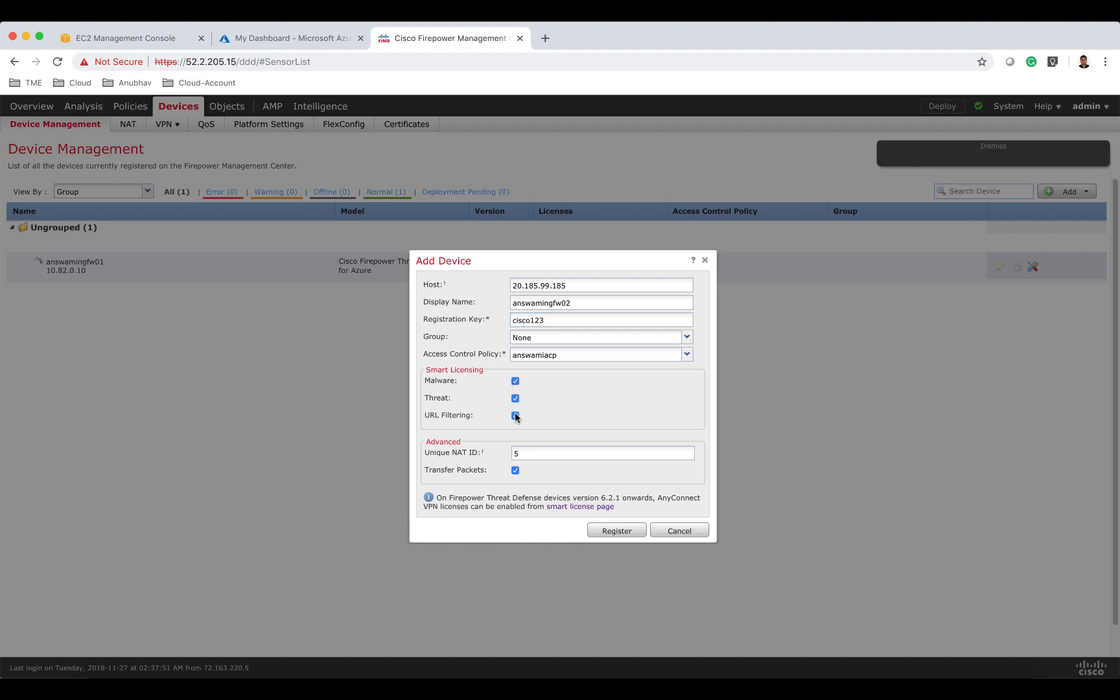
{"action": "left_click", "coordinate": [611, 533]}
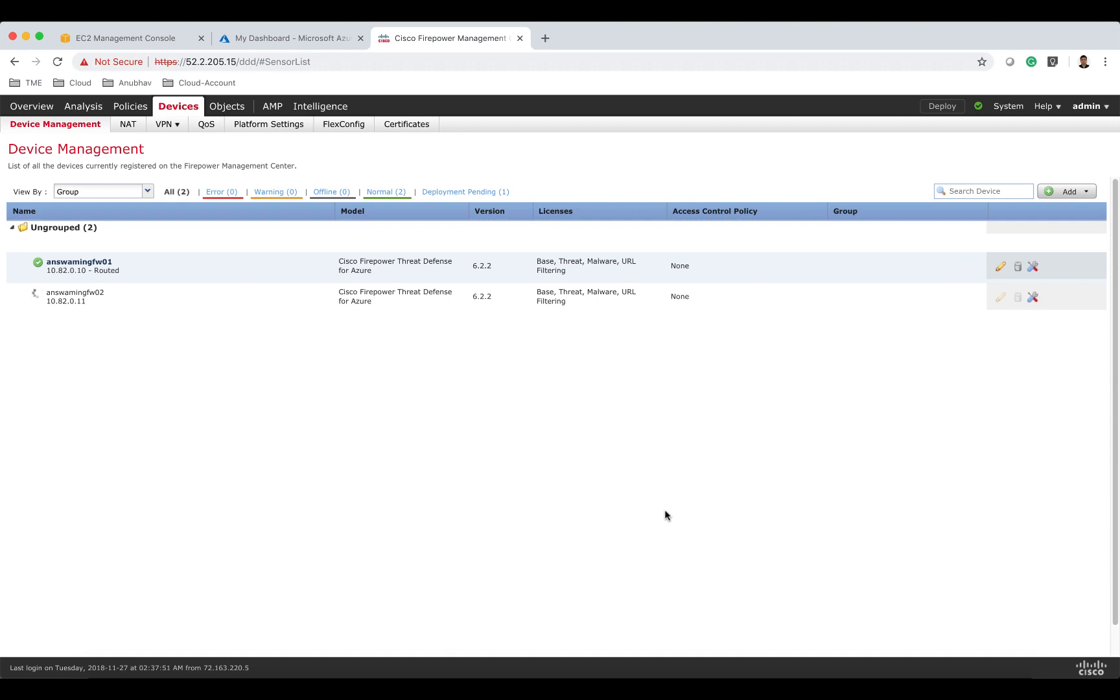
On answamingfw01, name interface GigabitEthernet0/0 external and assign it a new security zone named external.
{"action": "left_click", "coordinate": [1000, 268]}
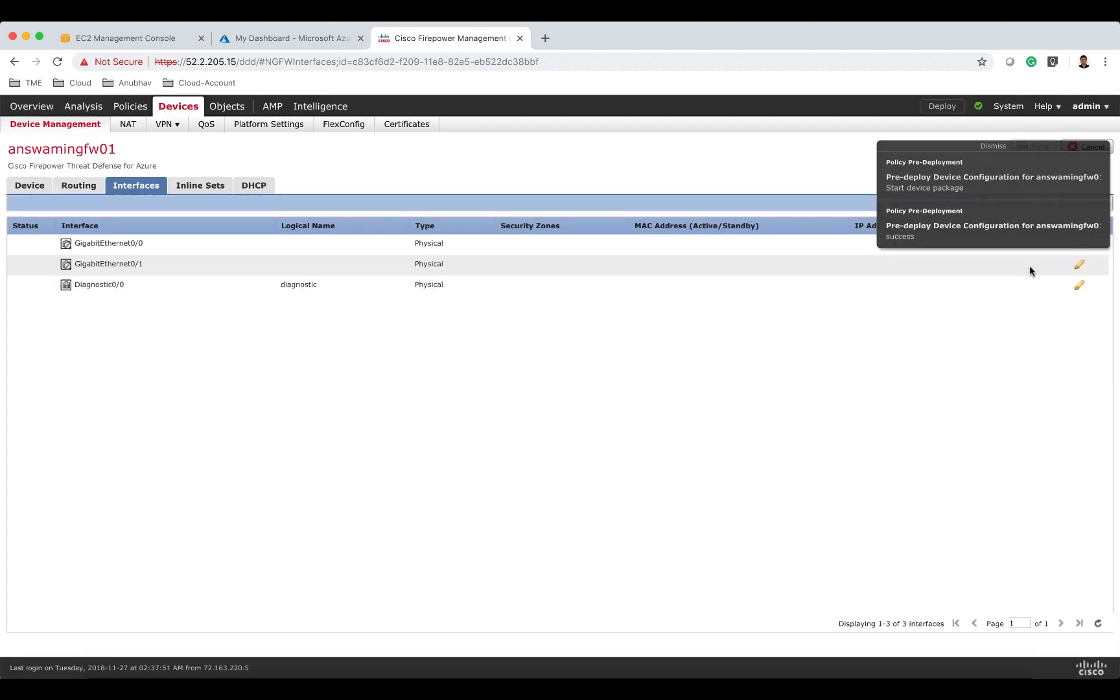
{"action": "left_click", "coordinate": [1100, 162]}
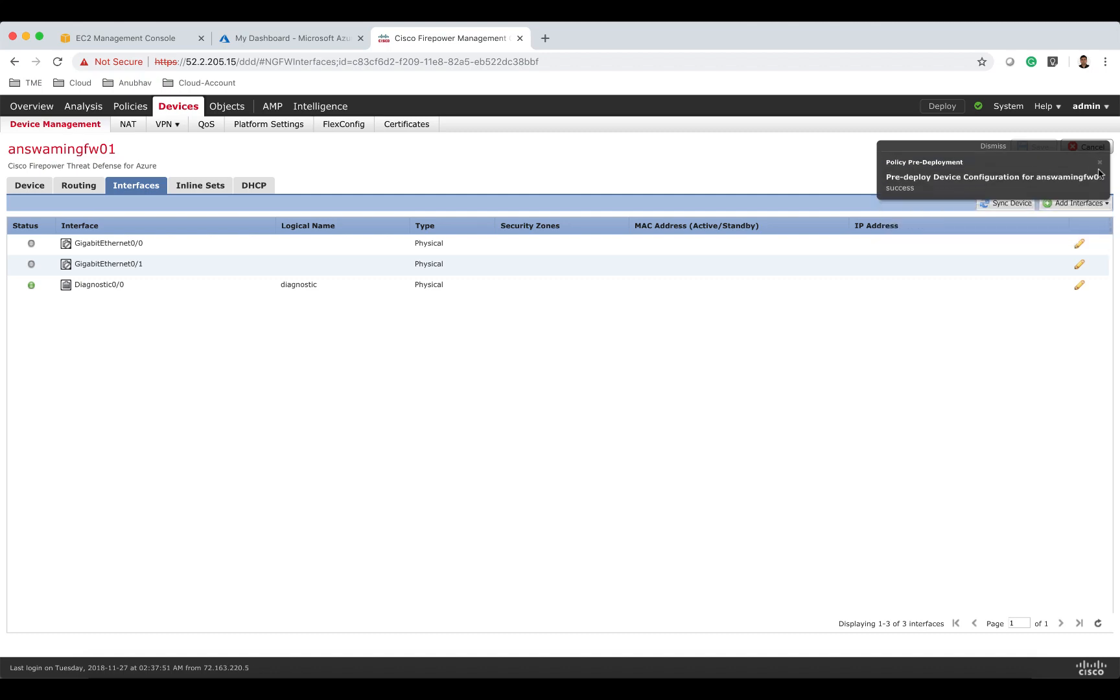
{"action": "left_click", "coordinate": [1101, 163]}
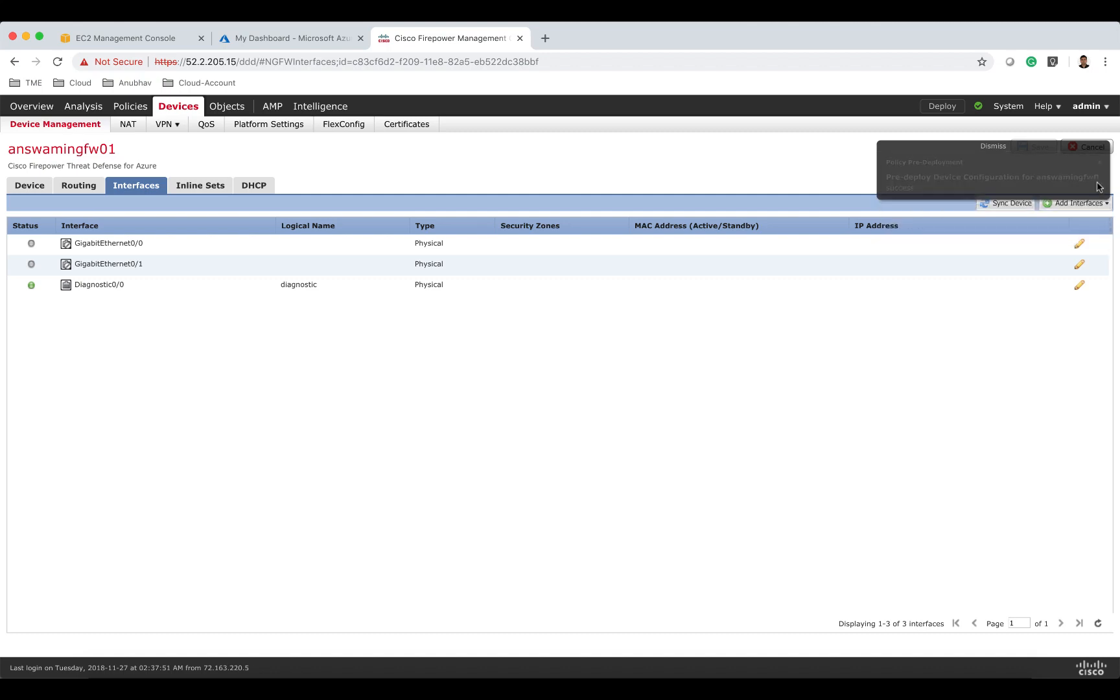
{"action": "left_click", "coordinate": [1080, 244]}
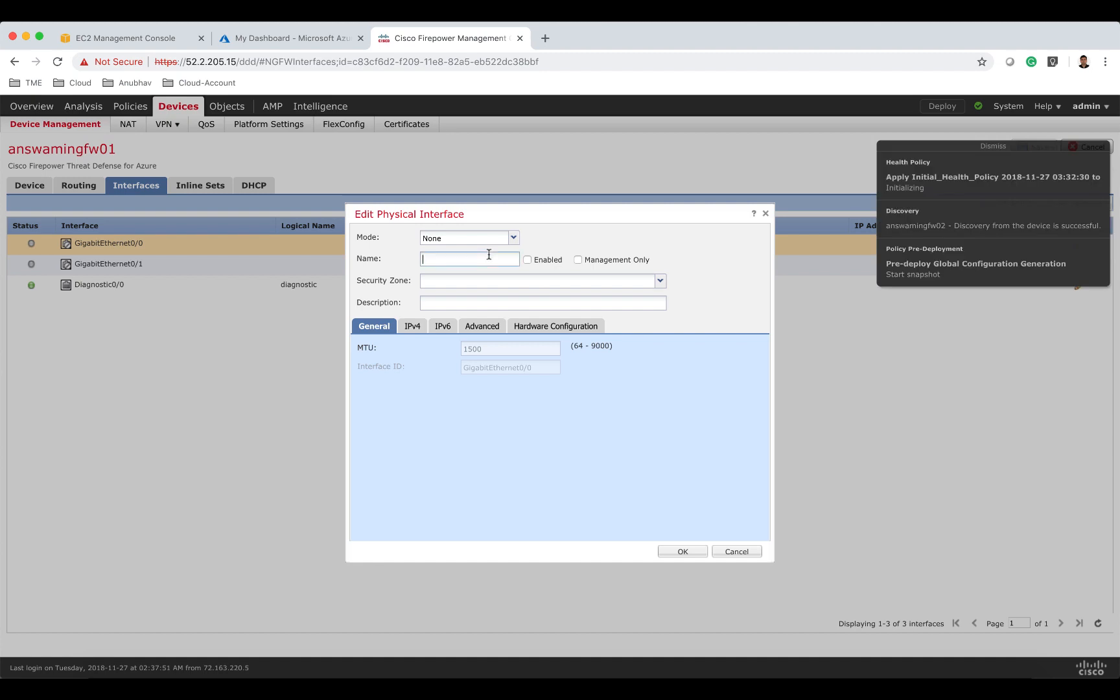
{"action": "type", "text": "e"}
{"action": "type", "text": "xterbal"}
{"action": "type", "text": "nal"}
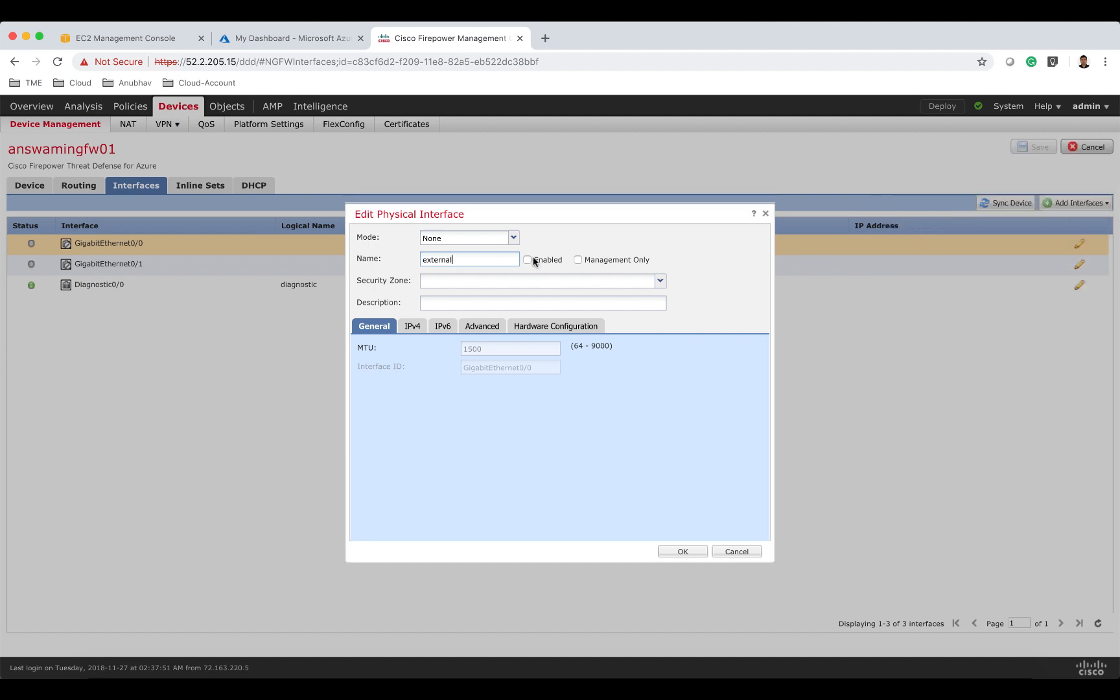
{"action": "left_click", "coordinate": [525, 281]}
{"action": "left_click", "coordinate": [492, 310]}
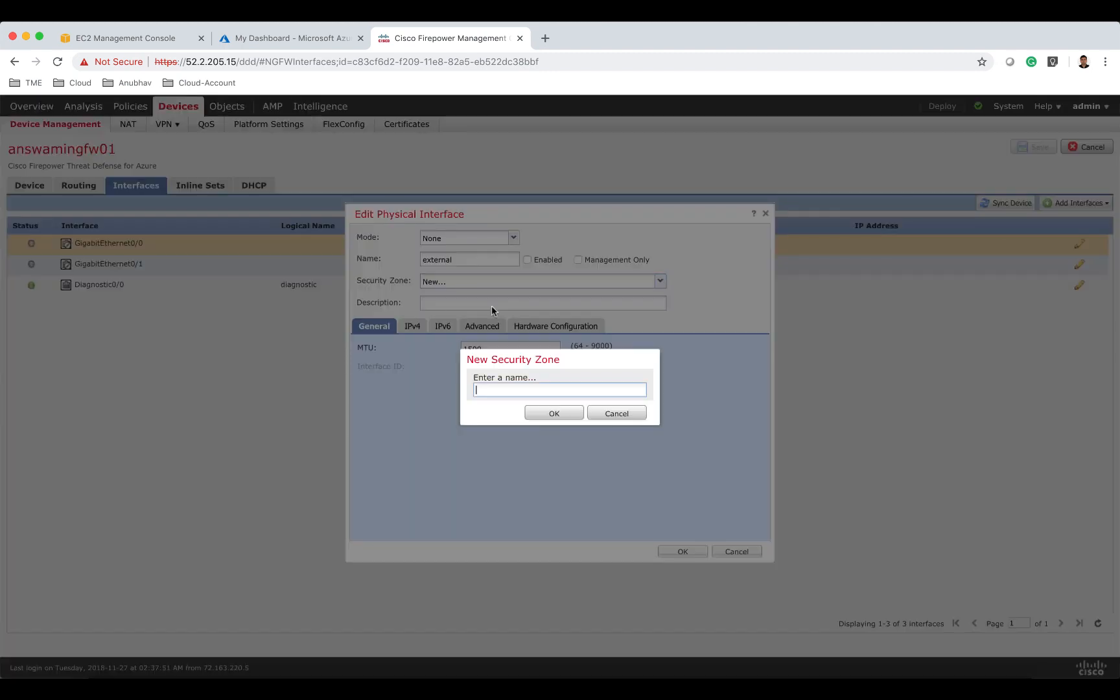
{"action": "type", "text": "externba"}
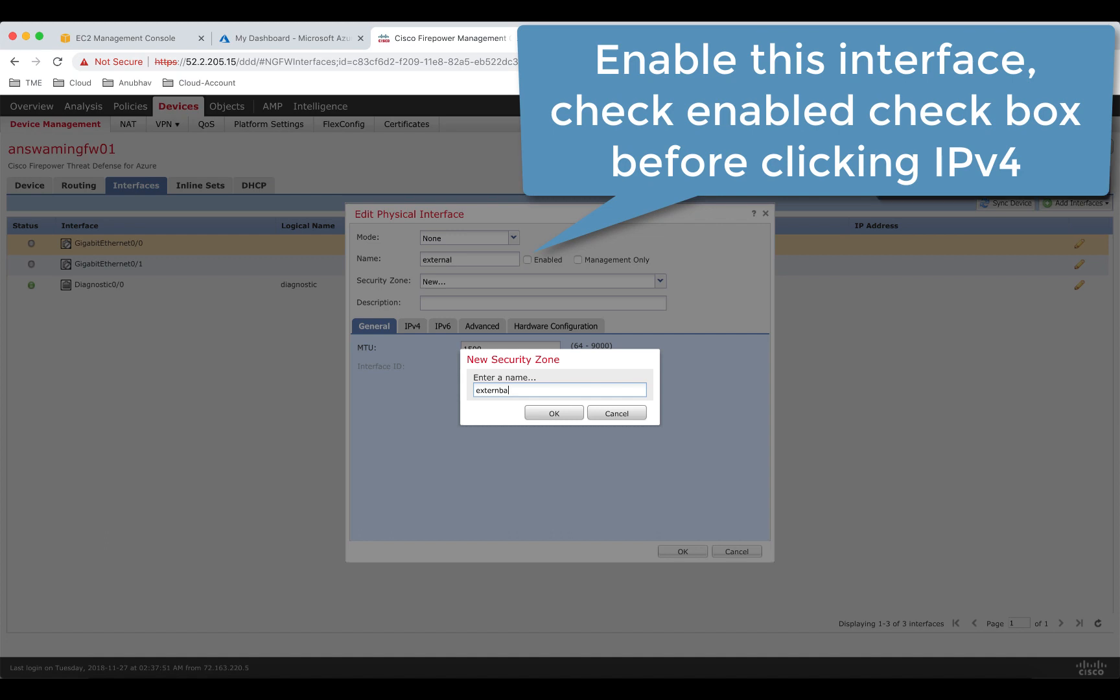
{"action": "left_click", "coordinate": [553, 415]}
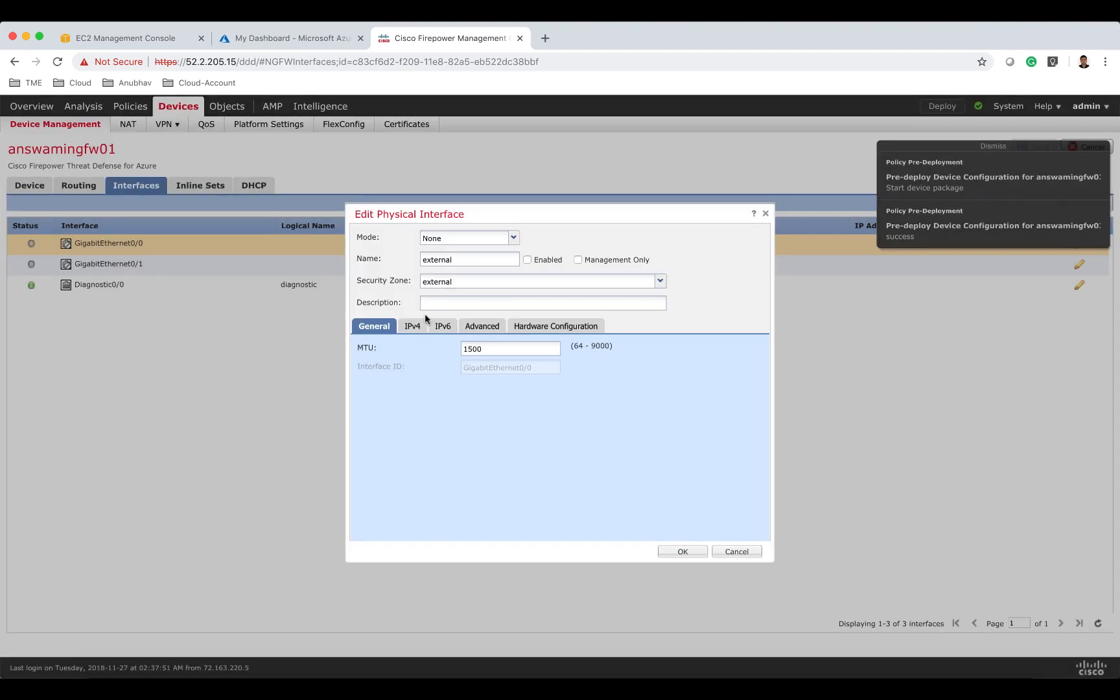
Give GigabitEthernet0/0 the static IPv4 address 10.82.2.10/24 and confirm the interface settings.
{"action": "left_click", "coordinate": [416, 324]}
{"action": "left_click", "coordinate": [490, 367]}
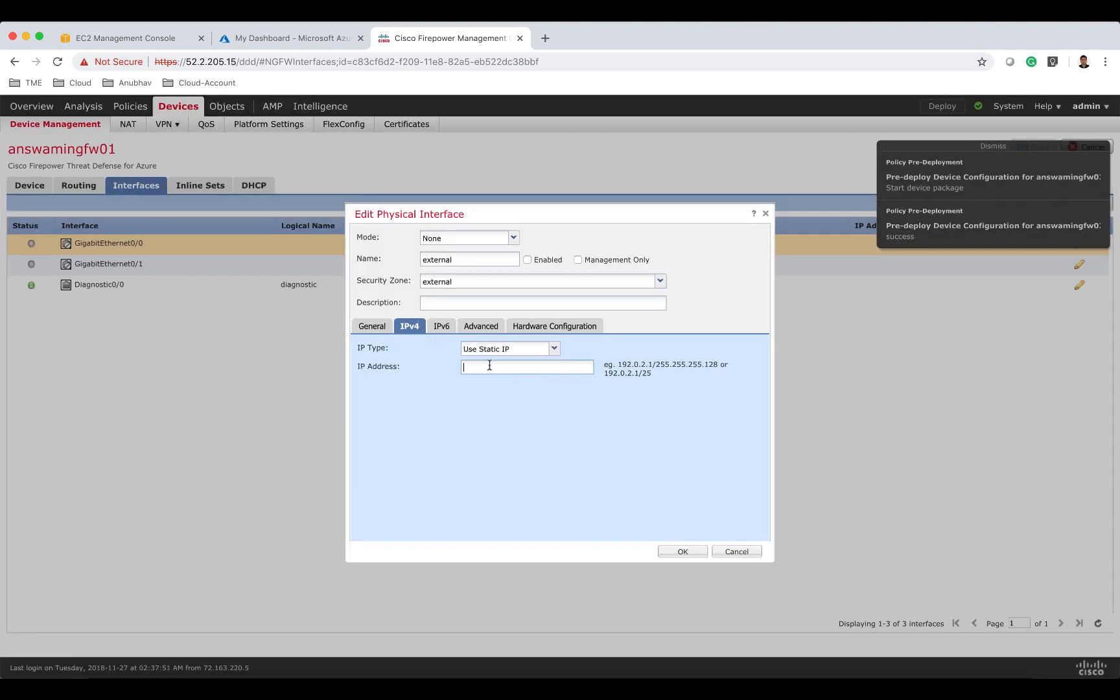
{"action": "type", "text": "10.82"}
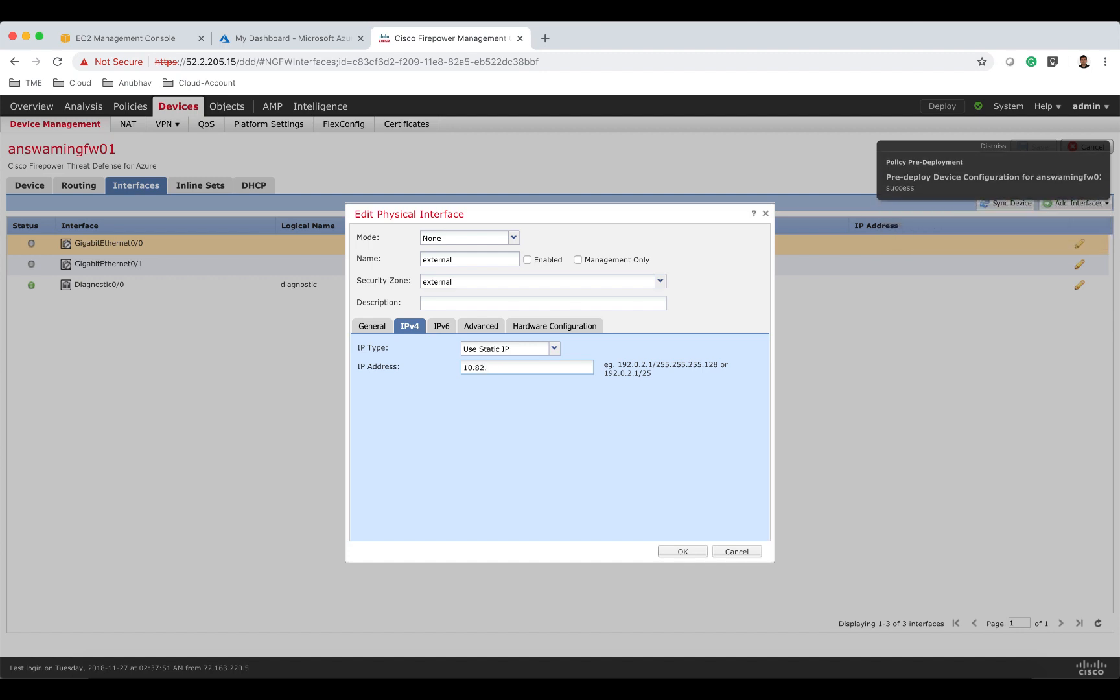
{"action": "type", "text": ".3."}
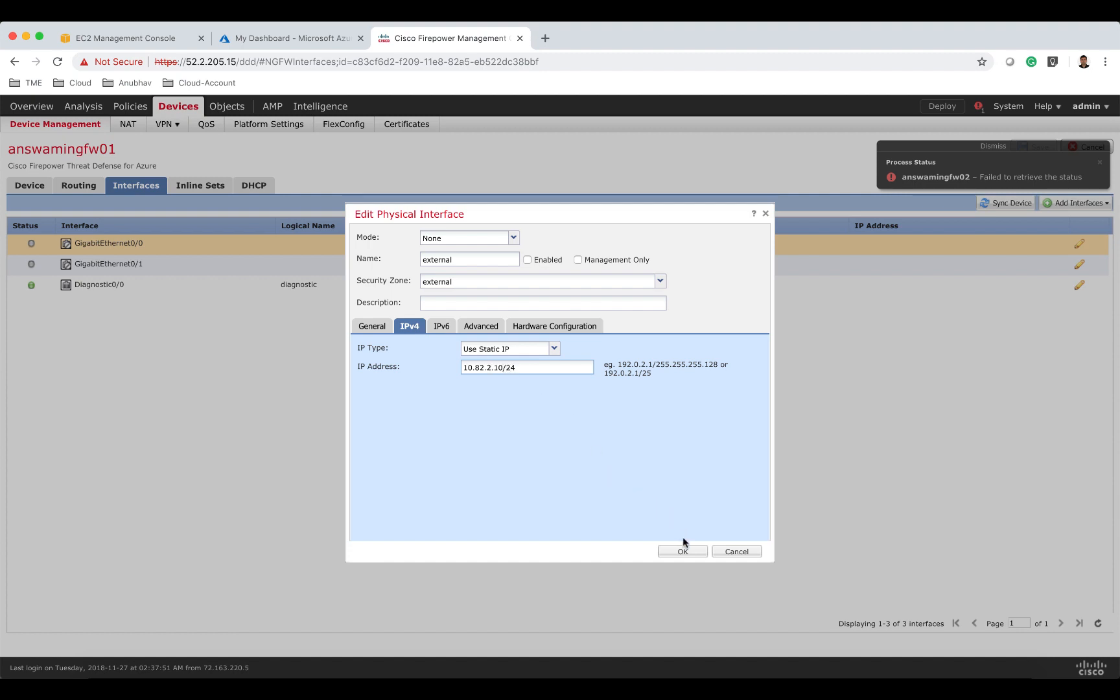
{"action": "left_click", "coordinate": [686, 554]}
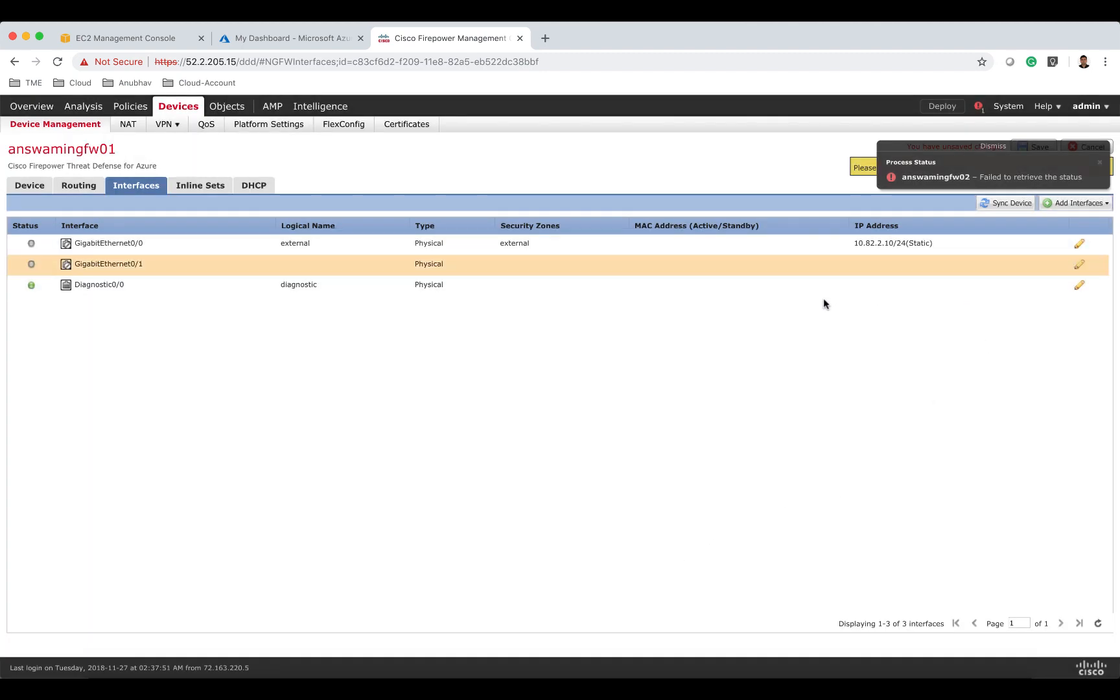
Name interface GigabitEthernet0/1 internal, enable it, and assign it a new security zone named internal.
{"action": "left_click", "coordinate": [1078, 265]}
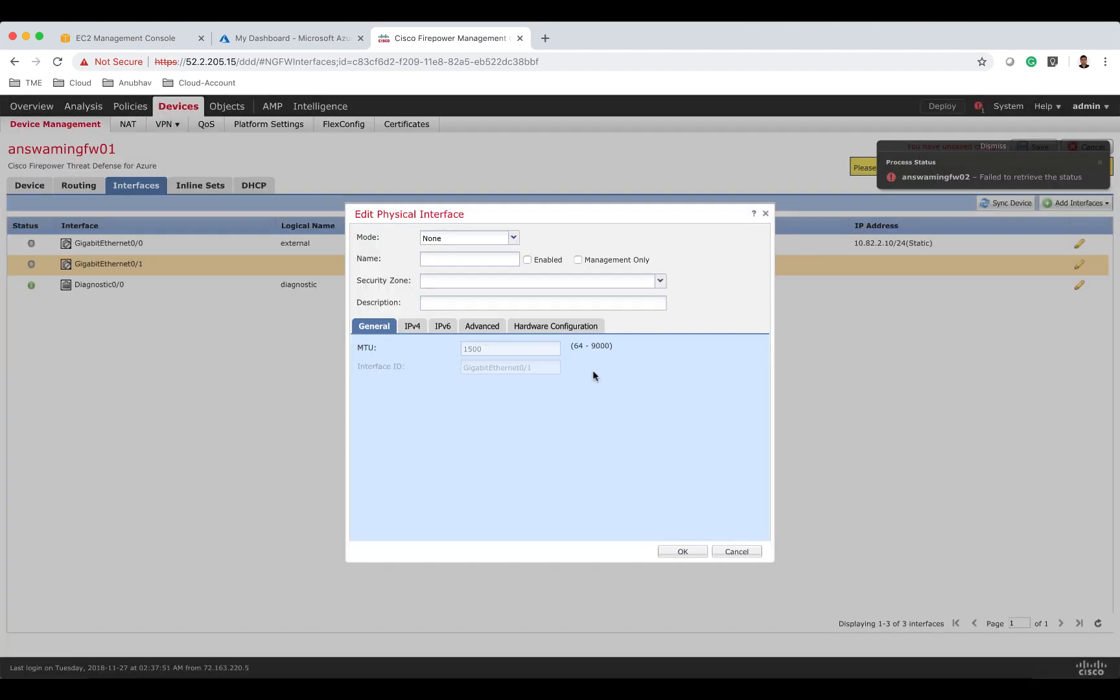
{"action": "left_click", "coordinate": [440, 259]}
{"action": "type", "text": "internal"}
{"action": "left_click", "coordinate": [527, 260]}
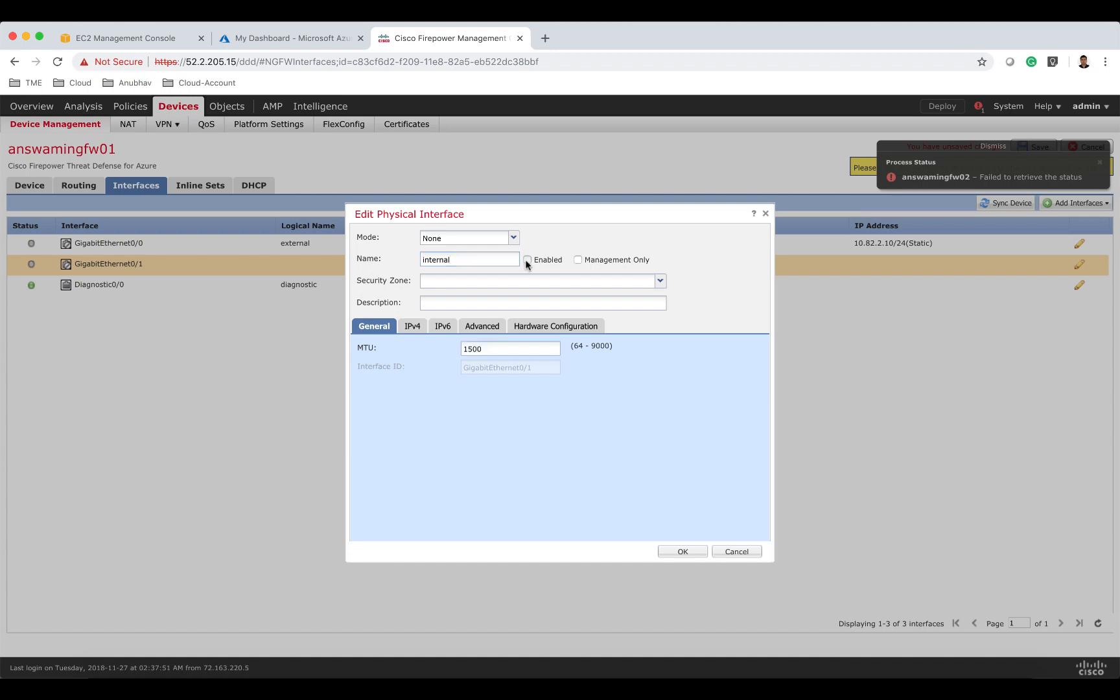
{"action": "left_click", "coordinate": [501, 284]}
{"action": "left_click", "coordinate": [462, 323]}
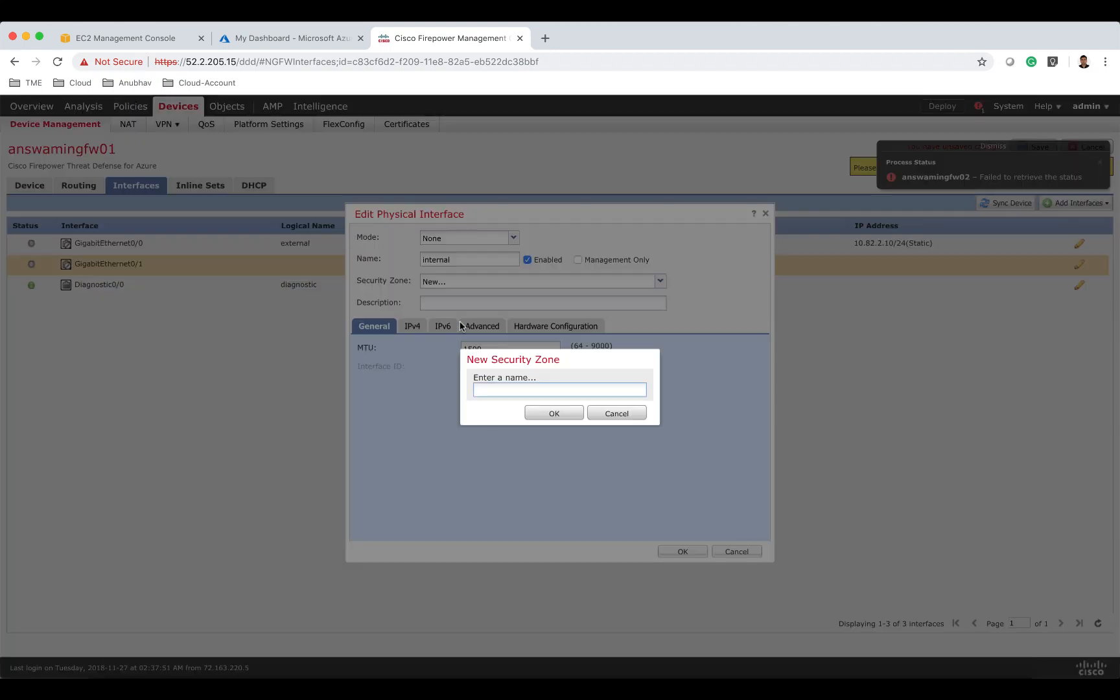
{"action": "type", "text": "internal"}
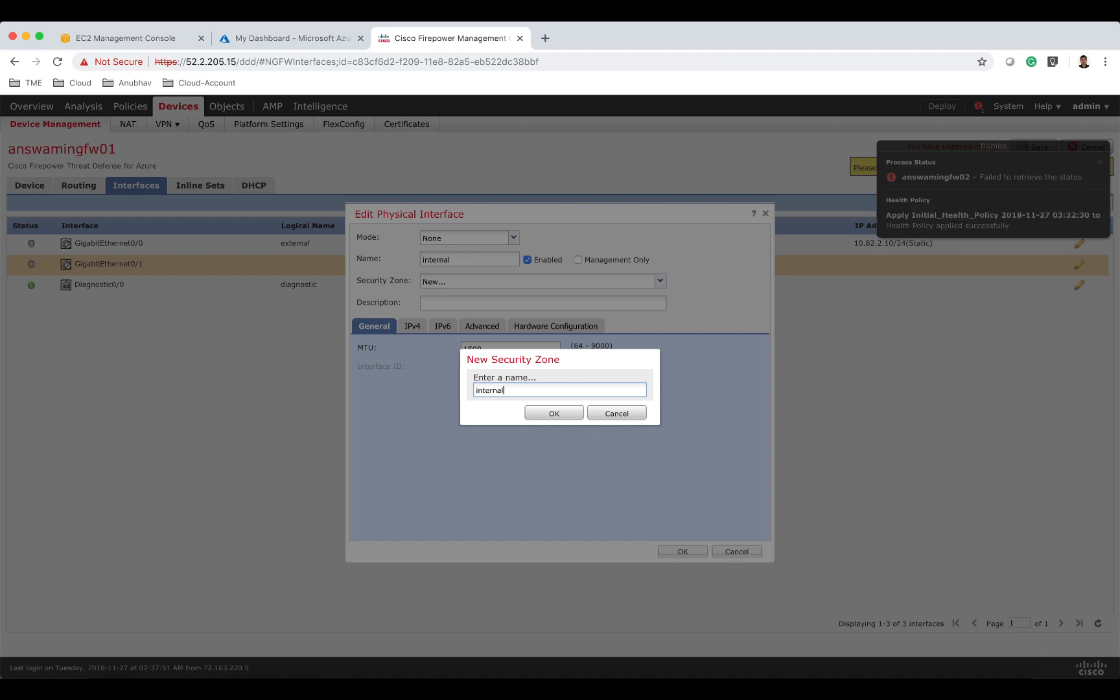
{"action": "left_click", "coordinate": [542, 414]}
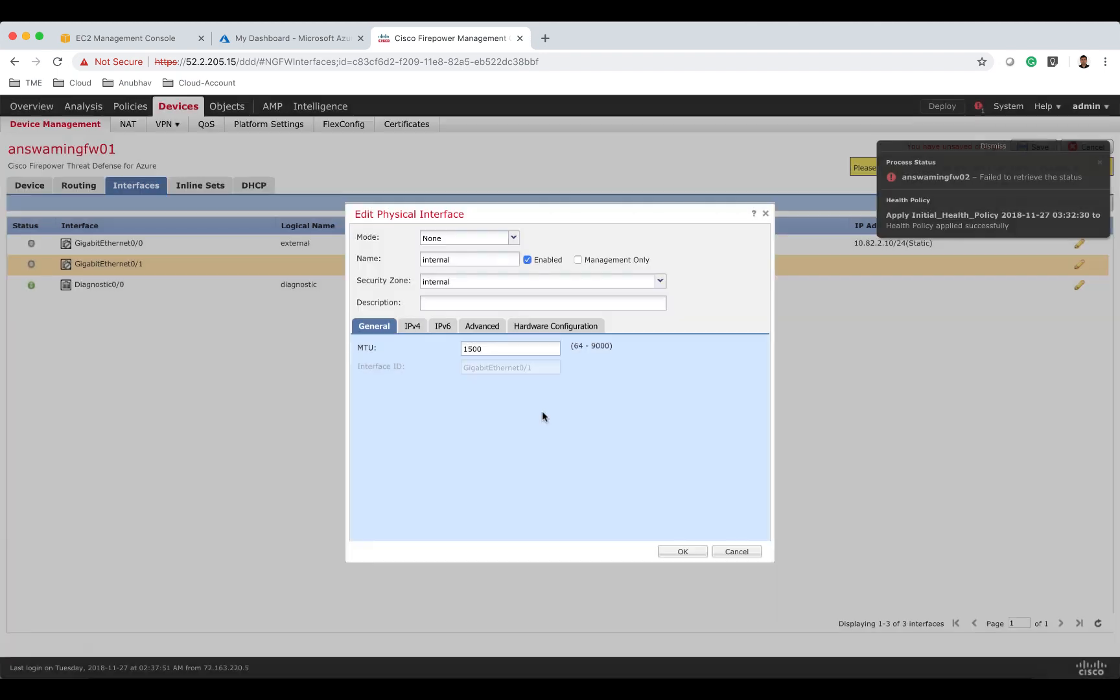
Give GigabitEthernet0/1 the static IPv4 address 10.82.3.10/24, confirm, and save the interface configuration.
{"action": "left_click", "coordinate": [412, 326]}
{"action": "left_click", "coordinate": [492, 368]}
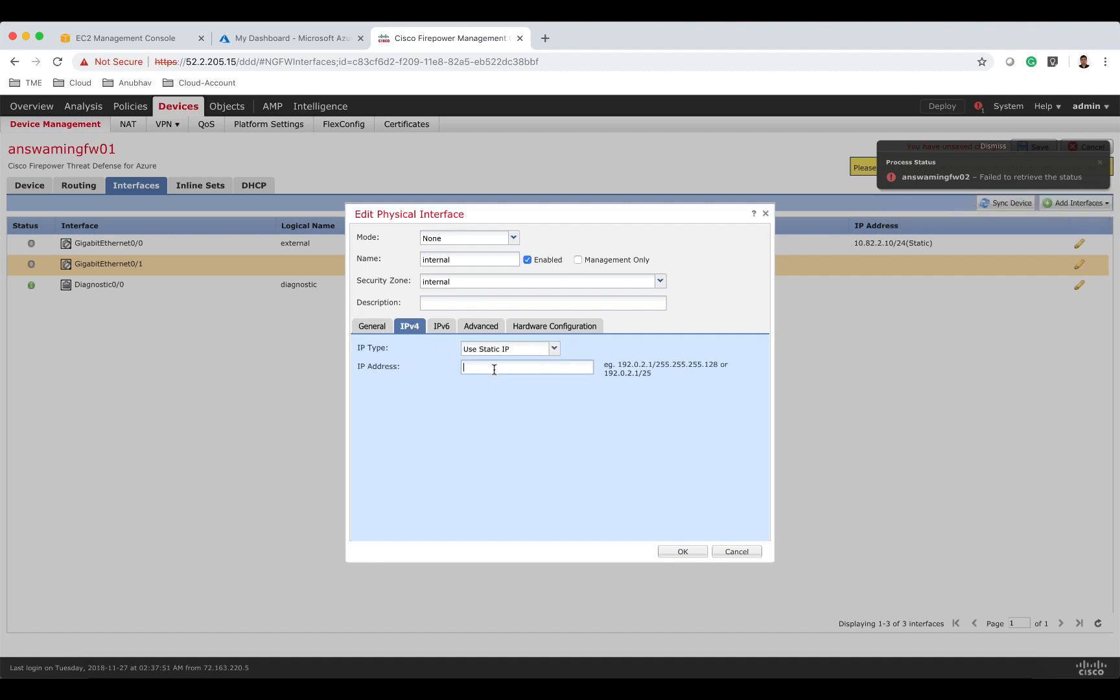
{"action": "type", "text": "10.82.3.10/24"}
{"action": "left_click", "coordinate": [680, 552]}
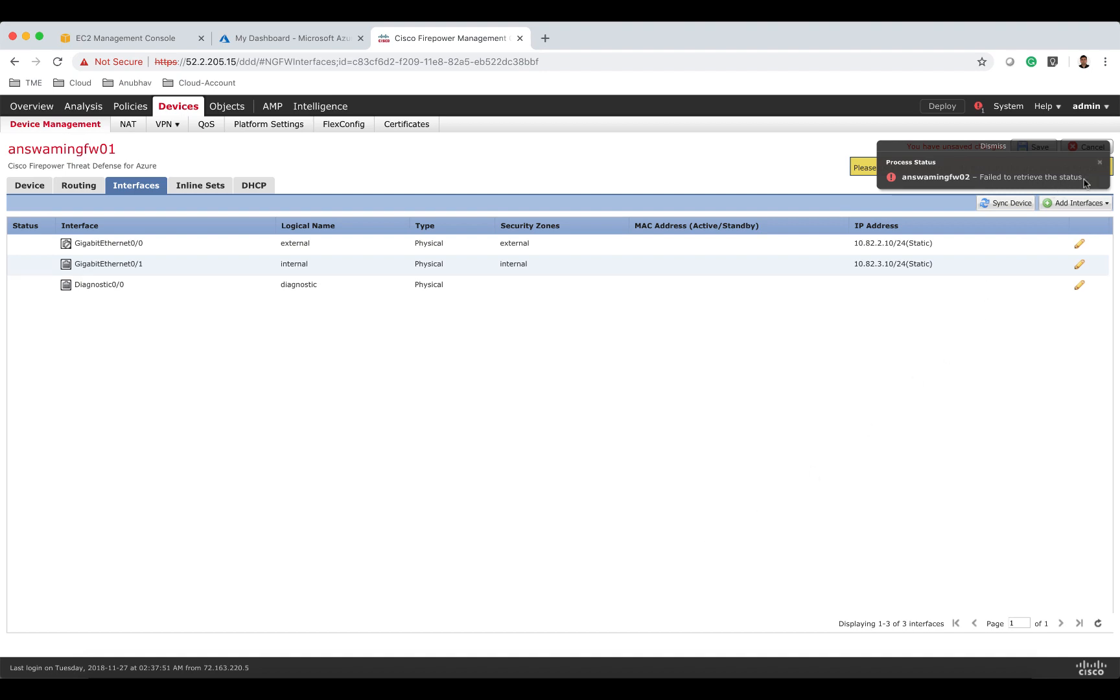
{"action": "left_click", "coordinate": [1100, 162]}
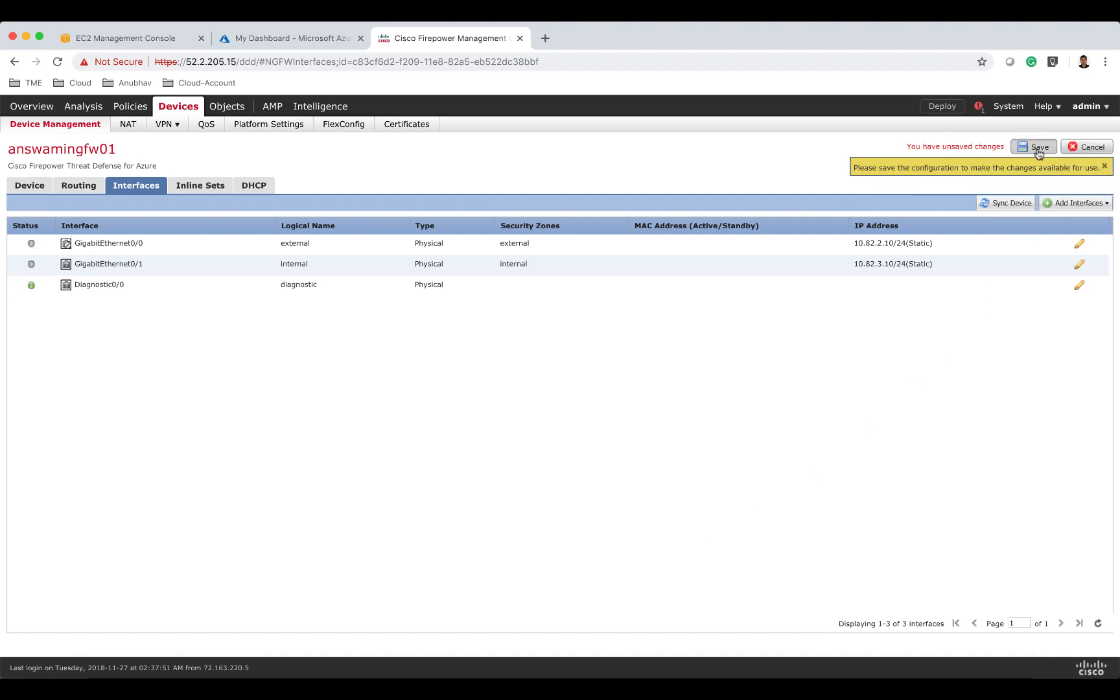
{"action": "left_click", "coordinate": [1037, 149]}
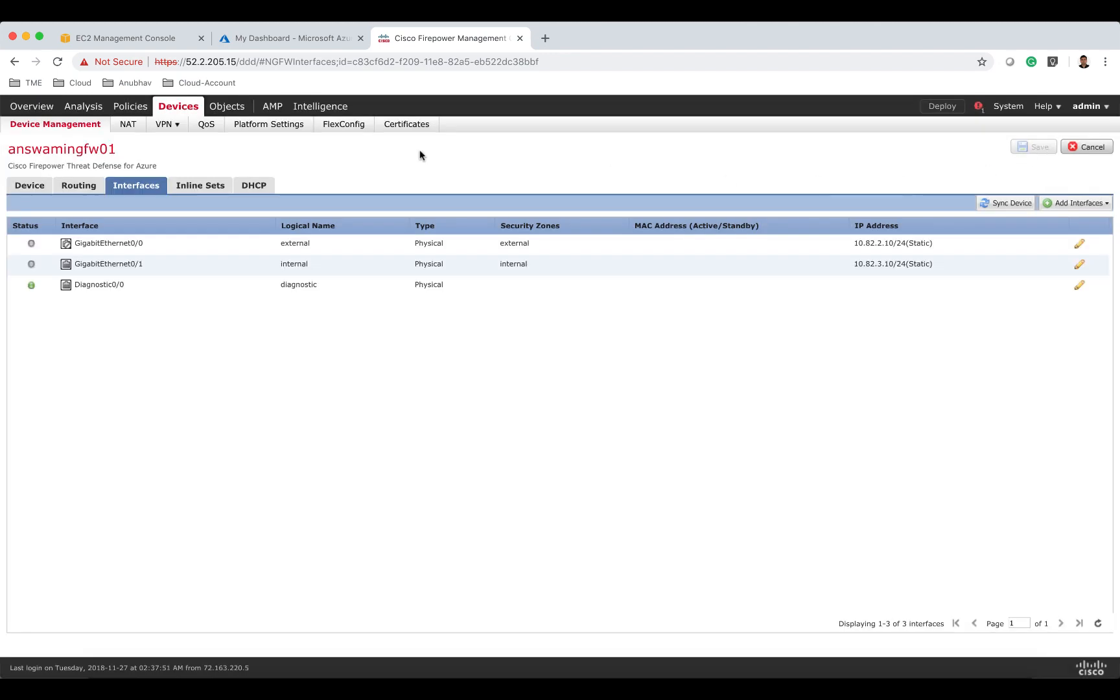
On answamingfw02, name interface GigabitEthernet0/0 external, enable it, and assign the external security zone.
{"action": "left_click", "coordinate": [70, 125]}
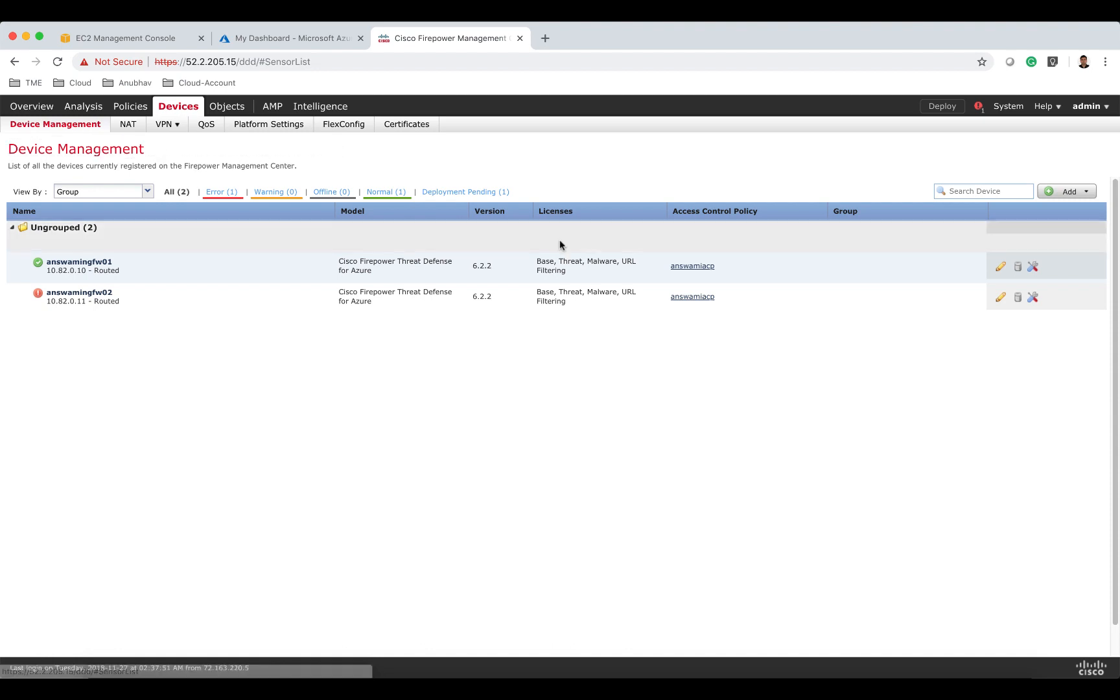
{"action": "left_click", "coordinate": [1000, 297]}
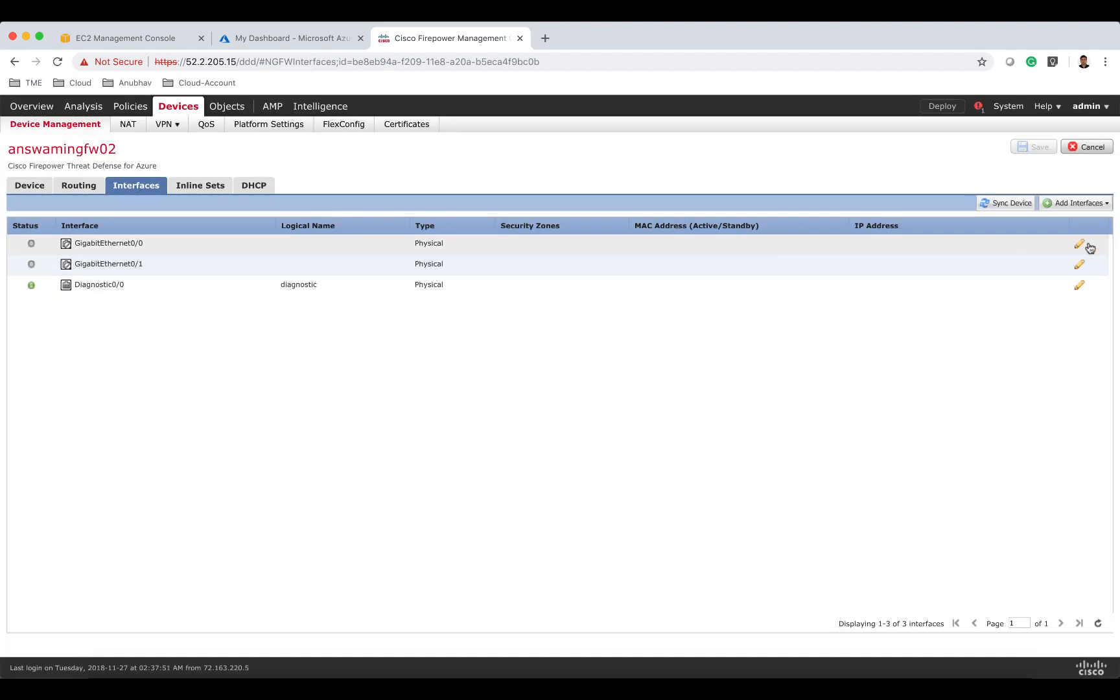
{"action": "left_click", "coordinate": [1079, 245]}
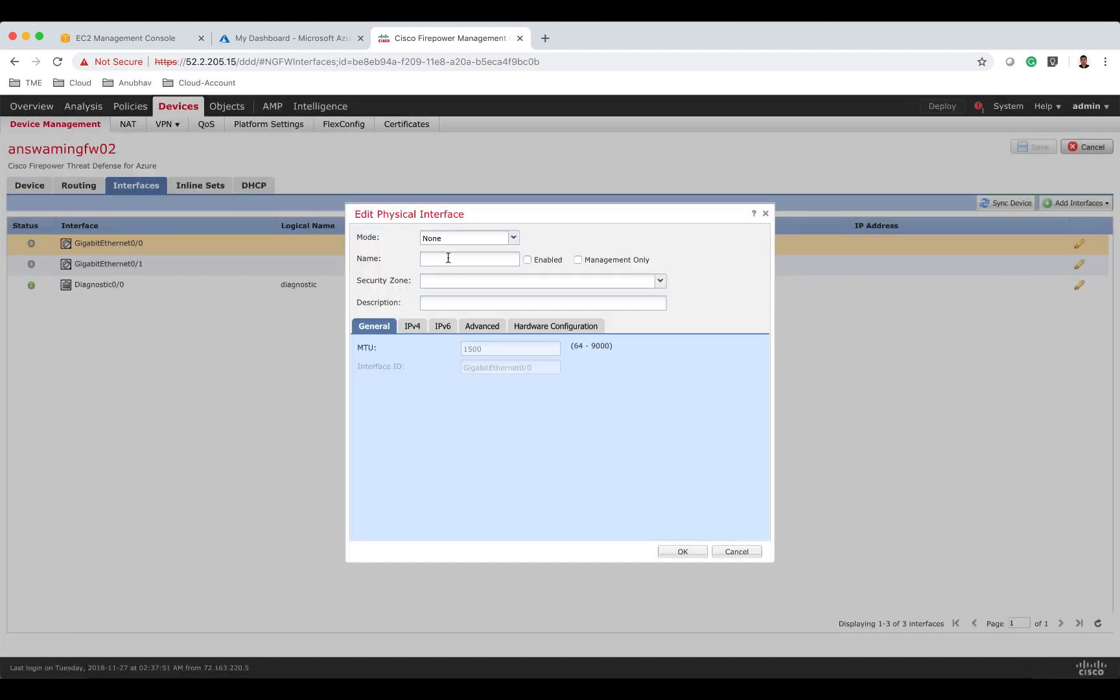
{"action": "type", "text": "external"}
{"action": "left_click", "coordinate": [527, 260]}
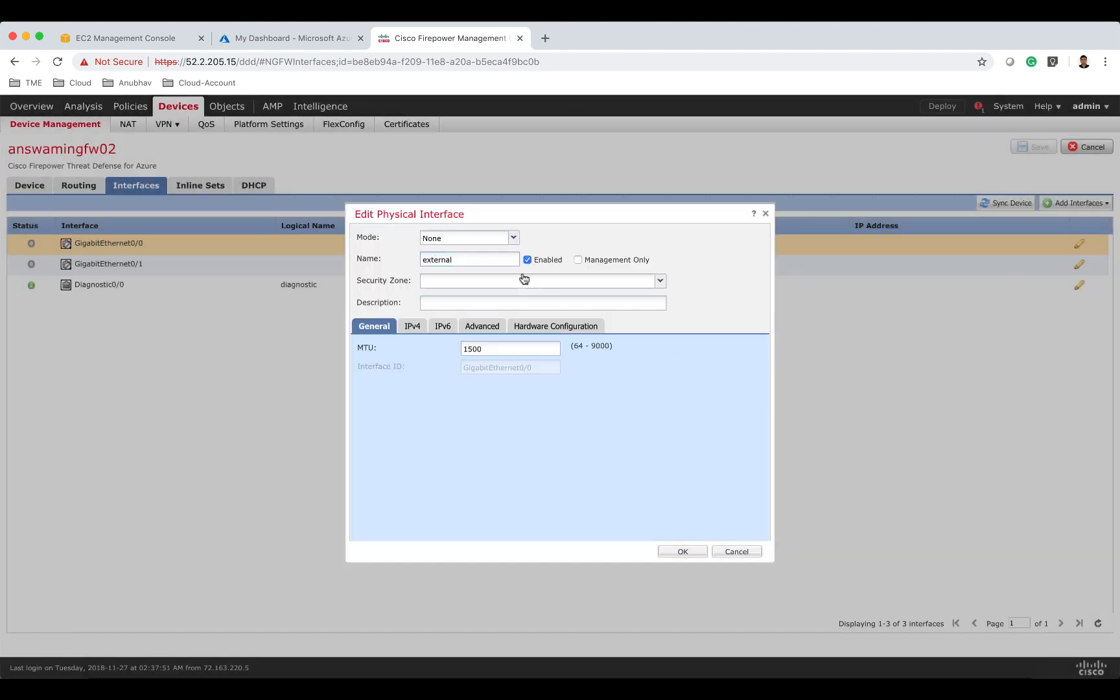
{"action": "left_click", "coordinate": [523, 282]}
{"action": "left_click", "coordinate": [499, 312]}
Give GigabitEthernet0/0 the static IPv4 address 10.82.2.11/24 and confirm the interface settings.
{"action": "left_click", "coordinate": [412, 328]}
{"action": "left_click", "coordinate": [478, 366]}
{"action": "type", "text": "1"}
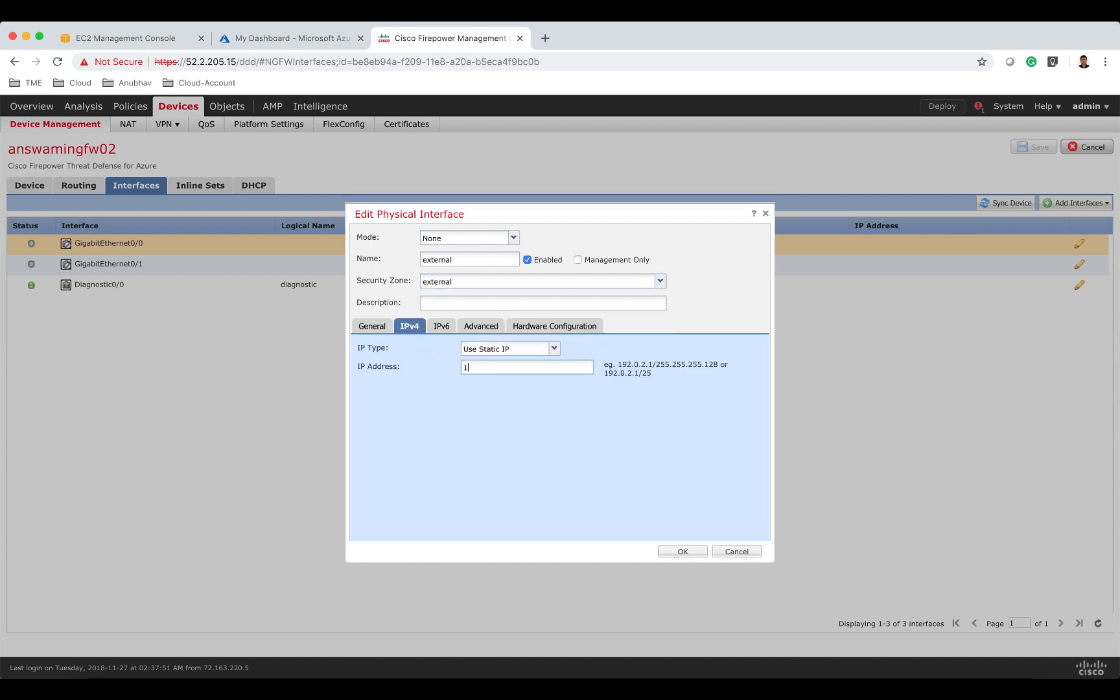
{"action": "type", "text": "0.82,.2.11/24"}
{"action": "left_click", "coordinate": [684, 553]}
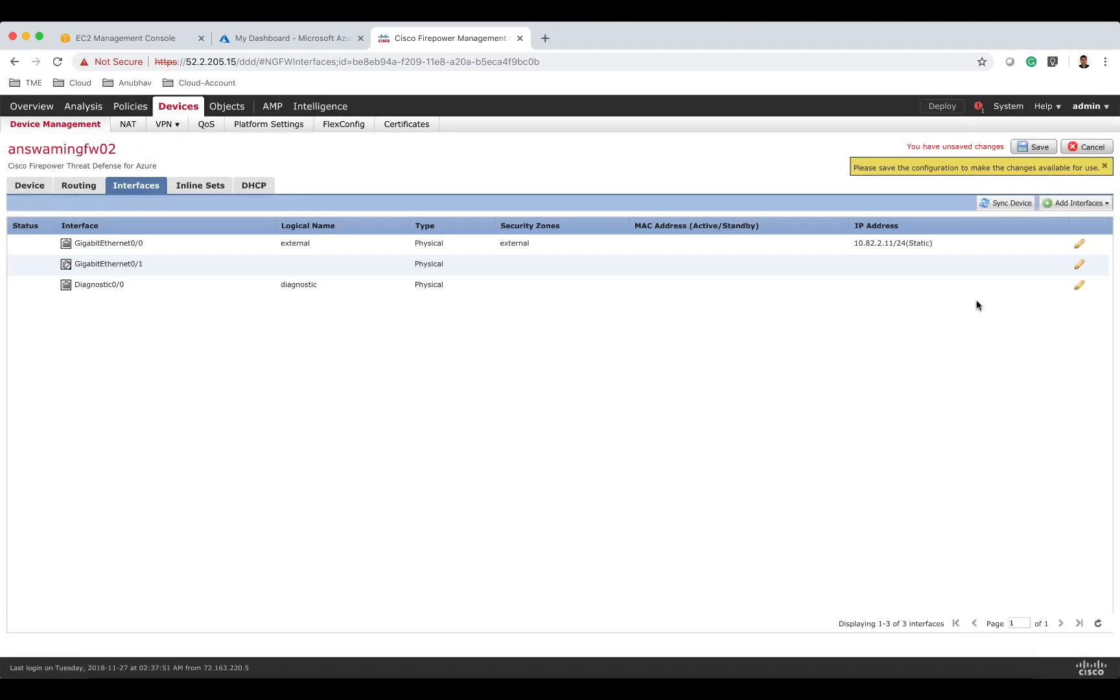
Name interface GigabitEthernet0/1 internal, enable it, and assign the internal security zone.
{"action": "left_click", "coordinate": [1078, 265]}
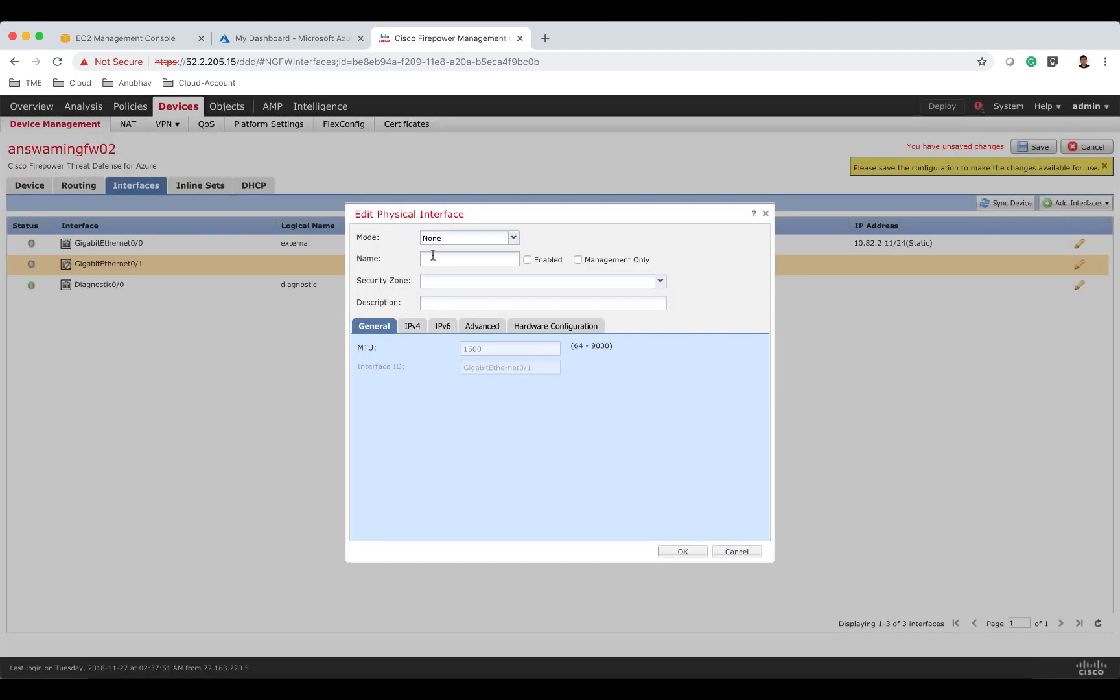
{"action": "type", "text": "internal"}
{"action": "left_click", "coordinate": [540, 259]}
{"action": "left_click", "coordinate": [499, 285]}
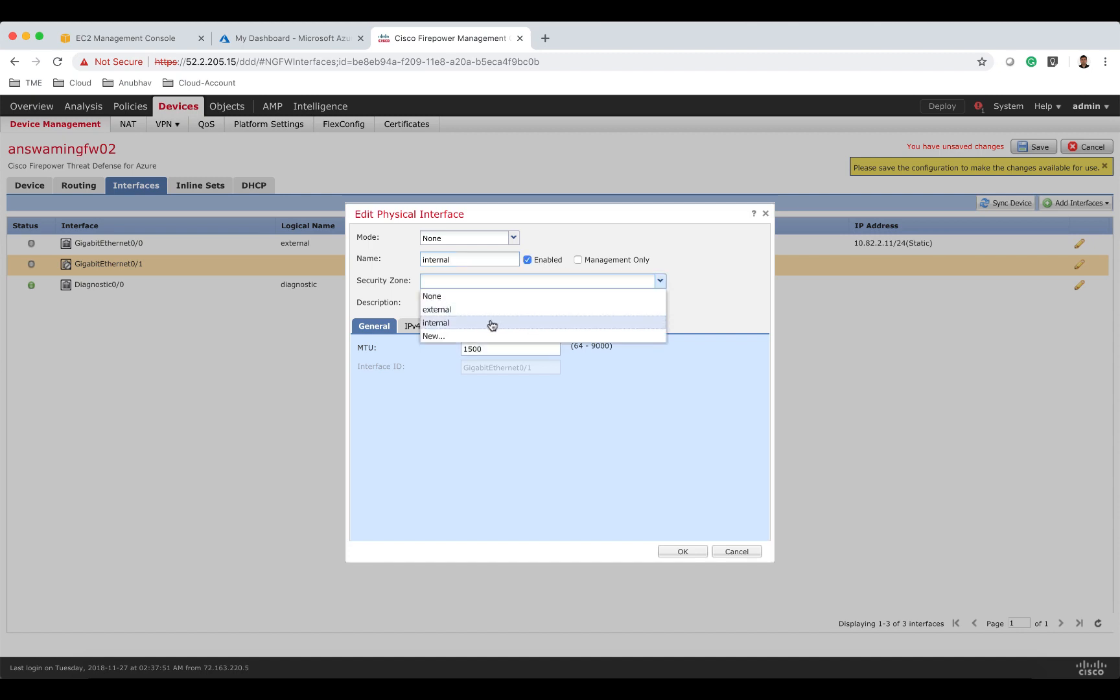
{"action": "left_click", "coordinate": [492, 322]}
Give GigabitEthernet0/1 the static IPv4 address 10.82.3.11/24 and confirm the interface settings.
{"action": "left_click", "coordinate": [410, 326]}
{"action": "left_click", "coordinate": [482, 368]}
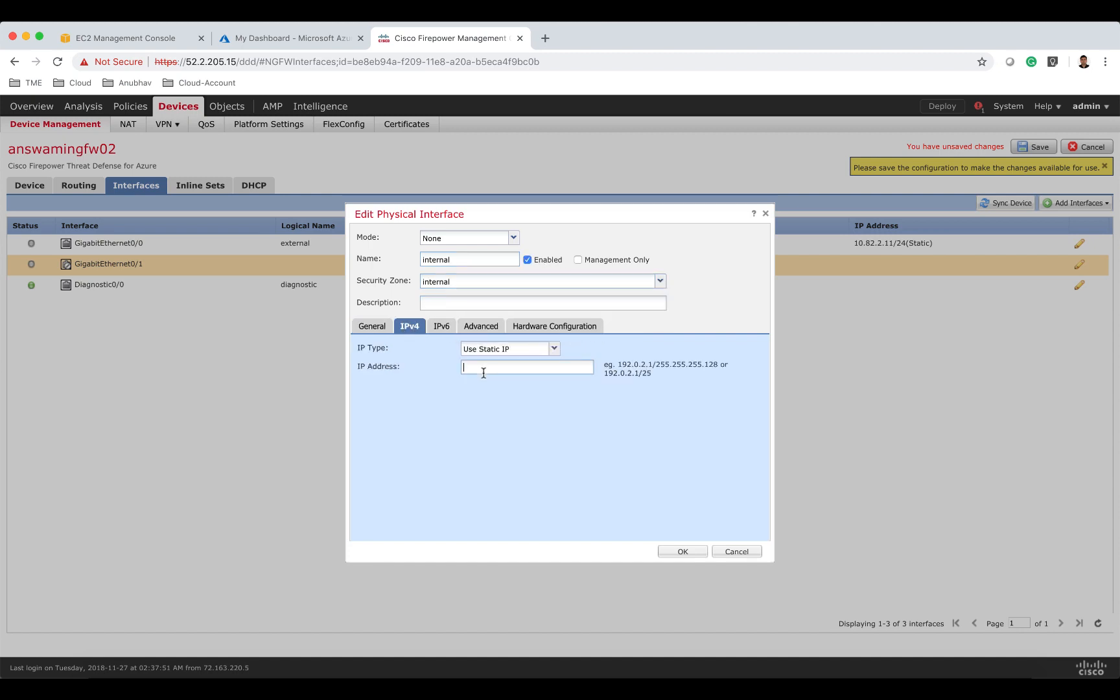
{"action": "type", "text": "10.82.3.11/24"}
{"action": "left_click", "coordinate": [700, 555]}
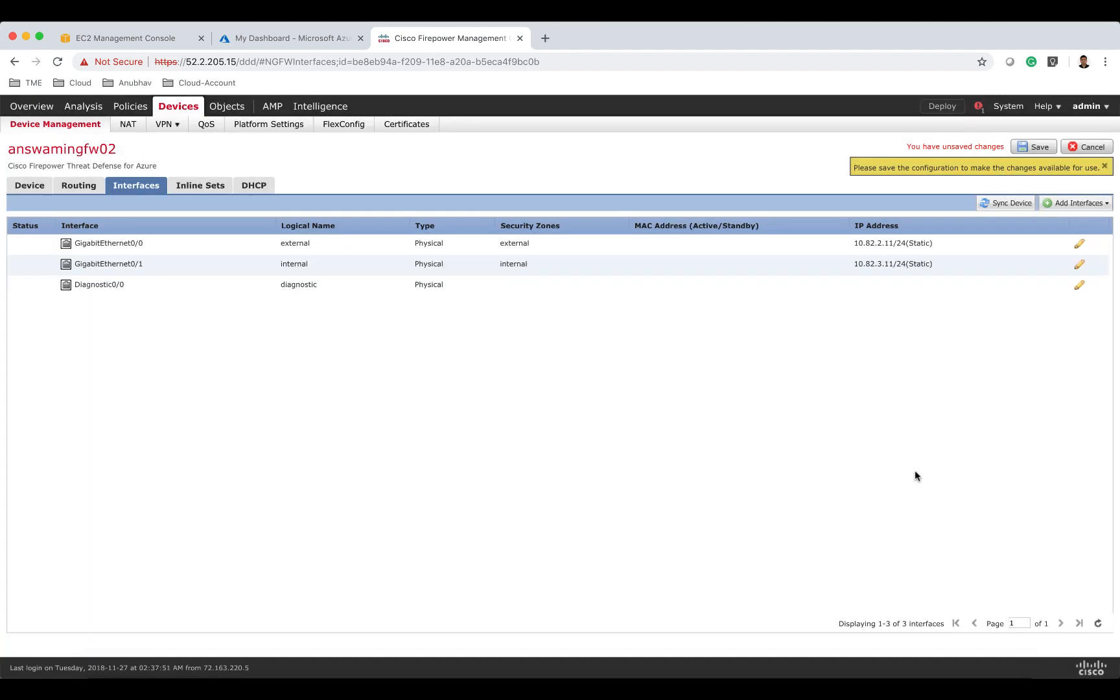
Save the interface configuration and deploy the policies to both answamingfw01 and answamingfw02.
{"action": "left_click", "coordinate": [1037, 149]}
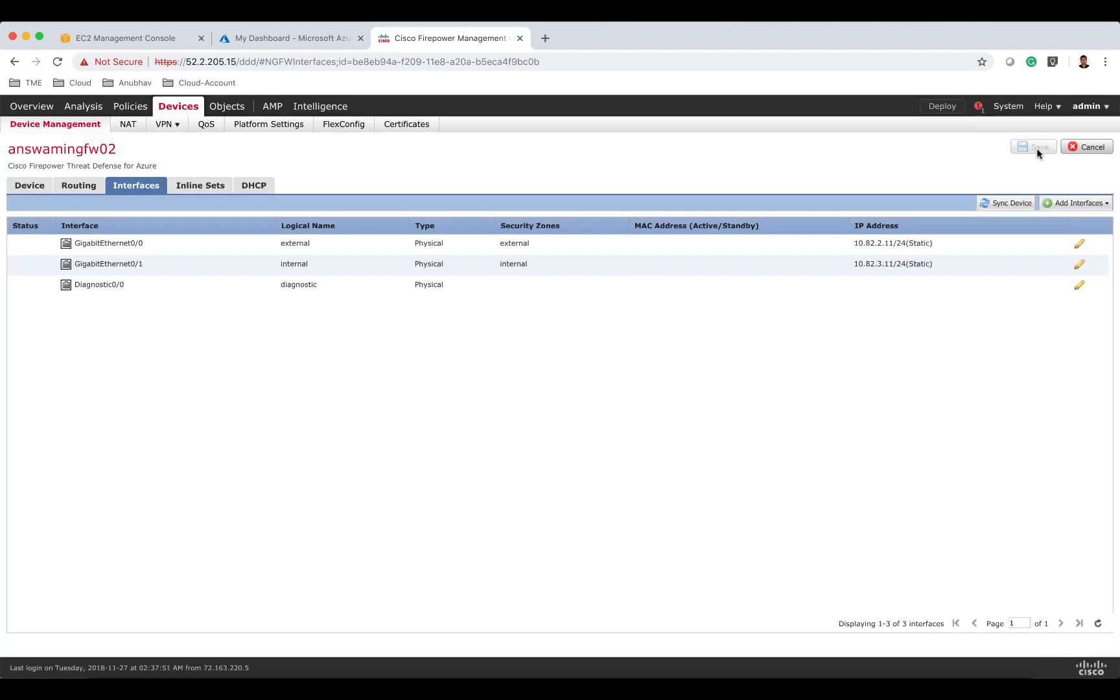
{"action": "left_click", "coordinate": [950, 108]}
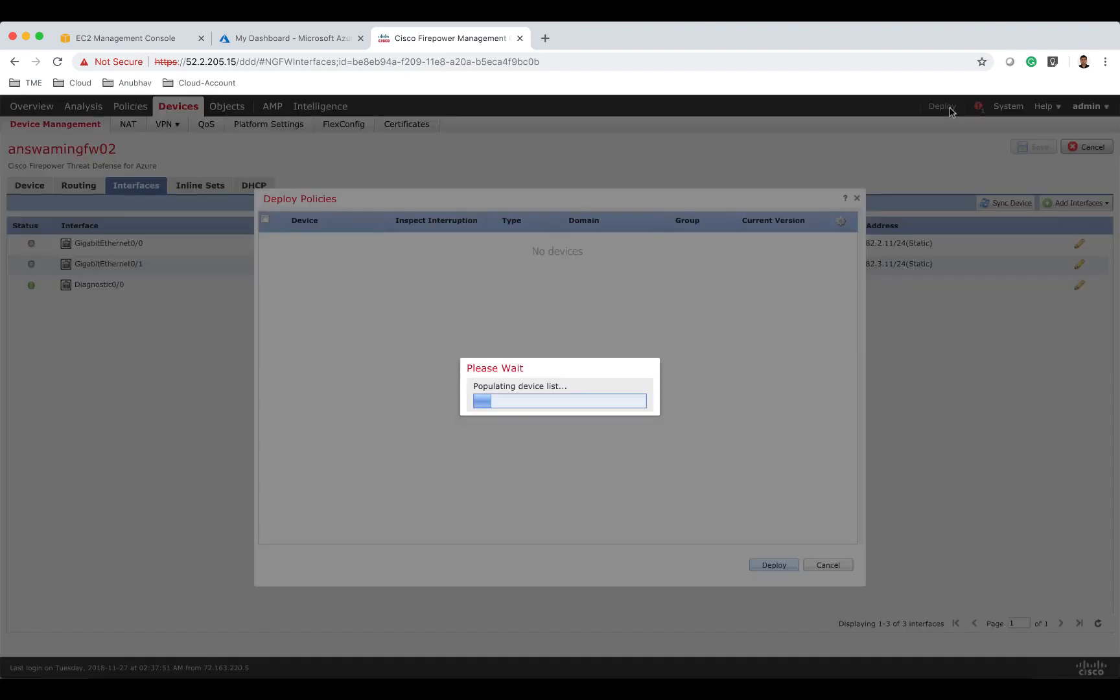
{"action": "left_click", "coordinate": [265, 221]}
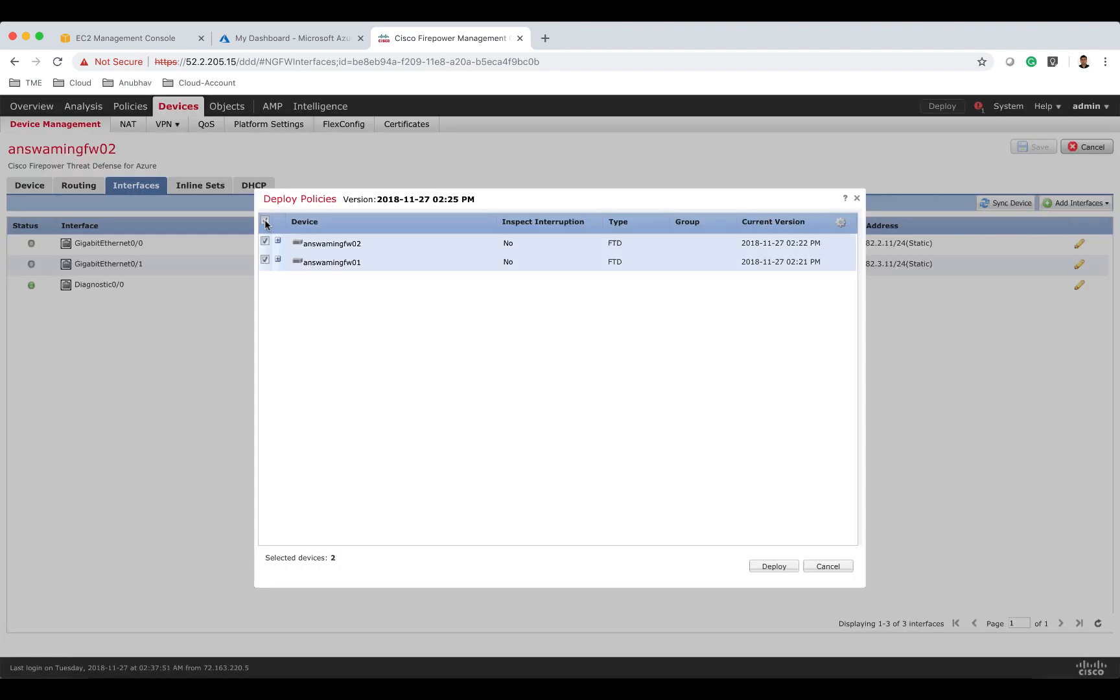
{"action": "left_click", "coordinate": [789, 566]}
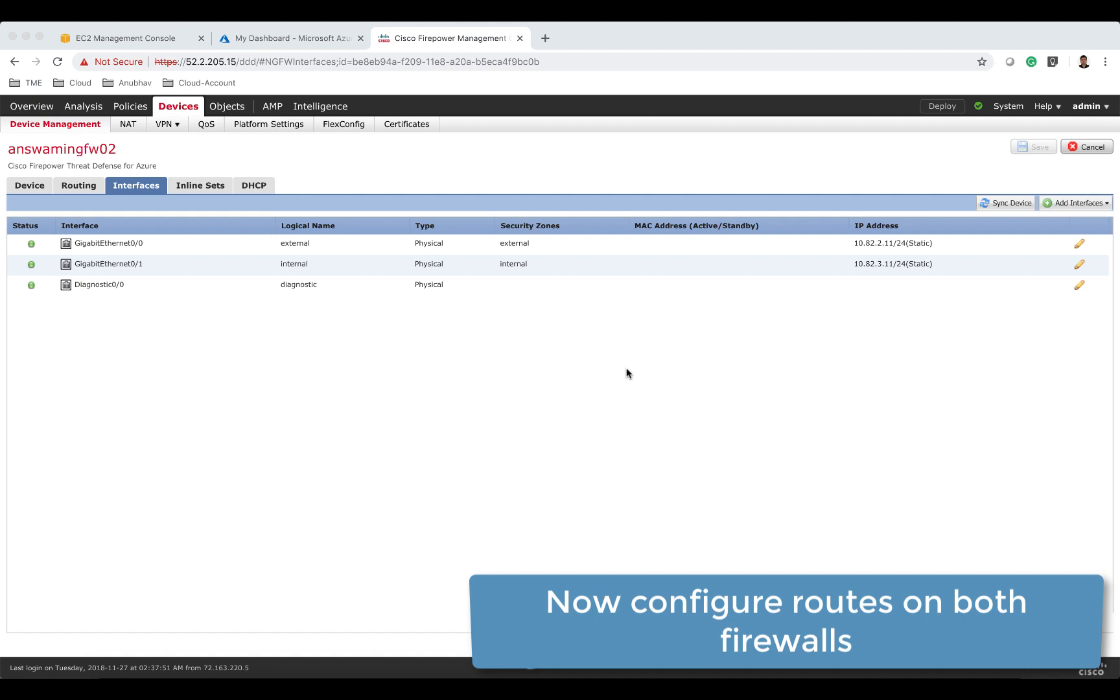
On answamingfw01, start adding an IPv4 static route on the internal interface.
{"action": "left_click", "coordinate": [86, 127]}
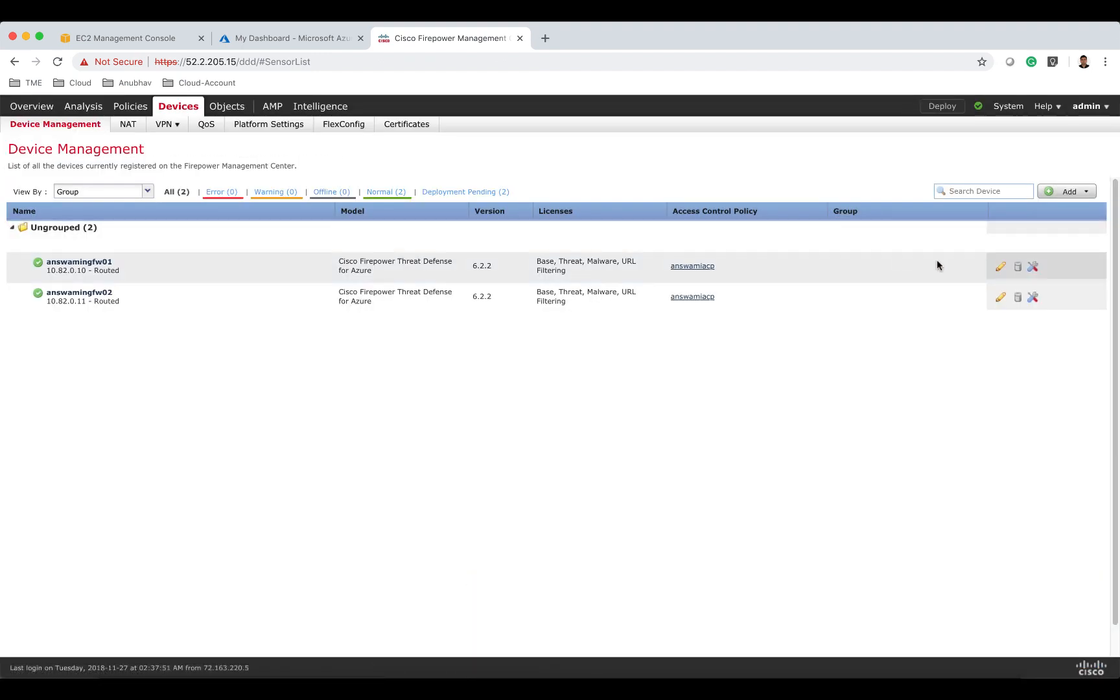
{"action": "left_click", "coordinate": [1002, 268]}
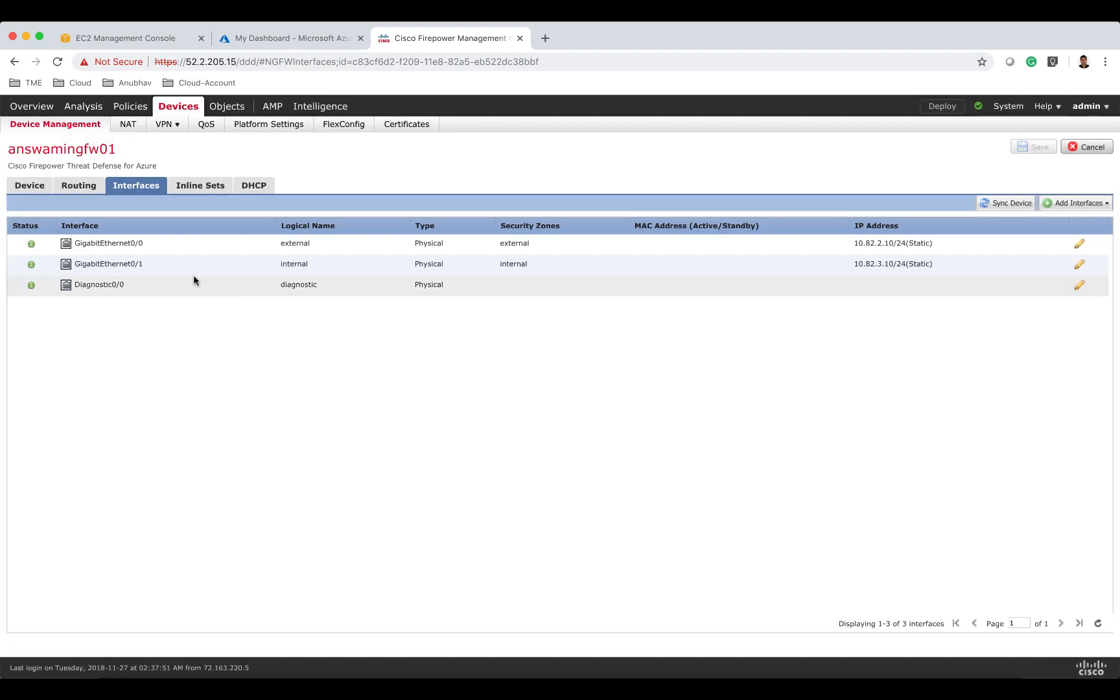
{"action": "left_click", "coordinate": [86, 189]}
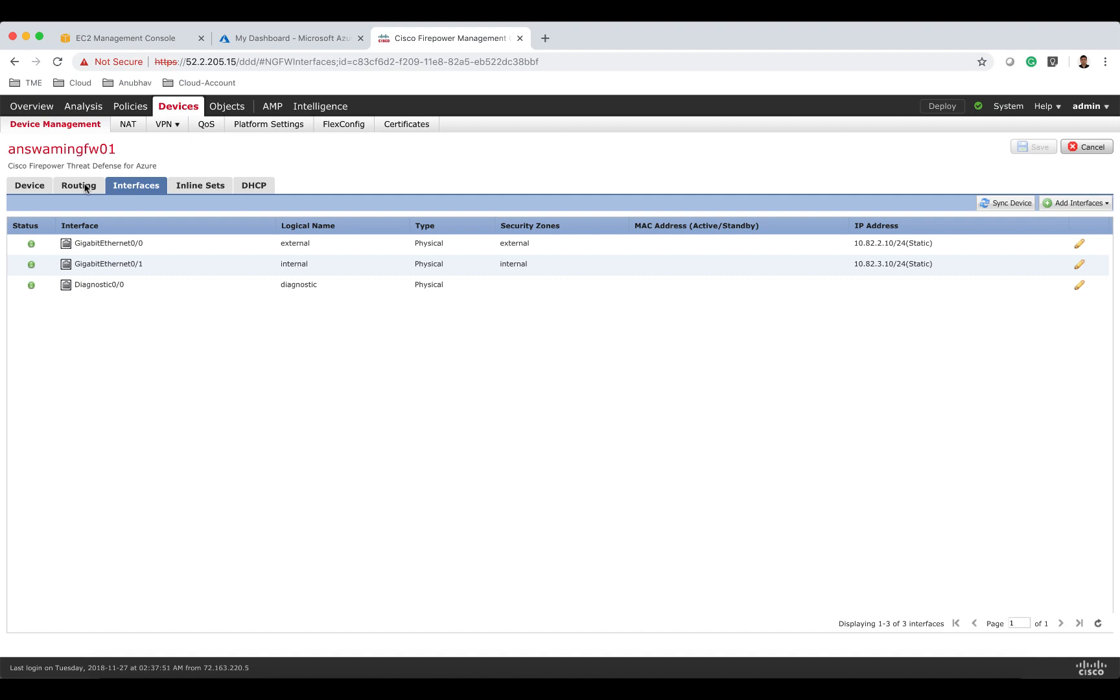
{"action": "left_click", "coordinate": [86, 189]}
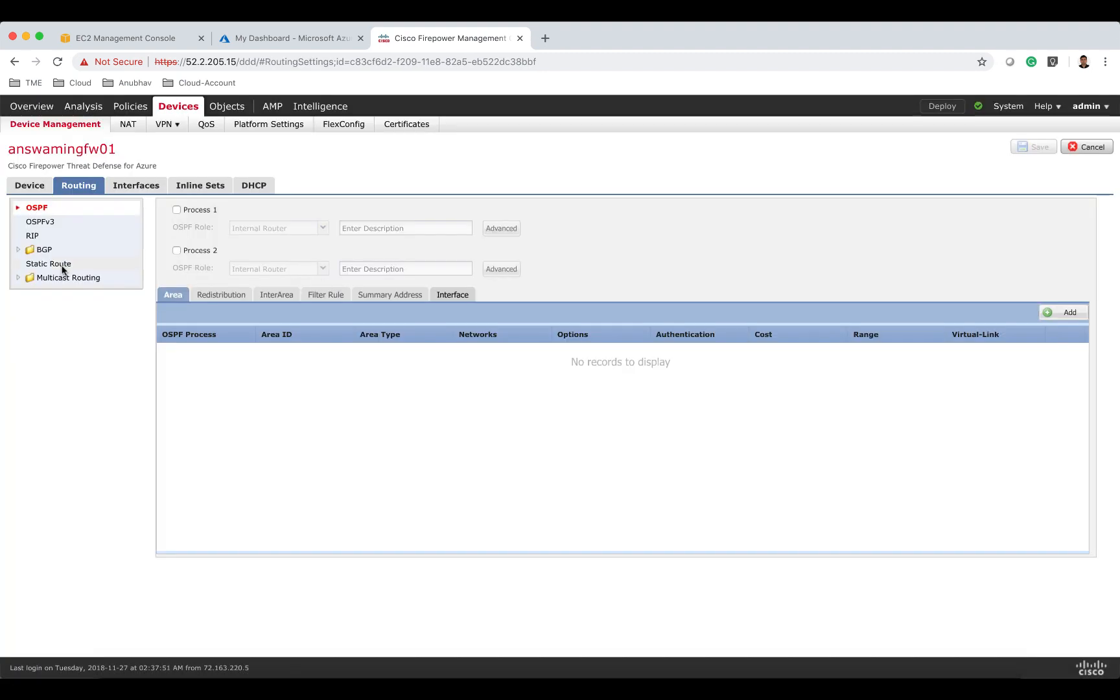
{"action": "left_click", "coordinate": [63, 268]}
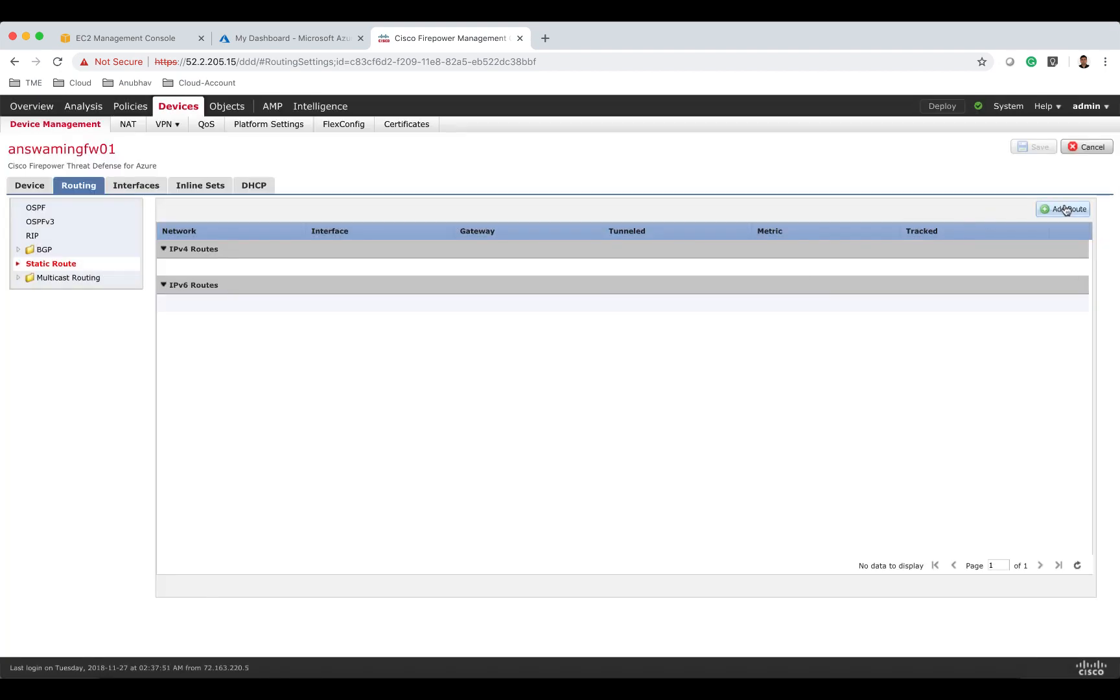
{"action": "left_click", "coordinate": [1061, 210]}
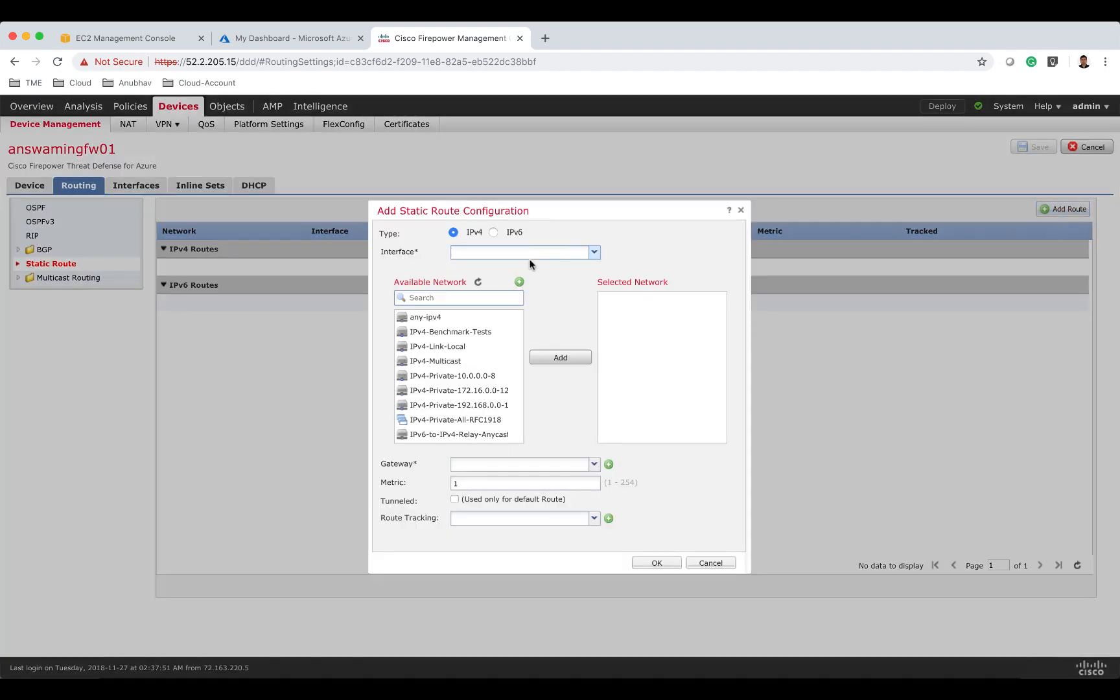
{"action": "type", "text": "i"}
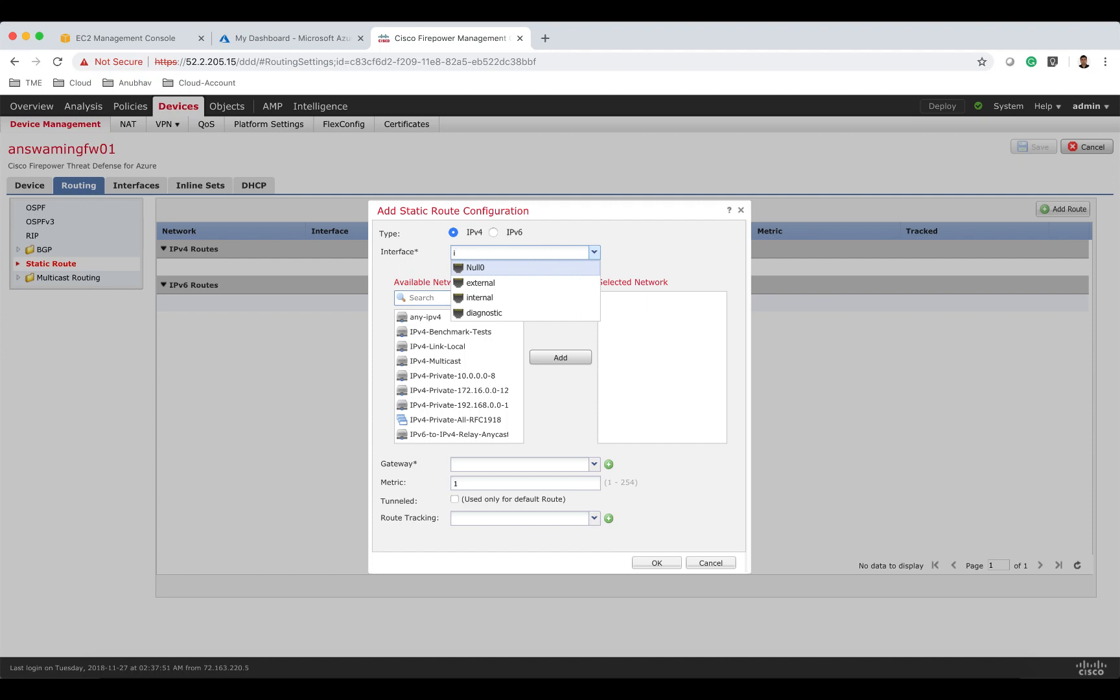
{"action": "left_click", "coordinate": [527, 298]}
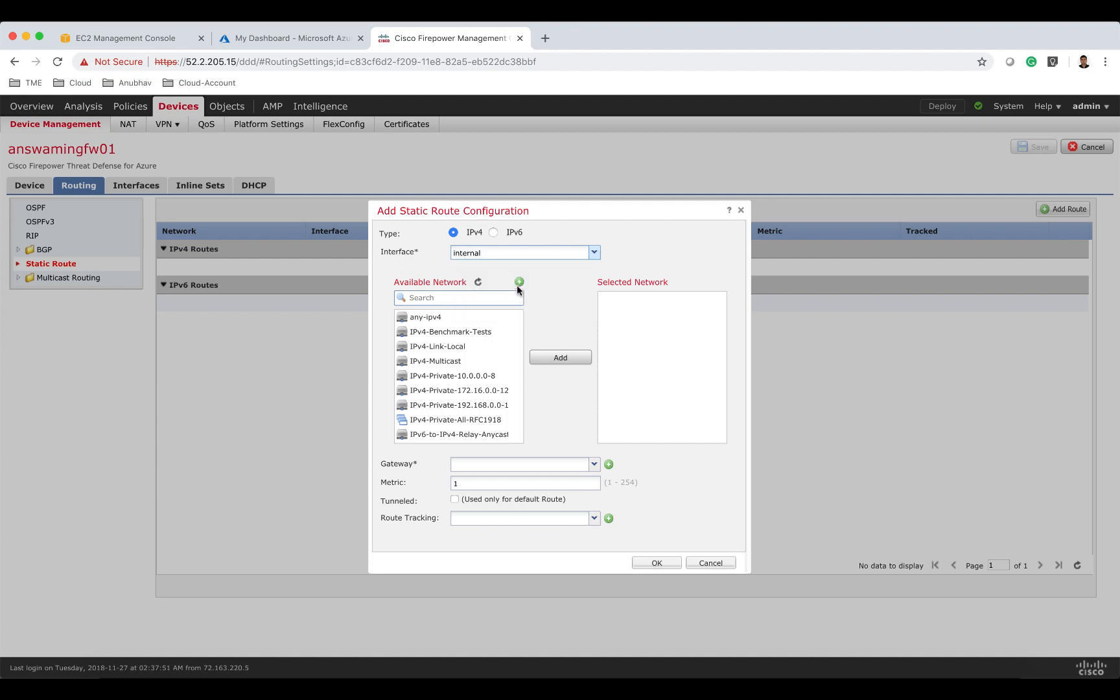
Create a new network object named web with network 10.82.4.0/24.
{"action": "left_click", "coordinate": [519, 282]}
{"action": "type", "text": "web"}
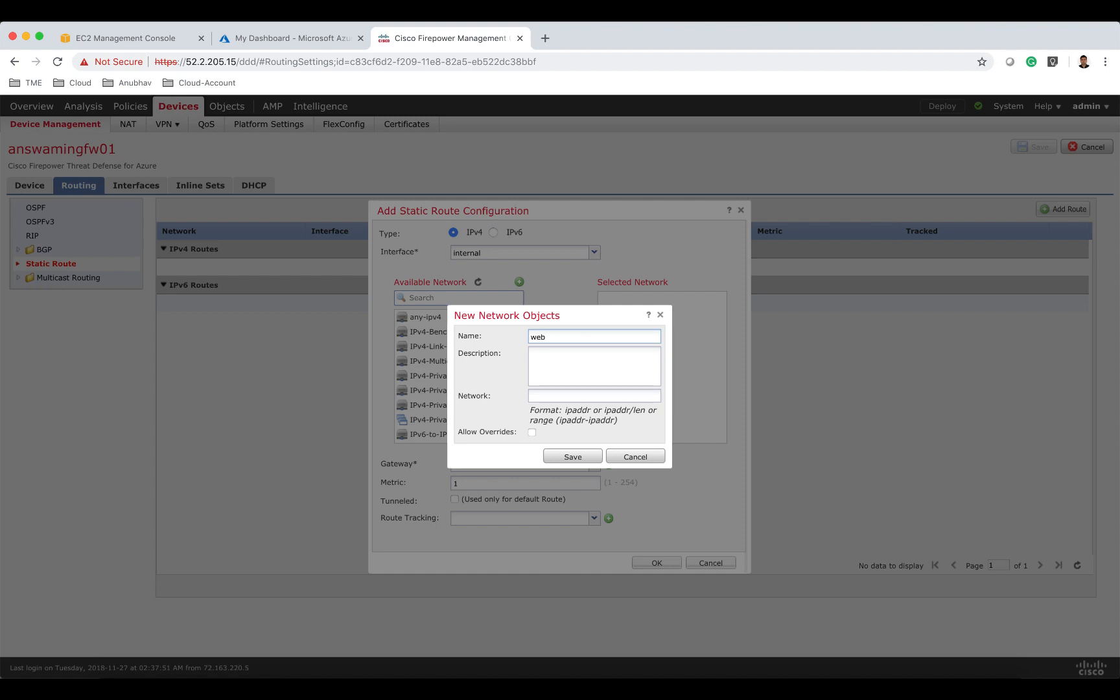
{"action": "left_click", "coordinate": [550, 396]}
{"action": "type", "text": "10.82"}
{"action": "type", "text": ".4.0/24"}
{"action": "left_click", "coordinate": [573, 457]}
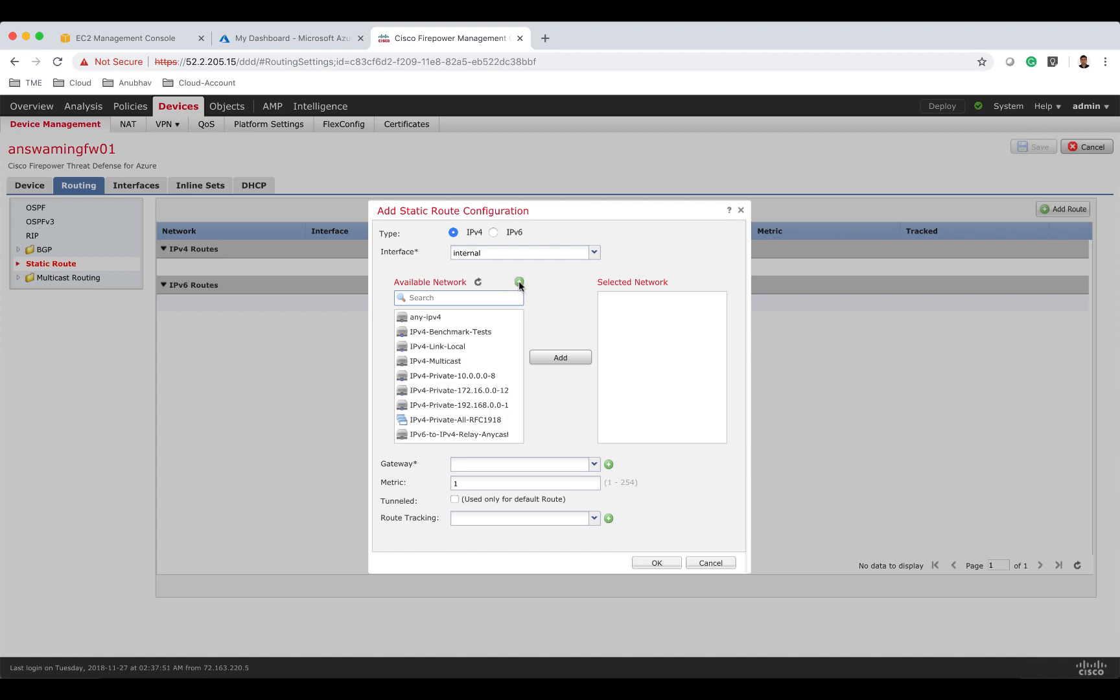
Create a new network object named app with network 10.82.5.0/24.
{"action": "left_click", "coordinate": [519, 282]}
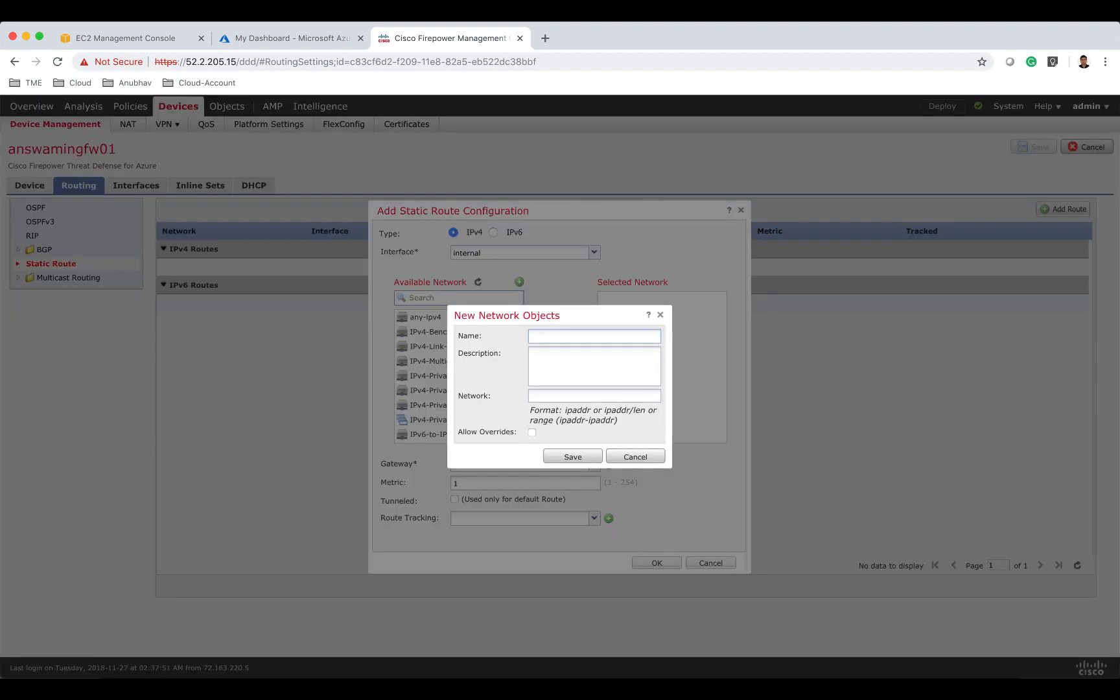
{"action": "type", "text": "app"}
{"action": "left_click", "coordinate": [561, 395]}
{"action": "type", "text": "10.82.5.0/24"}
{"action": "left_click", "coordinate": [573, 457]}
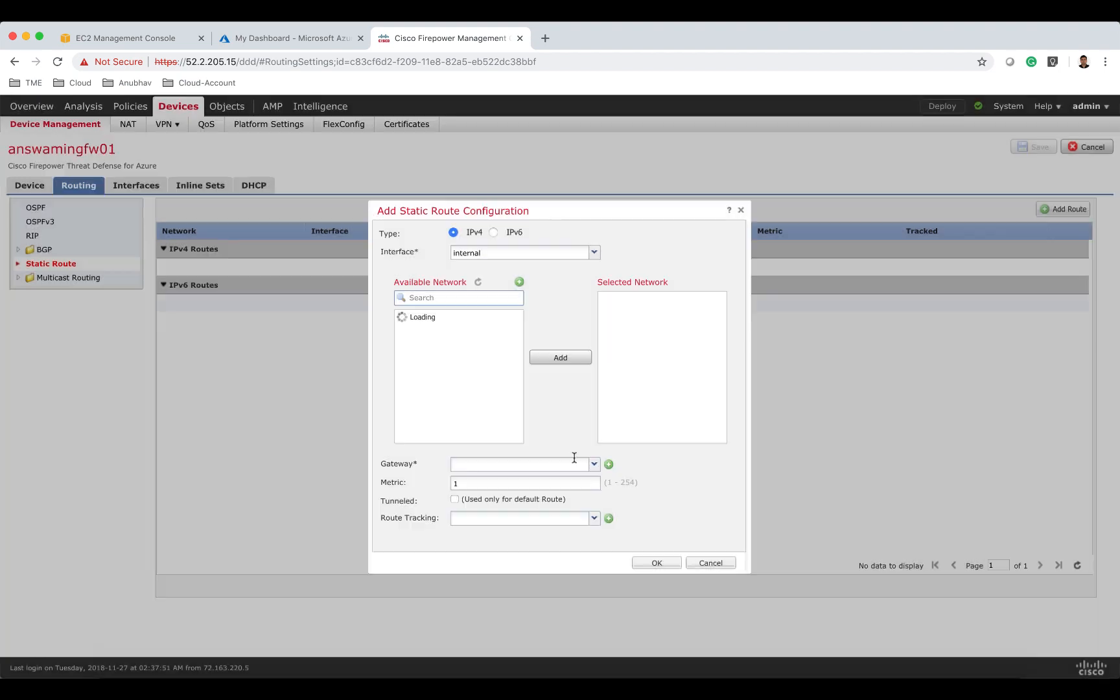
Create a new network object named db with network 10.82.6.0/24.
{"action": "left_click", "coordinate": [519, 282]}
{"action": "type", "text": "db"}
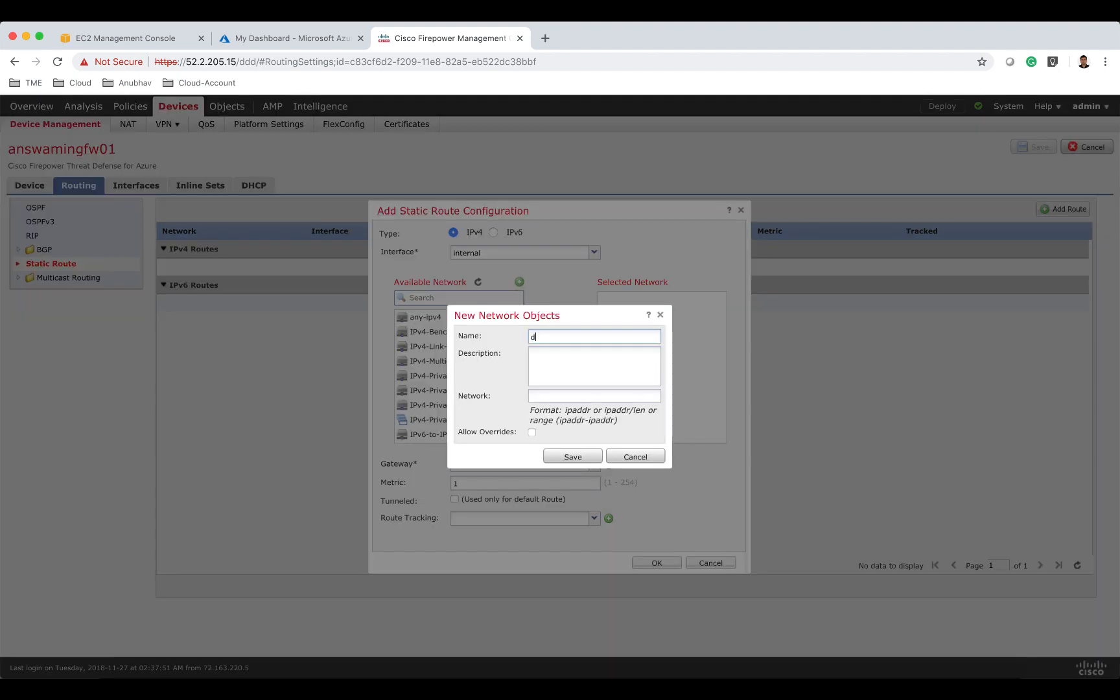
{"action": "left_click", "coordinate": [562, 397]}
{"action": "type", "text": "1"}
{"action": "type", "text": "82.6.0/24"}
{"action": "left_click", "coordinate": [573, 457]}
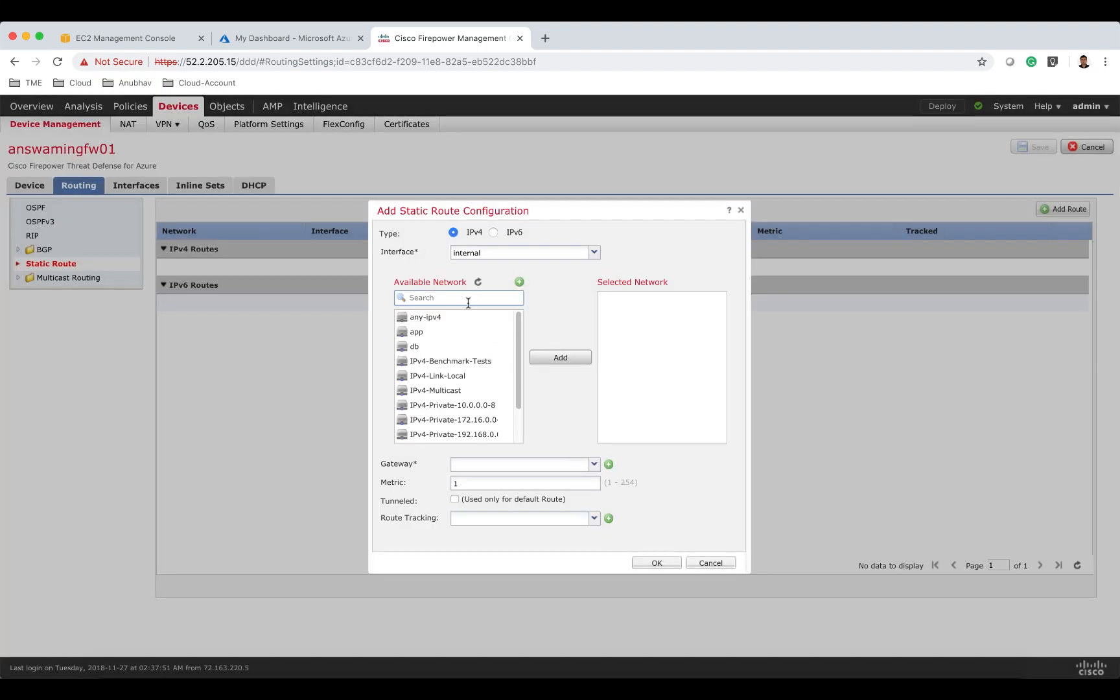
Add the app, db and web networks to the route's selected networks.
{"action": "left_click", "coordinate": [452, 332]}
{"action": "left_click", "coordinate": [542, 361]}
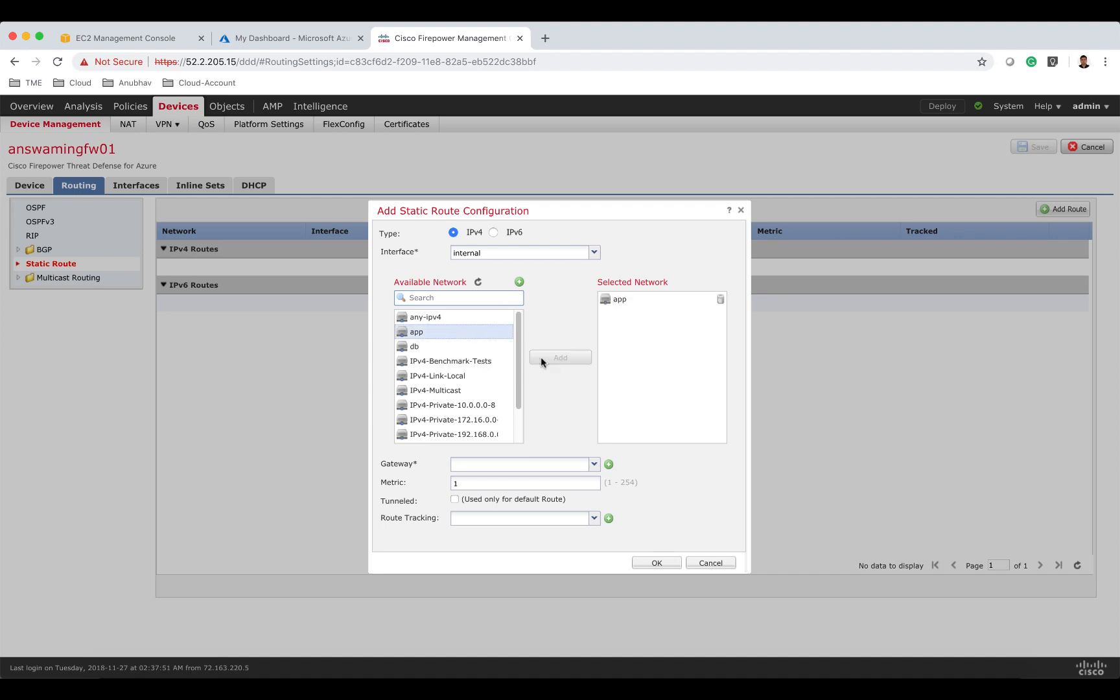
{"action": "left_click", "coordinate": [451, 347]}
{"action": "left_click", "coordinate": [543, 358]}
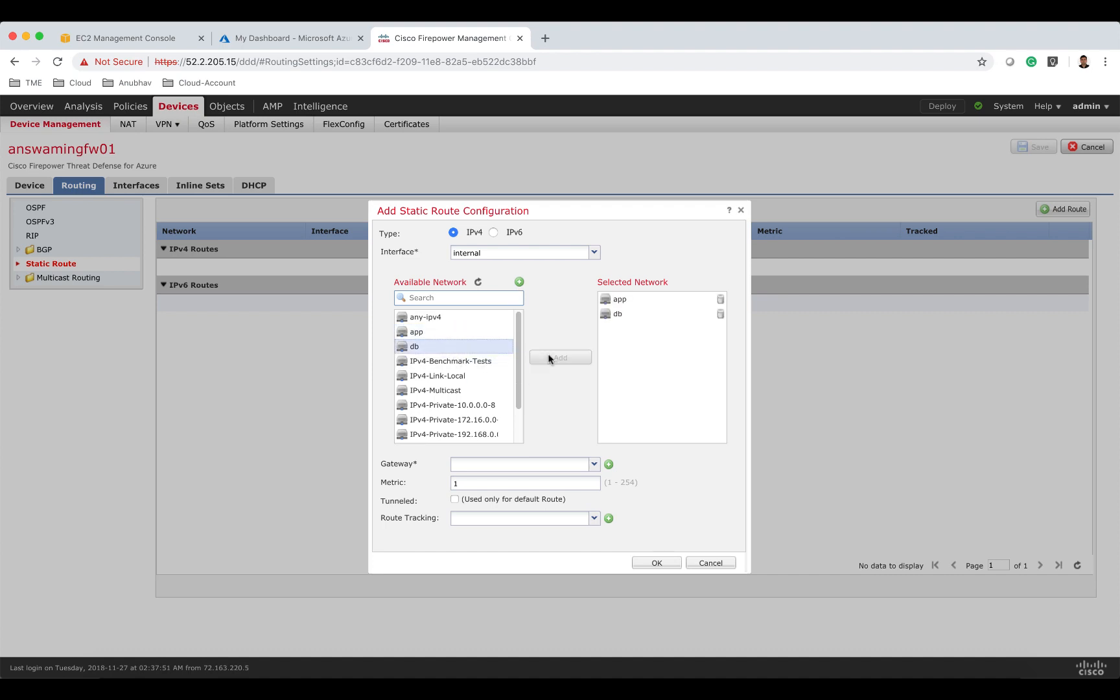
{"action": "left_click", "coordinate": [444, 300]}
{"action": "type", "text": "we"}
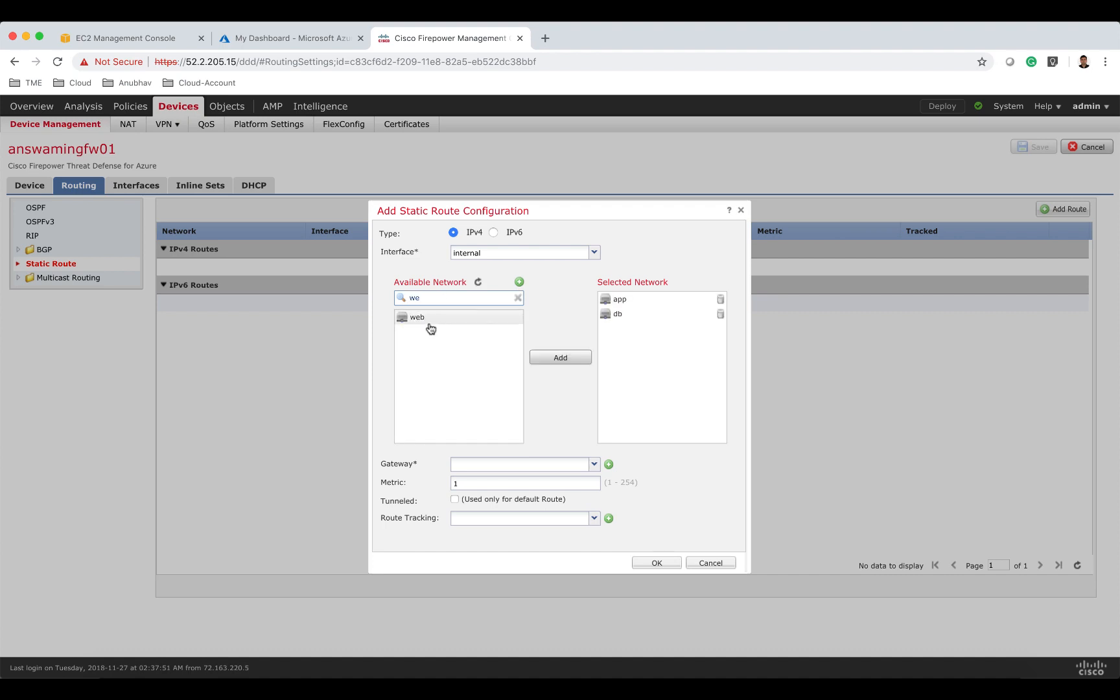
{"action": "left_click", "coordinate": [419, 317]}
{"action": "left_click", "coordinate": [562, 357]}
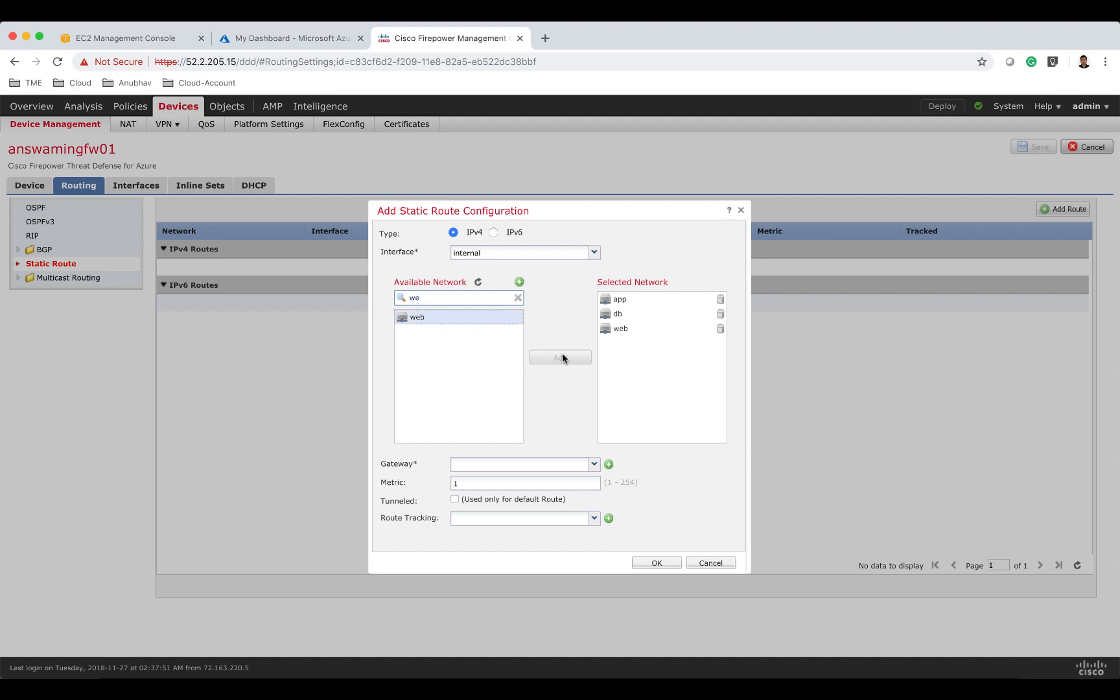
{"action": "left_click", "coordinate": [518, 299]}
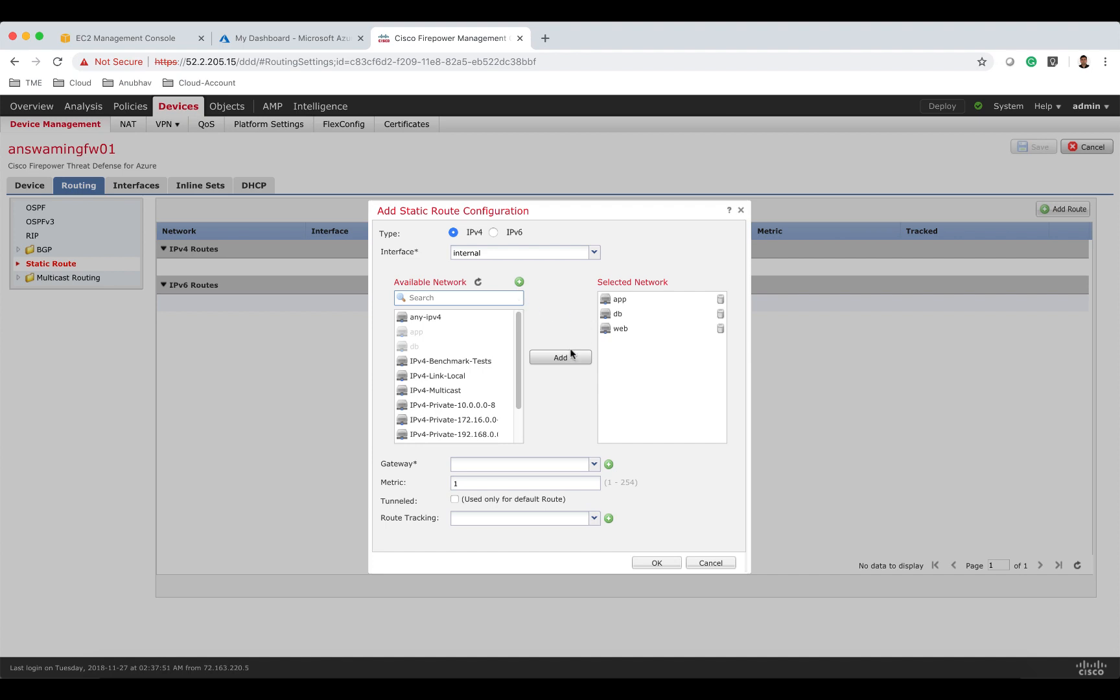
Set the internal route's gateway to 10.82.3.1 and its metric to 3, and confirm the static route.
{"action": "left_click", "coordinate": [528, 463]}
{"action": "type", "text": "10"}
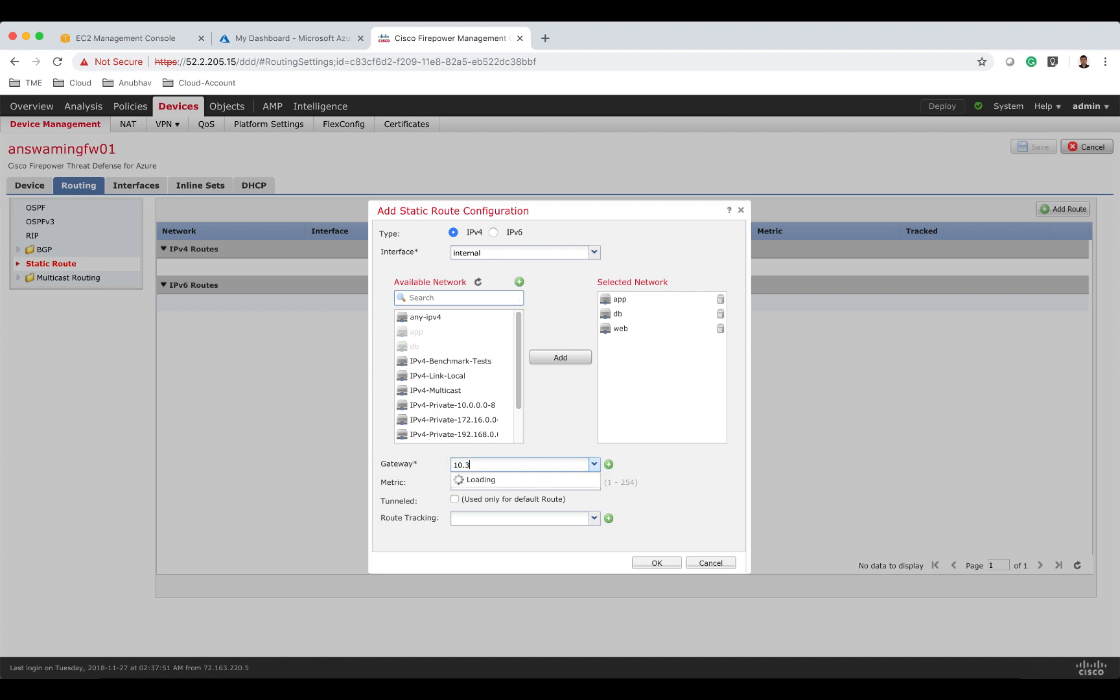
{"action": "type", "text": ".82.3."}
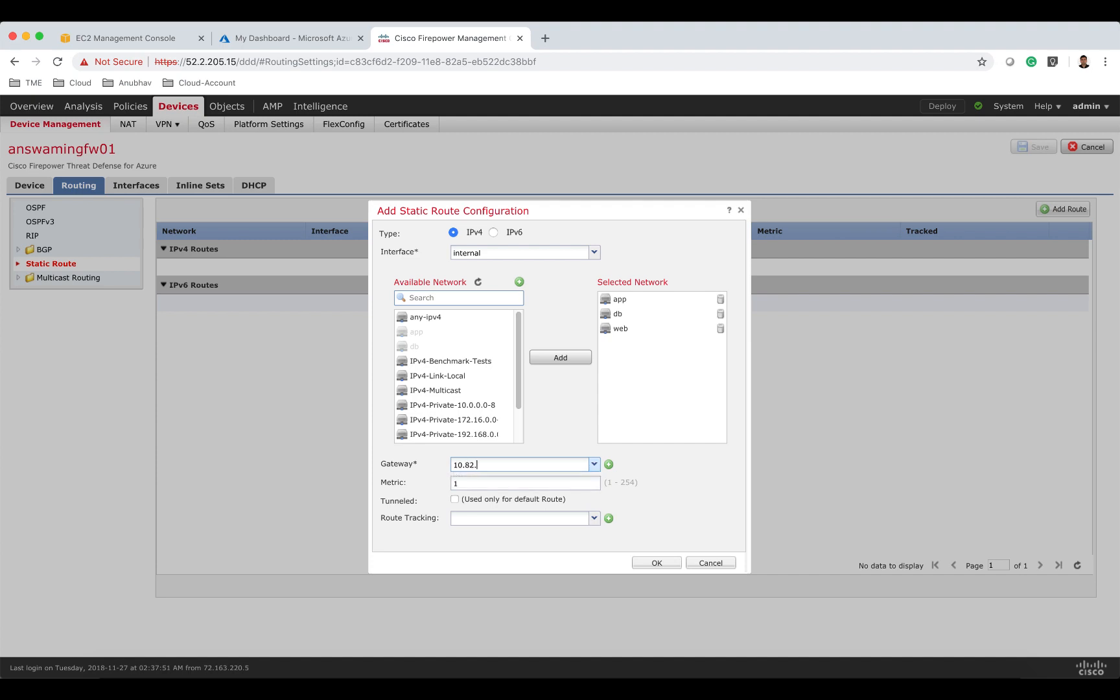
{"action": "type", "text": "1"}
{"action": "left_click", "coordinate": [528, 483]}
{"action": "key", "text": "BackSpace"}
{"action": "type", "text": "3"}
{"action": "left_click", "coordinate": [659, 562]}
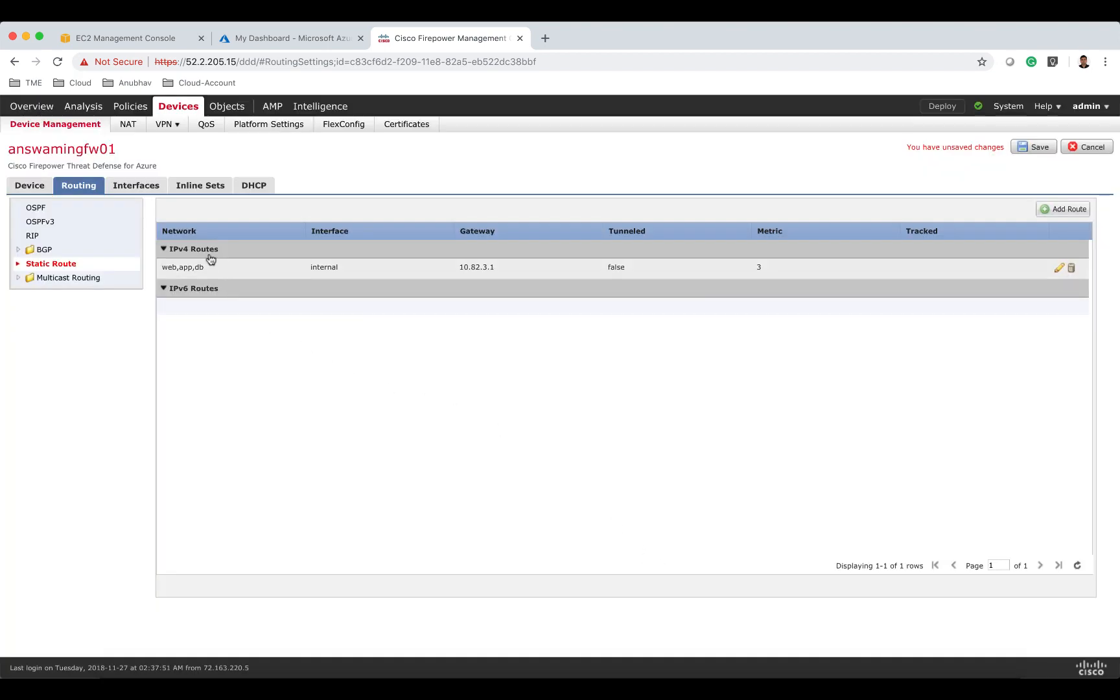
Add a static route on the external interface for any-ipv4 with gateway 10.82.2.1 and metric 2.
{"action": "left_click", "coordinate": [1073, 209]}
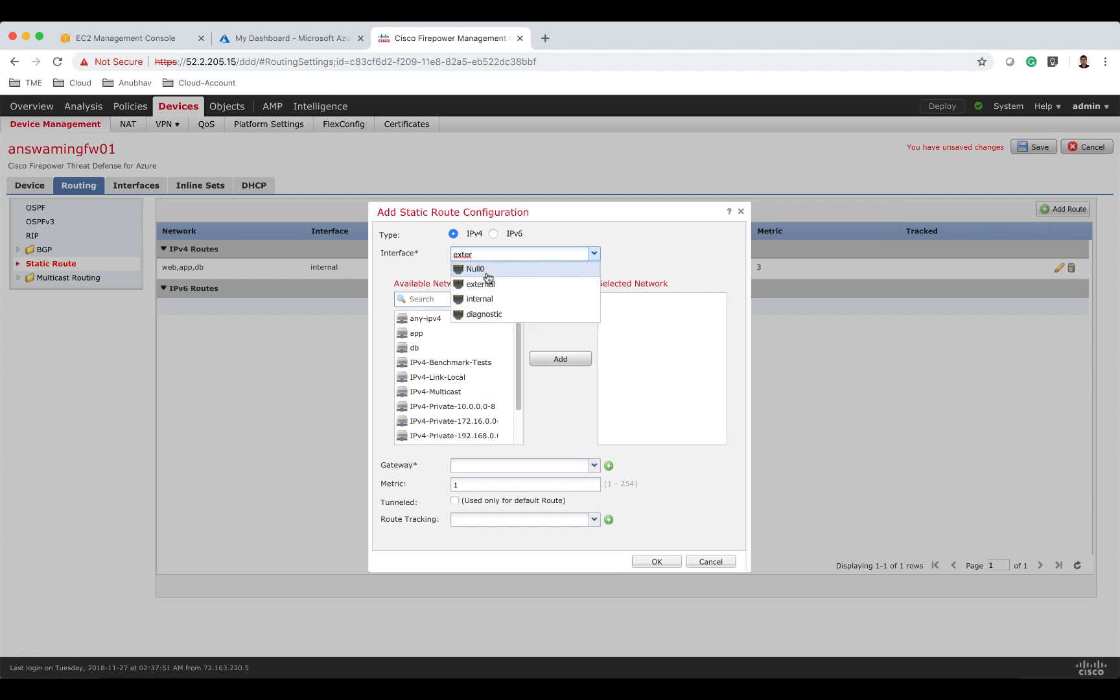
{"action": "left_click", "coordinate": [488, 284]}
{"action": "left_click", "coordinate": [466, 318]}
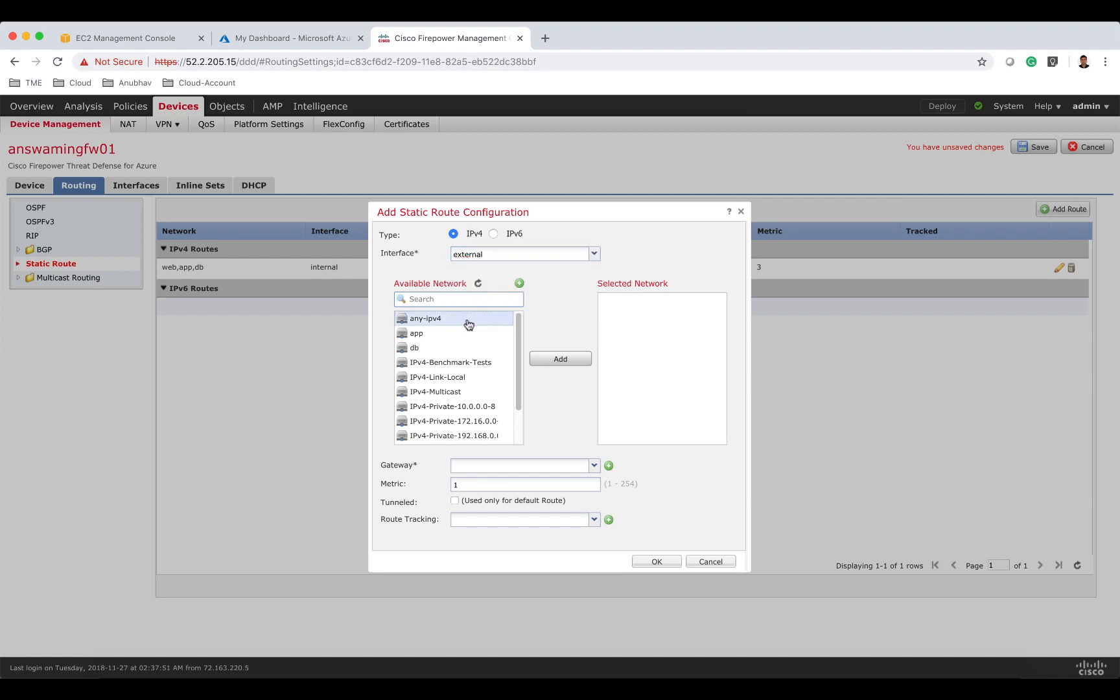
{"action": "left_click", "coordinate": [561, 358]}
{"action": "left_click", "coordinate": [554, 466]}
{"action": "type", "text": "1"}
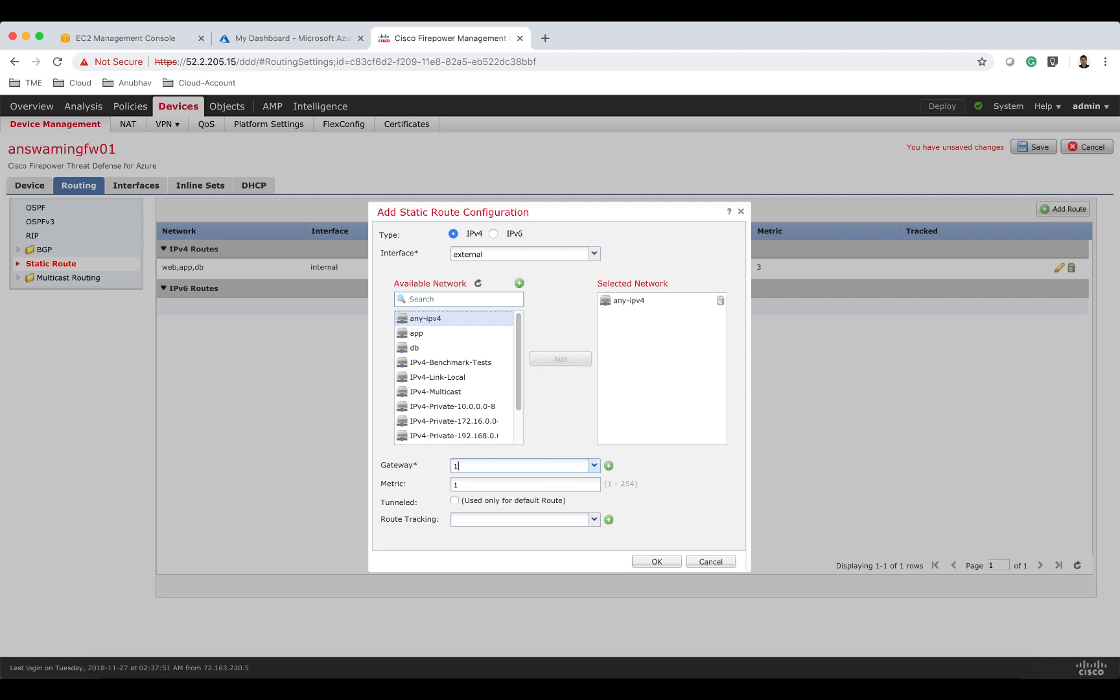
{"action": "type", "text": "0.82.2.1"}
{"action": "key", "text": "Tab"}
{"action": "left_click", "coordinate": [664, 564]}
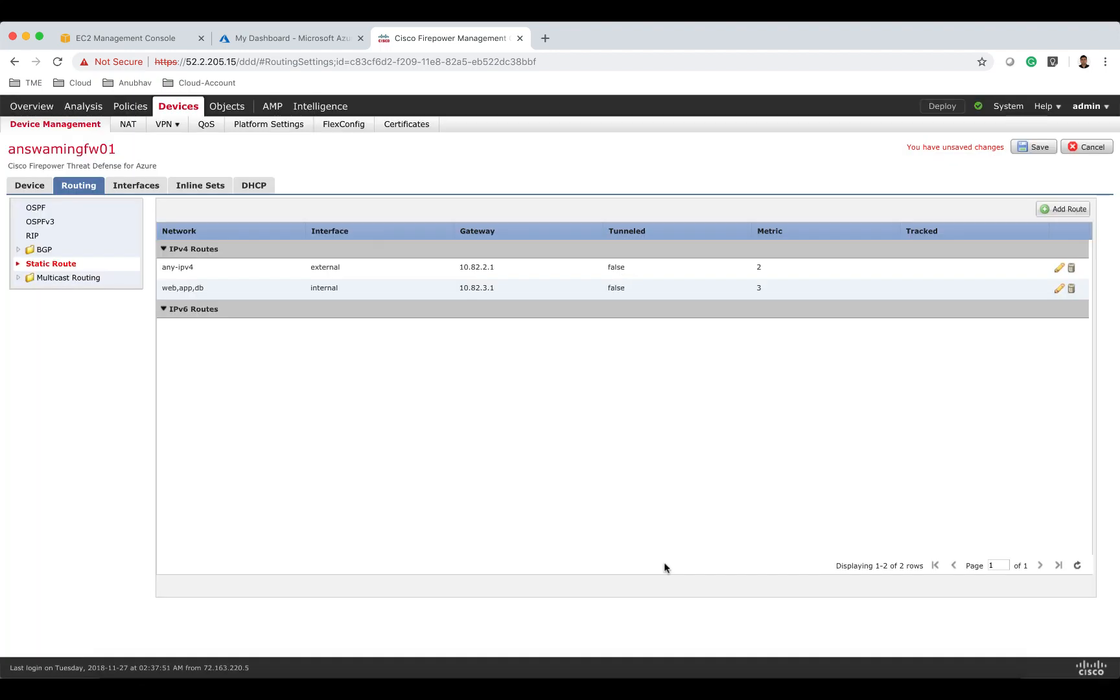
Start another static route and choose the external interface.
{"action": "left_click", "coordinate": [1069, 209]}
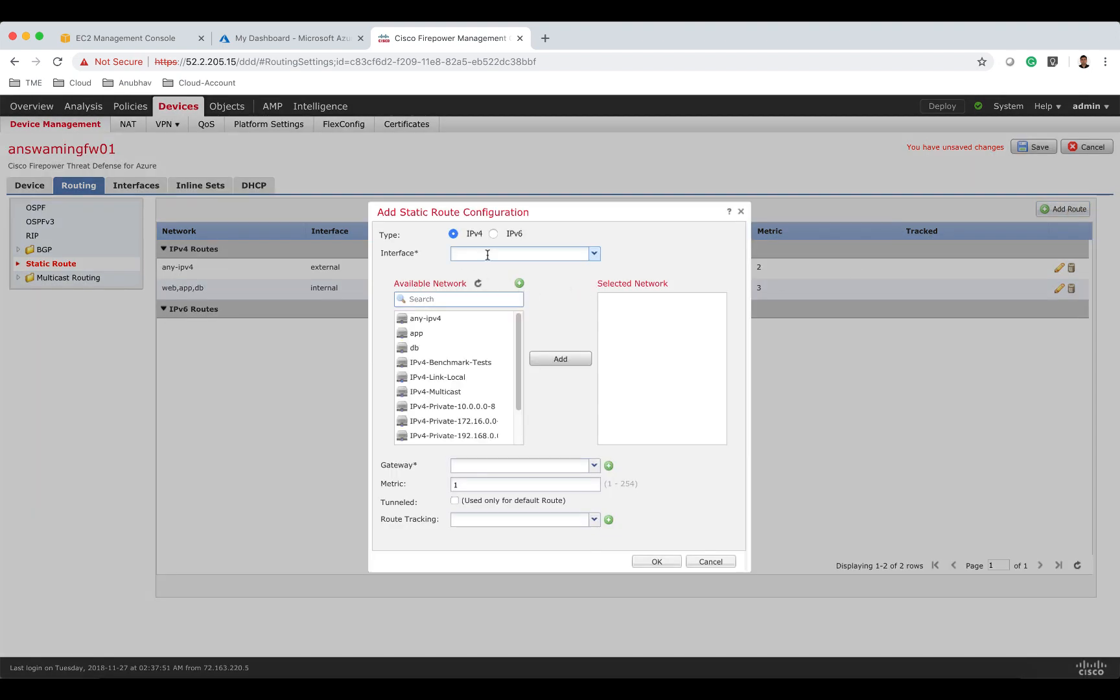
{"action": "type", "text": "ex"}
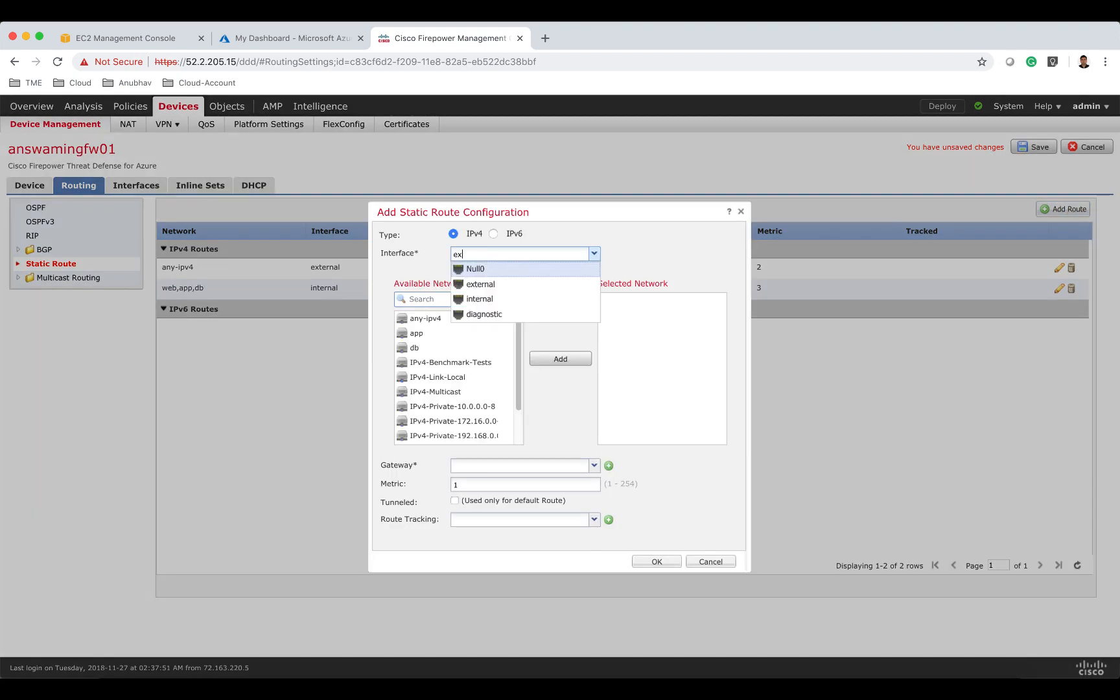
{"action": "type", "text": "terna"}
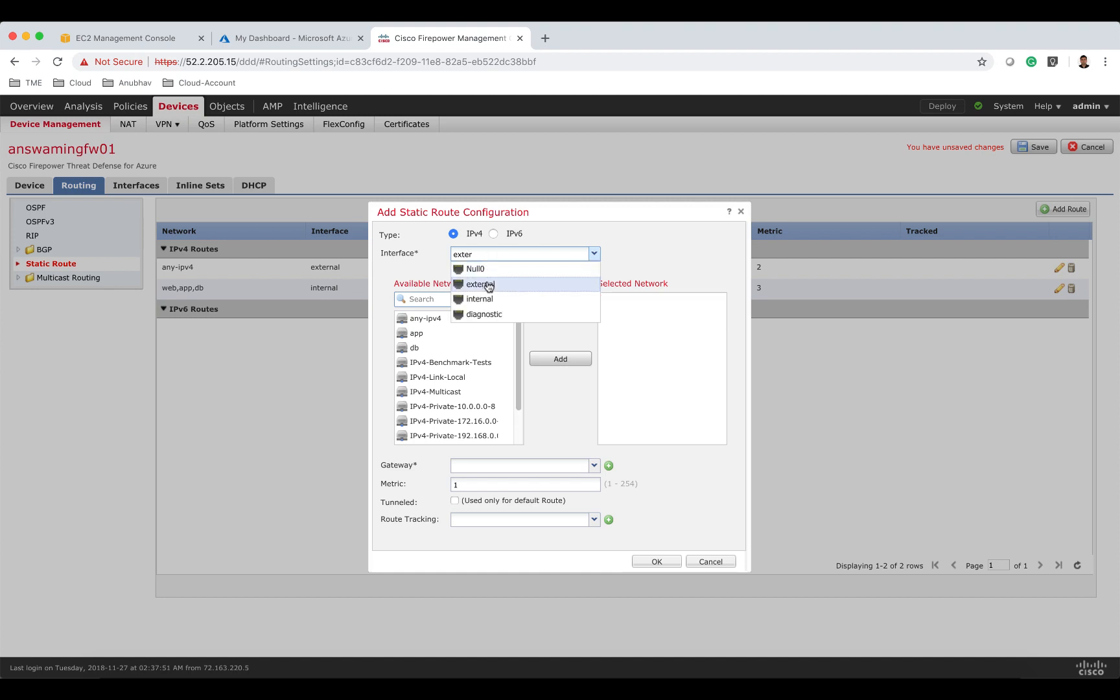
{"action": "left_click", "coordinate": [483, 285]}
Create a new network object named fw-mgmt01 with network 10.82.0.10.
{"action": "left_click", "coordinate": [520, 283]}
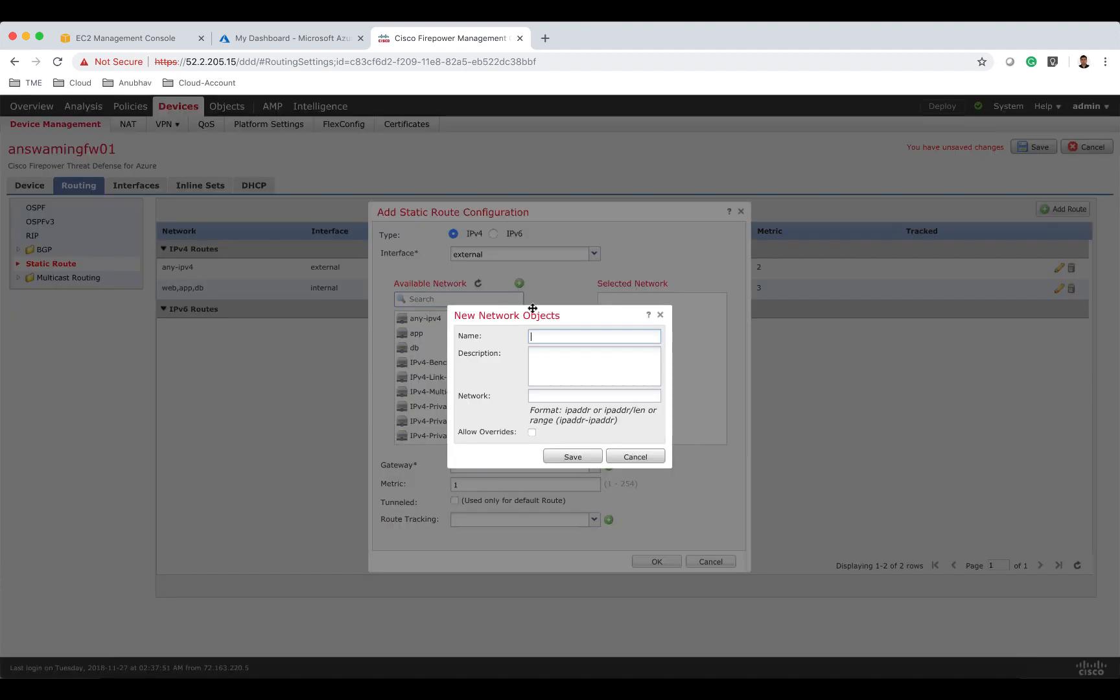
{"action": "type", "text": "fw-mgmt01"}
{"action": "left_click", "coordinate": [540, 397]}
{"action": "type", "text": "10."}
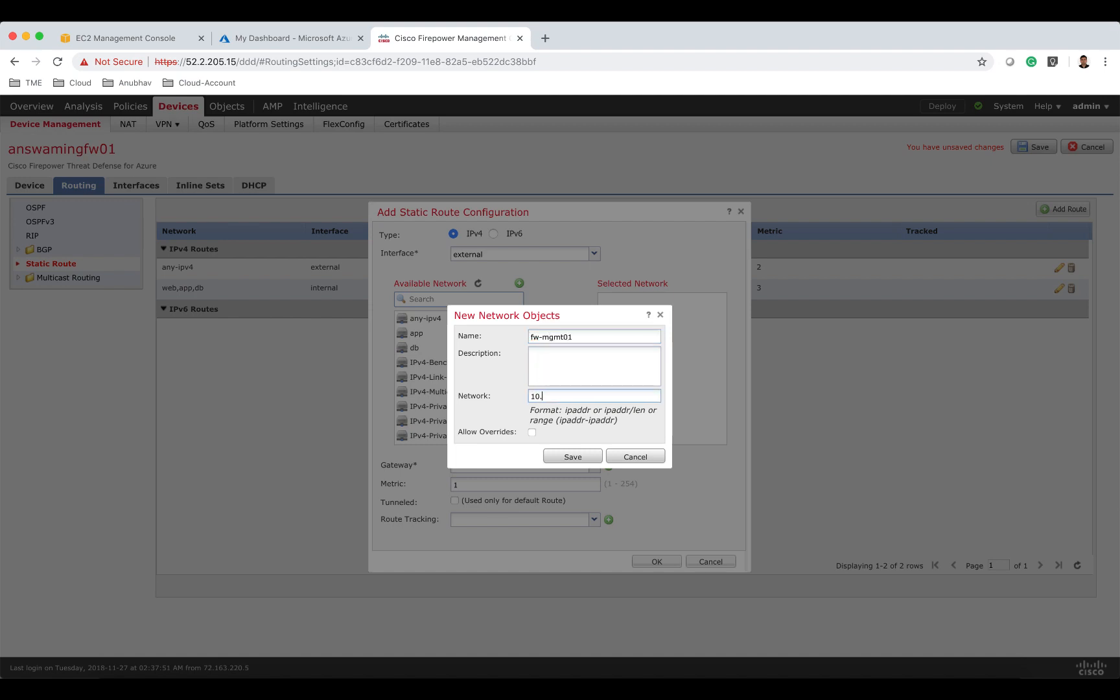
{"action": "type", "text": "962"}
{"action": "key", "text": "BackSpace"}
{"action": "key", "text": "BackSpace"}
{"action": "key", "text": "BackSpace"}
{"action": "type", "text": "82.0.10"}
{"action": "left_click", "coordinate": [574, 457]}
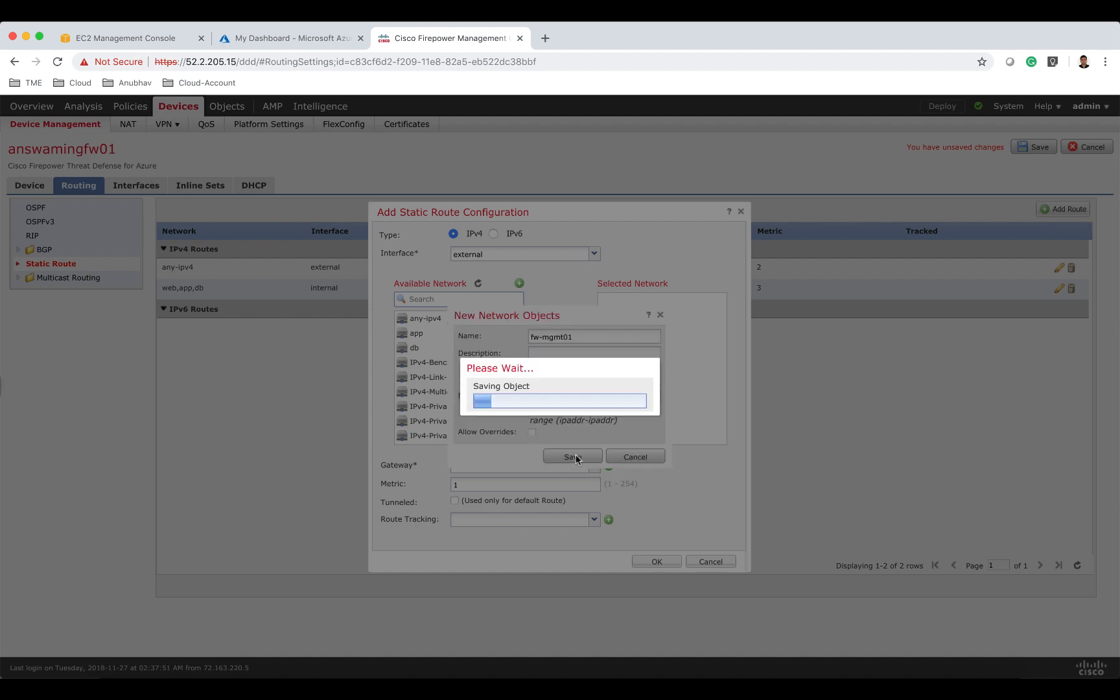
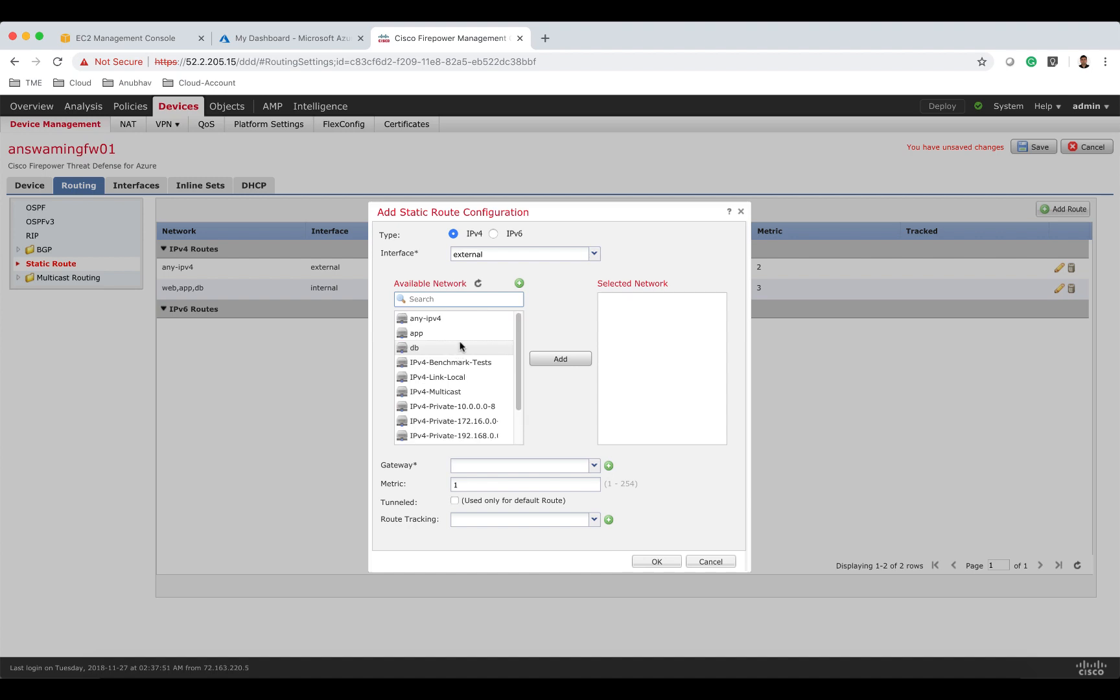
Add fw-mgmt01 as the route's network with gateway 10.82.2.1 and metric 2, and confirm the static route.
{"action": "left_click", "coordinate": [443, 298]}
{"action": "type", "text": "fw"}
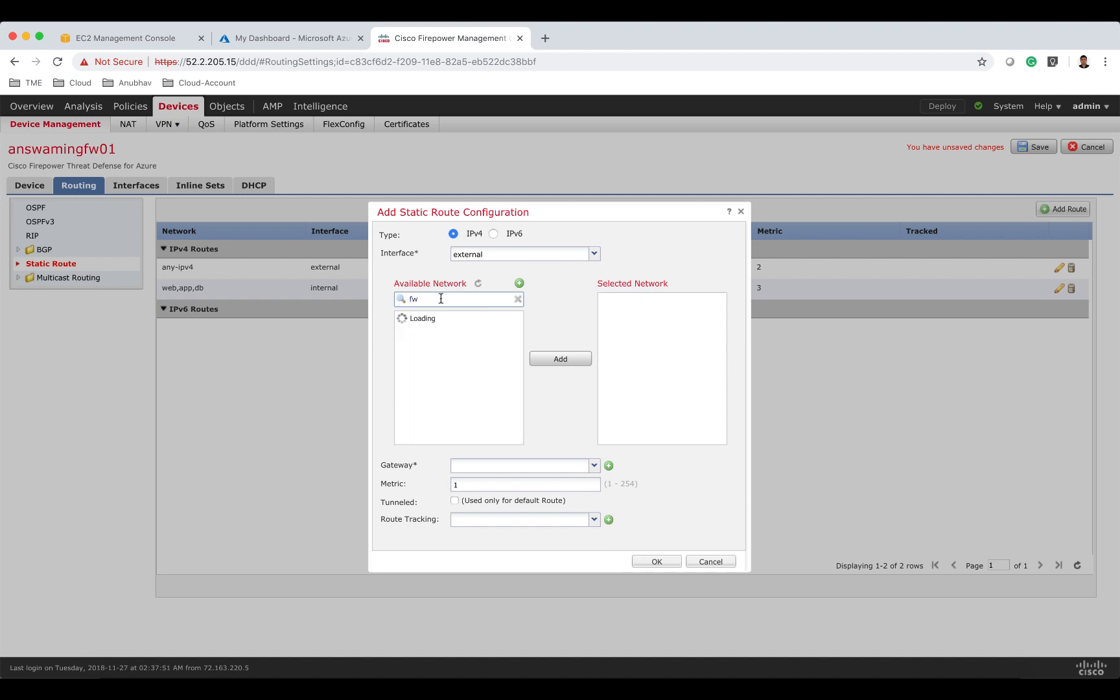
{"action": "left_click", "coordinate": [444, 319]}
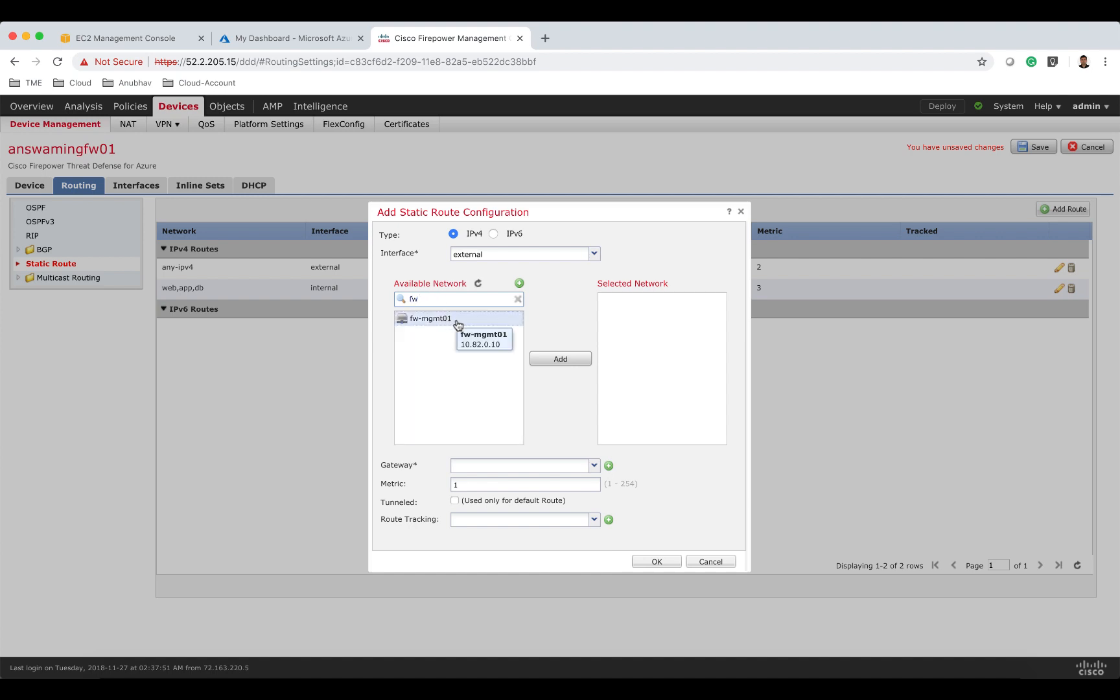
{"action": "left_click", "coordinate": [571, 358]}
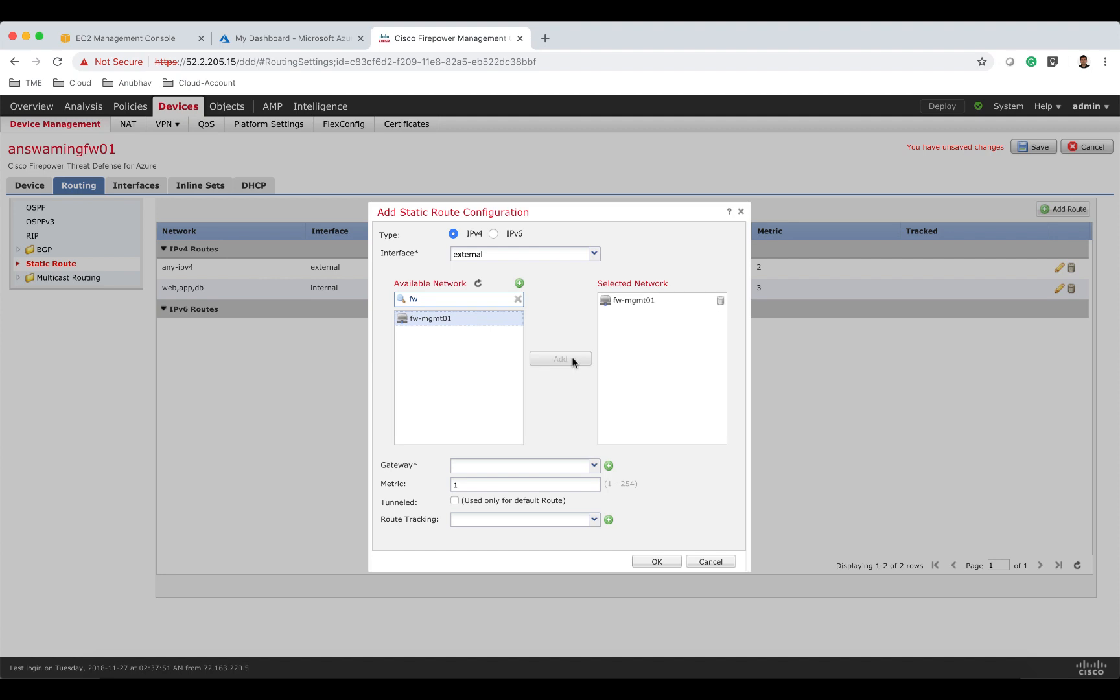
{"action": "left_click", "coordinate": [485, 464]}
{"action": "type", "text": "10.82.2.1"}
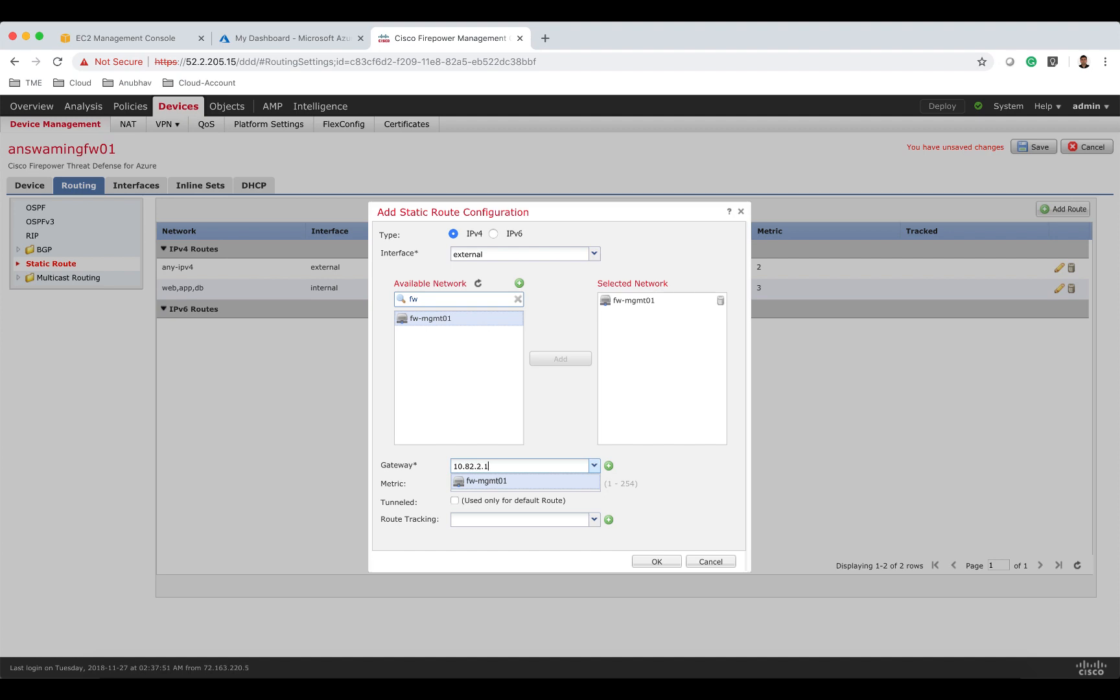
{"action": "left_click", "coordinate": [667, 563]}
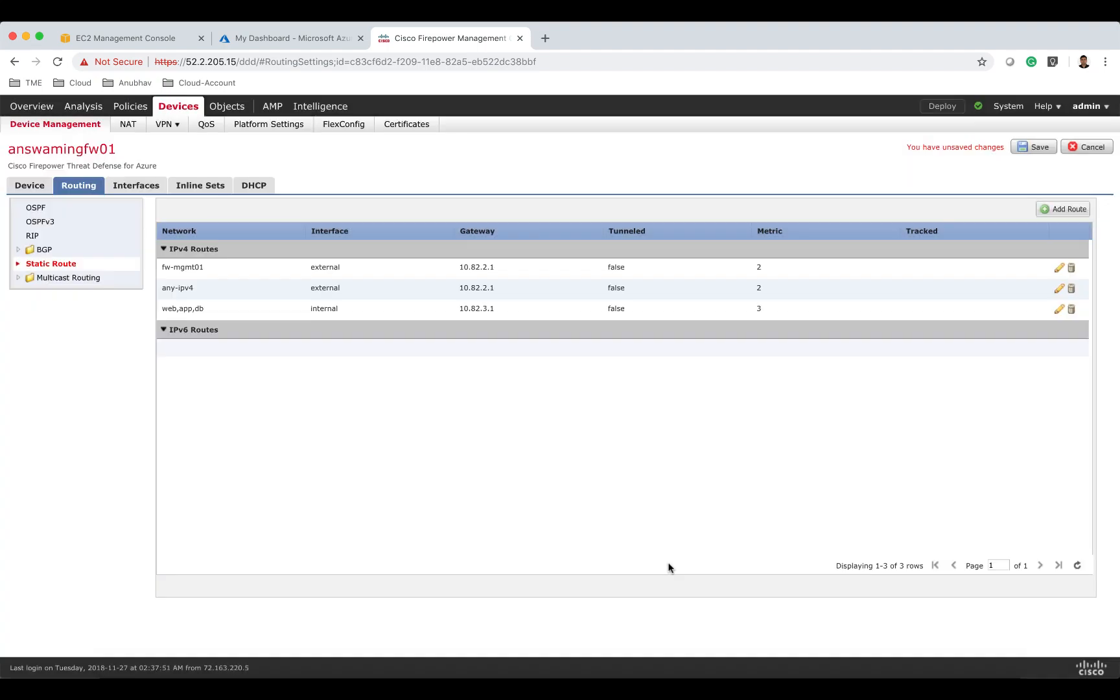
Start another static route and choose the internal interface.
{"action": "left_click", "coordinate": [1045, 216]}
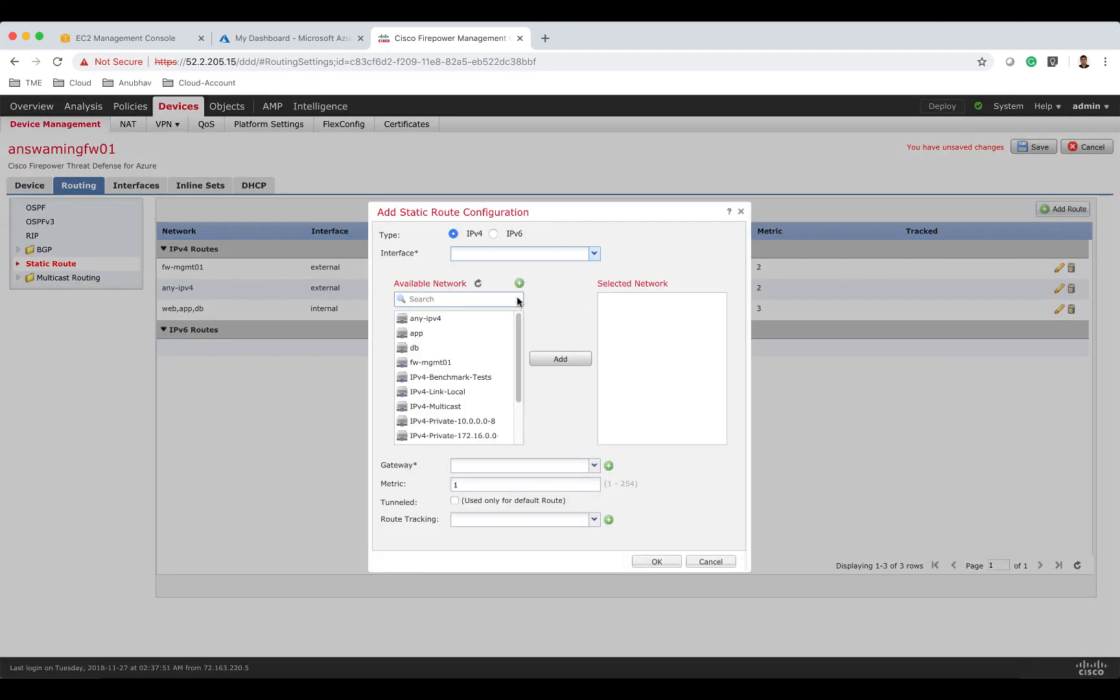
{"action": "type", "text": "e"}
{"action": "type", "text": "nster"}
{"action": "type", "text": "nal"}
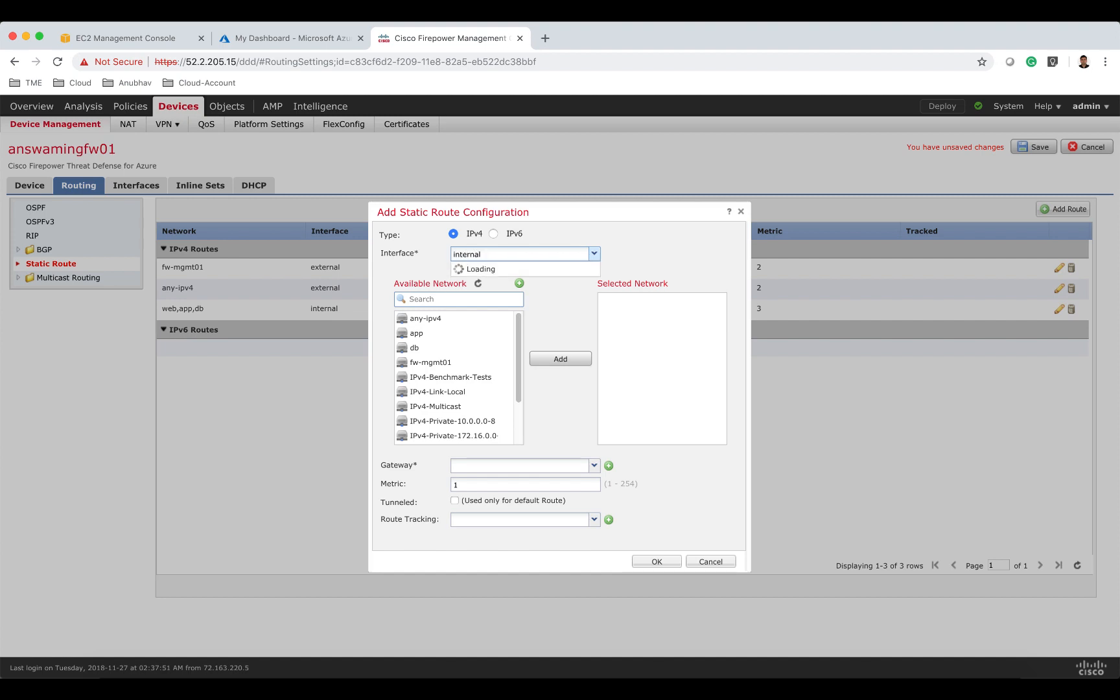
{"action": "left_click", "coordinate": [519, 300]}
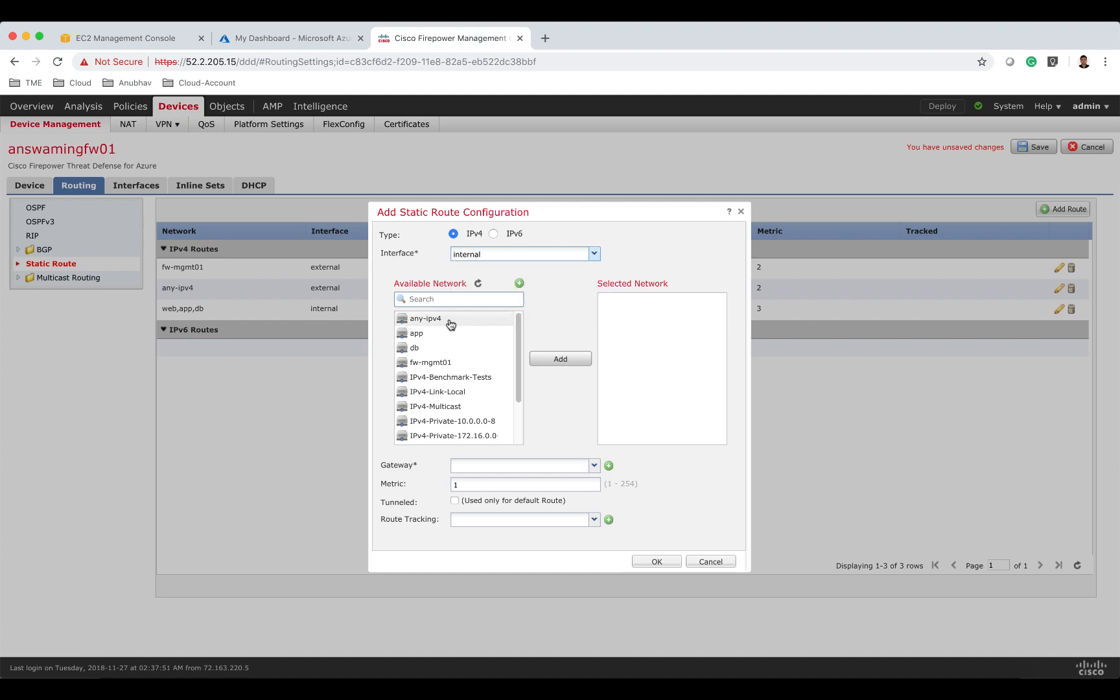
Add fw-mgmt01 as the network with gateway 10.82.3.1 and metric 3, and confirm the internal static route.
{"action": "left_click", "coordinate": [483, 301]}
{"action": "type", "text": "fw"}
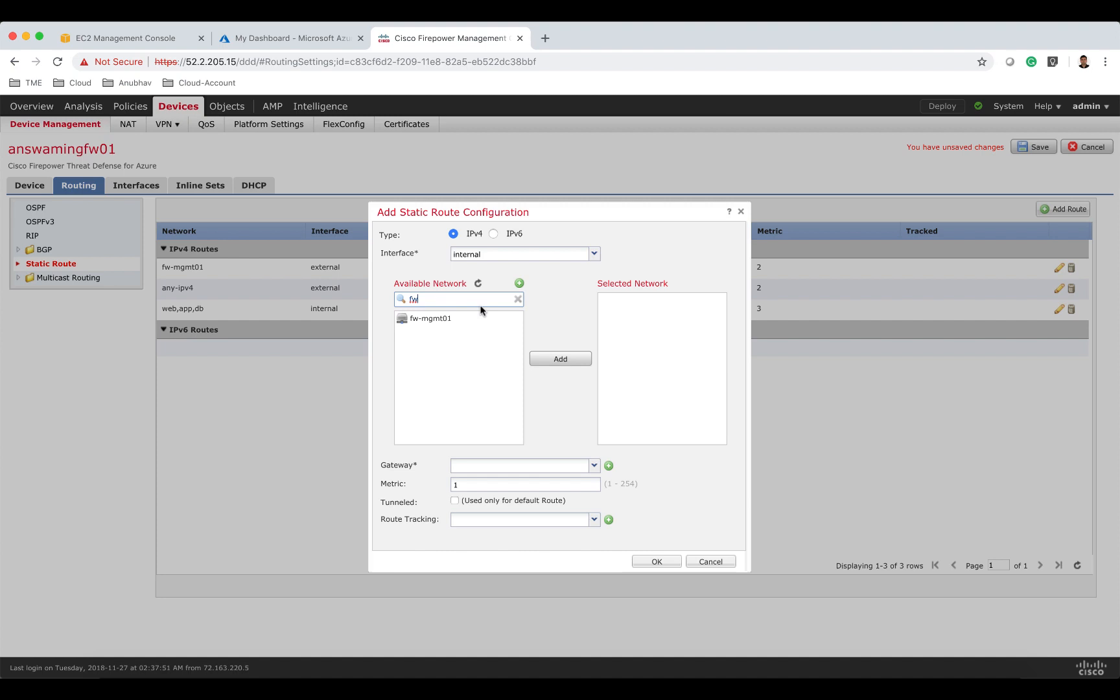
{"action": "left_click", "coordinate": [473, 319]}
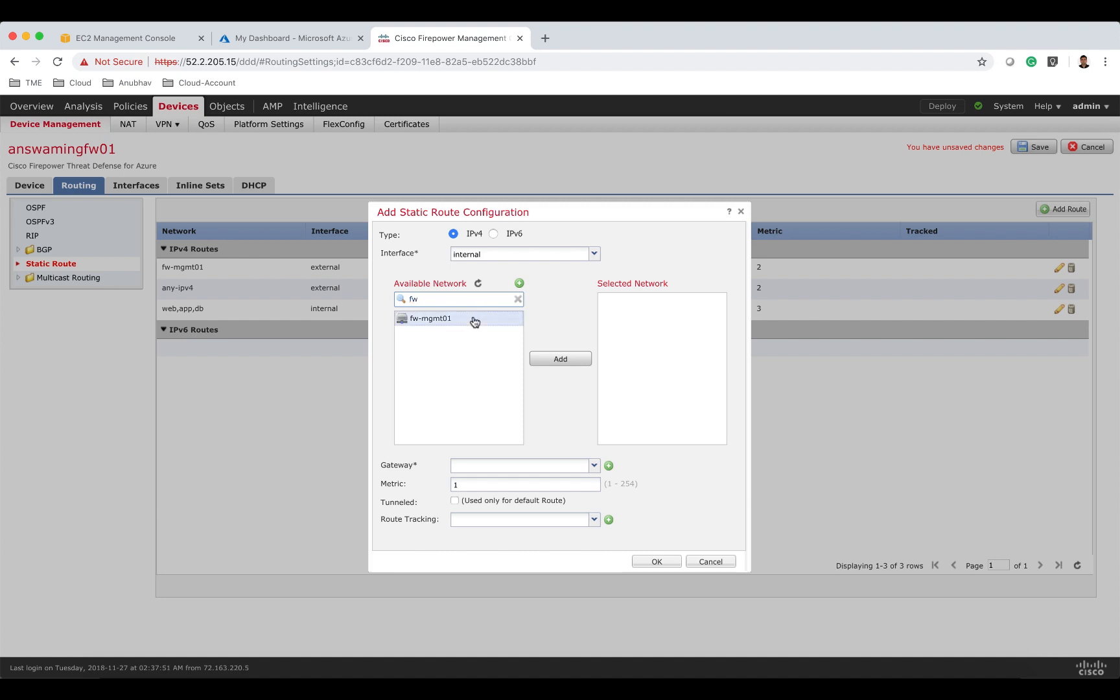
{"action": "left_click", "coordinate": [561, 358]}
{"action": "left_click", "coordinate": [517, 464]}
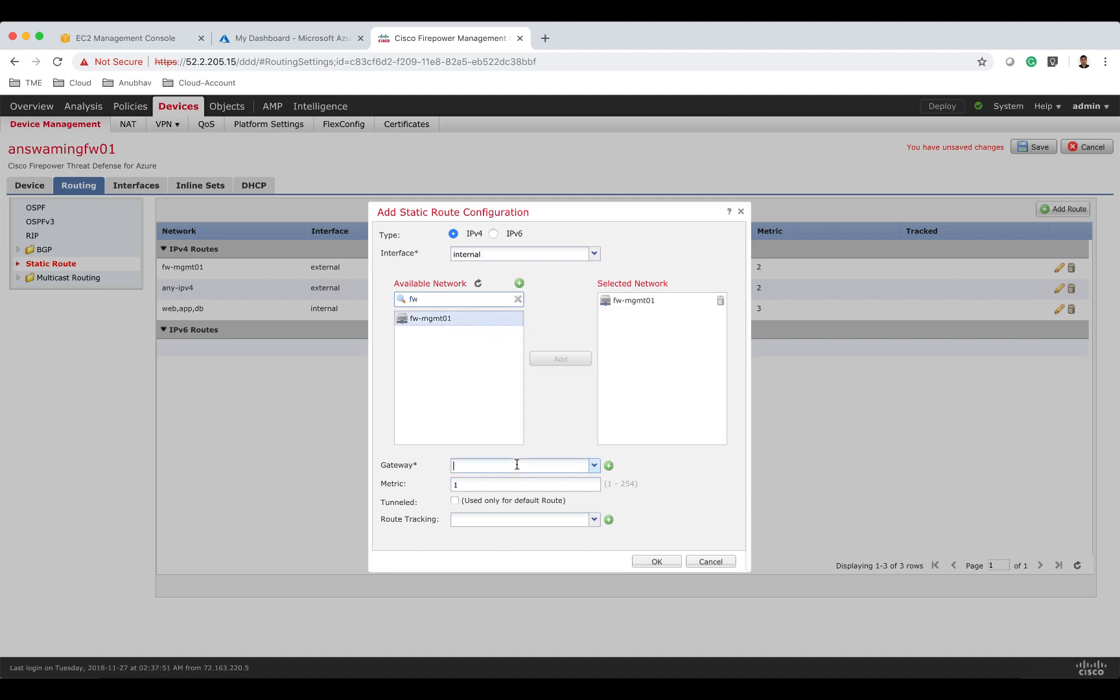
{"action": "type", "text": "10.82."}
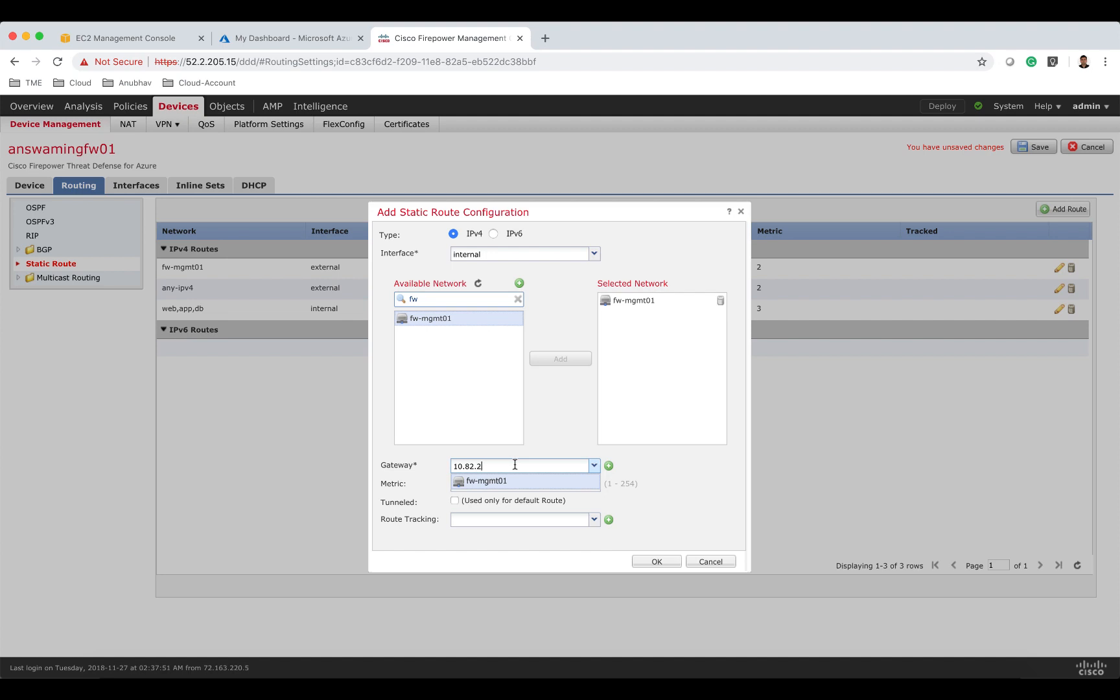
{"action": "type", "text": "3.1"}
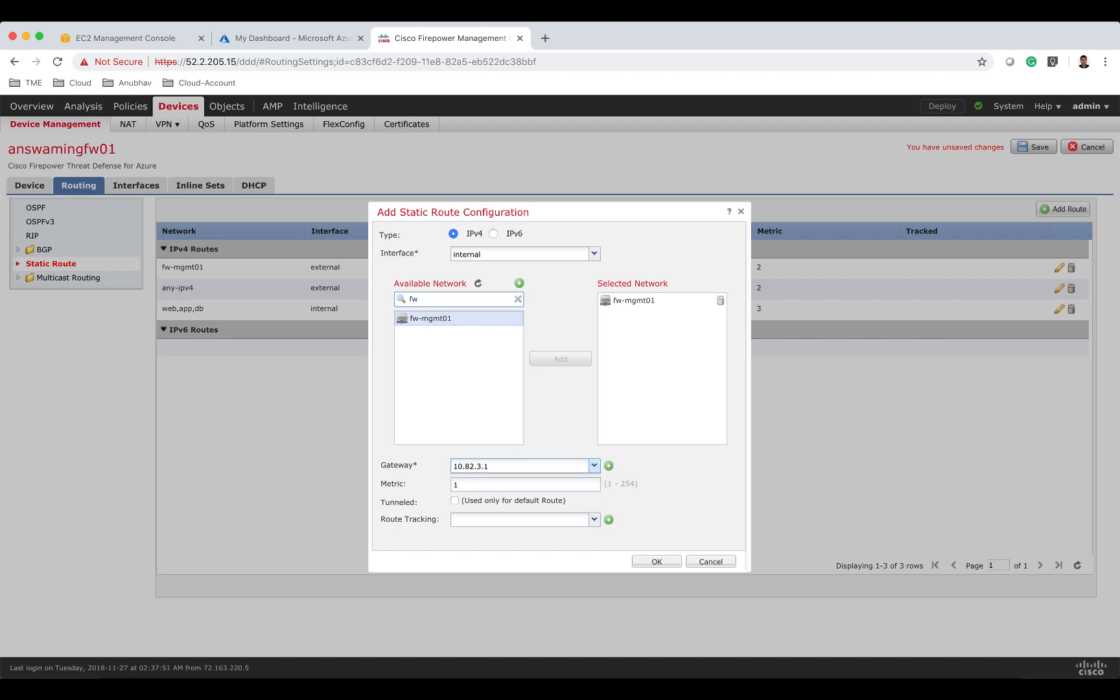
{"action": "left_click", "coordinate": [530, 484]}
{"action": "left_click_drag", "start_coordinate": [530, 485], "coordinate": [452, 486]}
{"action": "left_click", "coordinate": [647, 562]}
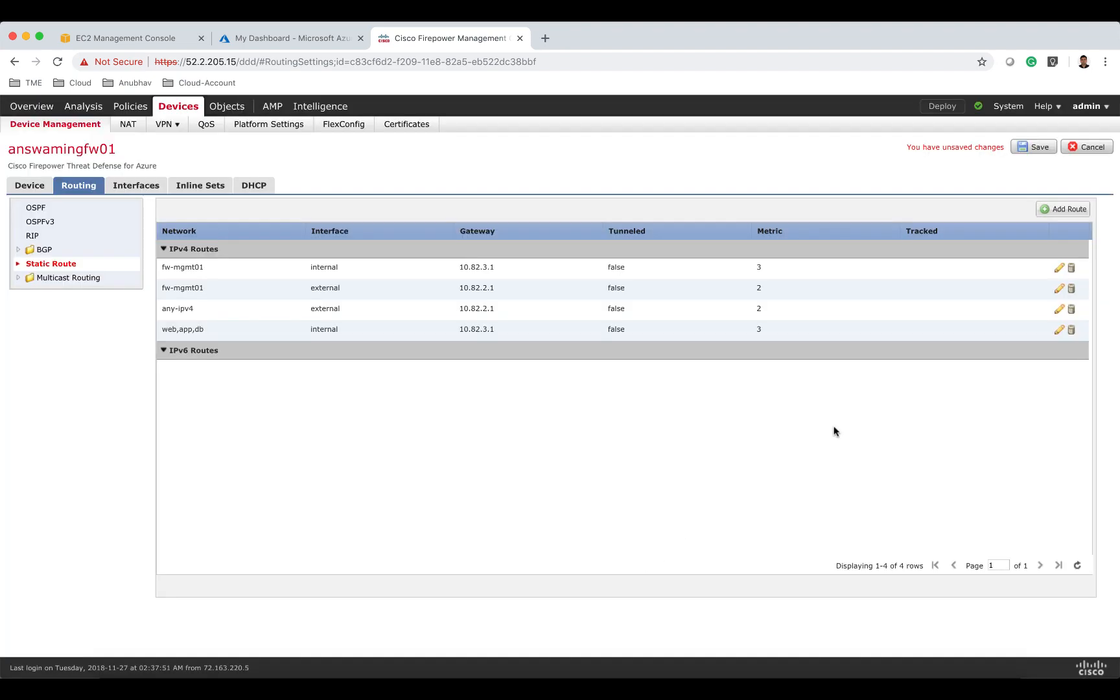
Start another static route and choose the internal interface.
{"action": "left_click", "coordinate": [1043, 209]}
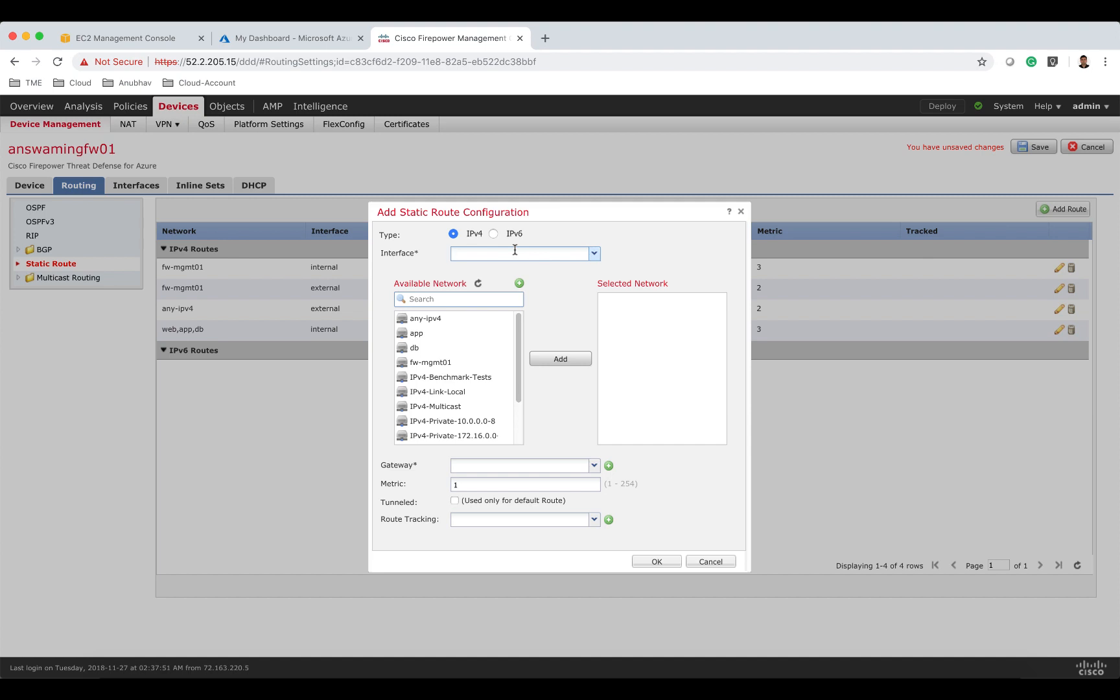
{"action": "type", "text": "inter"}
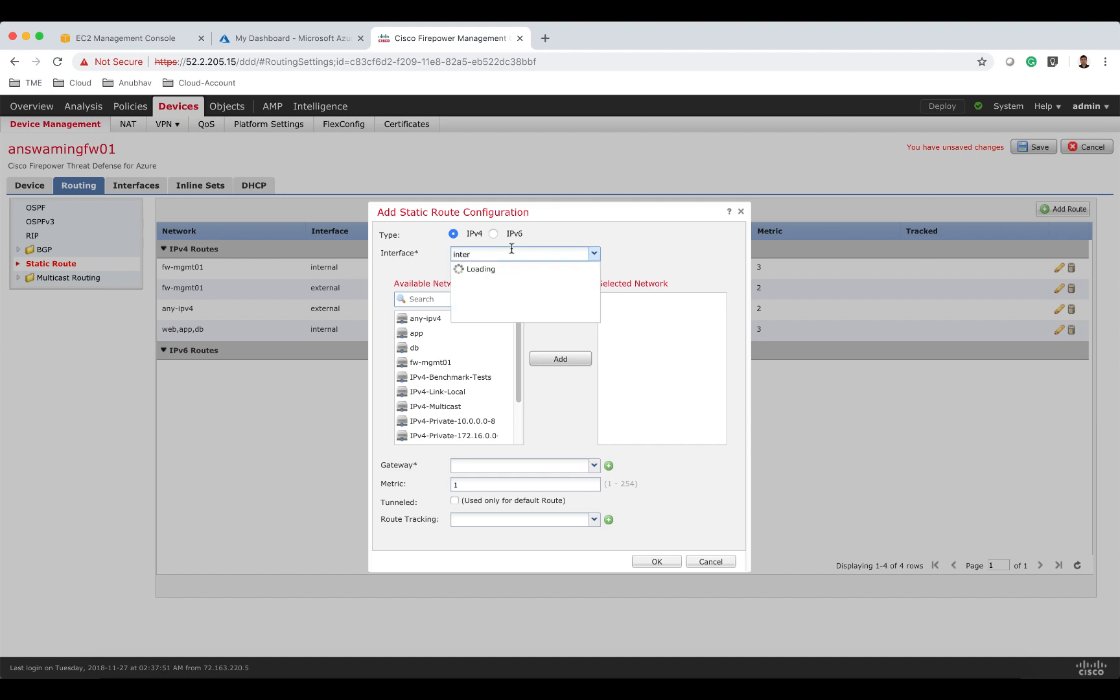
{"action": "left_click", "coordinate": [499, 299]}
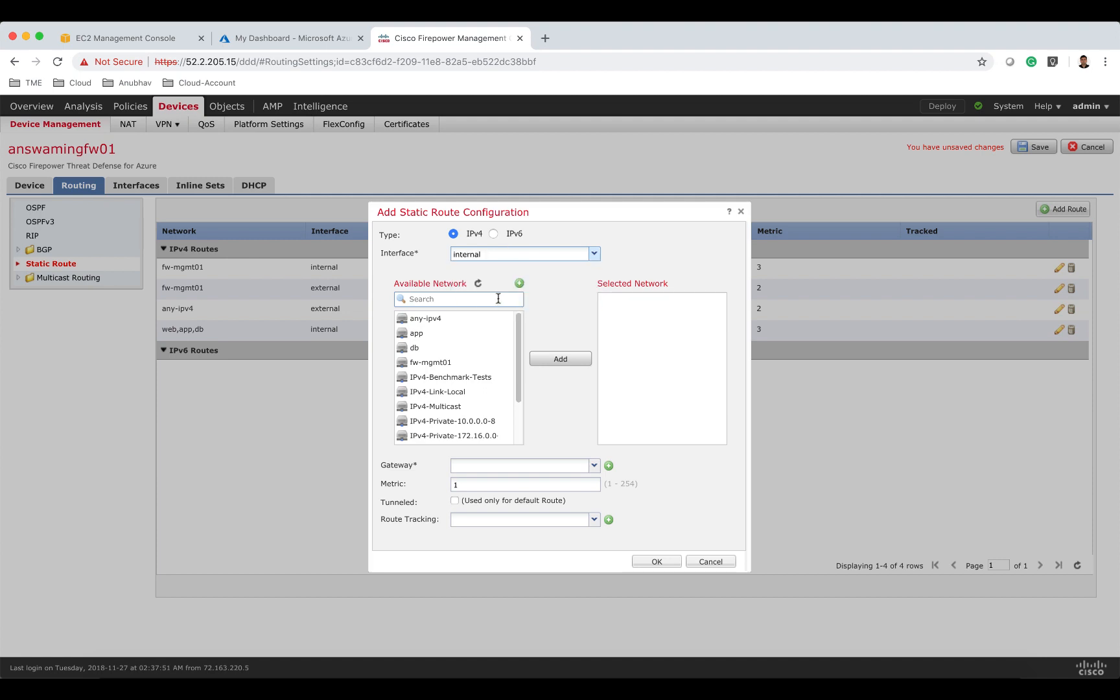
Create a new network object named azure-lb with a 168.63.129 network address.
{"action": "left_click", "coordinate": [520, 285]}
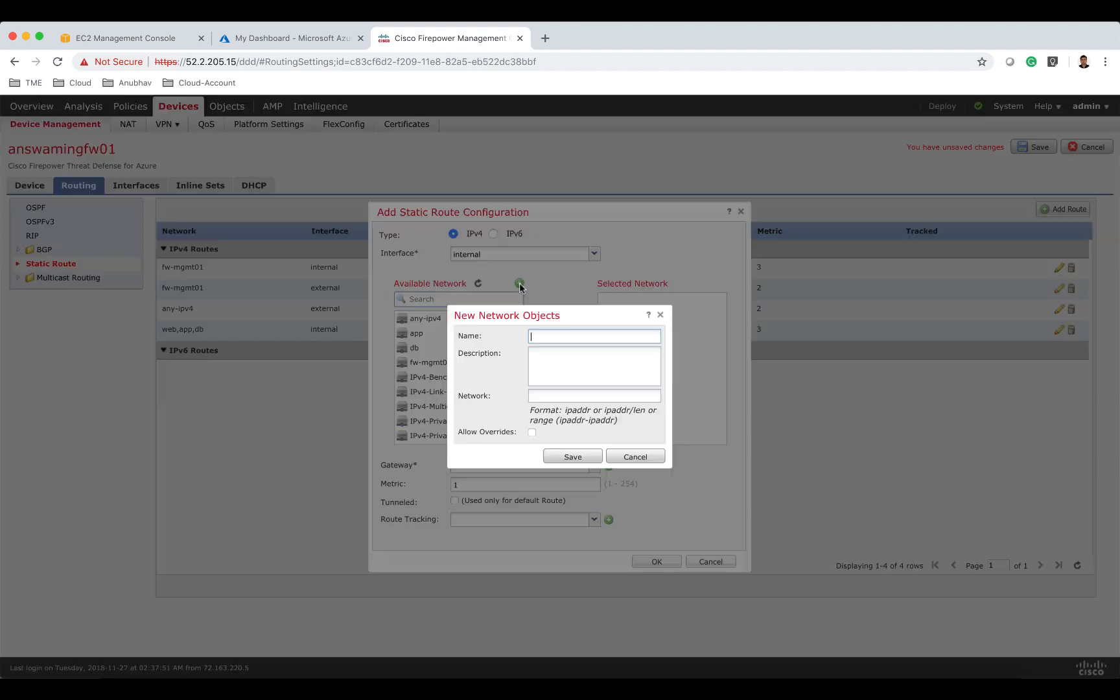
{"action": "type", "text": "azure-lb"}
{"action": "left_click", "coordinate": [561, 397]}
{"action": "type", "text": "168.63"}
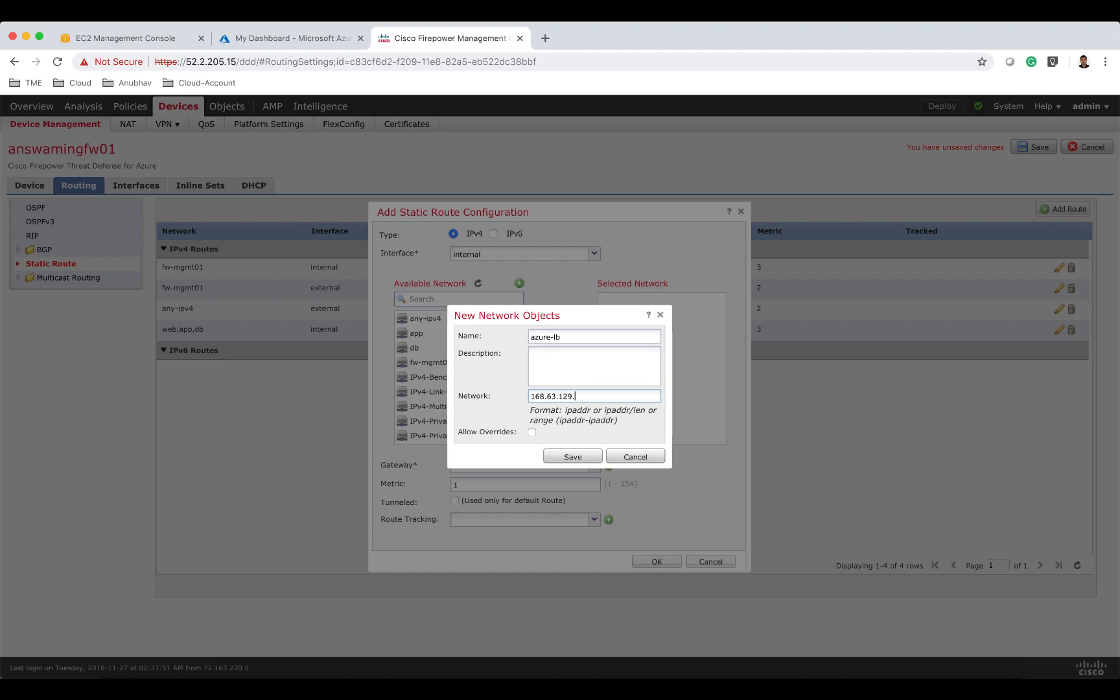
{"action": "type", "text": ".16"}
{"action": "left_click", "coordinate": [574, 458]}
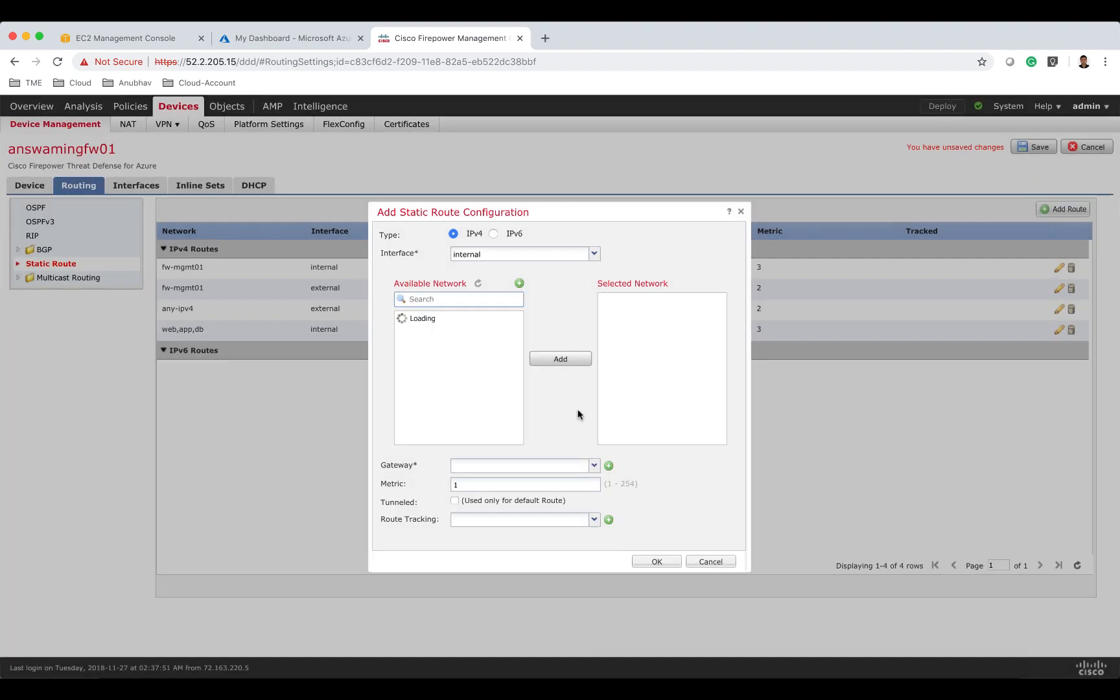
Add azure-lb as the network with gateway 10.82.3.1 and metric 3, and confirm the internal static route.
{"action": "left_click", "coordinate": [462, 297]}
{"action": "type", "text": "a"}
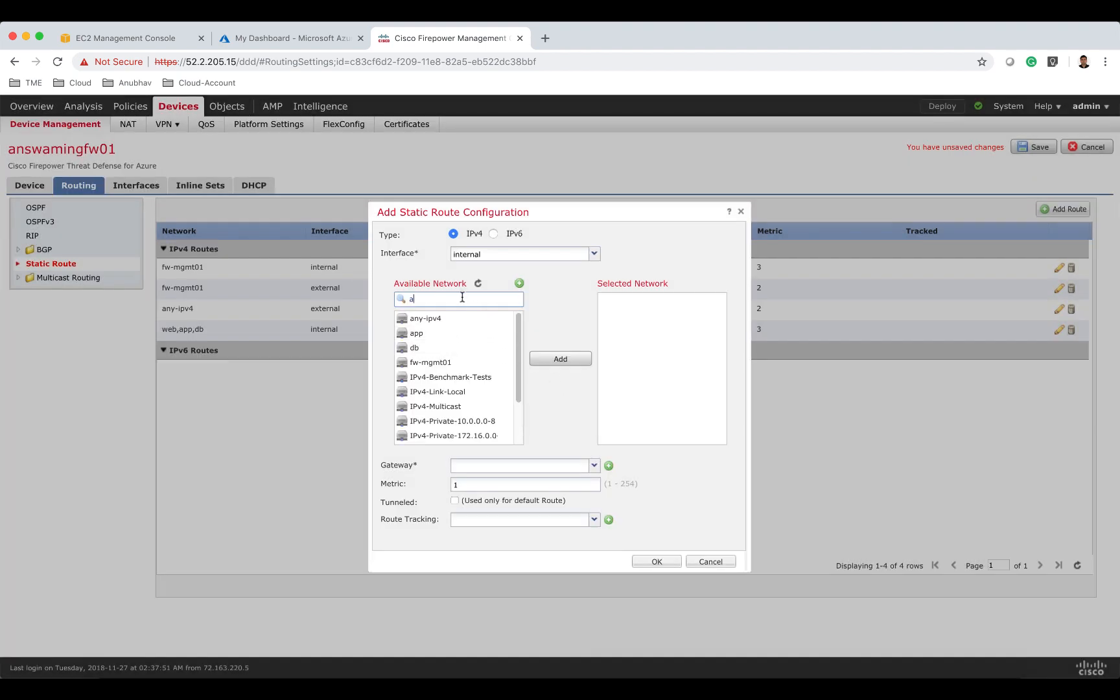
{"action": "type", "text": "zure"}
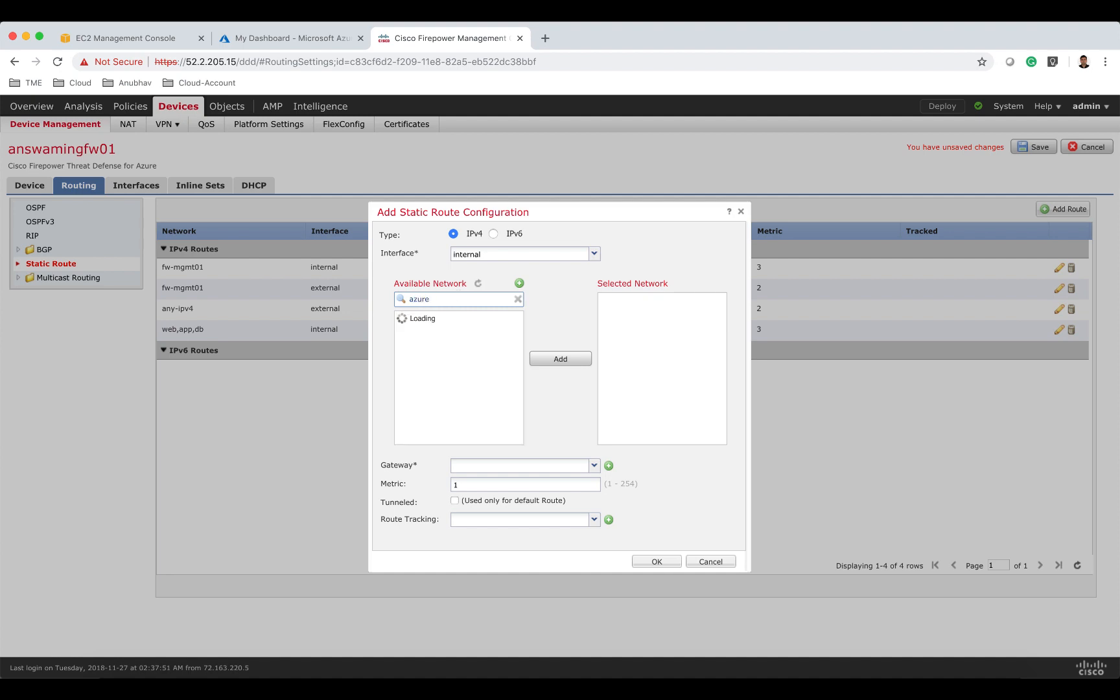
{"action": "left_click", "coordinate": [458, 319]}
{"action": "left_click", "coordinate": [555, 359]}
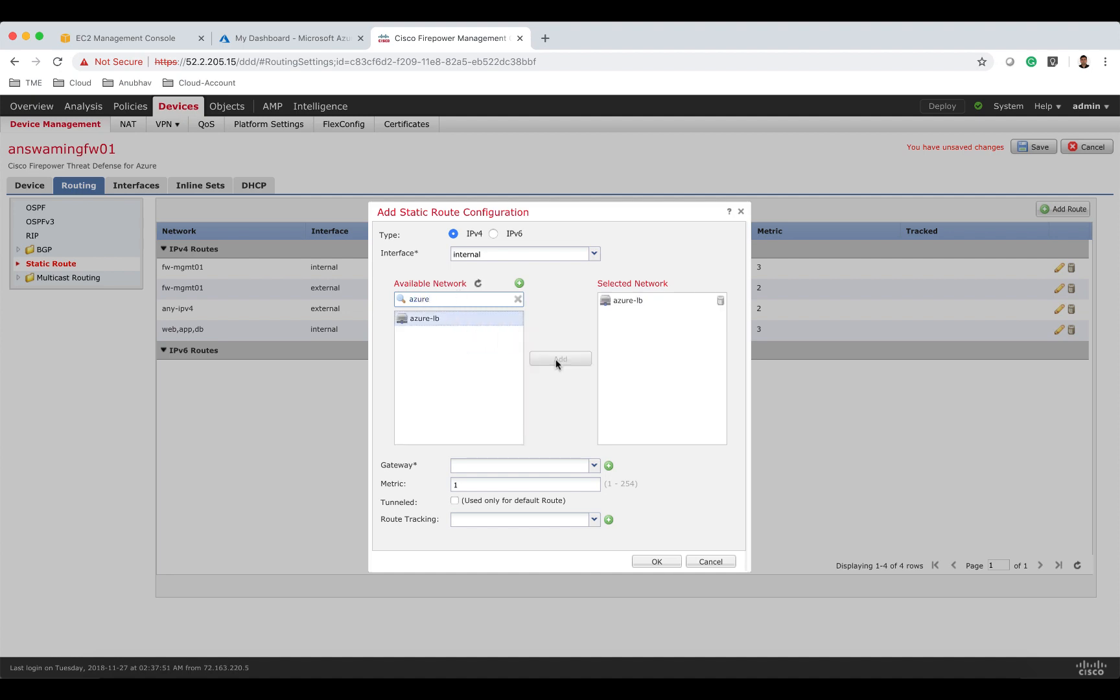
{"action": "left_click", "coordinate": [521, 465]}
{"action": "type", "text": "10.3"}
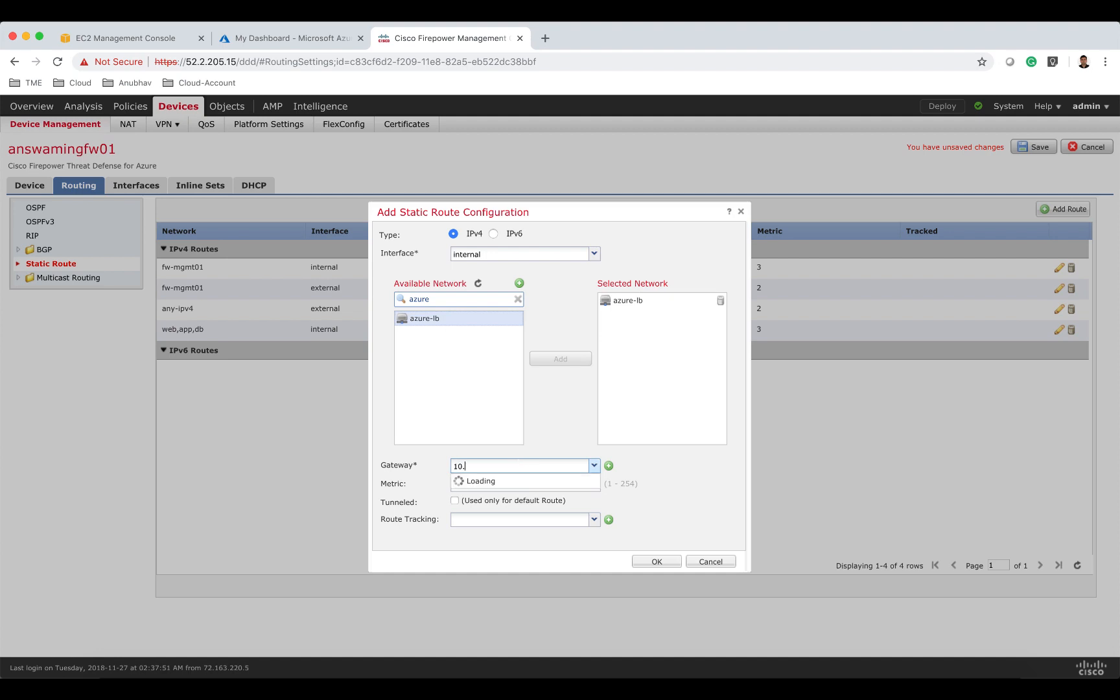
{"action": "key", "text": "BackSpace"}
{"action": "type", "text": "82.3.1"}
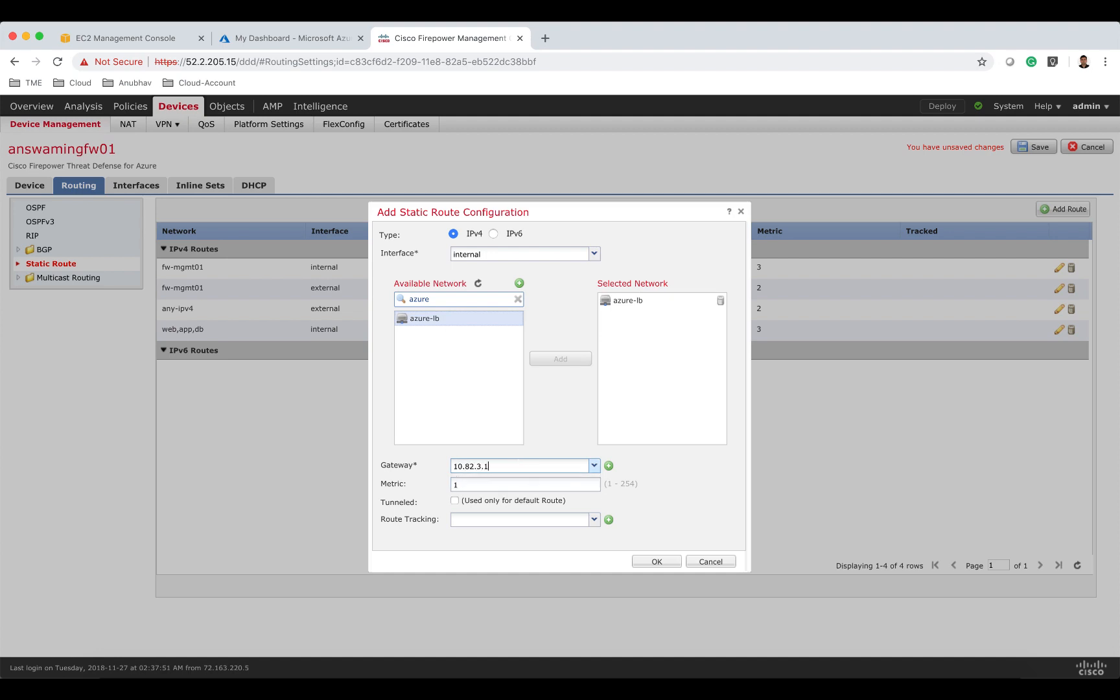
{"action": "left_click", "coordinate": [522, 486]}
{"action": "key", "text": "BackSpace"}
{"action": "type", "text": "3"}
{"action": "left_click", "coordinate": [656, 562]}
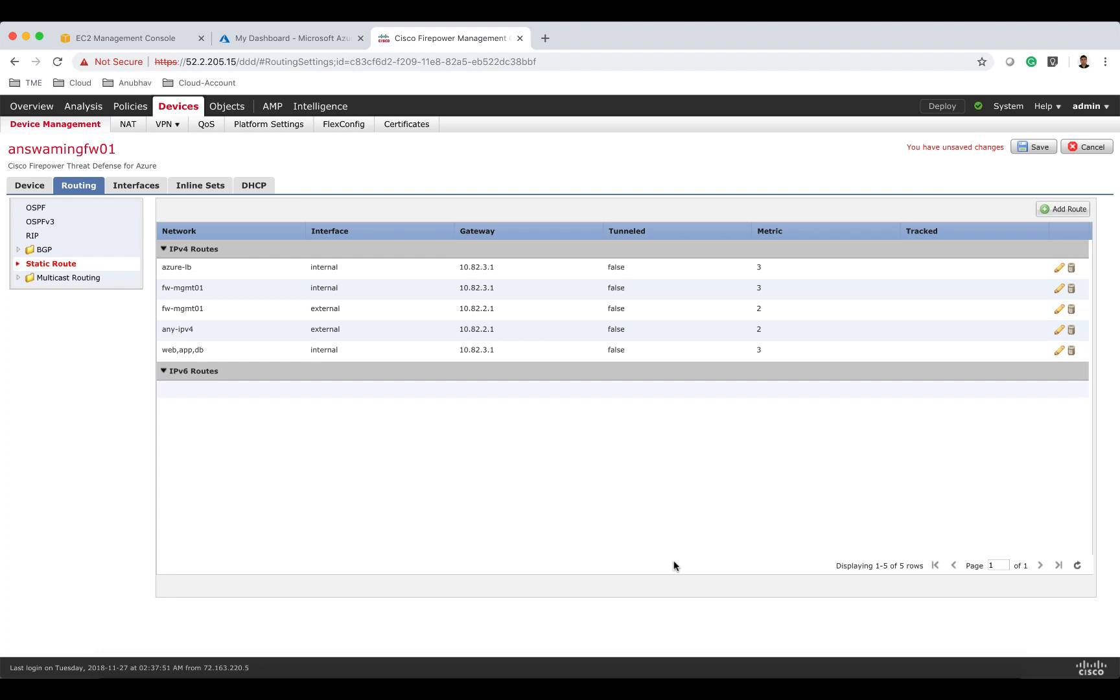
Add a static route on the external interface for azure-lb with gateway 10.82.2.1 and metric 2.
{"action": "left_click", "coordinate": [1051, 209]}
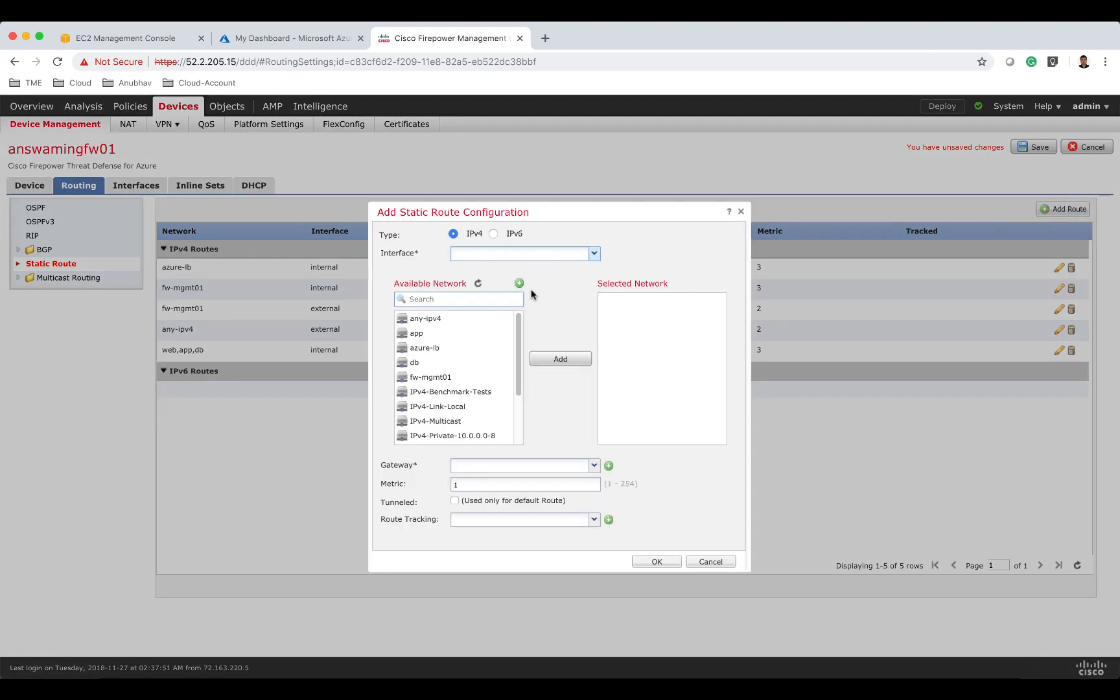
{"action": "type", "text": "exter"}
{"action": "type", "text": "nal"}
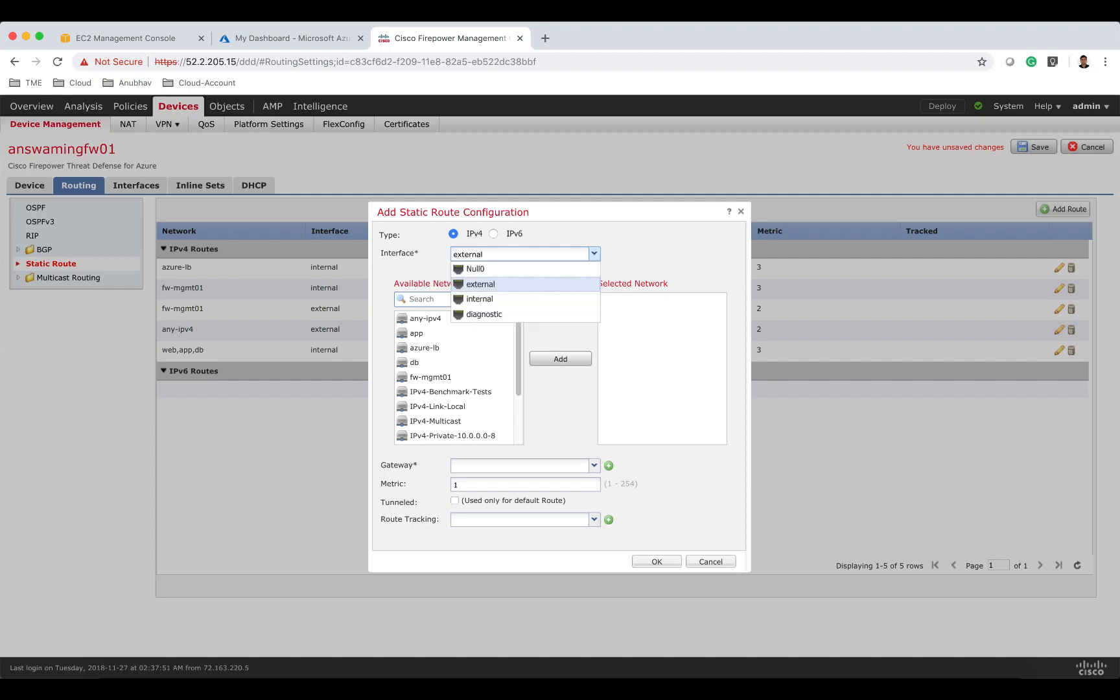
{"action": "left_click", "coordinate": [515, 286]}
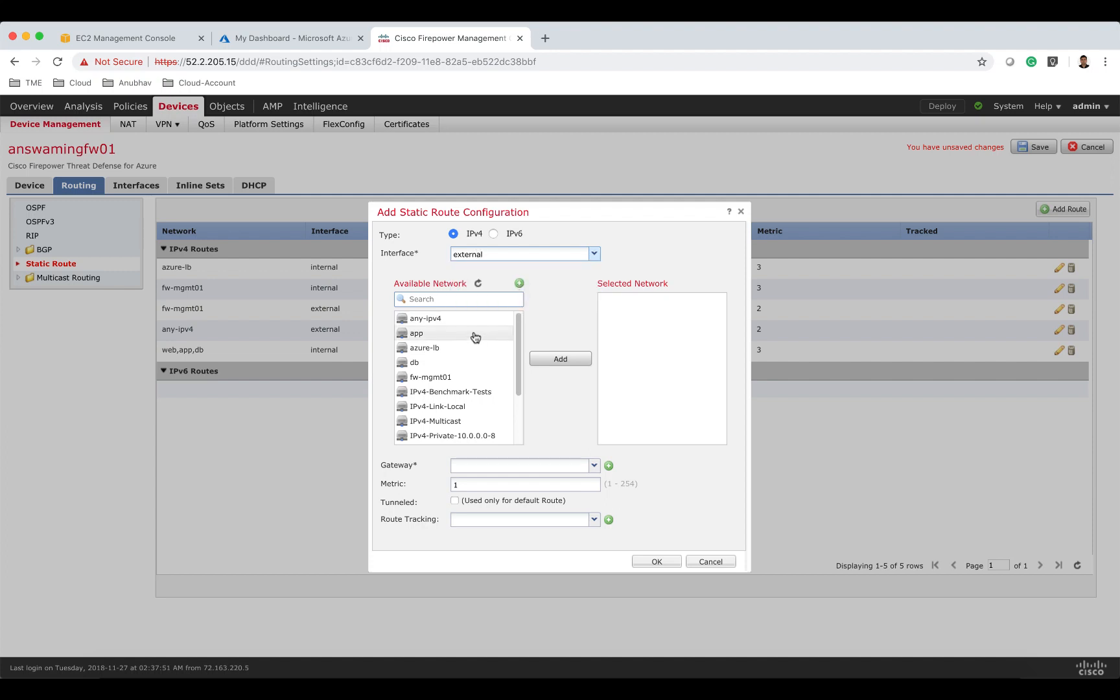
{"action": "left_click", "coordinate": [446, 348]}
{"action": "left_click", "coordinate": [552, 356]}
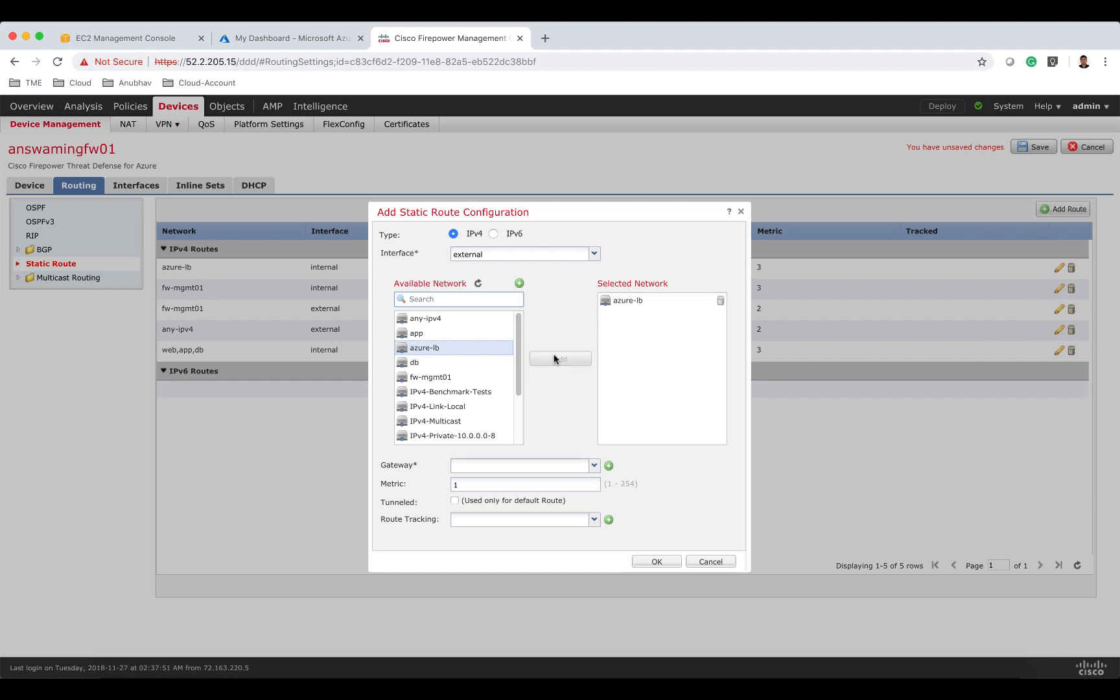
{"action": "left_click", "coordinate": [531, 467]}
{"action": "type", "text": "10.82.2.1"}
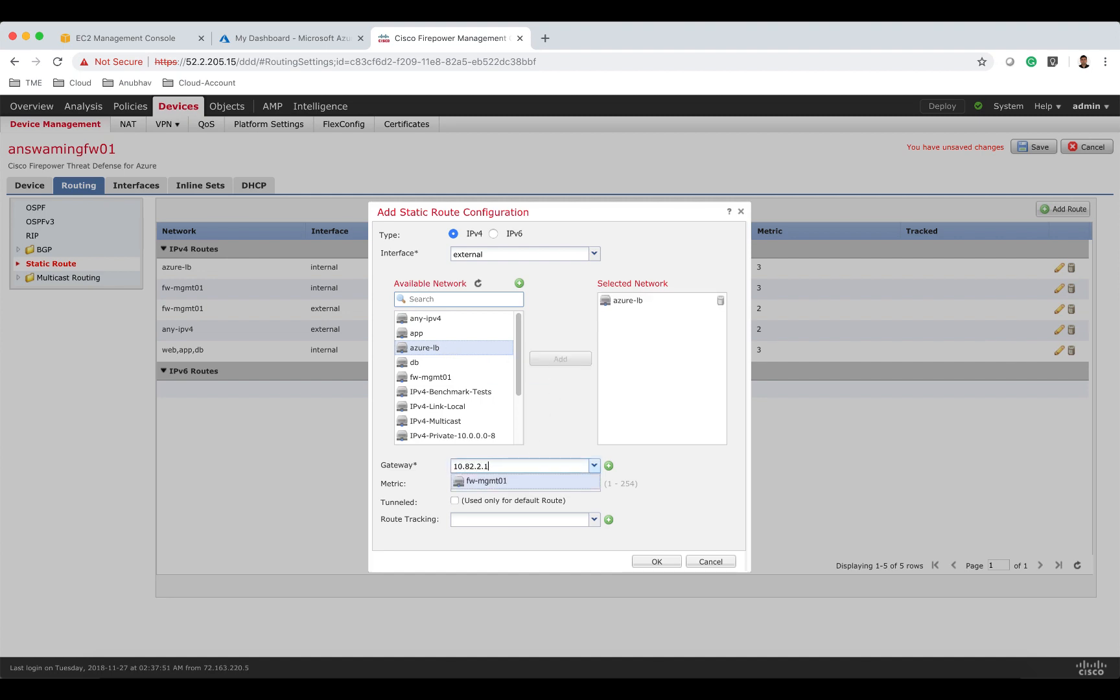
{"action": "left_click_drag", "start_coordinate": [526, 487], "coordinate": [436, 486]}
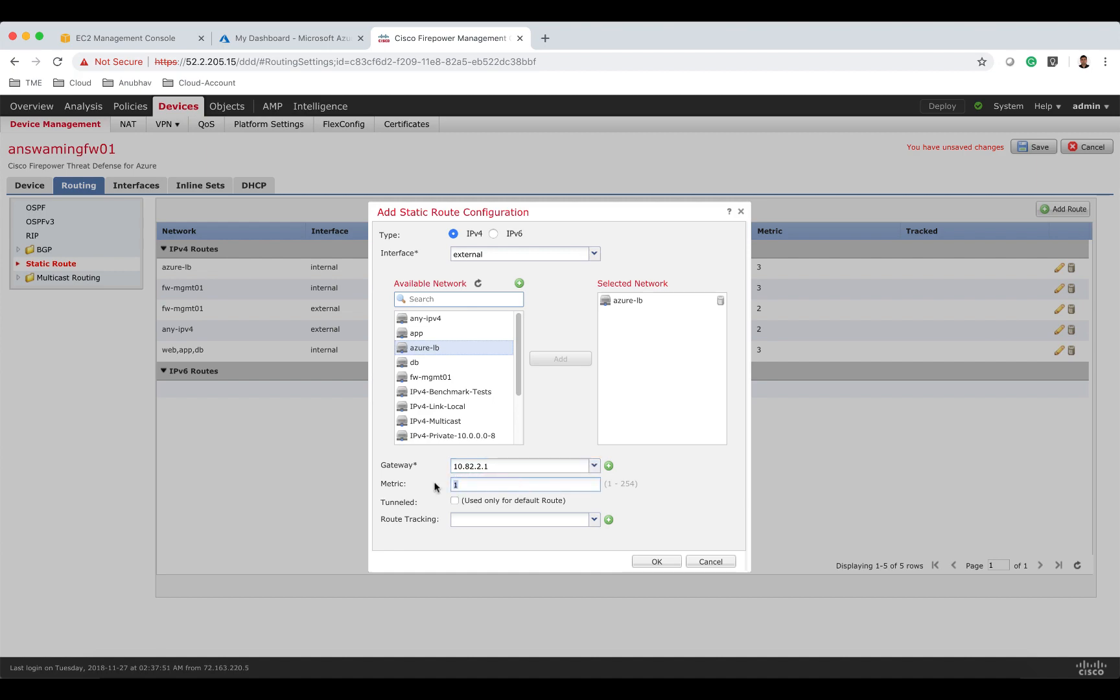
{"action": "left_click", "coordinate": [657, 561]}
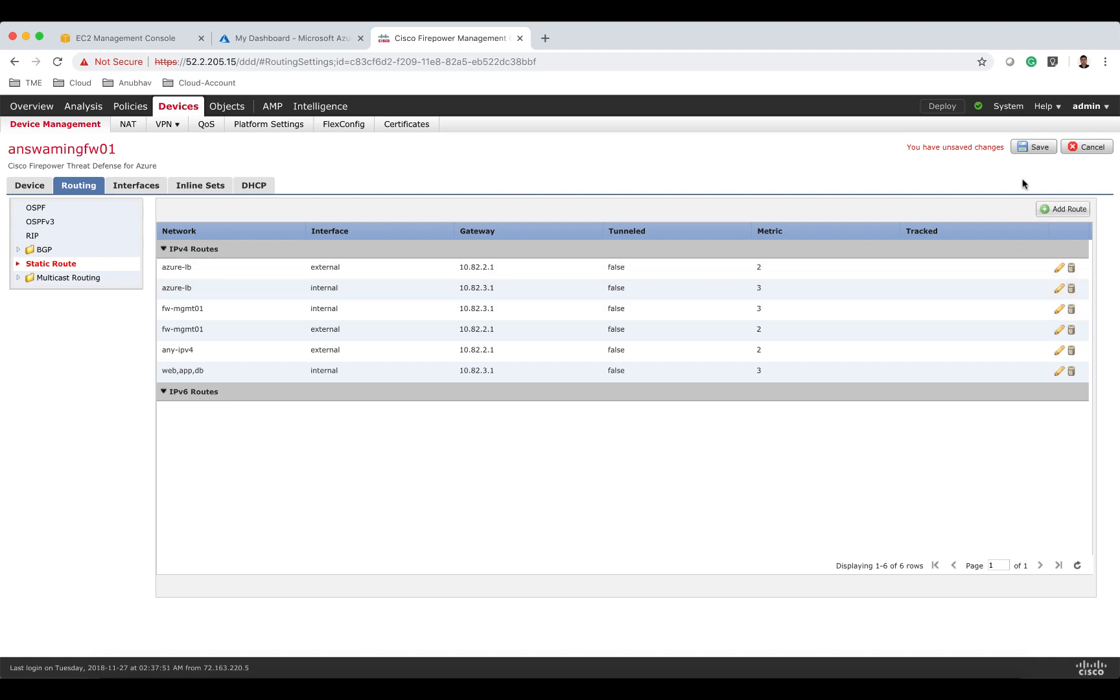
Save the routing changes and return to the device management list.
{"action": "left_click", "coordinate": [1036, 148]}
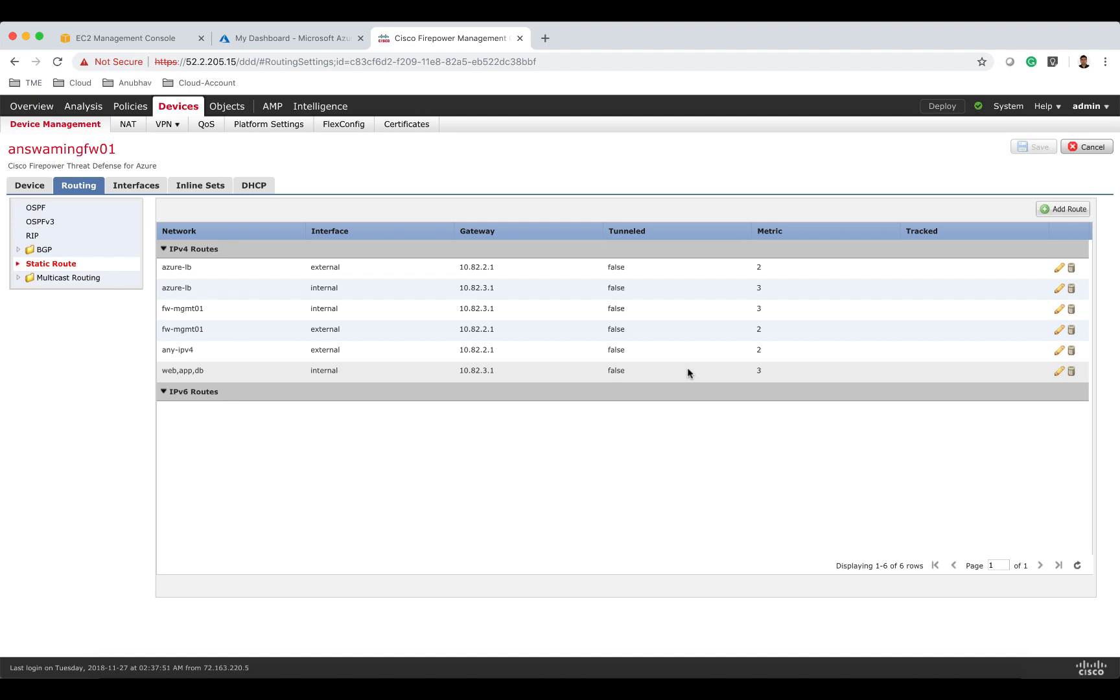
{"action": "left_click", "coordinate": [66, 125]}
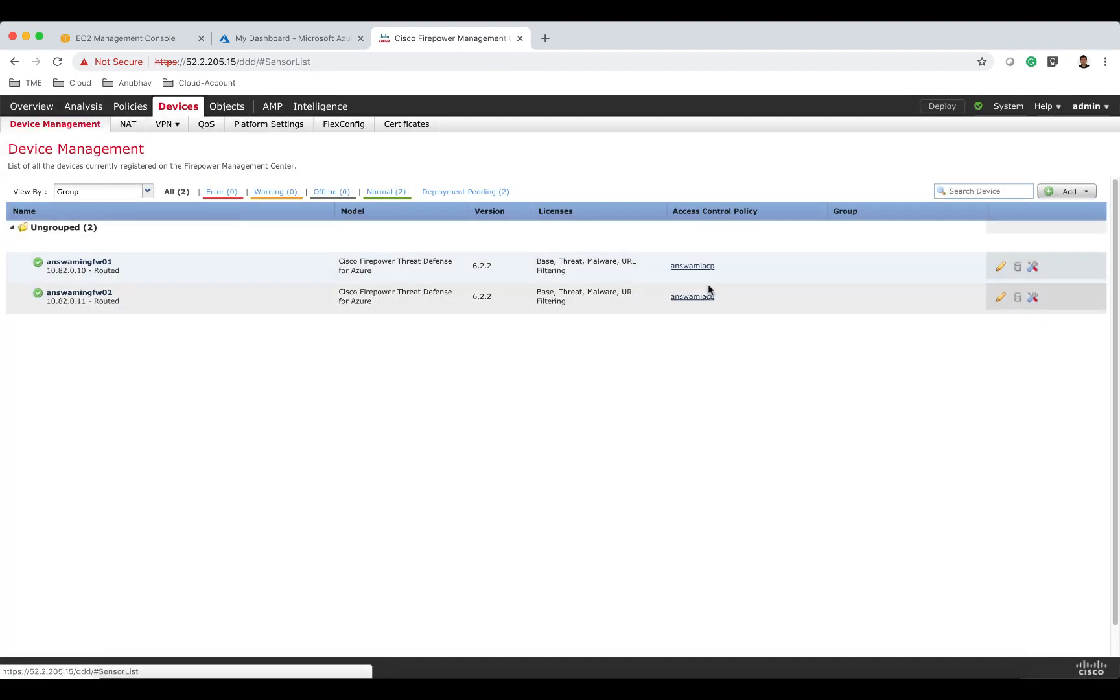
Open answamingfw02's static routes and add a new route on the internal interface with the app, db and web networks.
{"action": "left_click", "coordinate": [1000, 297]}
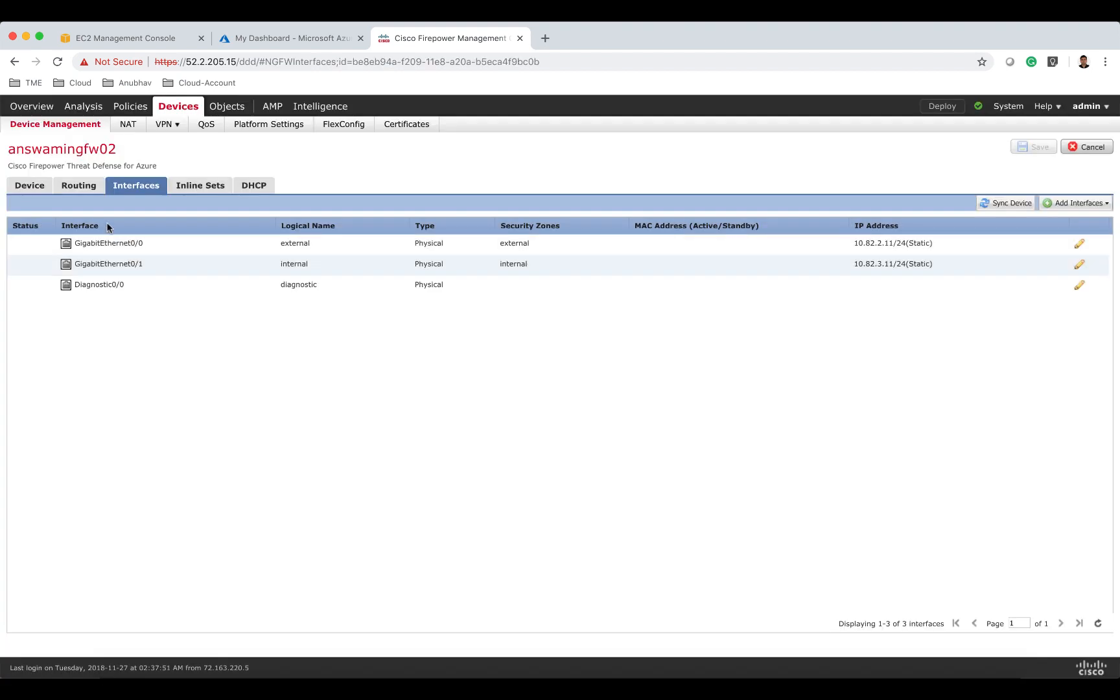
{"action": "left_click", "coordinate": [79, 189]}
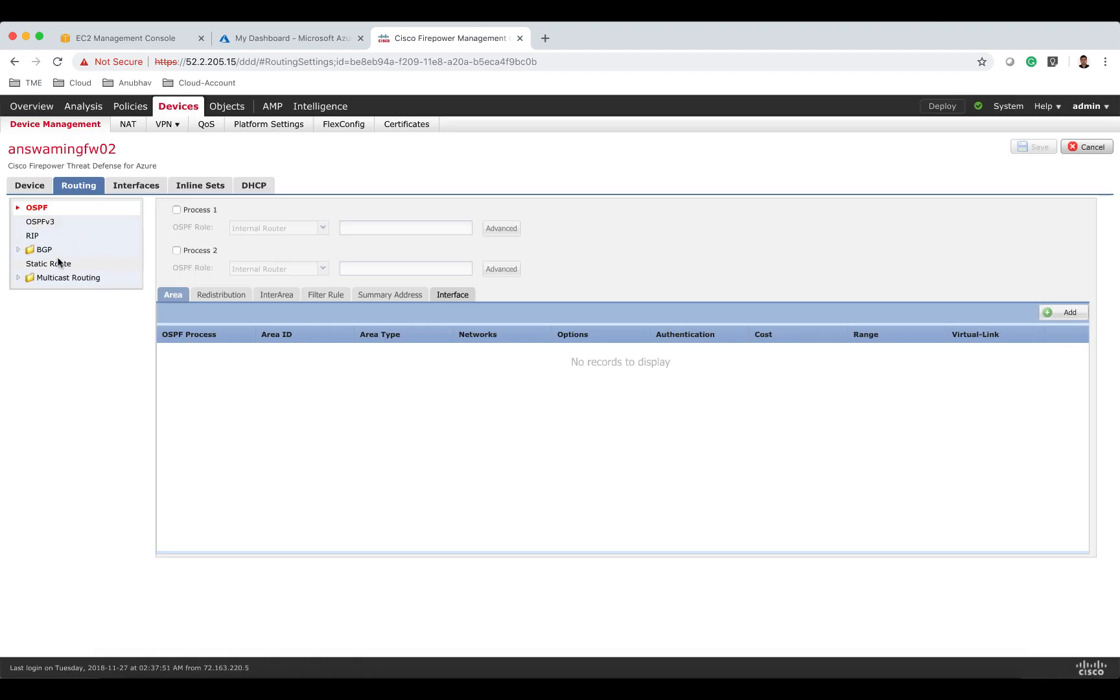
{"action": "left_click", "coordinate": [57, 263]}
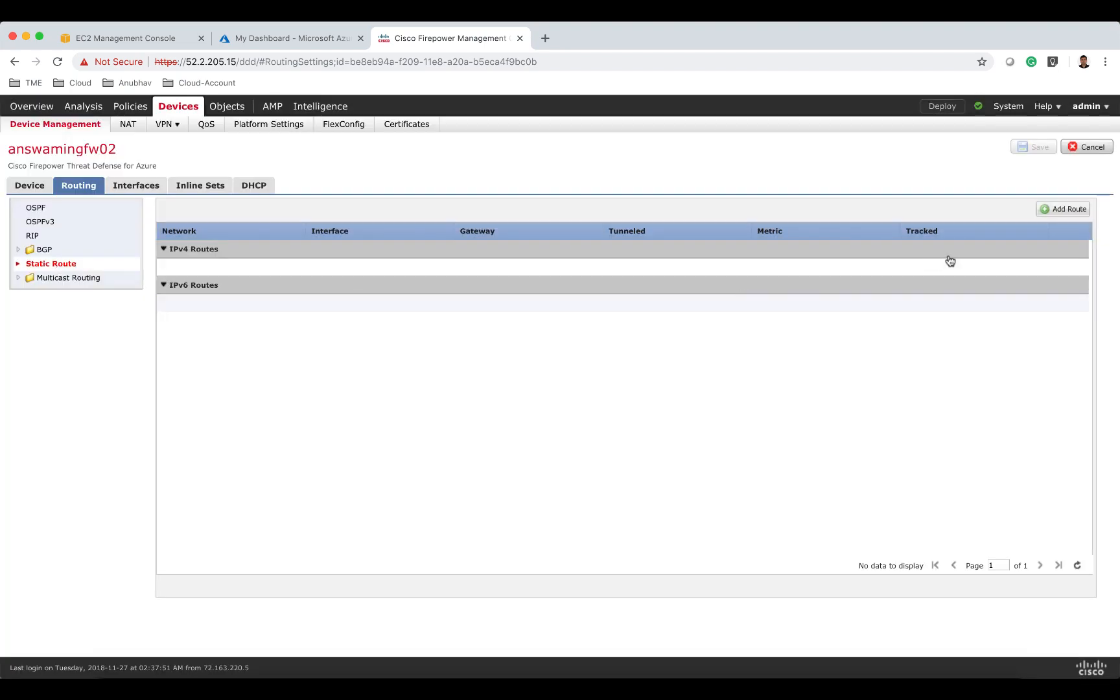
{"action": "left_click", "coordinate": [1045, 214]}
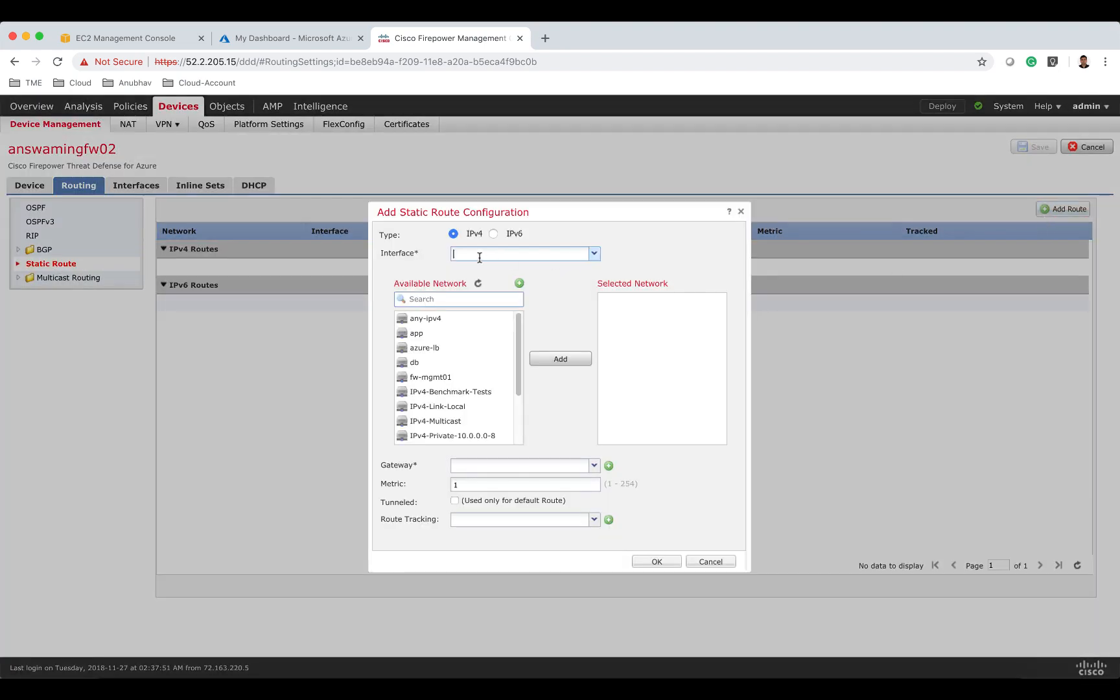
{"action": "type", "text": "in"}
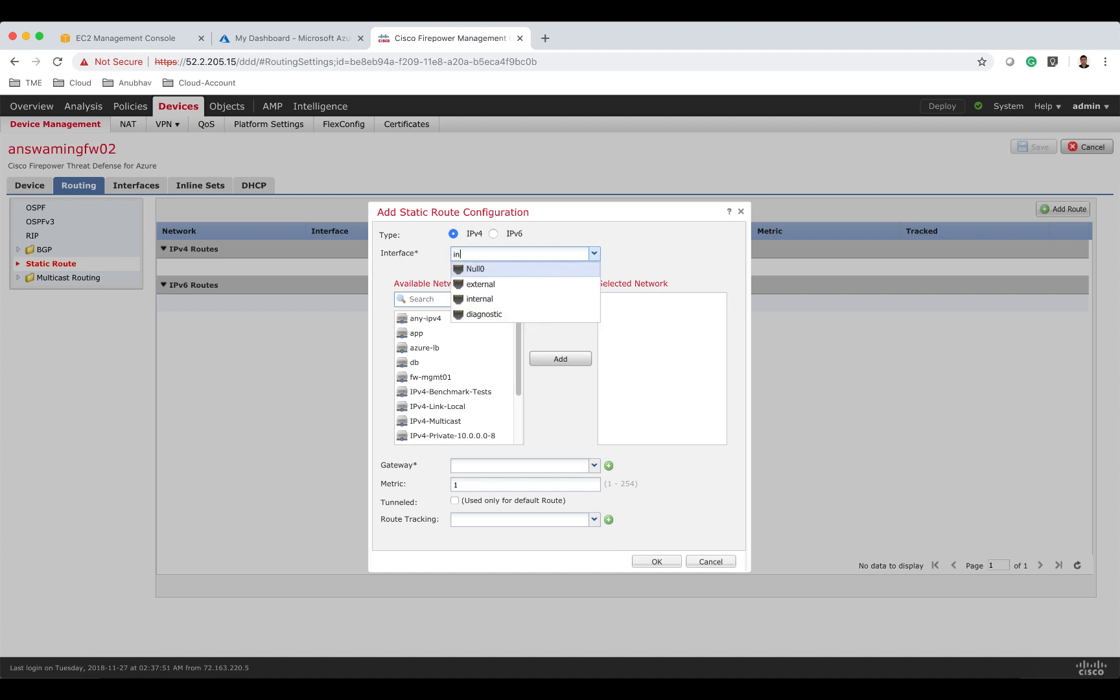
{"action": "left_click", "coordinate": [454, 300]}
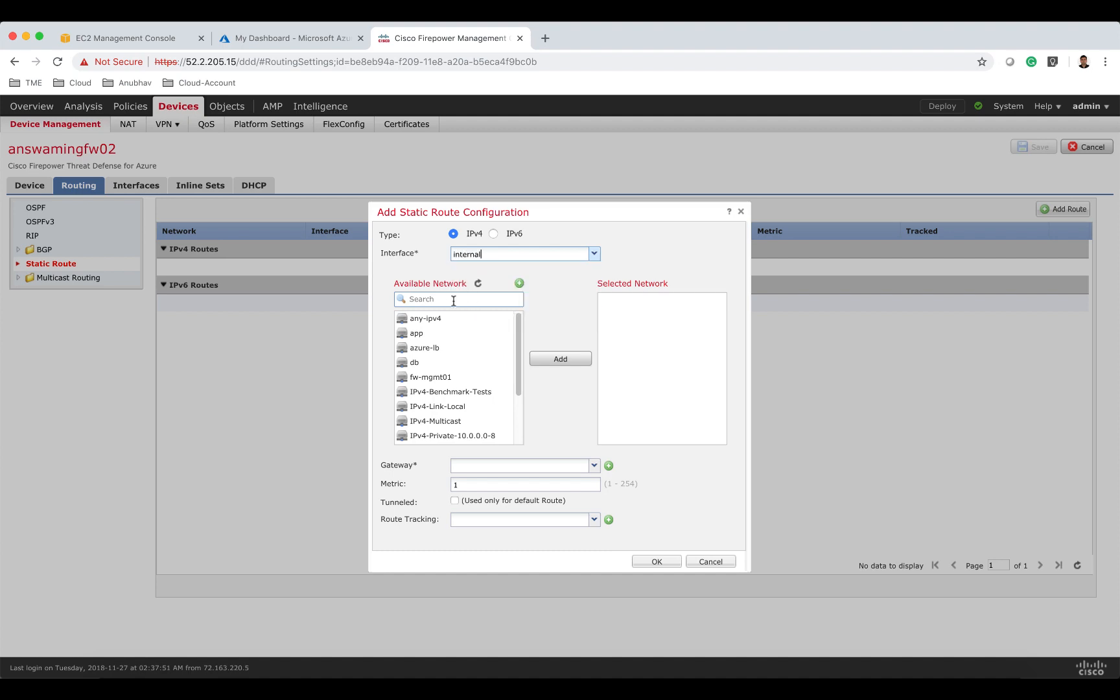
{"action": "left_click", "coordinate": [447, 333]}
{"action": "left_click", "coordinate": [561, 359]}
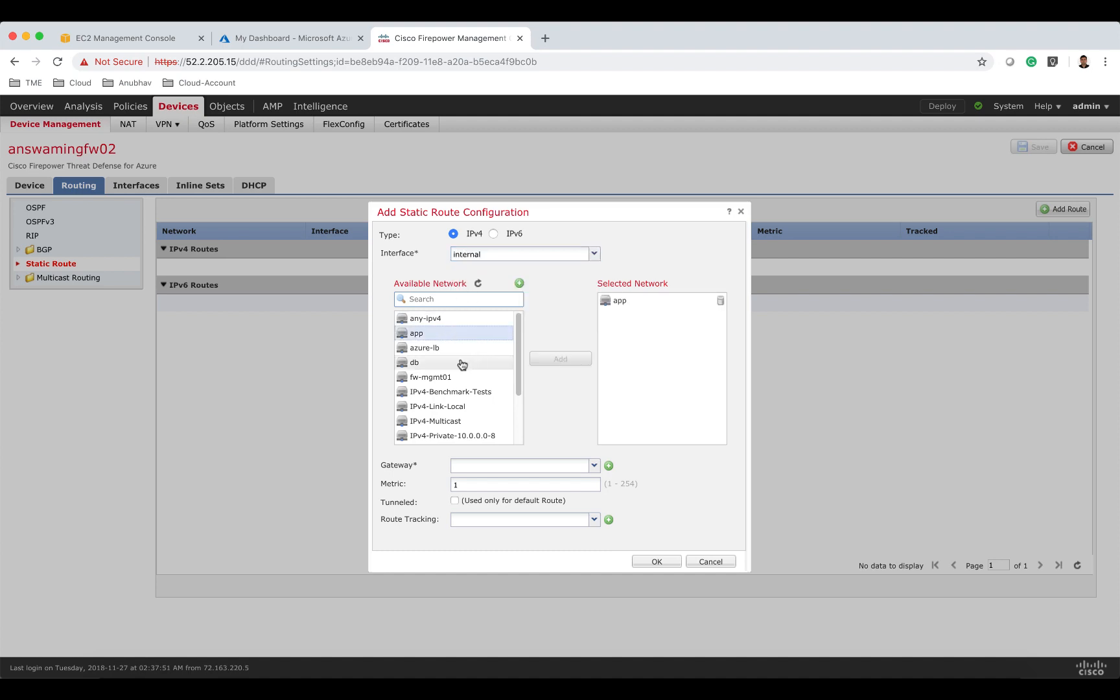
{"action": "left_click", "coordinate": [457, 362]}
{"action": "left_click", "coordinate": [561, 359]}
{"action": "left_click", "coordinate": [447, 299]}
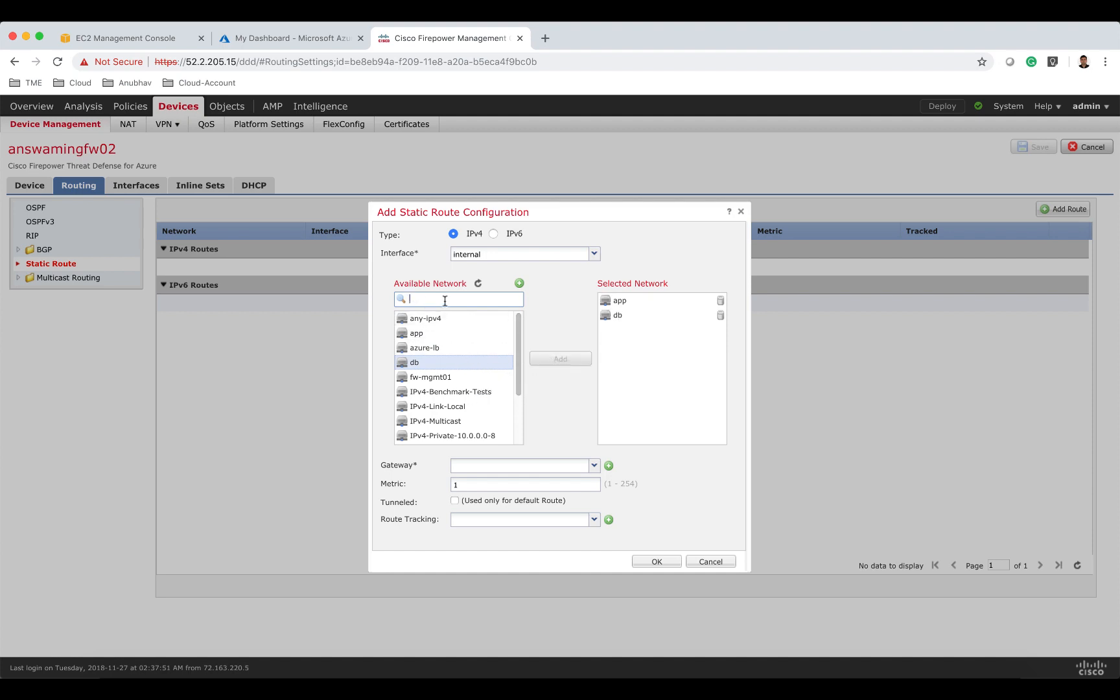
{"action": "type", "text": "we"}
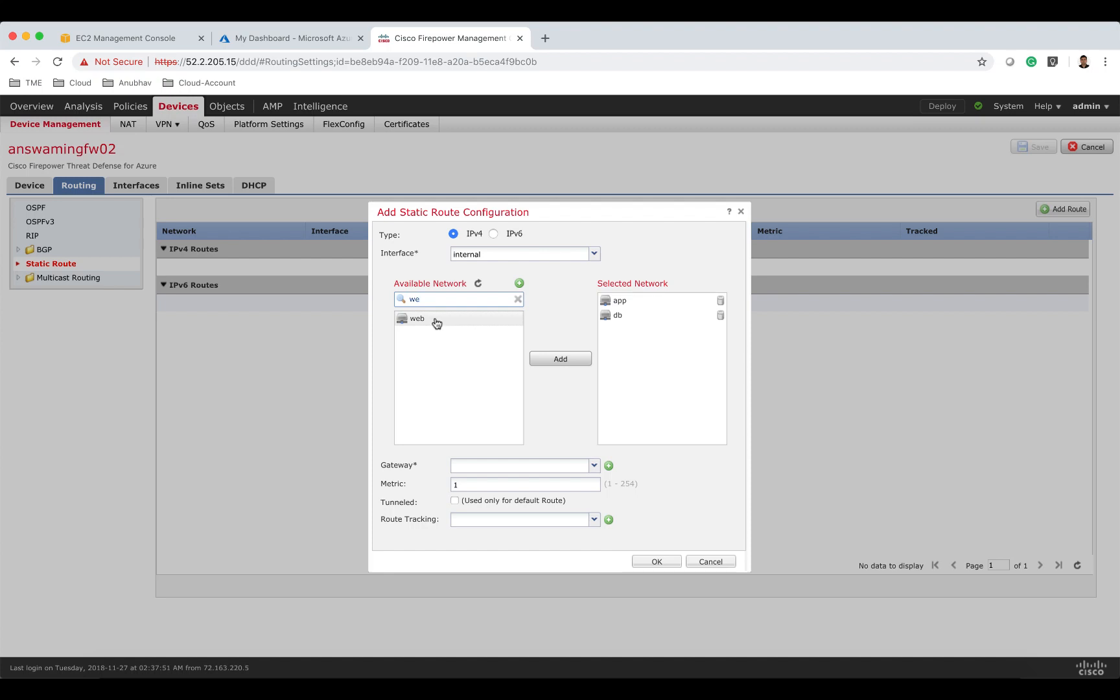
{"action": "left_click", "coordinate": [435, 320]}
{"action": "left_click", "coordinate": [560, 359]}
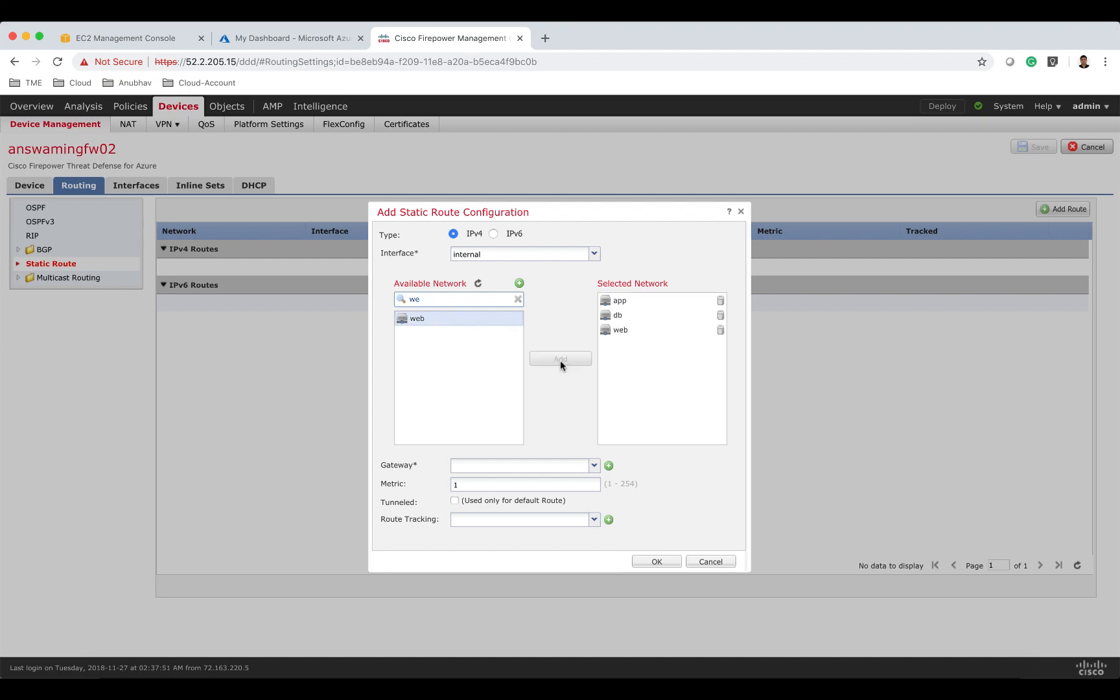
Set the route's gateway to 10.82.3.1 and metric to 3, and confirm the internal static route.
{"action": "left_click", "coordinate": [491, 464]}
{"action": "type", "text": "10.82.3.1"}
{"action": "left_click", "coordinate": [481, 485]}
{"action": "key", "text": "BackSpace"}
{"action": "type", "text": "3"}
{"action": "left_click", "coordinate": [647, 561]}
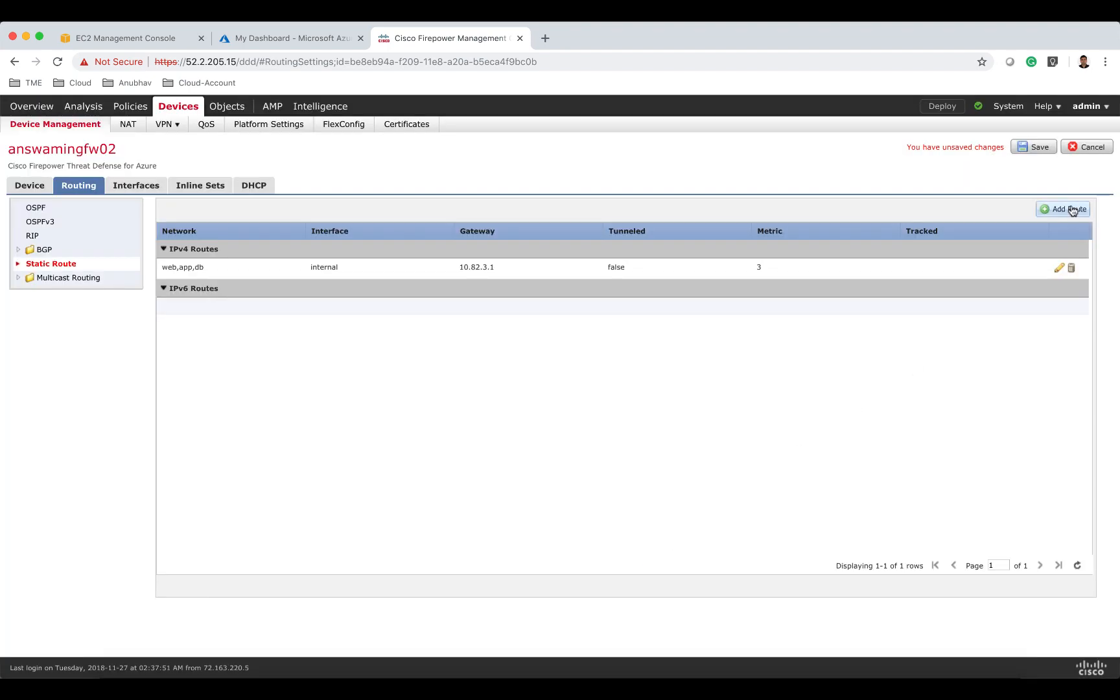
Add a static route on the external interface for any-ipv4 with gateway 10.82.2.1 and metric 2.
{"action": "left_click", "coordinate": [1072, 210]}
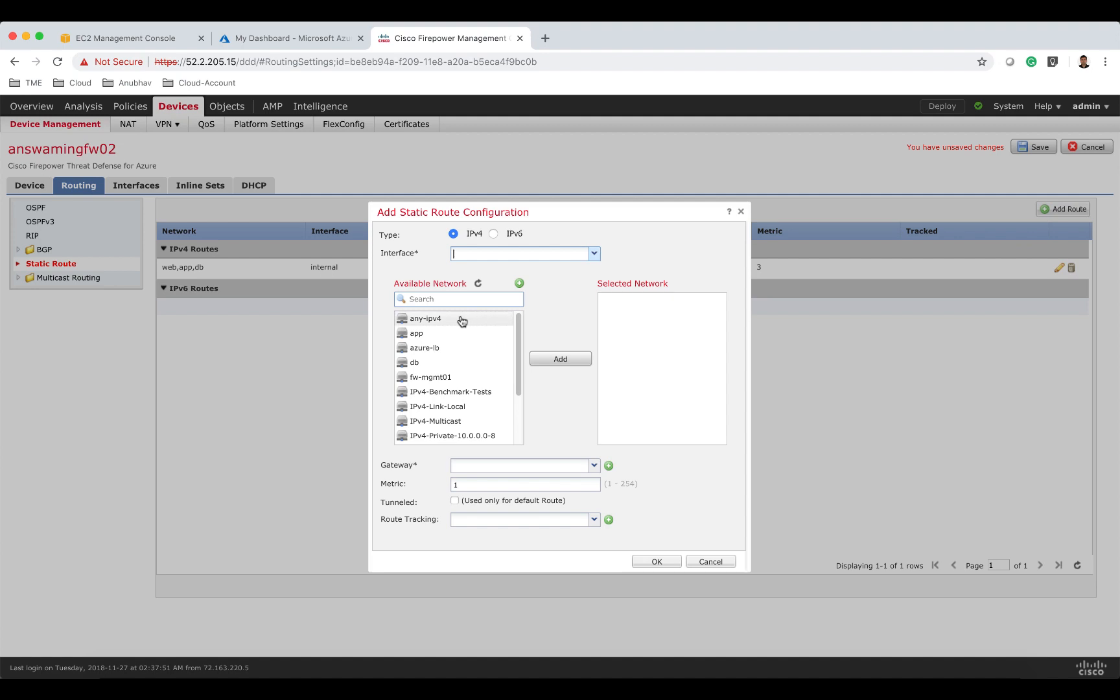
{"action": "type", "text": "exter"}
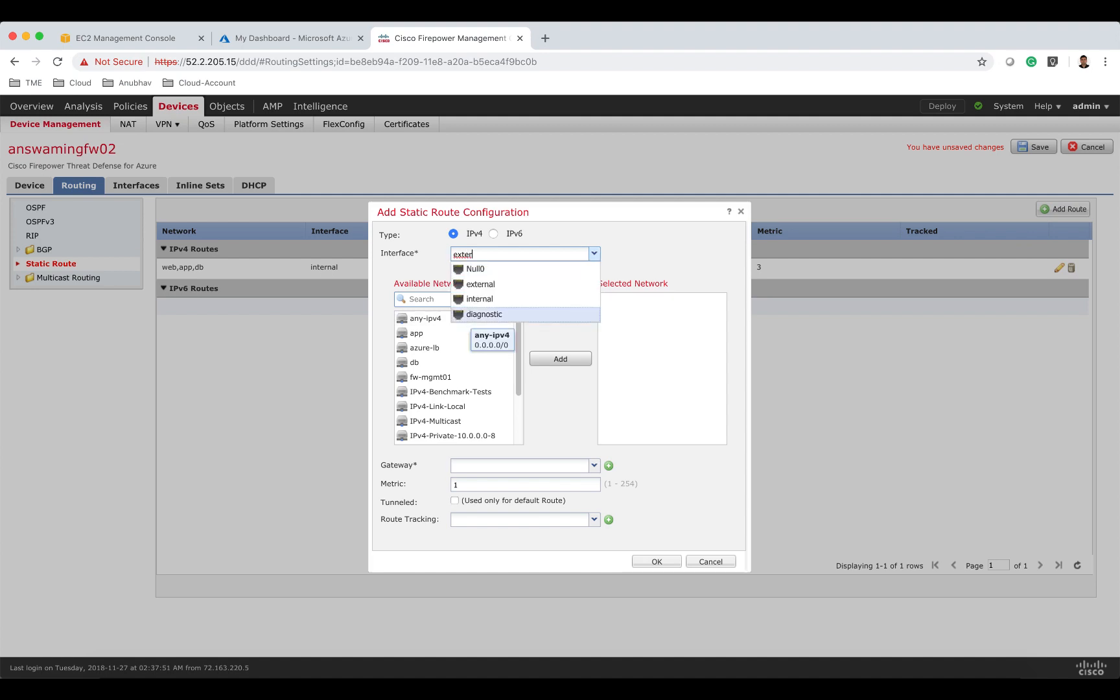
{"action": "left_click", "coordinate": [470, 286]}
{"action": "left_click", "coordinate": [452, 320]}
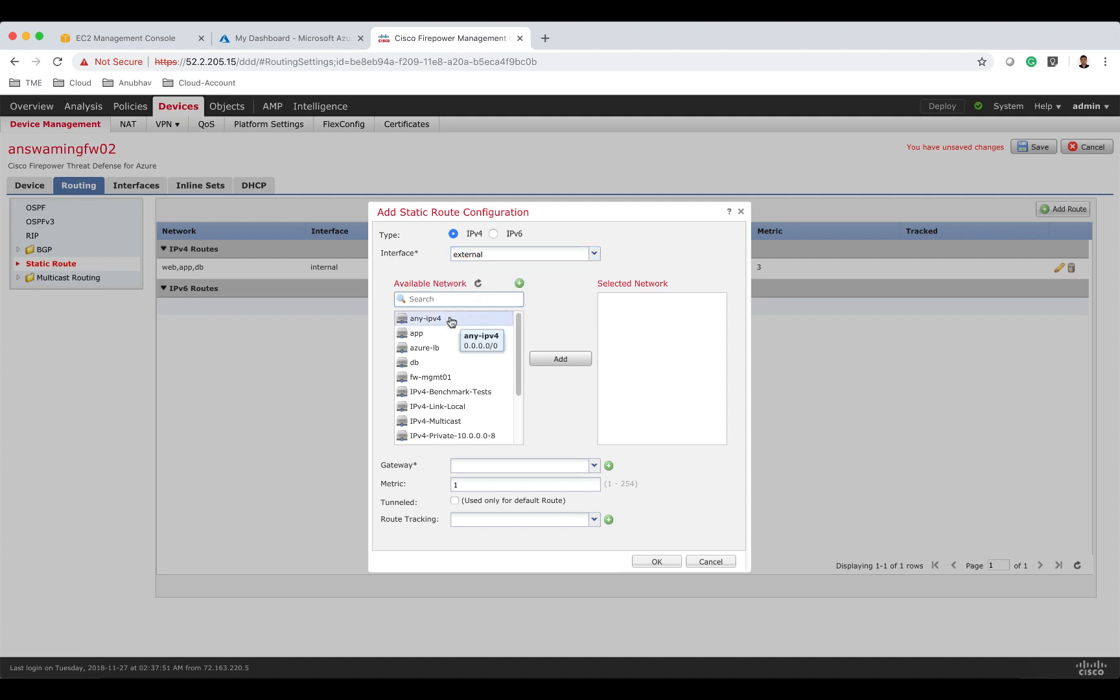
{"action": "left_click", "coordinate": [579, 360]}
{"action": "left_click", "coordinate": [516, 465]}
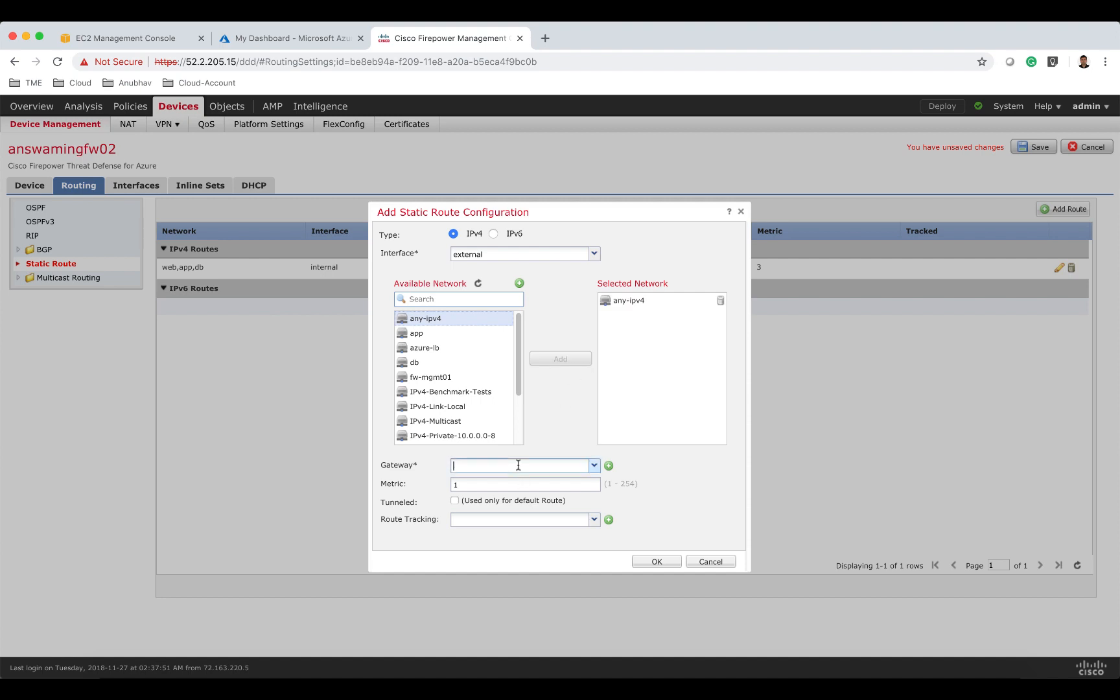
{"action": "type", "text": "10.82,."}
{"action": "key", "text": "BackSpace"}
{"action": "type", "text": ".2.1"}
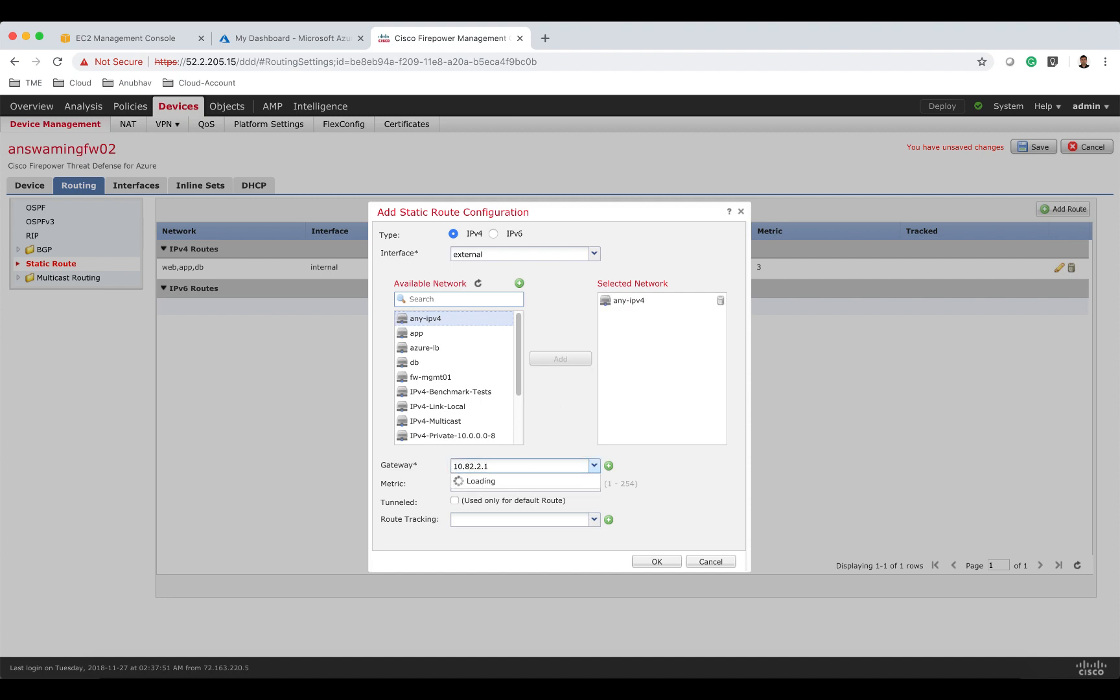
{"action": "double_click", "coordinate": [516, 484]}
{"action": "type", "text": "2"}
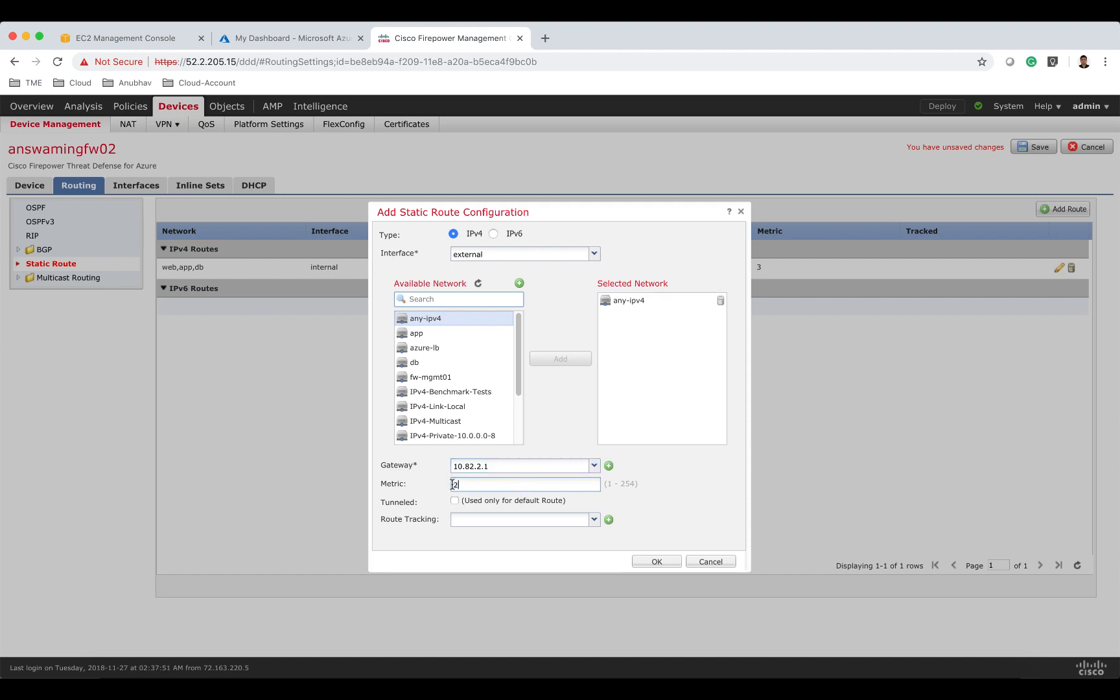
{"action": "left_click", "coordinate": [658, 562]}
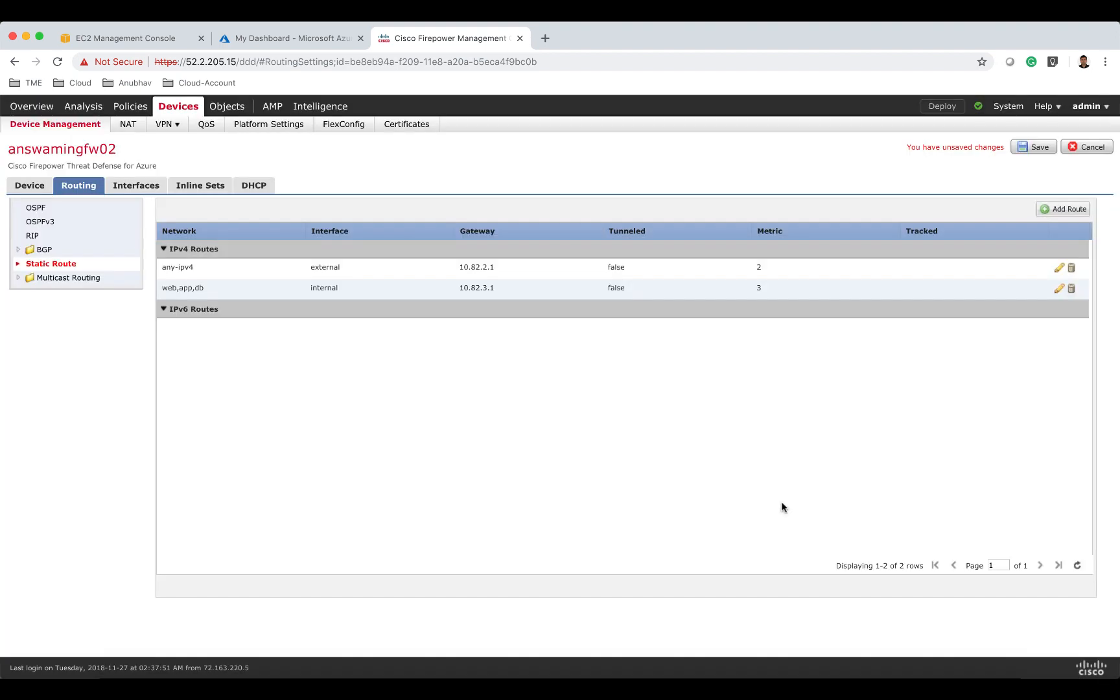
Start another internal static route and create a new network object named fw-mgmt02 with a 10.82.0 network address.
{"action": "left_click", "coordinate": [1050, 212]}
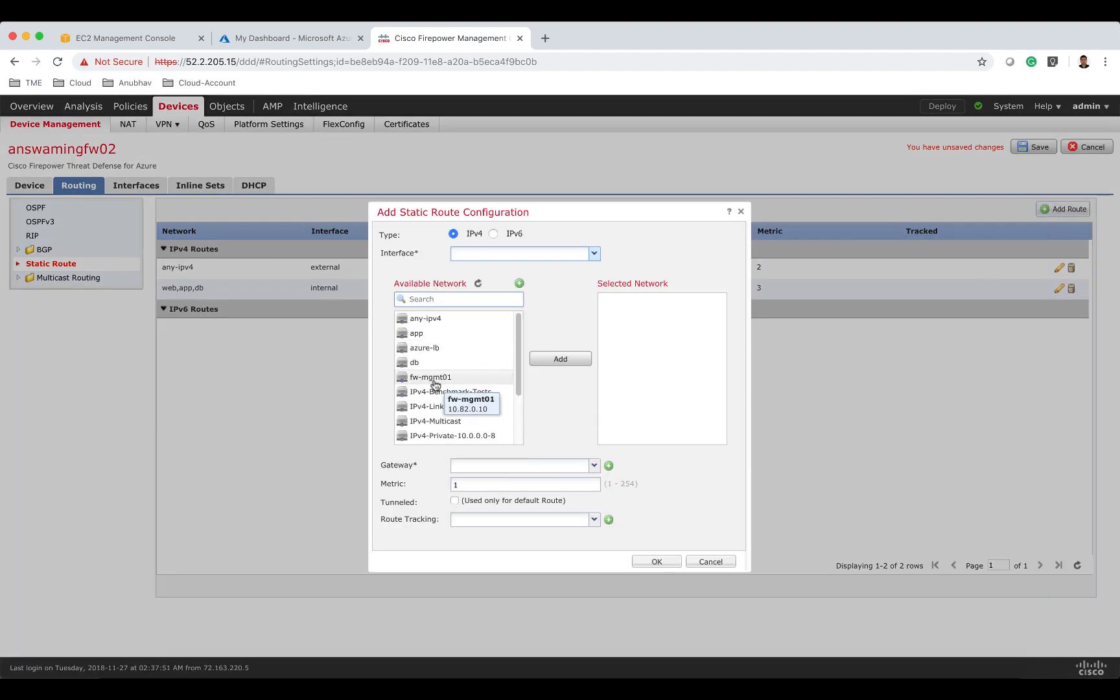
{"action": "type", "text": "internal"}
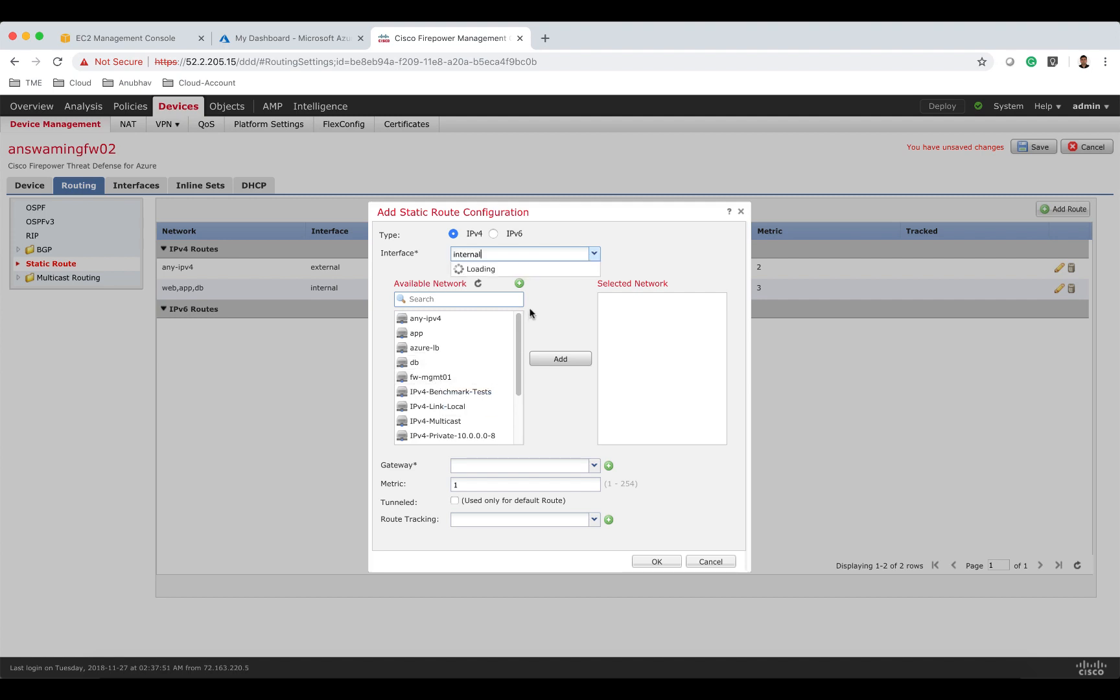
{"action": "left_click", "coordinate": [513, 298]}
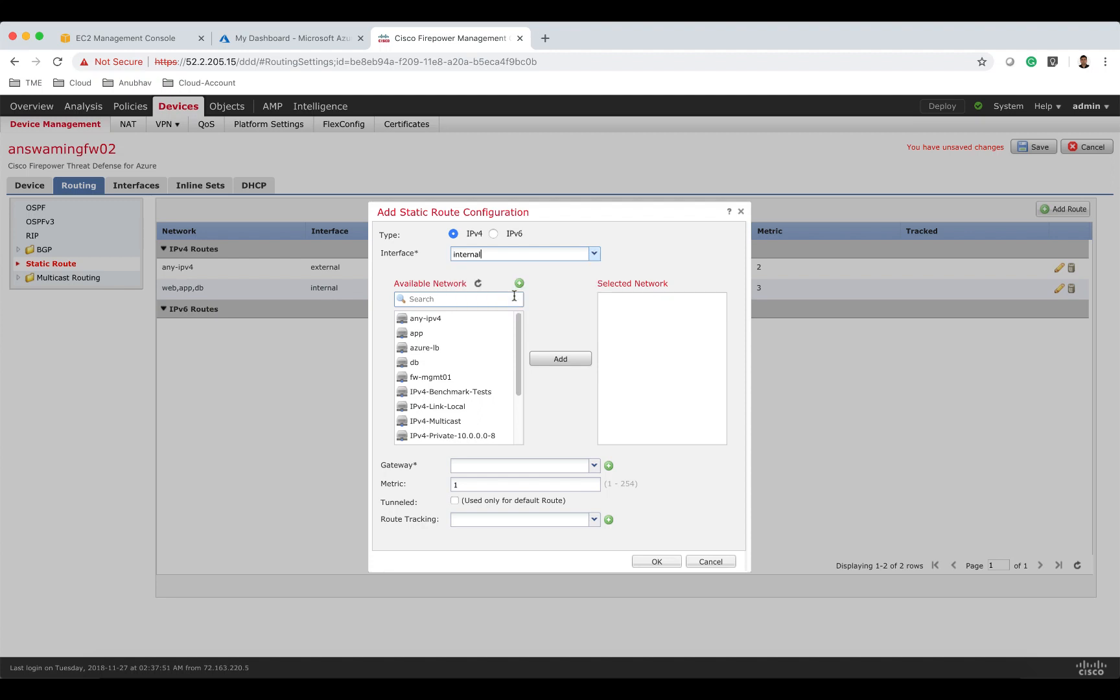
{"action": "left_click", "coordinate": [487, 303]}
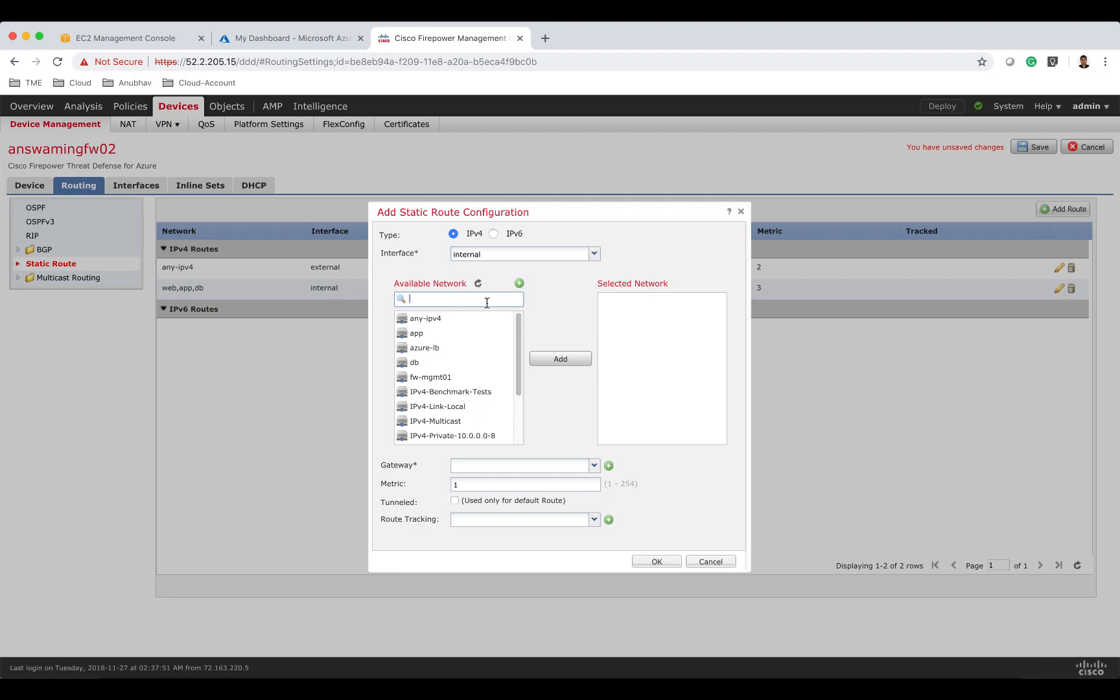
{"action": "left_click", "coordinate": [487, 377]}
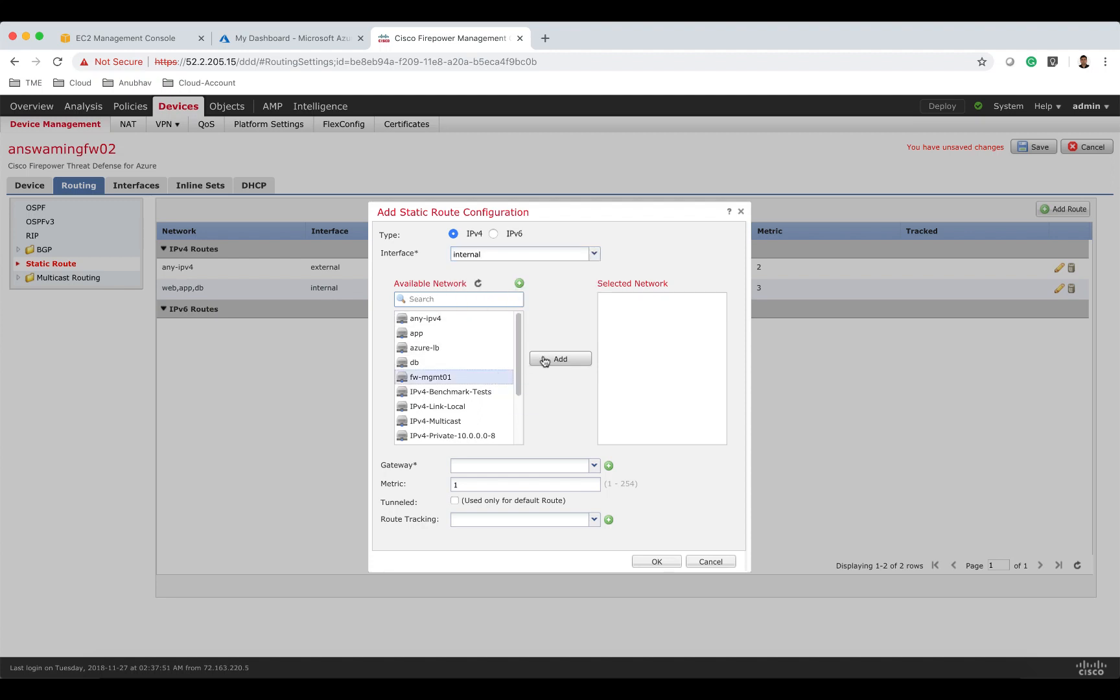
{"action": "left_click", "coordinate": [519, 283]}
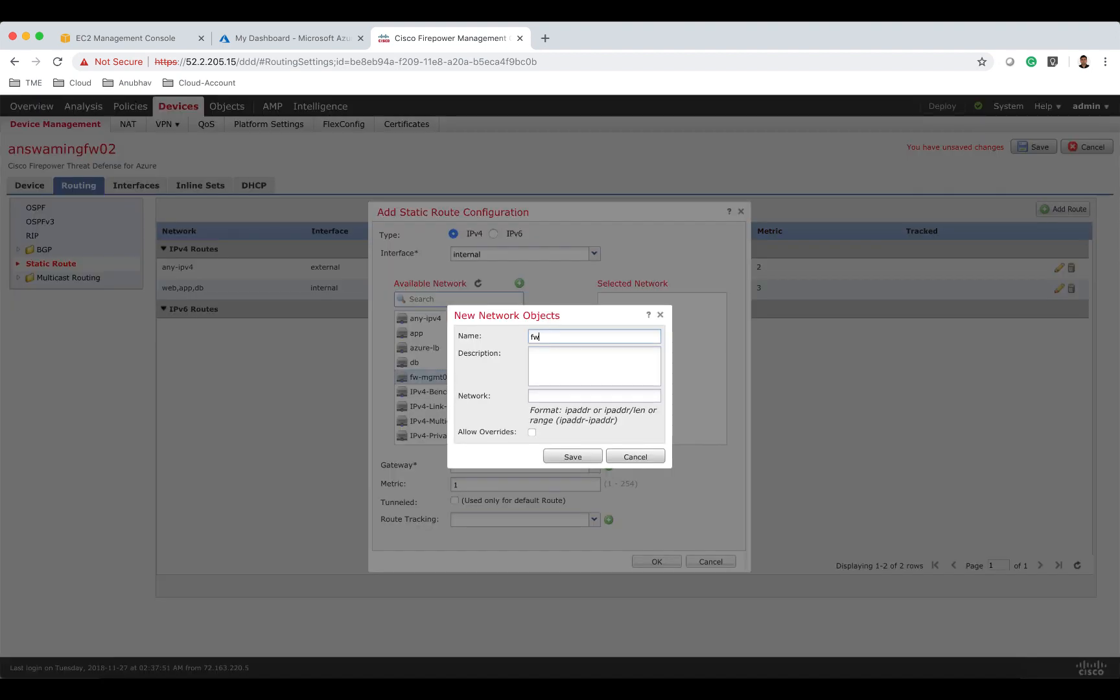
{"action": "type", "text": "fw-mgmt02"}
{"action": "left_click", "coordinate": [573, 396]}
{"action": "type", "text": "10.82.0.11"}
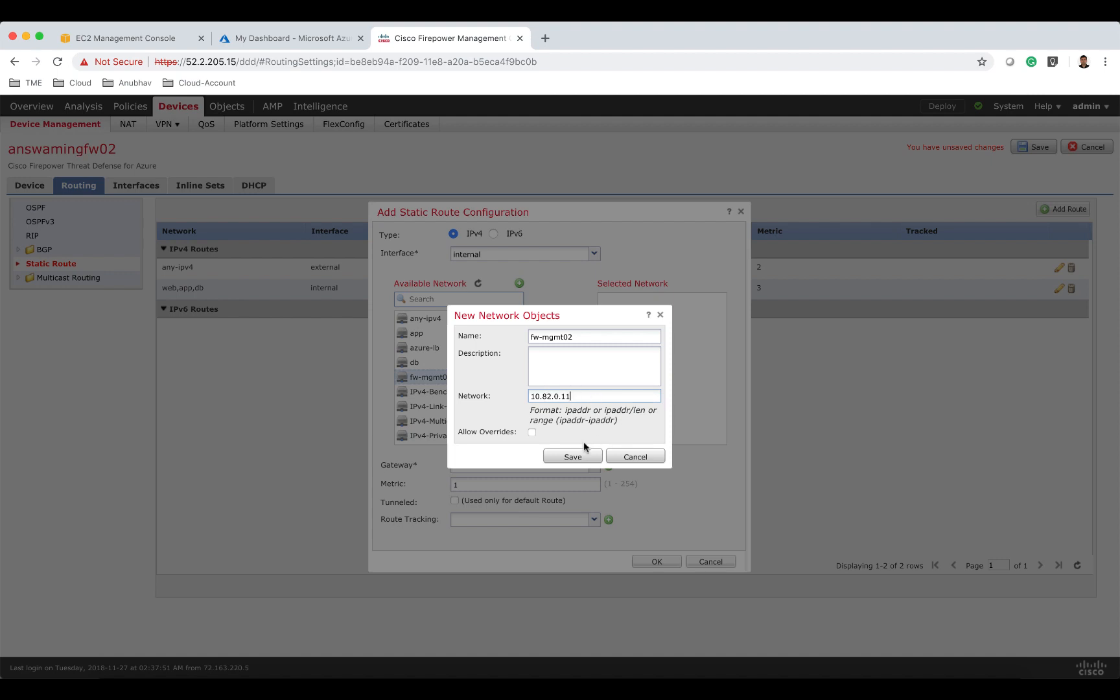
{"action": "left_click", "coordinate": [584, 453]}
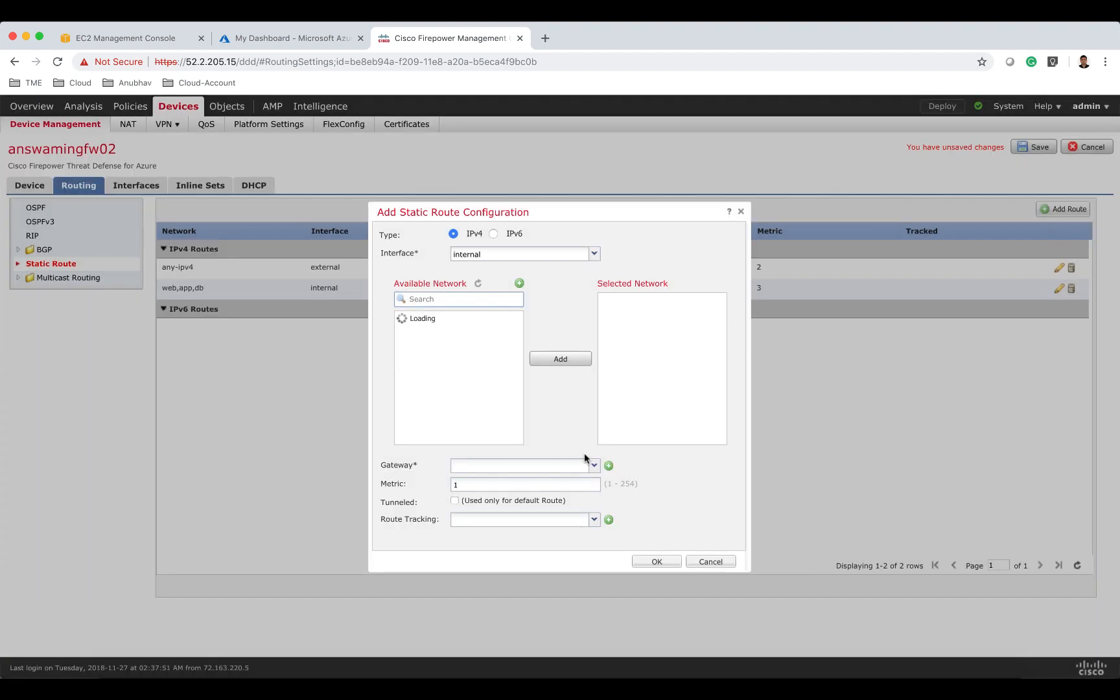
Add fw-mgmt02 as the route's network with gateway fw-mgmt01 and metric 3, and confirm the route.
{"action": "left_click", "coordinate": [449, 300]}
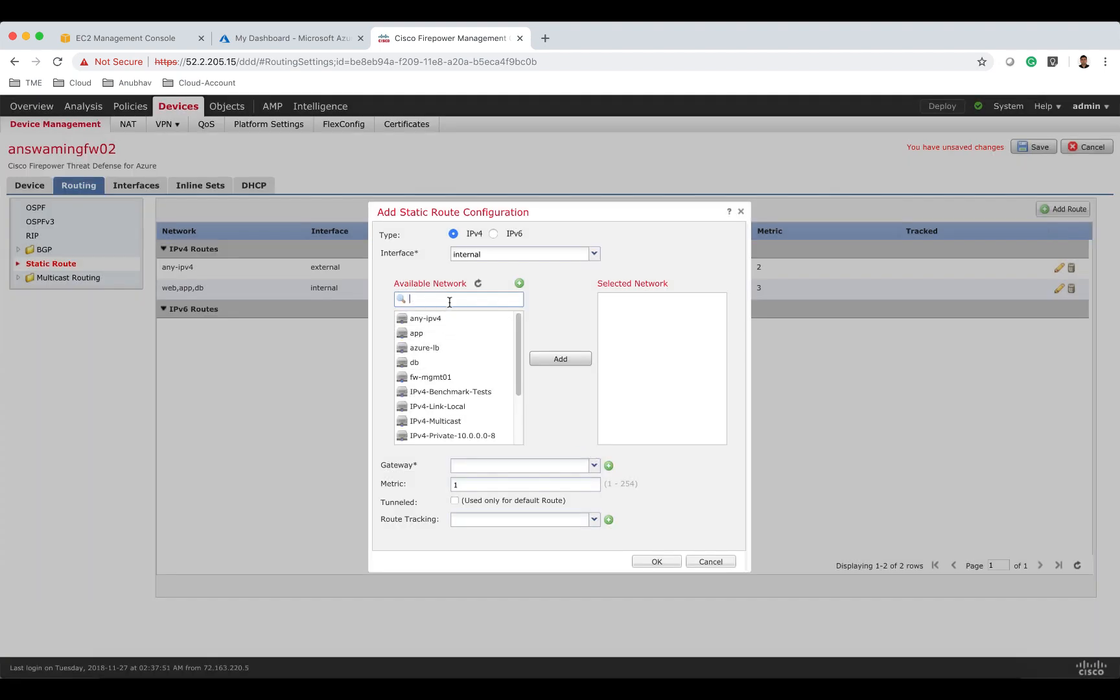
{"action": "type", "text": "fw"}
{"action": "left_click", "coordinate": [458, 333]}
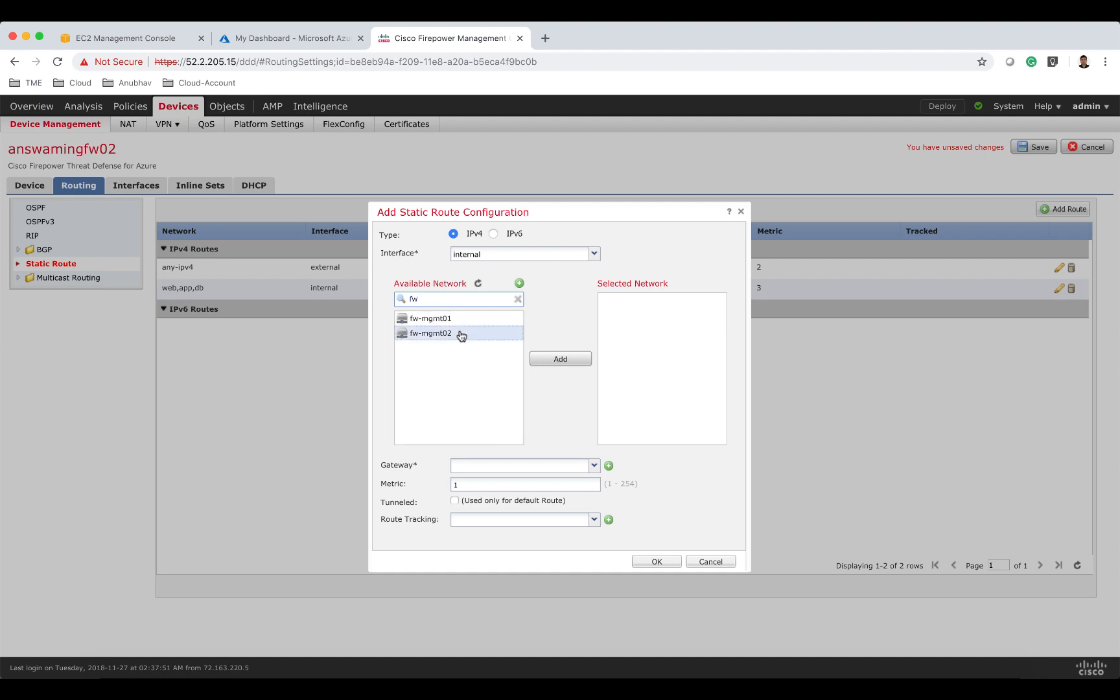
{"action": "left_click", "coordinate": [552, 360]}
{"action": "left_click", "coordinate": [500, 463]}
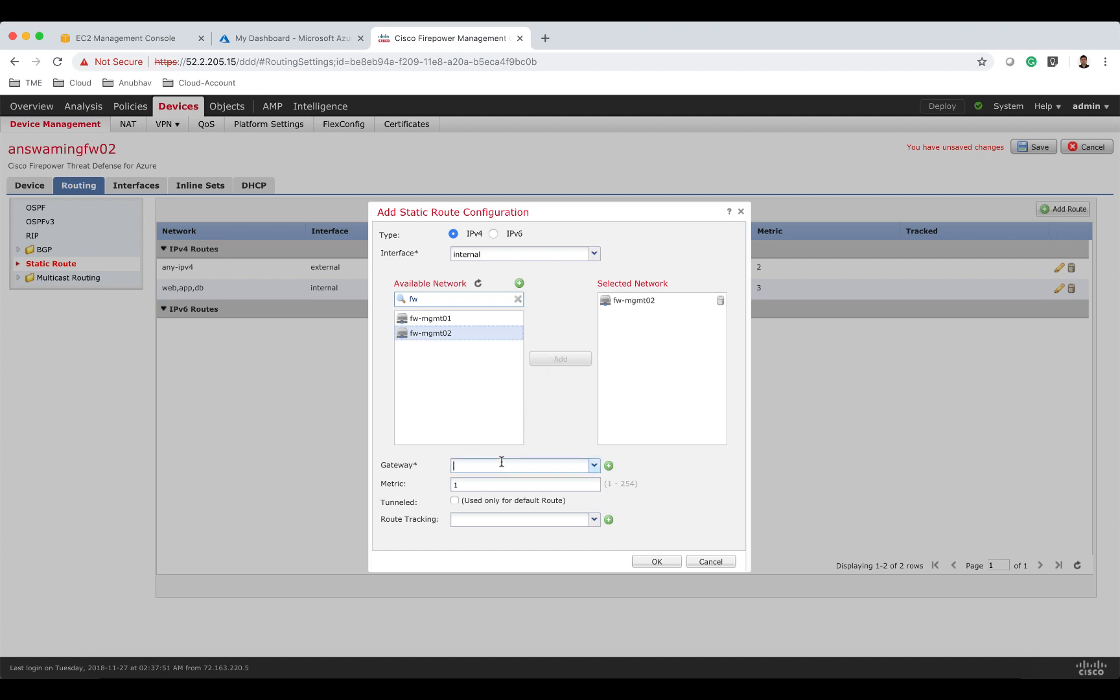
{"action": "type", "text": "10."}
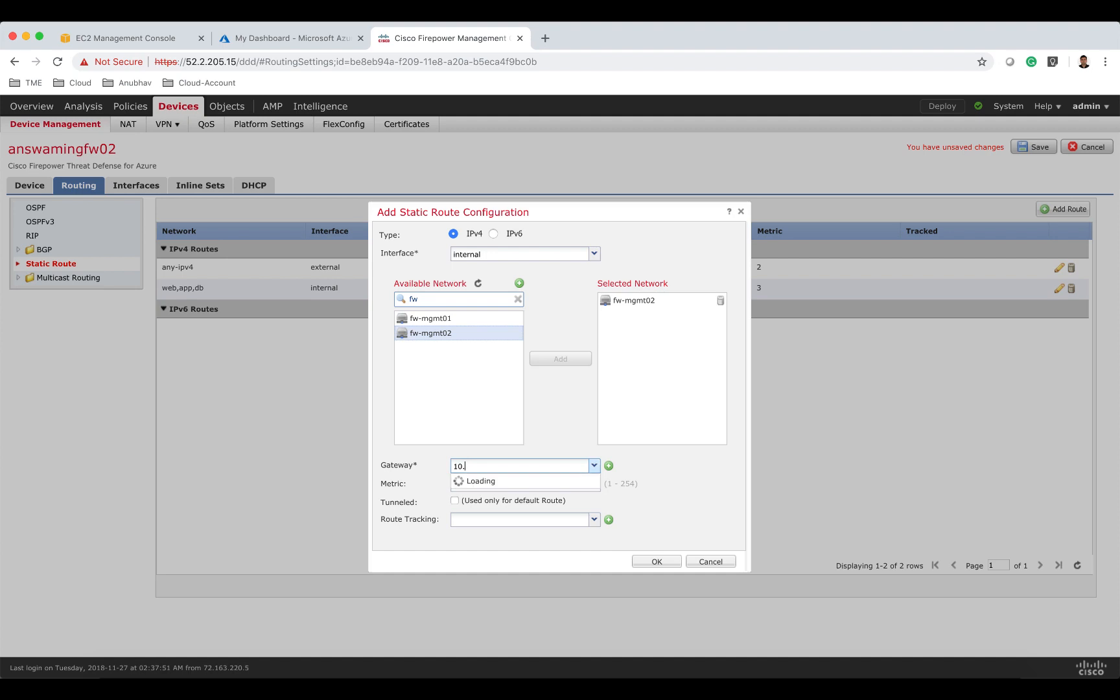
{"action": "type", "text": "82.3.1"}
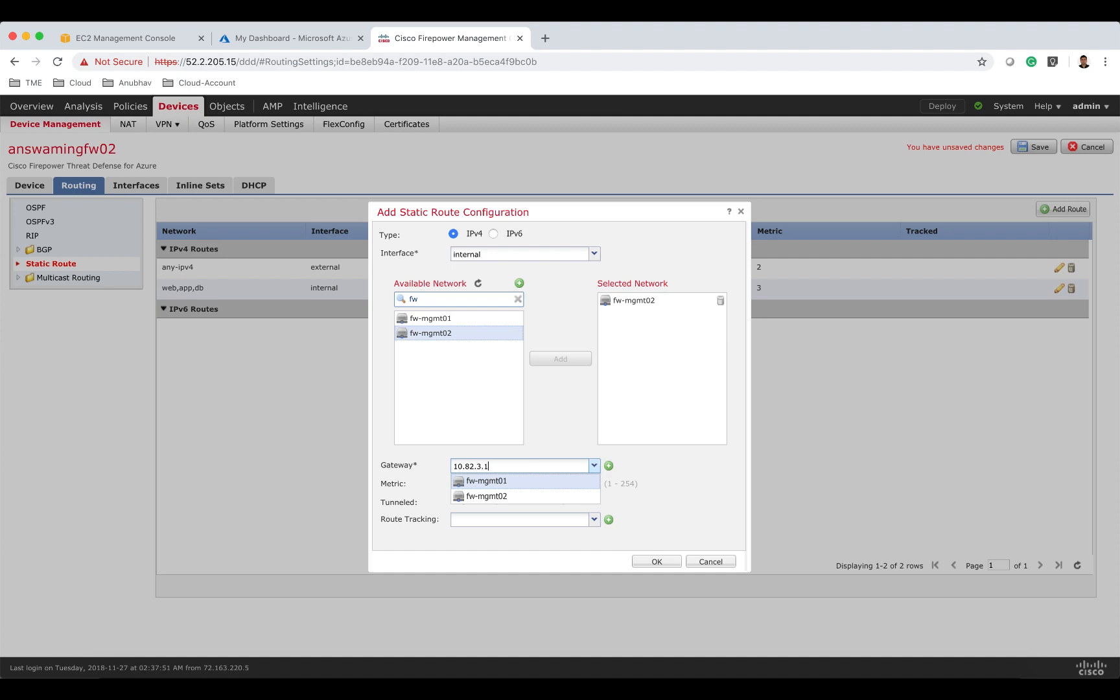
{"action": "key", "text": "Return"}
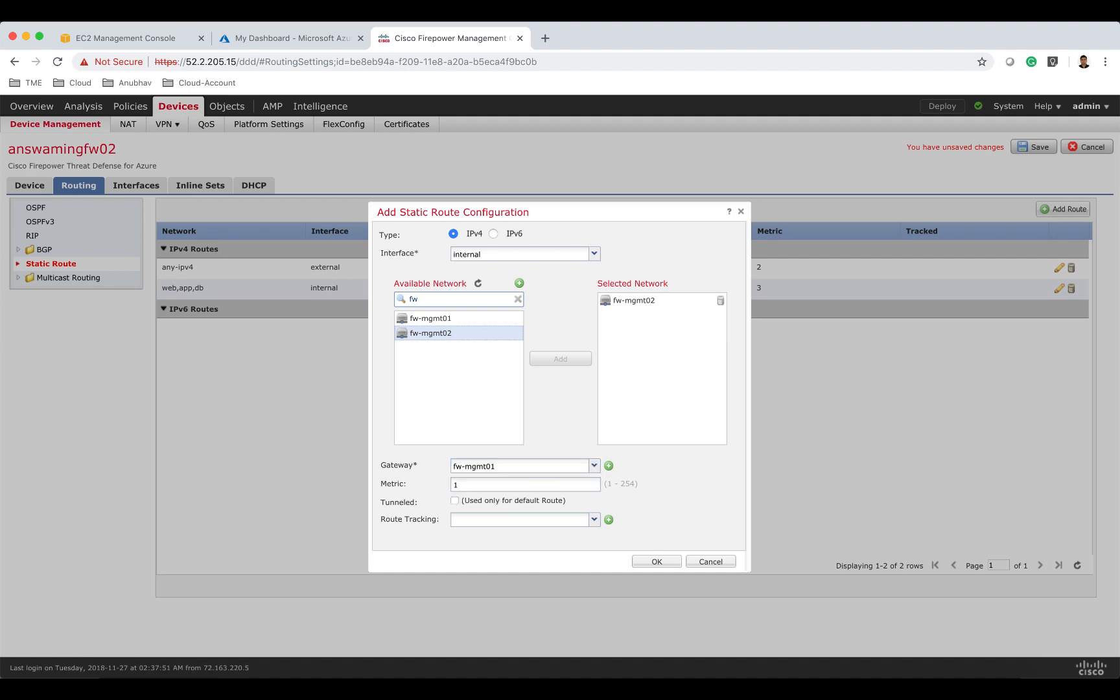
{"action": "double_click", "coordinate": [509, 484]}
{"action": "type", "text": "3"}
{"action": "left_click", "coordinate": [668, 563]}
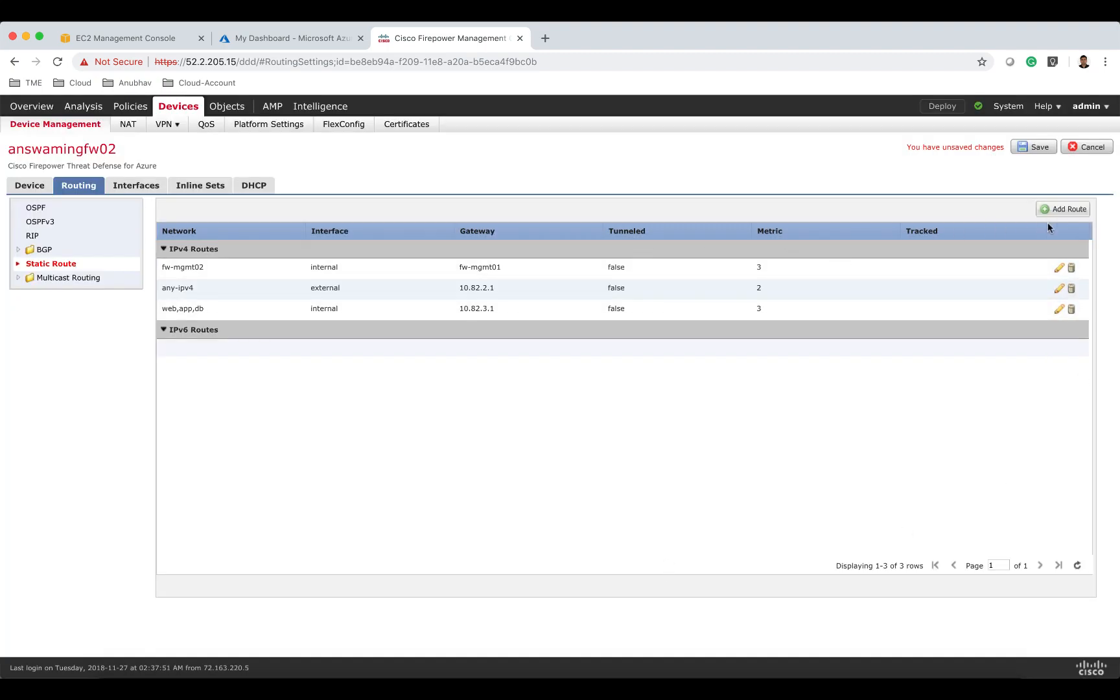
Add a static route on the external interface for fw-mgmt02 with gateway 10.82.2.1 and metric 2.
{"action": "left_click", "coordinate": [1058, 209]}
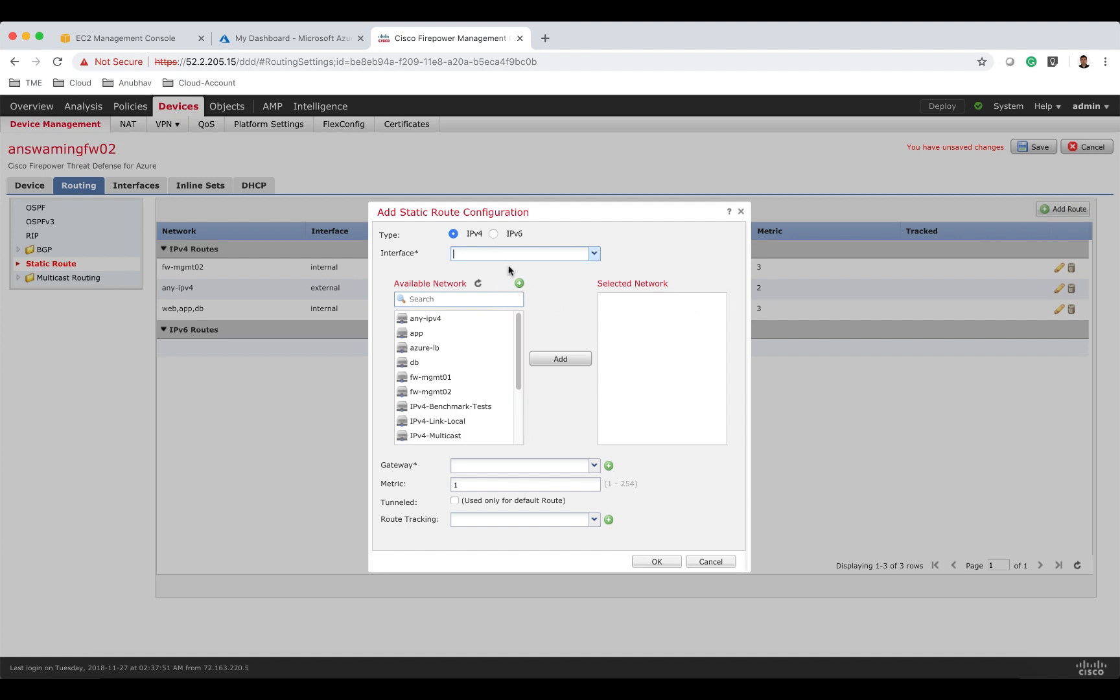
{"action": "type", "text": "exter"}
{"action": "left_click", "coordinate": [503, 284]}
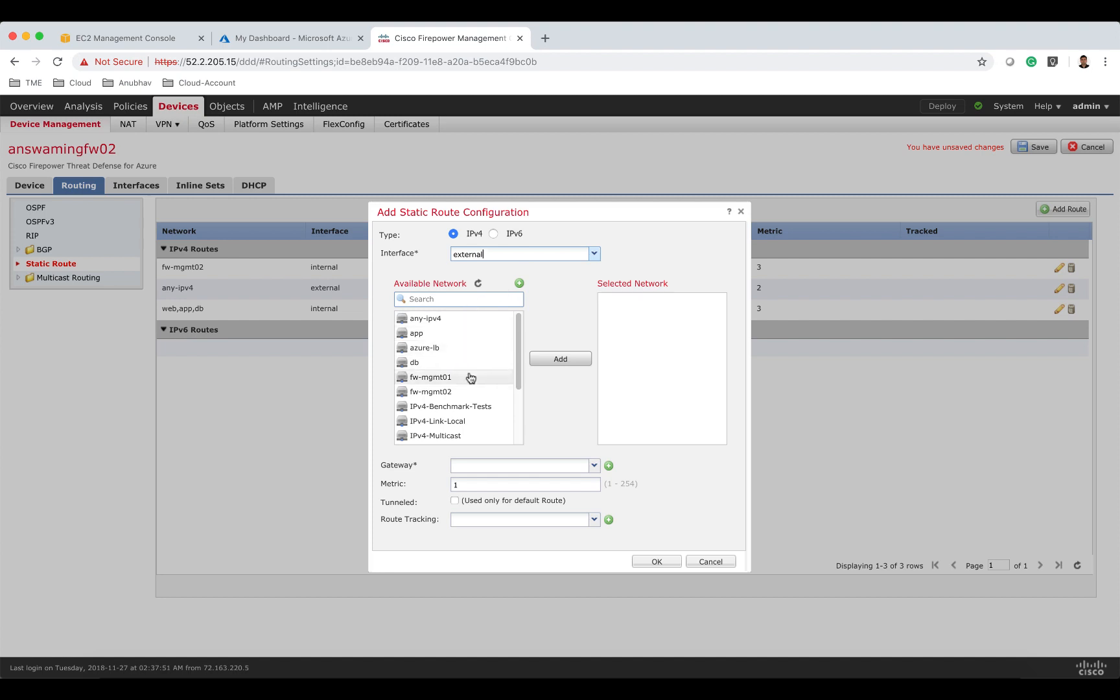
{"action": "left_click", "coordinate": [470, 392]}
{"action": "left_click", "coordinate": [552, 359]}
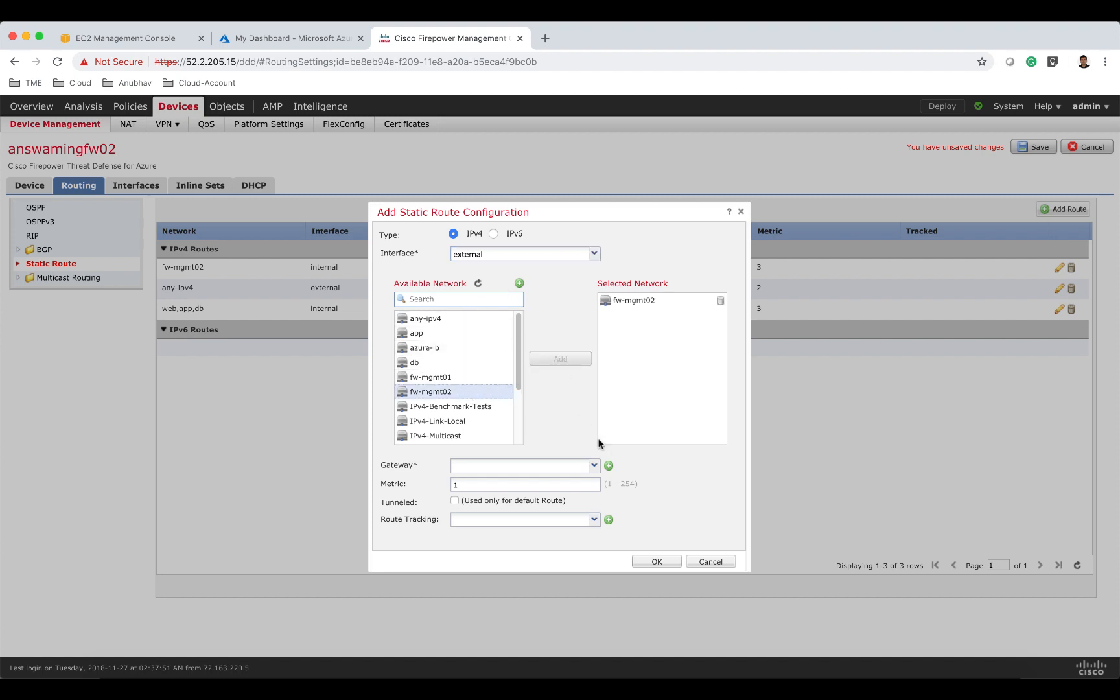
{"action": "left_click", "coordinate": [536, 466]}
{"action": "type", "text": "10.82.3"}
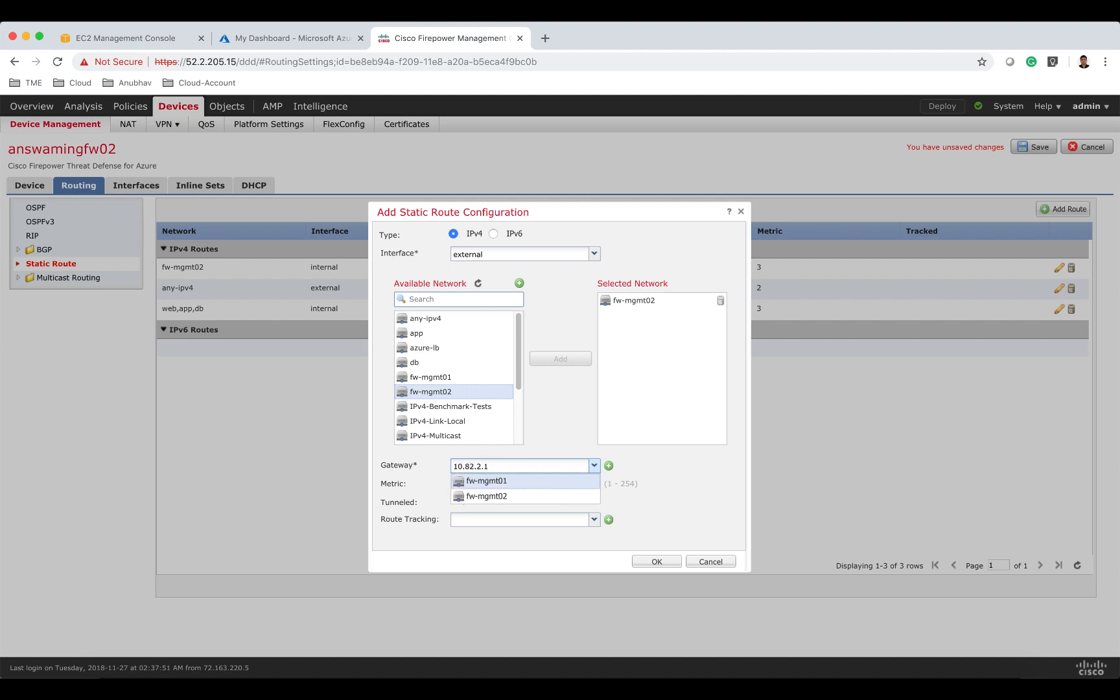
{"action": "left_click_drag", "start_coordinate": [520, 485], "coordinate": [433, 487]}
{"action": "type", "text": "2"}
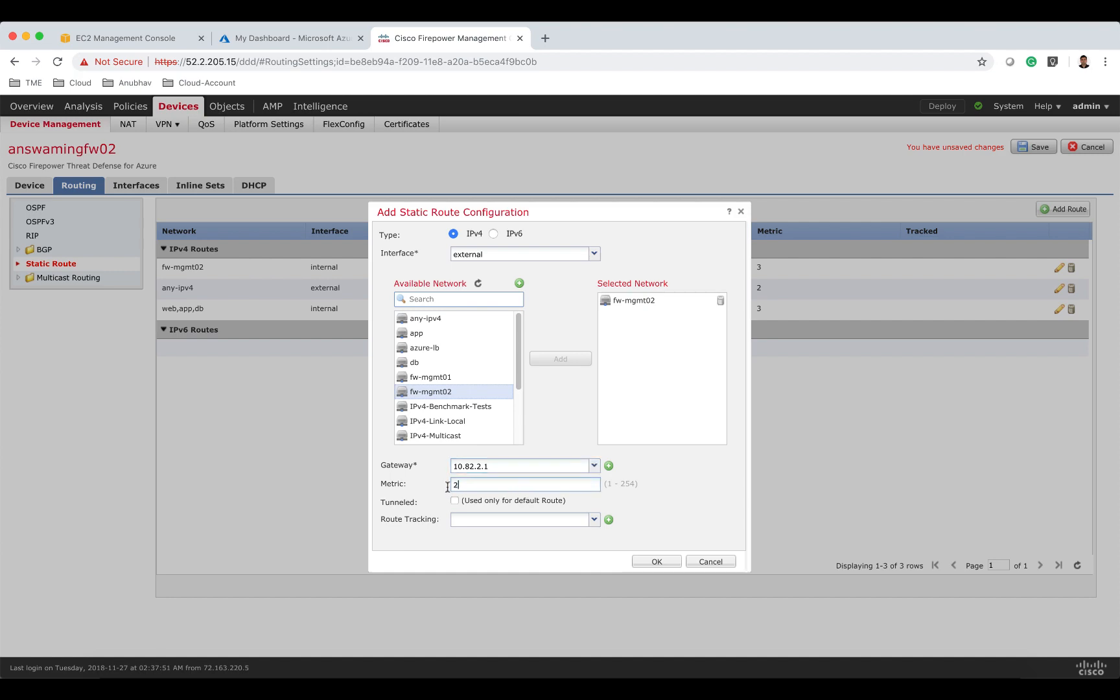
{"action": "left_click", "coordinate": [647, 563]}
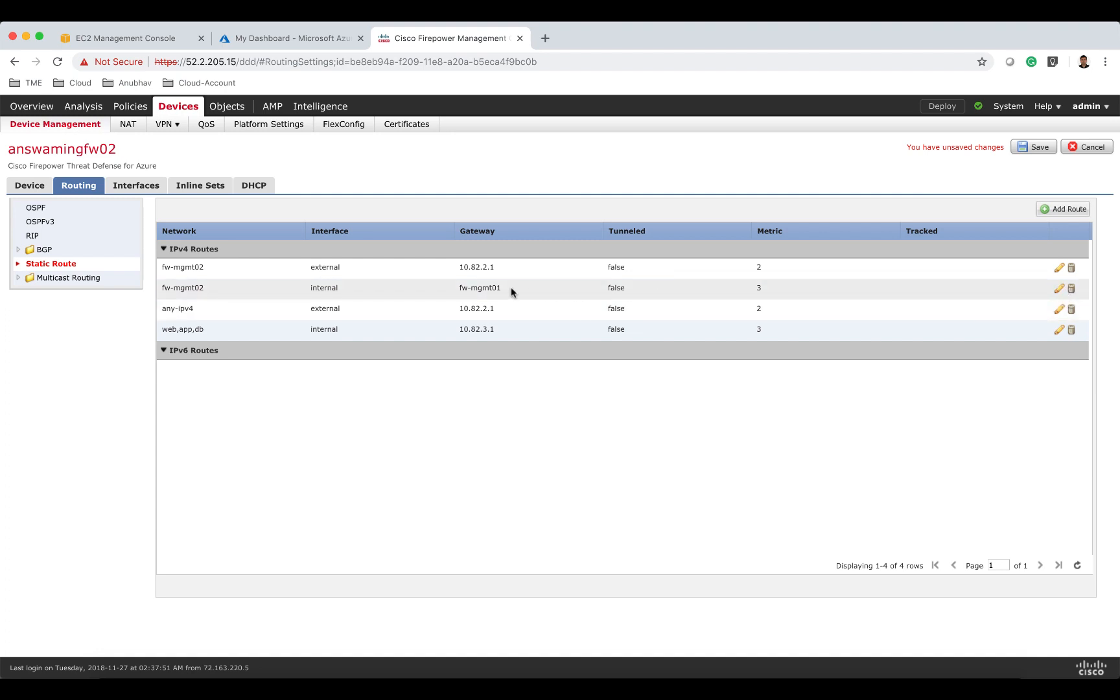
Edit the internal fw-mgmt02 static route and set its gateway to 10.82.3.1.
{"action": "left_click", "coordinate": [492, 292]}
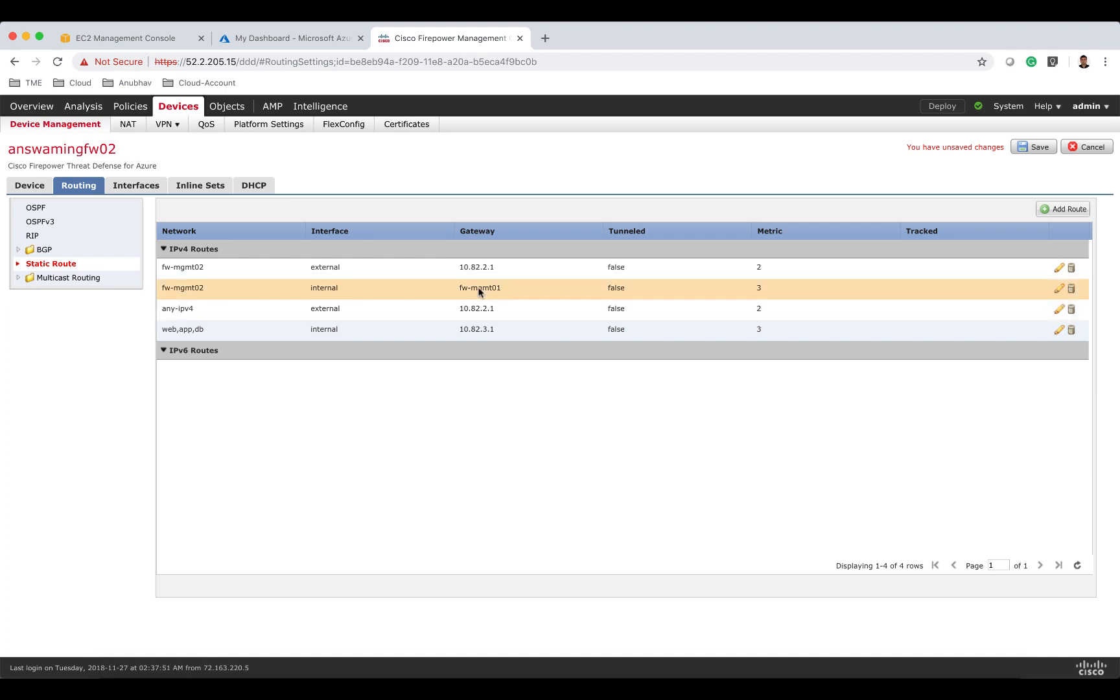
{"action": "left_click", "coordinate": [1058, 289]}
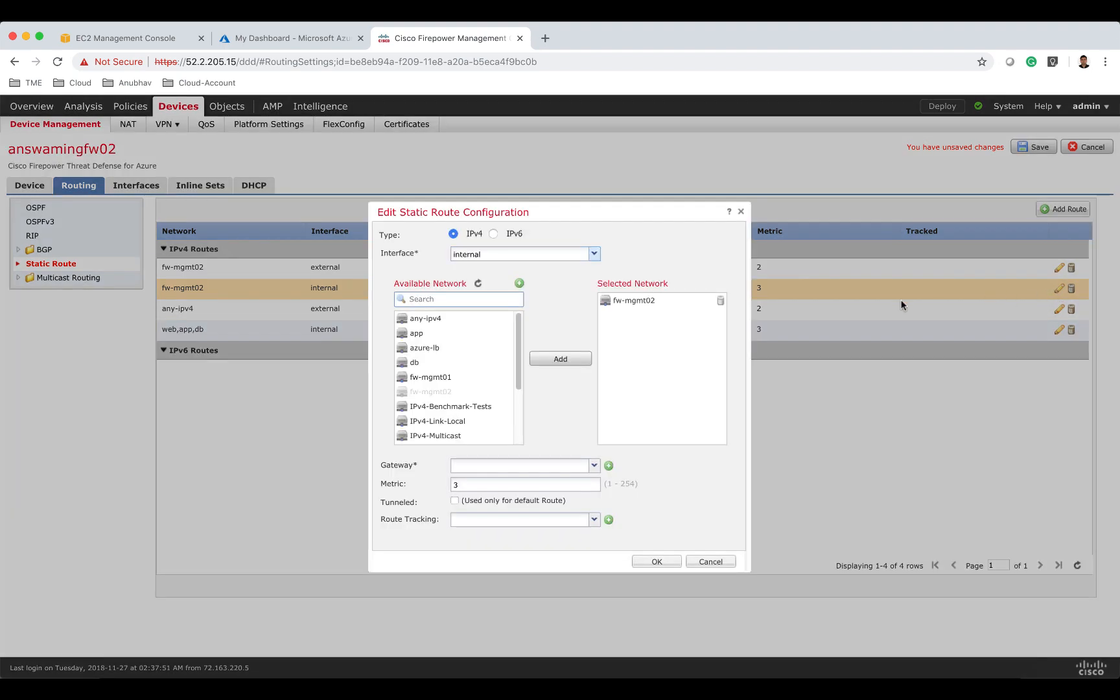
{"action": "left_click", "coordinate": [513, 466]}
{"action": "type", "text": "10.82.3.1"}
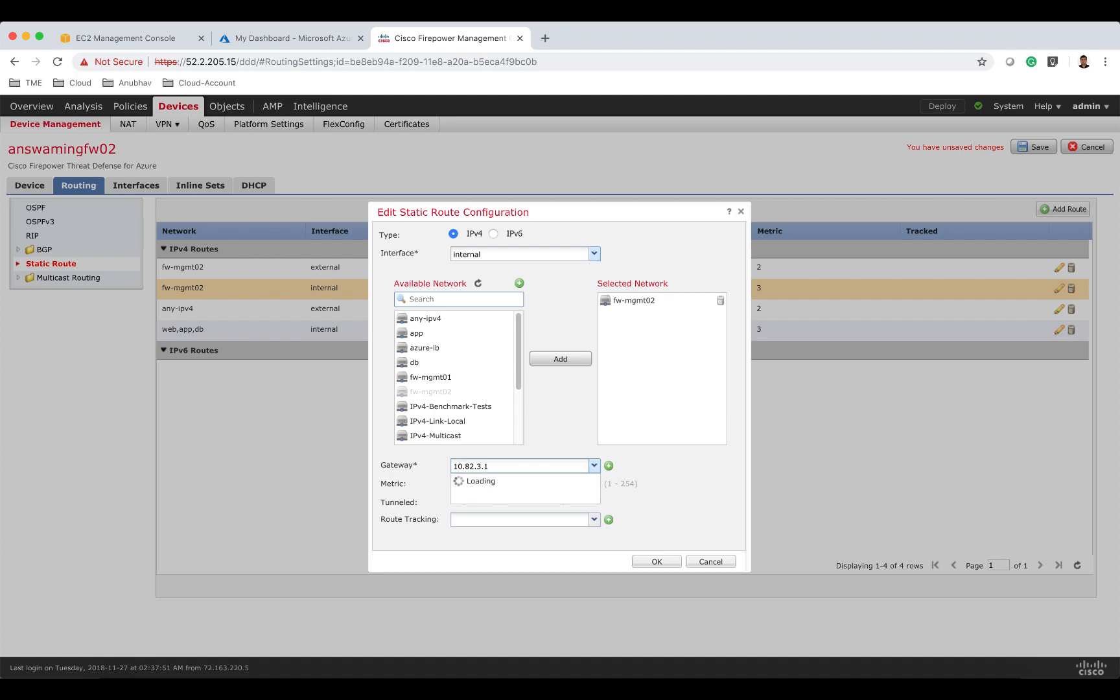
{"action": "left_click", "coordinate": [656, 560]}
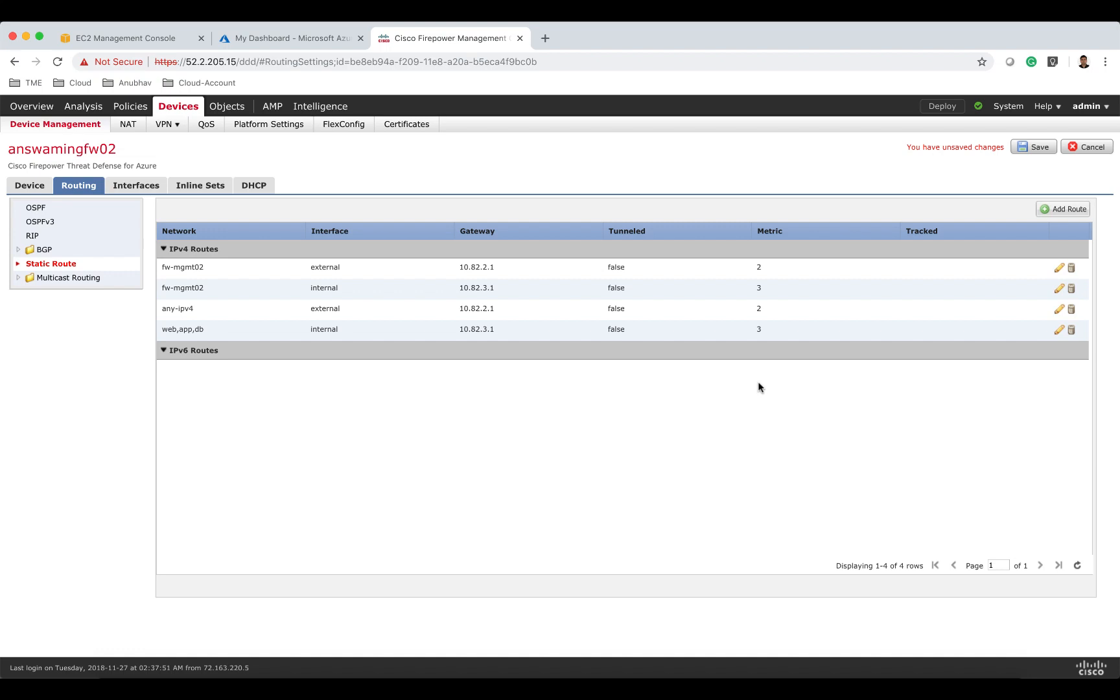
Add a static route on the internal interface for azure-lb with gateway 10.82.3.1 and metric 3.
{"action": "left_click", "coordinate": [1053, 210]}
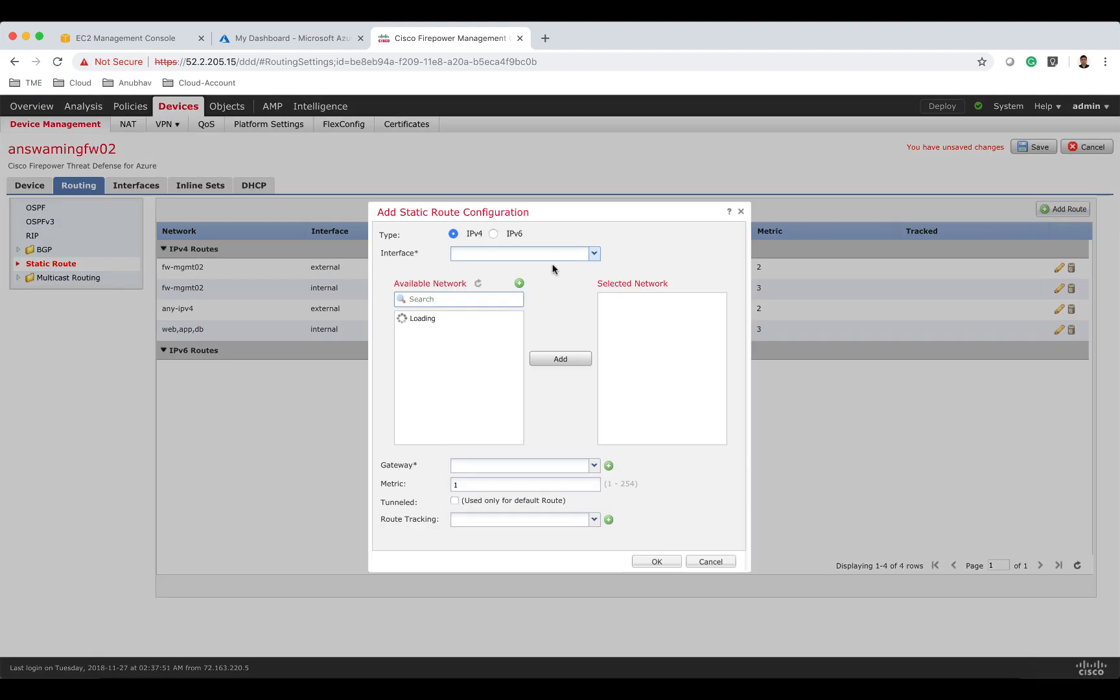
{"action": "type", "text": "interna"}
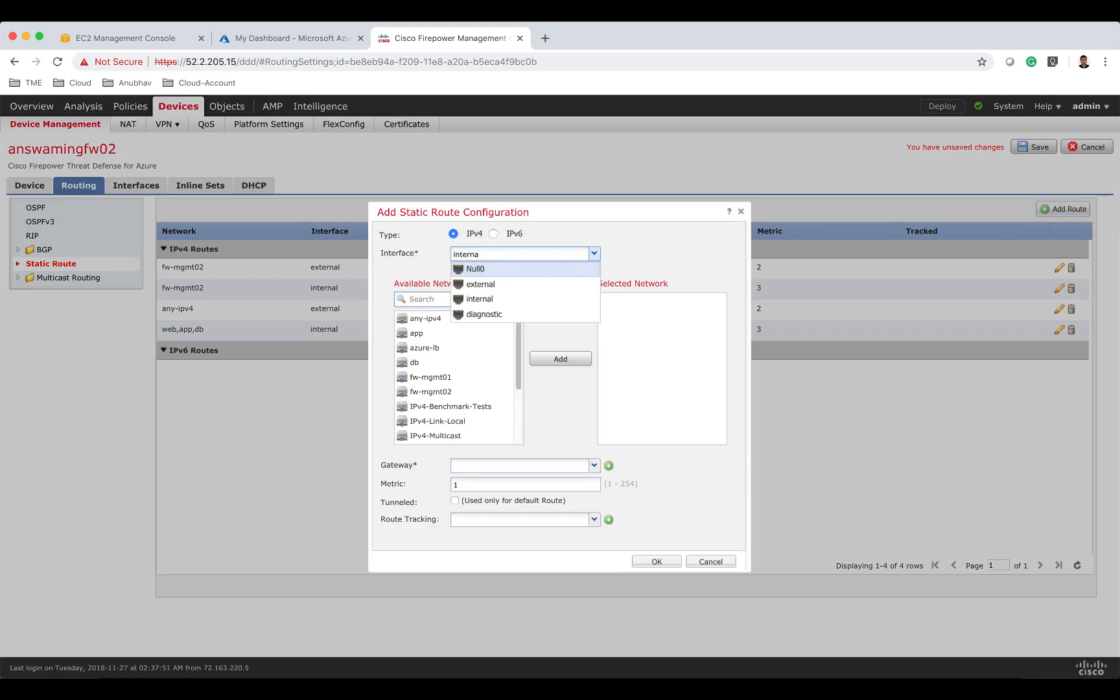
{"action": "left_click", "coordinate": [587, 299]}
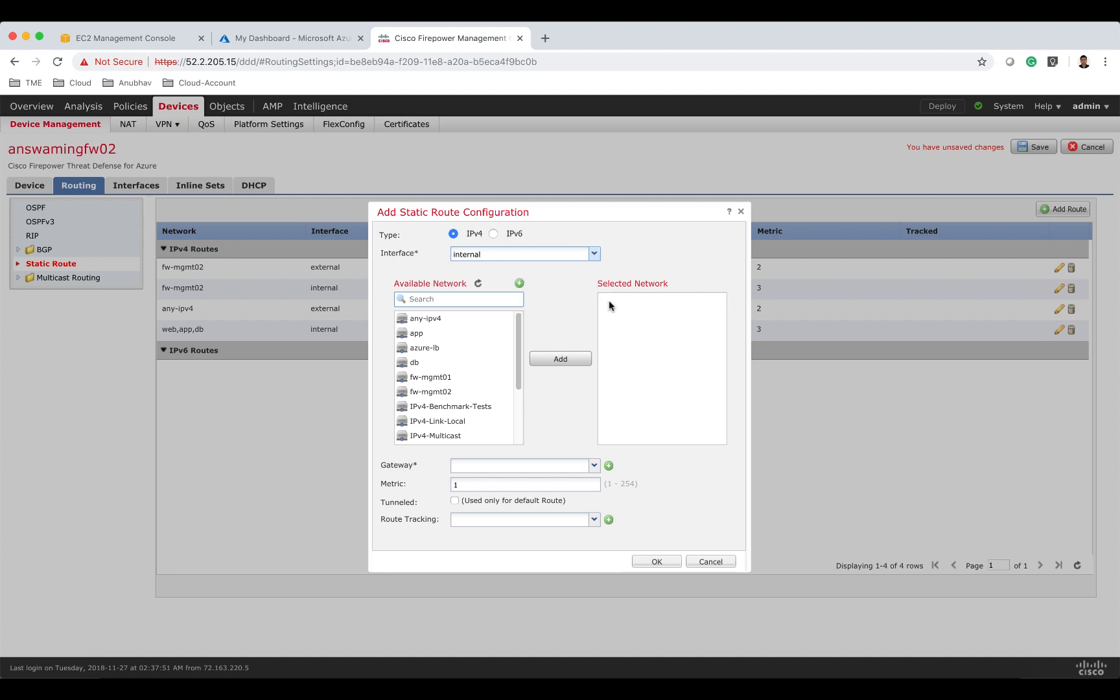
{"action": "left_click", "coordinate": [472, 349]}
{"action": "left_click", "coordinate": [553, 362]}
{"action": "left_click", "coordinate": [483, 465]}
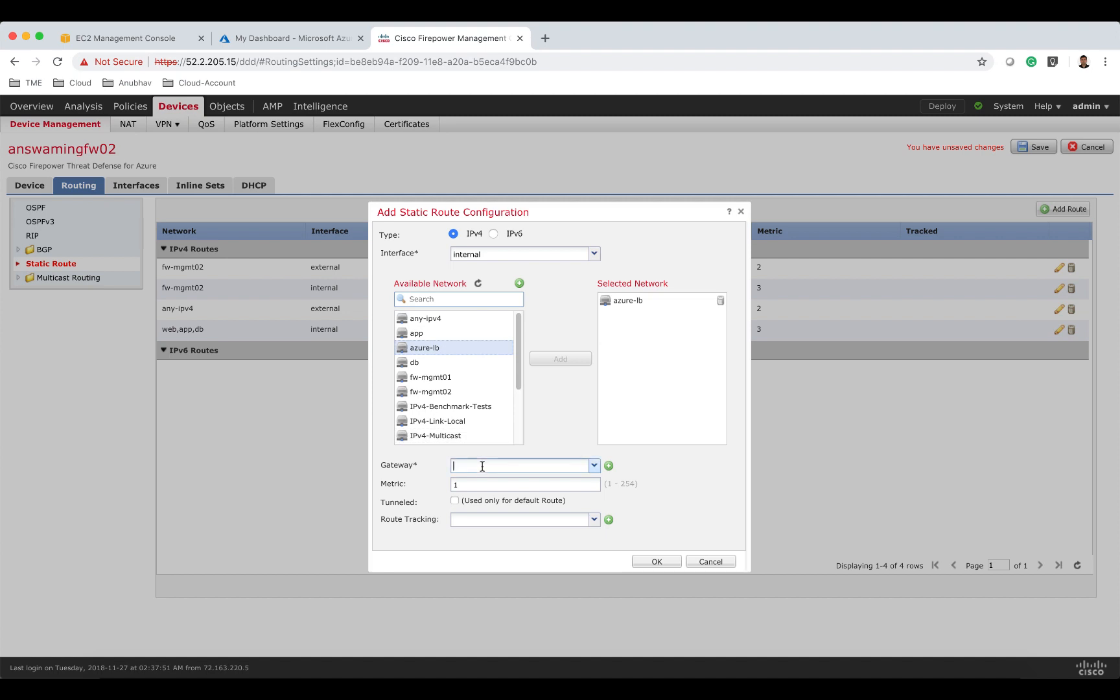
{"action": "type", "text": "10."}
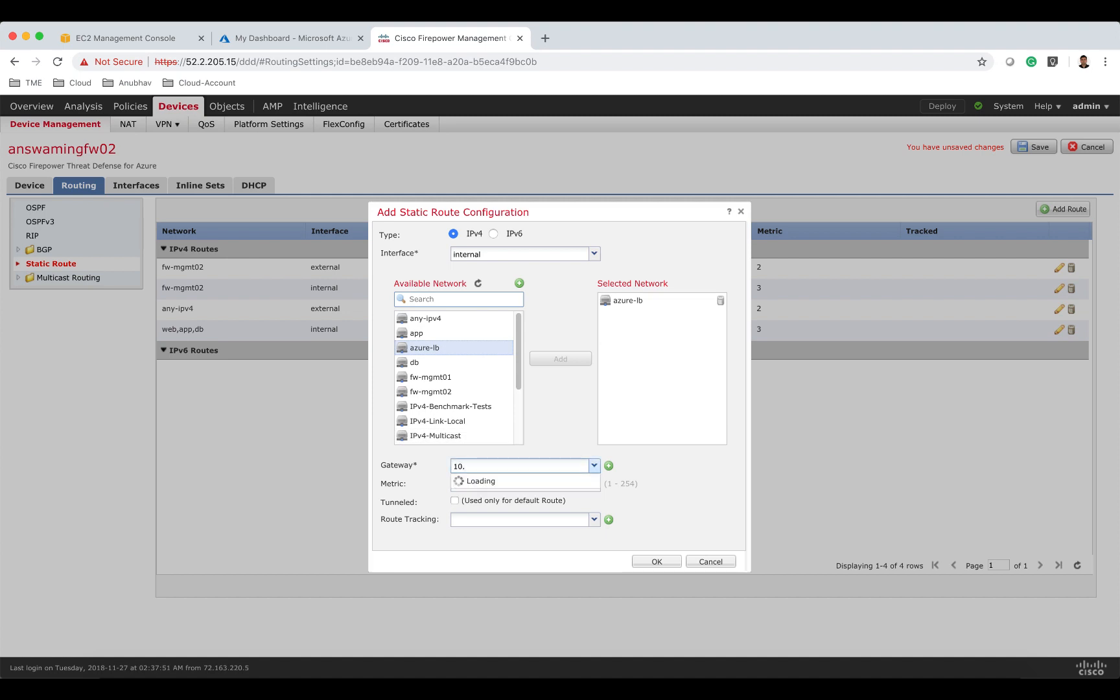
{"action": "type", "text": "82.3.1"}
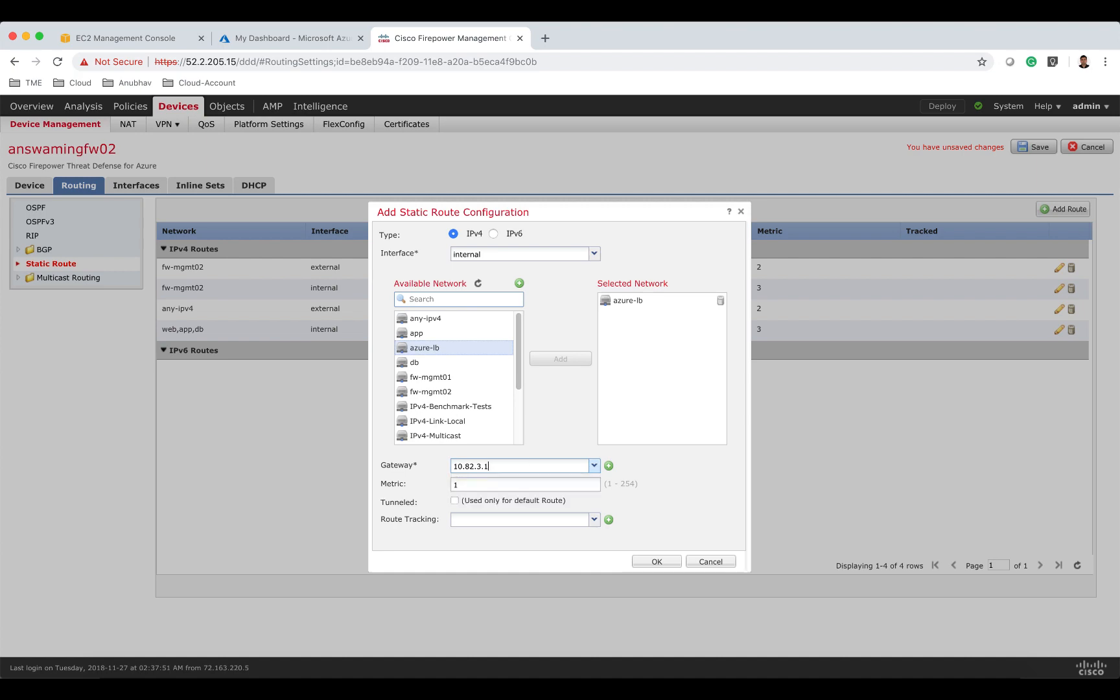
{"action": "left_click", "coordinate": [491, 484]}
{"action": "key", "text": "BackSpace"}
{"action": "type", "text": "3"}
{"action": "left_click", "coordinate": [674, 562]}
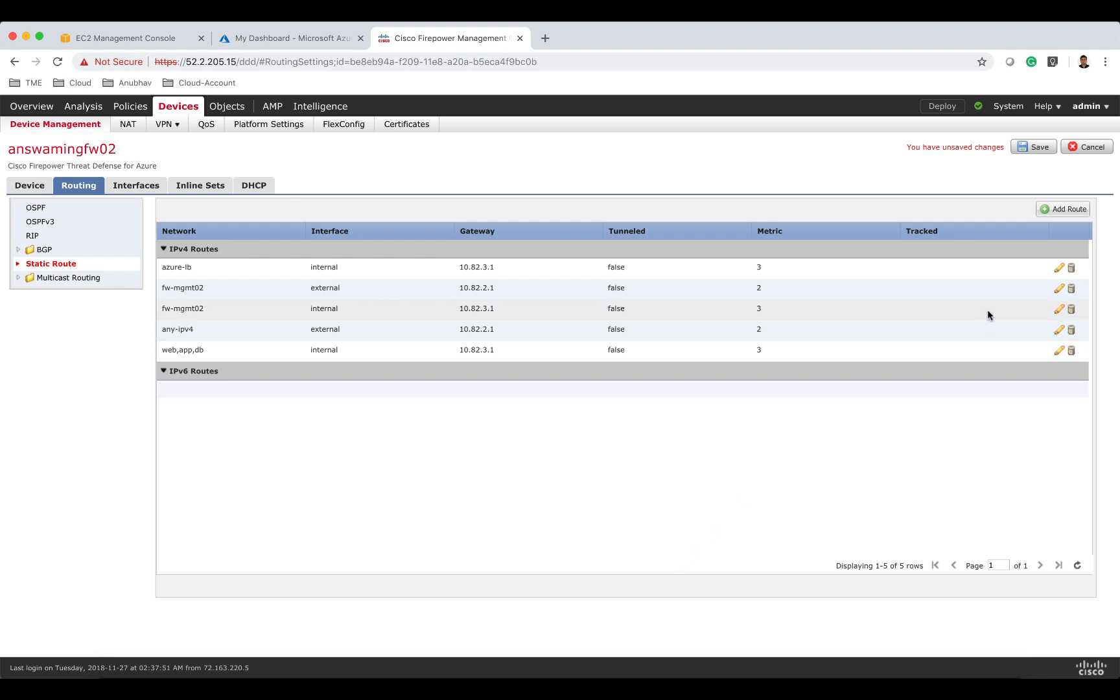
Add a static route on the external interface for azure-lb with gateway 10.82.2.1 and metric 2.
{"action": "left_click", "coordinate": [1063, 208]}
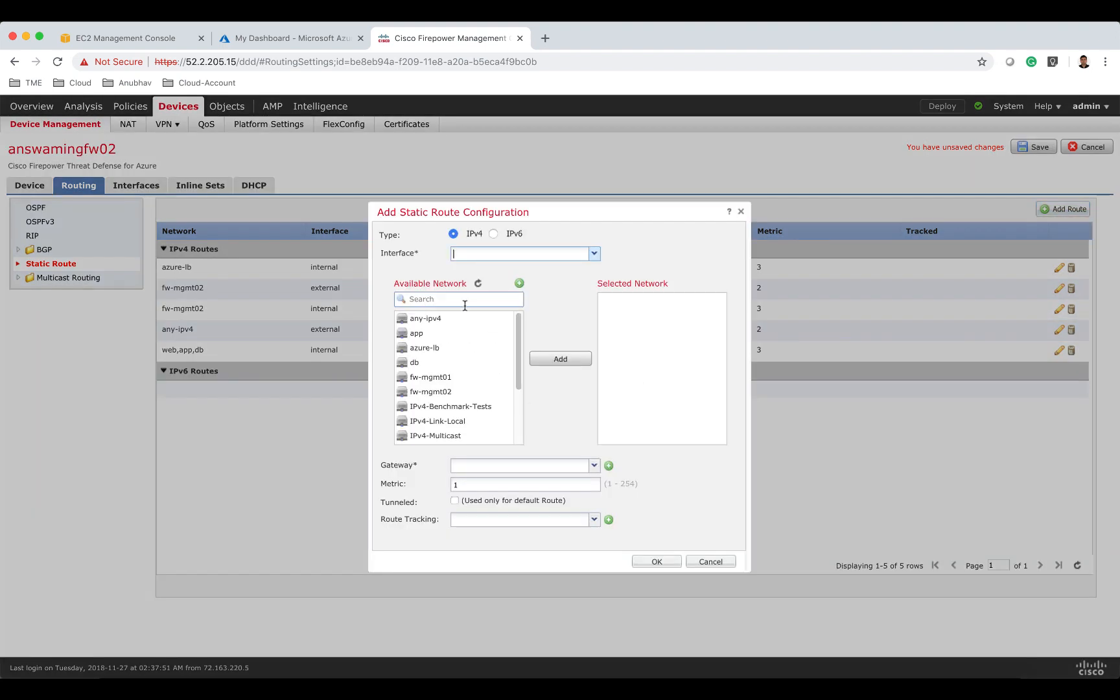
{"action": "left_click", "coordinate": [484, 253]}
{"action": "type", "text": "exter"}
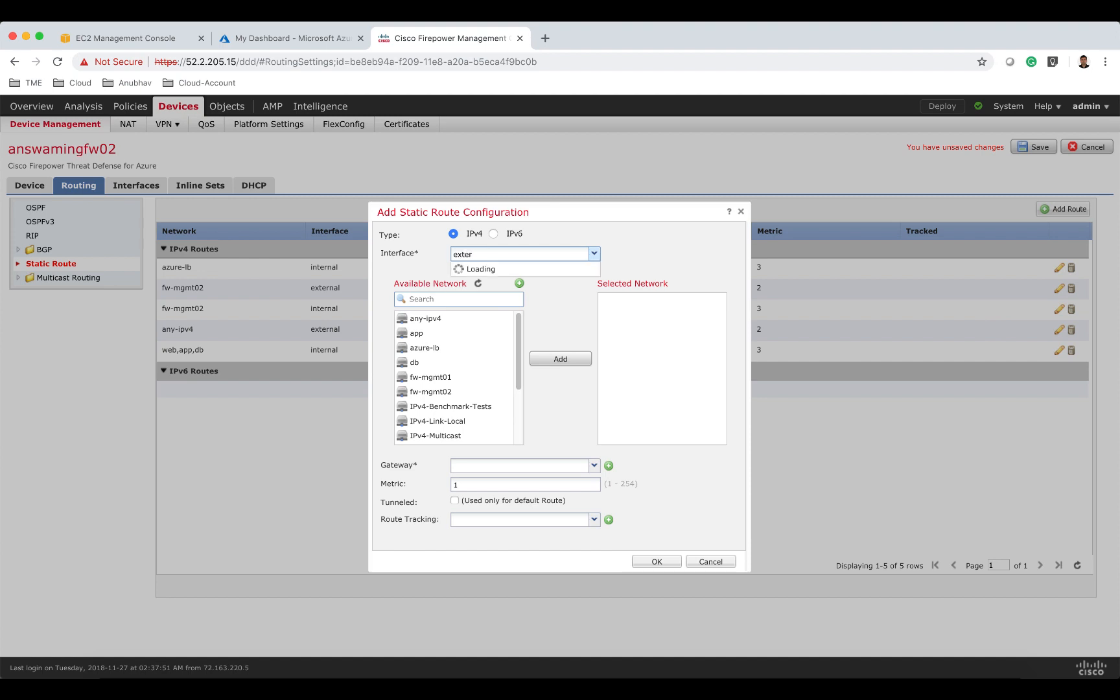
{"action": "left_click", "coordinate": [490, 282]}
{"action": "left_click", "coordinate": [463, 300]}
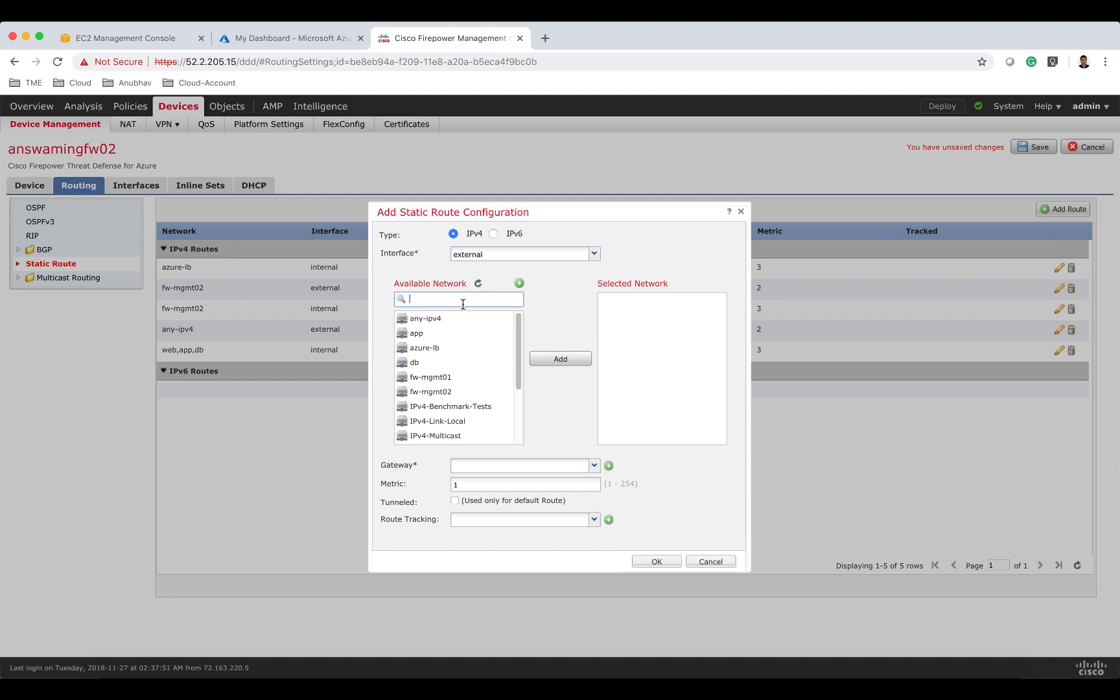
{"action": "left_click", "coordinate": [441, 348]}
{"action": "left_click", "coordinate": [542, 357]}
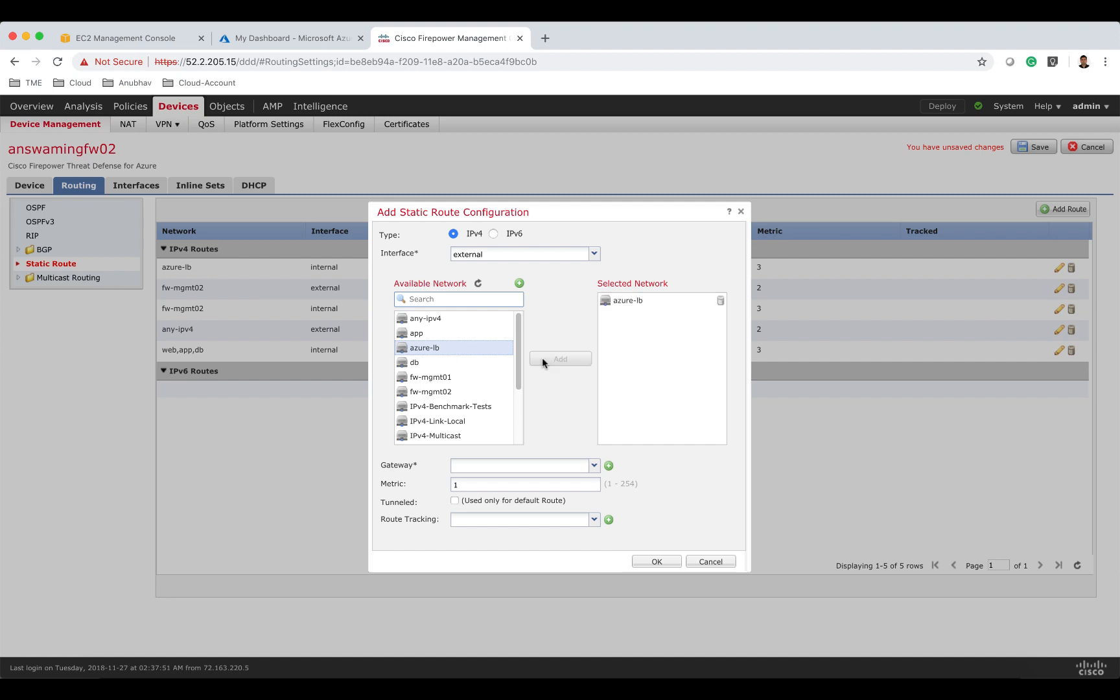
{"action": "left_click", "coordinate": [510, 464]}
{"action": "type", "text": "10.82."}
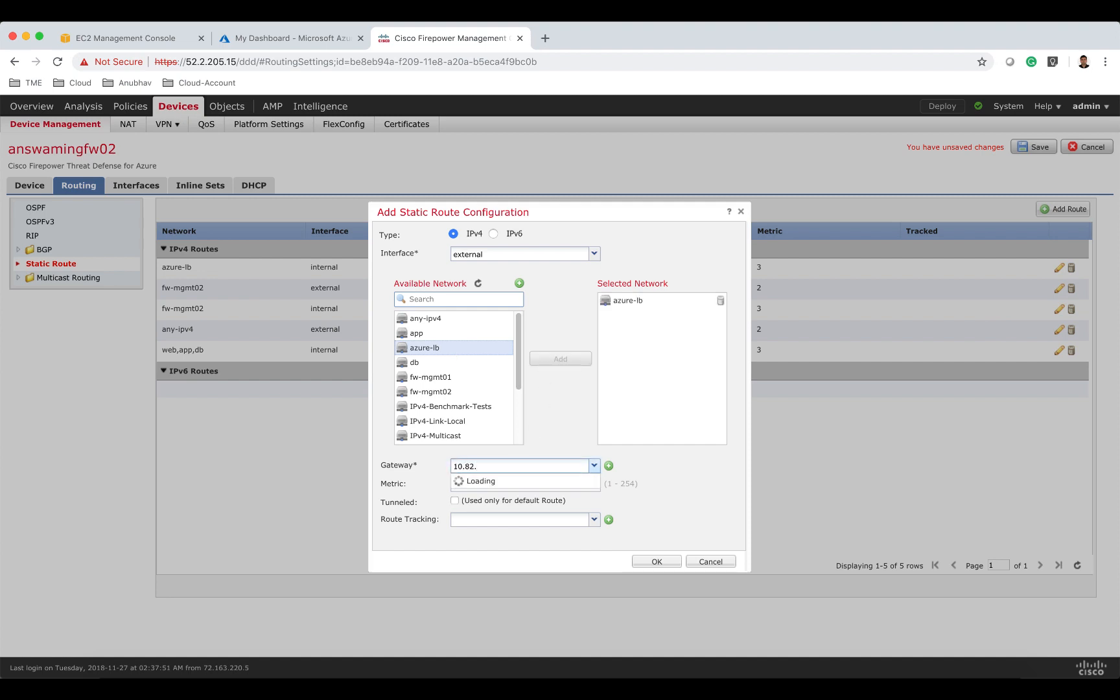
{"action": "type", "text": "2.1"}
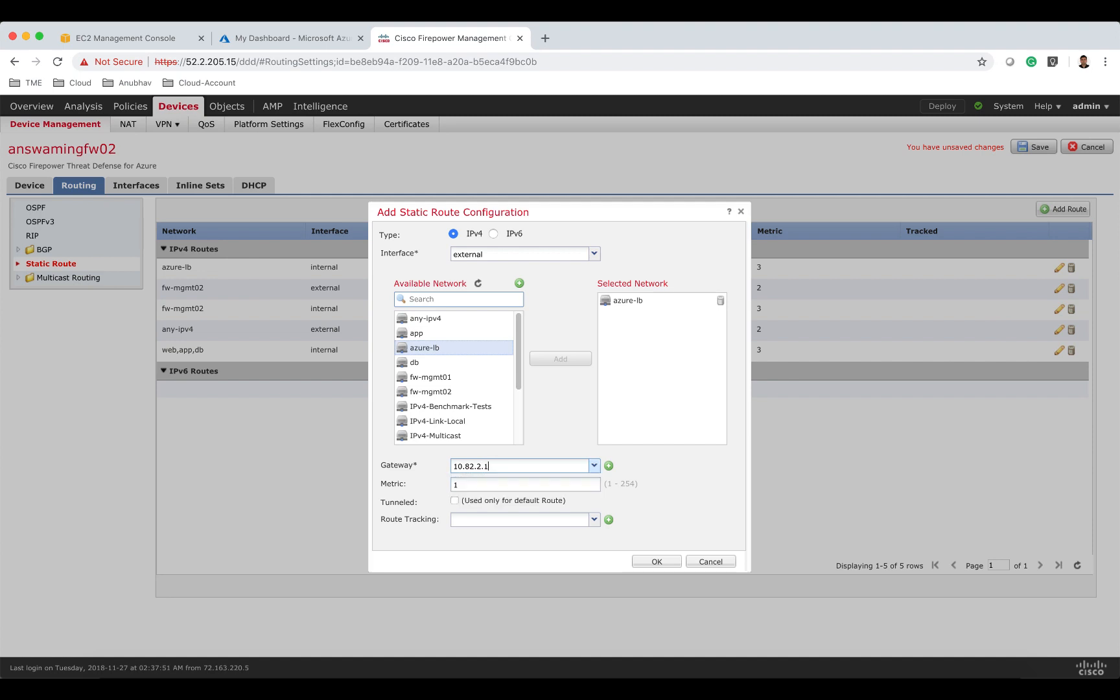
{"action": "left_click", "coordinate": [516, 485]}
{"action": "type", "text": "2"}
{"action": "left_click", "coordinate": [649, 560]}
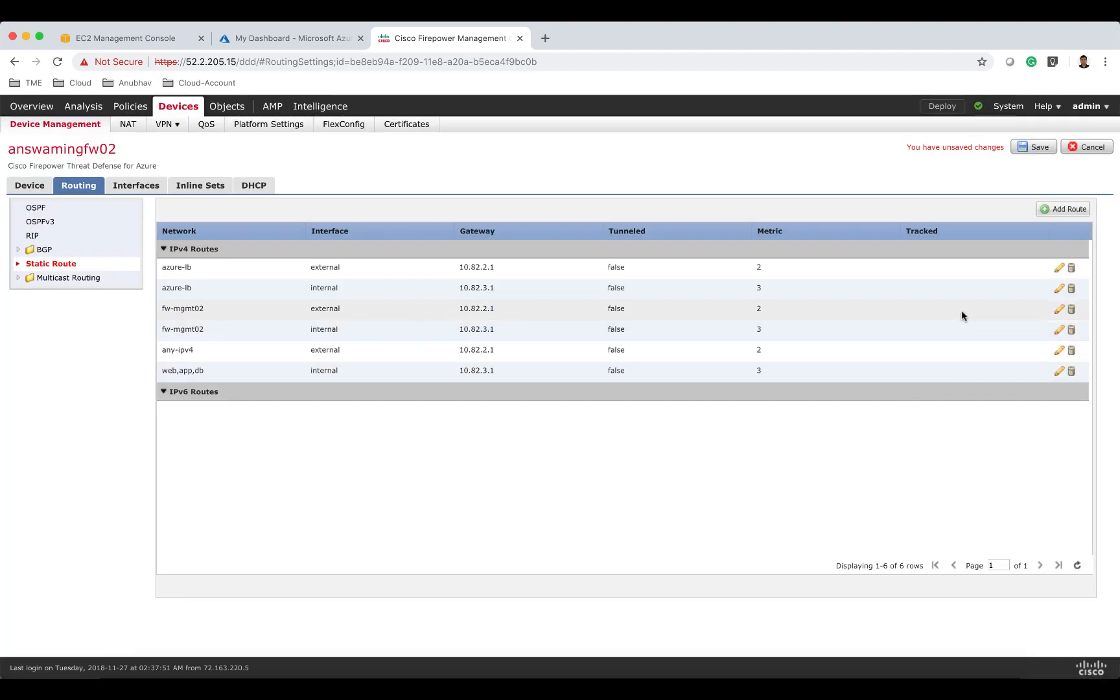
Save the routing changes and deploy policies to both answamingfw01 and answamingfw02.
{"action": "left_click", "coordinate": [1036, 148]}
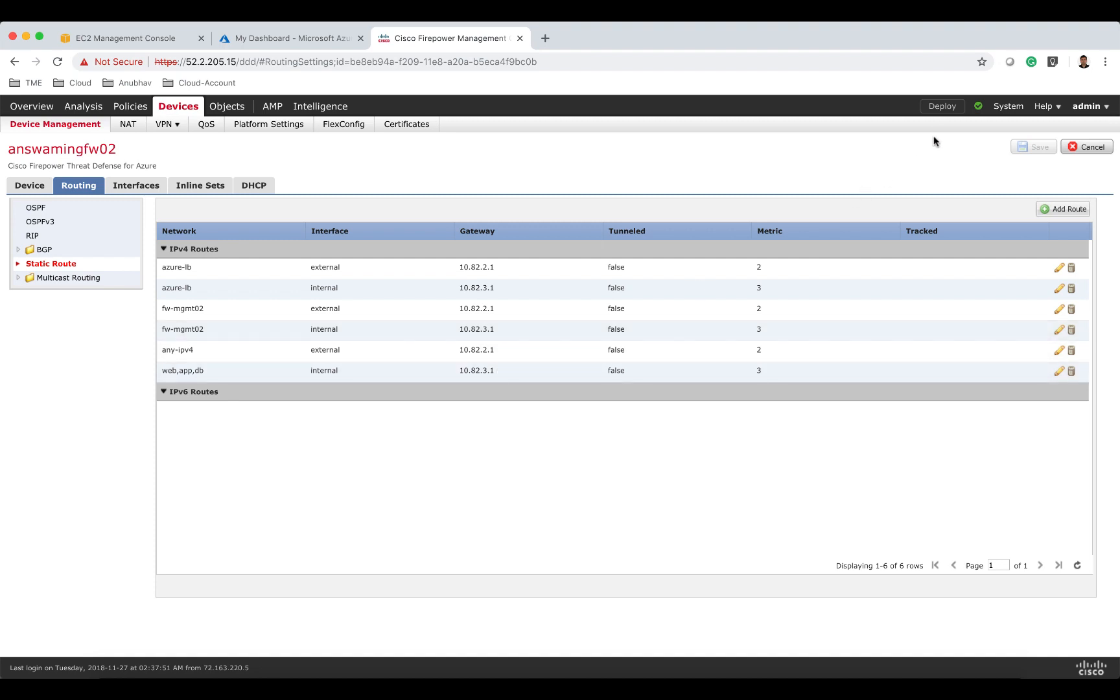
{"action": "left_click", "coordinate": [941, 109]}
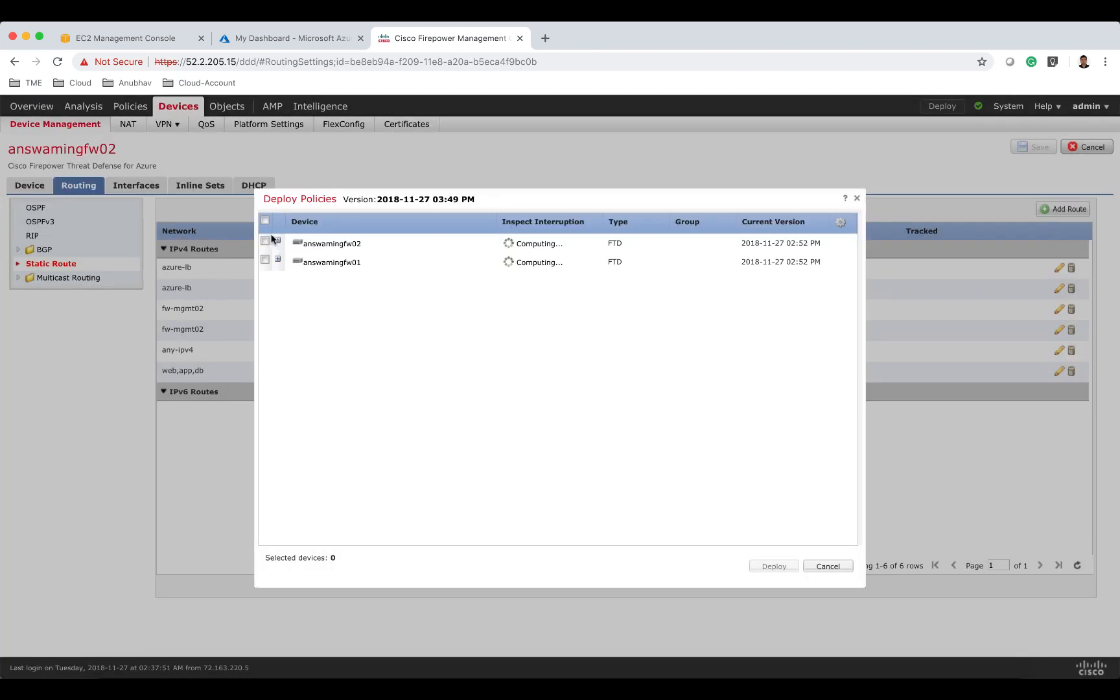
{"action": "left_click", "coordinate": [265, 222]}
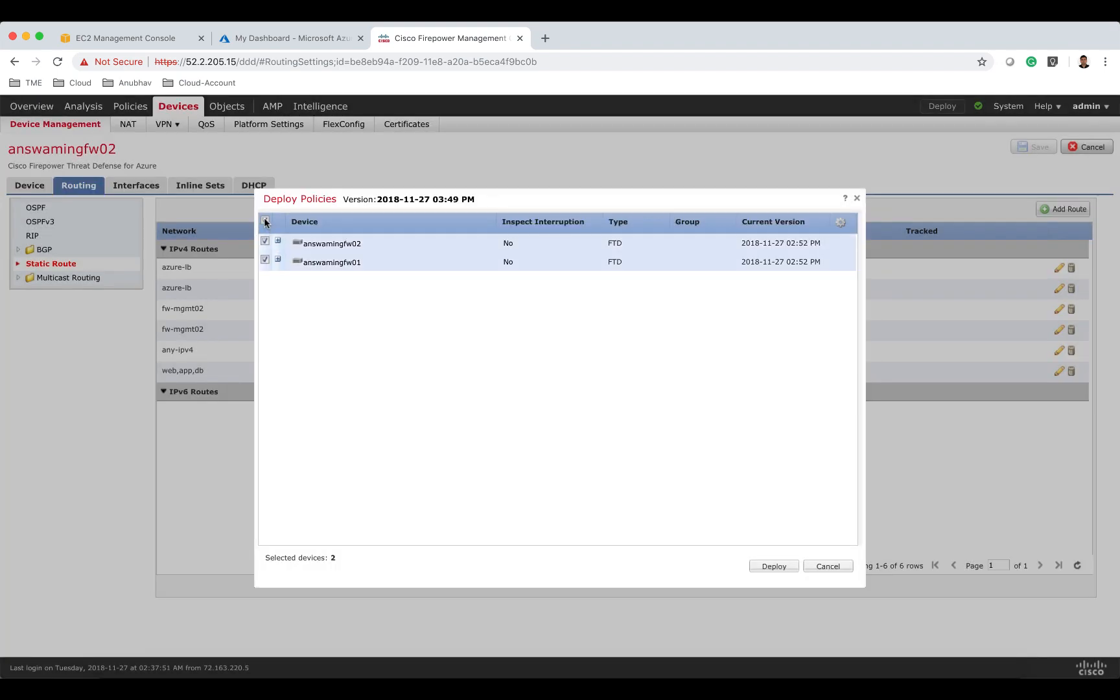
{"action": "left_click", "coordinate": [780, 570]}
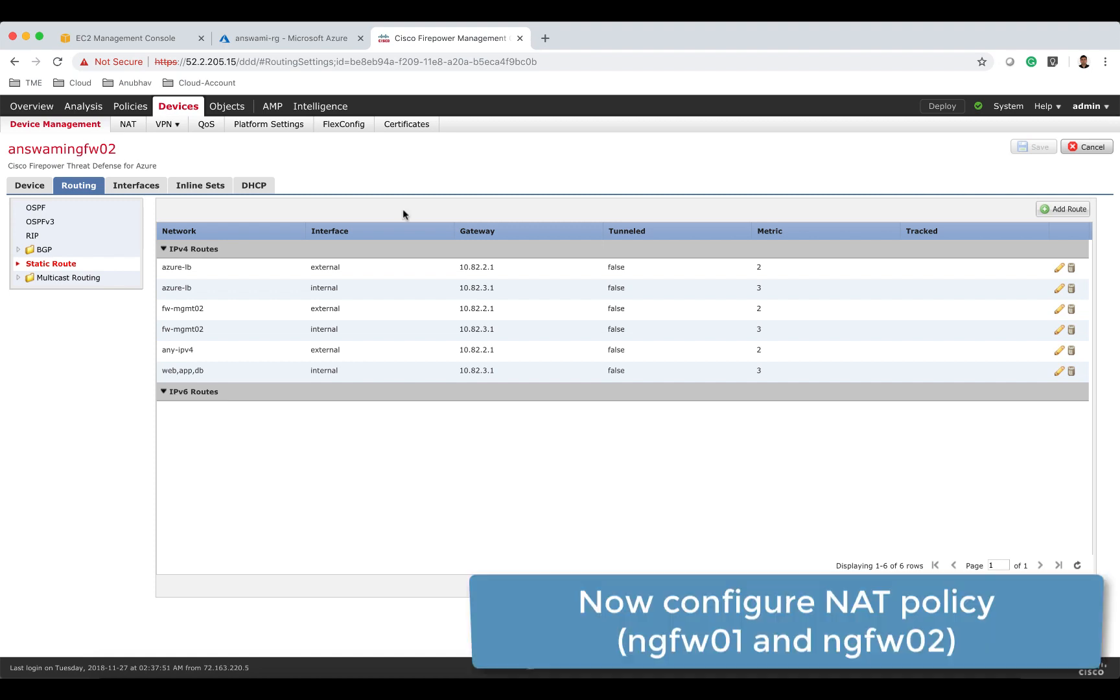
Create a Threat Defense NAT policy named natpolicy01 targeting the answamingfw01 device.
{"action": "left_click", "coordinate": [129, 125]}
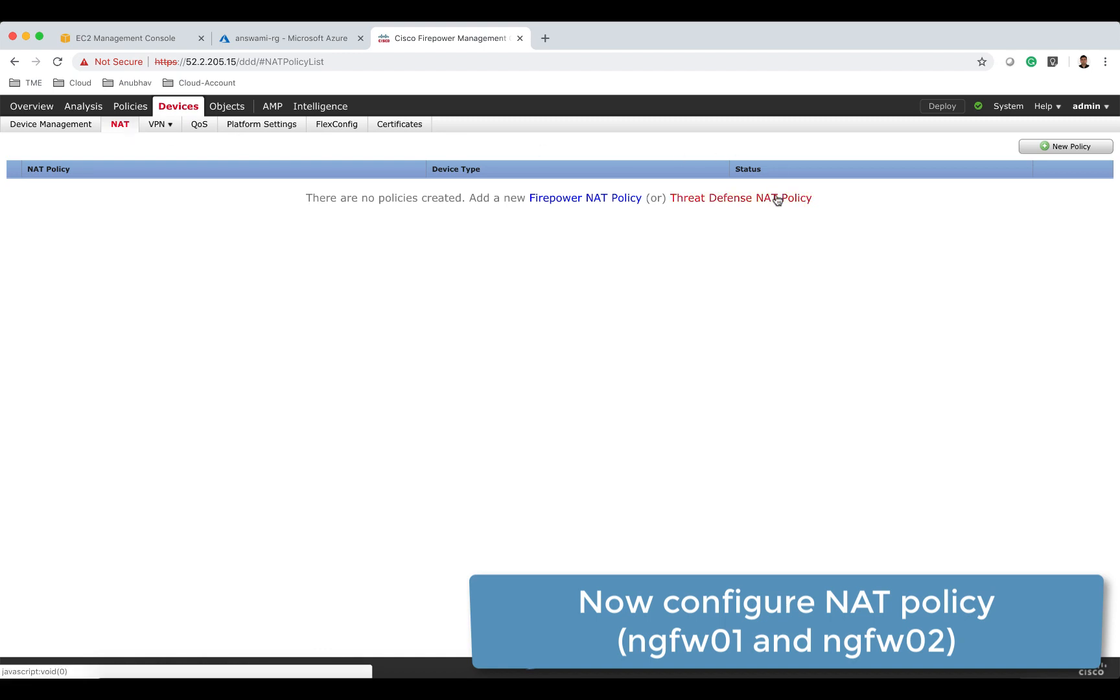
{"action": "left_click", "coordinate": [777, 197]}
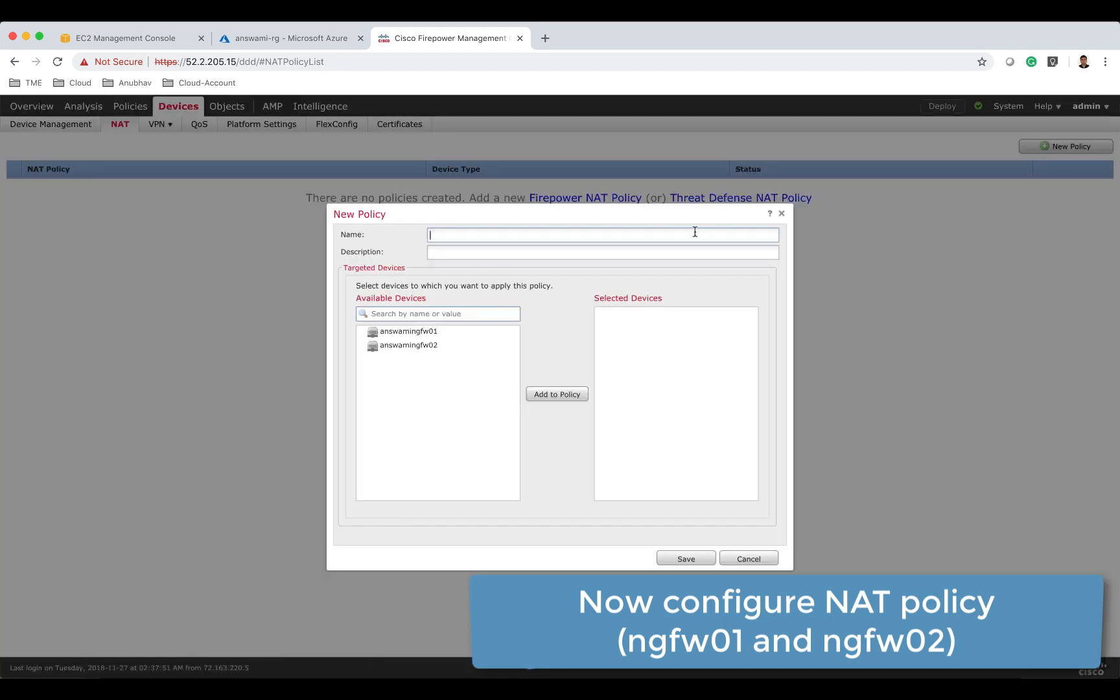
{"action": "type", "text": "natpolicy0"}
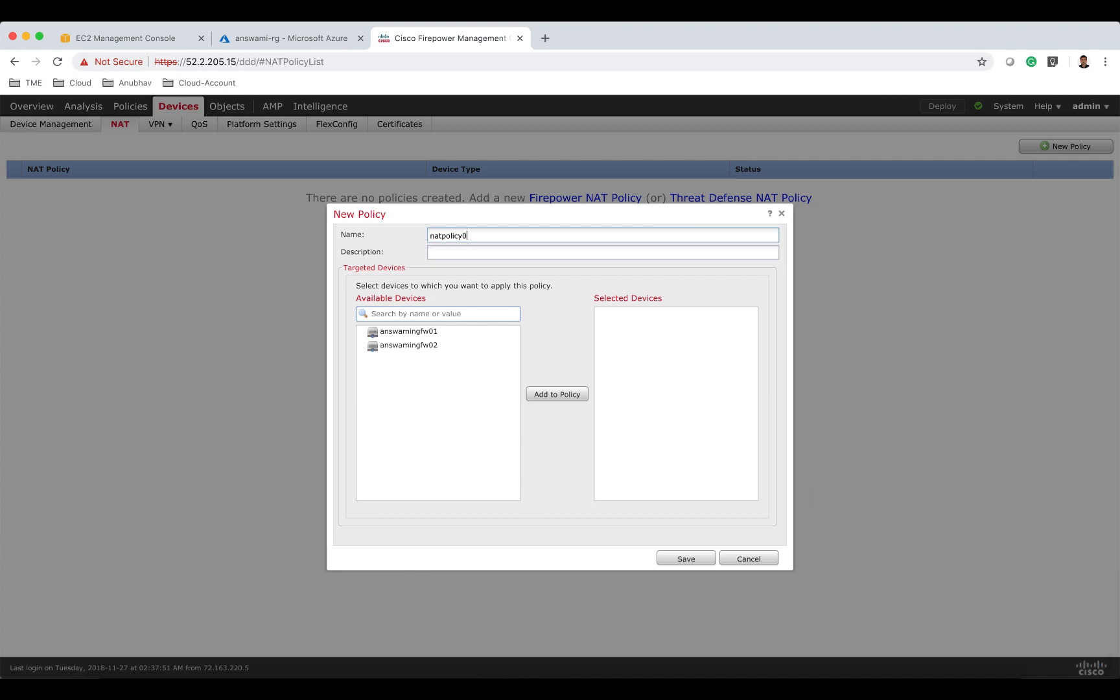
{"action": "type", "text": "1"}
{"action": "left_click", "coordinate": [490, 332]}
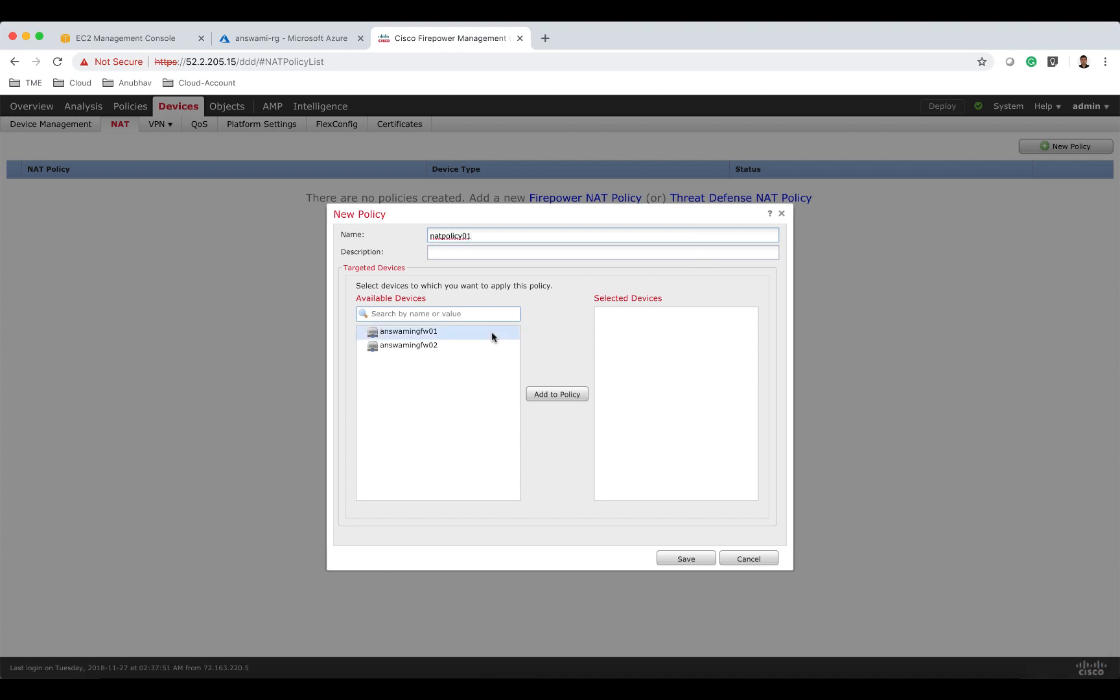
{"action": "left_click", "coordinate": [576, 394]}
{"action": "left_click", "coordinate": [698, 559]}
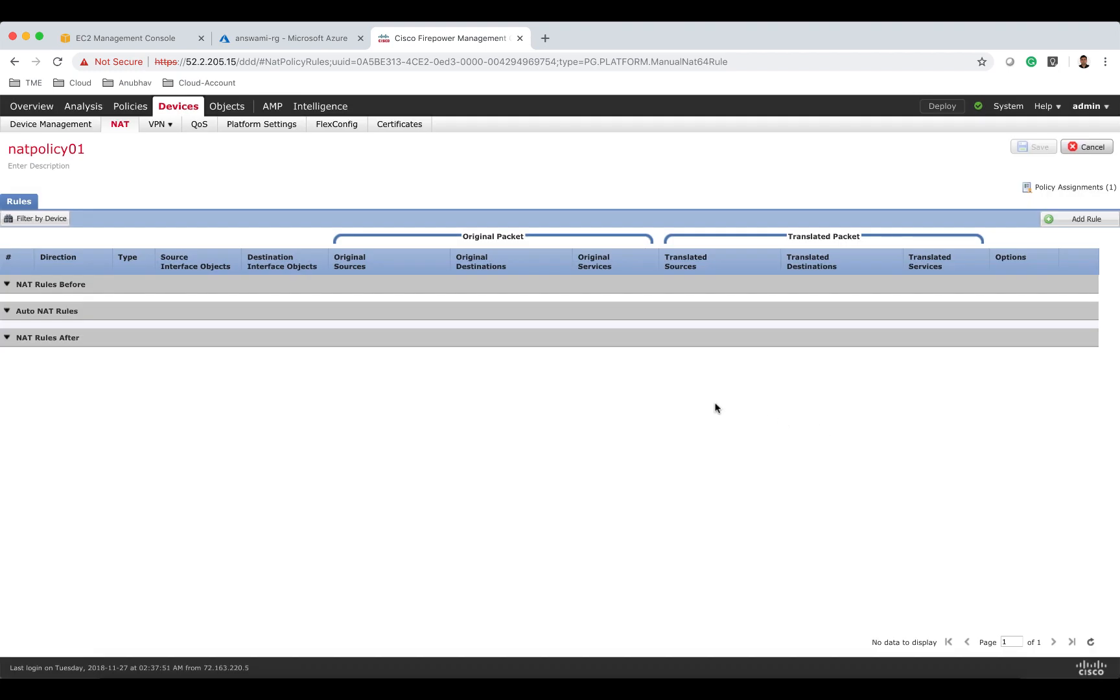
Add a new NAT rule to natpolicy01 as an Auto NAT Rule of type Dynamic.
{"action": "left_click", "coordinate": [1081, 221]}
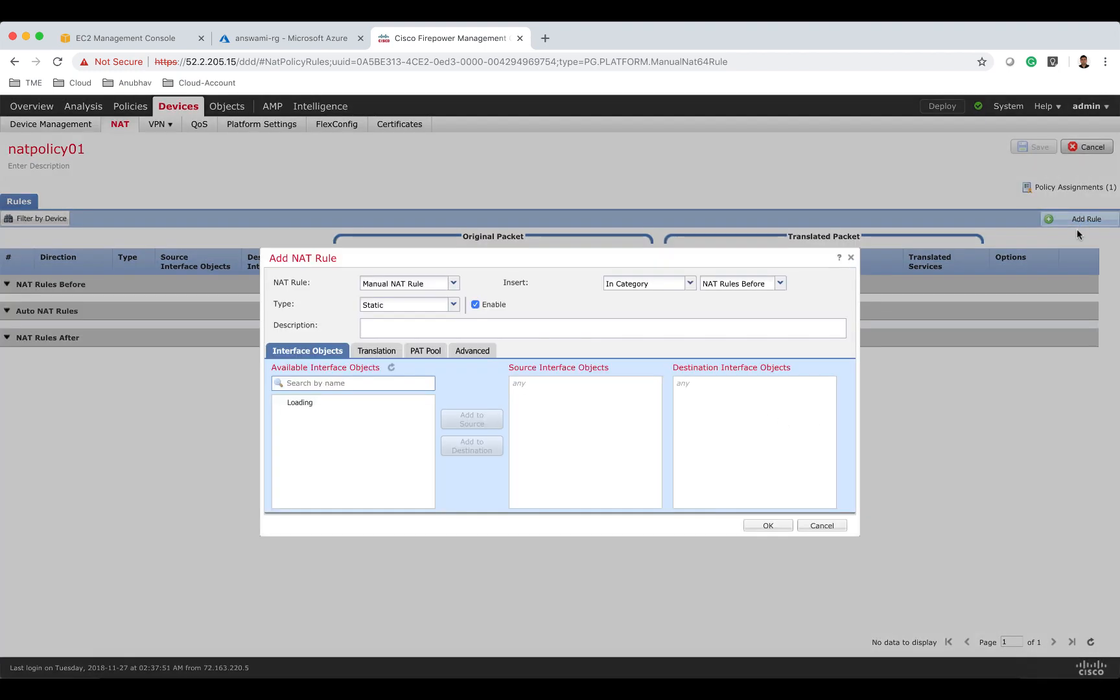
{"action": "left_click", "coordinate": [400, 285]}
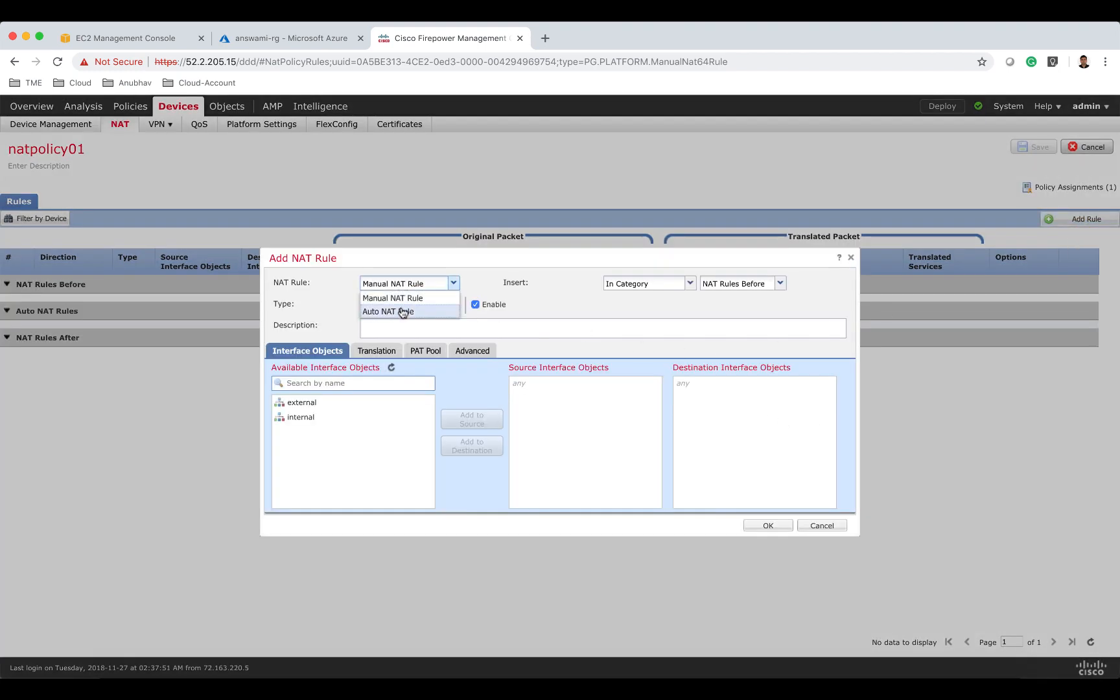
{"action": "left_click", "coordinate": [402, 307]}
{"action": "left_click", "coordinate": [311, 326]}
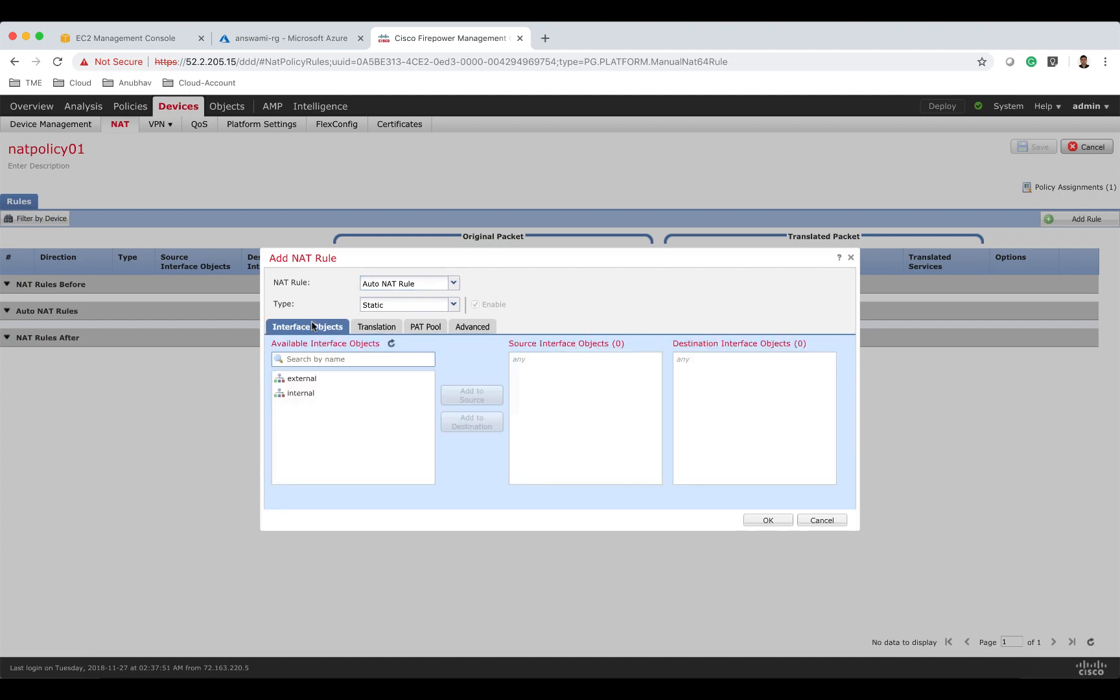
{"action": "left_click", "coordinate": [397, 306]}
{"action": "left_click", "coordinate": [397, 333]}
Set the rule's source interface object to internal and destination interface object to external.
{"action": "left_click", "coordinate": [328, 393]}
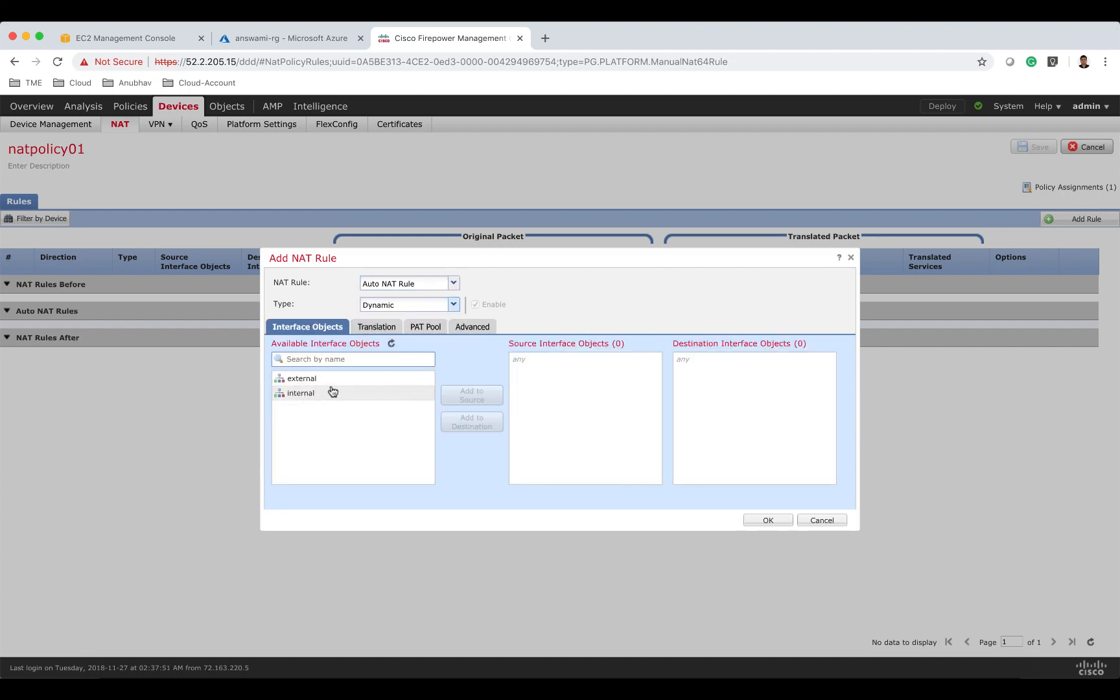
{"action": "left_click", "coordinate": [464, 422]}
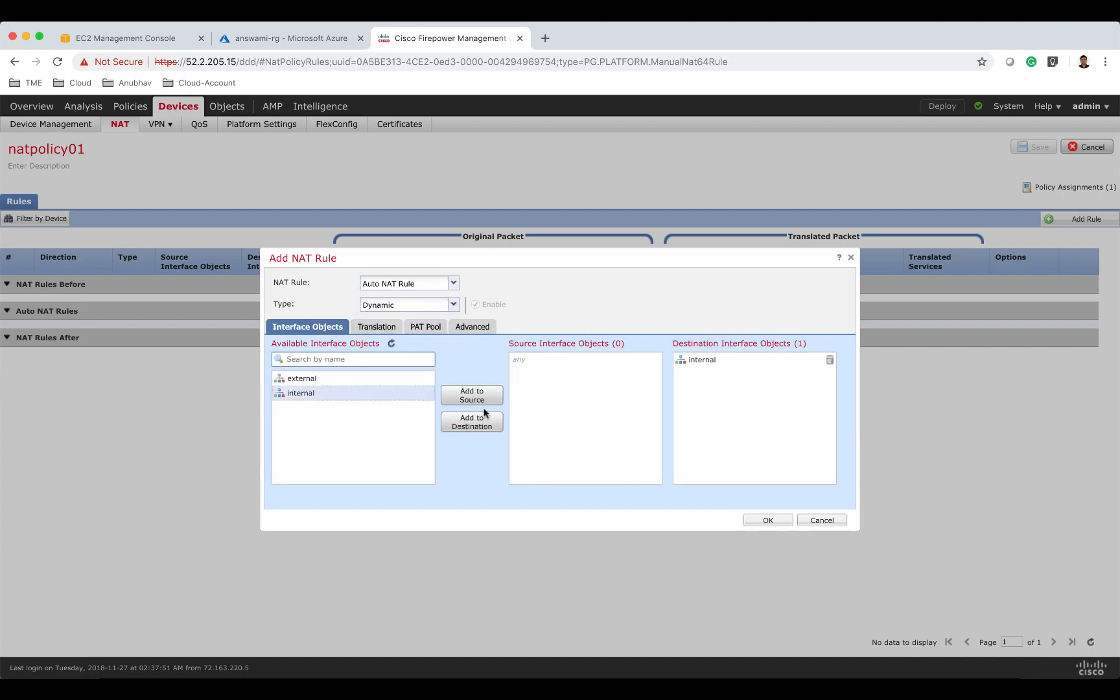
{"action": "left_click", "coordinate": [830, 360]}
{"action": "left_click", "coordinate": [486, 399]}
{"action": "left_click", "coordinate": [388, 379]}
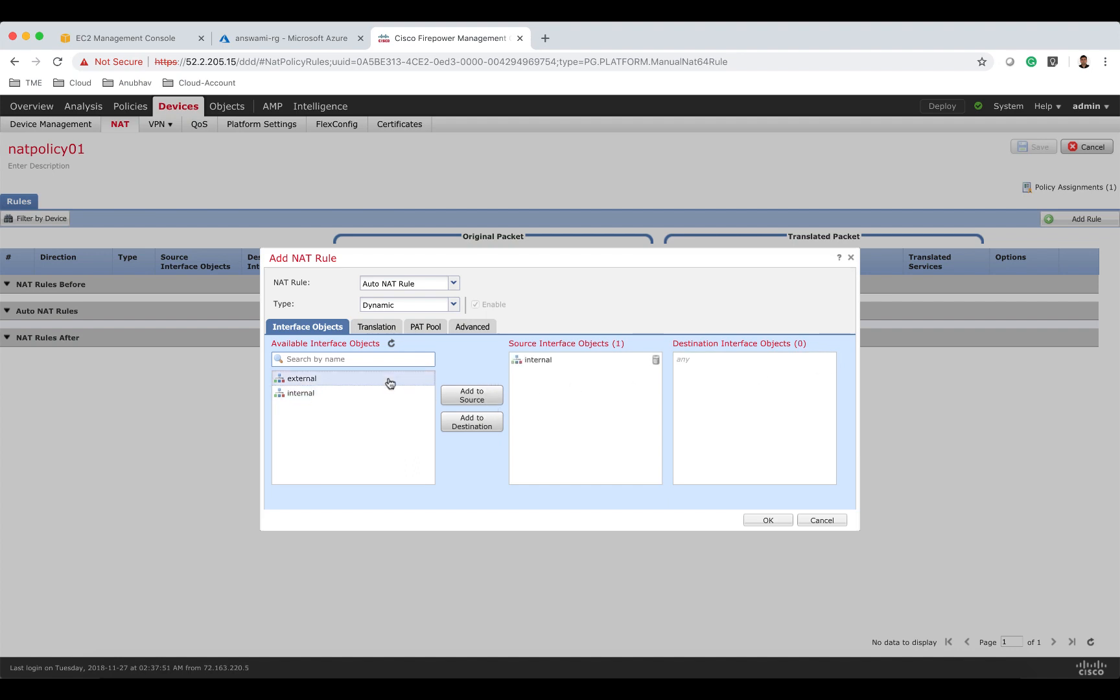
{"action": "left_click", "coordinate": [480, 420]}
Create a new network object named anyip4 with network 0.0.0.0 for the original source.
{"action": "left_click", "coordinate": [378, 326]}
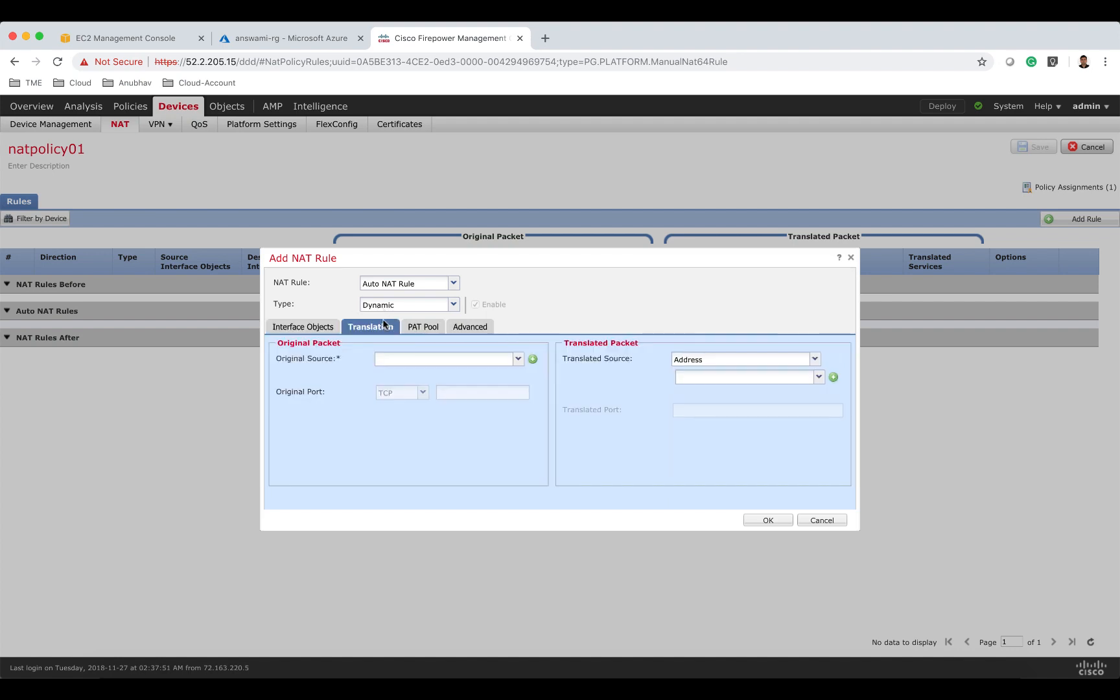
{"action": "left_click", "coordinate": [533, 359]}
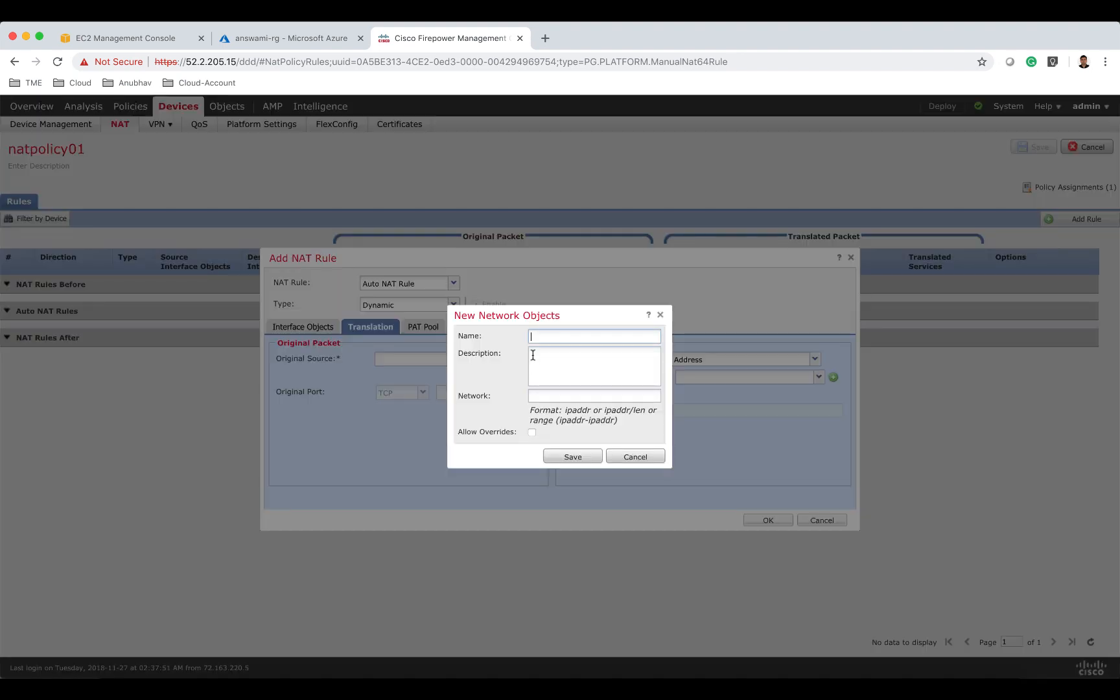
{"action": "type", "text": "anyip4"}
{"action": "left_click", "coordinate": [557, 397]}
{"action": "type", "text": "0.0.0.0/0"}
{"action": "left_click", "coordinate": [587, 454]}
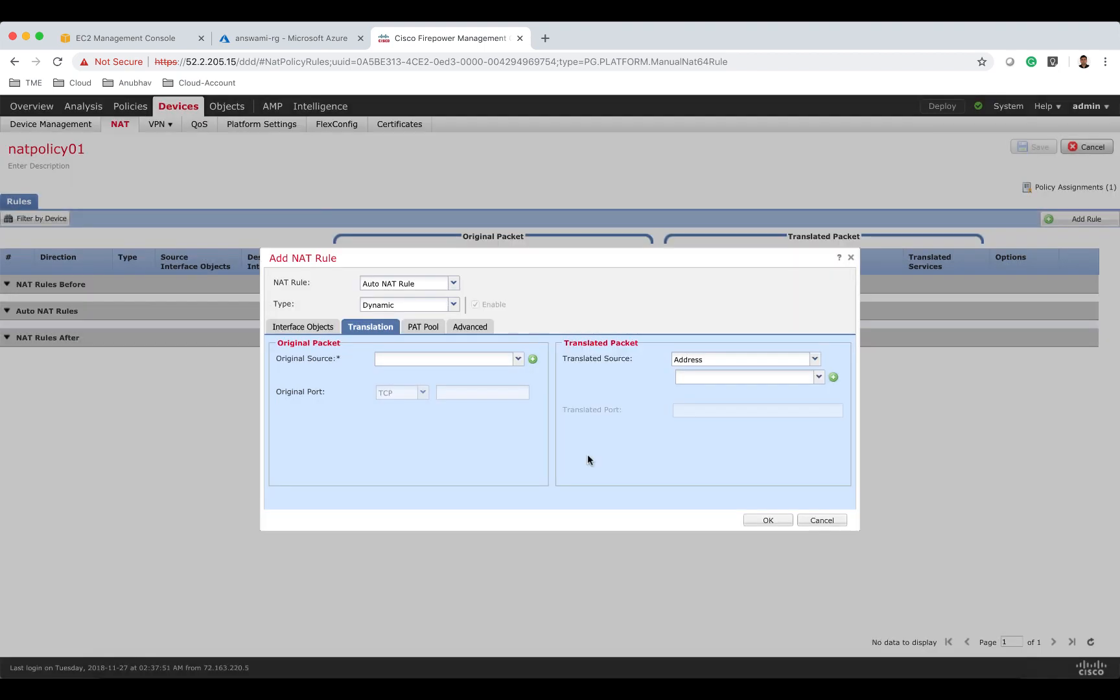
Set the original source to anyip4 and the translated source to Destination Interface IP, then save the rule.
{"action": "left_click", "coordinate": [488, 359]}
{"action": "type", "text": "any"}
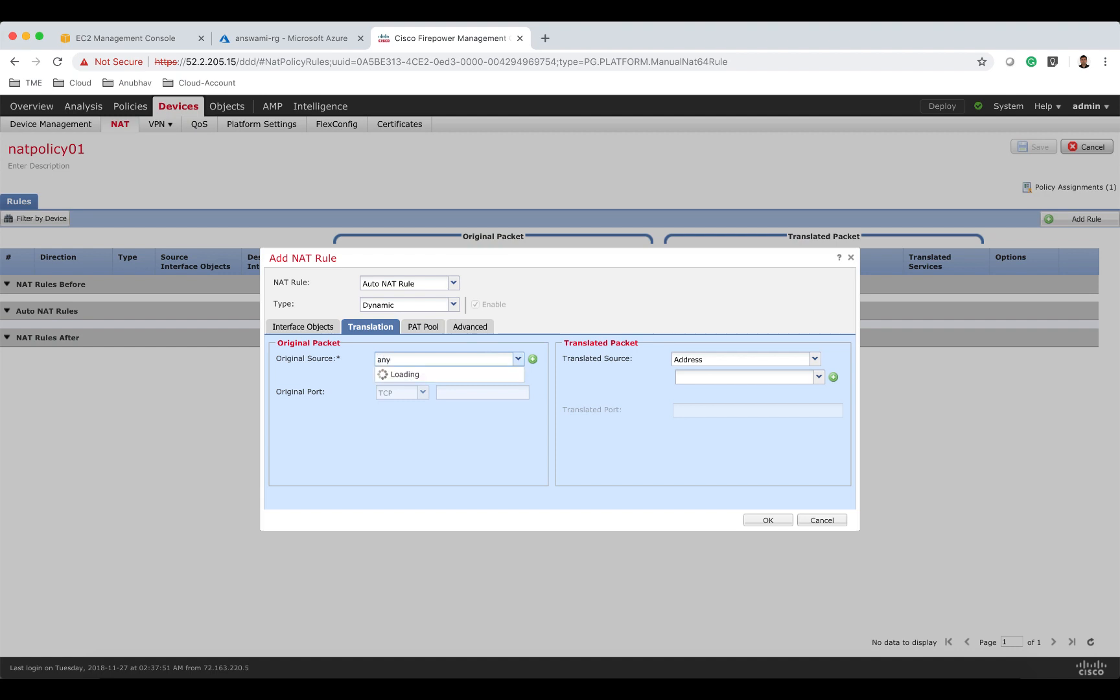
{"action": "key", "text": "Return"}
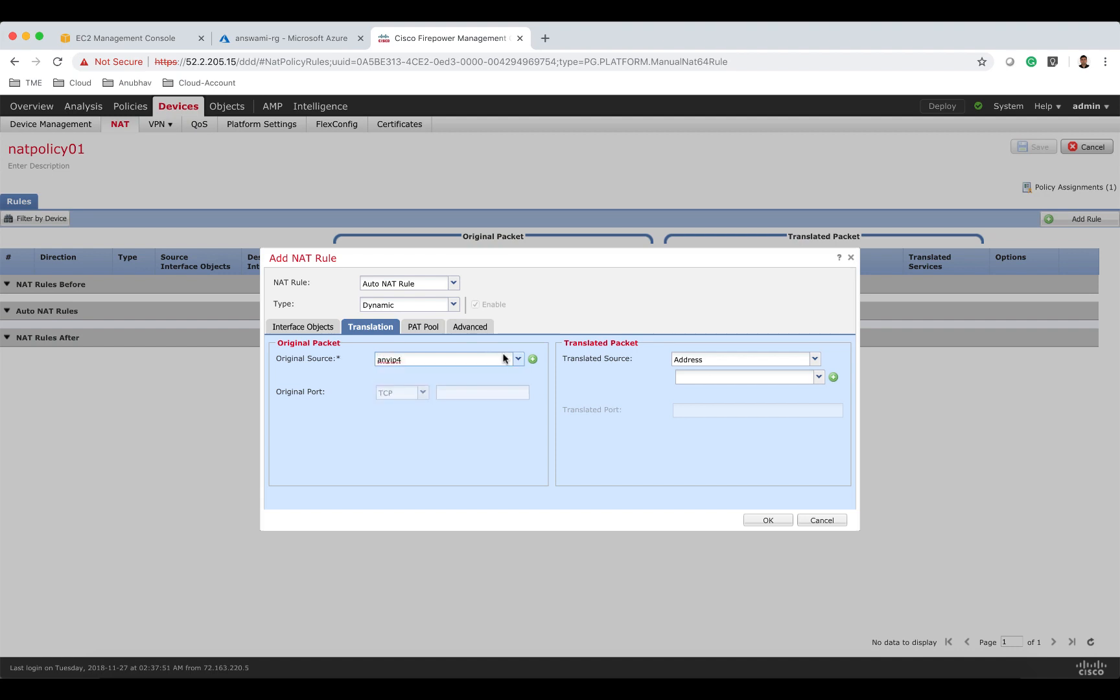
{"action": "left_click", "coordinate": [706, 362]}
{"action": "left_click", "coordinate": [708, 374]}
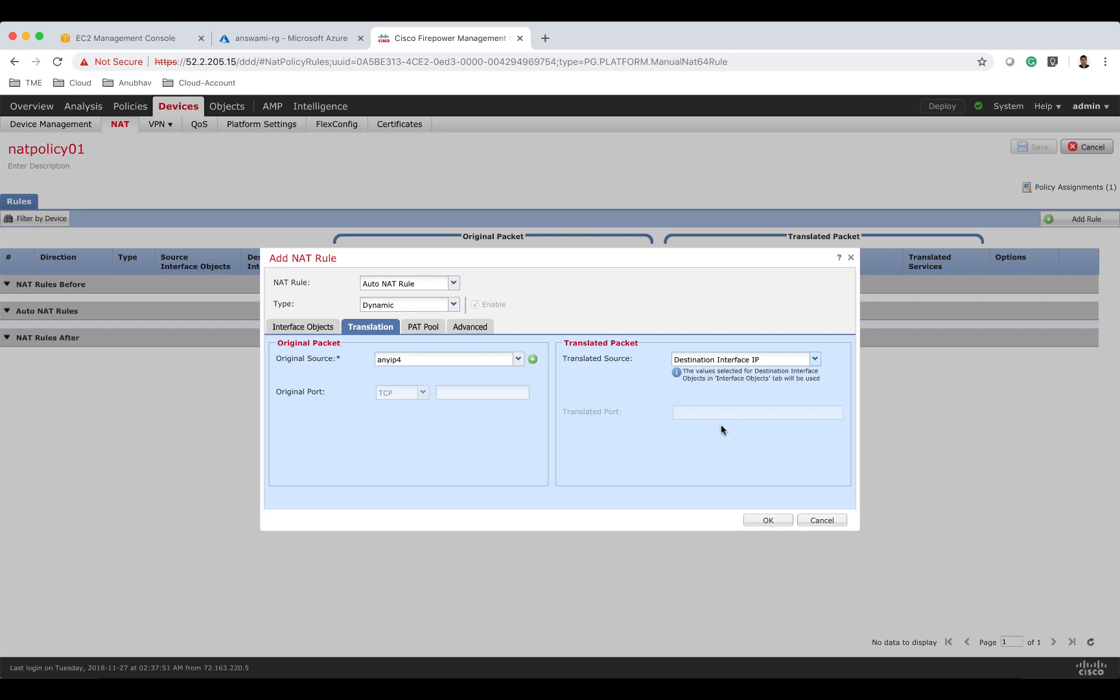
{"action": "left_click", "coordinate": [767, 521]}
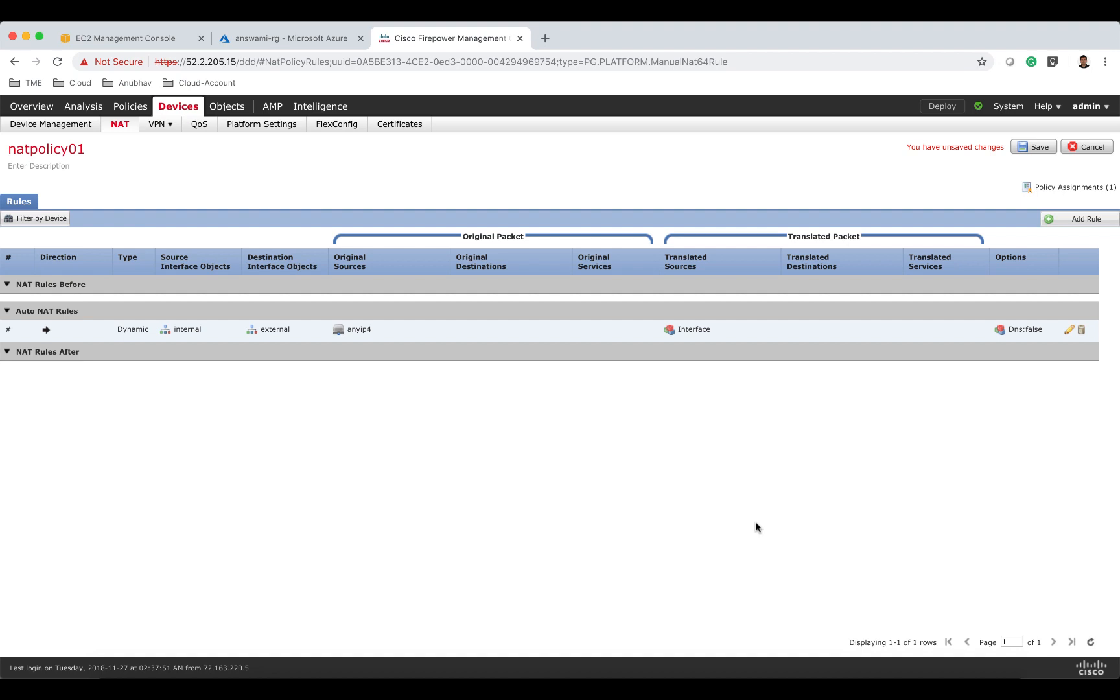
Add a Manual static NAT rule with external as source interface and internal as destination interface.
{"action": "left_click", "coordinate": [1074, 221]}
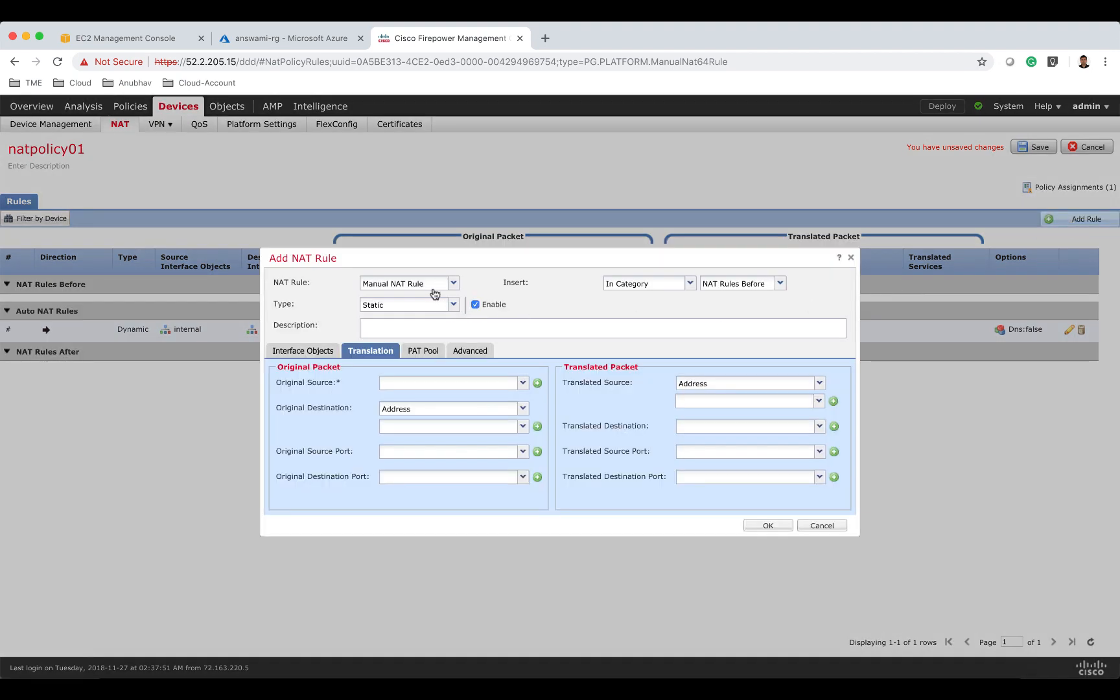
{"action": "left_click", "coordinate": [322, 352]}
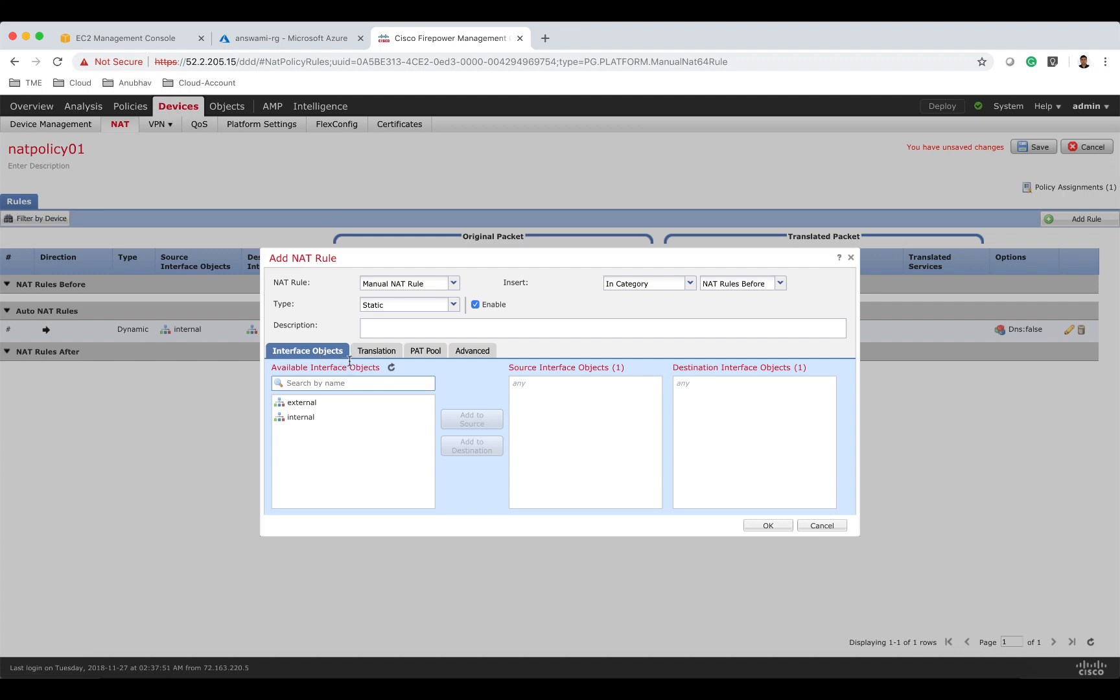
{"action": "left_click", "coordinate": [353, 403]}
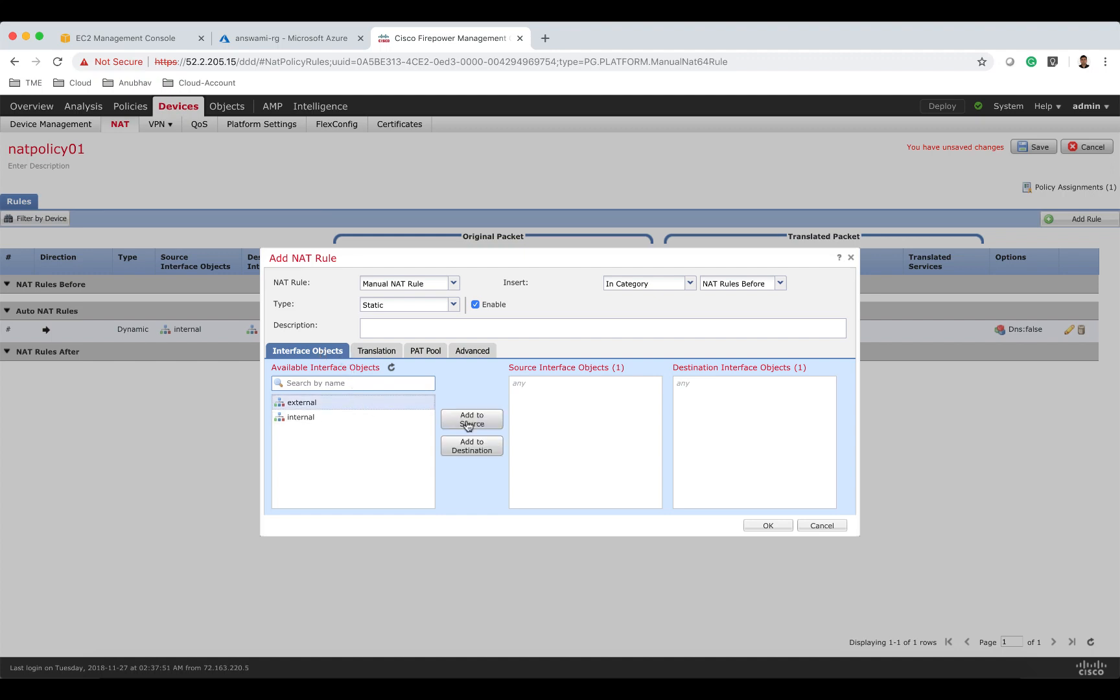
{"action": "left_click", "coordinate": [445, 416]}
{"action": "left_click", "coordinate": [388, 420]}
{"action": "left_click", "coordinate": [453, 448]}
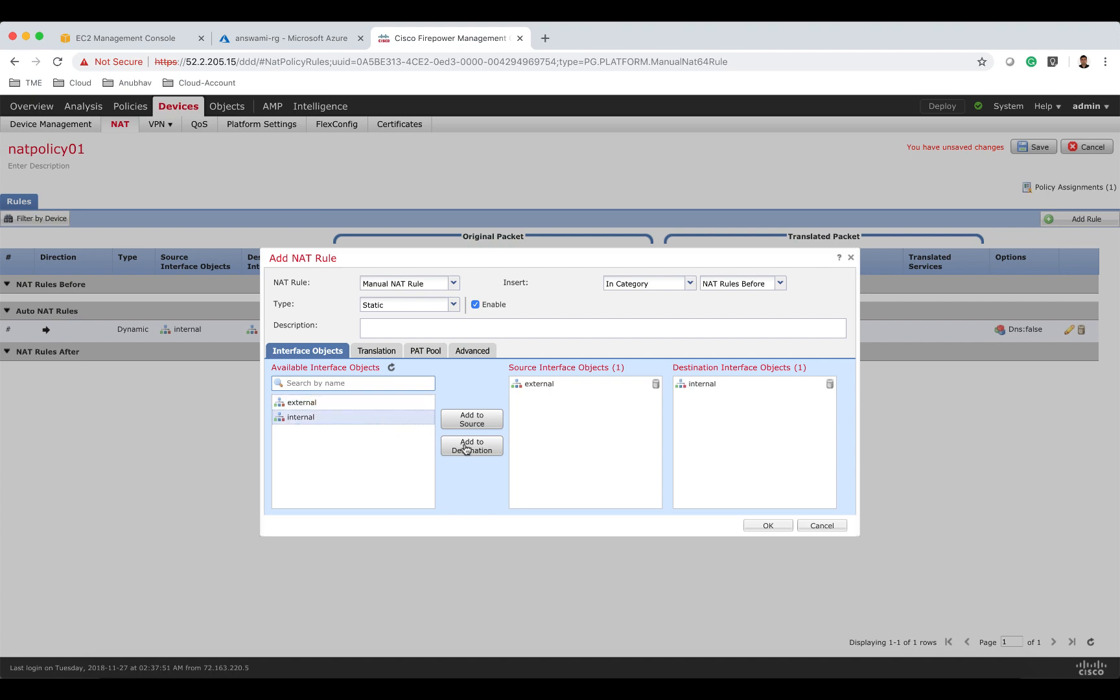
Set the rule's original source to any-ipv4 and original destination to Source Interface IP.
{"action": "left_click", "coordinate": [379, 351]}
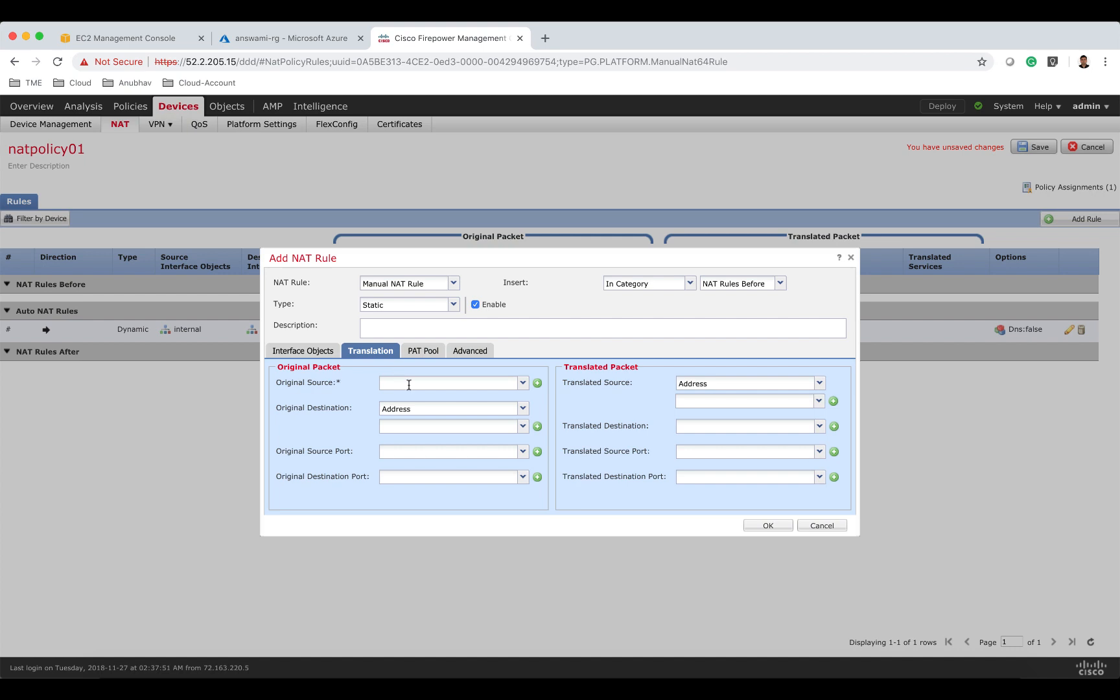
{"action": "left_click", "coordinate": [413, 385]}
{"action": "type", "text": "any"}
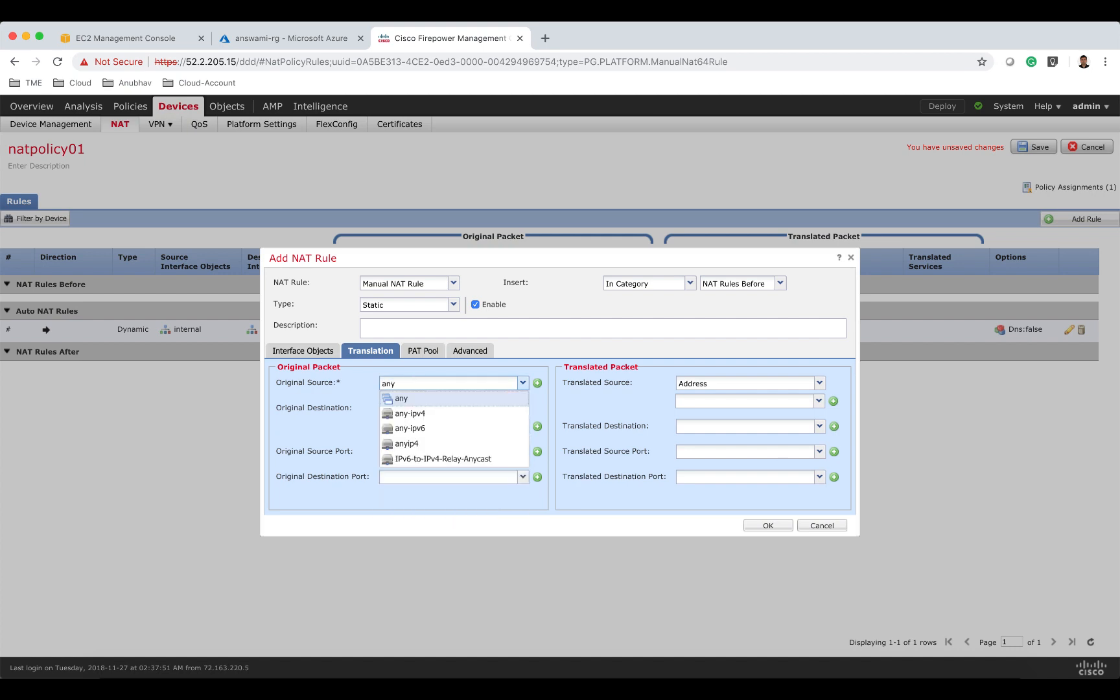
{"action": "left_click", "coordinate": [427, 415]}
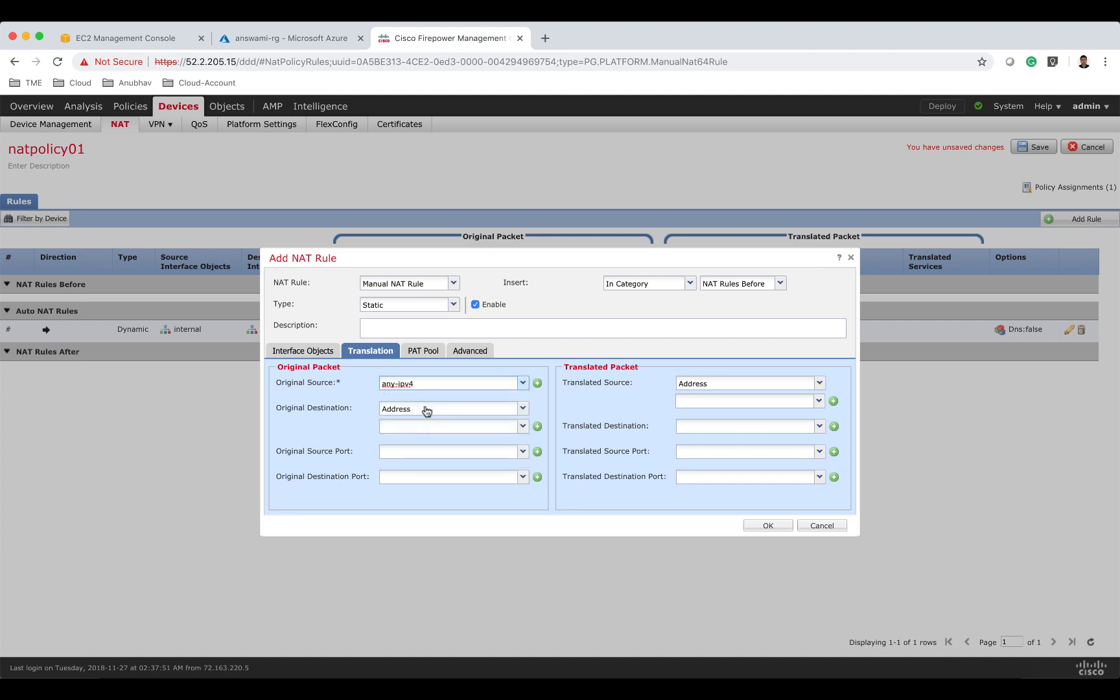
{"action": "left_click", "coordinate": [427, 410]}
{"action": "left_click", "coordinate": [428, 424]}
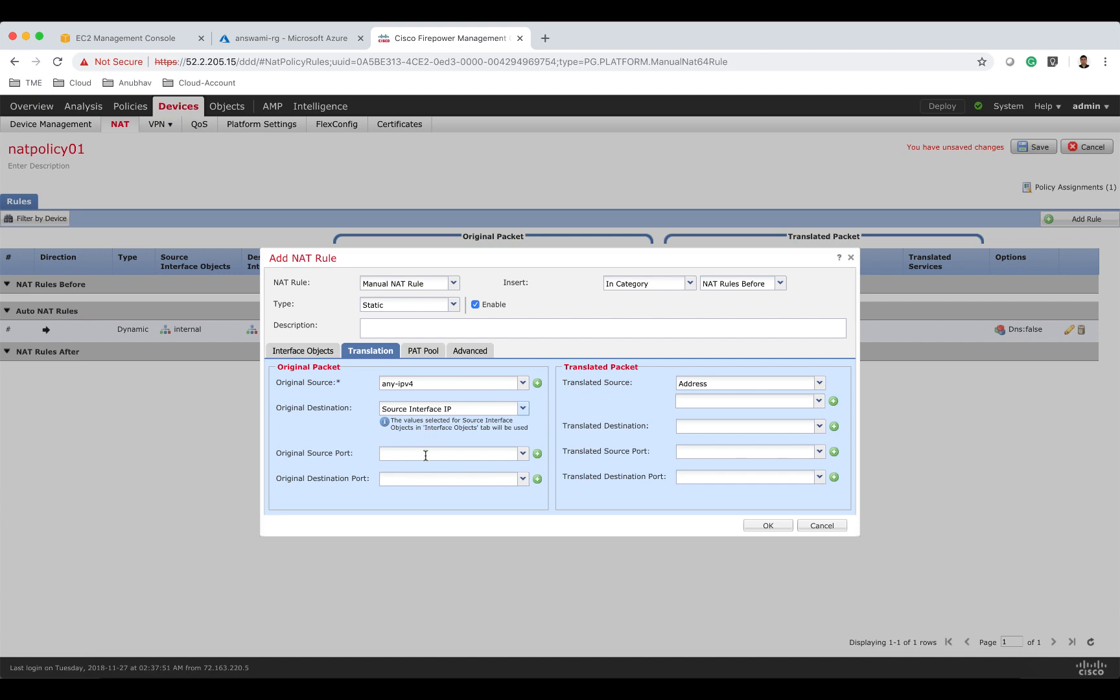
Set the original destination port to HTTP and the translated source to Destination Interface IP.
{"action": "left_click", "coordinate": [409, 478]}
{"action": "type", "text": "80"}
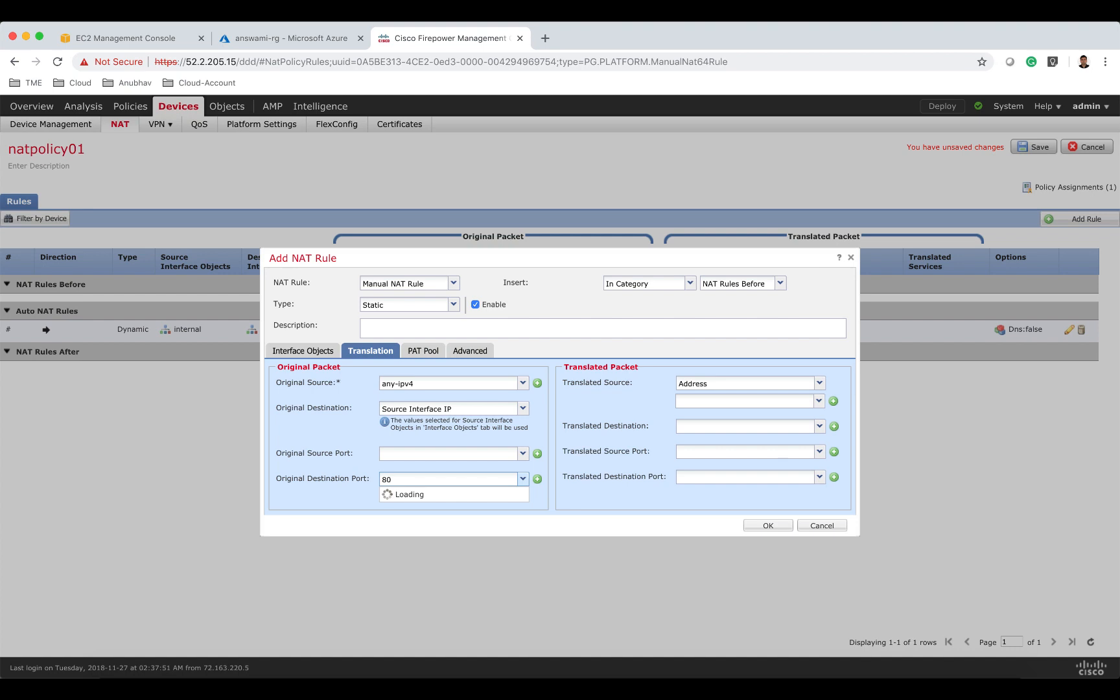
{"action": "left_click", "coordinate": [408, 497]}
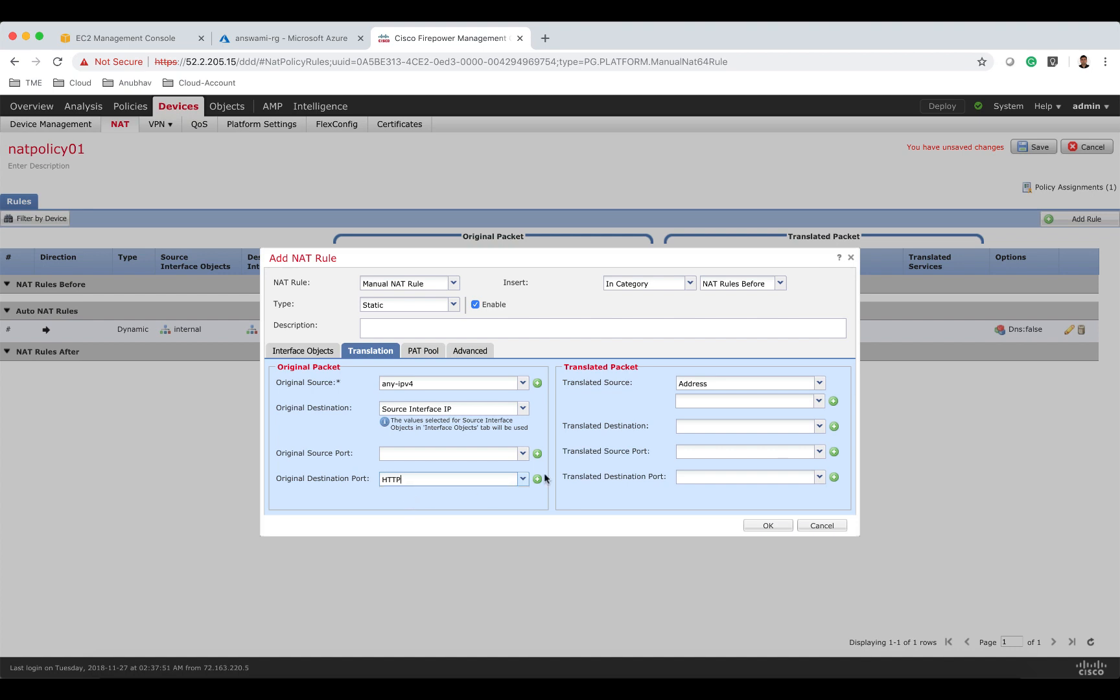
{"action": "left_click", "coordinate": [736, 383]}
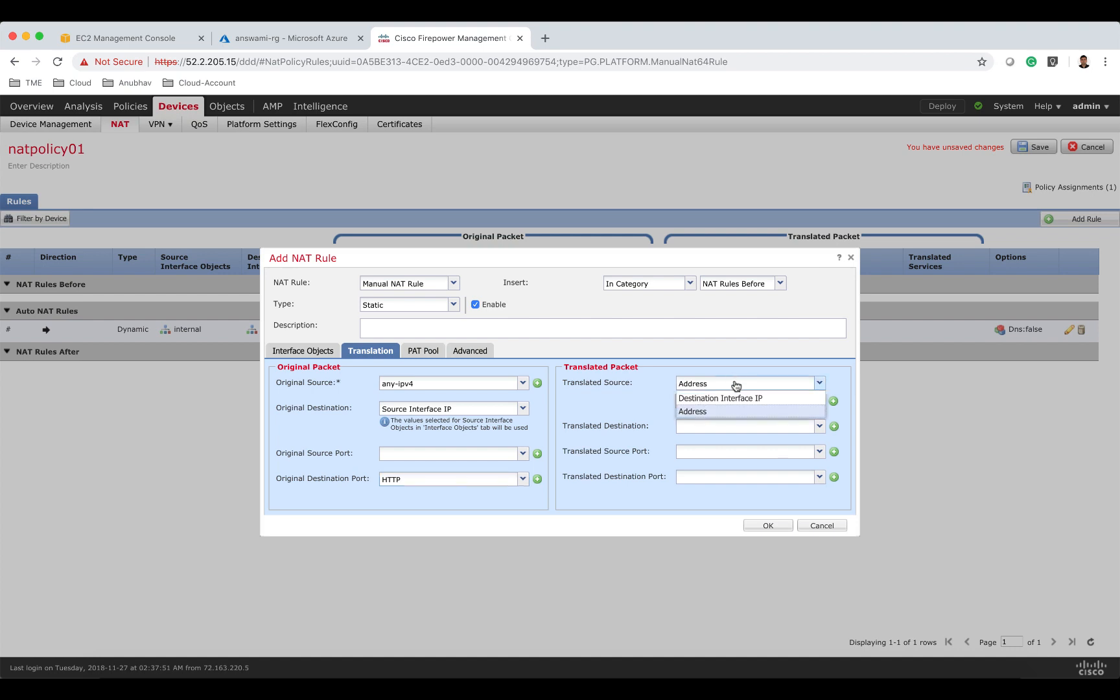
{"action": "left_click", "coordinate": [736, 400]}
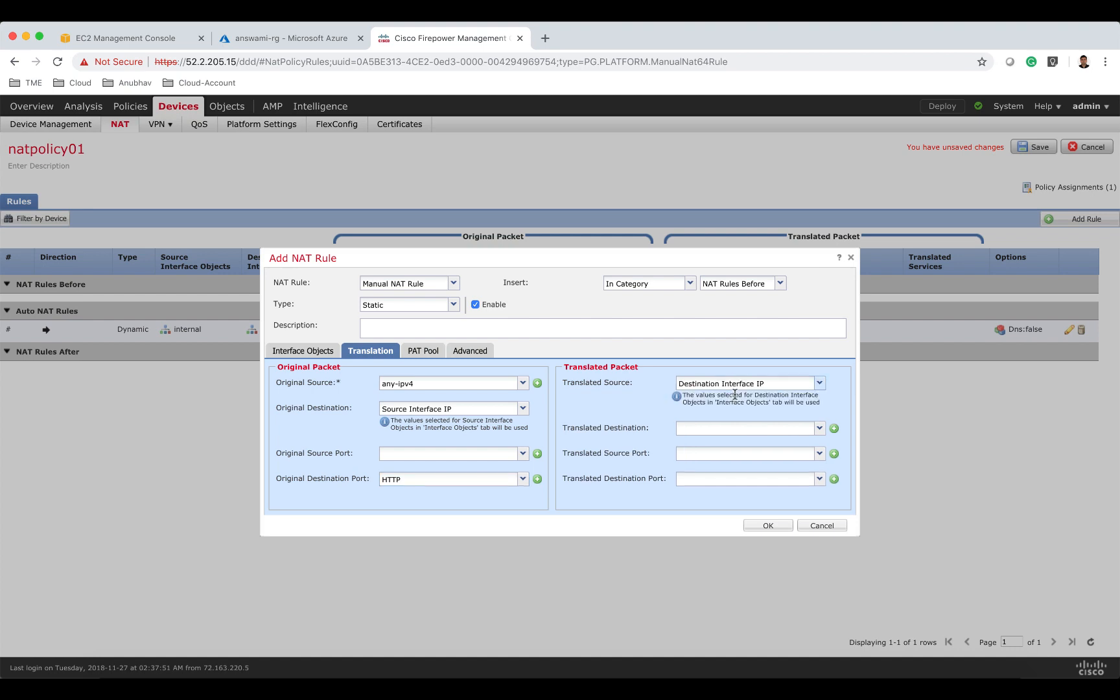
Open a new network object for the translated destination and look up the answamiws01 VM's private IP in the Azure portal.
{"action": "left_click", "coordinate": [834, 428]}
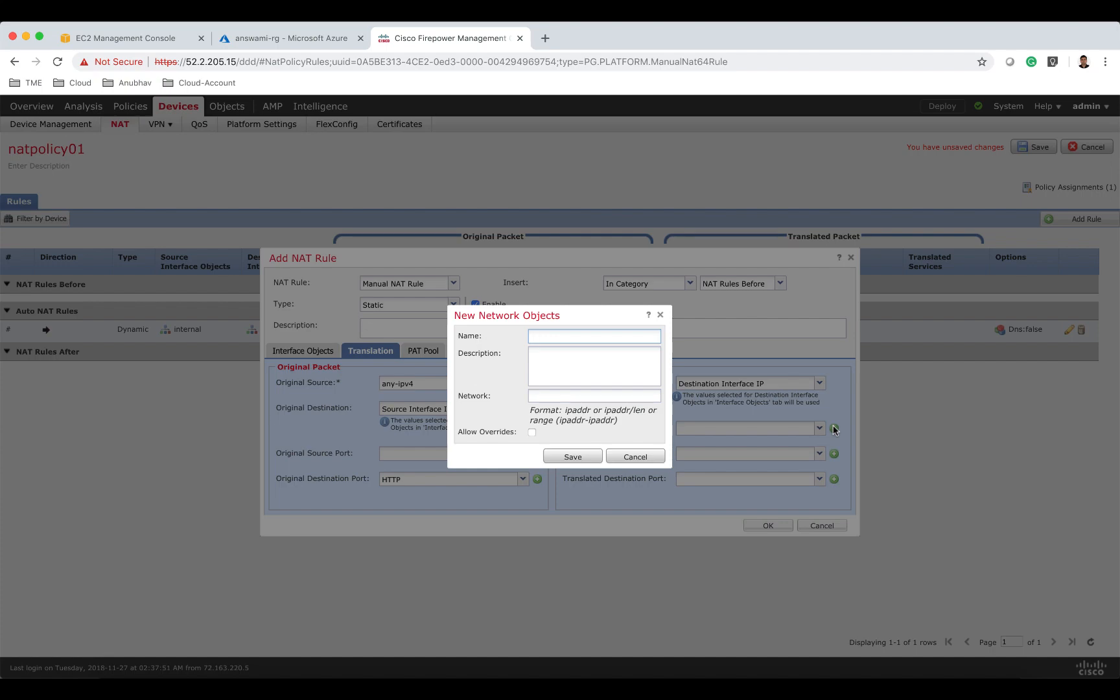
{"action": "left_click", "coordinate": [293, 39]}
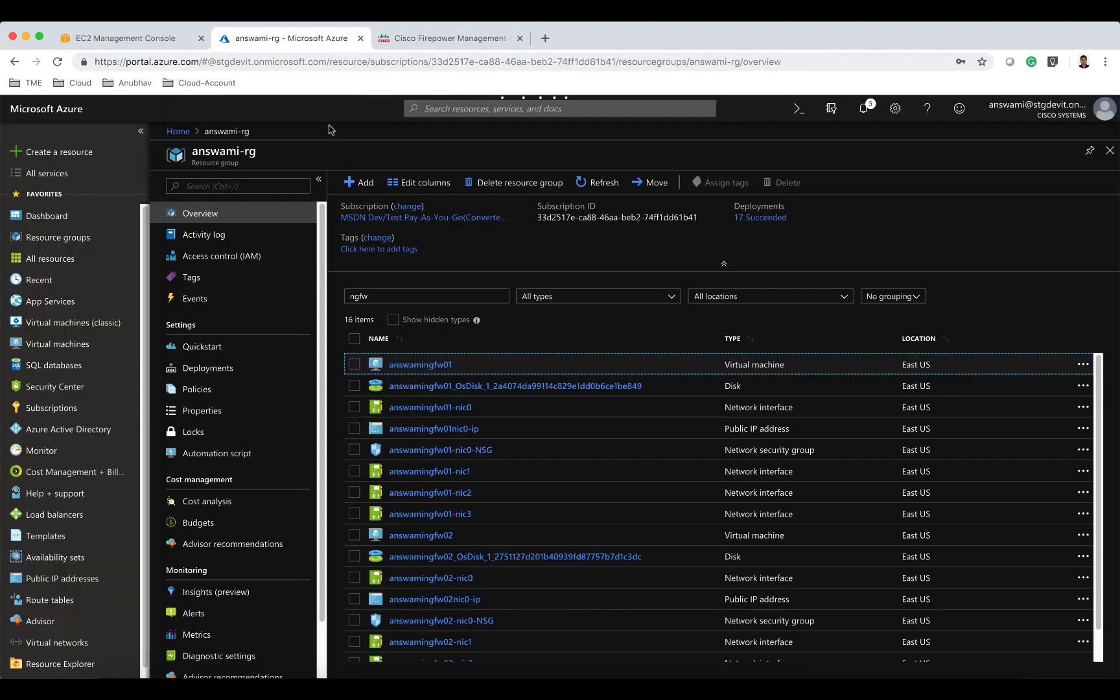
{"action": "left_click_drag", "start_coordinate": [398, 296], "coordinate": [338, 296]}
{"action": "type", "text": "w"}
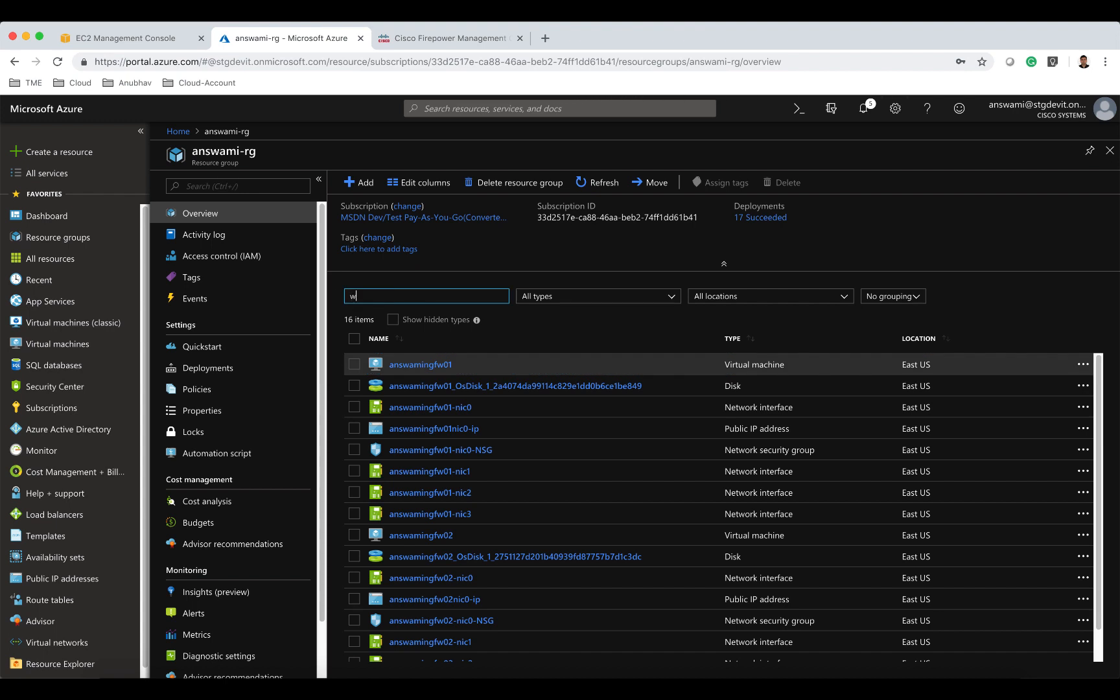
{"action": "type", "text": "s"}
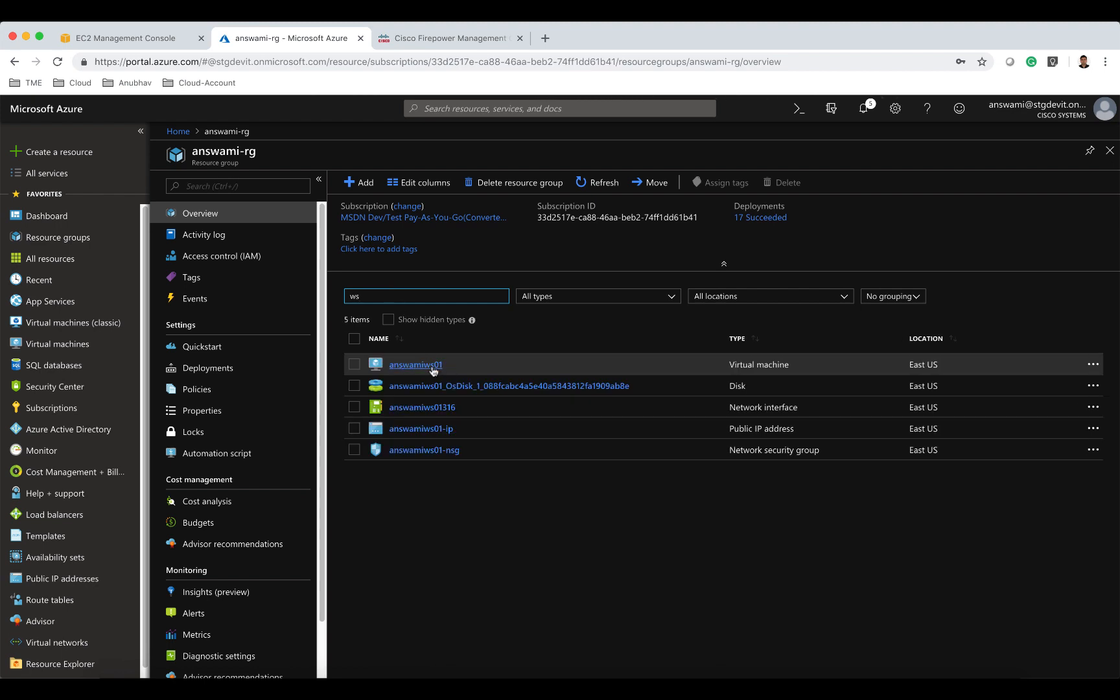
{"action": "left_click", "coordinate": [415, 365]}
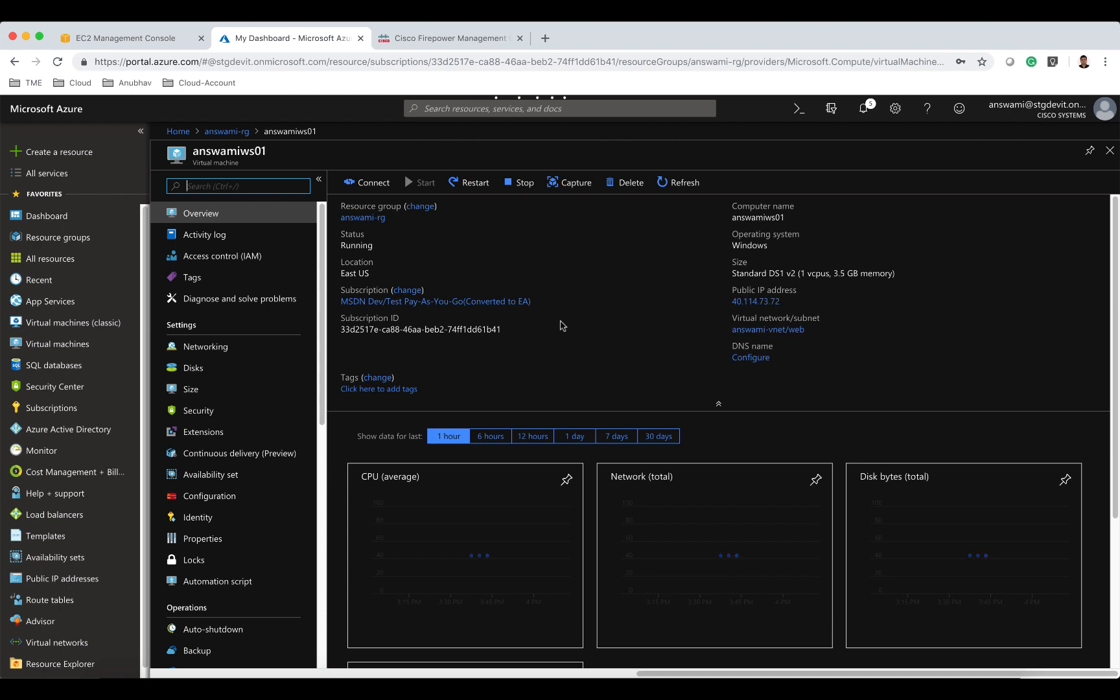
{"action": "left_click", "coordinate": [246, 349]}
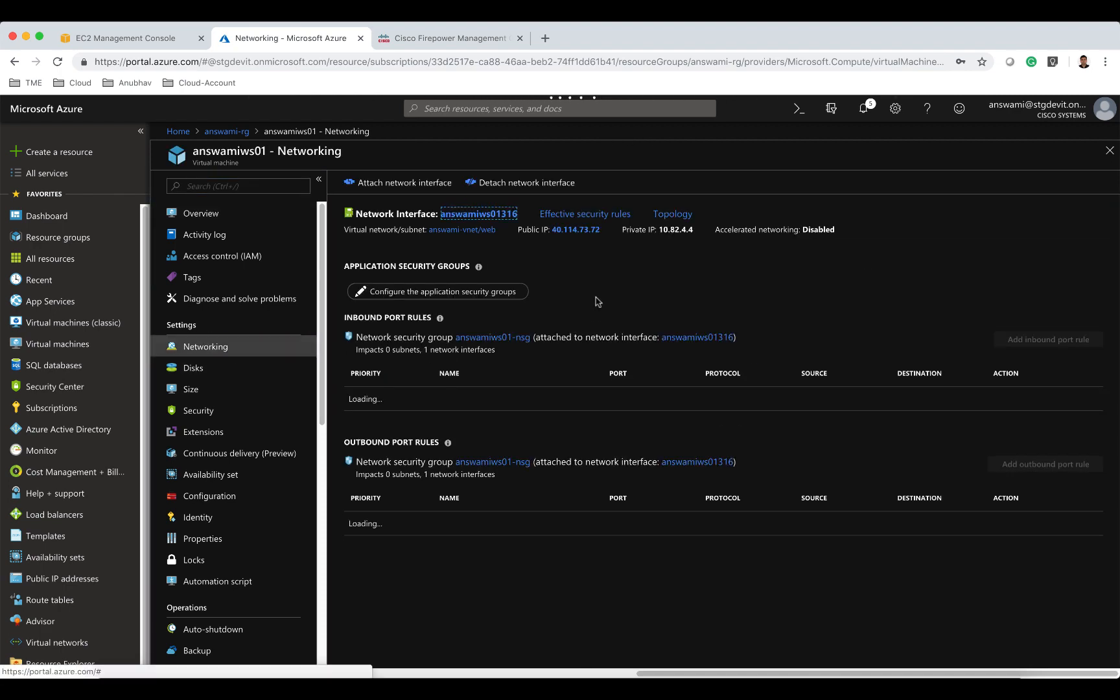
{"action": "left_click_drag", "start_coordinate": [697, 233], "coordinate": [657, 231]}
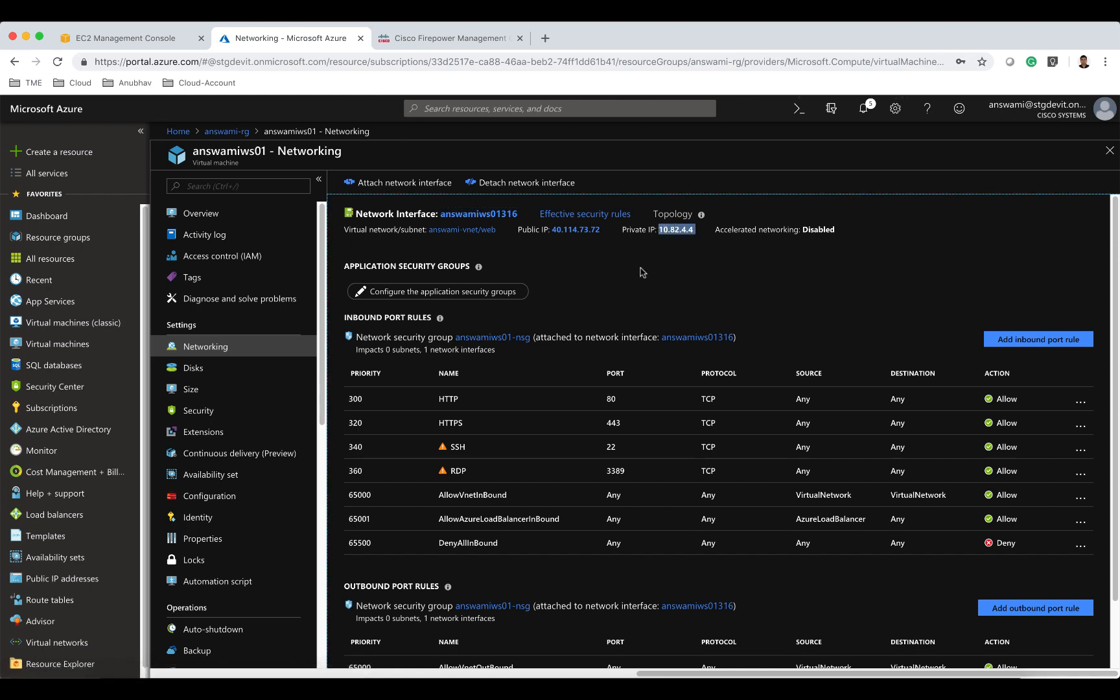
{"action": "left_click", "coordinate": [449, 38]}
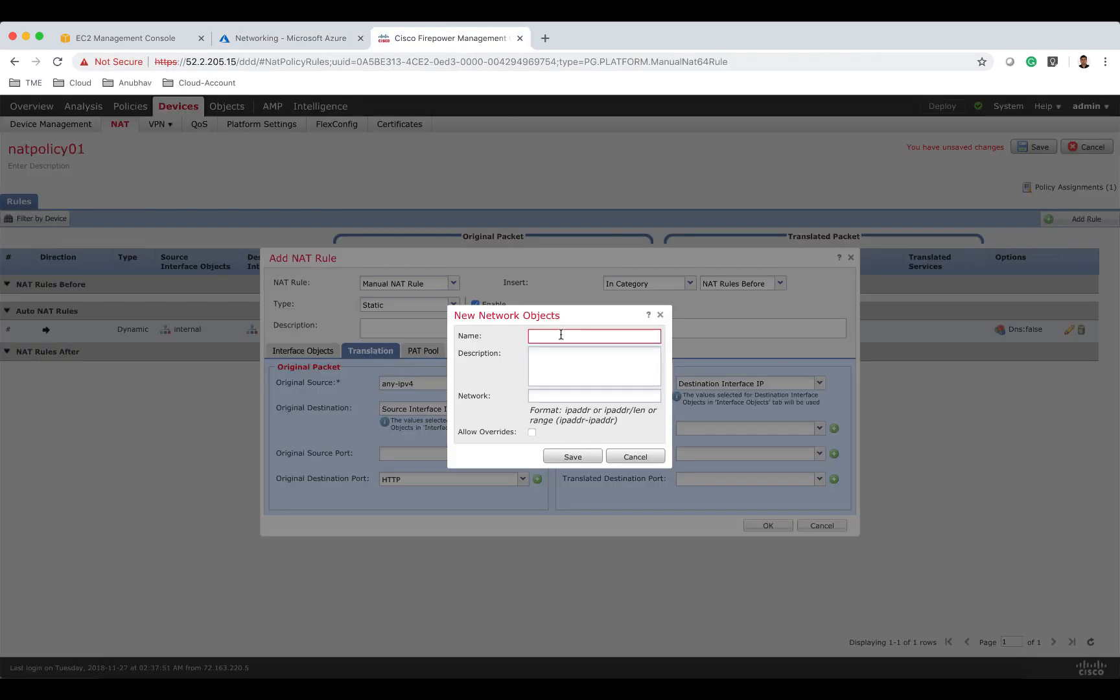
{"action": "left_click", "coordinate": [561, 335]}
{"action": "type", "text": "10."}
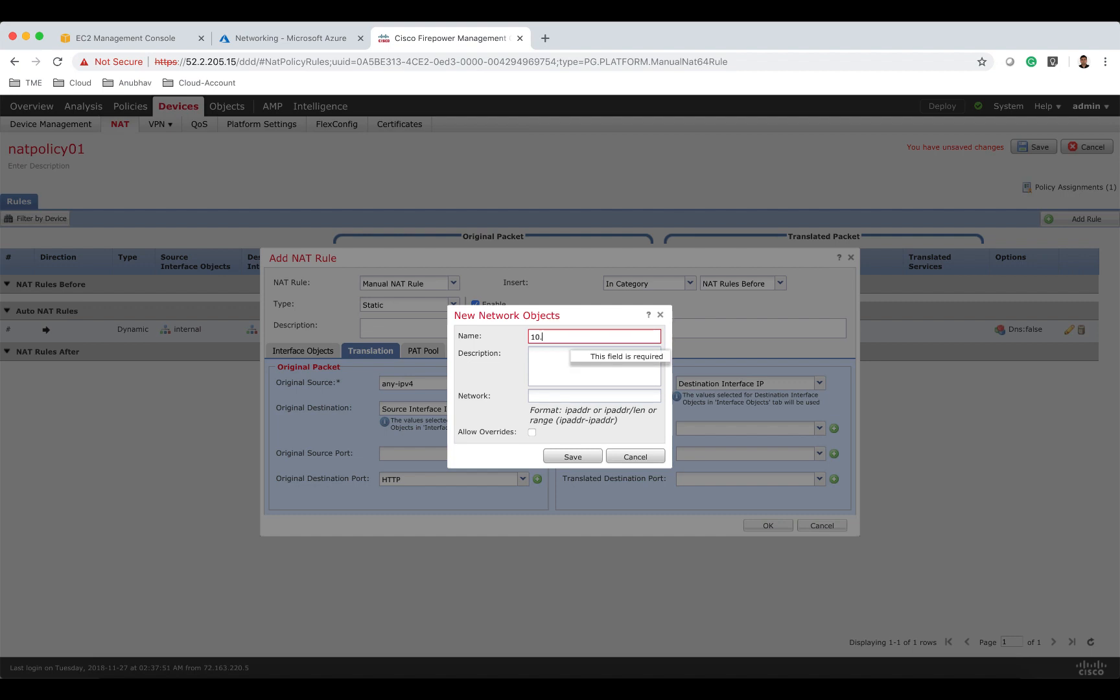
{"action": "key", "text": "BackSpace"}
{"action": "key", "text": "BackSpace"}
{"action": "key", "text": "BackSpace"}
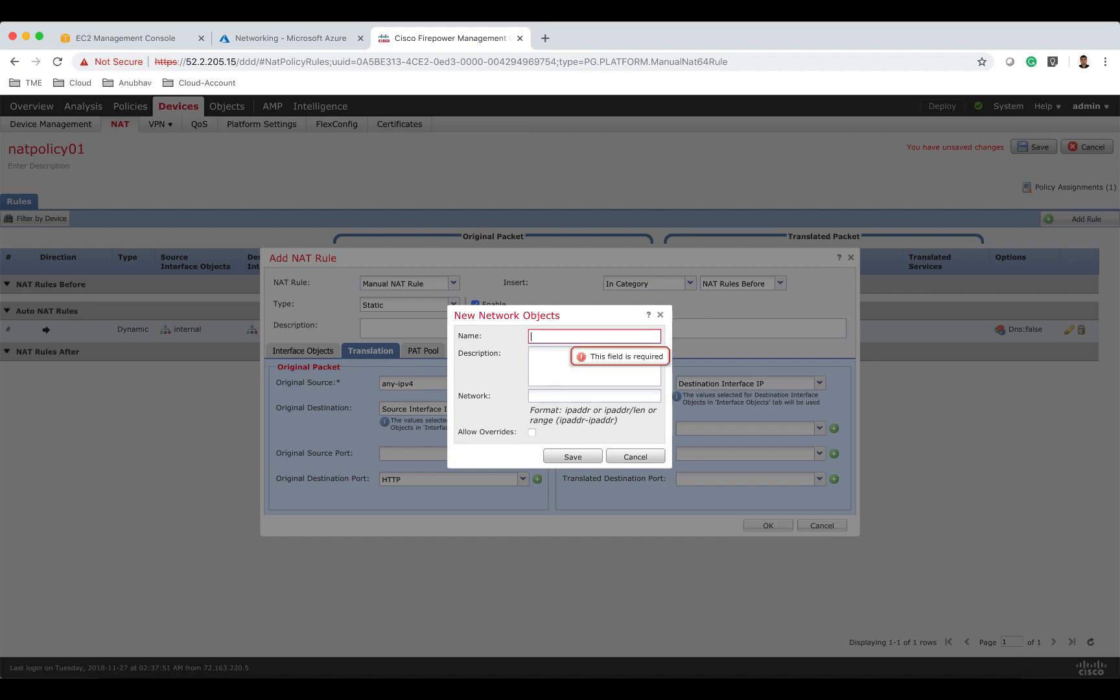
Create a network object named answamiws01 with network 10.82.4.4 for the translated destination.
{"action": "type", "text": "answ"}
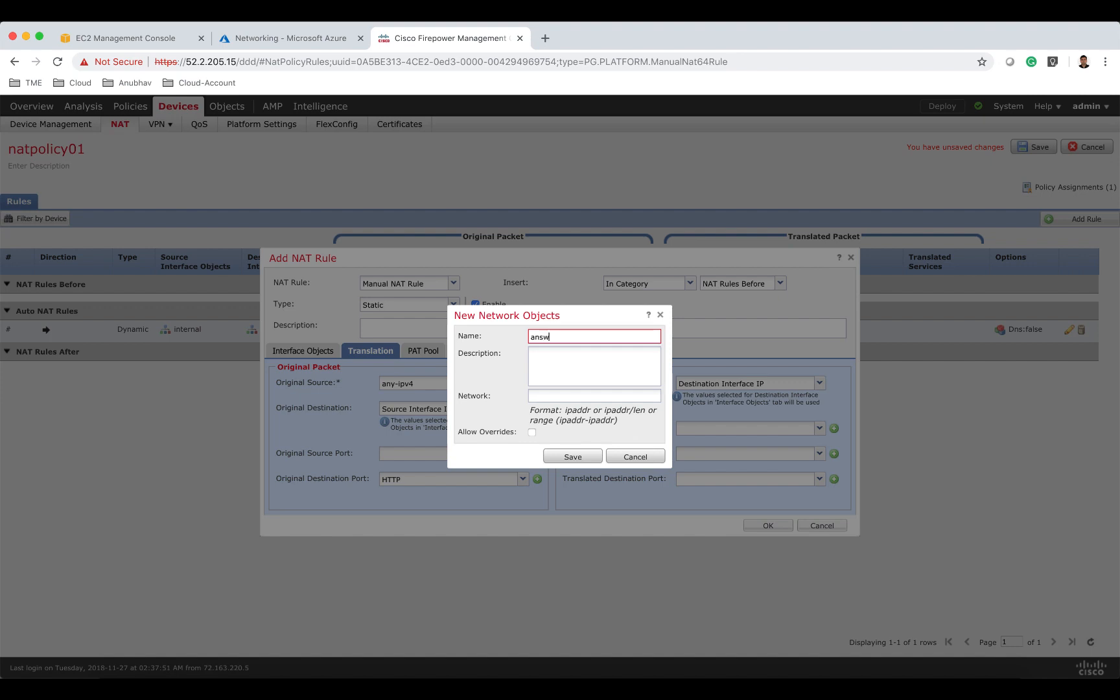
{"action": "type", "text": "amiws01"}
{"action": "left_click", "coordinate": [566, 397]}
{"action": "type", "text": "10"}
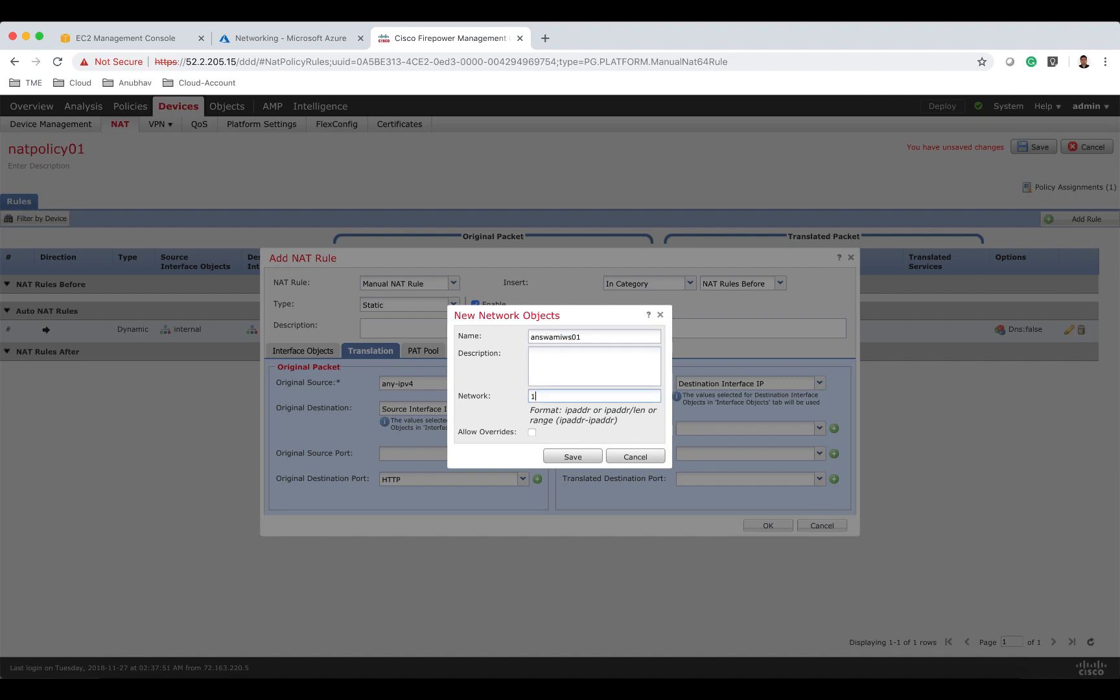
{"action": "type", "text": ".82.4.4"}
{"action": "left_click", "coordinate": [582, 458]}
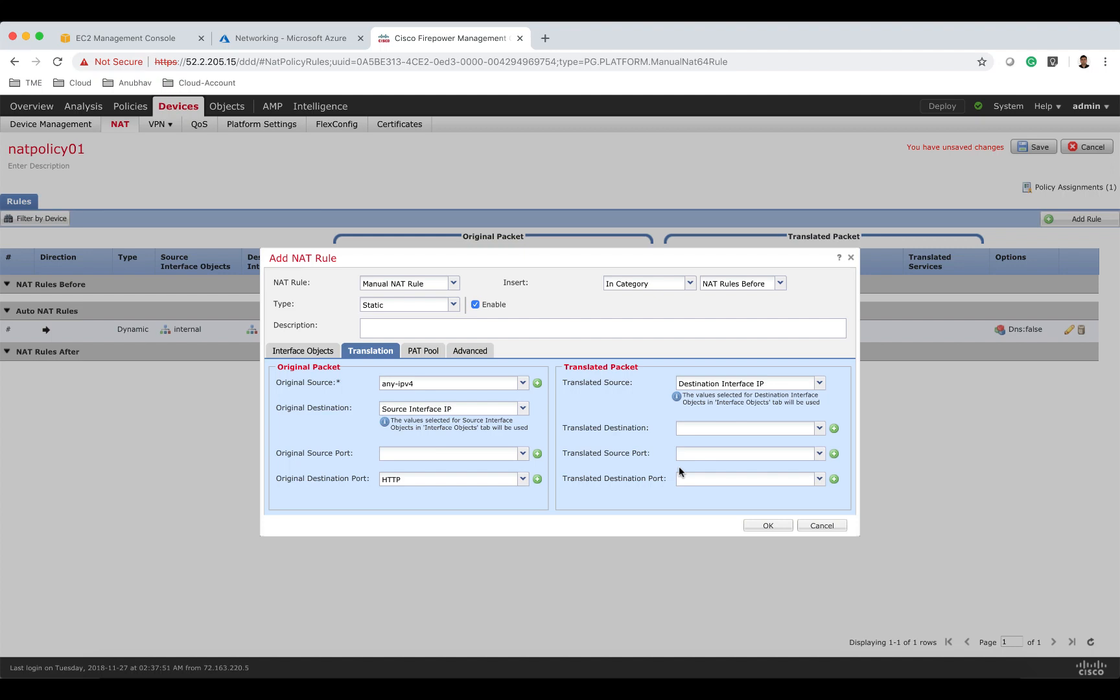
Set the translated destination port to HTTP and try to save the rule.
{"action": "left_click", "coordinate": [699, 479]}
{"action": "type", "text": "80"}
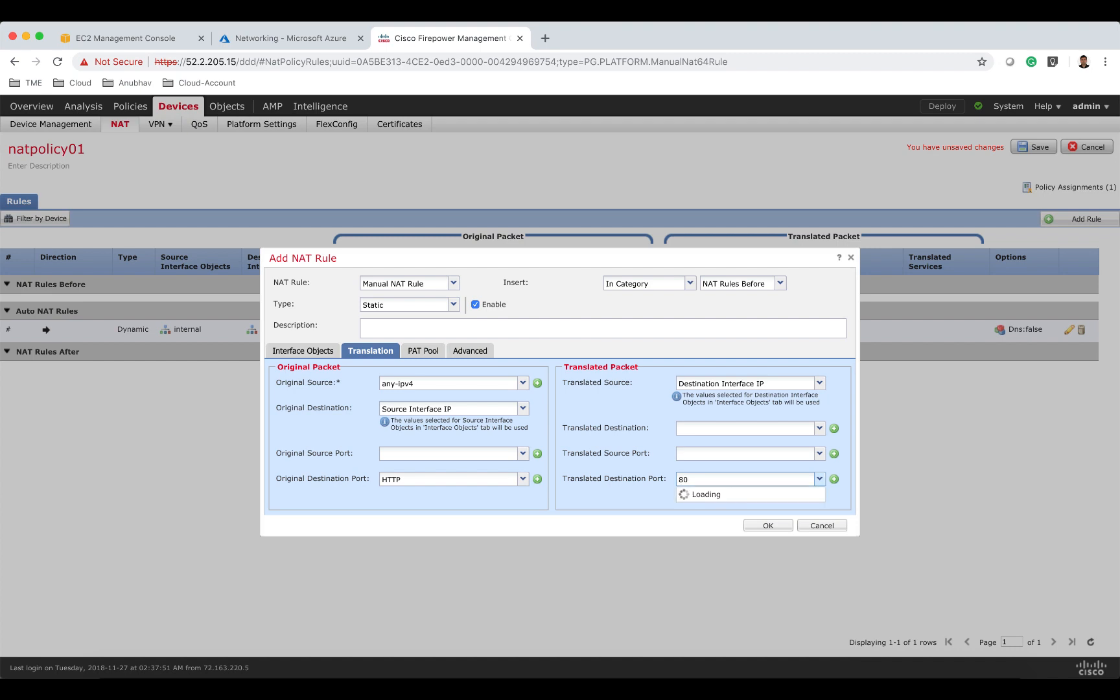
{"action": "left_click", "coordinate": [701, 494]}
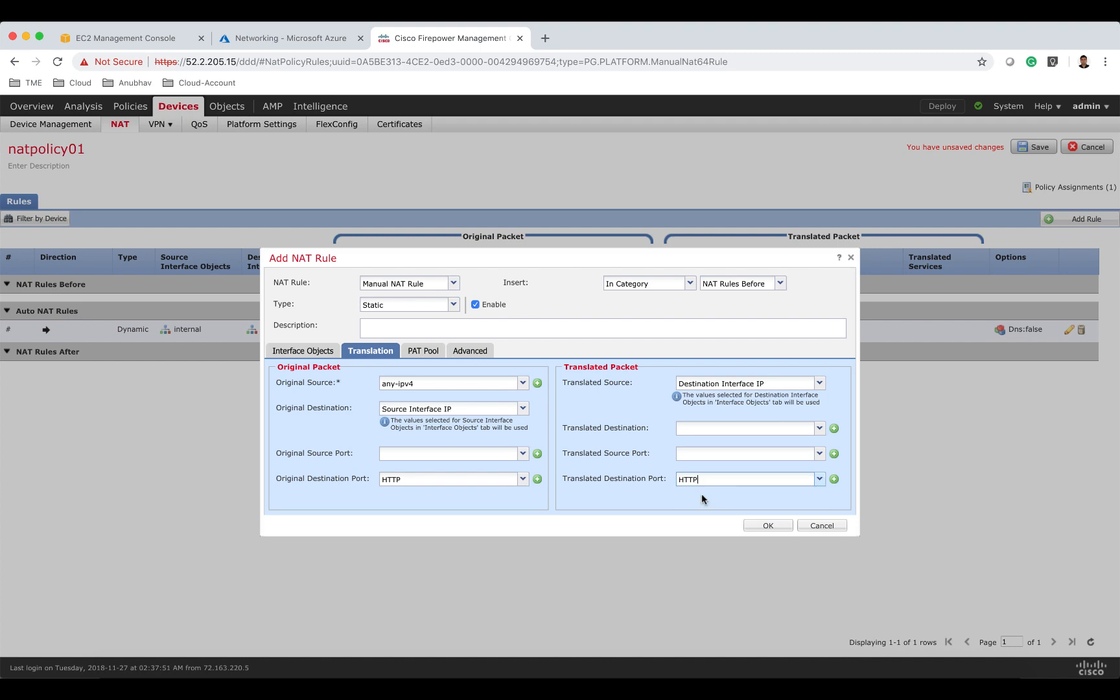
{"action": "left_click", "coordinate": [758, 527]}
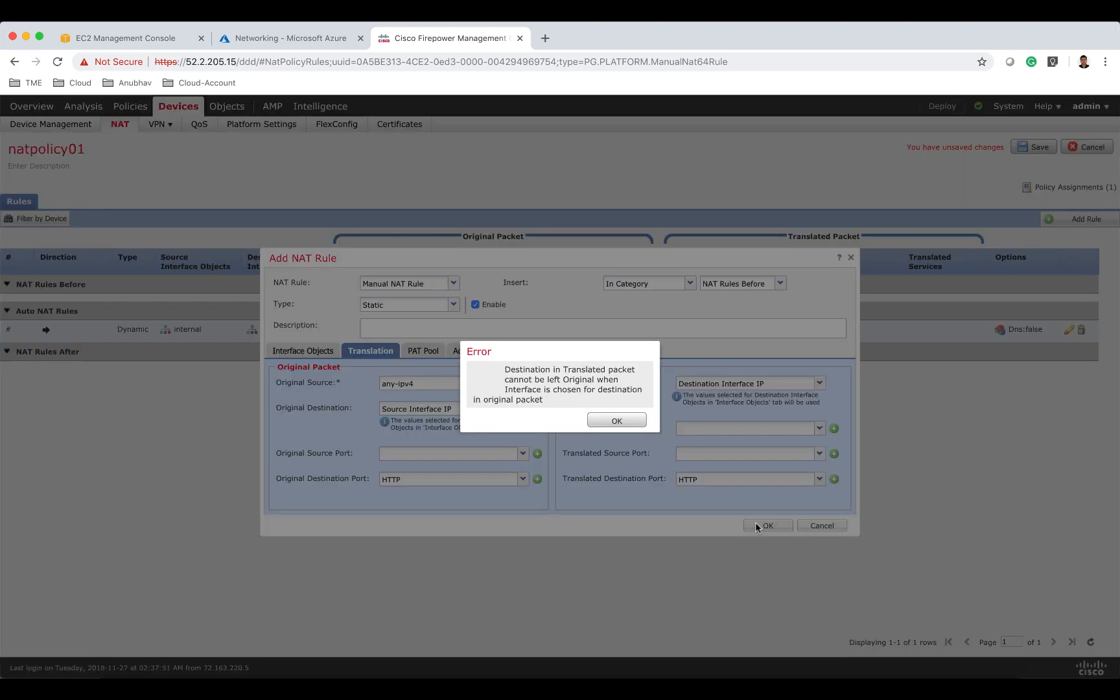
{"action": "left_click", "coordinate": [620, 420]}
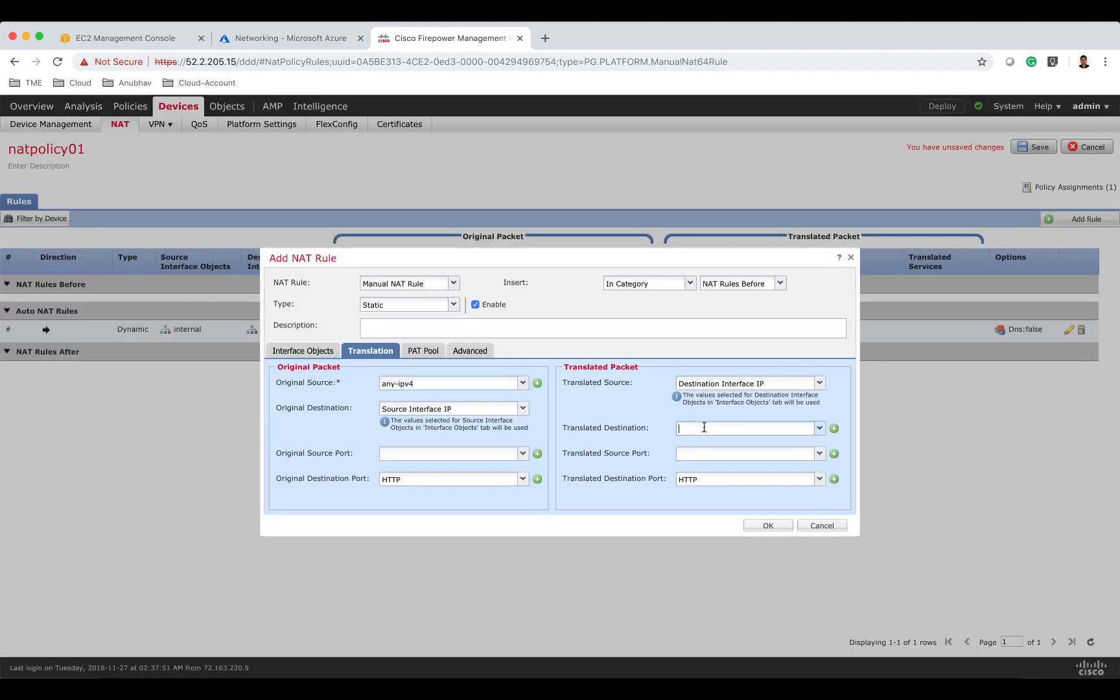
Set the translated destination to answamiws01 and save the NAT rule.
{"action": "left_click", "coordinate": [818, 429]}
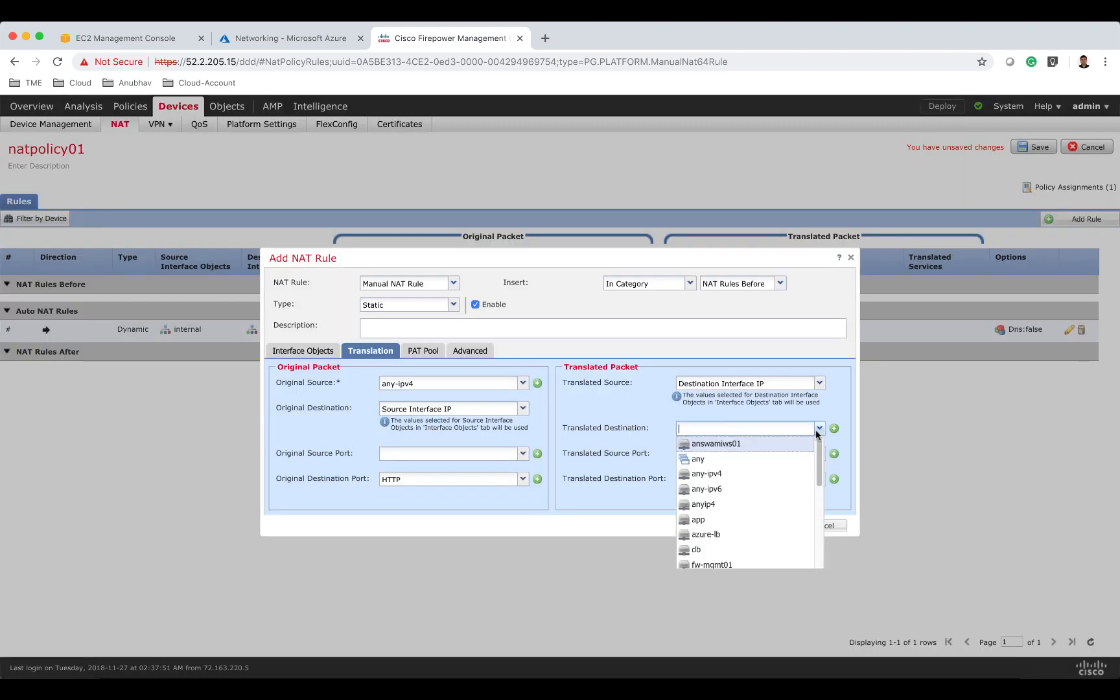
{"action": "left_click", "coordinate": [793, 446]}
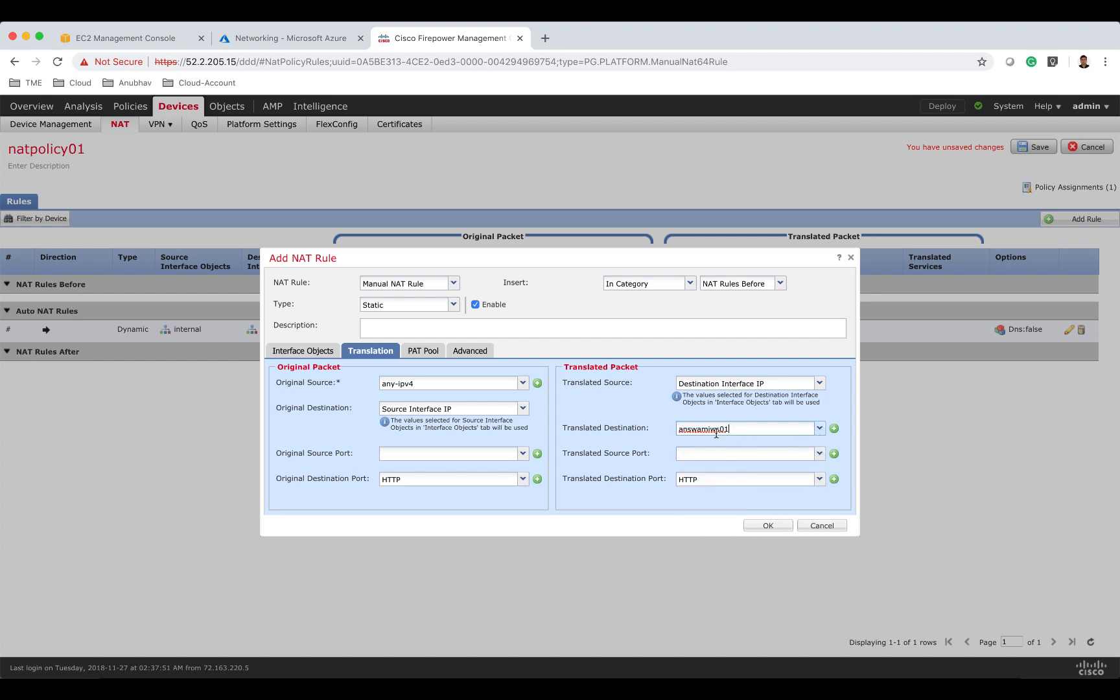
{"action": "left_click", "coordinate": [781, 524]}
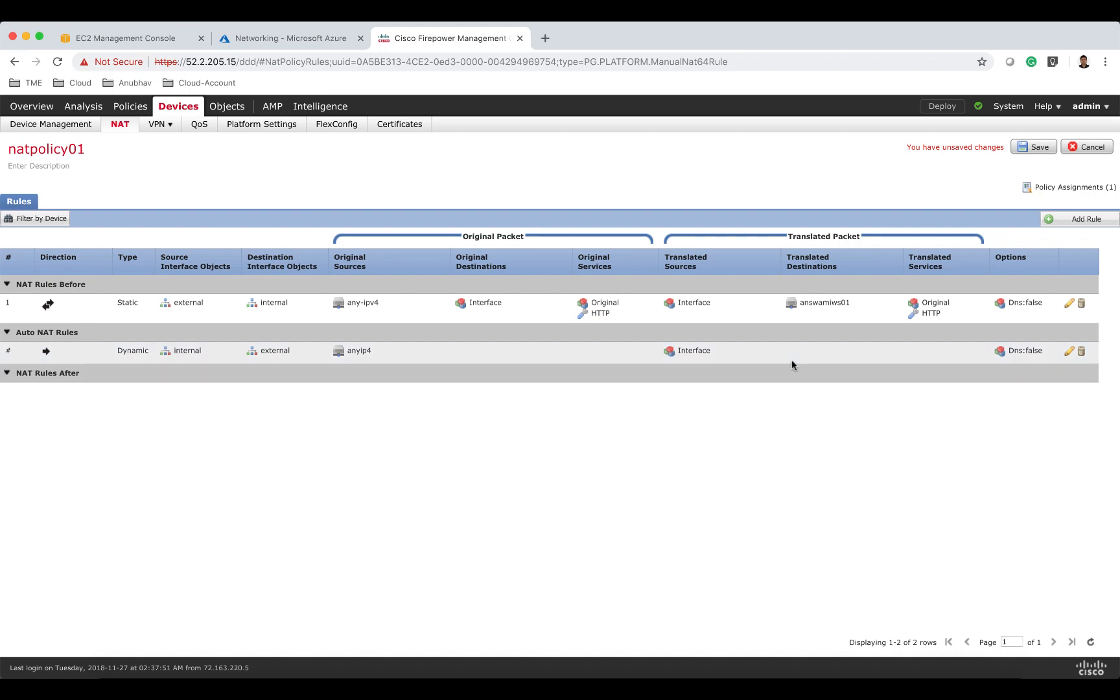
Add another Manual static NAT rule with internal as source interface and external as destination interface.
{"action": "left_click", "coordinate": [1059, 220]}
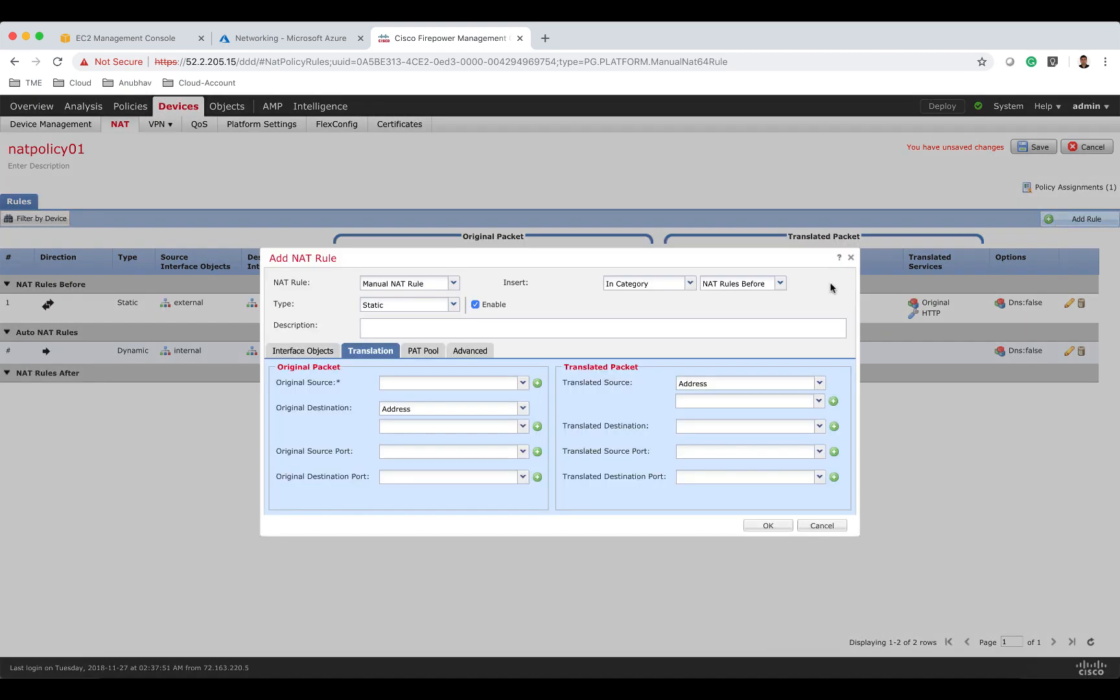
{"action": "left_click", "coordinate": [333, 353]}
{"action": "left_click", "coordinate": [345, 417]}
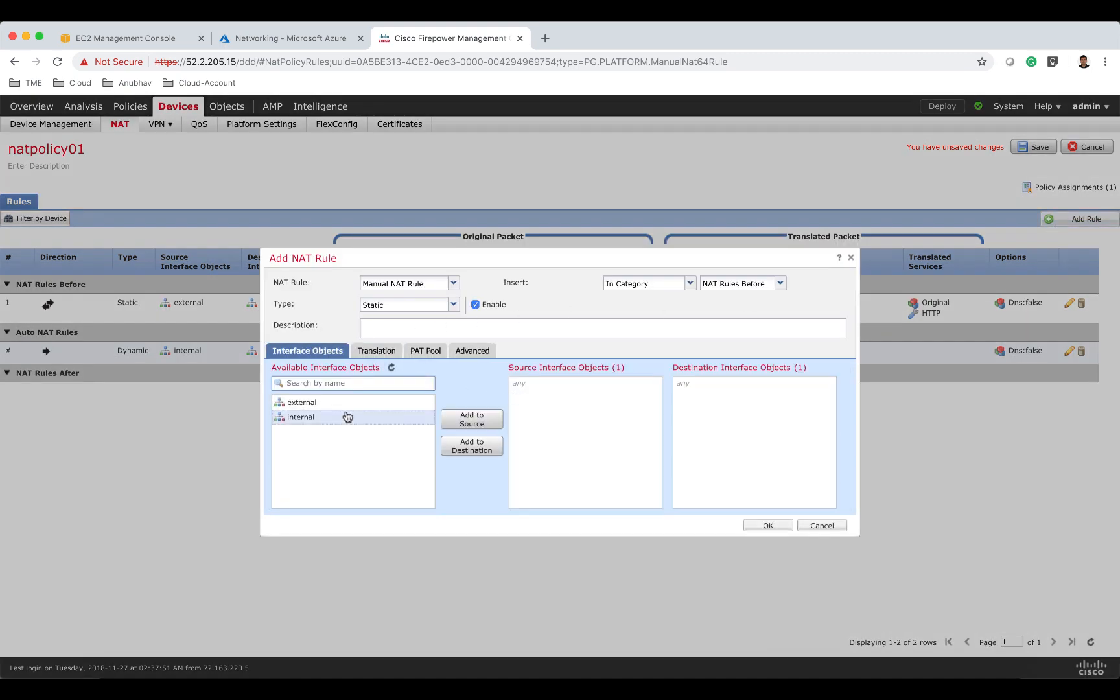
{"action": "left_click", "coordinate": [459, 418]}
{"action": "left_click", "coordinate": [383, 404]}
{"action": "left_click", "coordinate": [487, 454]}
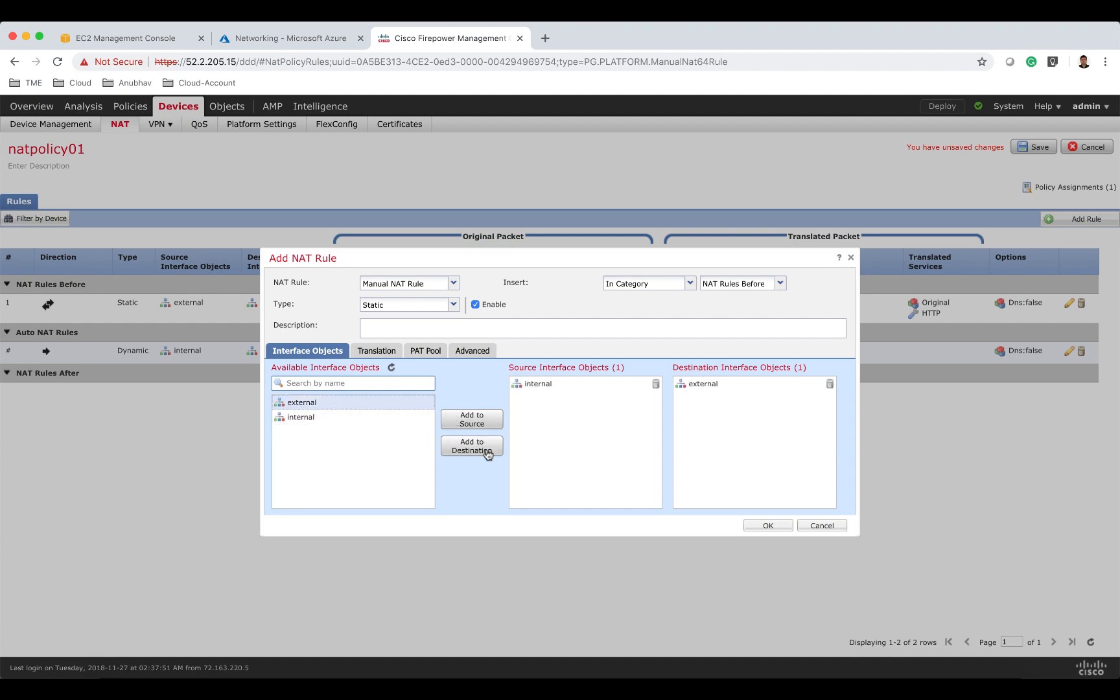
{"action": "left_click", "coordinate": [382, 352]}
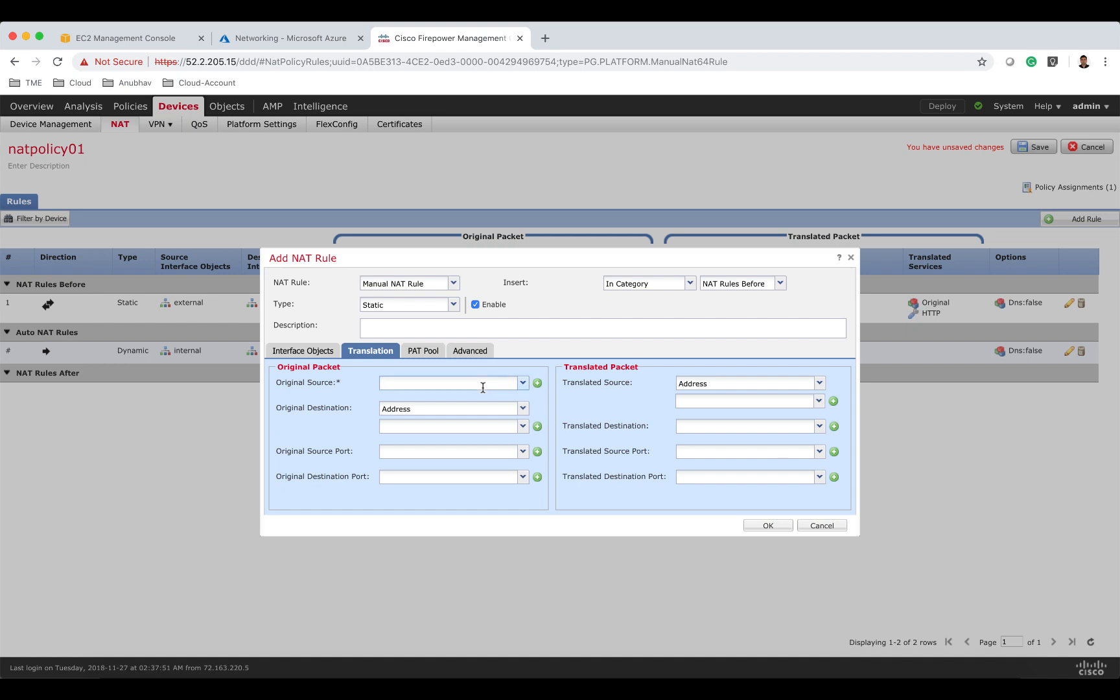
Set the rule's original source to azure-lb and original destination to Source Interface IP.
{"action": "type", "text": "az"}
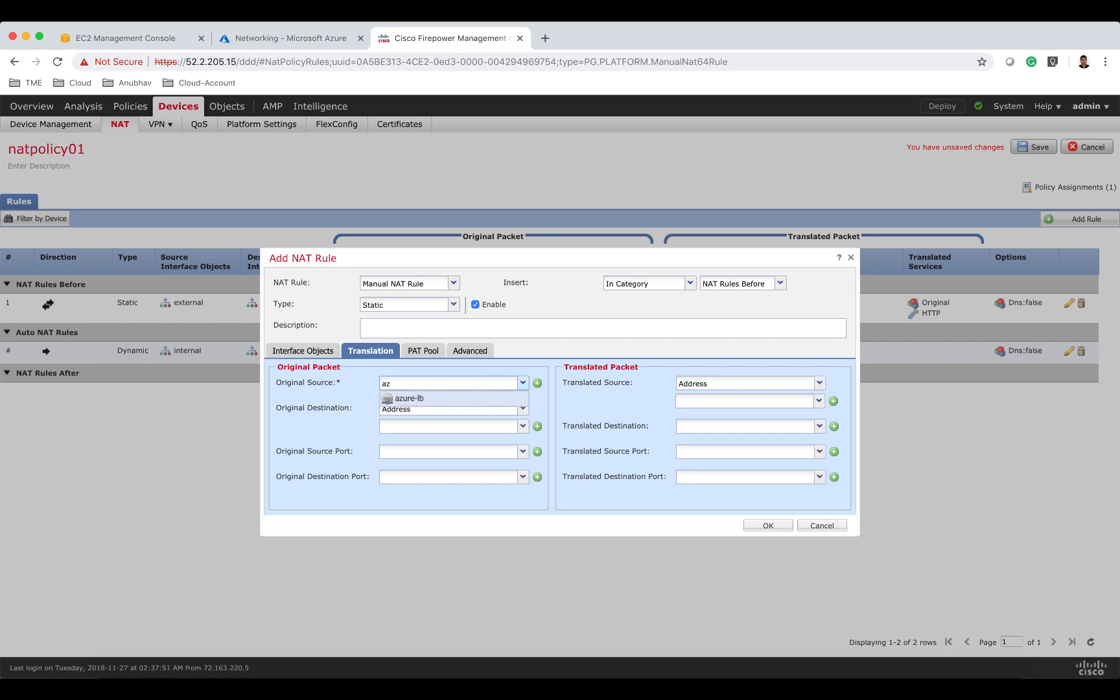
{"action": "left_click", "coordinate": [491, 400]}
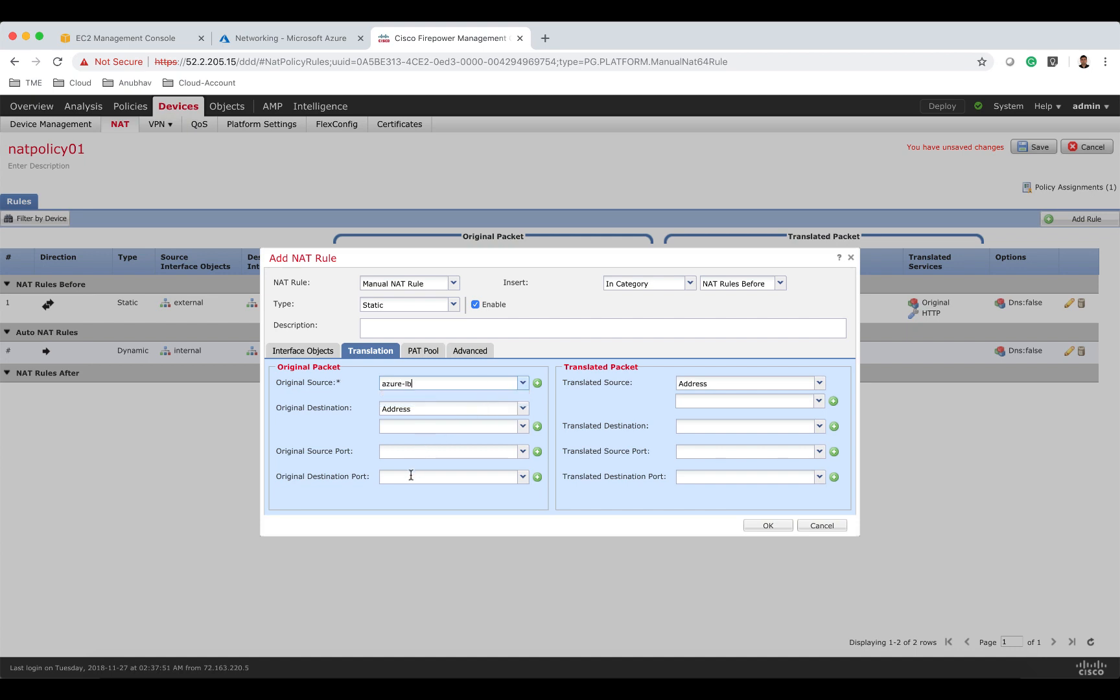
{"action": "left_click", "coordinate": [424, 409]}
{"action": "left_click", "coordinate": [423, 422]}
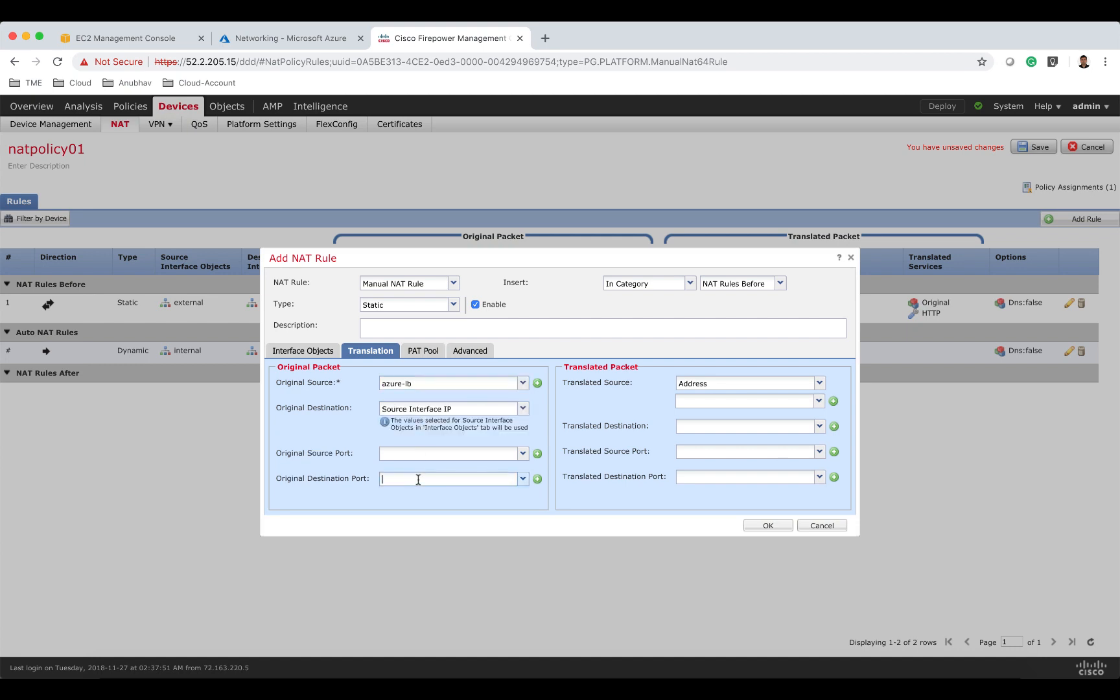
Set the original destination port to SSH and the translated source to Destination Interface IP.
{"action": "type", "text": "22"}
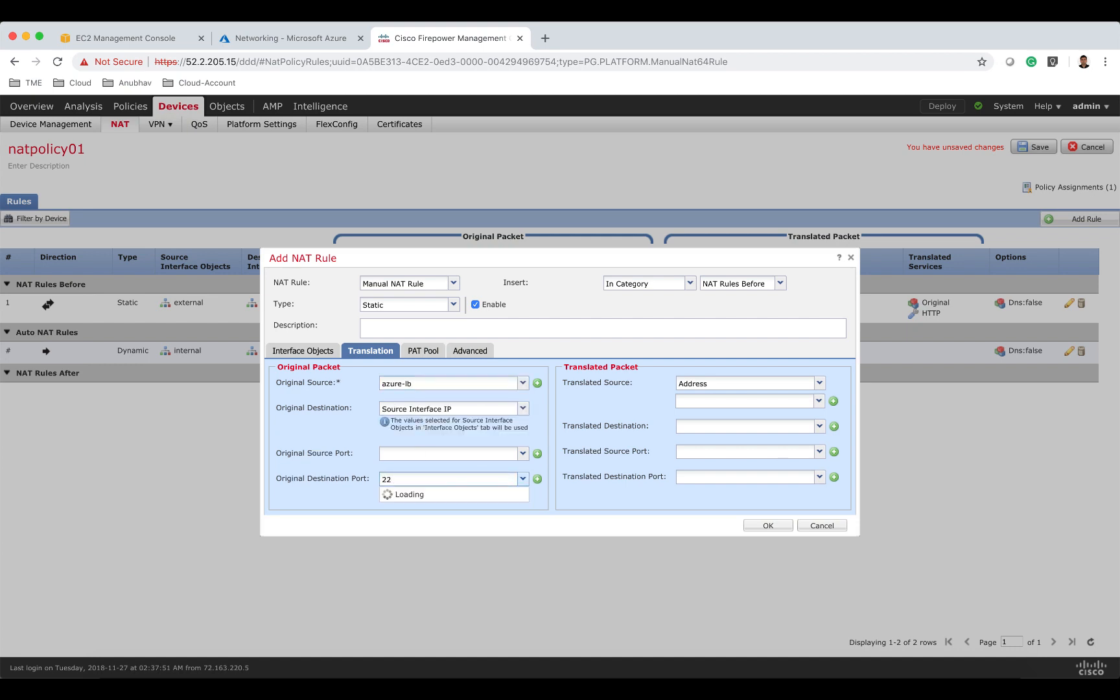
{"action": "left_click", "coordinate": [415, 494]}
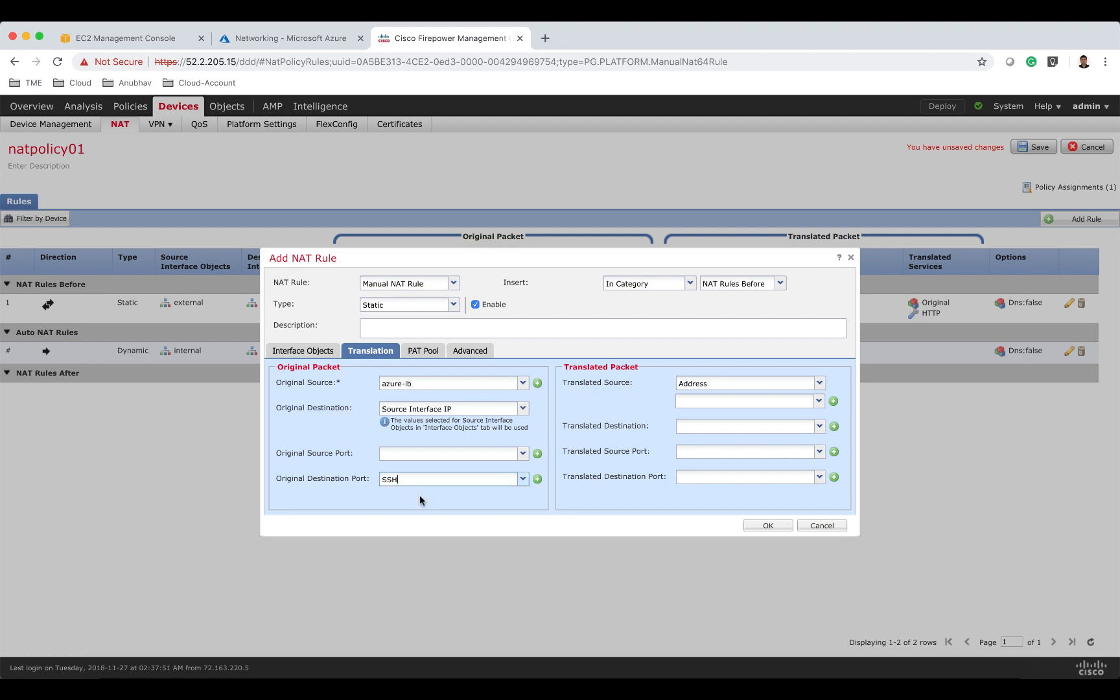
{"action": "left_click", "coordinate": [729, 387]}
{"action": "left_click", "coordinate": [730, 396]}
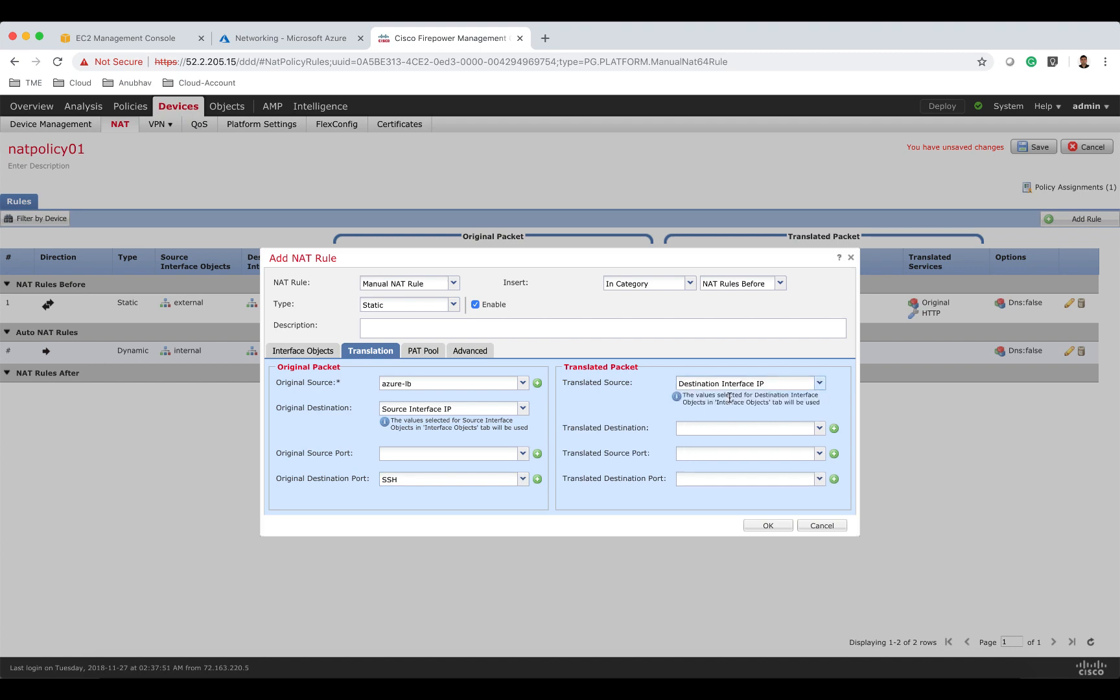
Set the translated destination to fw-mgmt01 and translated destination port to SSH, and save the rule.
{"action": "left_click", "coordinate": [722, 433]}
{"action": "type", "text": "fw"}
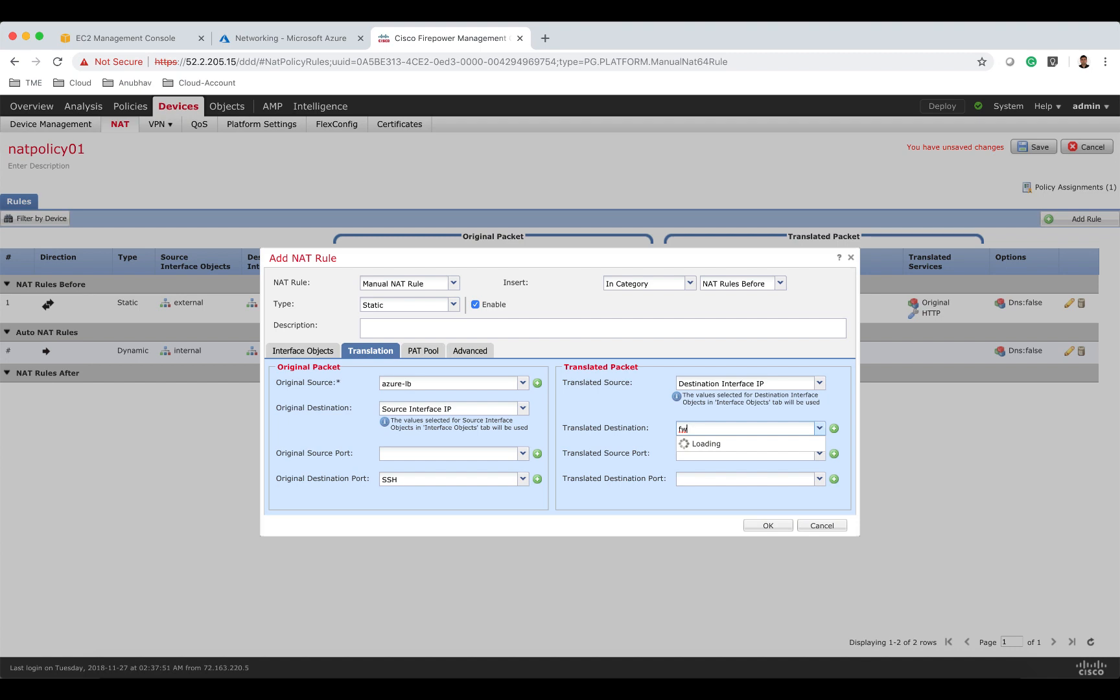
{"action": "left_click", "coordinate": [736, 446]}
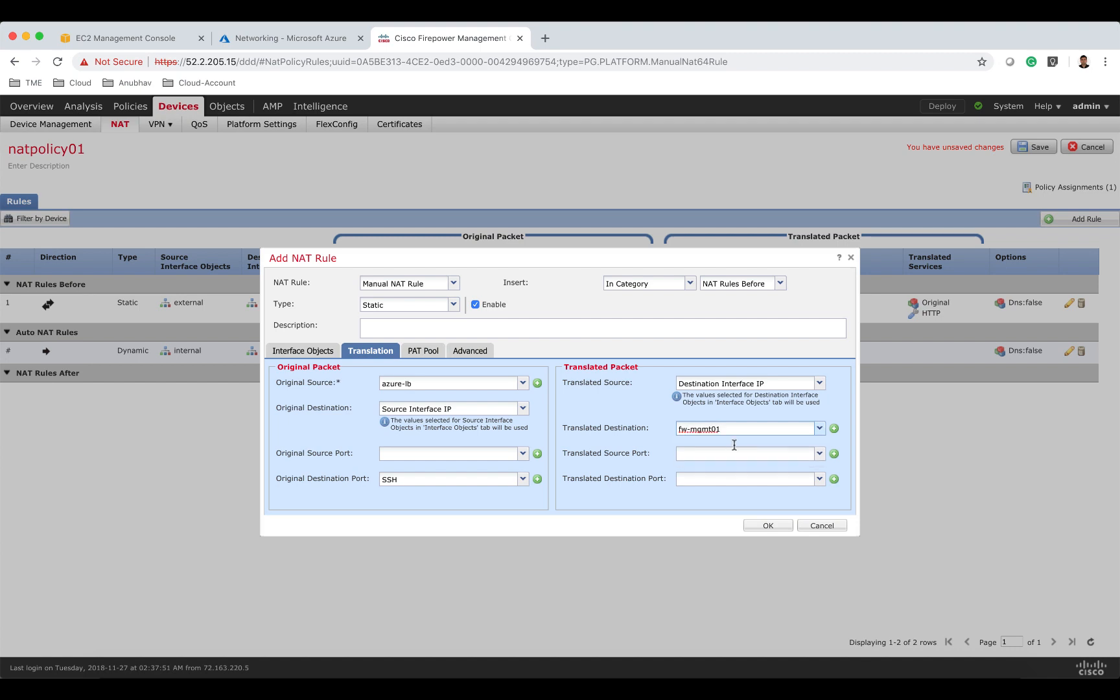
{"action": "left_click", "coordinate": [703, 478]}
{"action": "type", "text": "22"}
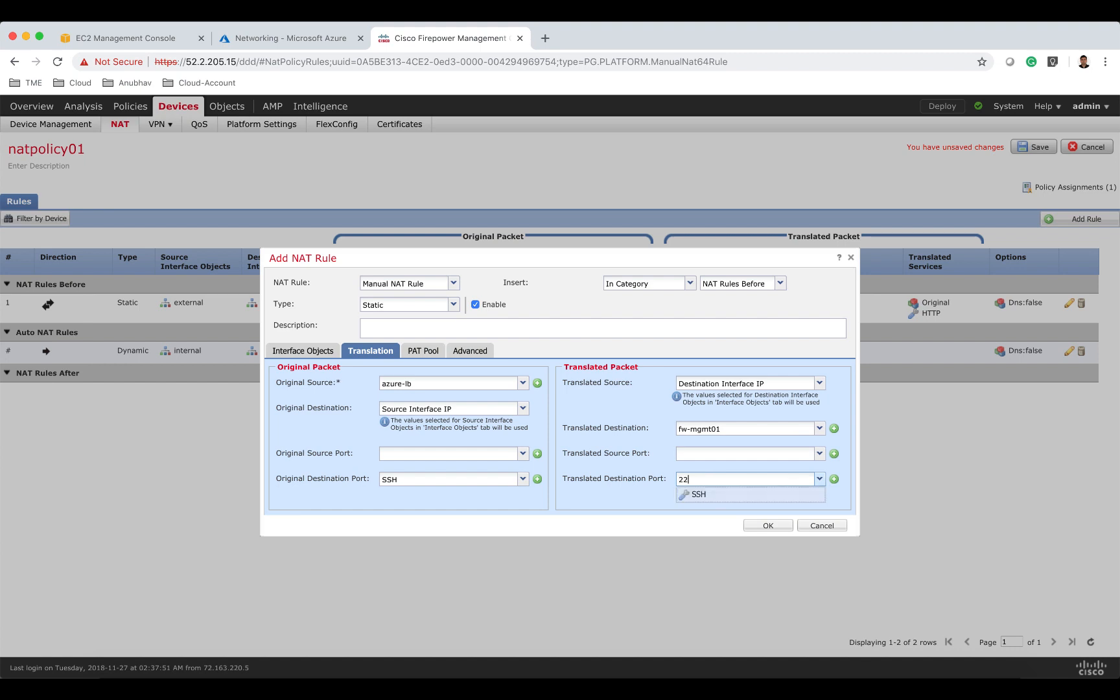
{"action": "left_click", "coordinate": [716, 494]}
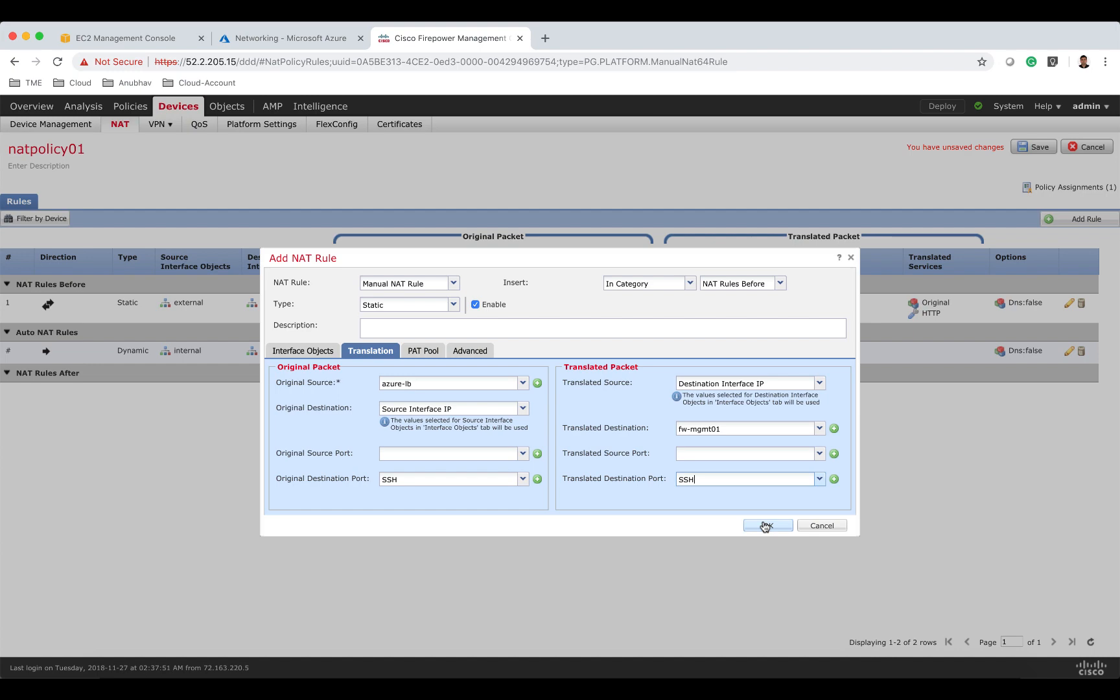
{"action": "left_click", "coordinate": [766, 525]}
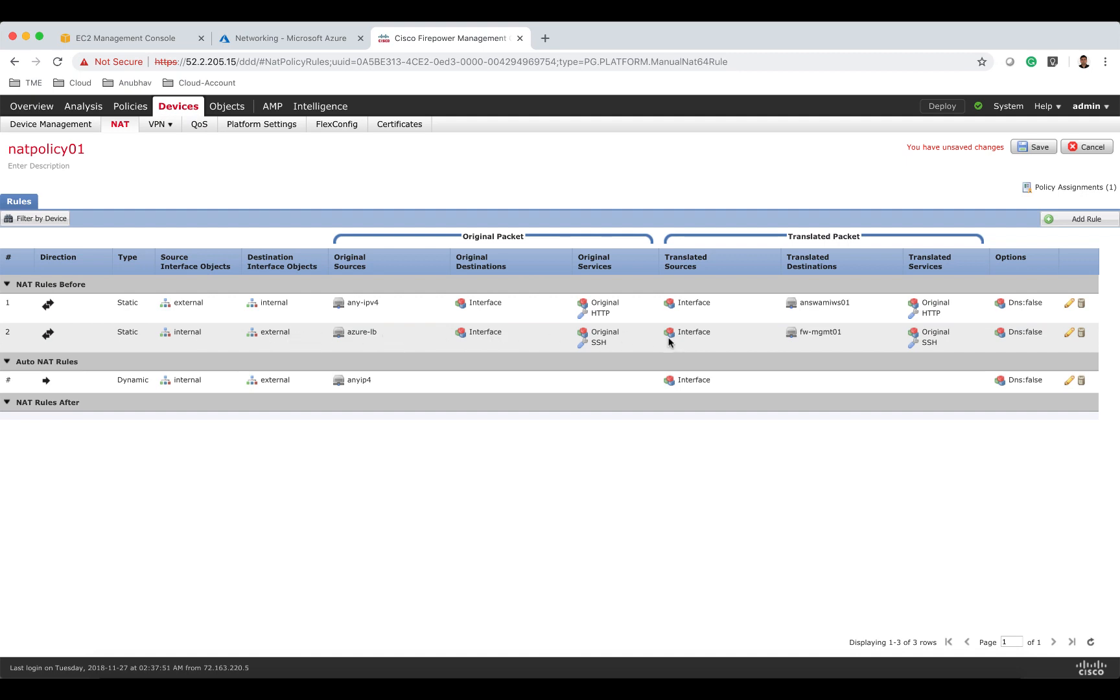
Add a third Manual static NAT rule with external as source interface and internal as destination interface.
{"action": "left_click", "coordinate": [1089, 221]}
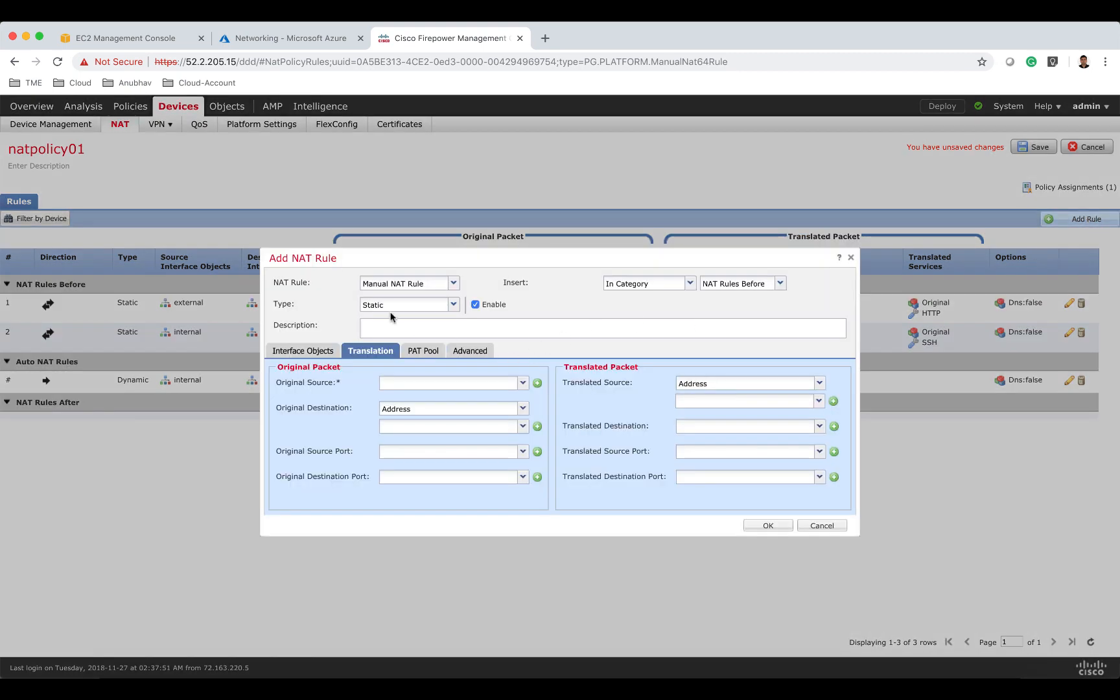
{"action": "left_click", "coordinate": [321, 350]}
{"action": "left_click", "coordinate": [350, 417]}
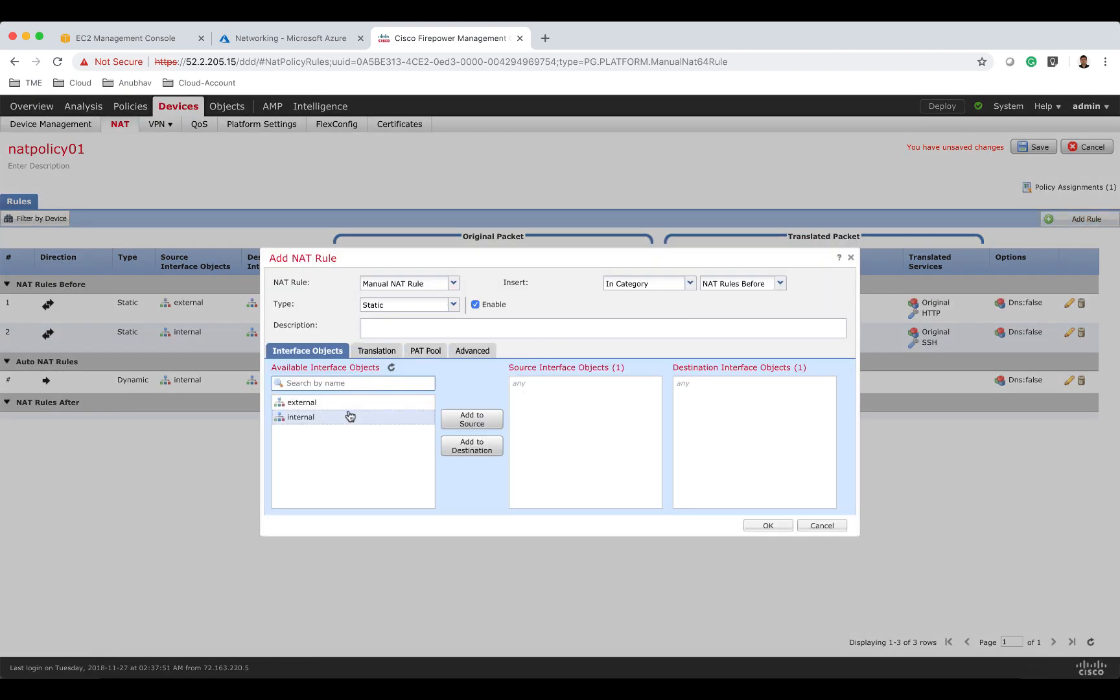
{"action": "left_click", "coordinate": [350, 403]}
{"action": "left_click", "coordinate": [471, 424]}
{"action": "left_click", "coordinate": [371, 419]}
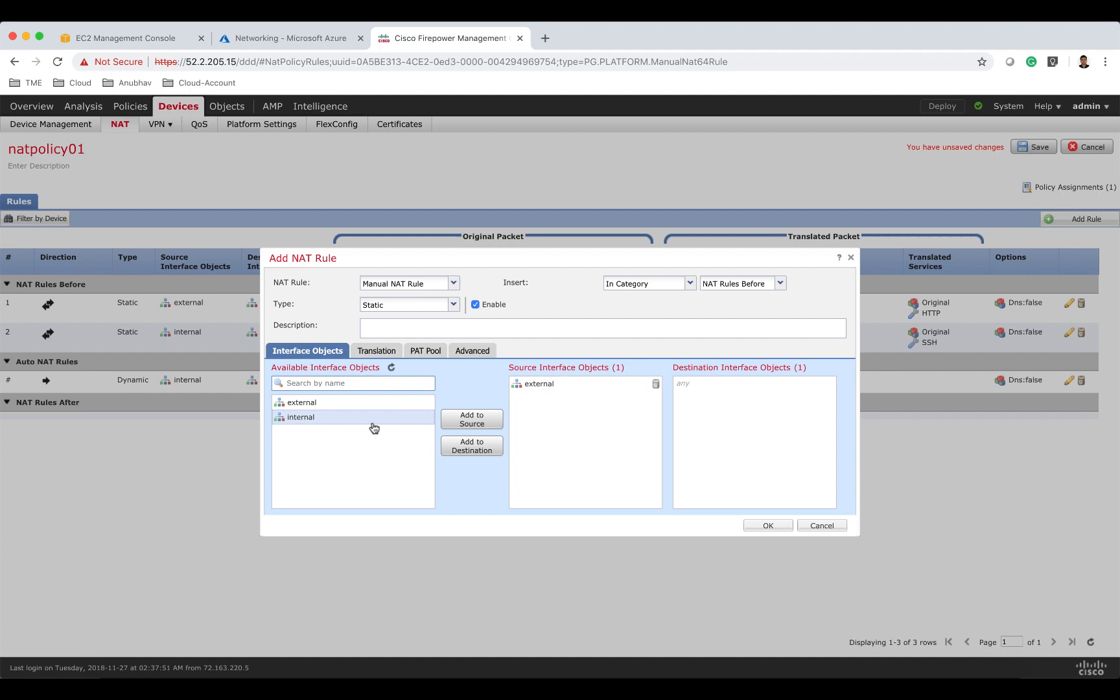
{"action": "left_click", "coordinate": [469, 449]}
{"action": "left_click", "coordinate": [367, 351]}
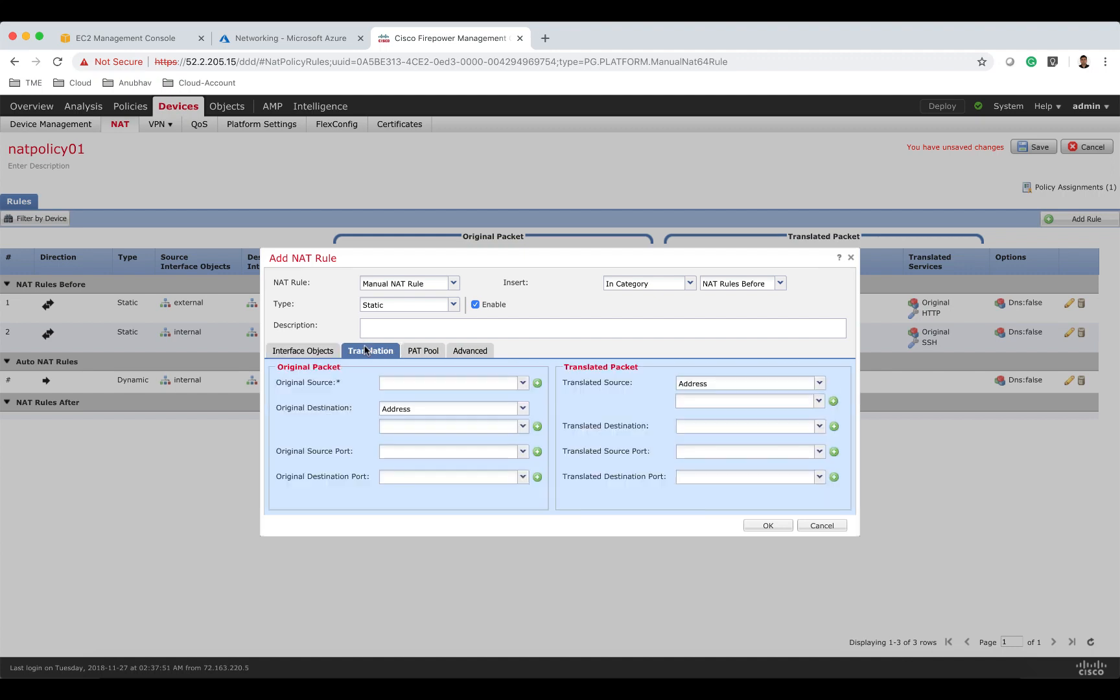
Set the new rule's original source to azure-lb and original destination to Source Interface IP.
{"action": "left_click", "coordinate": [405, 383]}
{"action": "type", "text": "azure"}
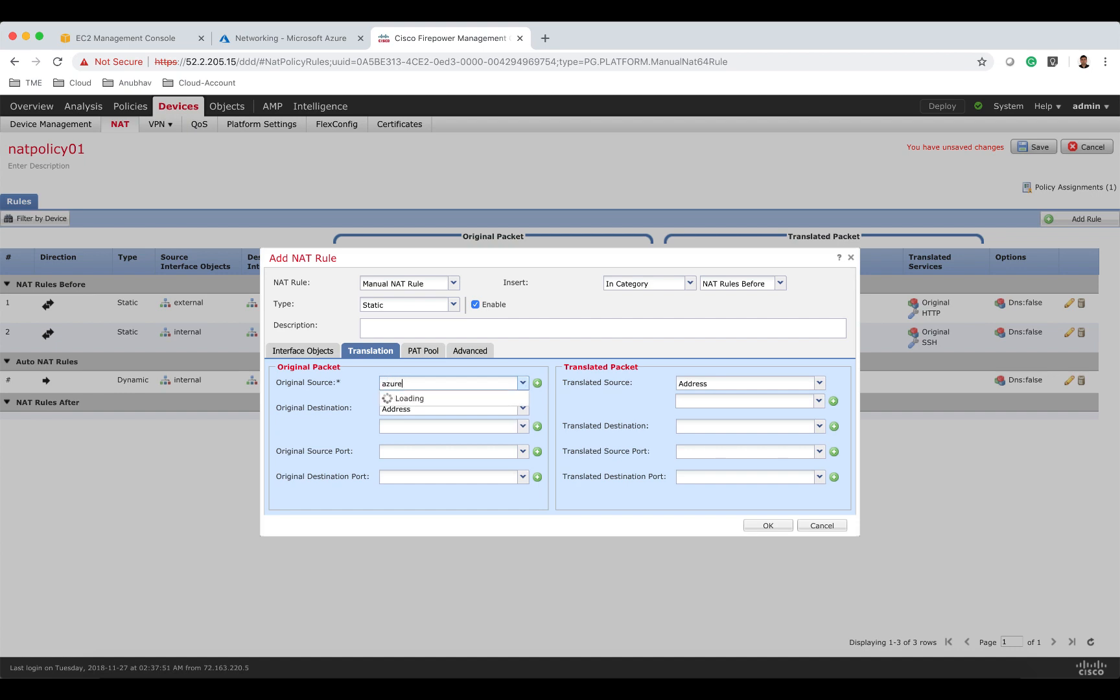
{"action": "left_click", "coordinate": [406, 398]}
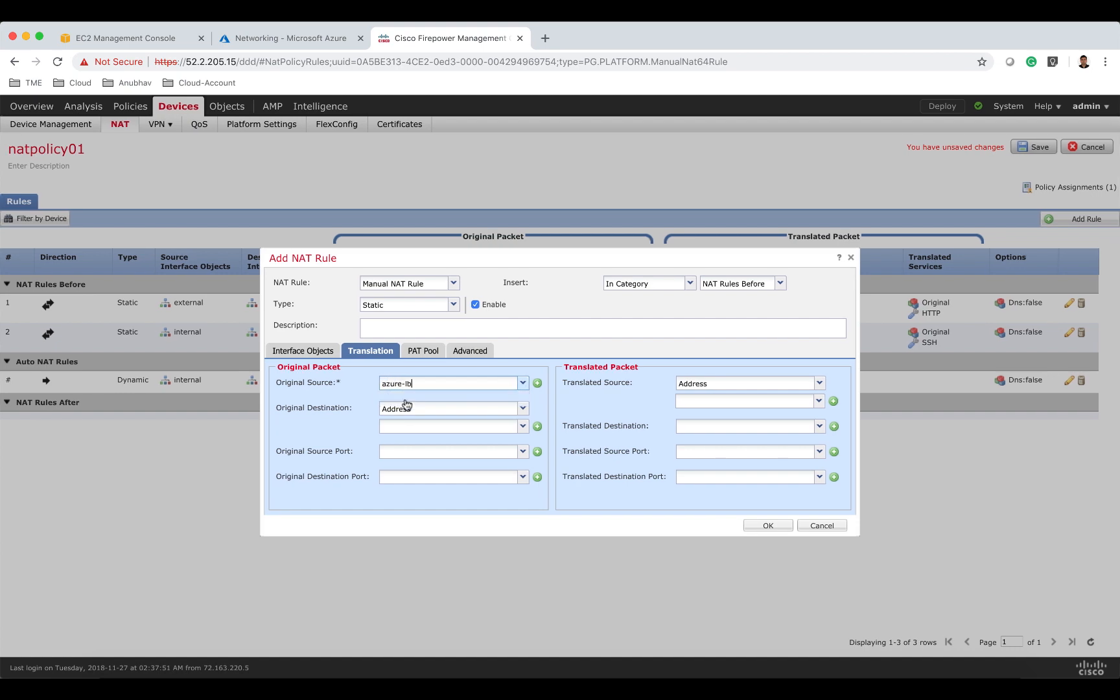
{"action": "left_click", "coordinate": [407, 408]}
{"action": "left_click", "coordinate": [410, 425]}
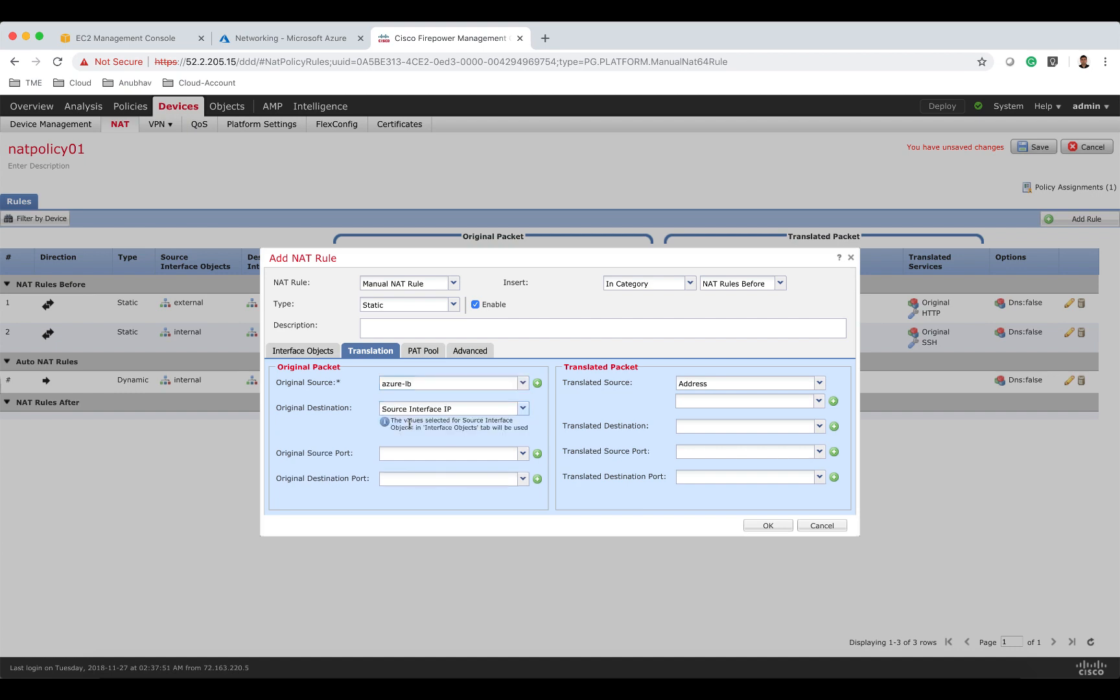
Set the original destination port to SSH and the translated source to Destination Interface IP.
{"action": "left_click", "coordinate": [434, 479]}
{"action": "type", "text": "22"}
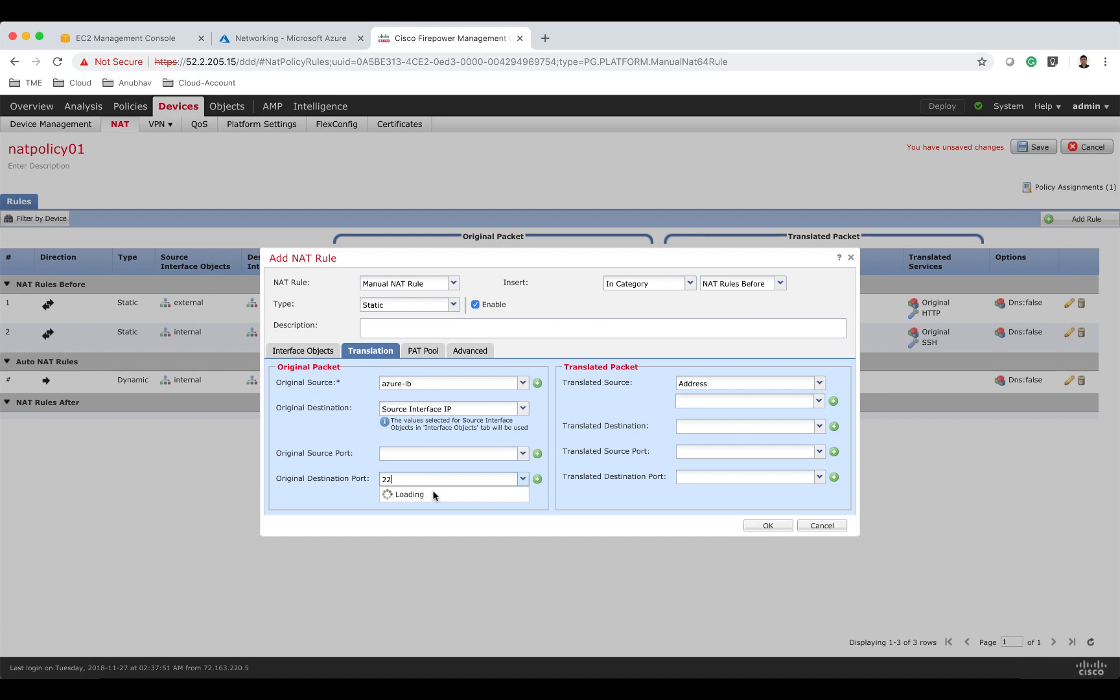
{"action": "left_click", "coordinate": [434, 495]}
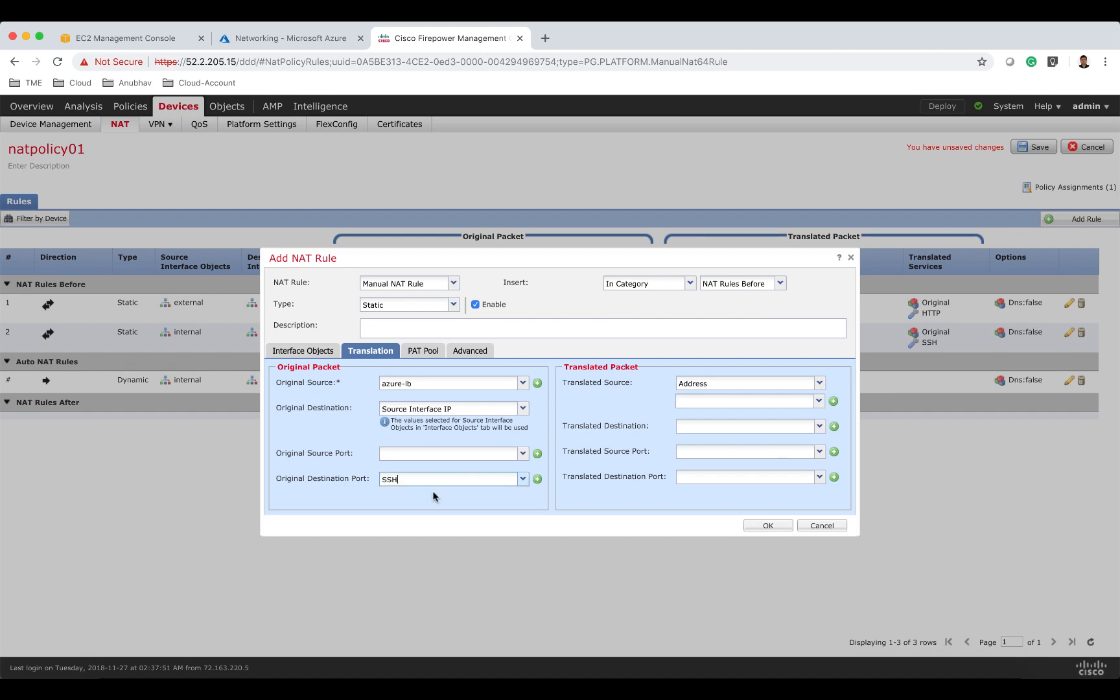
{"action": "left_click", "coordinate": [722, 383]}
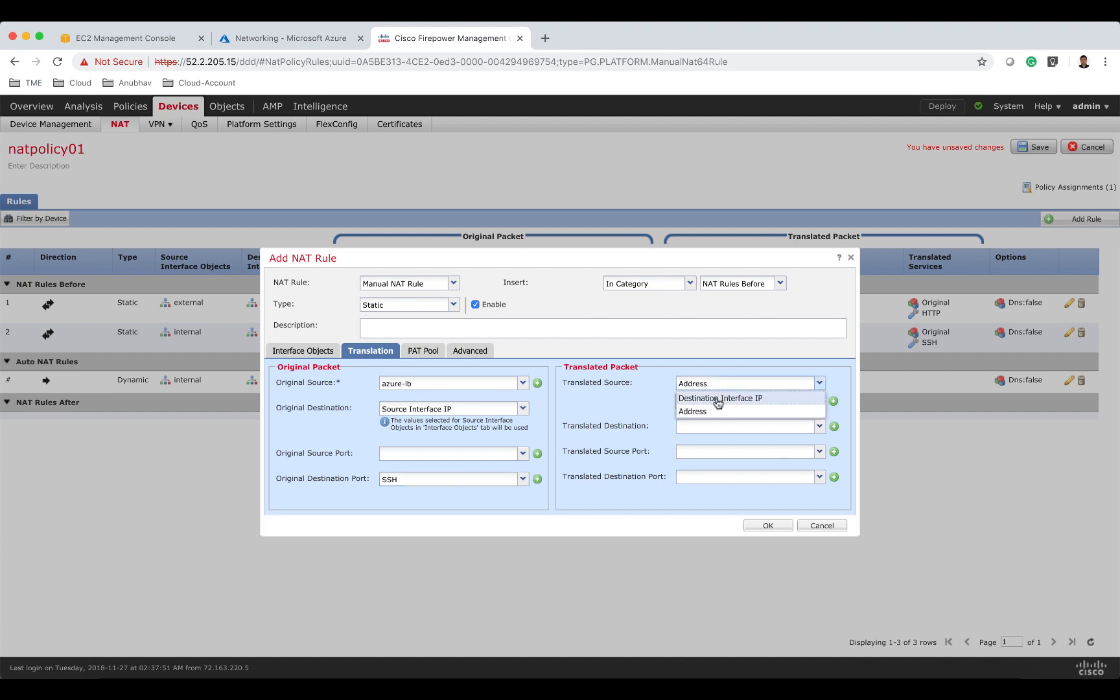
{"action": "left_click", "coordinate": [718, 400]}
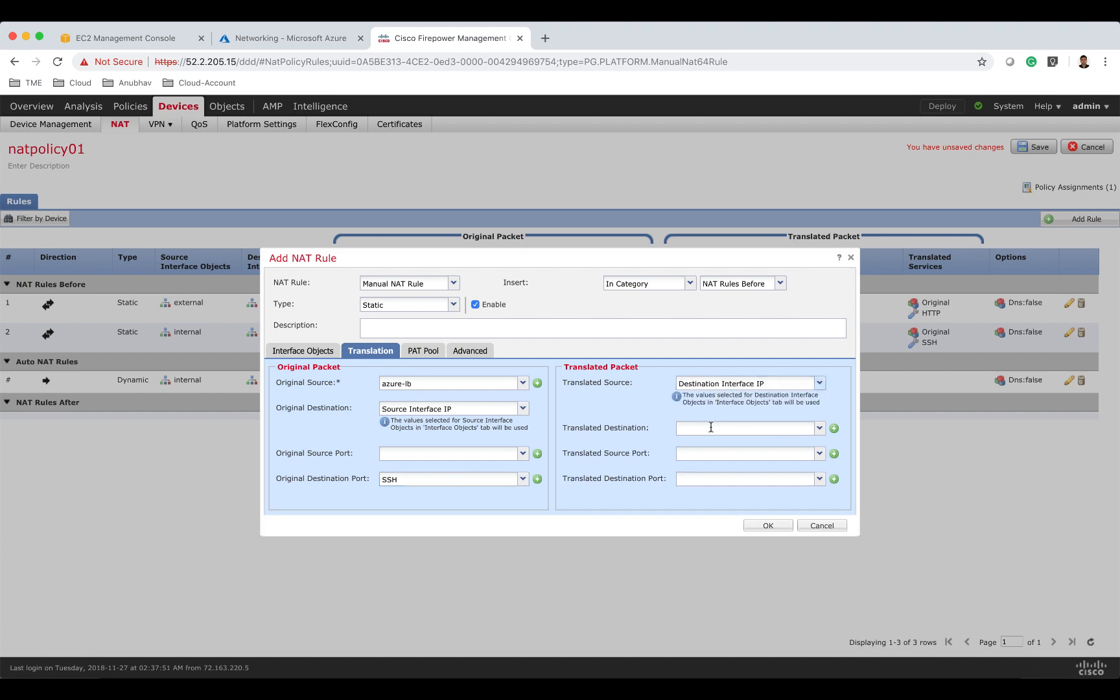
Set the third rule's translated destination to fw-mgmt01 and translated destination port to SSH, confirm it, and save the policy.
{"action": "left_click", "coordinate": [711, 427]}
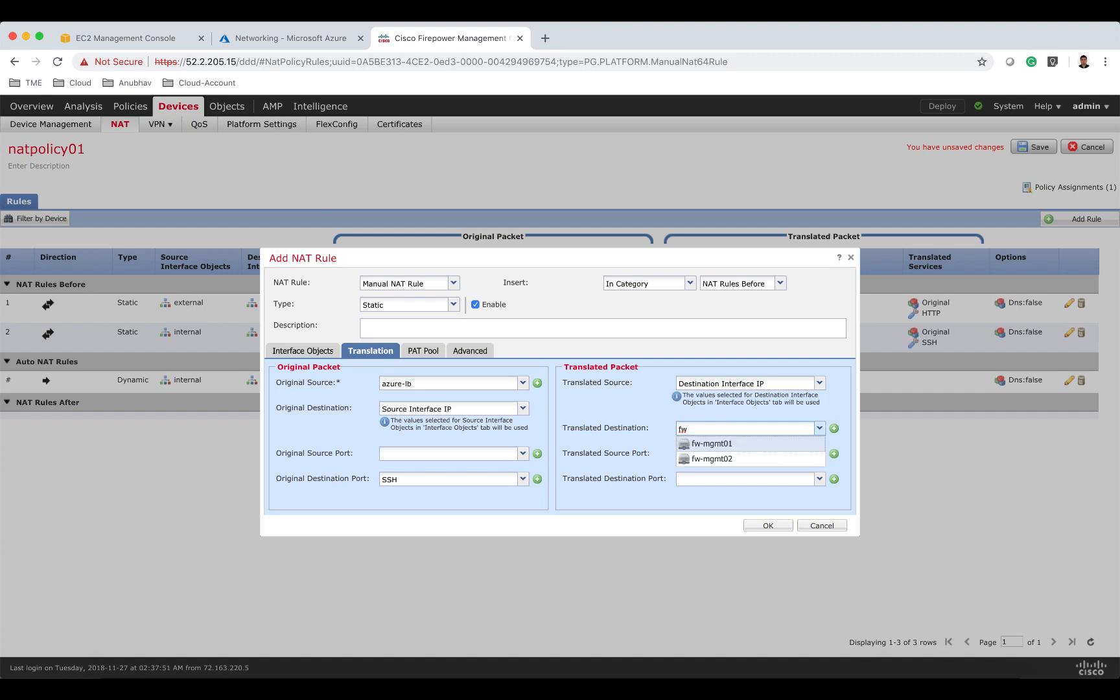
{"action": "left_click", "coordinate": [724, 444]}
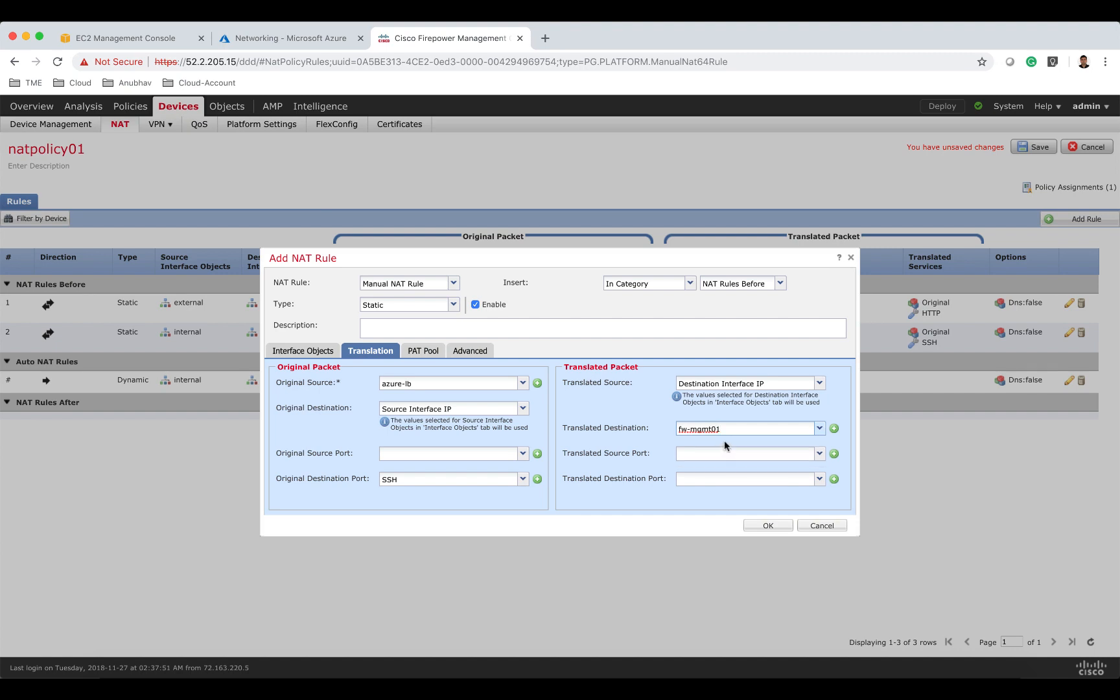
{"action": "left_click", "coordinate": [724, 479]}
{"action": "type", "text": "22"}
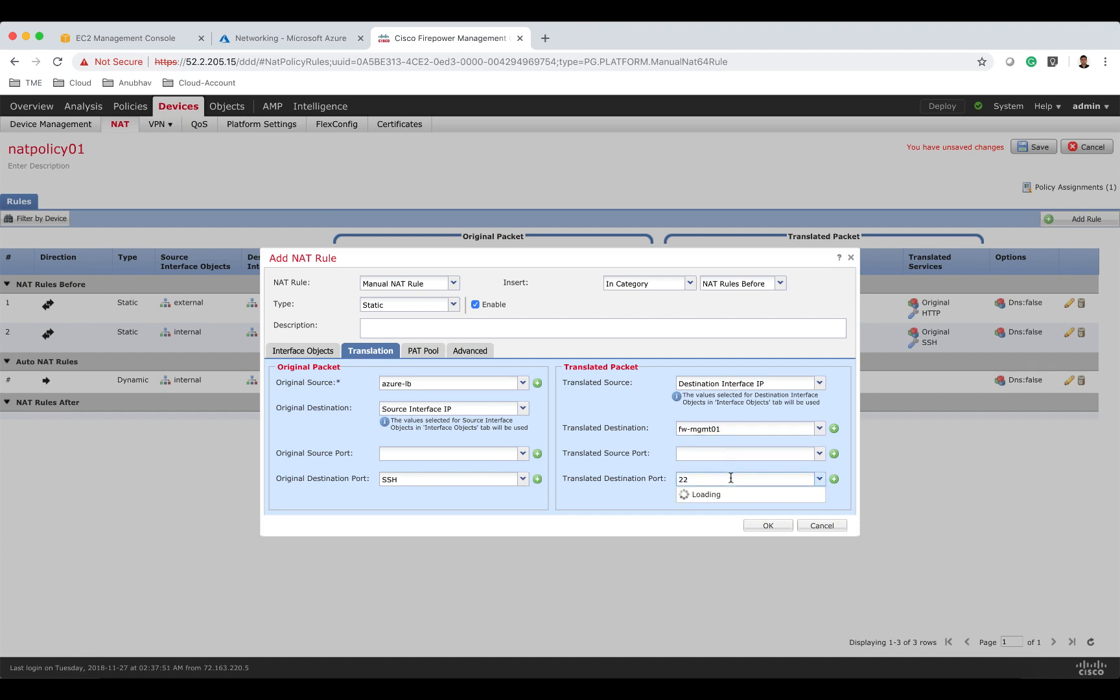
{"action": "left_click", "coordinate": [713, 495]}
{"action": "left_click", "coordinate": [764, 525]}
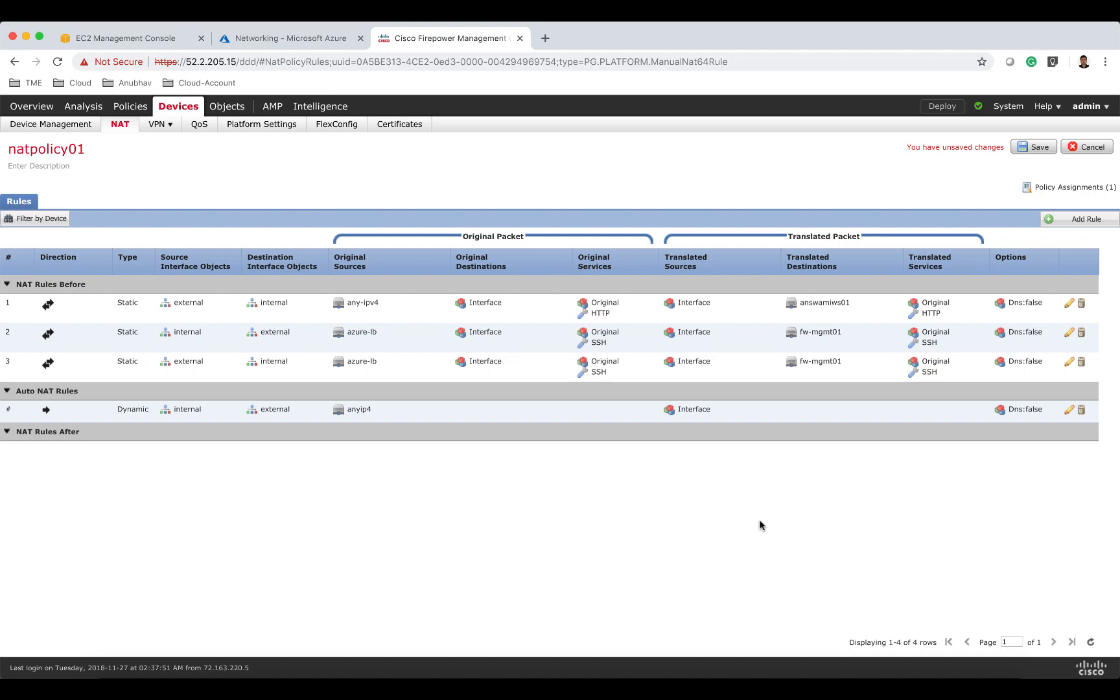
{"action": "left_click", "coordinate": [1037, 147]}
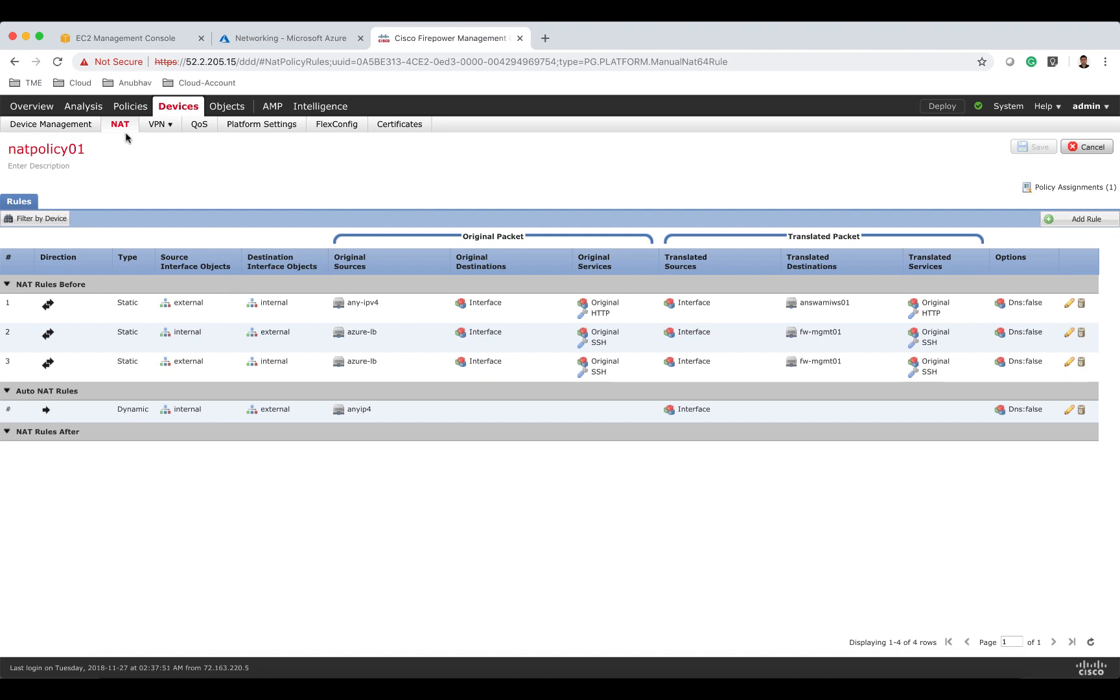
Create a new Threat Defense NAT policy named natpolicy02 targeting device answamingfw02.
{"action": "left_click", "coordinate": [124, 126]}
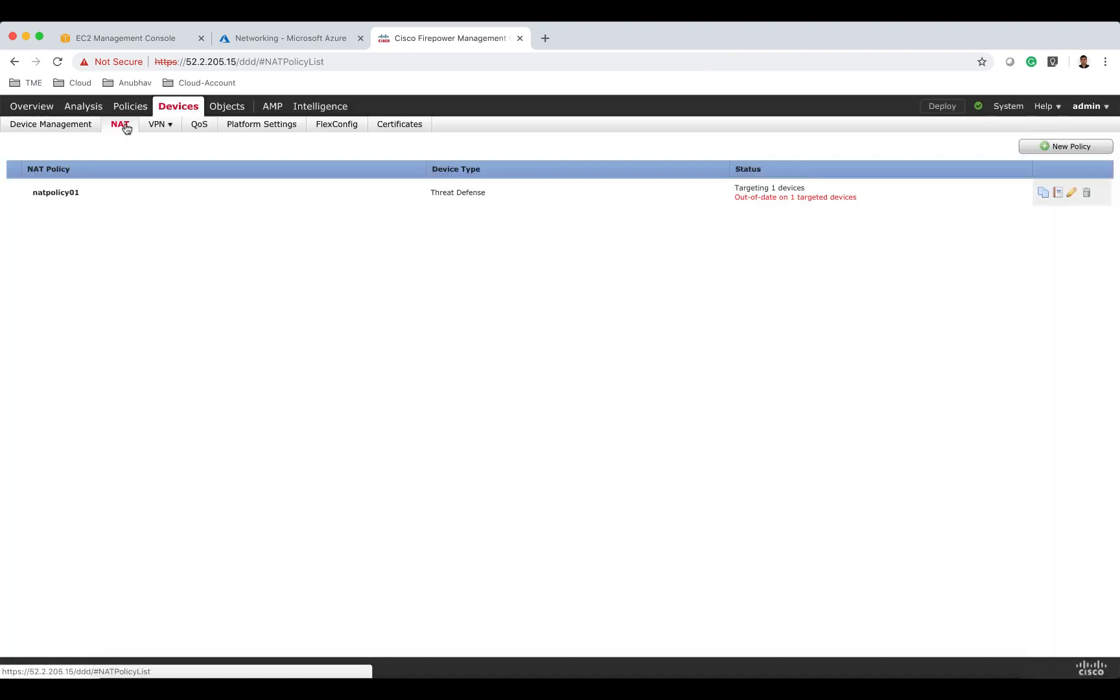
{"action": "left_click", "coordinate": [1059, 153]}
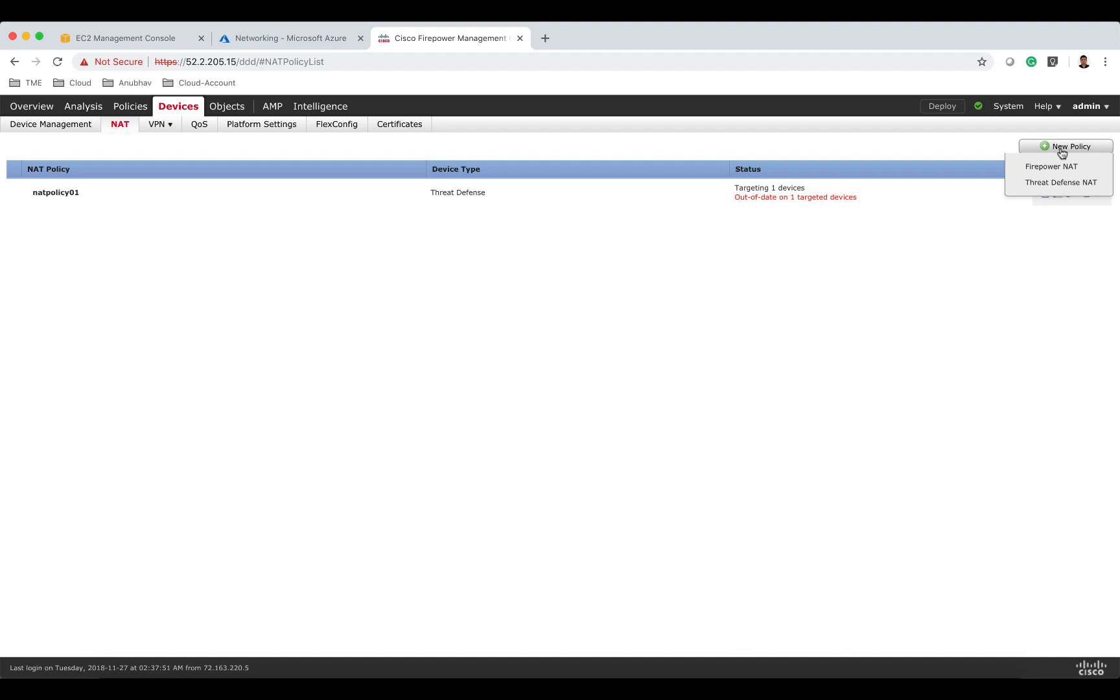
{"action": "left_click", "coordinate": [1056, 183]}
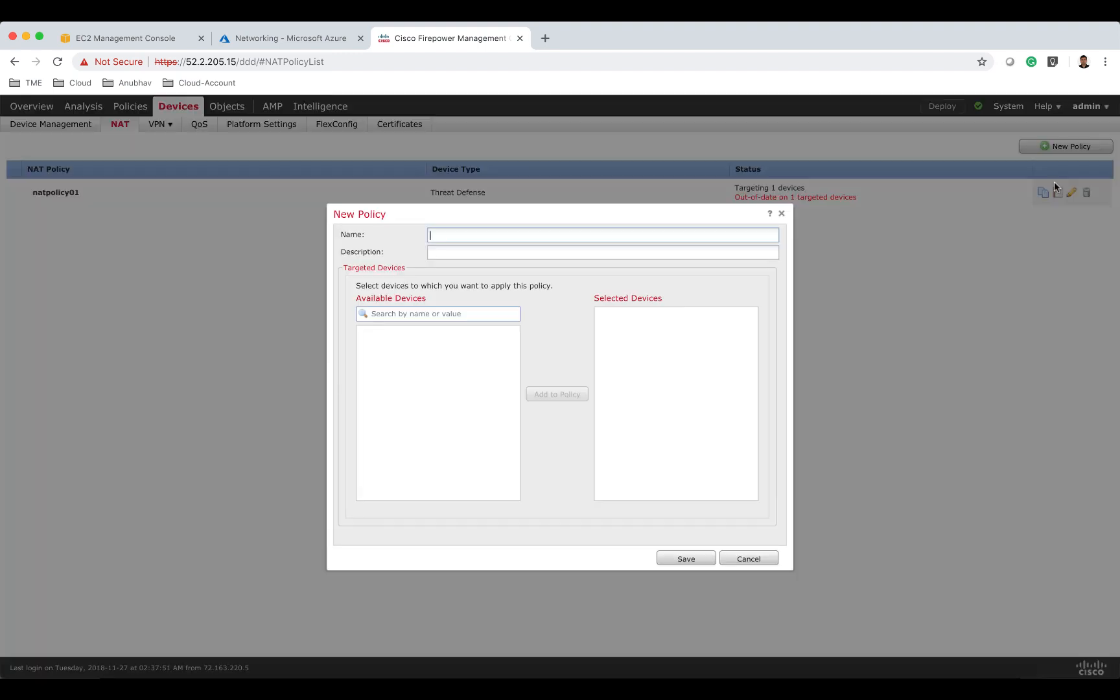
{"action": "type", "text": "natp"}
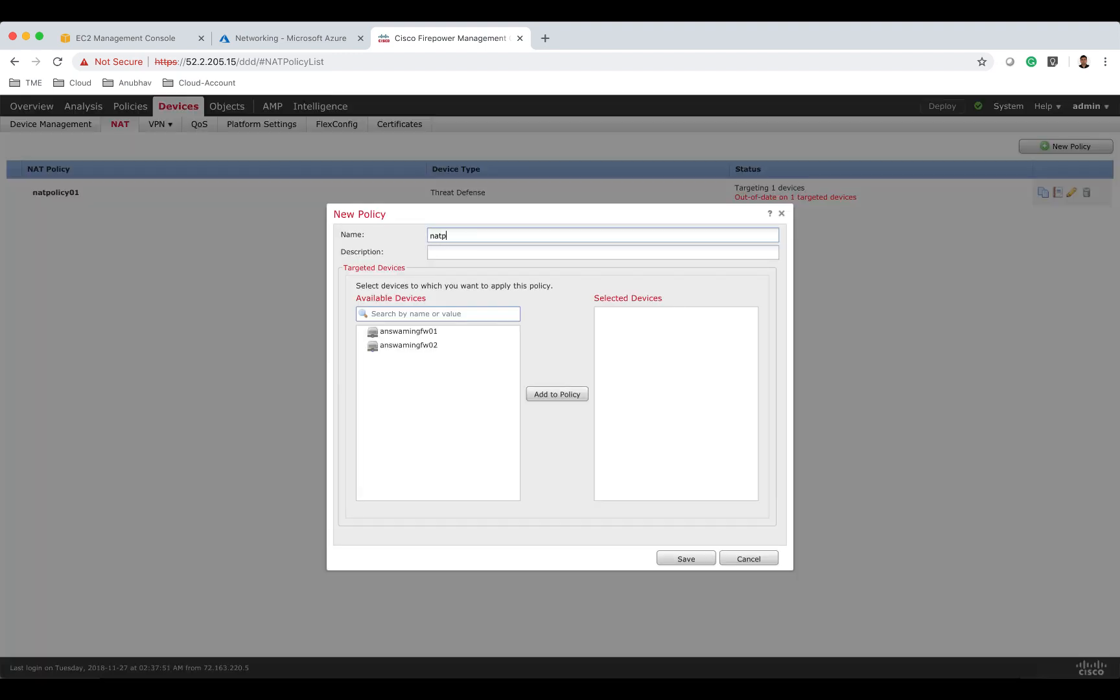
{"action": "type", "text": "olicy02"}
{"action": "left_click", "coordinate": [502, 346]}
{"action": "left_click", "coordinate": [552, 393]}
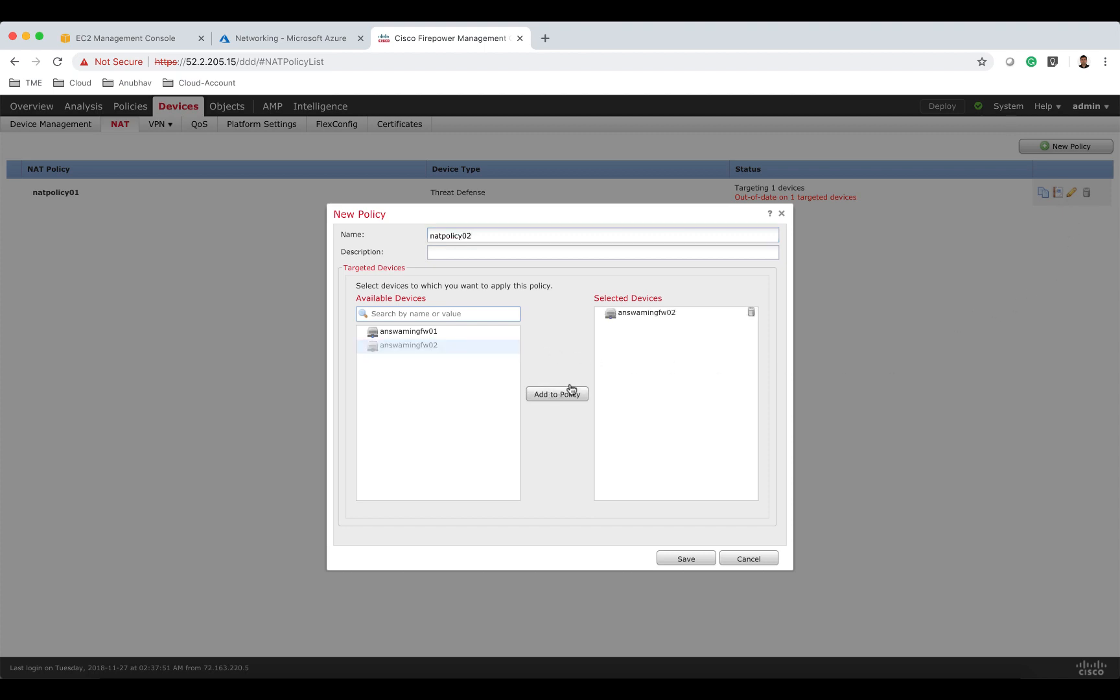
{"action": "left_click", "coordinate": [695, 559]}
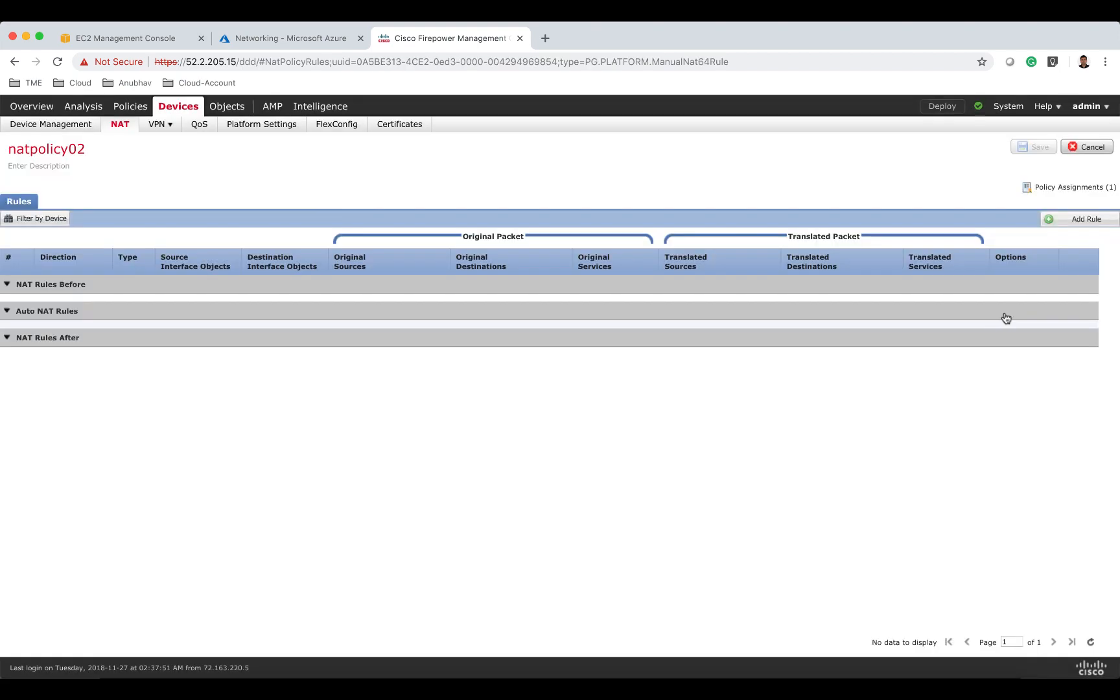
Add a Dynamic Auto NAT rule with internal as source interface and external as destination interface.
{"action": "left_click", "coordinate": [1063, 224]}
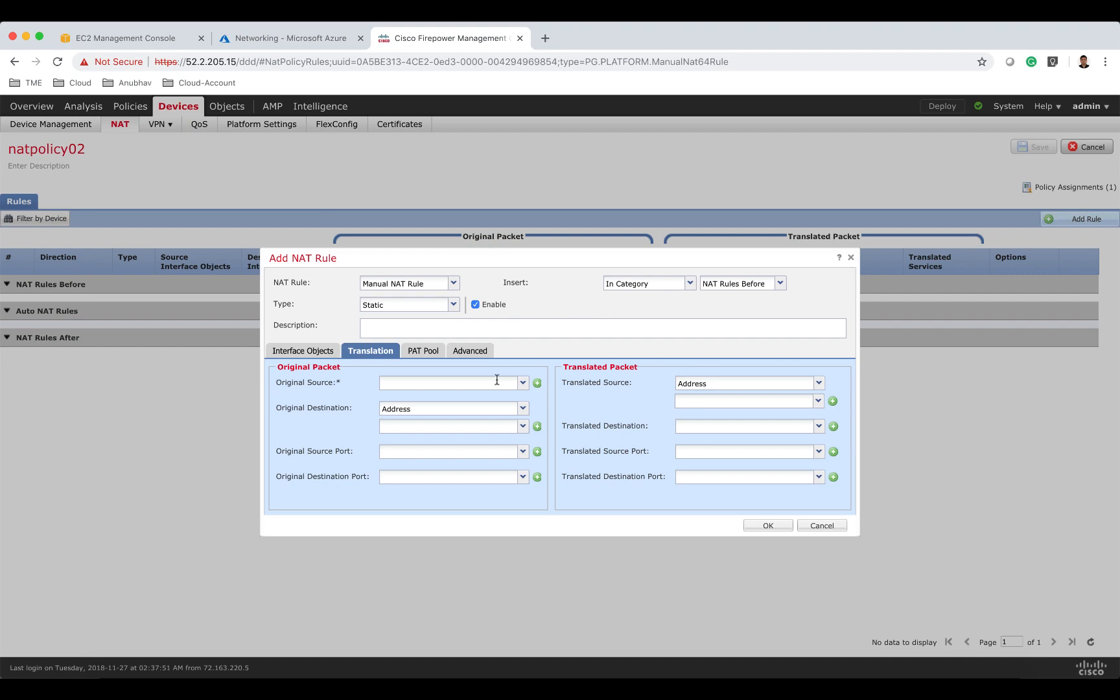
{"action": "left_click", "coordinate": [320, 351]}
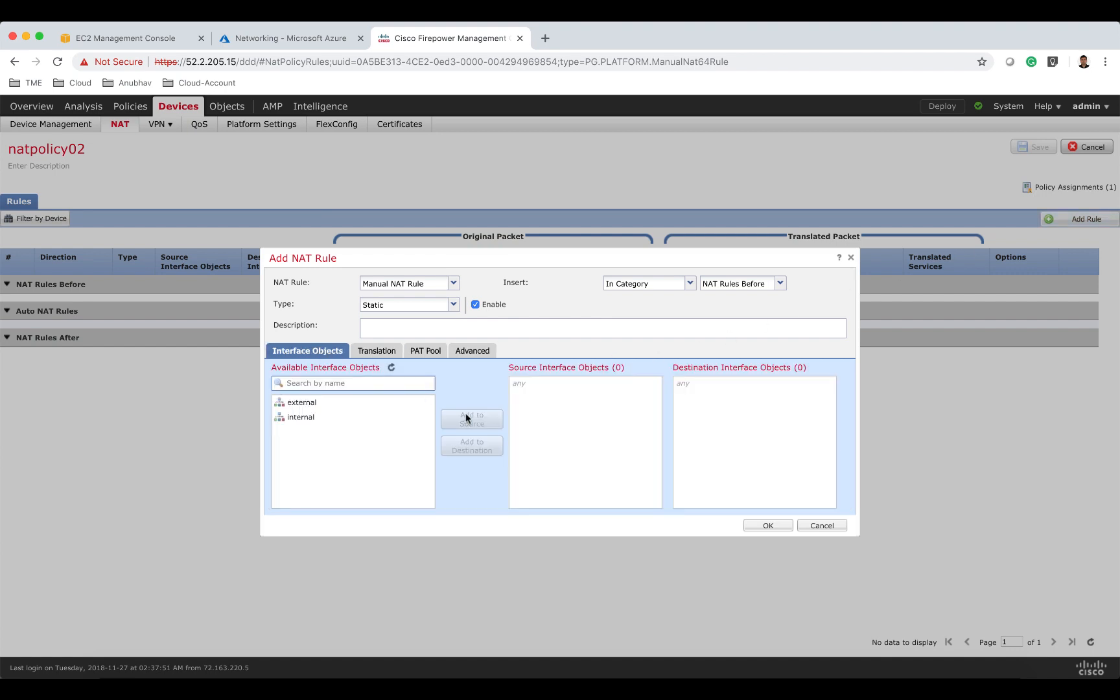
{"action": "left_click", "coordinate": [447, 284]}
{"action": "left_click", "coordinate": [430, 311]}
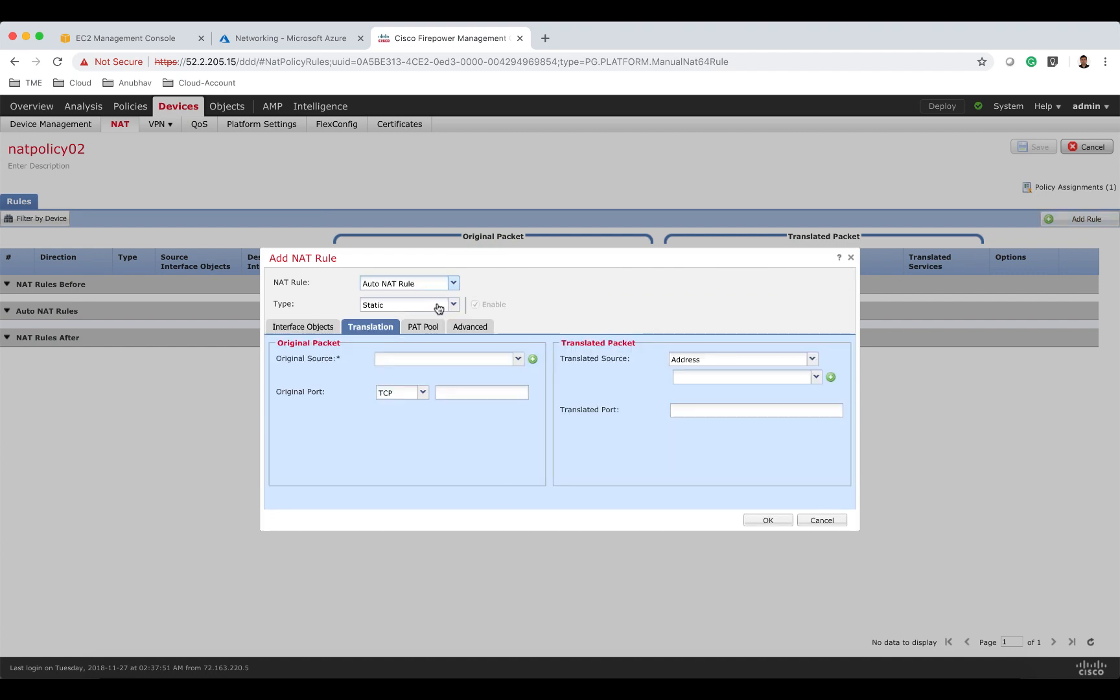
{"action": "left_click", "coordinate": [441, 304]}
{"action": "left_click", "coordinate": [429, 333]}
{"action": "left_click", "coordinate": [321, 329]}
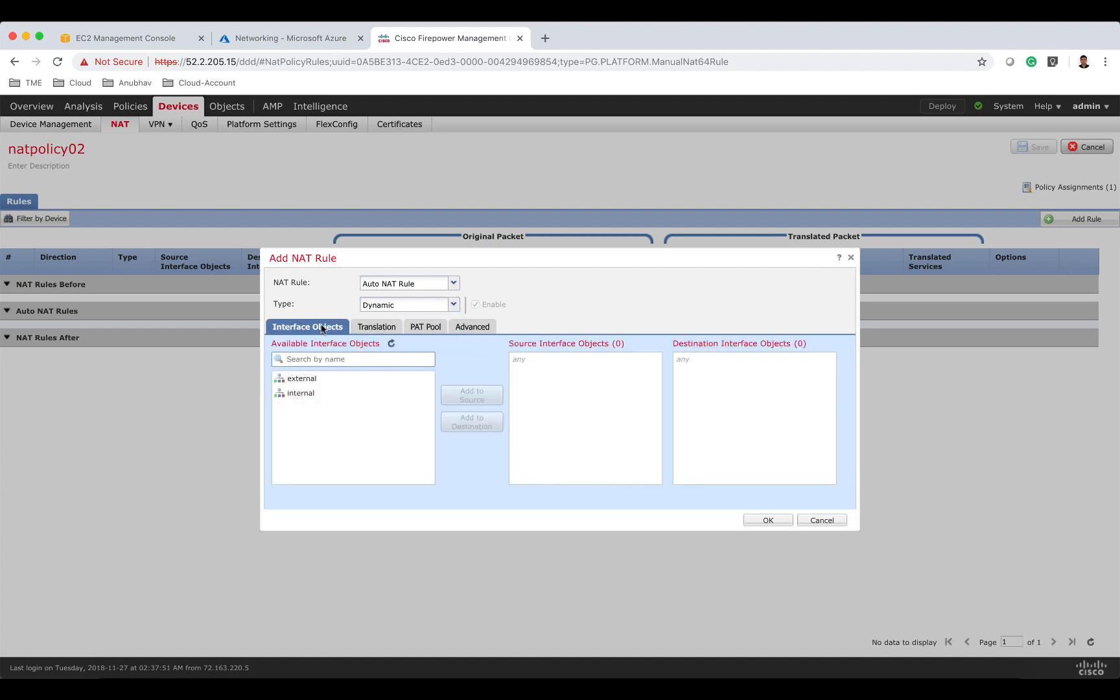
{"action": "left_click", "coordinate": [380, 394]}
{"action": "left_click", "coordinate": [465, 397]}
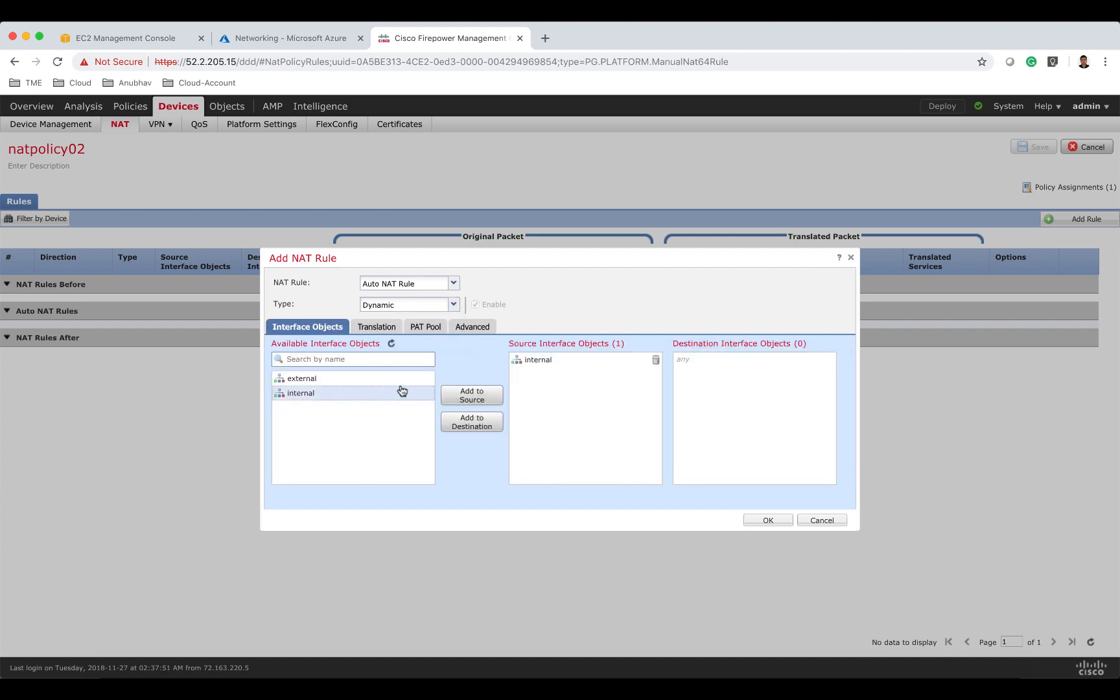
{"action": "left_click", "coordinate": [472, 422]}
Set the rule's original source to anyip4 and translated source to Destination Interface IP, and confirm the rule.
{"action": "left_click", "coordinate": [376, 327]}
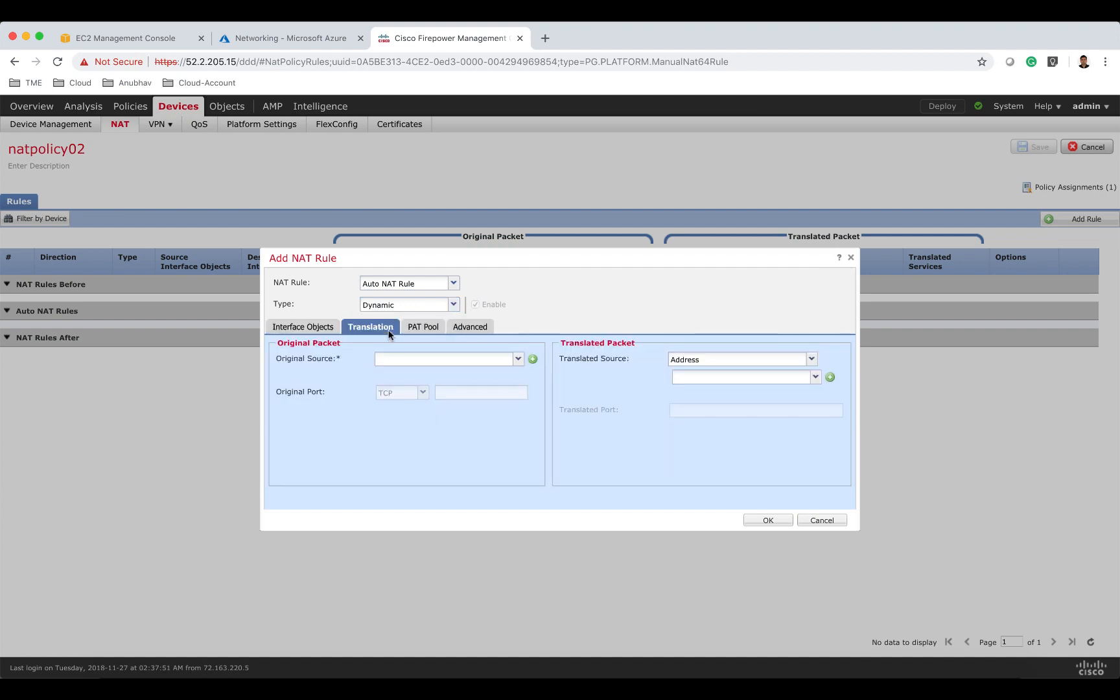
{"action": "left_click", "coordinate": [399, 359]}
{"action": "type", "text": "abt"}
{"action": "key", "text": "BackSpace"}
{"action": "key", "text": "BackSpace"}
{"action": "type", "text": "ny"}
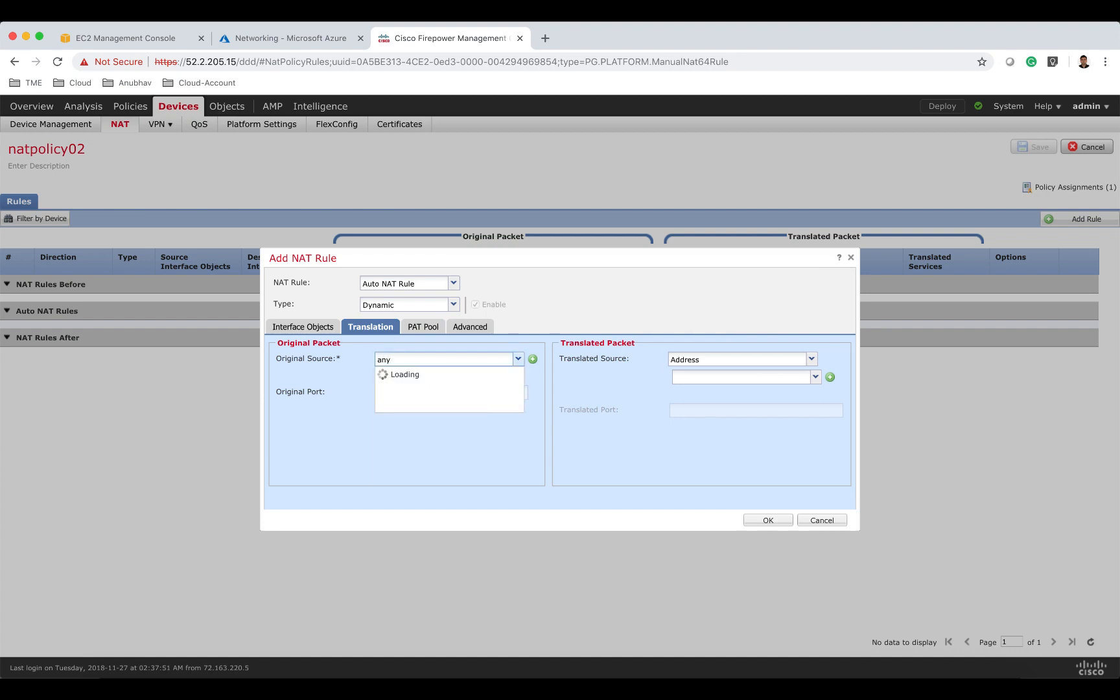
{"action": "left_click", "coordinate": [405, 375]}
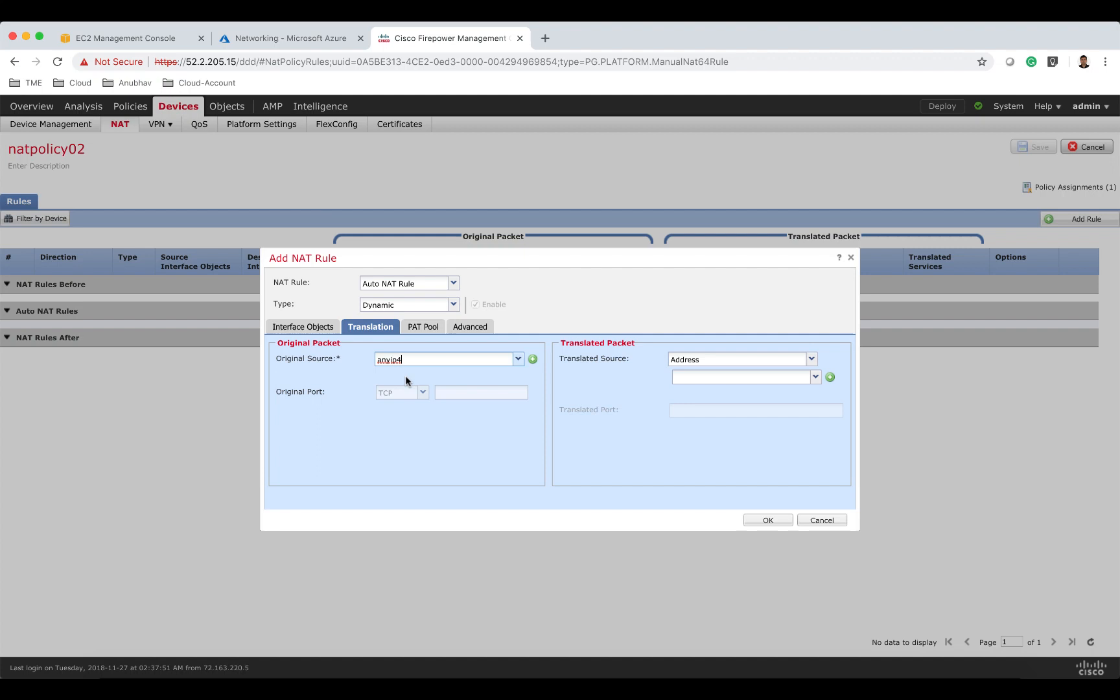
{"action": "left_click", "coordinate": [692, 362]}
{"action": "left_click", "coordinate": [695, 374]}
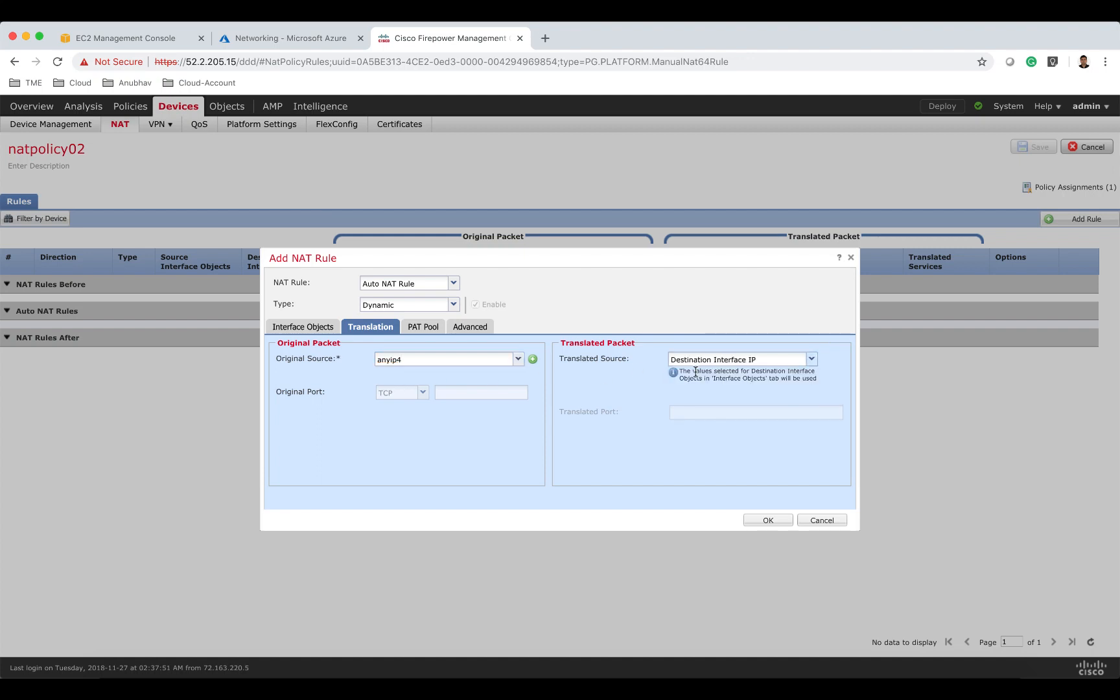
{"action": "left_click", "coordinate": [768, 520]}
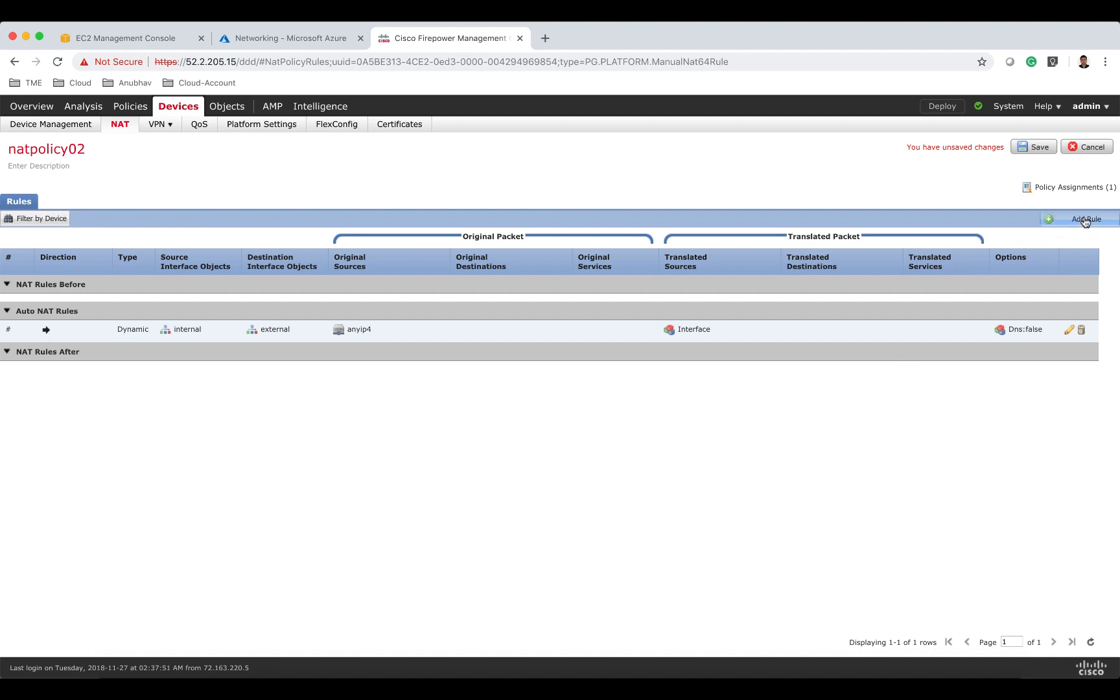
Add a Manual static NAT rule with external as source interface and internal as destination interface.
{"action": "left_click", "coordinate": [1086, 220]}
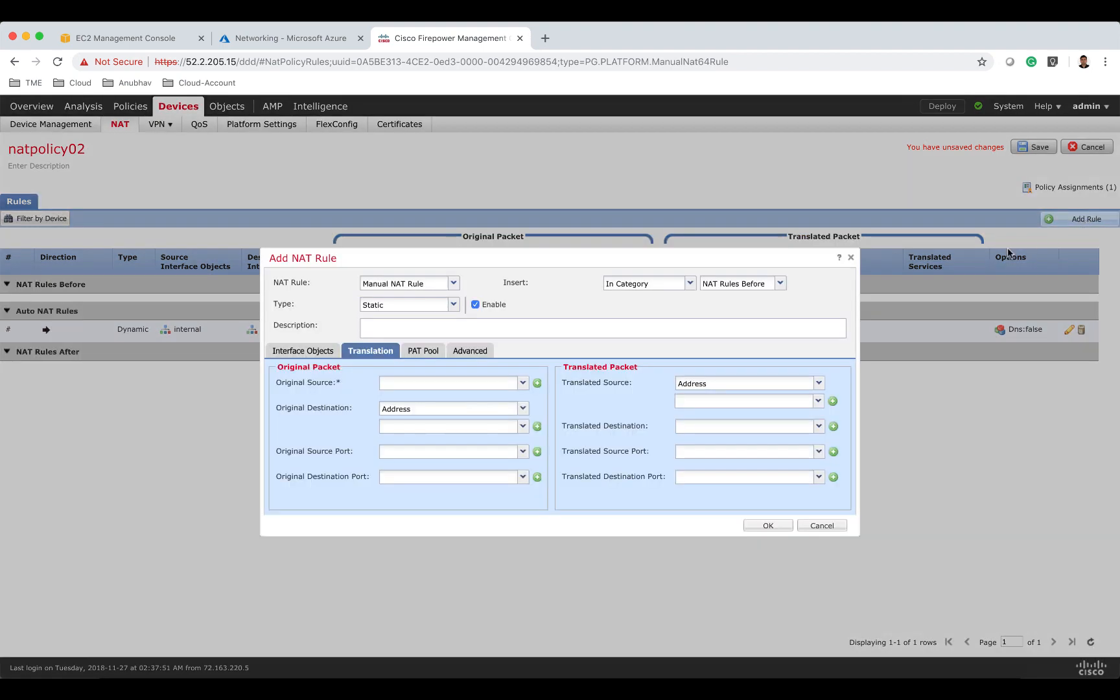
{"action": "left_click", "coordinate": [318, 350]}
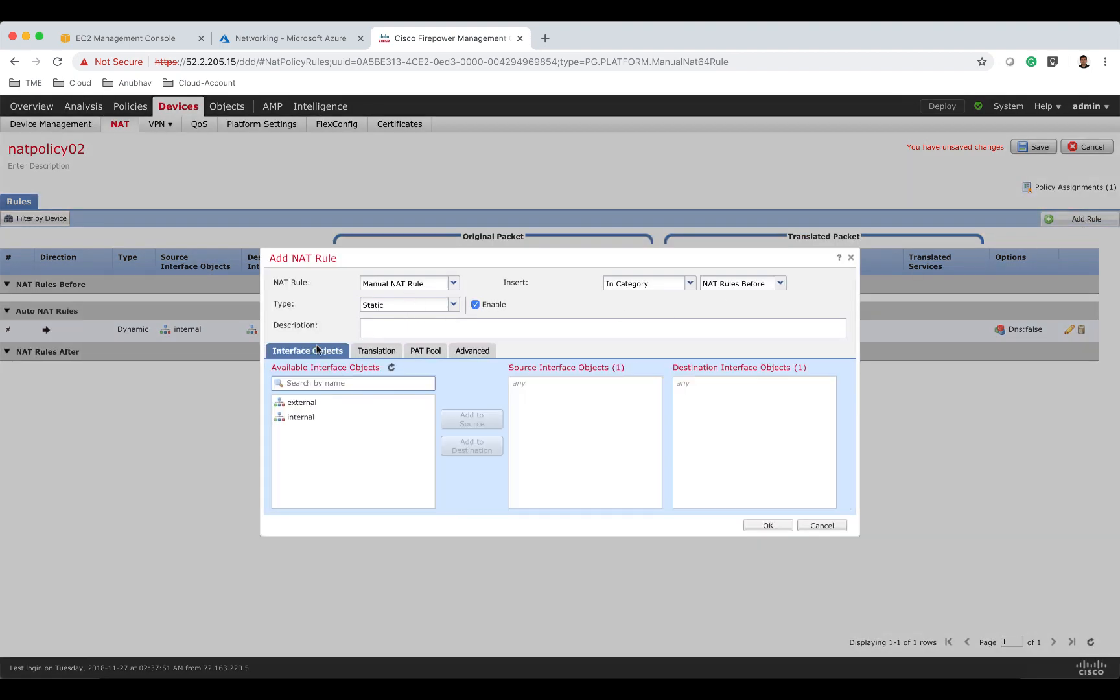
{"action": "left_click", "coordinate": [359, 402]}
{"action": "left_click", "coordinate": [466, 418]}
{"action": "left_click", "coordinate": [387, 419]}
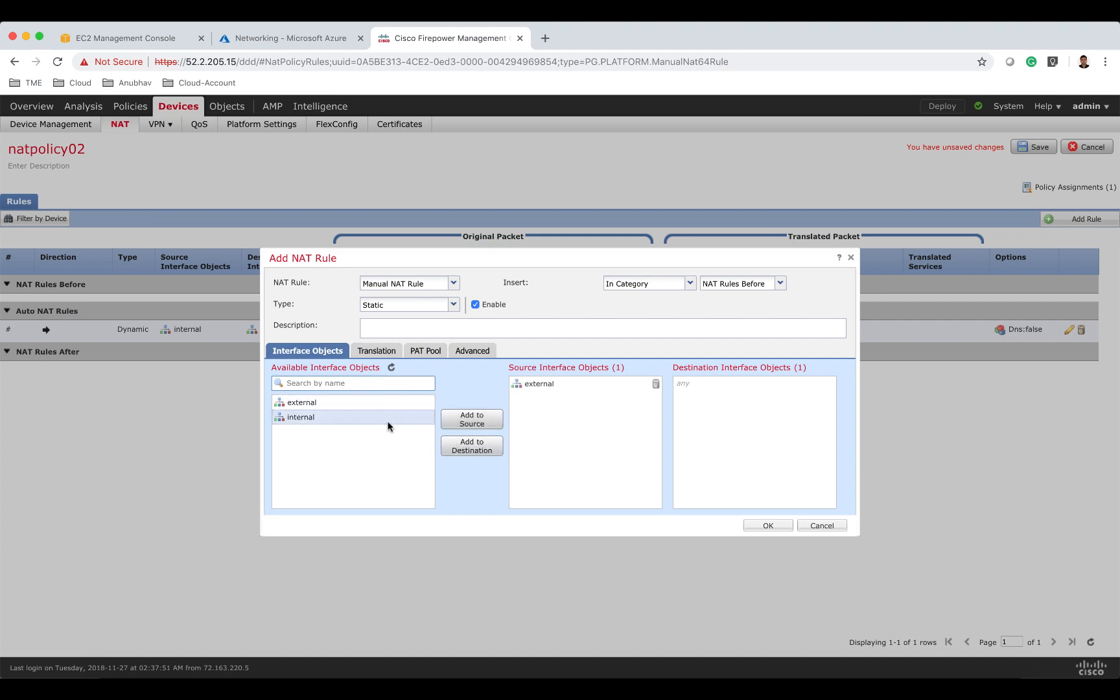
{"action": "left_click", "coordinate": [477, 446]}
{"action": "left_click", "coordinate": [375, 350]}
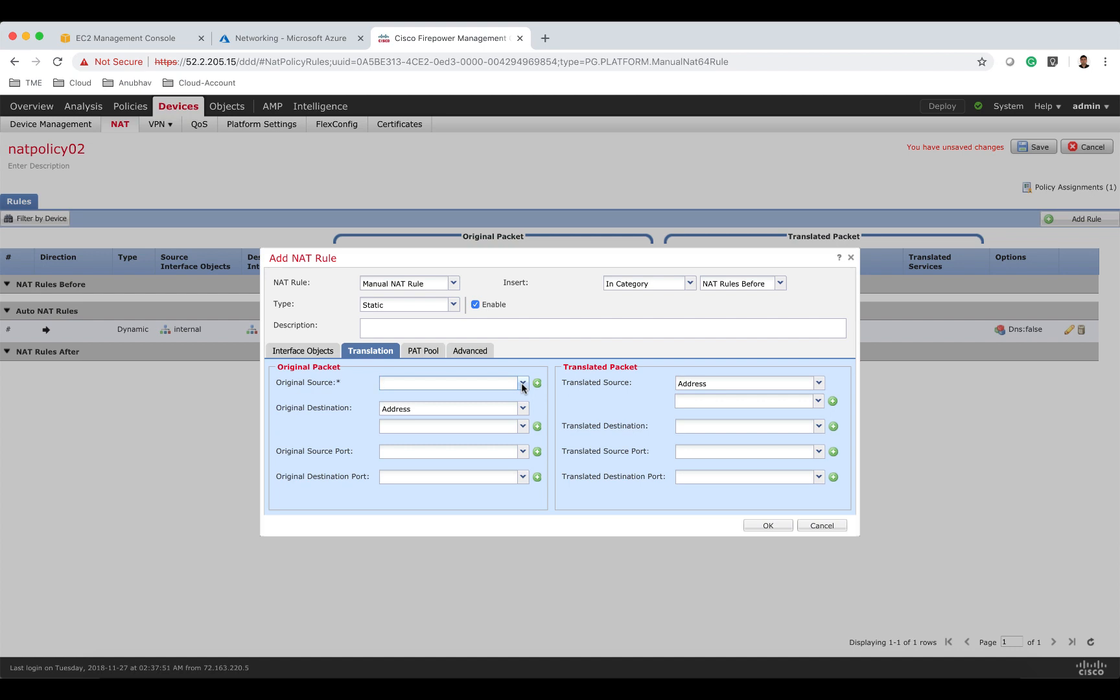
Set the new rule's original source to any-ipv4 and original destination to Source Interface IP.
{"action": "type", "text": "a"}
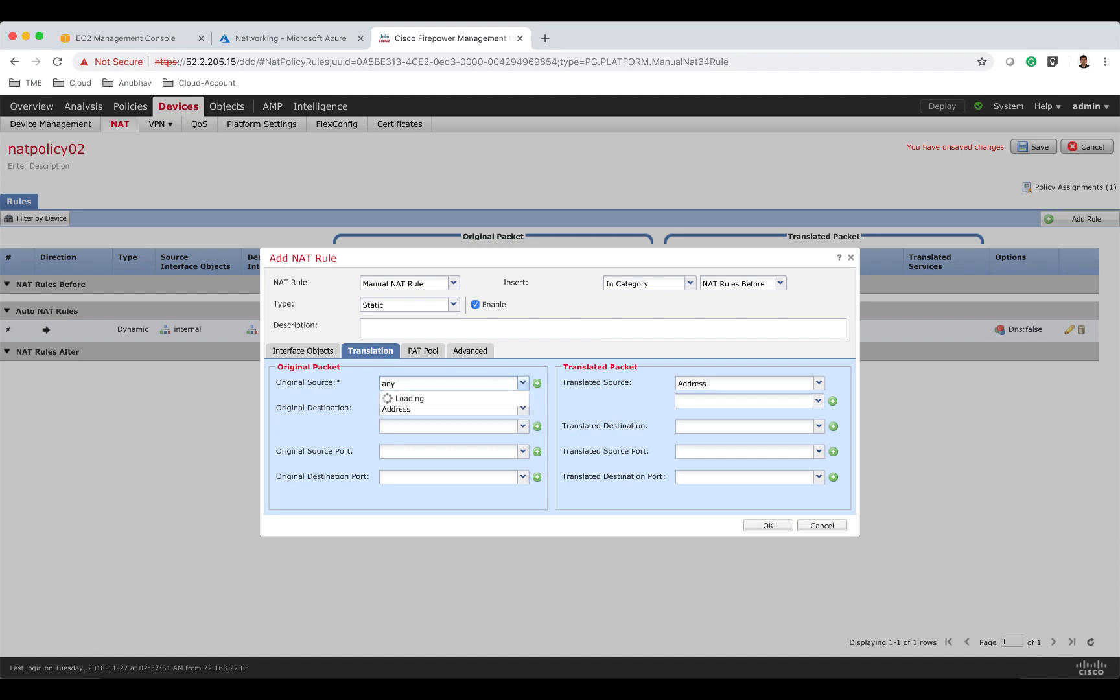
{"action": "type", "text": "ny"}
{"action": "left_click", "coordinate": [497, 413]}
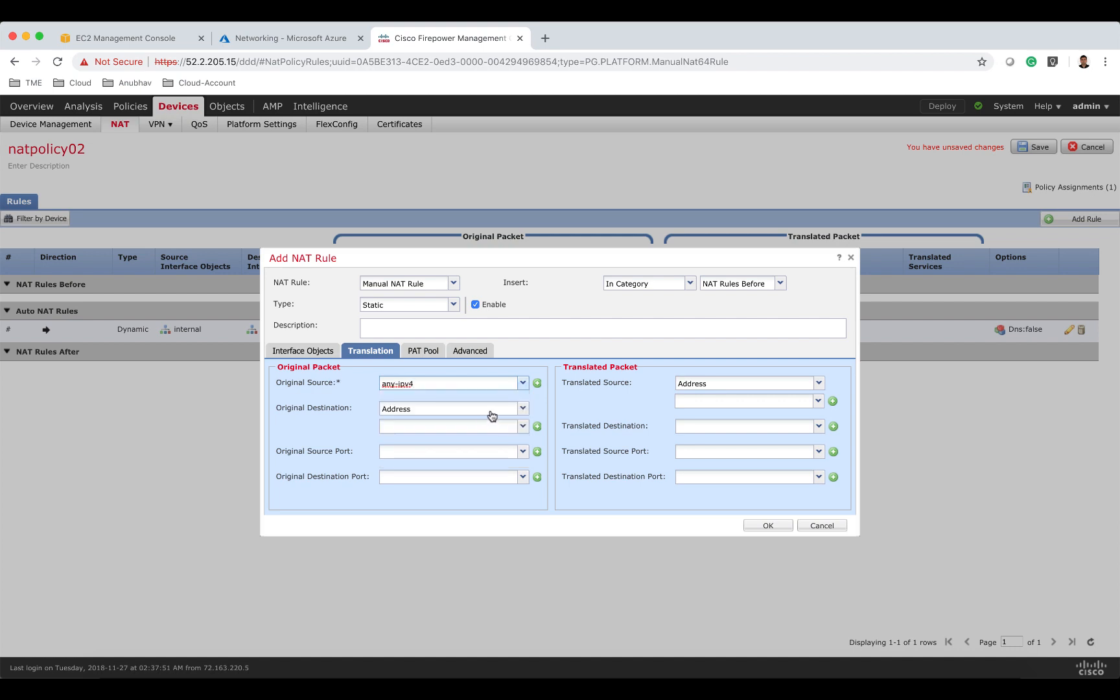
{"action": "left_click", "coordinate": [495, 414]}
{"action": "left_click", "coordinate": [487, 423]}
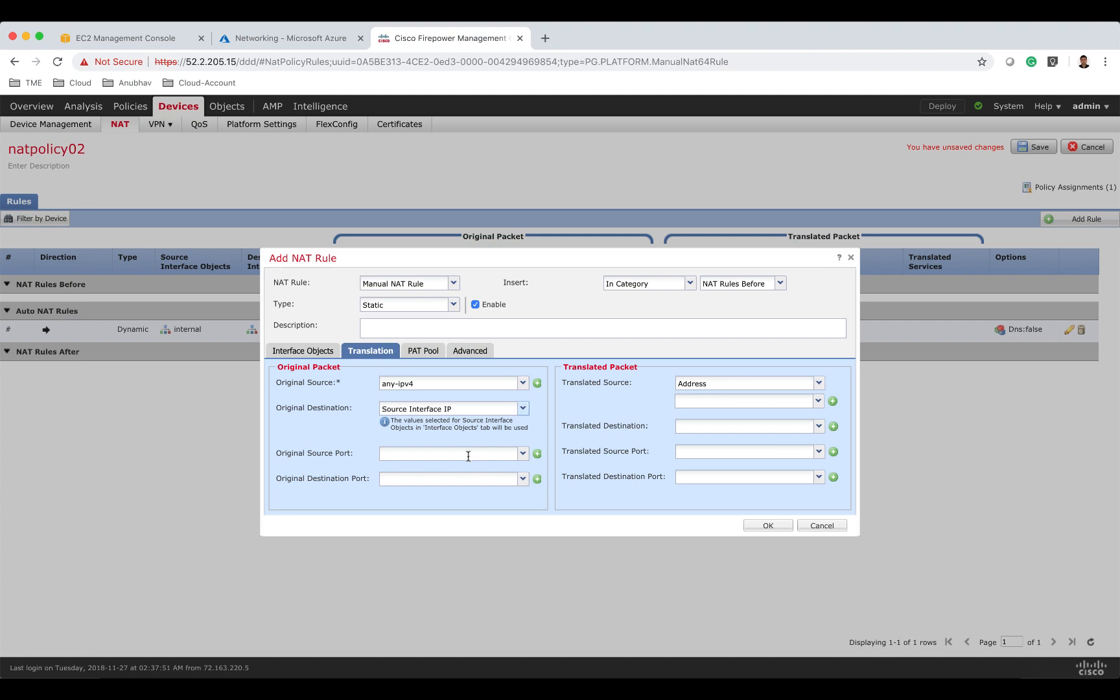
Set the original destination port to HTTP and the translated source to Destination Interface IP.
{"action": "left_click", "coordinate": [457, 475]}
{"action": "type", "text": "80"}
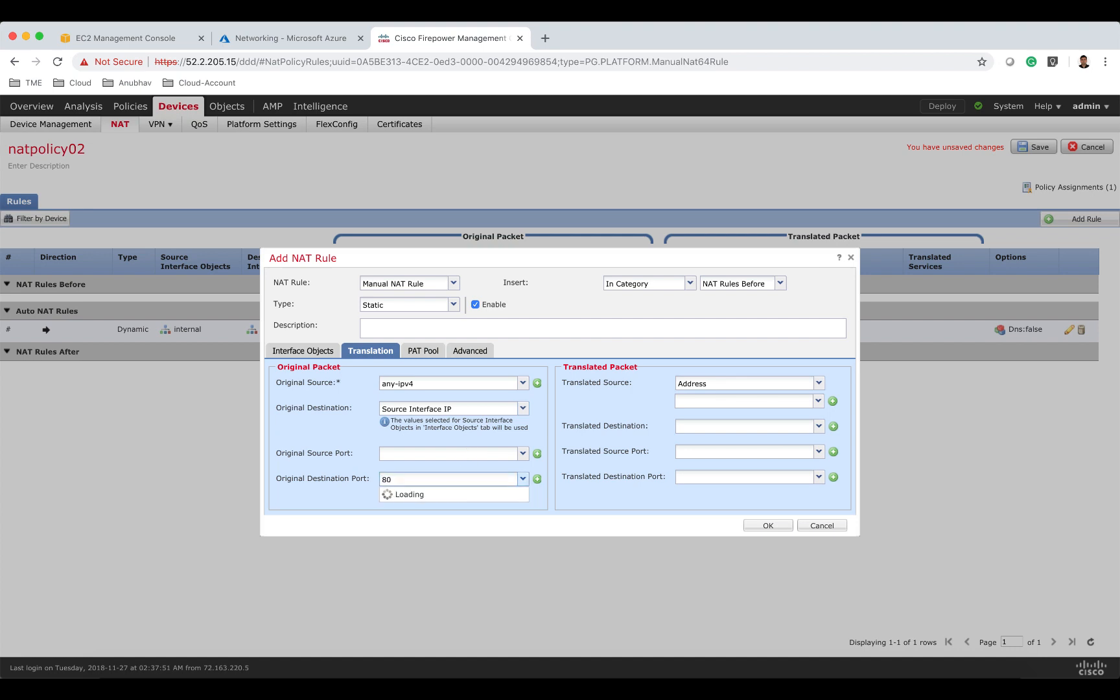
{"action": "left_click", "coordinate": [452, 495]}
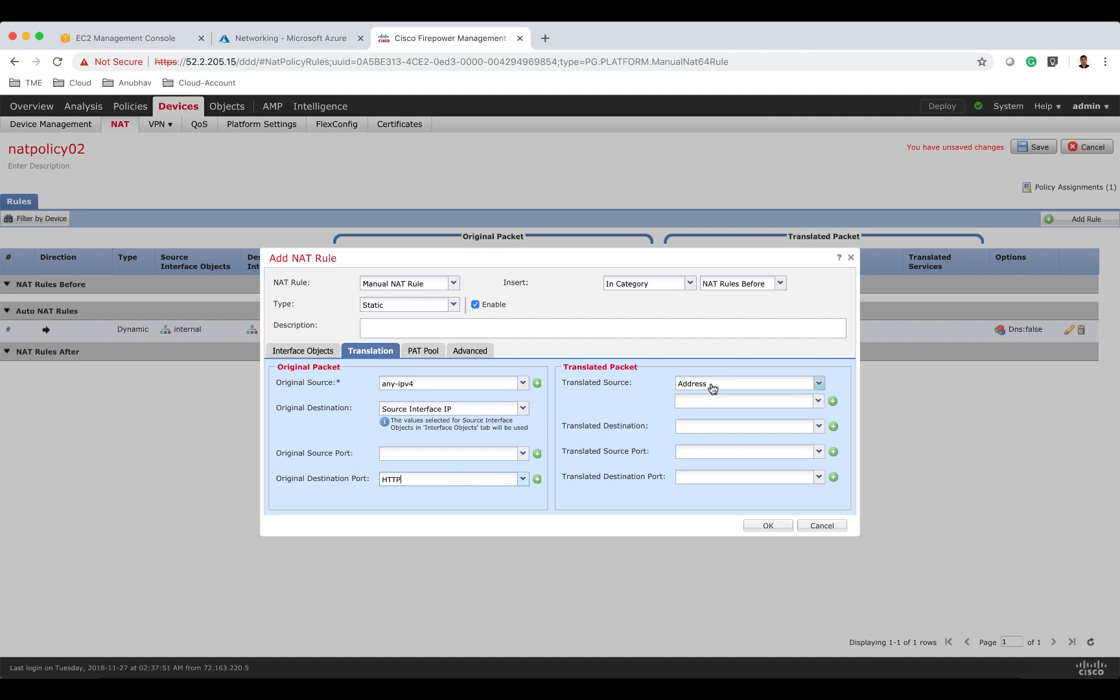
{"action": "left_click", "coordinate": [712, 387]}
{"action": "left_click", "coordinate": [712, 394]}
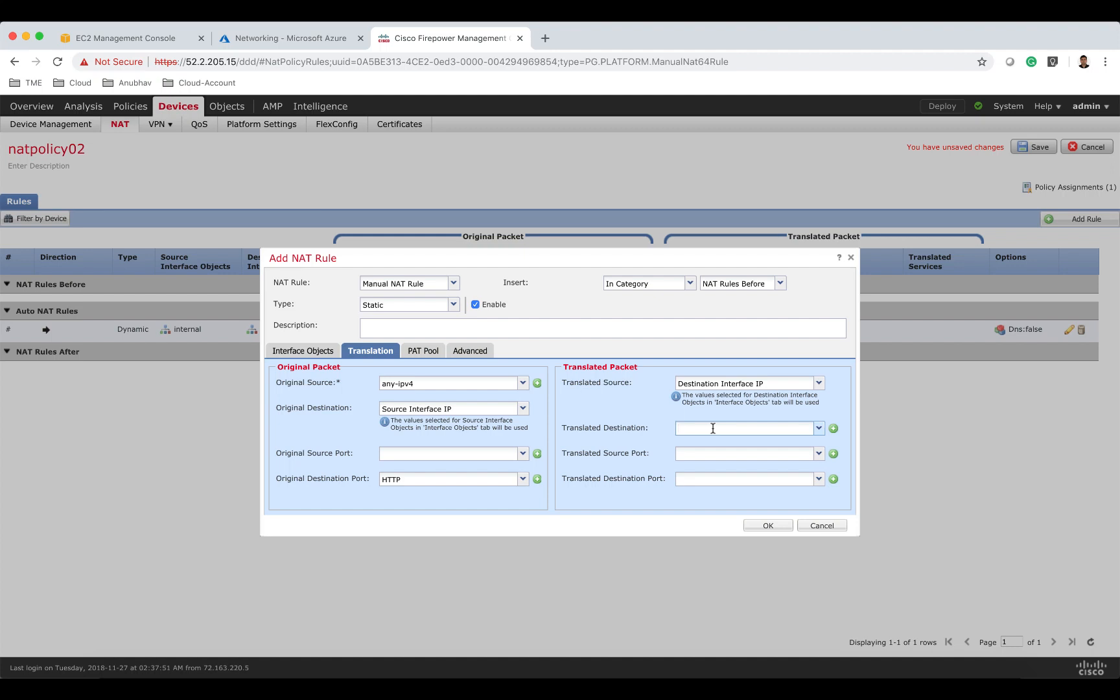
Set the translated destination to answamiws01 and translated destination port to HTTP, and confirm the rule.
{"action": "left_click", "coordinate": [714, 429]}
{"action": "type", "text": "ws"}
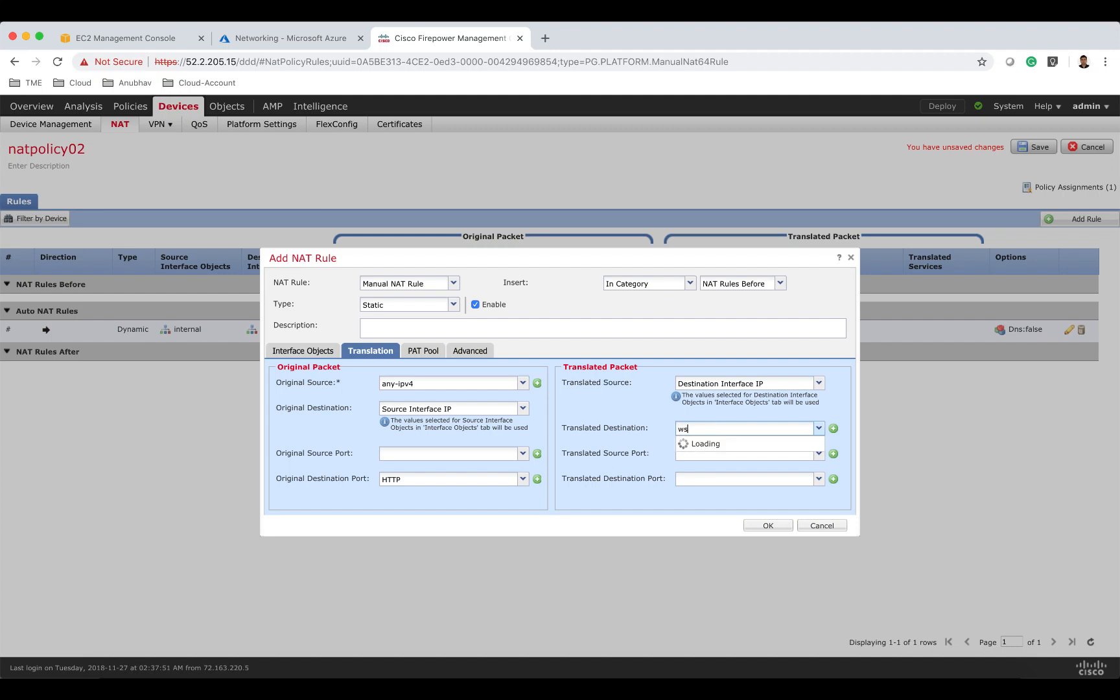
{"action": "left_click", "coordinate": [720, 444]}
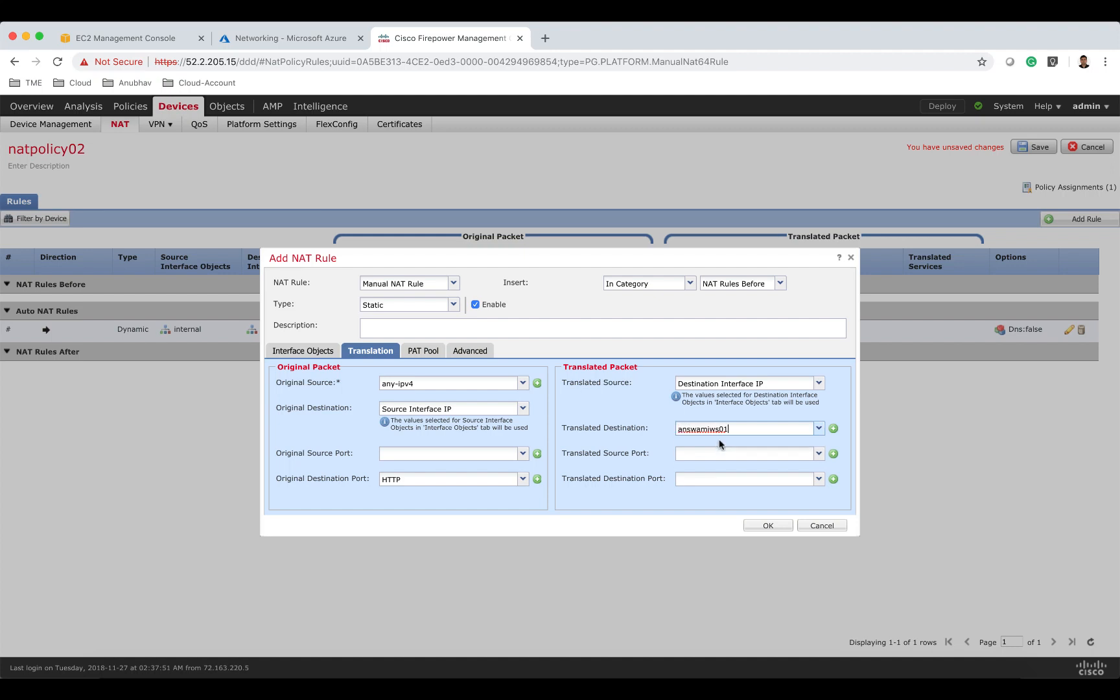
{"action": "left_click", "coordinate": [723, 483]}
{"action": "type", "text": "80"}
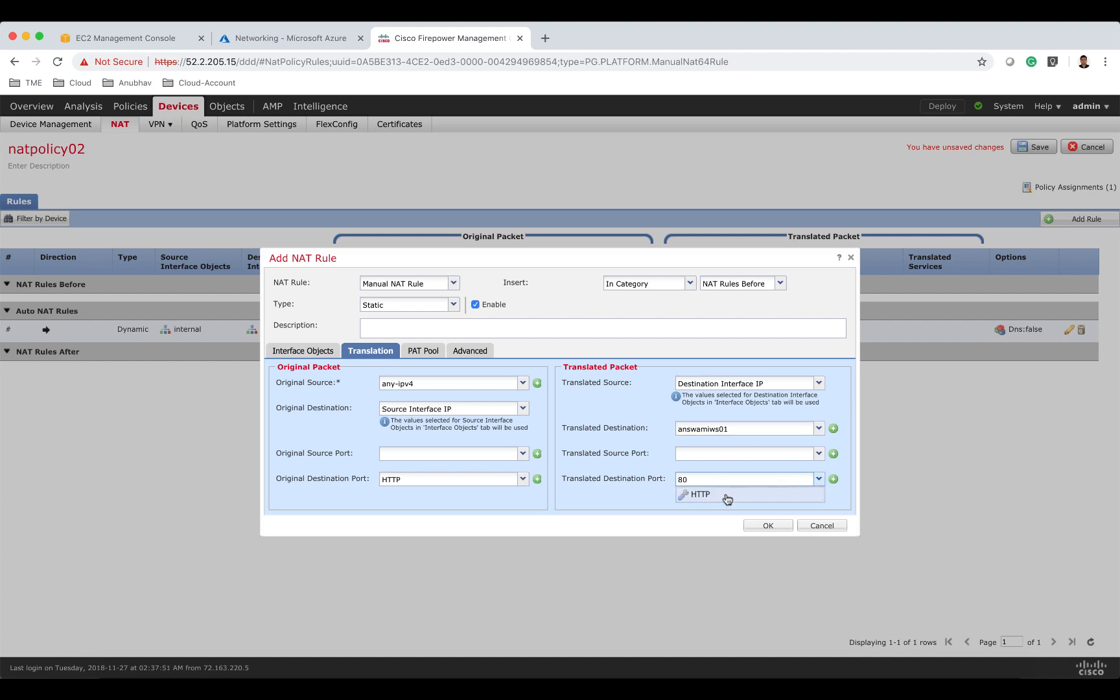
{"action": "left_click", "coordinate": [728, 497]}
{"action": "left_click", "coordinate": [756, 524]}
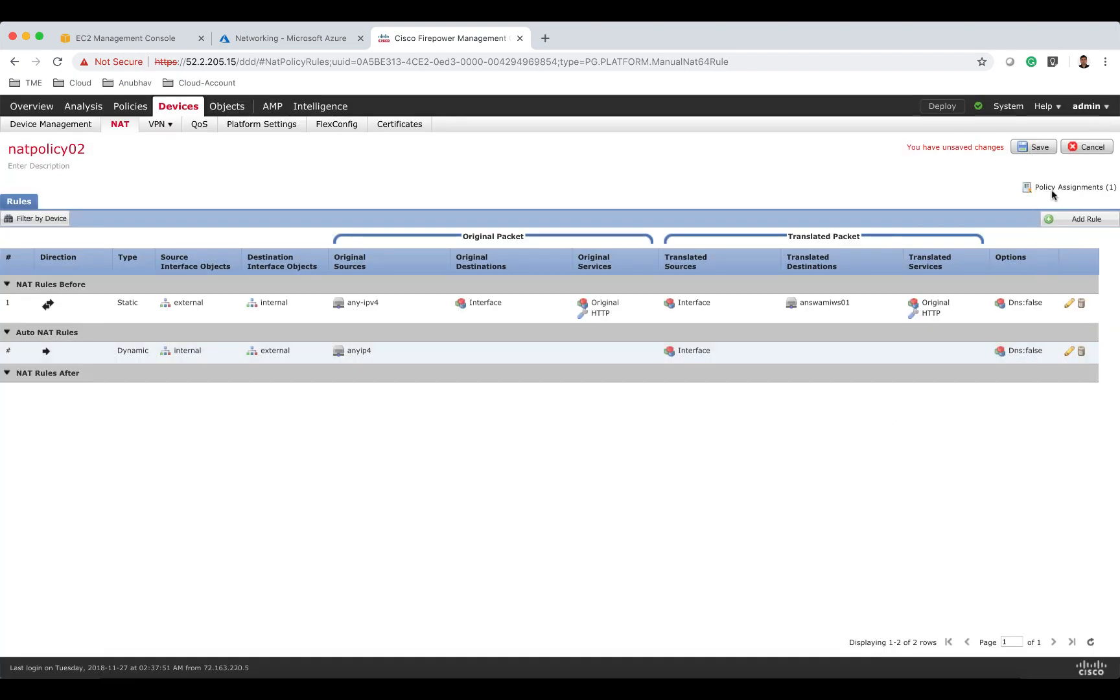
Add another Manual static NAT rule with external as source interface and internal as destination interface.
{"action": "left_click", "coordinate": [1069, 219]}
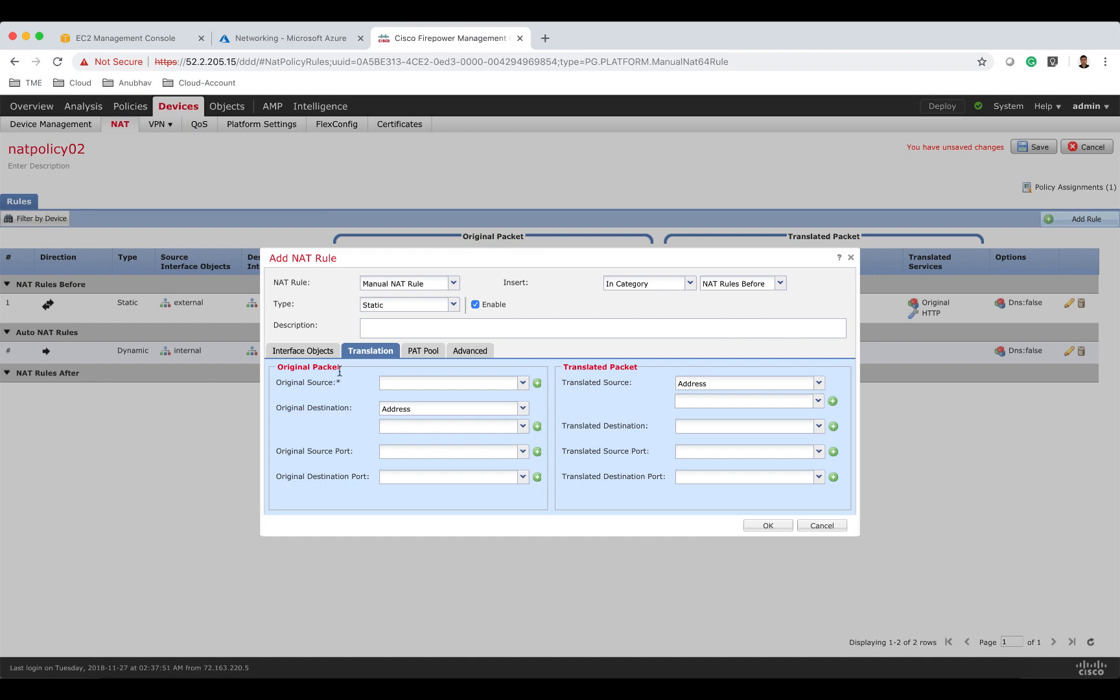
{"action": "left_click", "coordinate": [310, 351]}
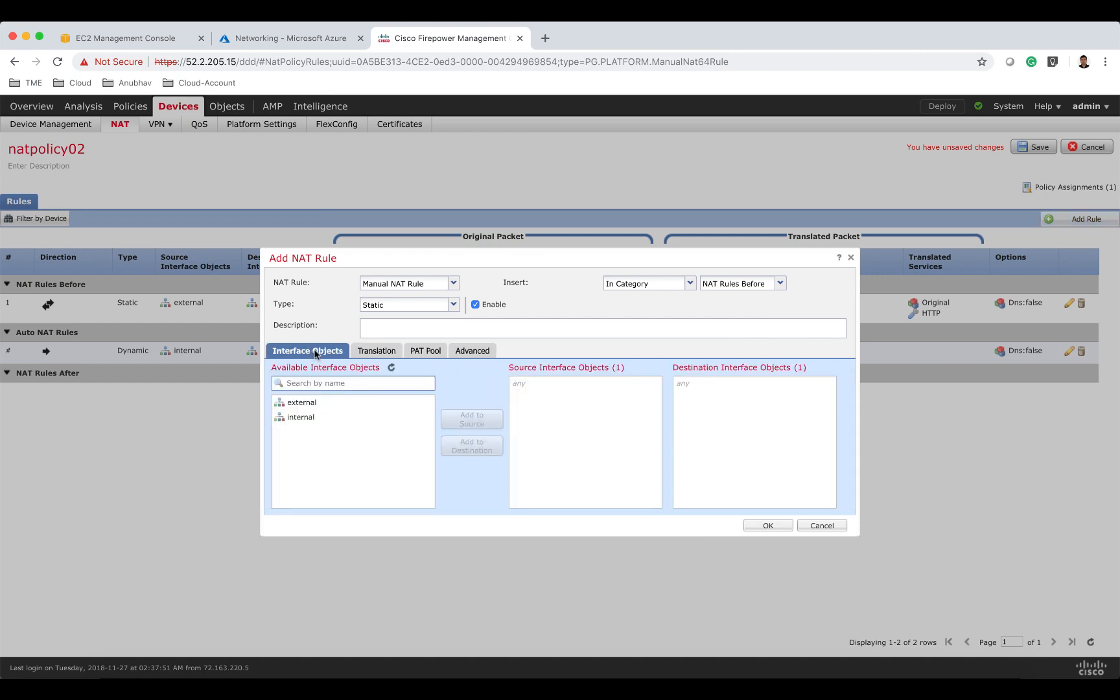
{"action": "left_click", "coordinate": [318, 406]}
{"action": "left_click", "coordinate": [448, 420]}
{"action": "left_click", "coordinate": [359, 419]}
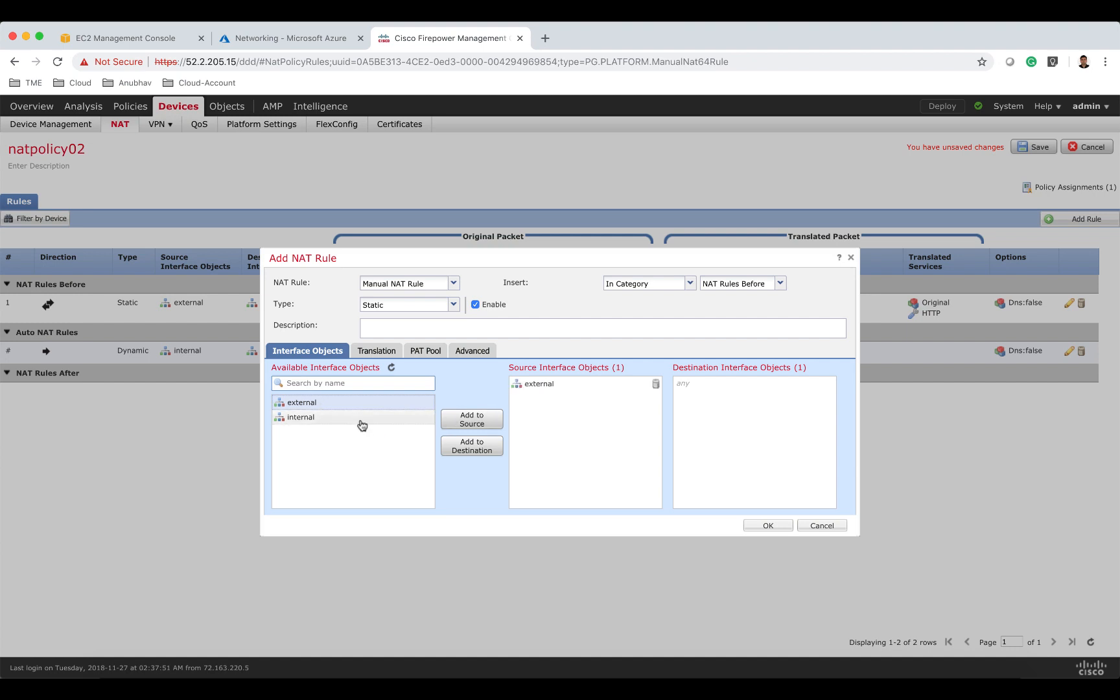
{"action": "left_click", "coordinate": [445, 456]}
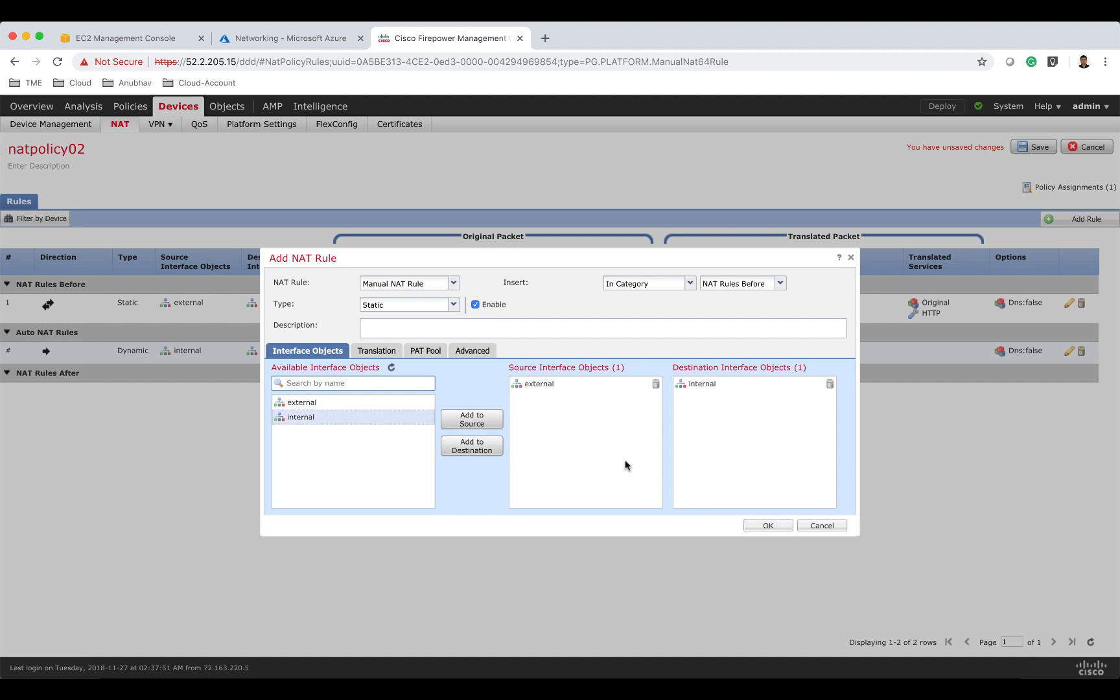
Set the rule's original source to azure-lb, original destination to Source Interface IP and original destination port to SSH.
{"action": "left_click", "coordinate": [384, 351]}
{"action": "left_click", "coordinate": [401, 384]}
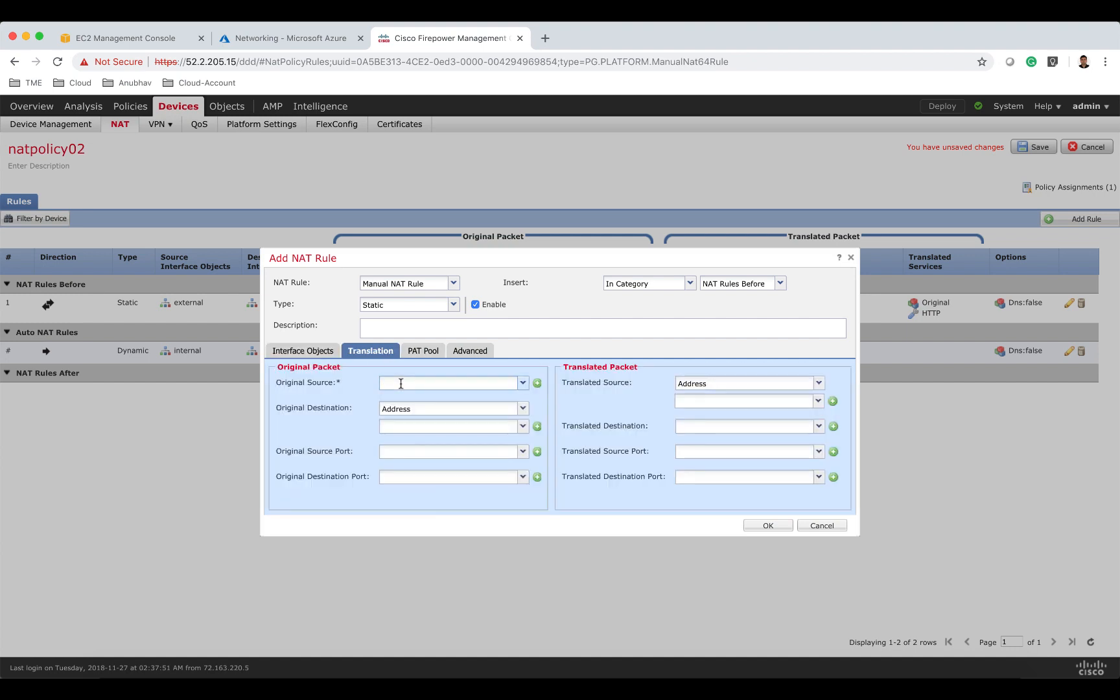
{"action": "type", "text": "azu"}
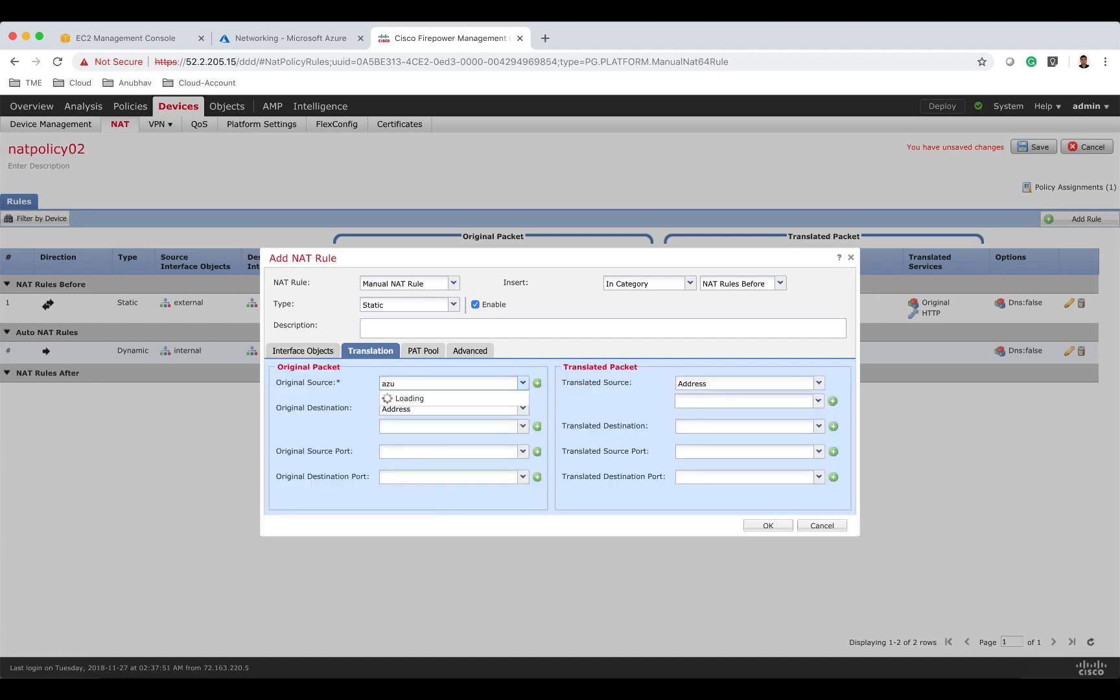
{"action": "left_click", "coordinate": [406, 398]}
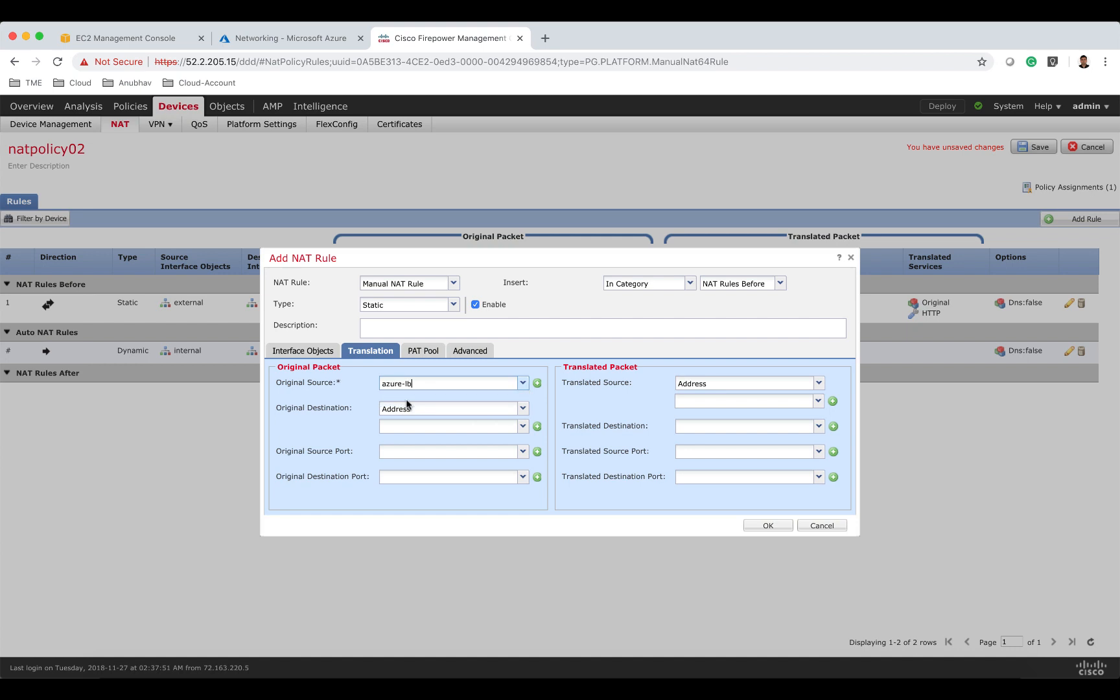
{"action": "left_click", "coordinate": [448, 408]}
{"action": "left_click", "coordinate": [397, 425]}
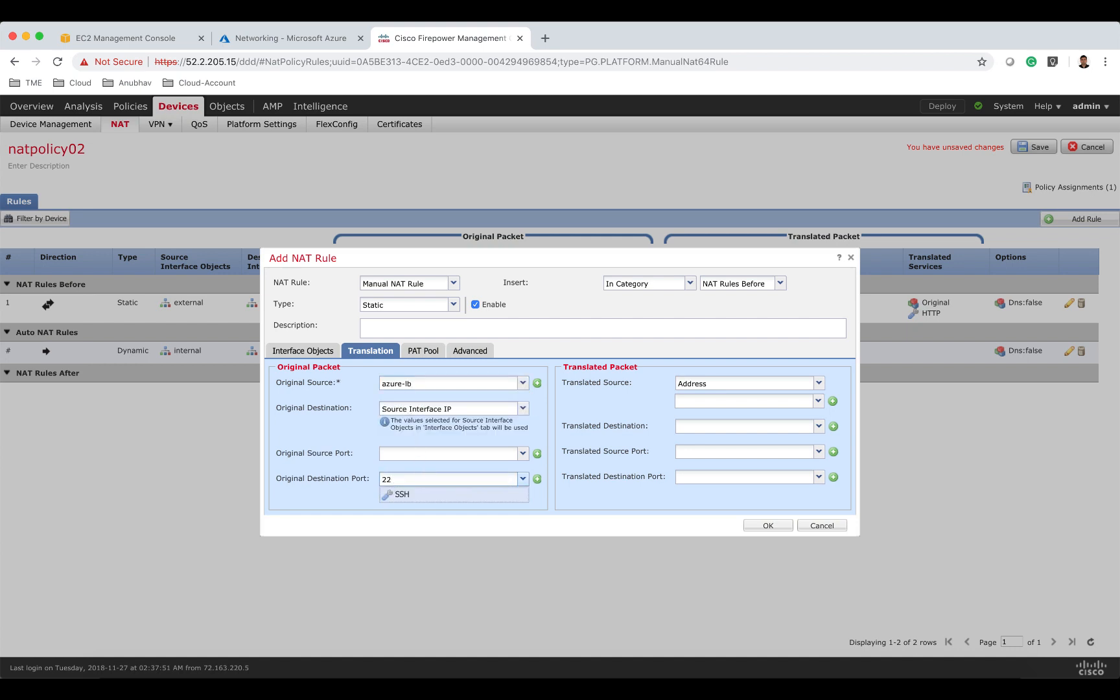
{"action": "left_click", "coordinate": [428, 495]}
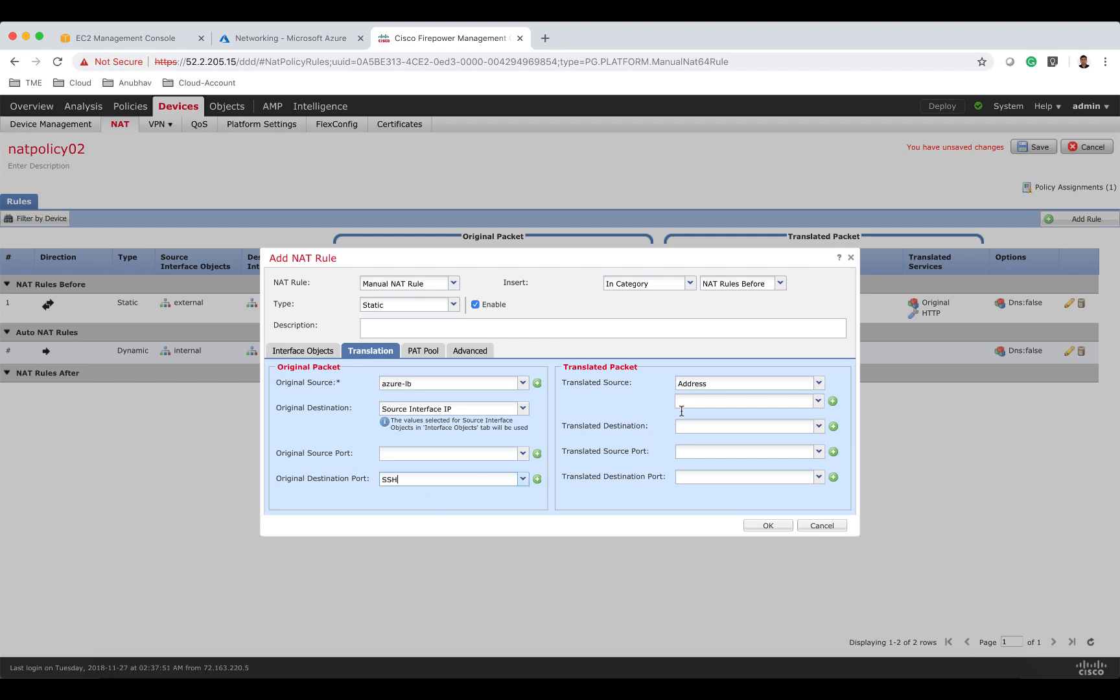
Set translated source to Destination Interface IP, translated destination to fw-mgmt02, translated destination port to SSH, and confirm the rule.
{"action": "left_click", "coordinate": [707, 387]}
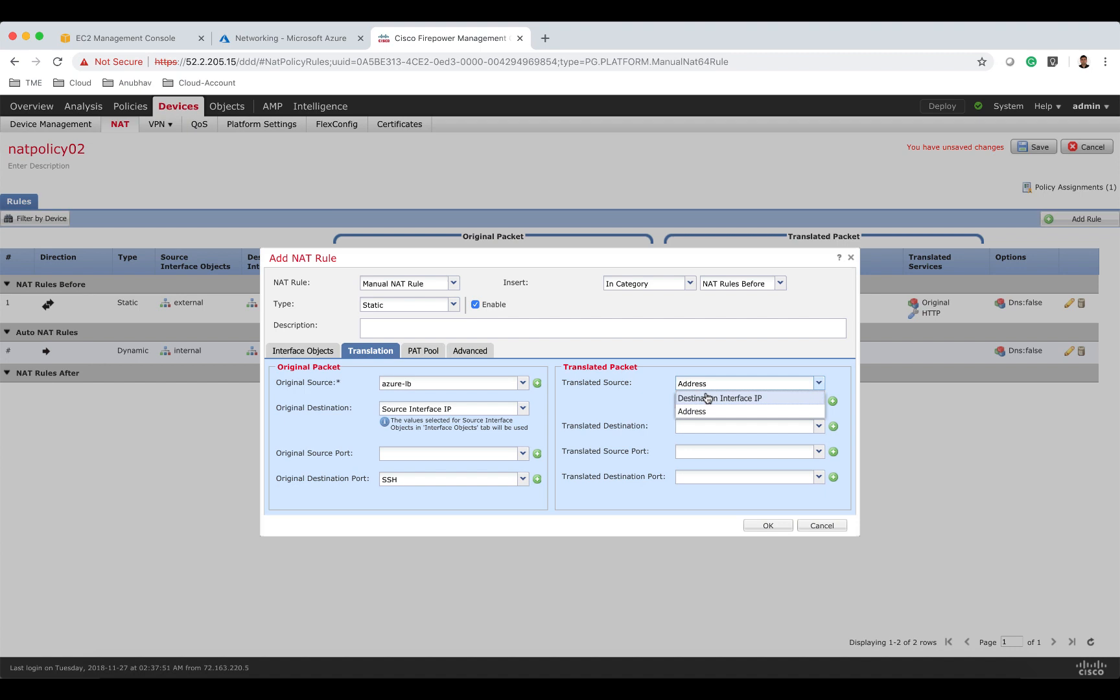
{"action": "left_click", "coordinate": [707, 398]}
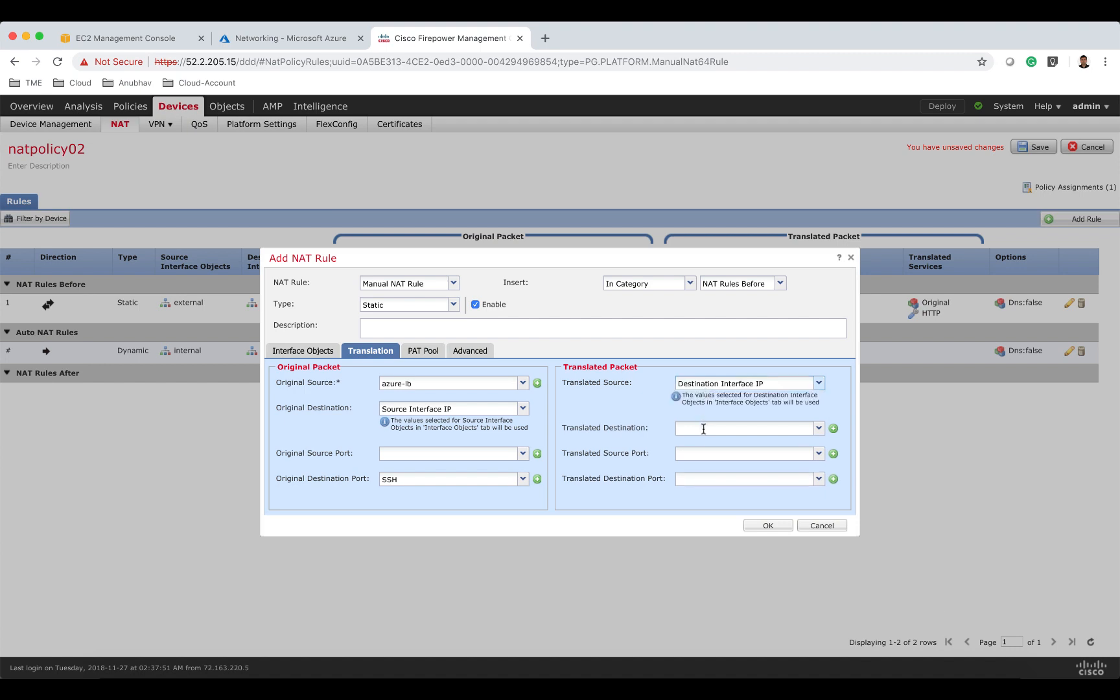
{"action": "left_click", "coordinate": [703, 428]}
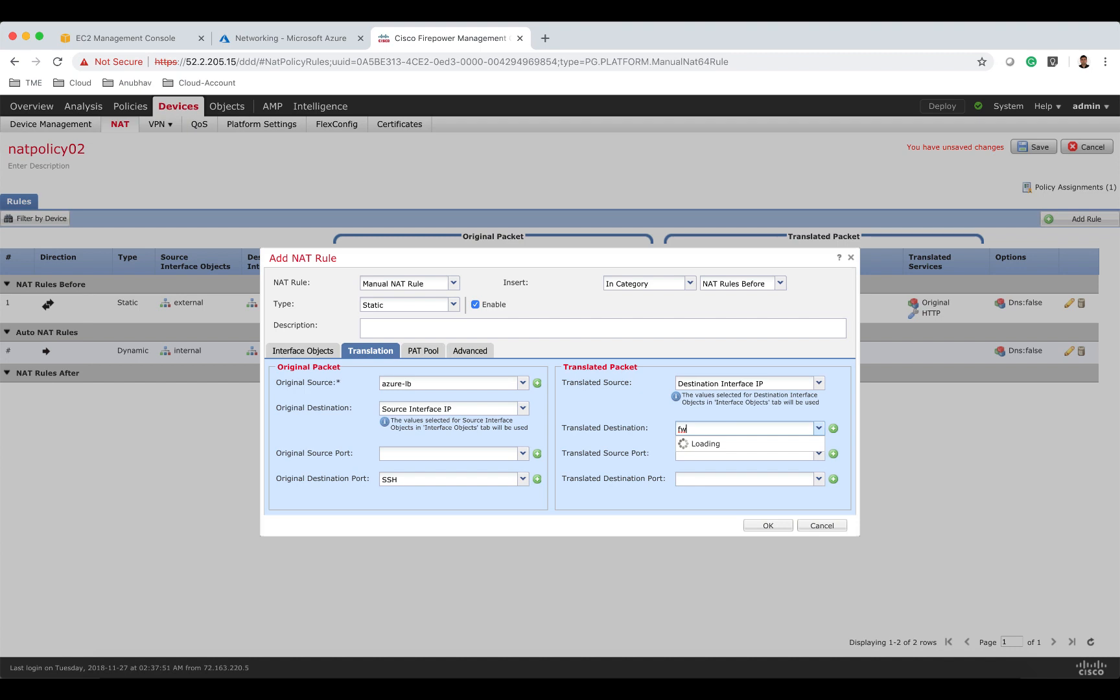
{"action": "left_click", "coordinate": [734, 462]}
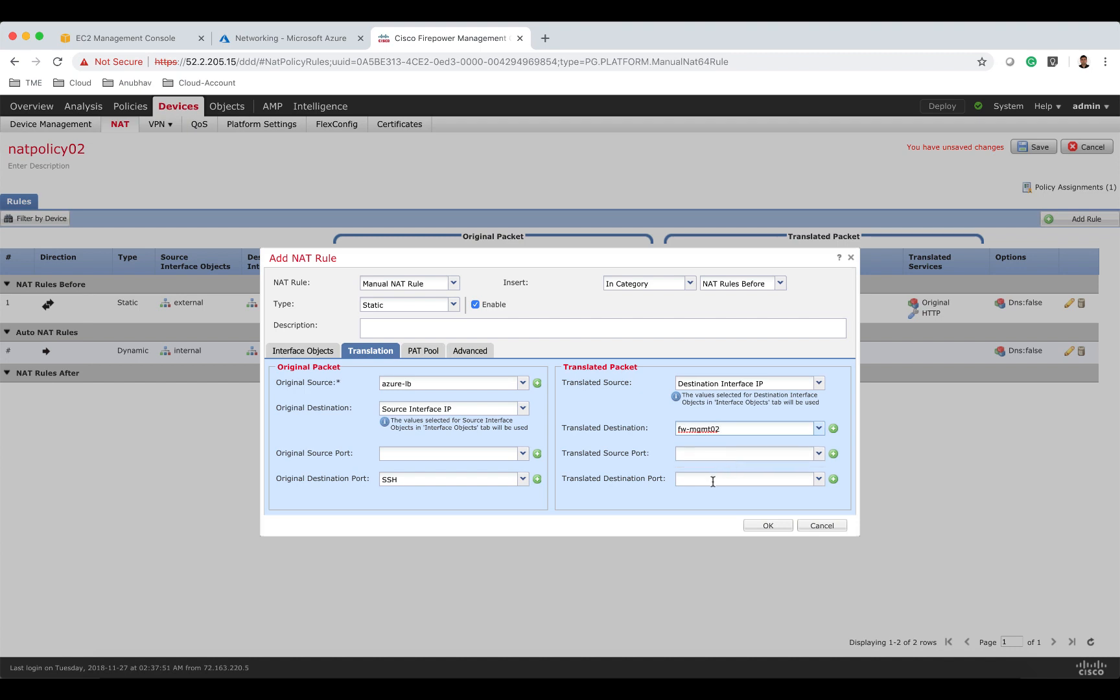
{"action": "left_click", "coordinate": [713, 482]}
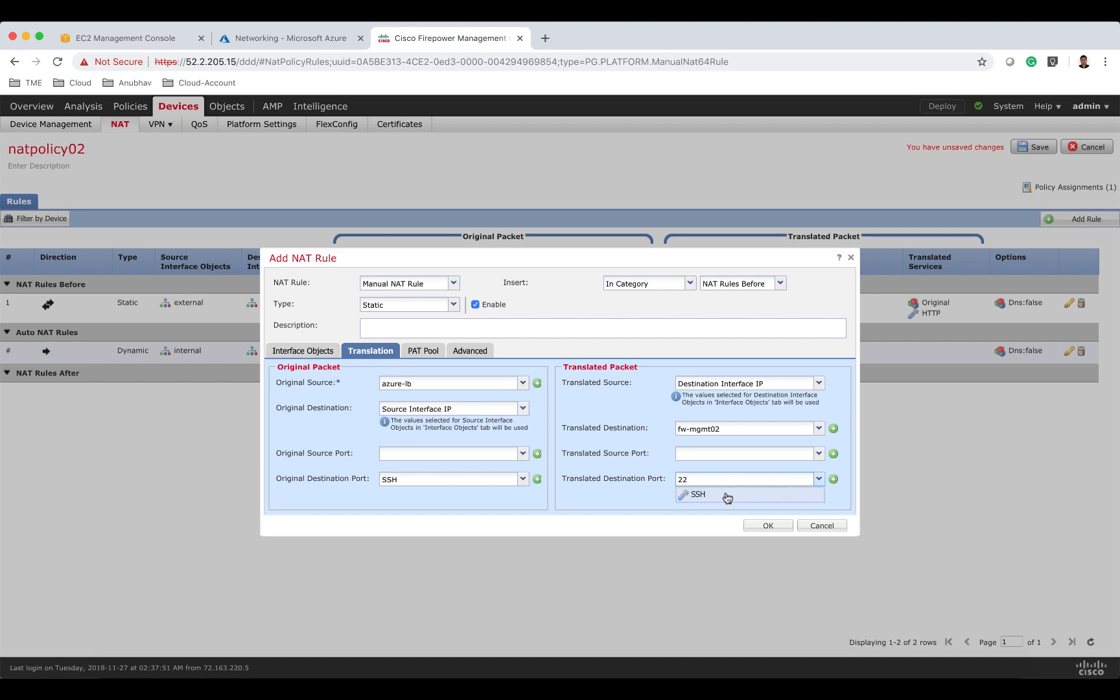
{"action": "left_click", "coordinate": [724, 498]}
{"action": "left_click", "coordinate": [768, 526]}
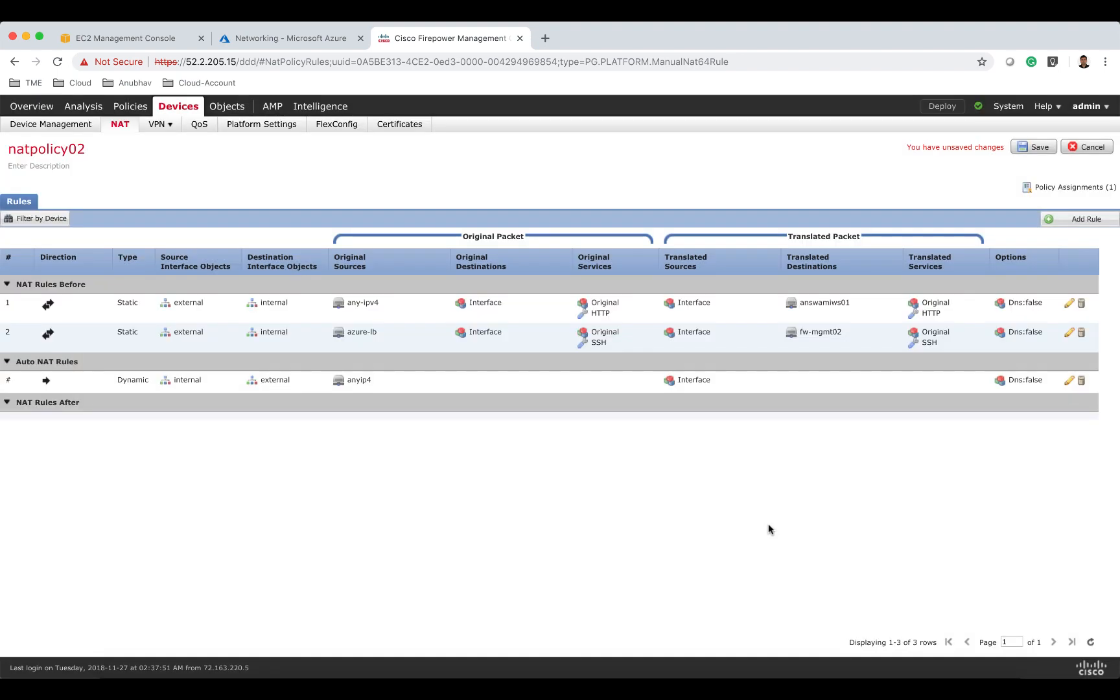
Add a third Manual static NAT rule with internal as source interface and external as destination interface.
{"action": "left_click", "coordinate": [1104, 221]}
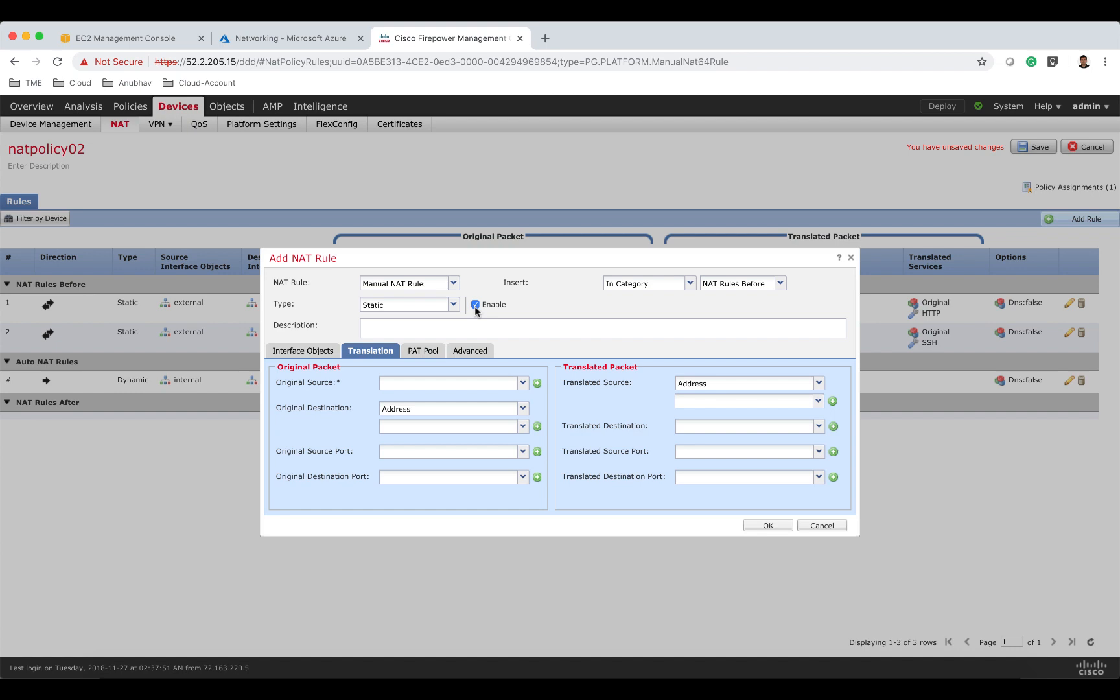
{"action": "left_click", "coordinate": [328, 353]}
{"action": "left_click", "coordinate": [407, 419]}
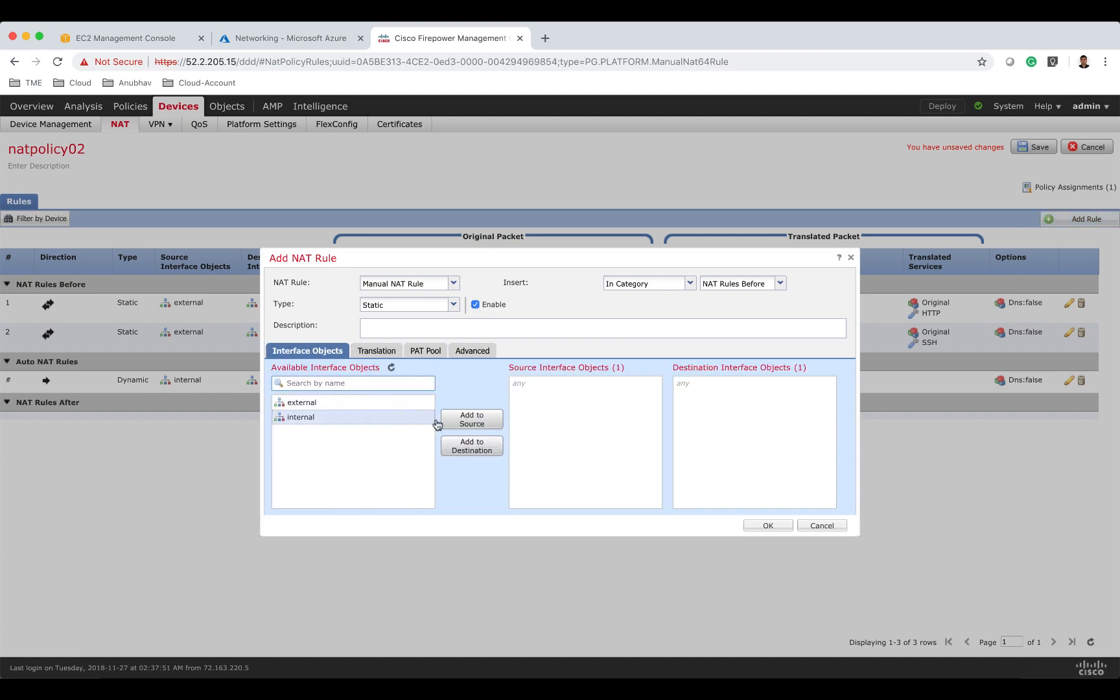
{"action": "left_click", "coordinate": [474, 421]}
{"action": "left_click", "coordinate": [422, 403]}
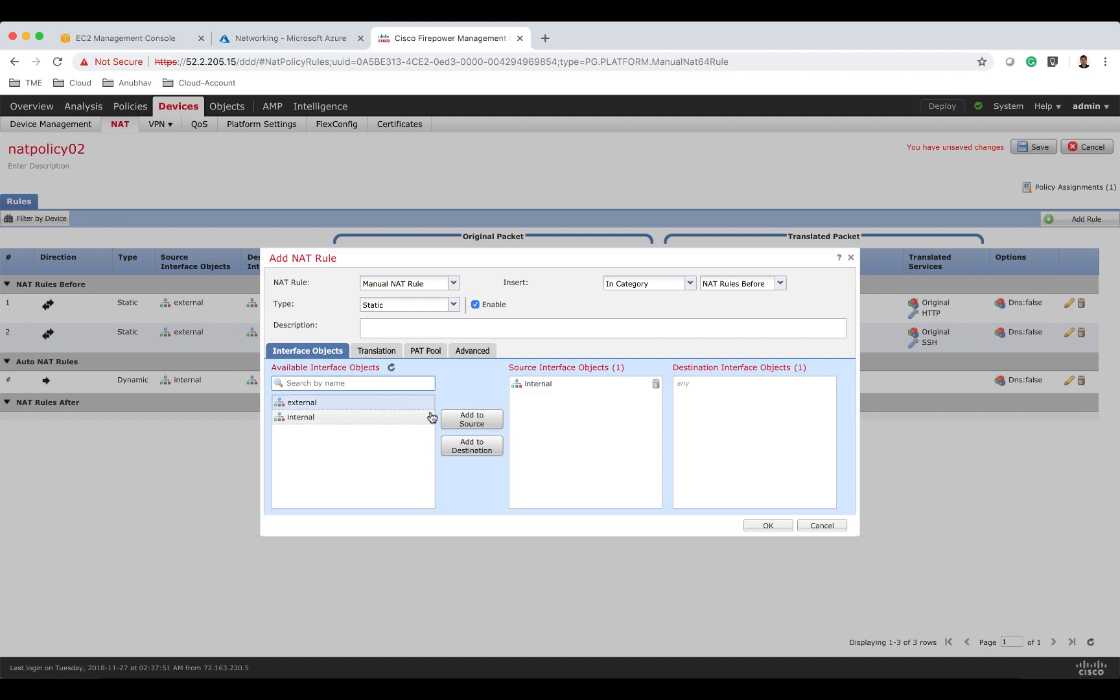
{"action": "left_click", "coordinate": [478, 446]}
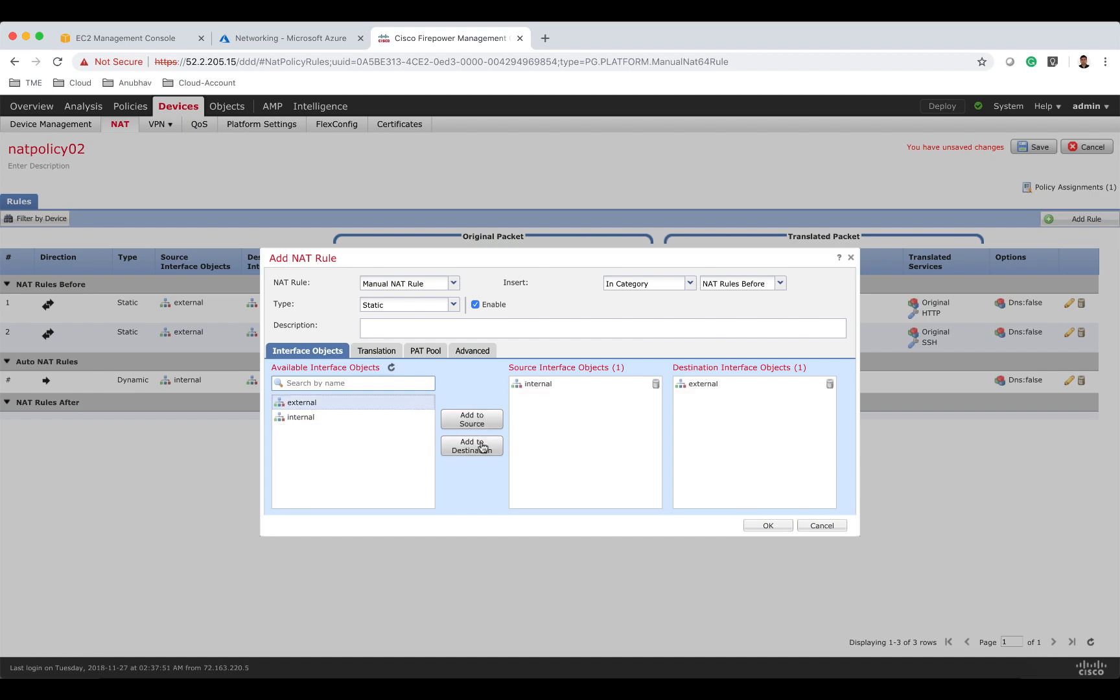
Set this rule's original source to azure-lb, original destination to Source Interface IP and original destination port to SSH.
{"action": "left_click", "coordinate": [378, 351]}
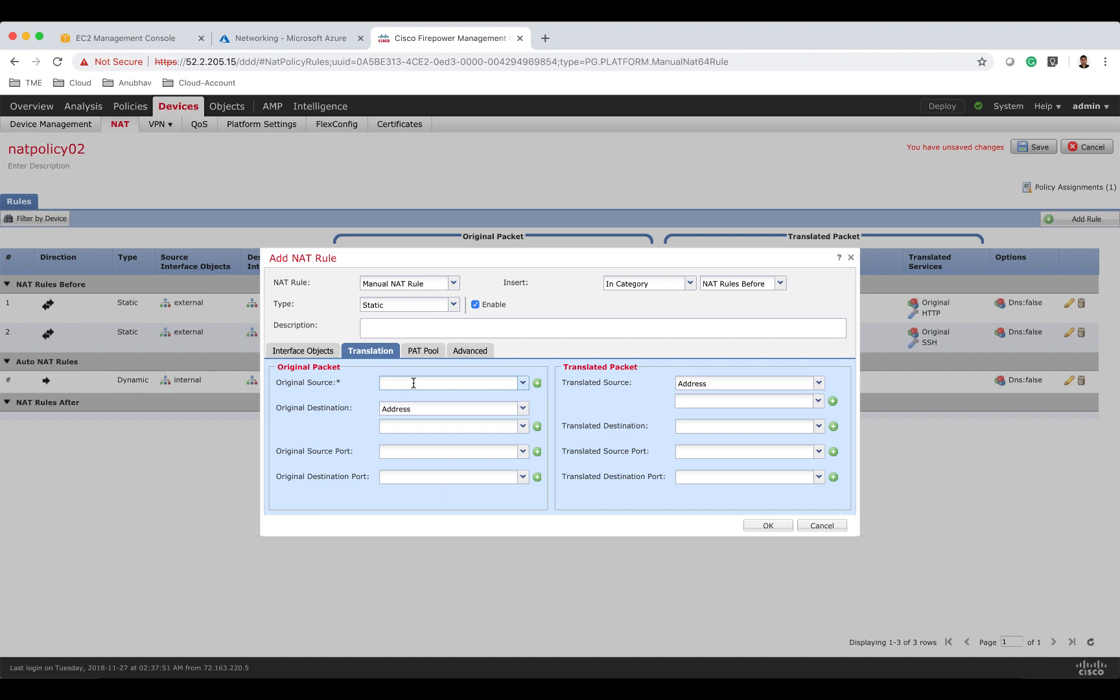
{"action": "left_click", "coordinate": [522, 384]}
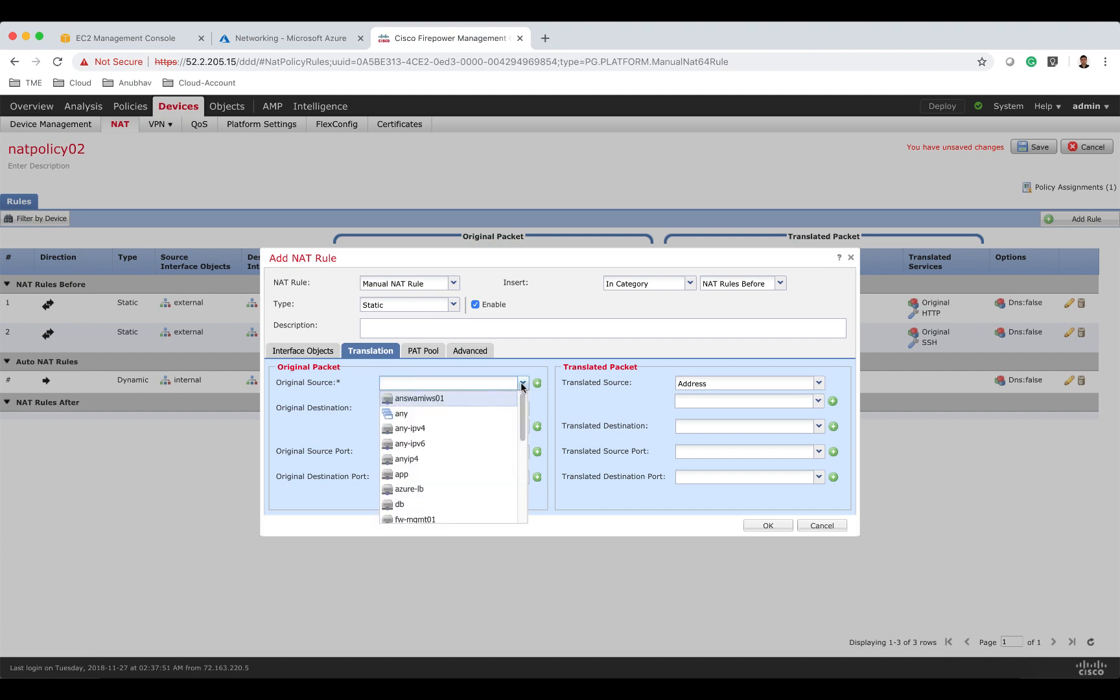
{"action": "type", "text": "azure"}
{"action": "left_click", "coordinate": [468, 399]}
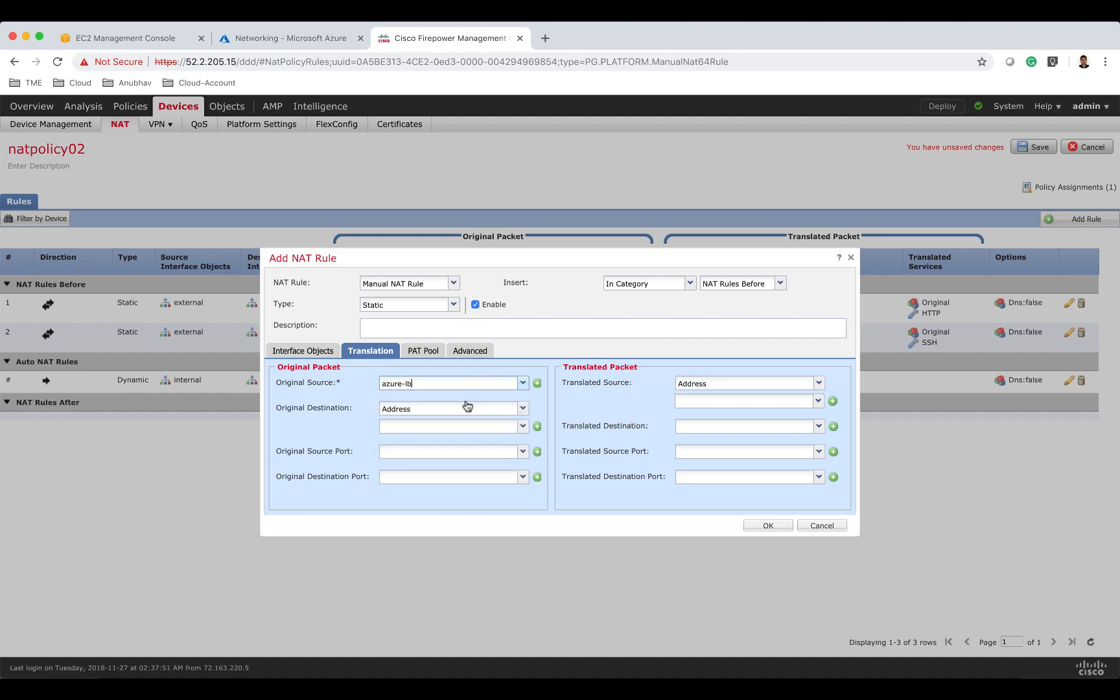
{"action": "left_click", "coordinate": [476, 409]}
{"action": "left_click", "coordinate": [471, 423]}
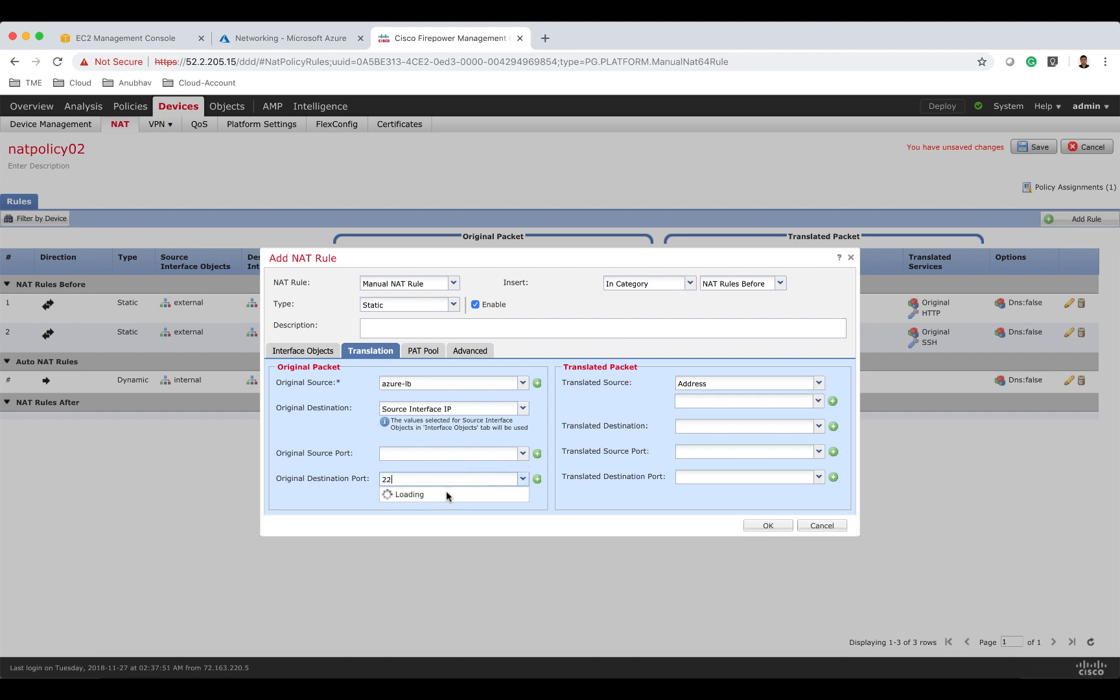
{"action": "left_click", "coordinate": [447, 494]}
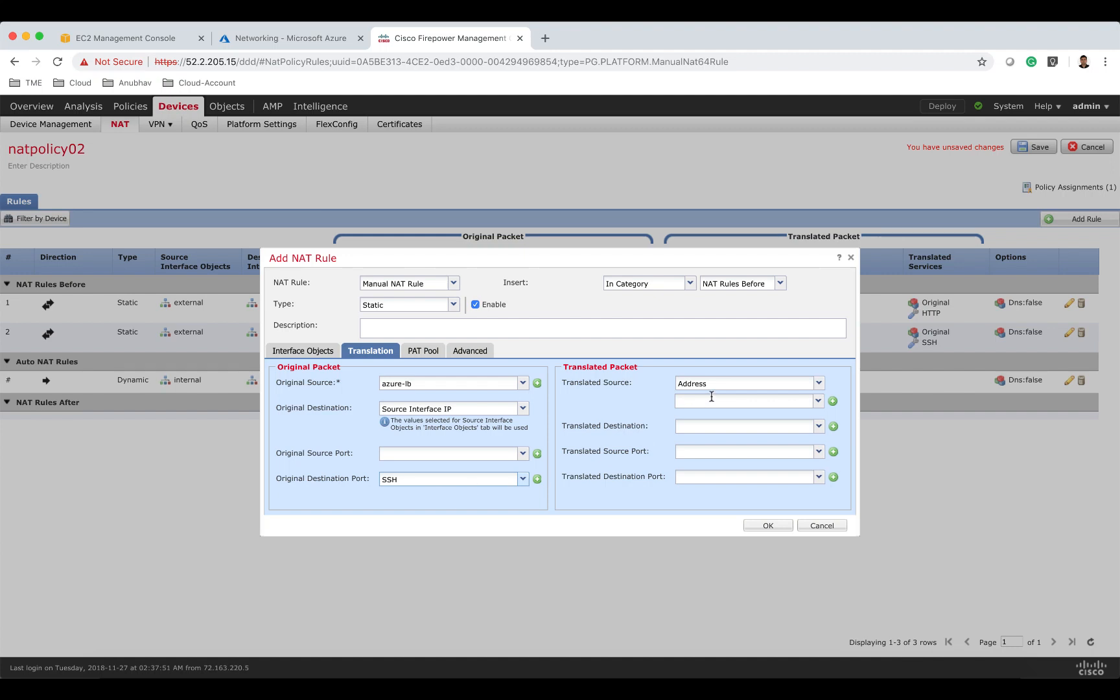
Set translated source to Destination Interface IP, translated destination to fw-mgmt02, translated destination port to SSH, and confirm the rule.
{"action": "left_click", "coordinate": [712, 385]}
{"action": "left_click", "coordinate": [713, 396]}
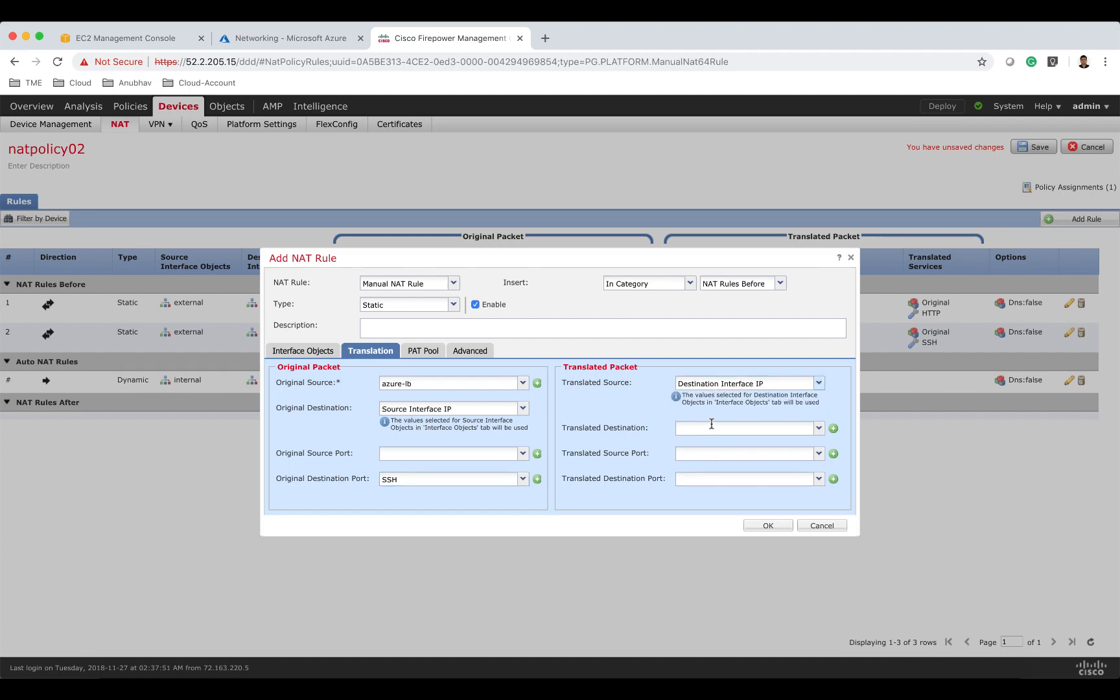
{"action": "left_click", "coordinate": [712, 424]}
{"action": "type", "text": "a"}
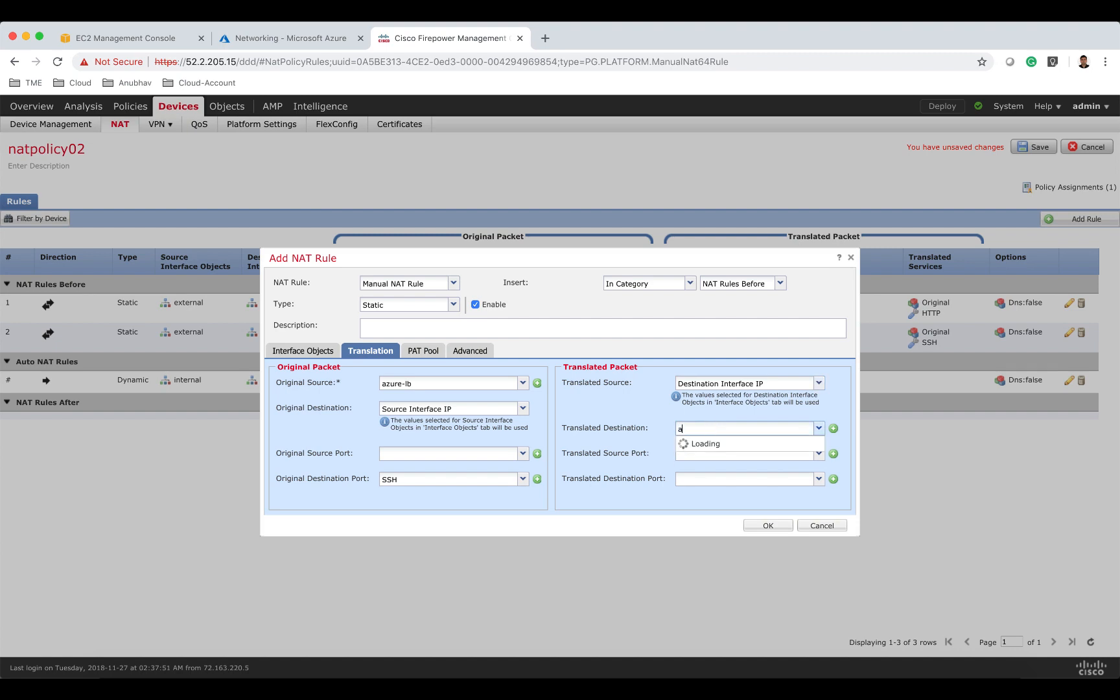
{"action": "type", "text": "fw"}
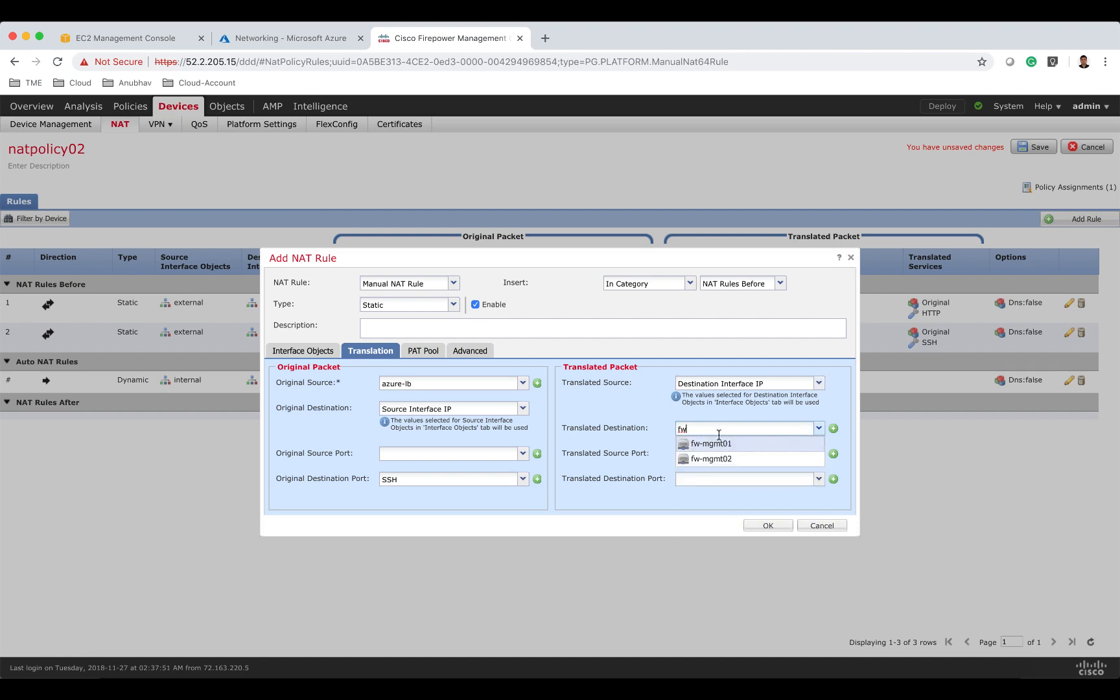
{"action": "left_click", "coordinate": [725, 459]}
{"action": "left_click", "coordinate": [718, 480]}
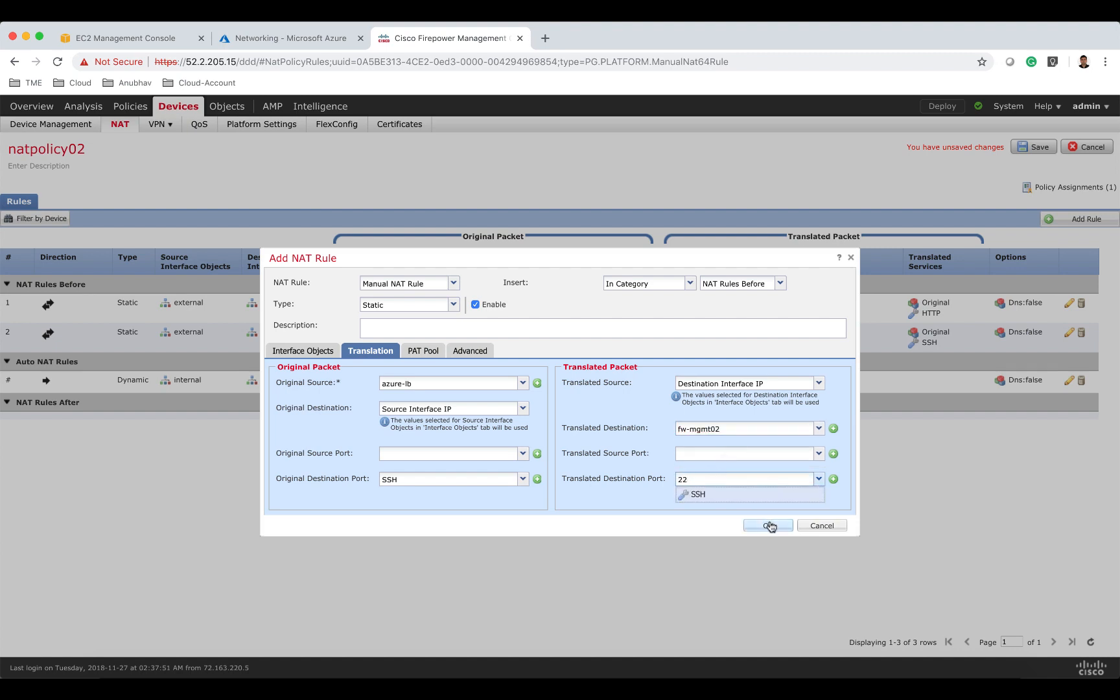
{"action": "left_click", "coordinate": [741, 494]}
{"action": "left_click", "coordinate": [765, 526]}
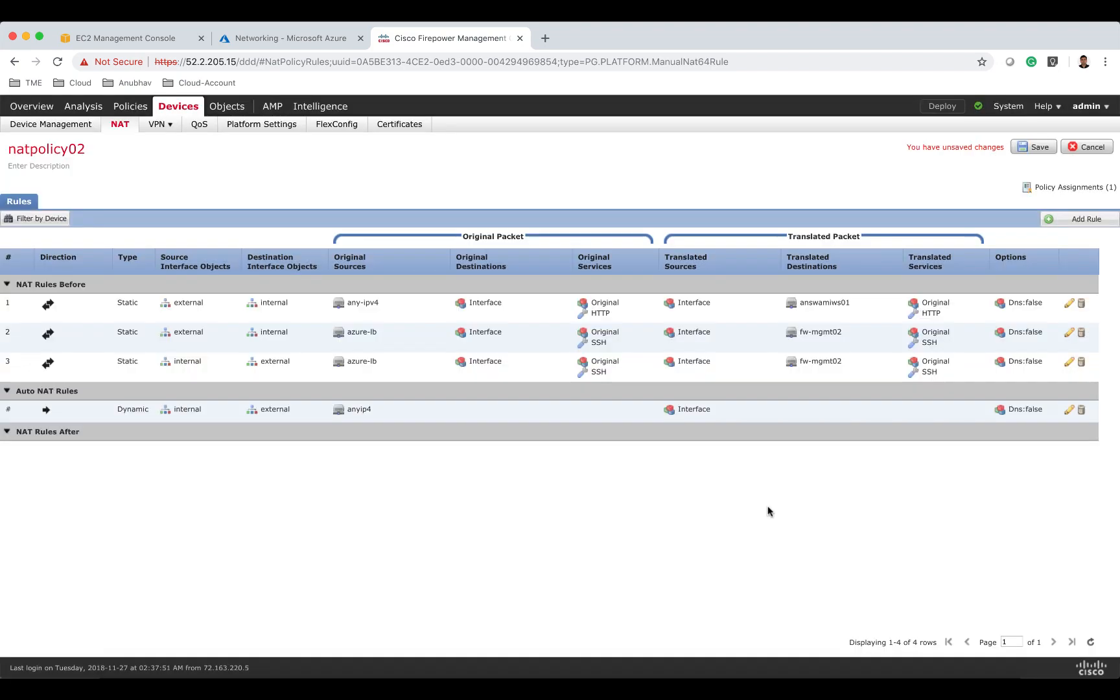
Save the natpolicy02 NAT policy and deploy it to both firewalls, answamingfw02 and answamingfw01.
{"action": "left_click", "coordinate": [1031, 149]}
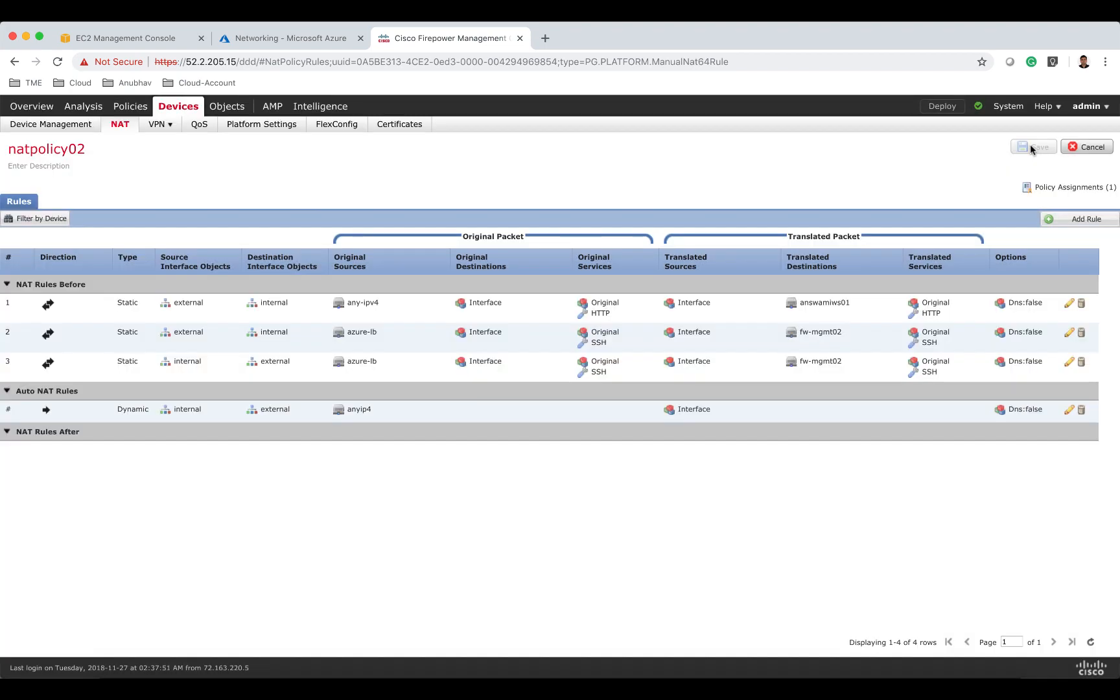
{"action": "left_click", "coordinate": [940, 109]}
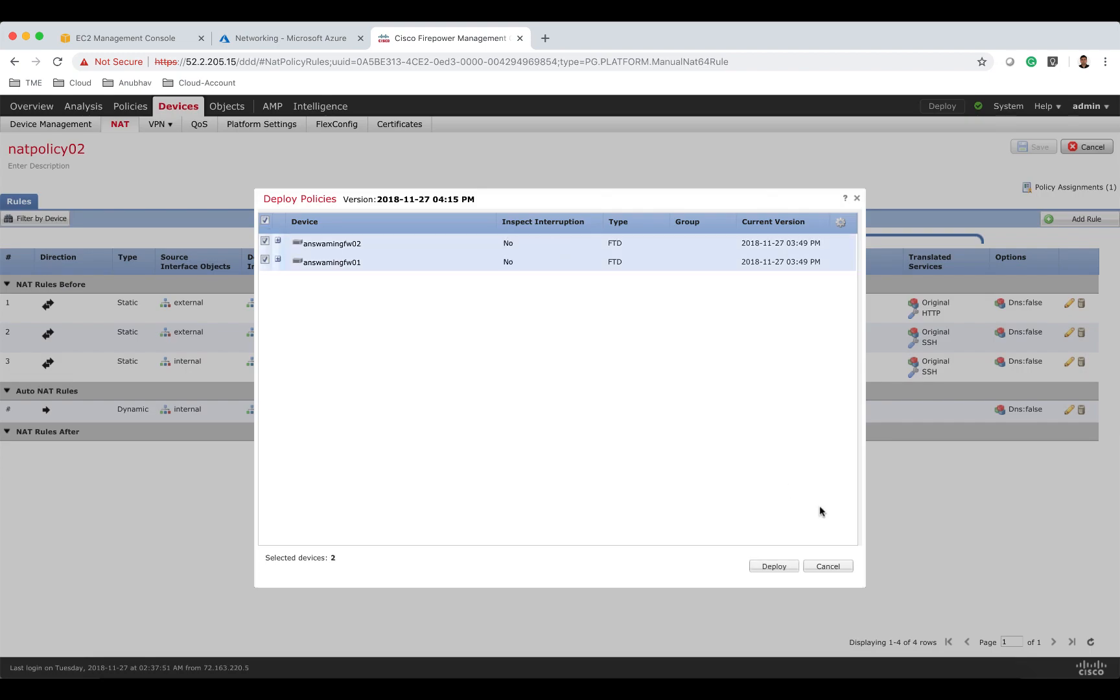
{"action": "left_click", "coordinate": [778, 567]}
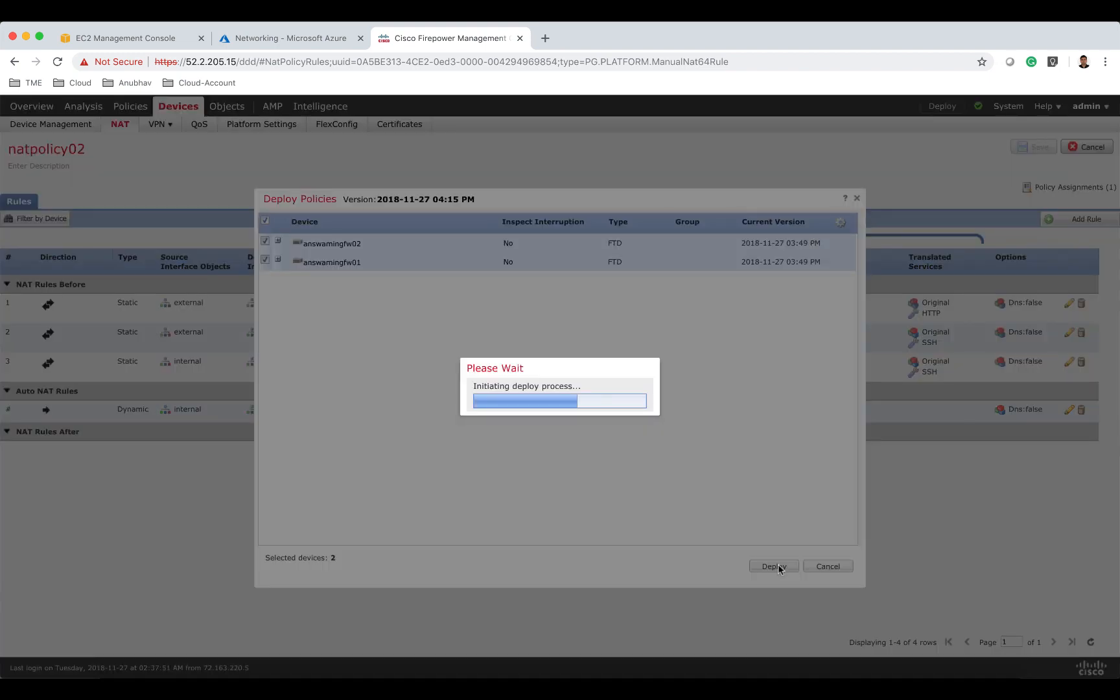
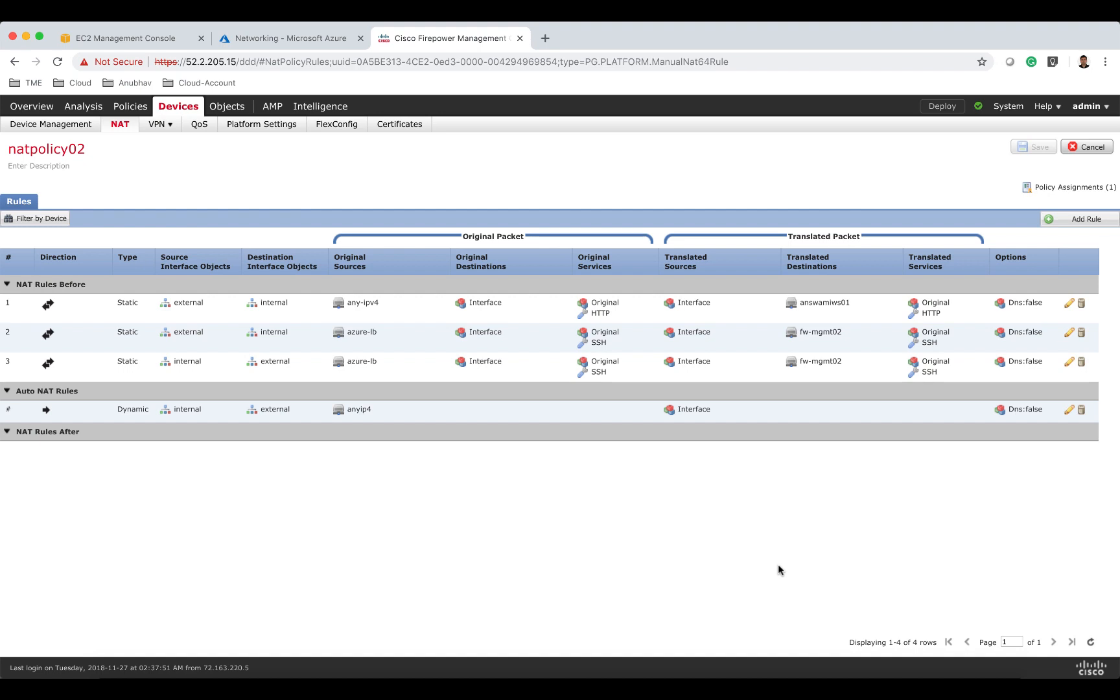
Switch to the Azure portal, open load balancer answami-elb01 and chart its Health Probe Status metric over the last 30 minutes.
{"action": "left_click", "coordinate": [673, 10]}
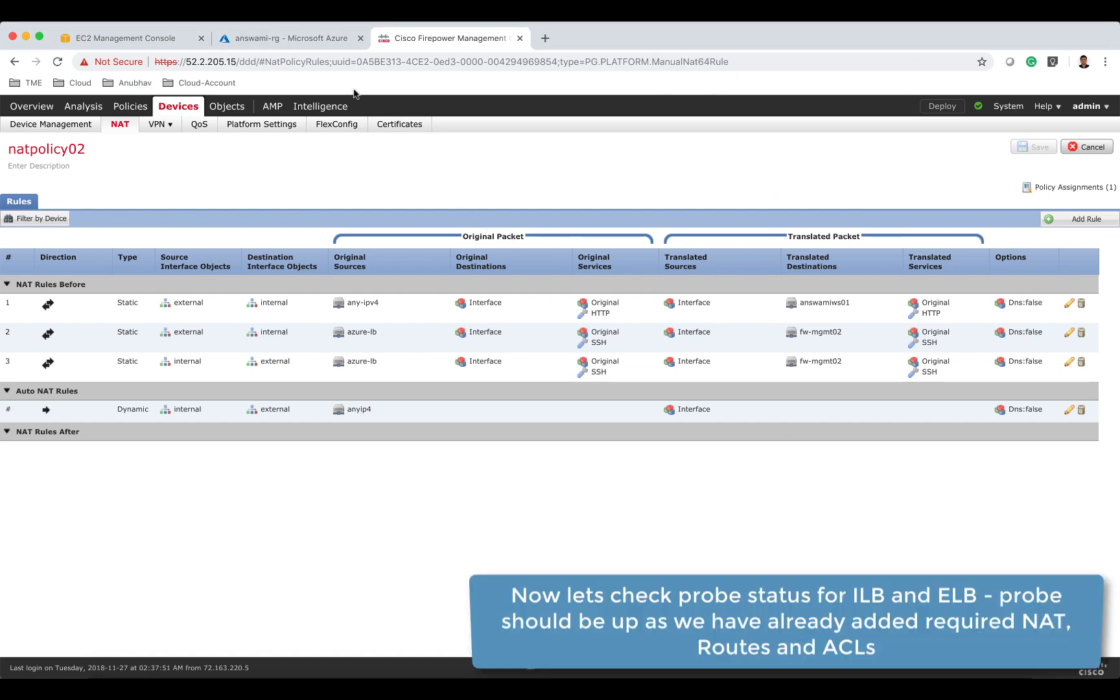
{"action": "left_click", "coordinate": [311, 41]}
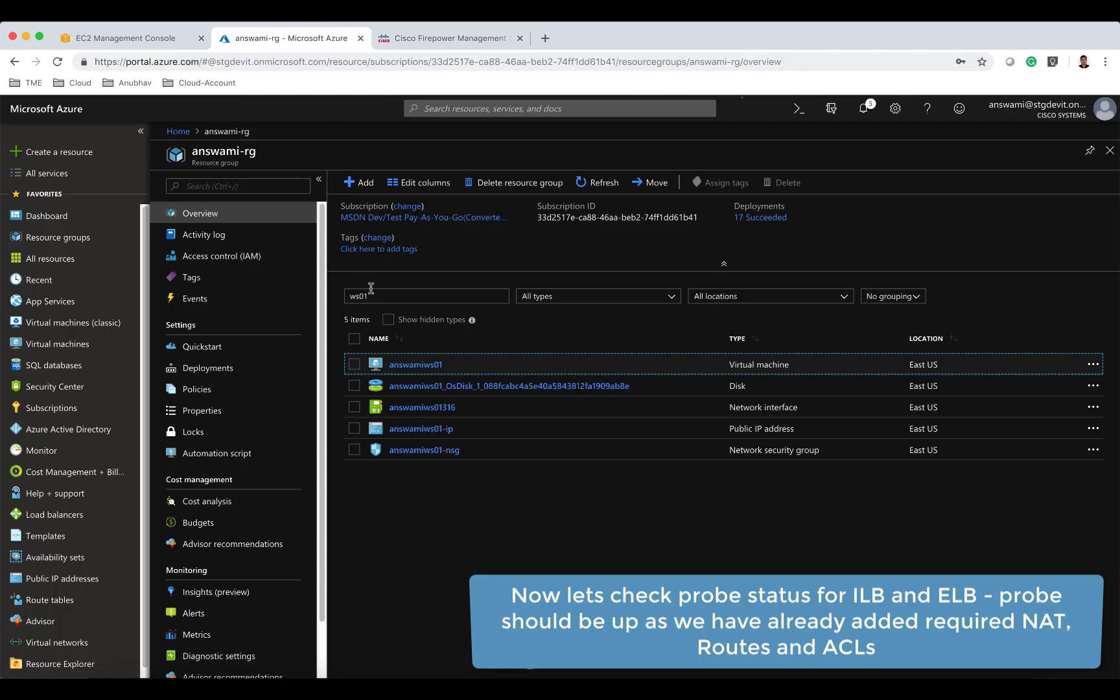
{"action": "left_click_drag", "start_coordinate": [393, 299], "coordinate": [335, 300]}
{"action": "type", "text": "elb"}
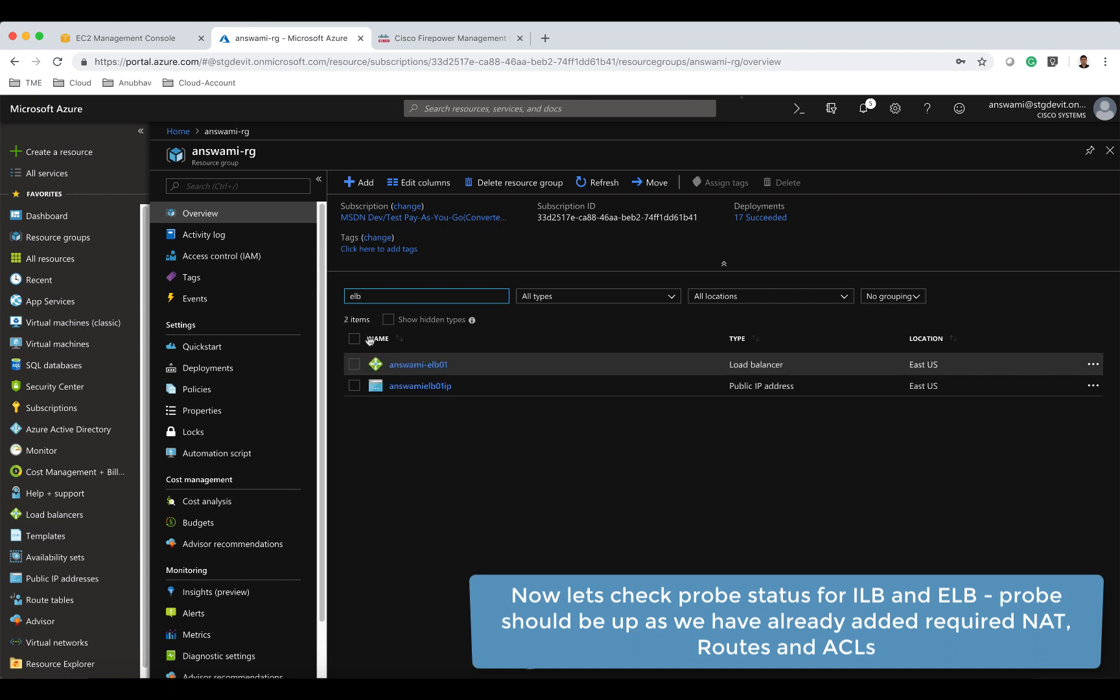
{"action": "left_click", "coordinate": [420, 367]}
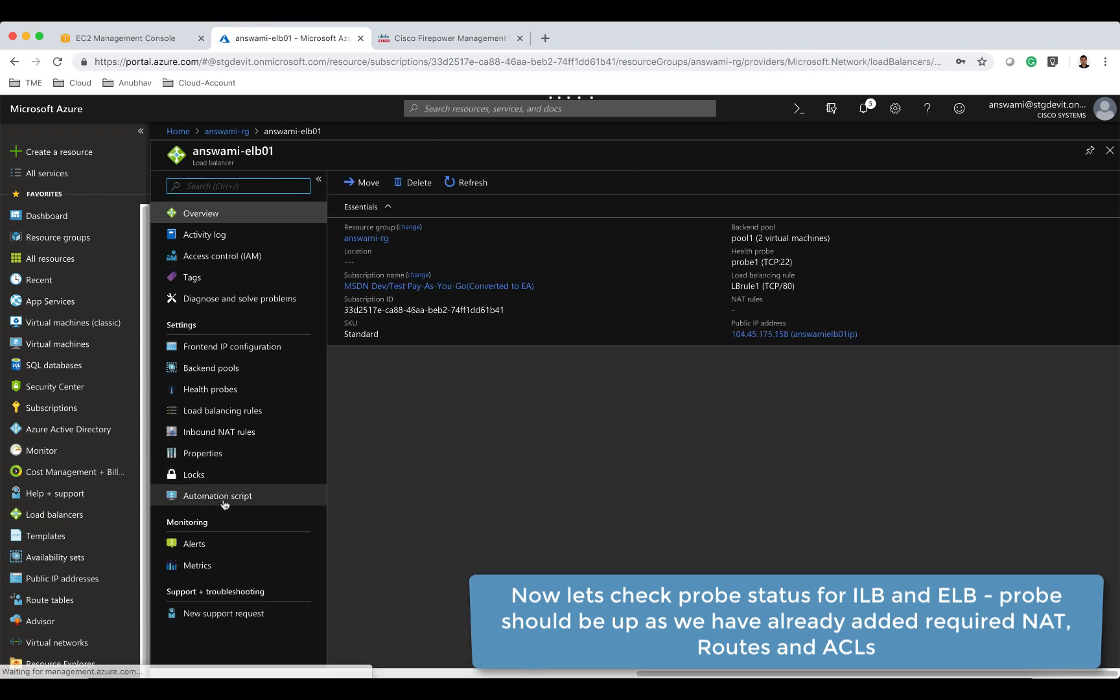
{"action": "left_click", "coordinate": [209, 567]}
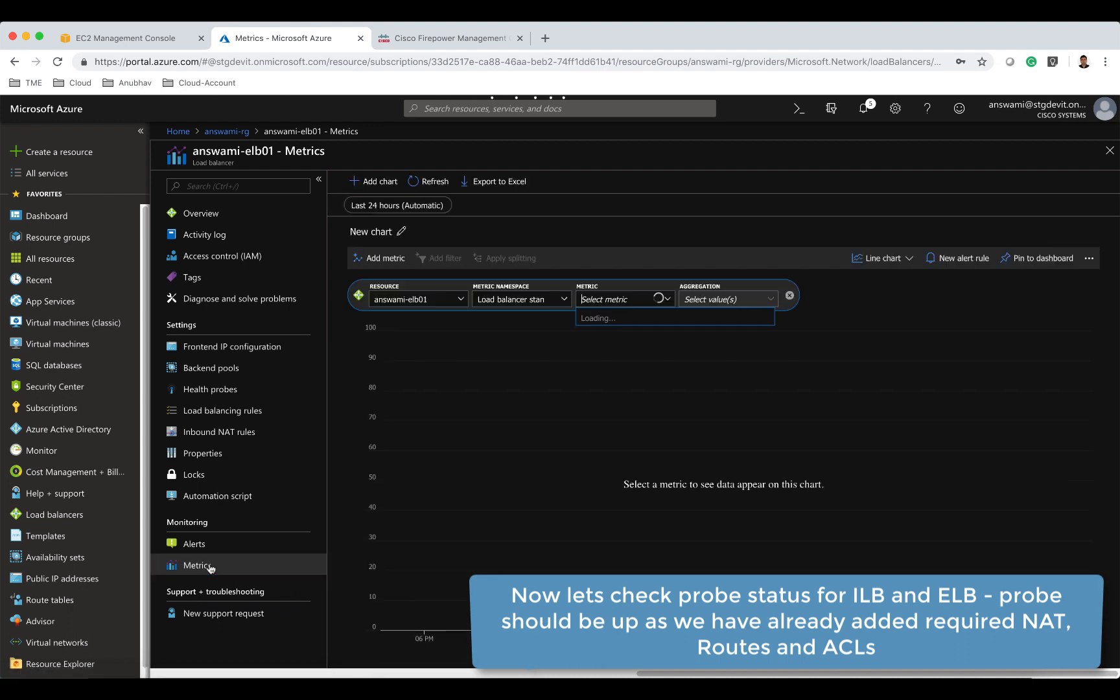
{"action": "left_click", "coordinate": [404, 205]}
{"action": "left_click", "coordinate": [367, 250]}
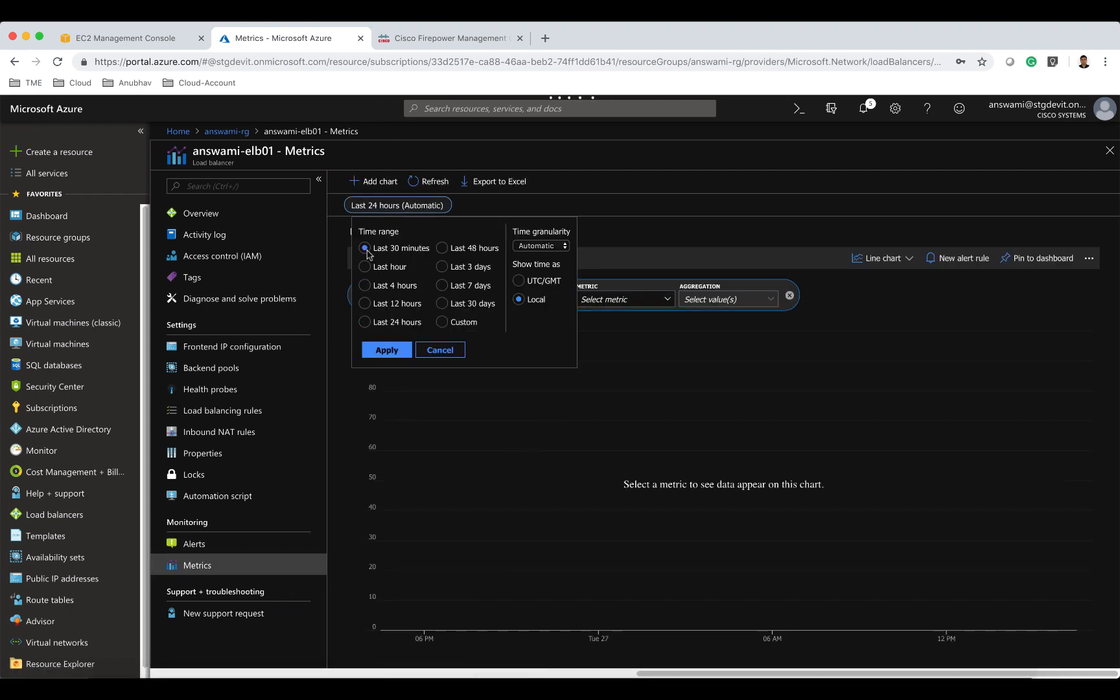
{"action": "left_click", "coordinate": [388, 350]}
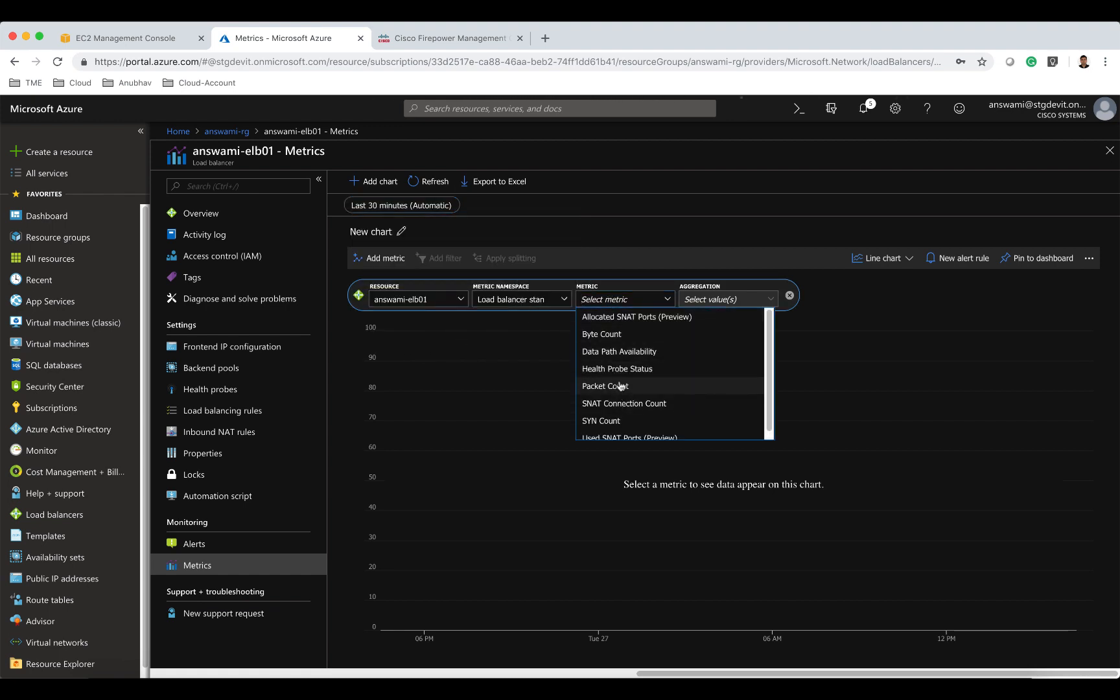
{"action": "scroll", "coordinate": [628, 369], "scroll_direction": "down", "scroll_amount": 1}
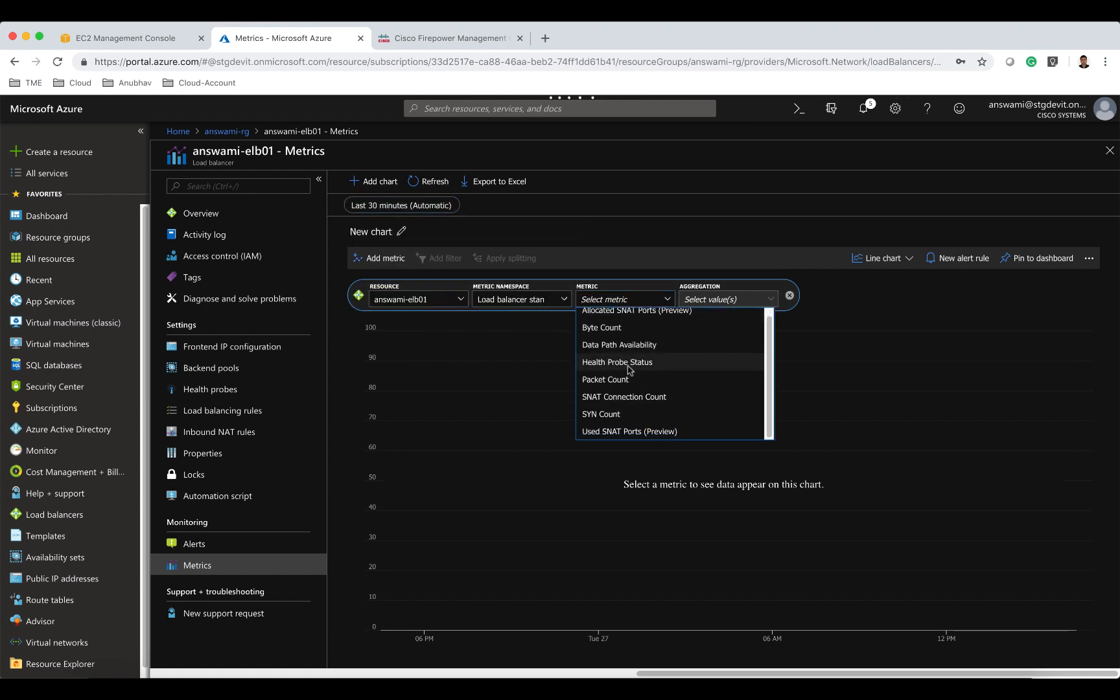
{"action": "left_click", "coordinate": [628, 363]}
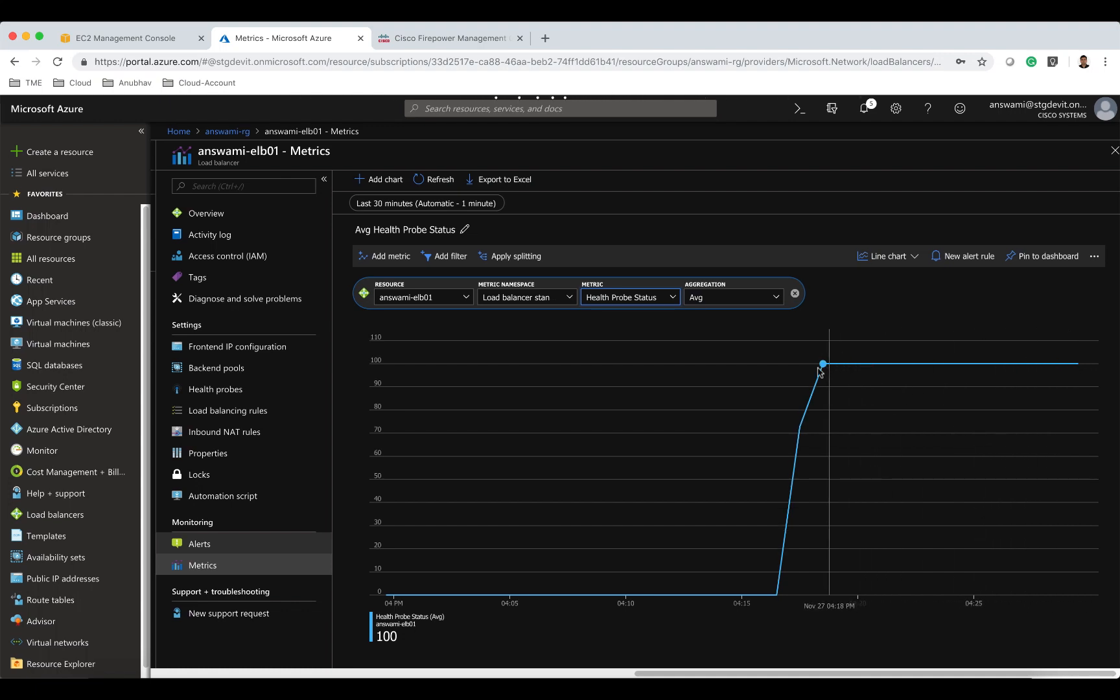
Open load balancer answami-ilb01 from the resource group and chart its Health Probe Status metric over the last 30 minutes.
{"action": "left_click", "coordinate": [215, 131]}
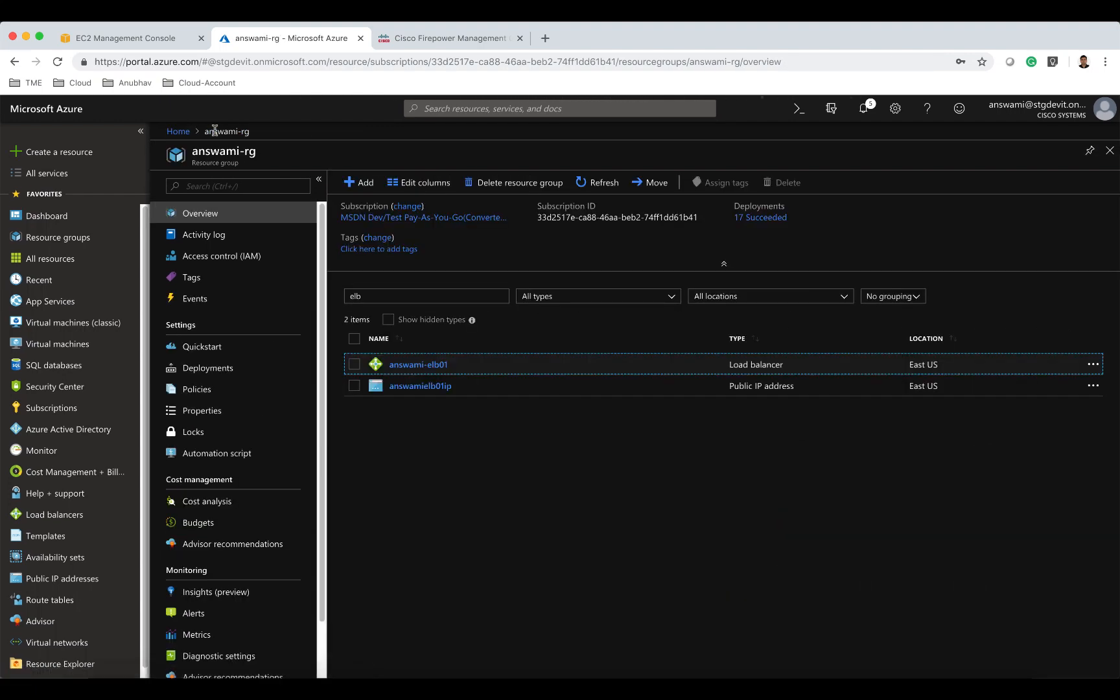
{"action": "left_click_drag", "start_coordinate": [371, 300], "coordinate": [332, 298]}
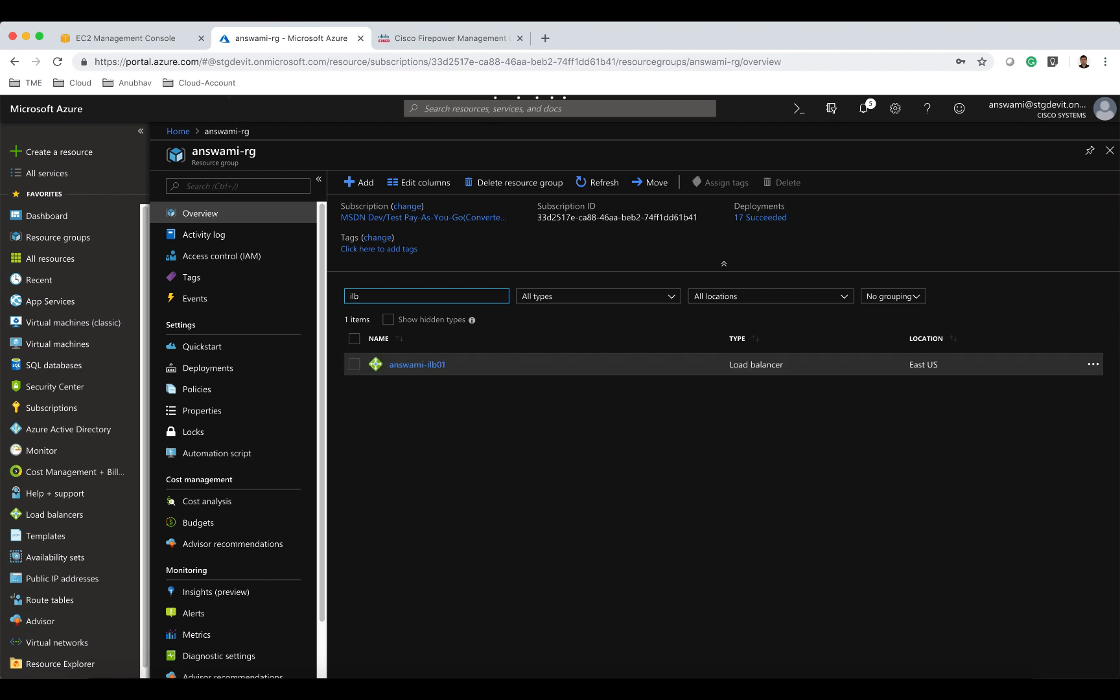
{"action": "left_click", "coordinate": [396, 364]}
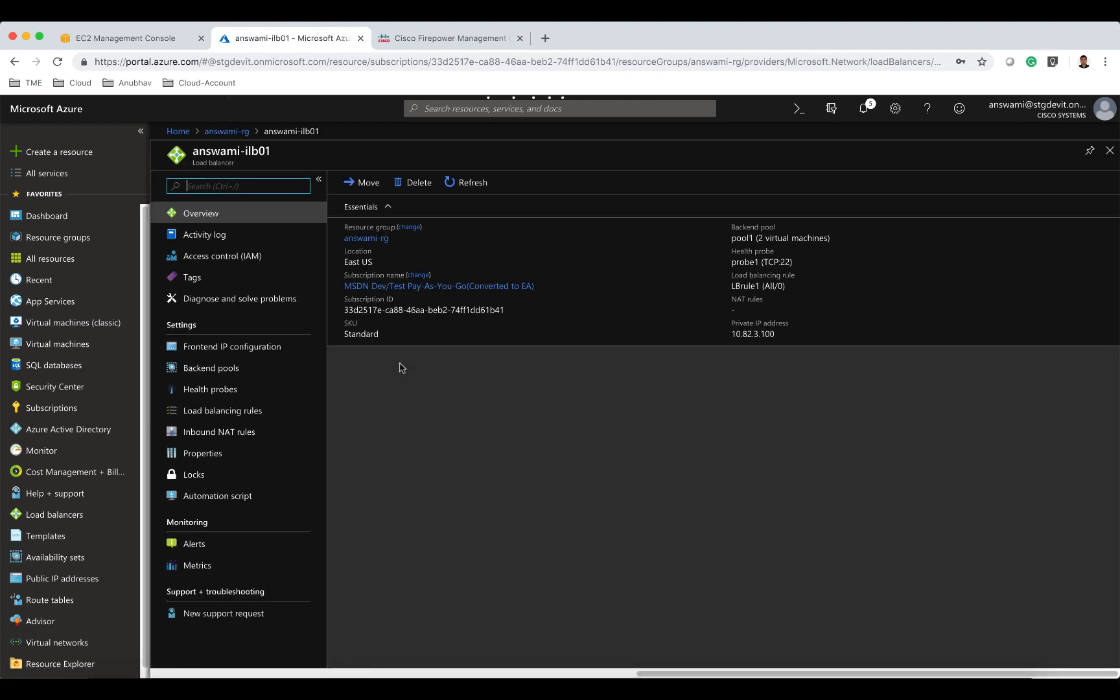
{"action": "left_click", "coordinate": [215, 568]}
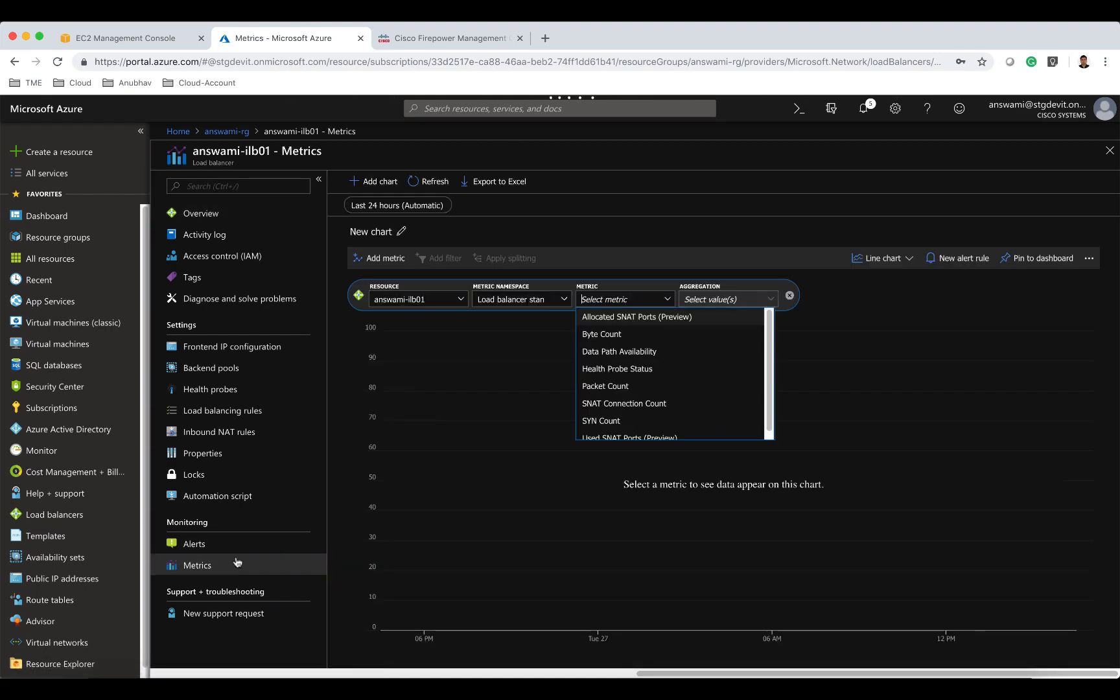
{"action": "left_click", "coordinate": [636, 370]}
{"action": "left_click", "coordinate": [409, 206]}
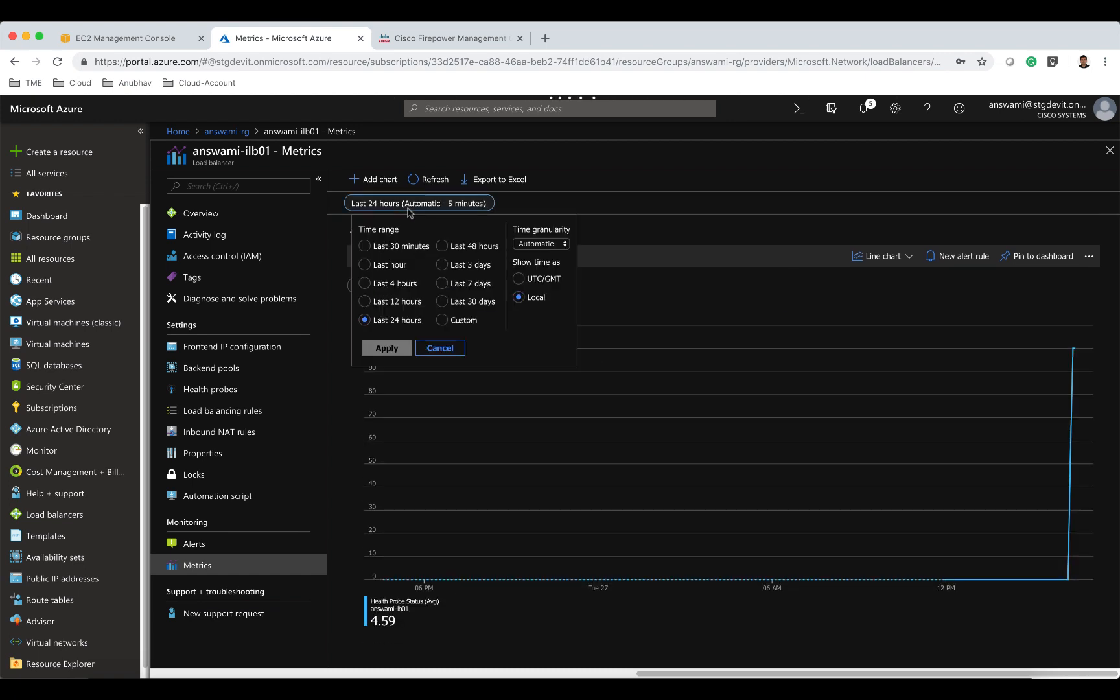
{"action": "left_click", "coordinate": [384, 247]}
{"action": "left_click", "coordinate": [379, 346]}
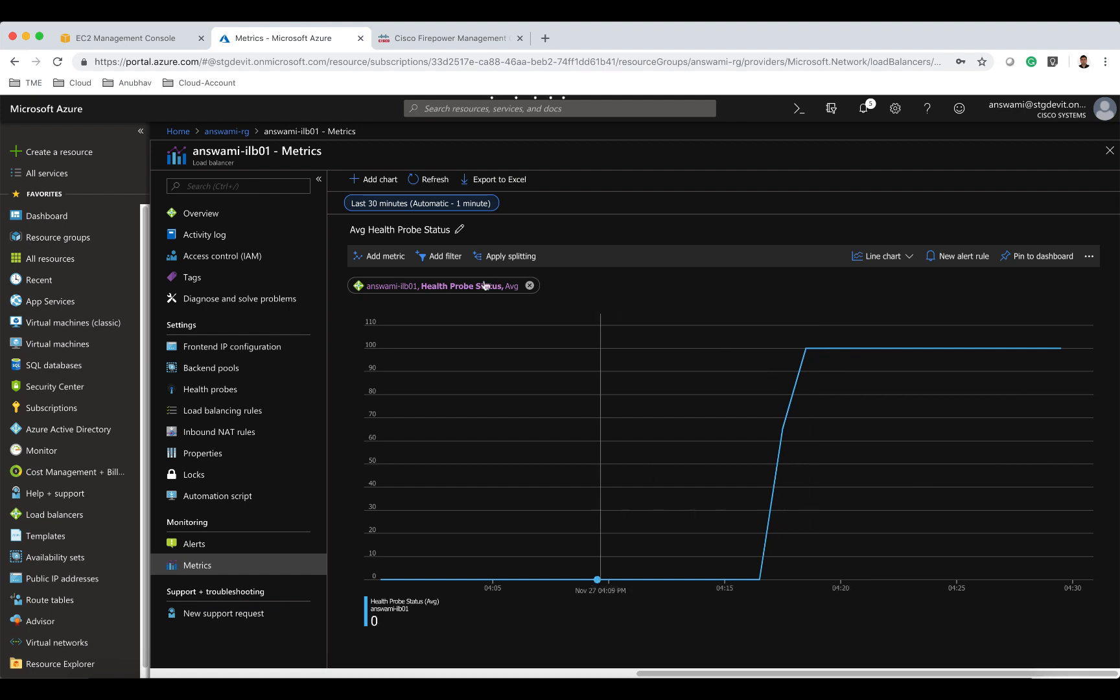
{"action": "left_click", "coordinate": [227, 131]}
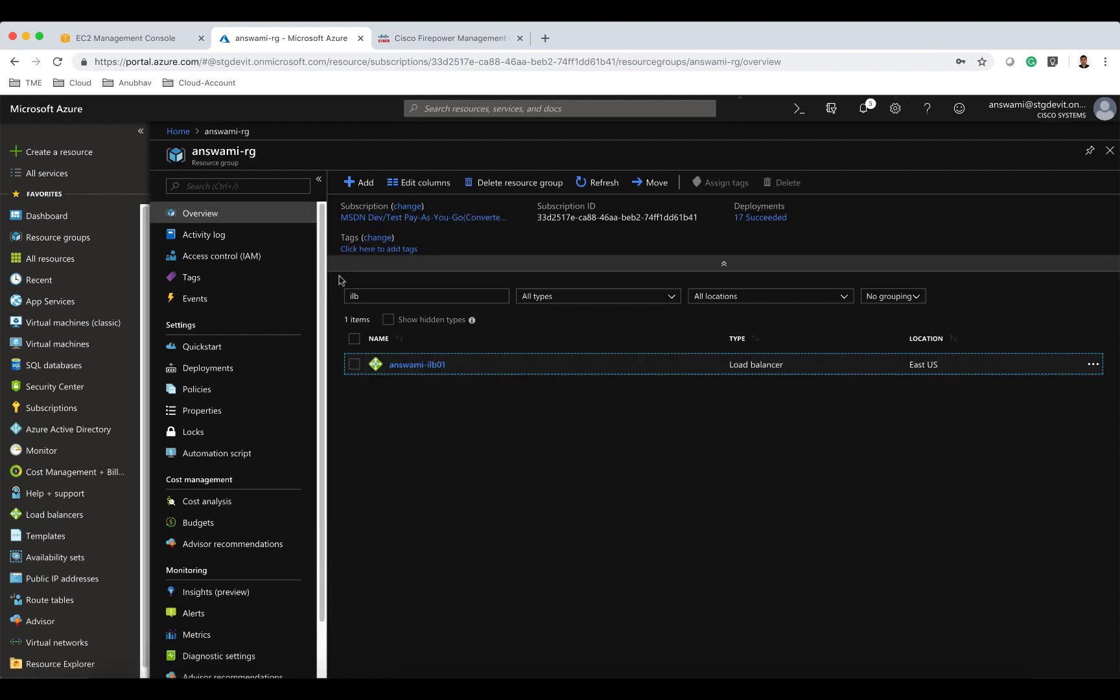
{"action": "left_click_drag", "start_coordinate": [370, 299], "coordinate": [326, 300]}
{"action": "type", "text": "ws"}
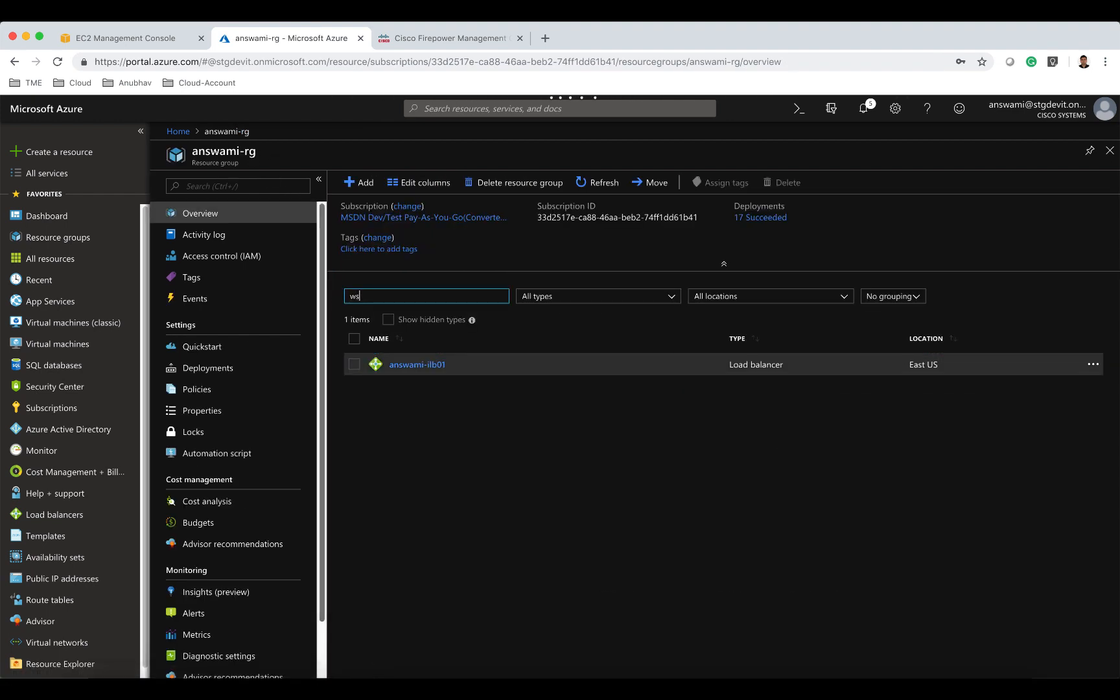
{"action": "type", "text": "01"}
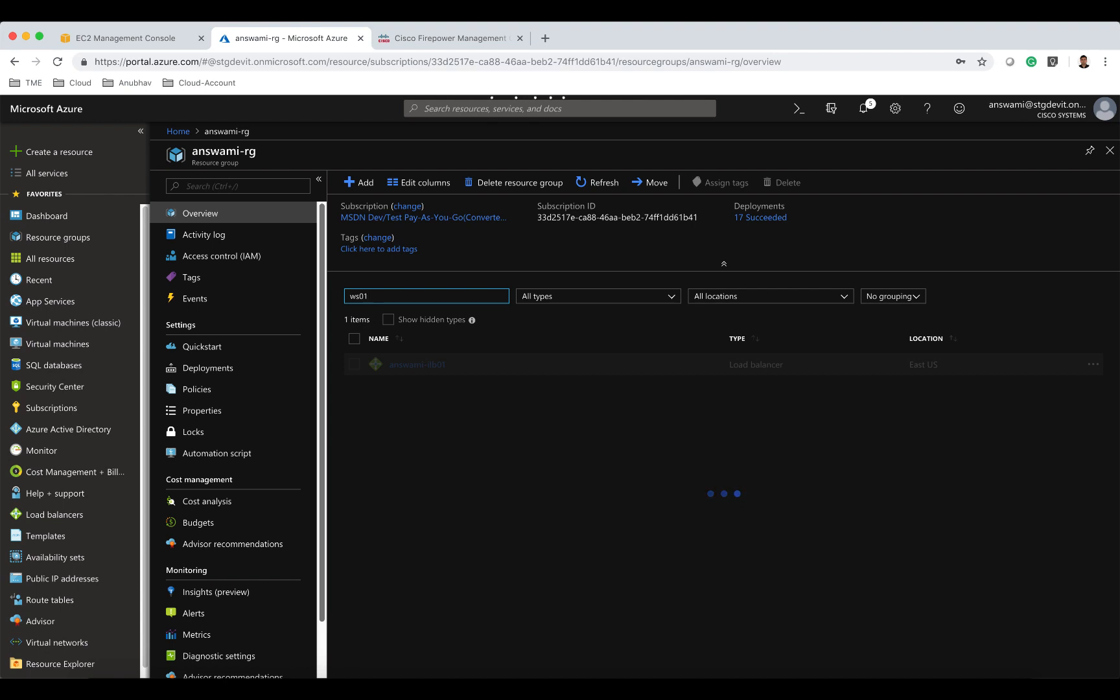
{"action": "left_click", "coordinate": [417, 364]}
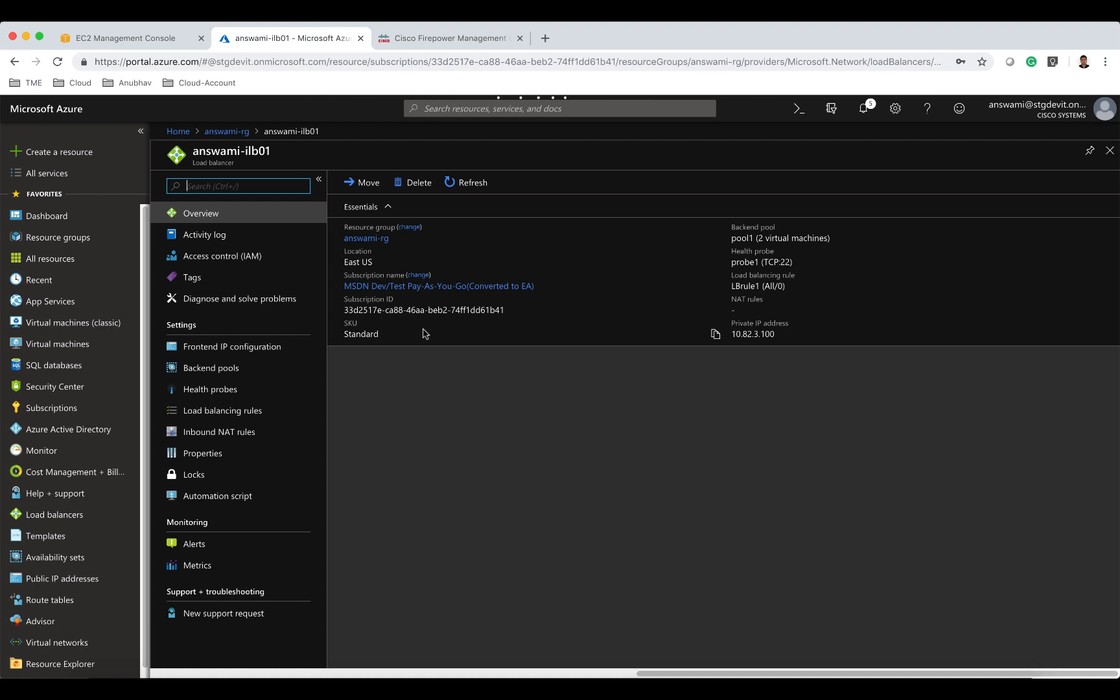
Open the answamiws01 virtual machine, copy its public IP address and view its networking settings.
{"action": "left_click", "coordinate": [236, 132]}
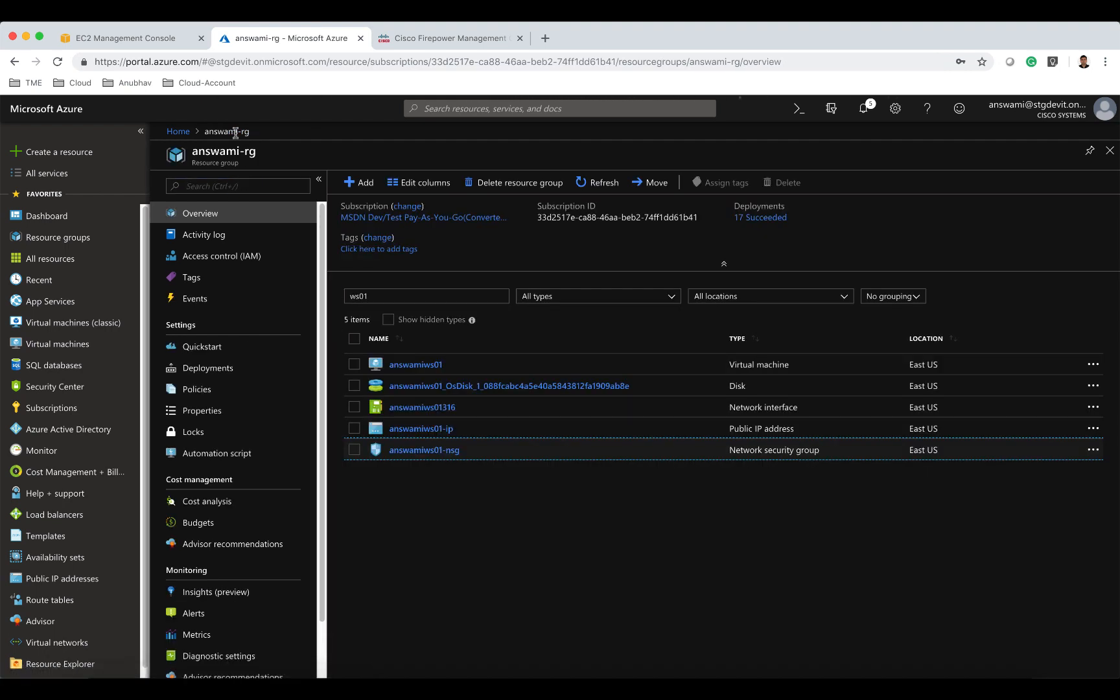
{"action": "left_click_drag", "start_coordinate": [379, 296], "coordinate": [332, 296]}
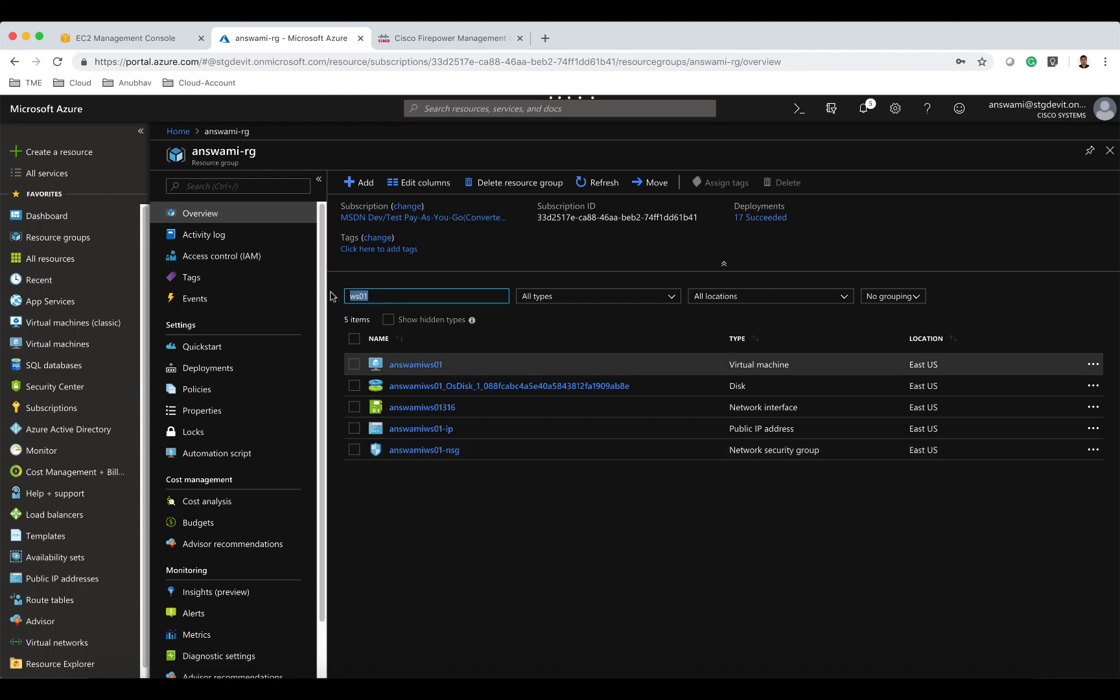
{"action": "type", "text": "ws"}
{"action": "left_click", "coordinate": [413, 365]}
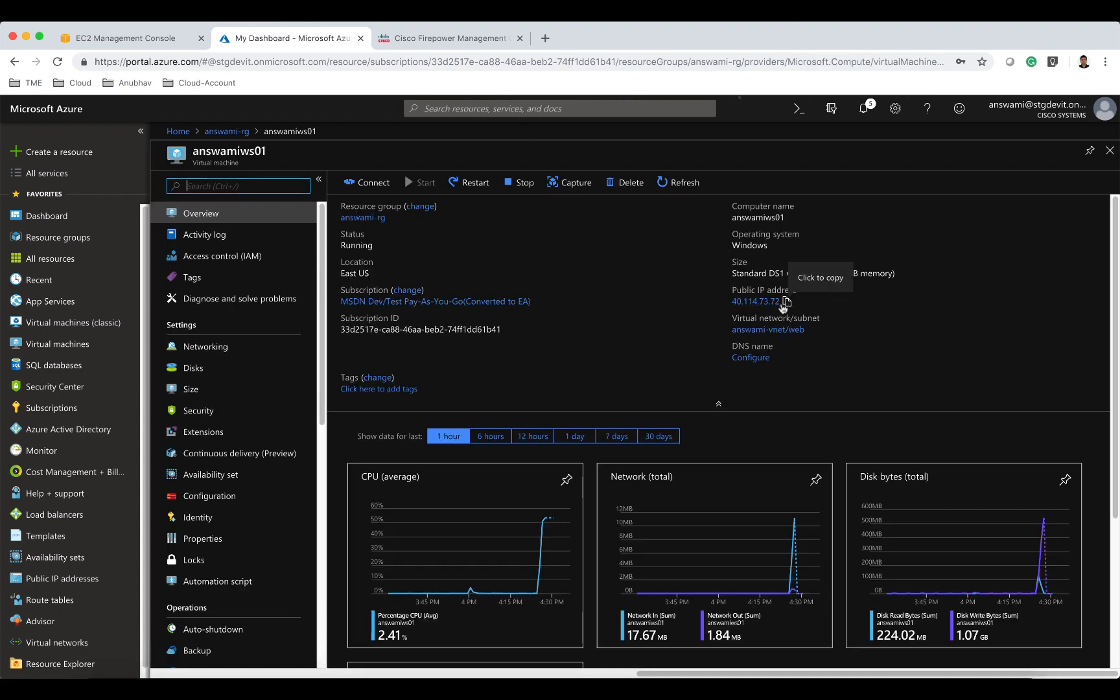
{"action": "left_click", "coordinate": [785, 304]}
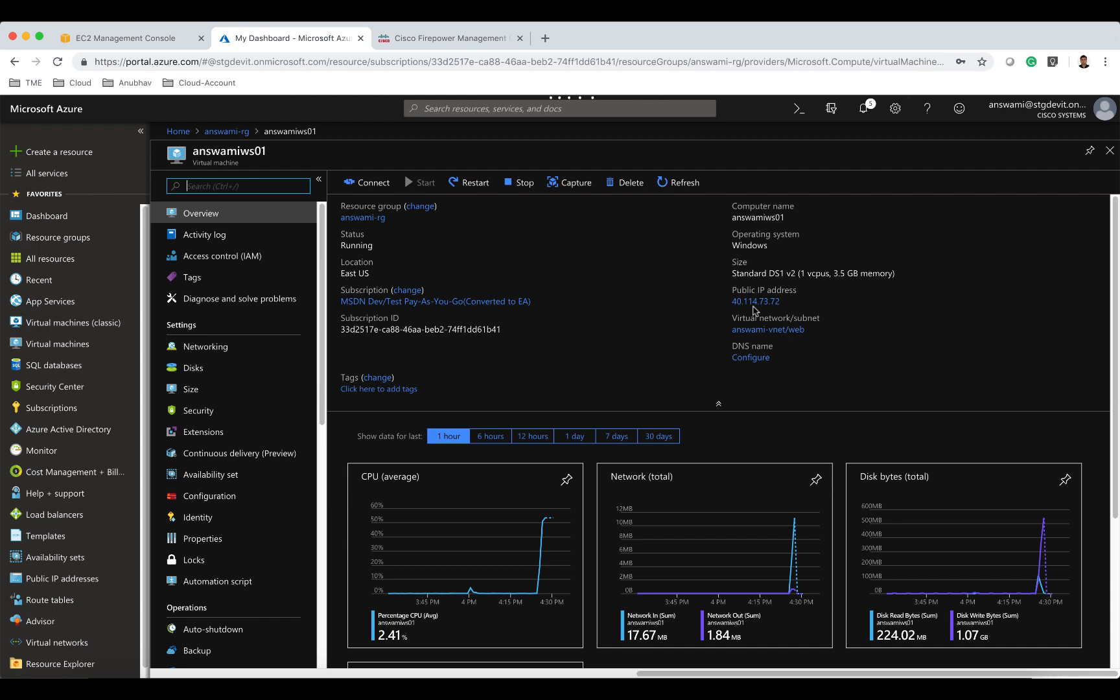
{"action": "left_click", "coordinate": [228, 350]}
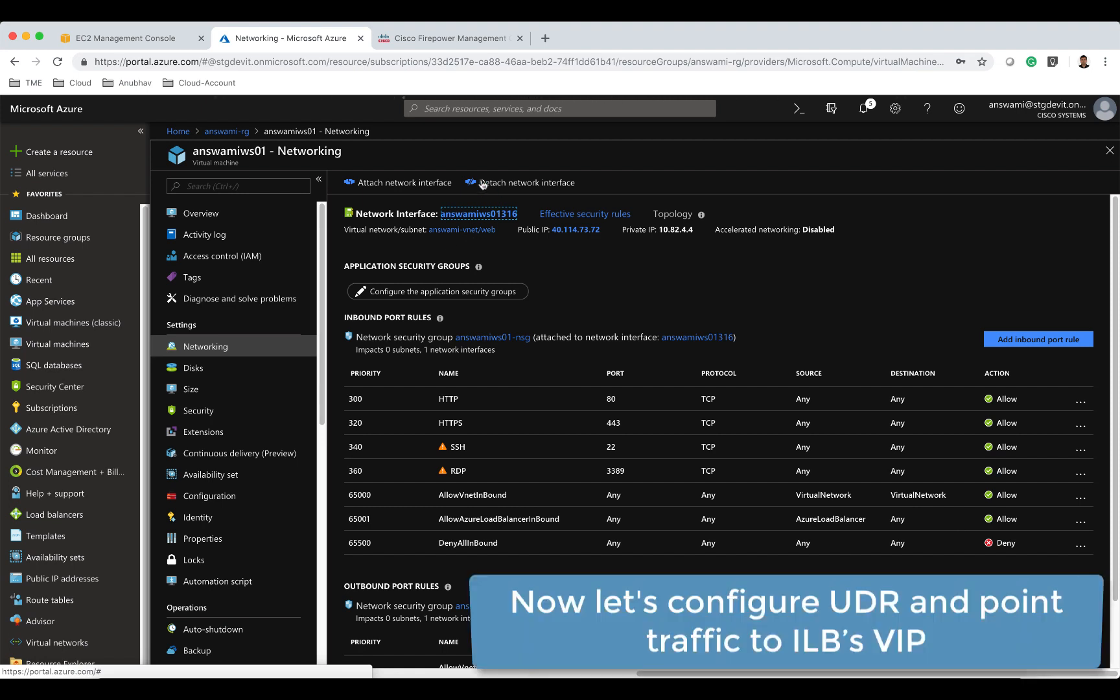
Start creating a new Route table resource from the marketplace.
{"action": "left_click", "coordinate": [75, 154]}
{"action": "type", "text": "r"}
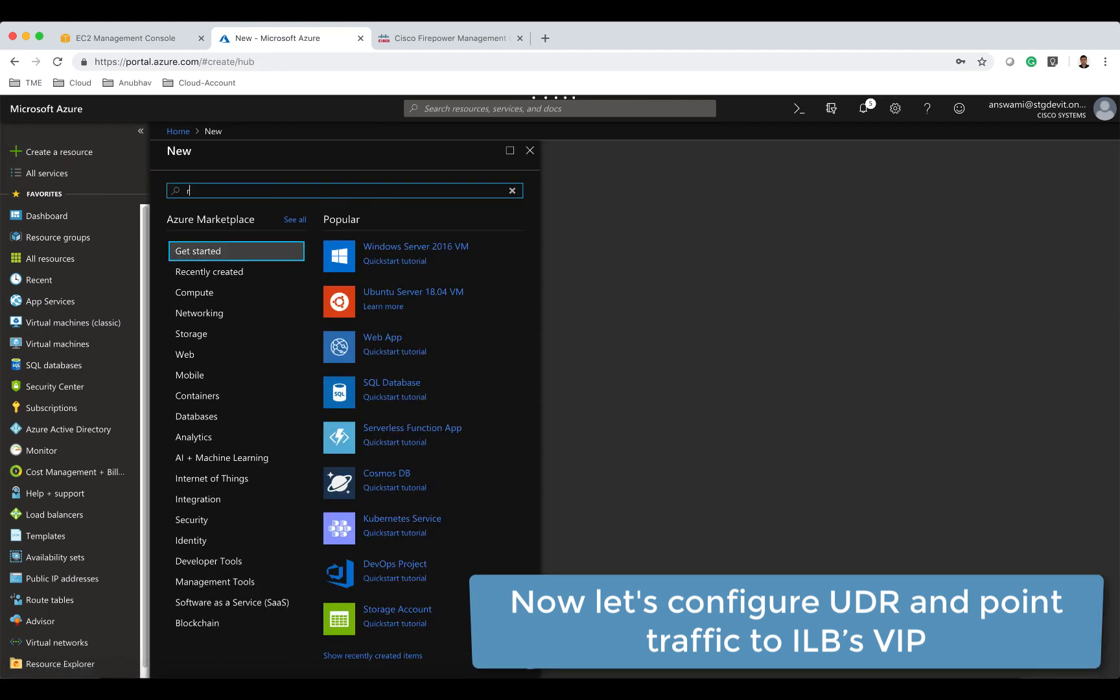
{"action": "type", "text": "oute table"}
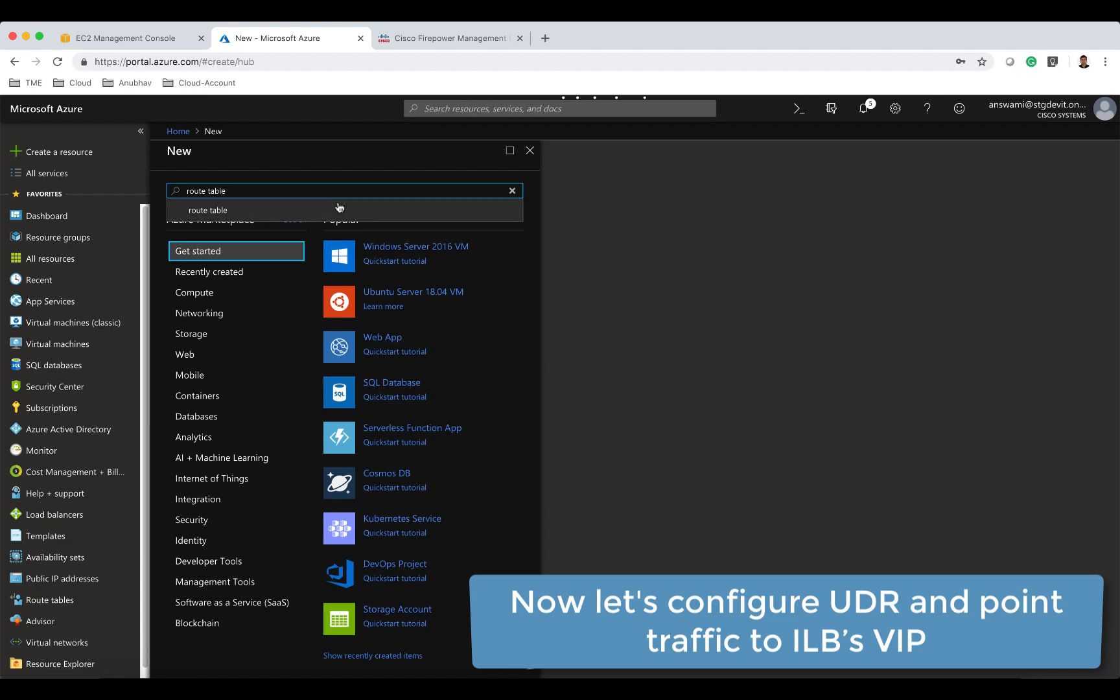
{"action": "left_click", "coordinate": [263, 212]}
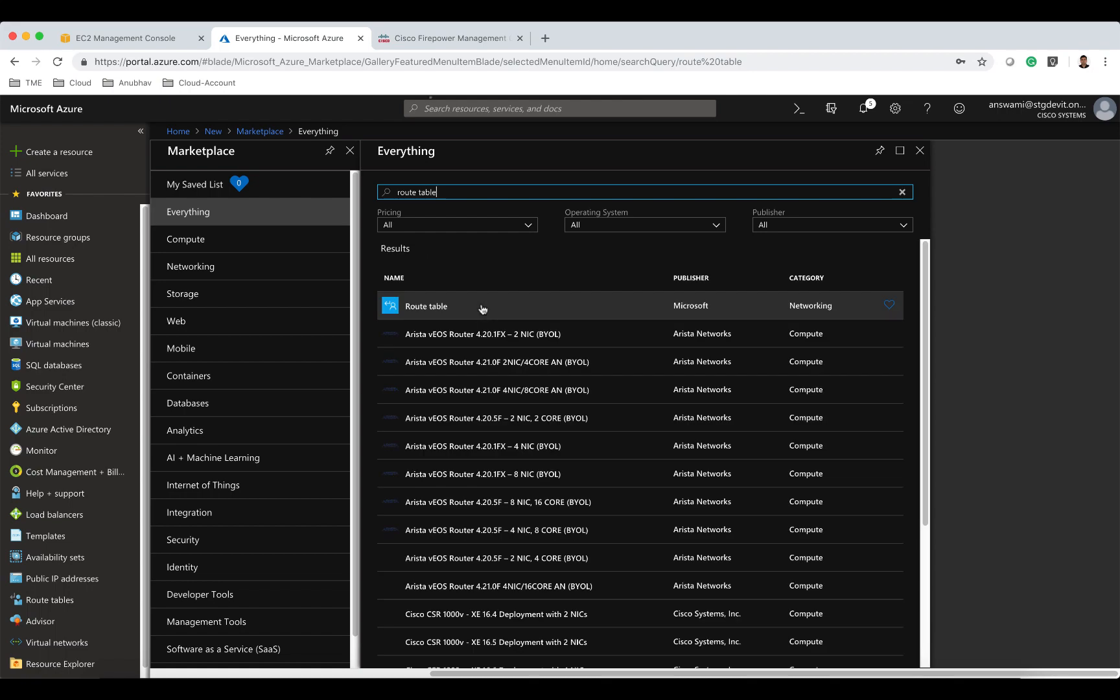
{"action": "left_click", "coordinate": [436, 309]}
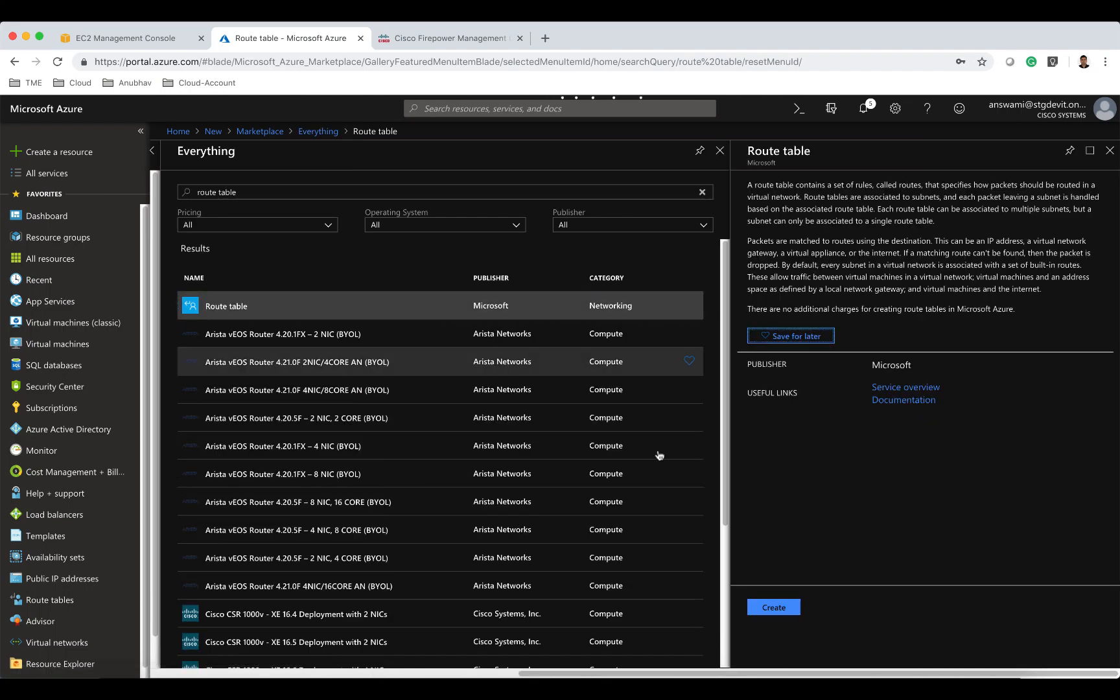
{"action": "left_click", "coordinate": [773, 608]}
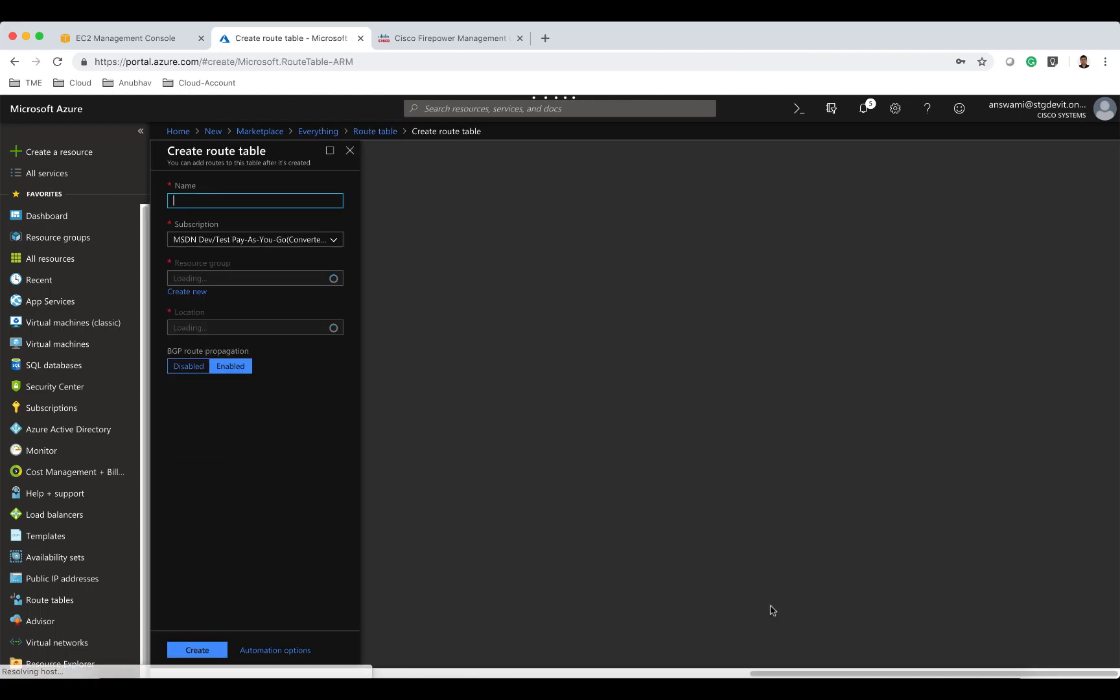
Name the route table web-udr, place it in resource group answami-rg, and create it.
{"action": "type", "text": "web"}
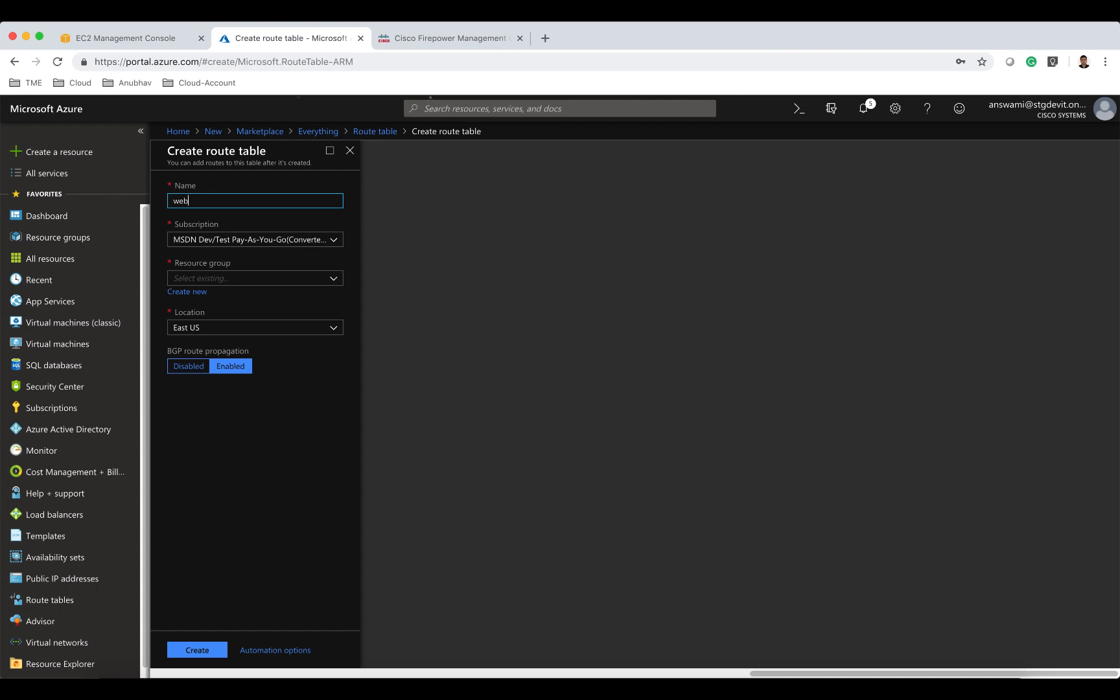
{"action": "type", "text": "-udr"}
{"action": "left_click", "coordinate": [269, 277]}
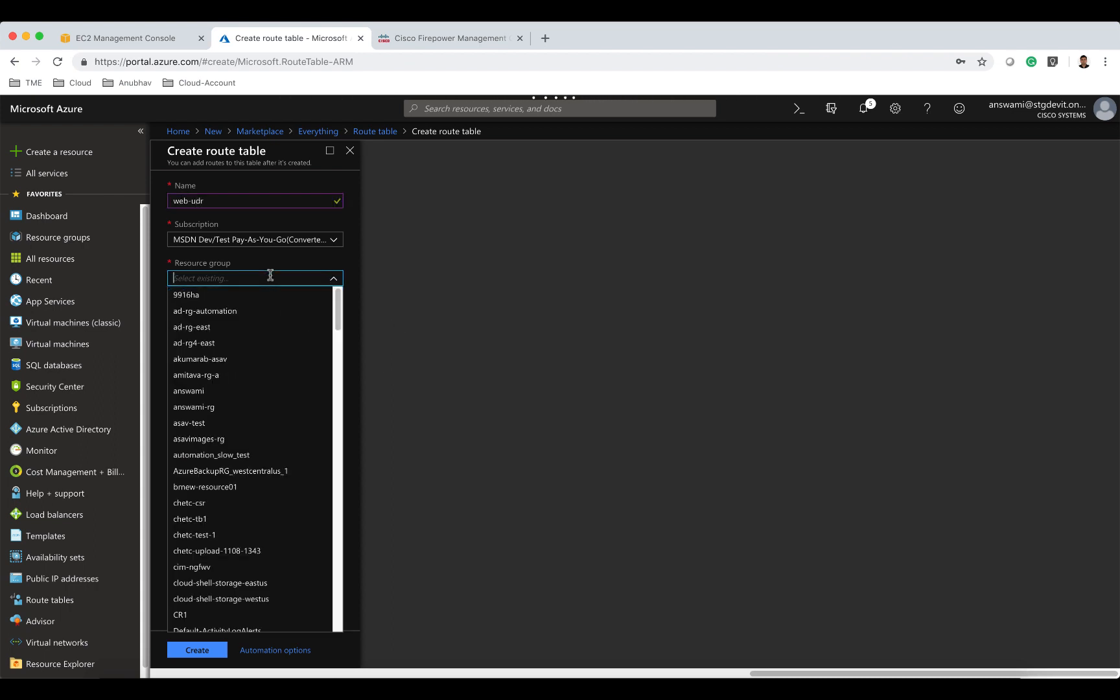
{"action": "type", "text": "answami"}
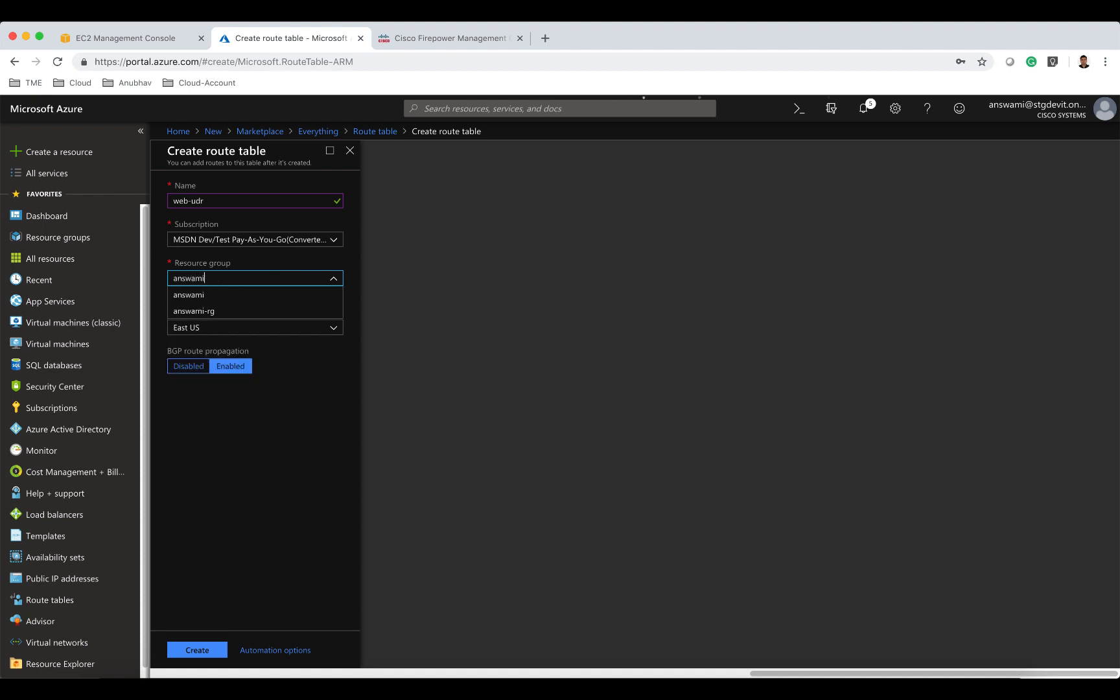
{"action": "left_click", "coordinate": [259, 312]}
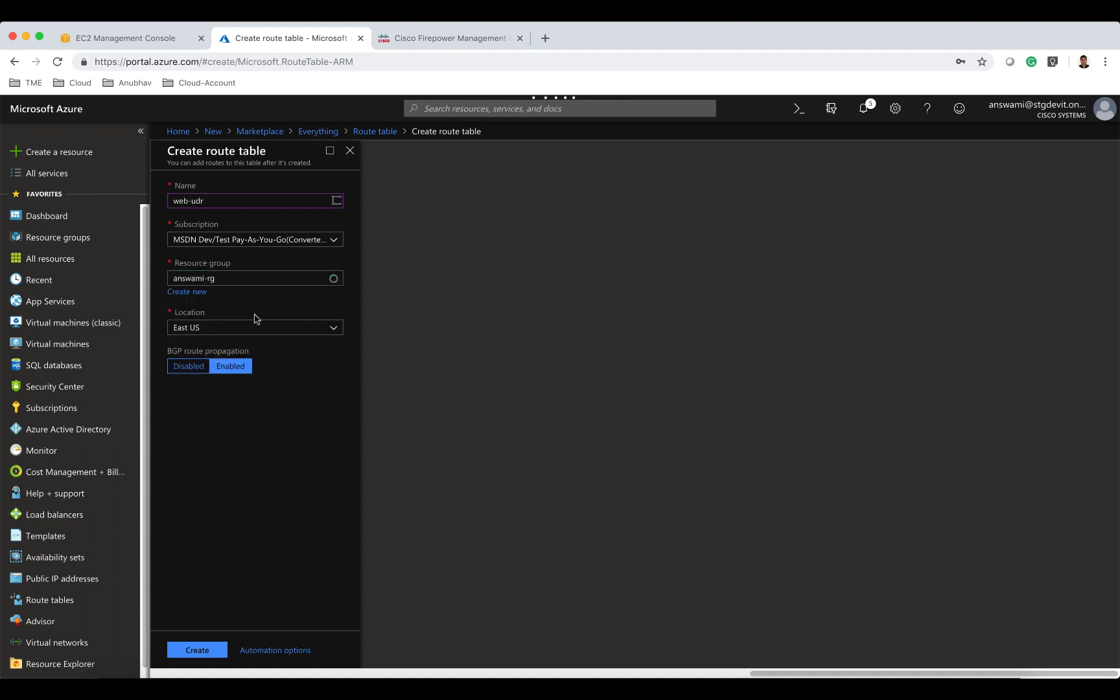
{"action": "left_click", "coordinate": [214, 650]}
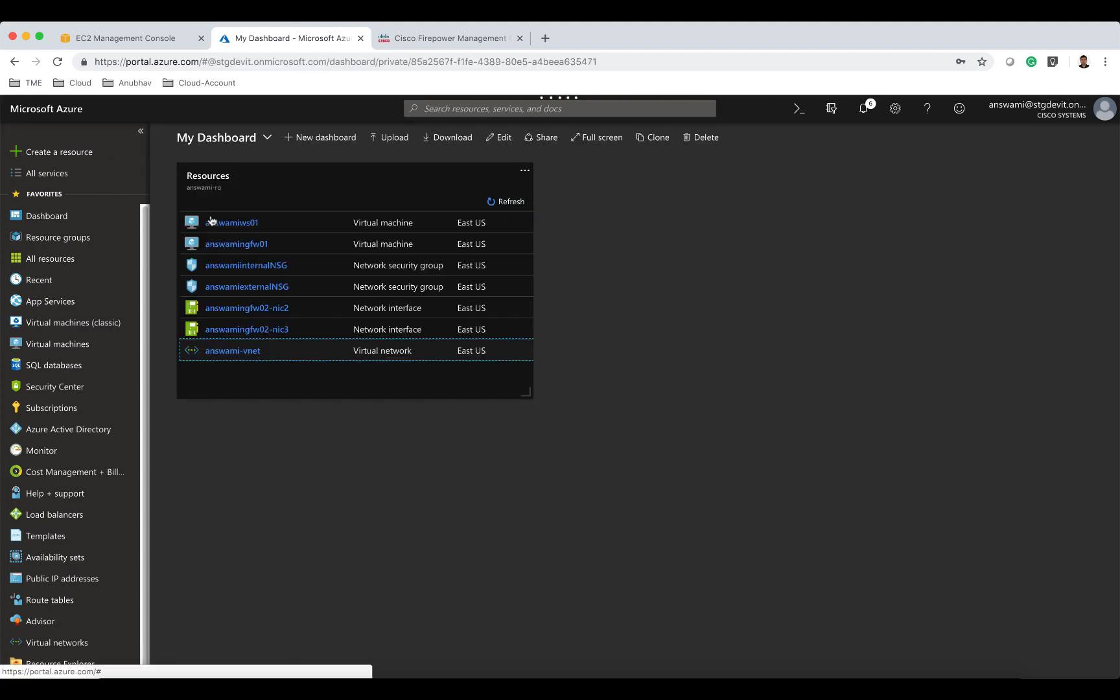
Open the web-udr route table from resource group answami-rg by filtering its resources for udr.
{"action": "left_click", "coordinate": [215, 182]}
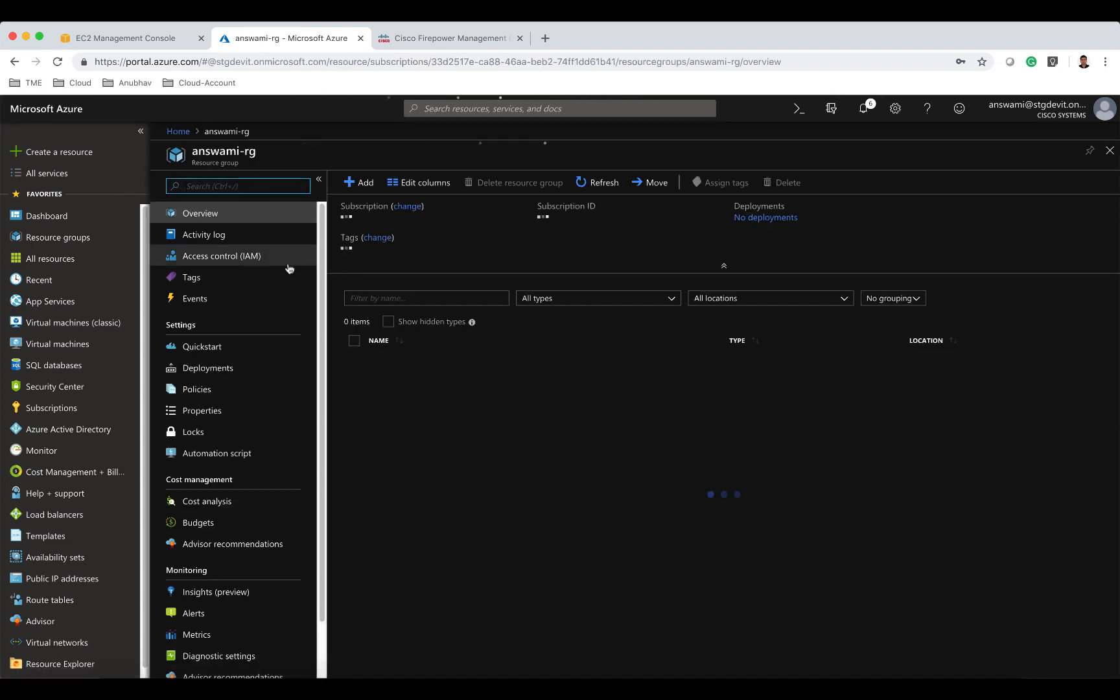
{"action": "left_click", "coordinate": [398, 296]}
{"action": "type", "text": "udr"}
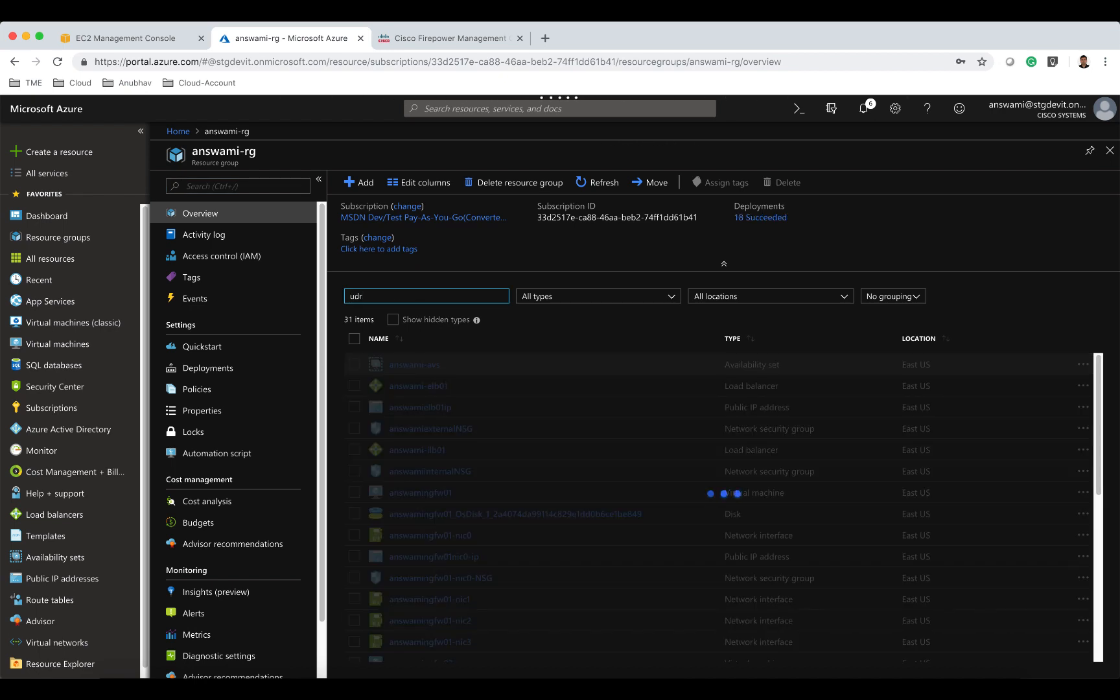
{"action": "left_click", "coordinate": [403, 366]}
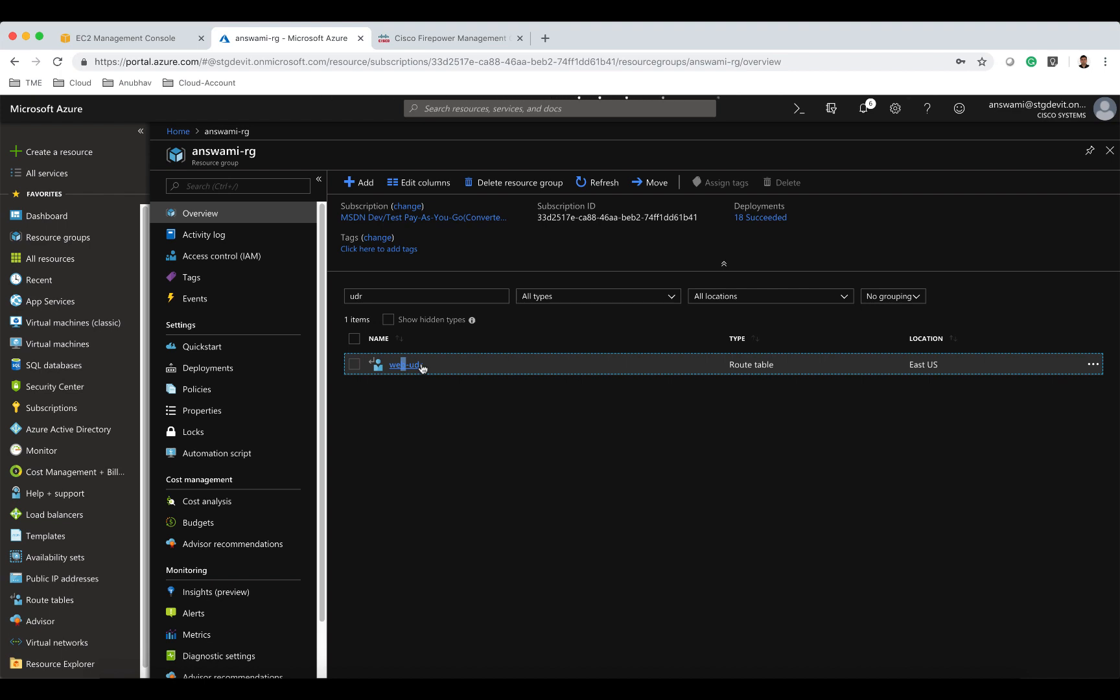
{"action": "left_click", "coordinate": [415, 365]}
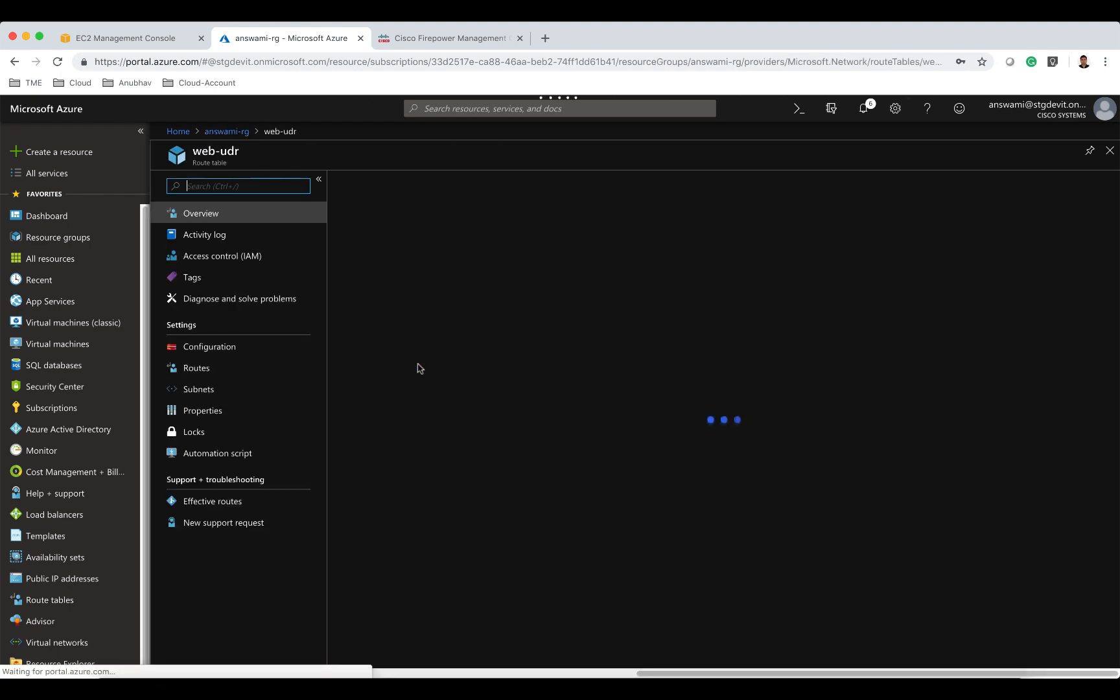
Add a route named default for 0.0.0.0/0 with next hop type Virtual appliance at 10.82.3.100.
{"action": "left_click", "coordinate": [236, 372]}
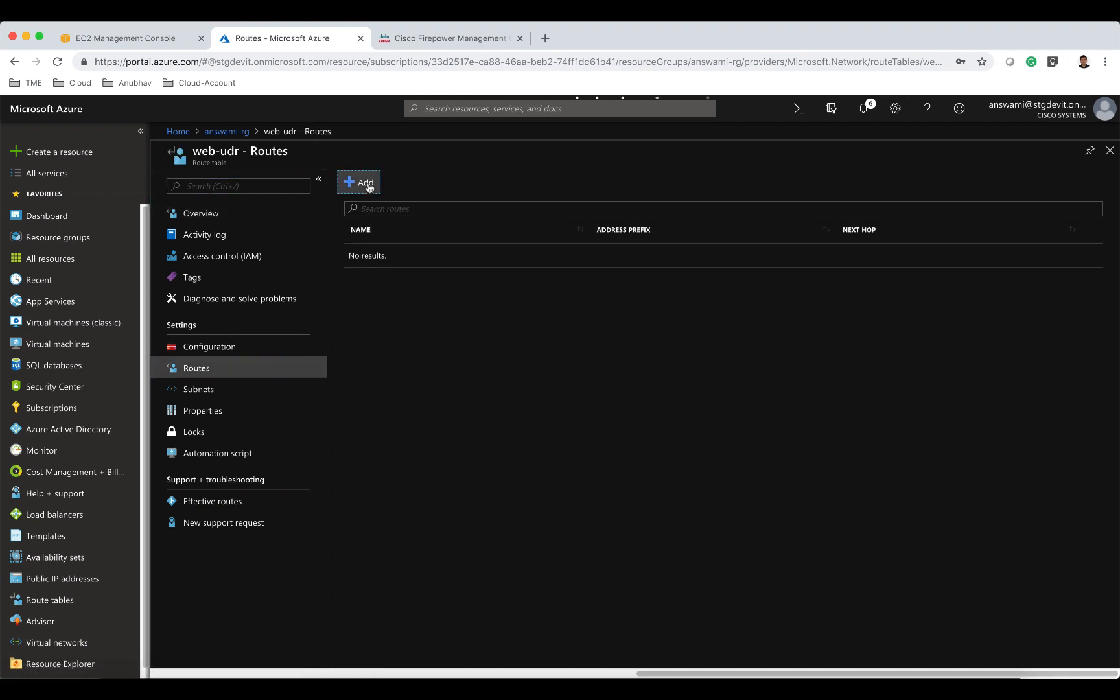
{"action": "left_click", "coordinate": [361, 182]}
{"action": "type", "text": "deaf"}
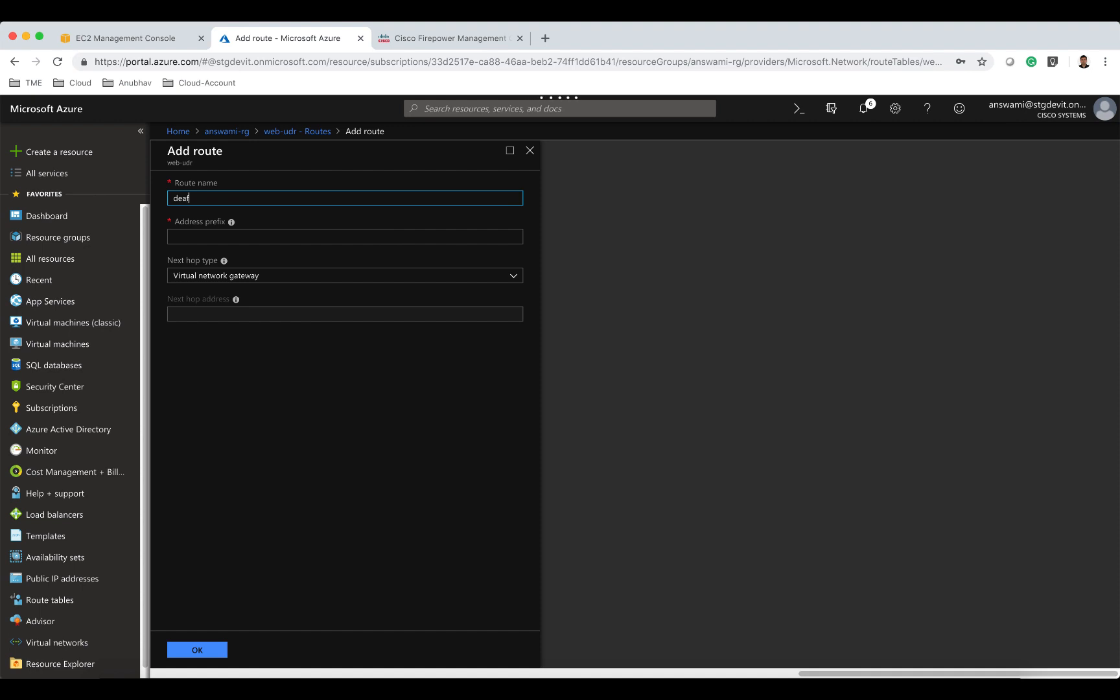
{"action": "type", "text": "ult"}
{"action": "left_click", "coordinate": [238, 234]}
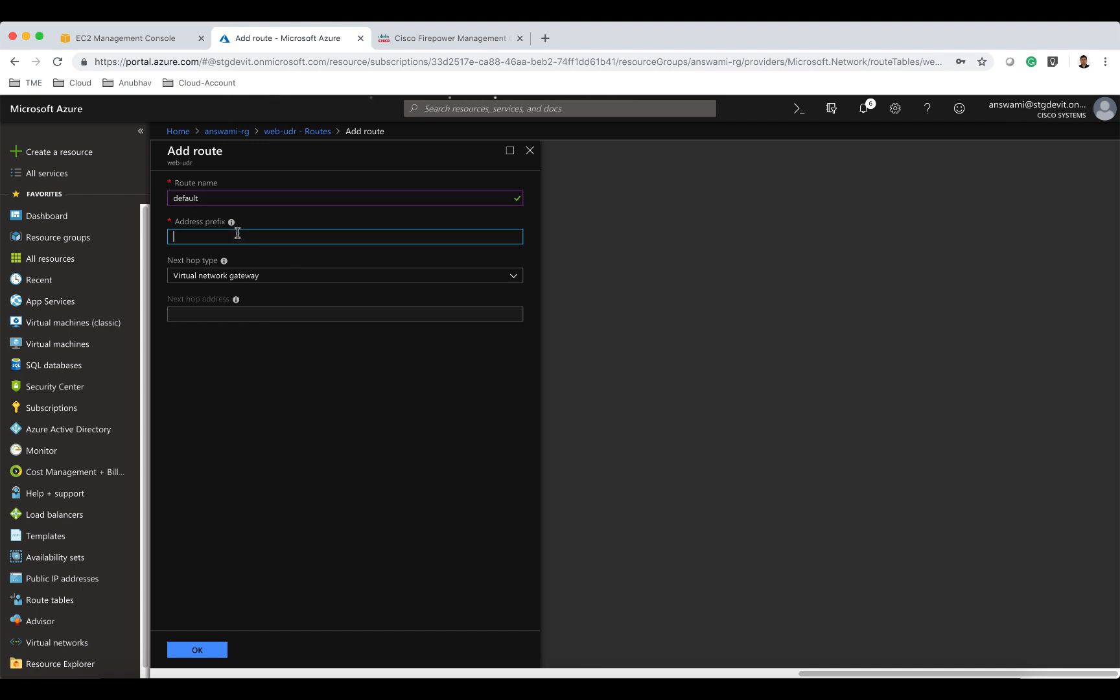
{"action": "type", "text": "0.0.0.0/0"}
{"action": "left_click", "coordinate": [226, 279]}
{"action": "left_click", "coordinate": [220, 341]}
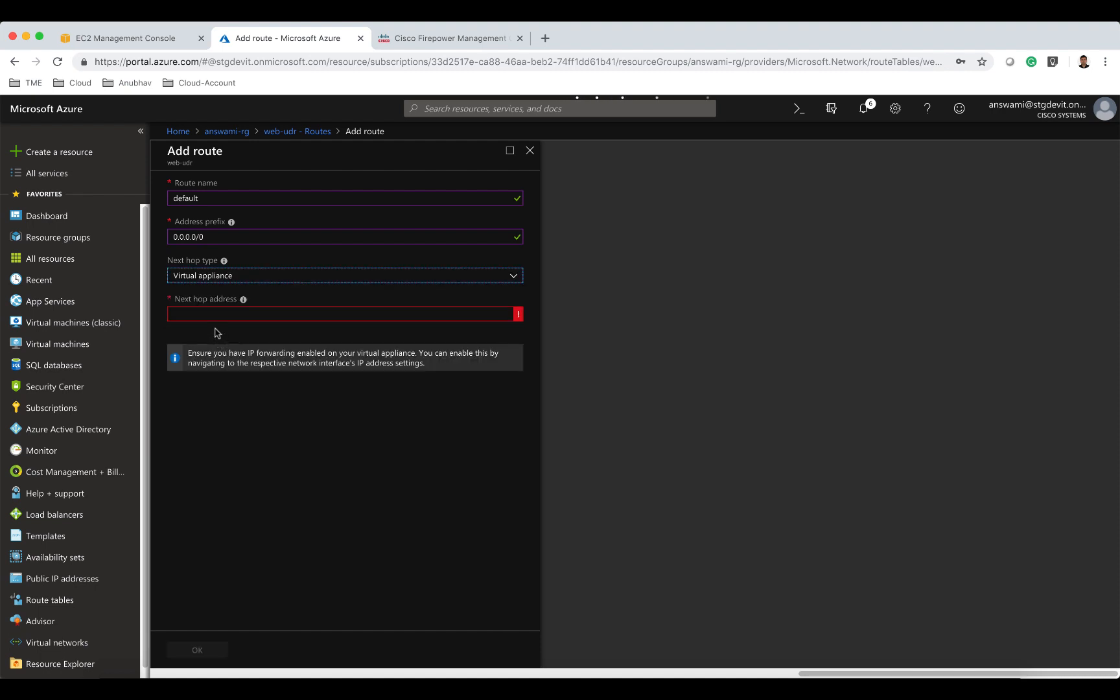
{"action": "left_click", "coordinate": [209, 316]}
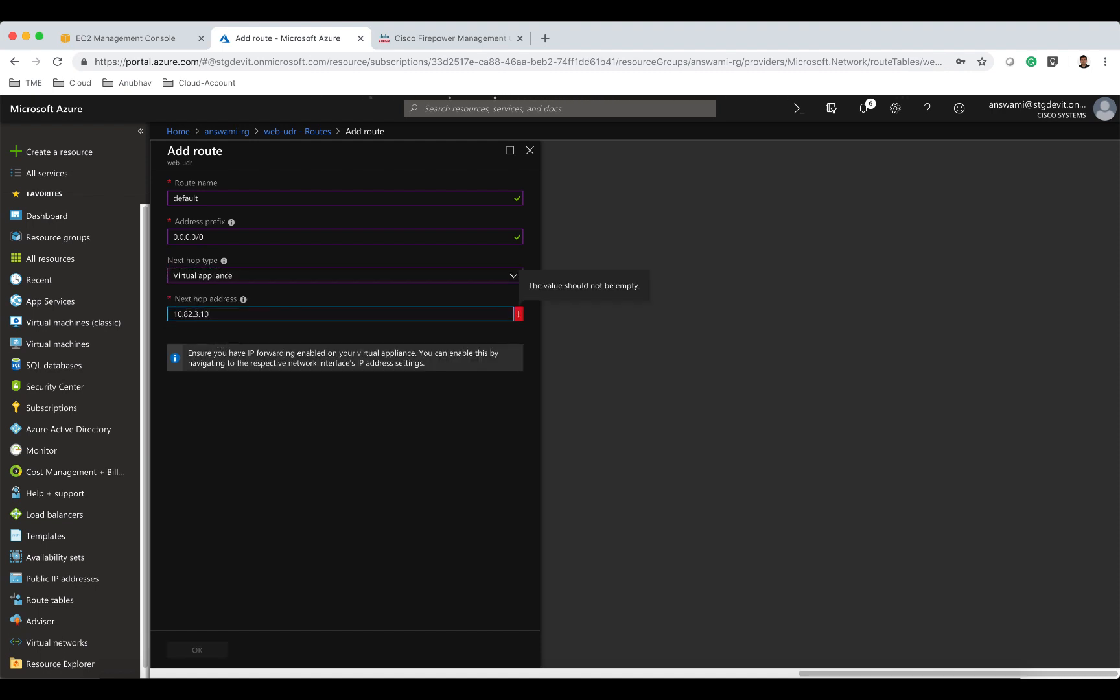
{"action": "left_click", "coordinate": [269, 439]}
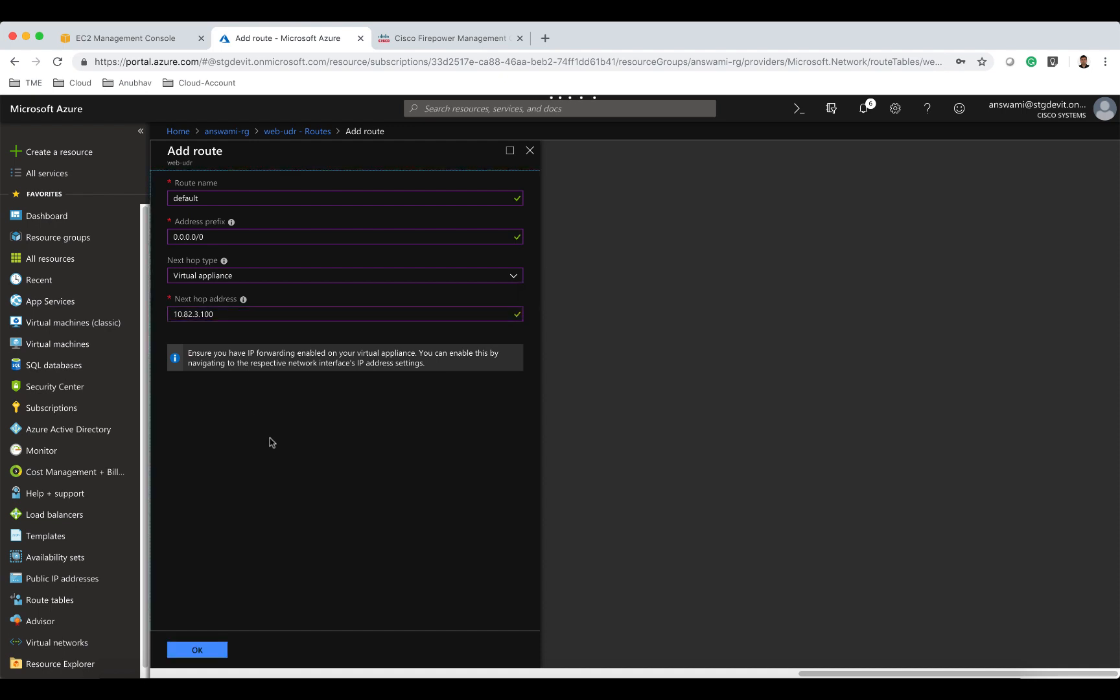
{"action": "left_click", "coordinate": [207, 646]}
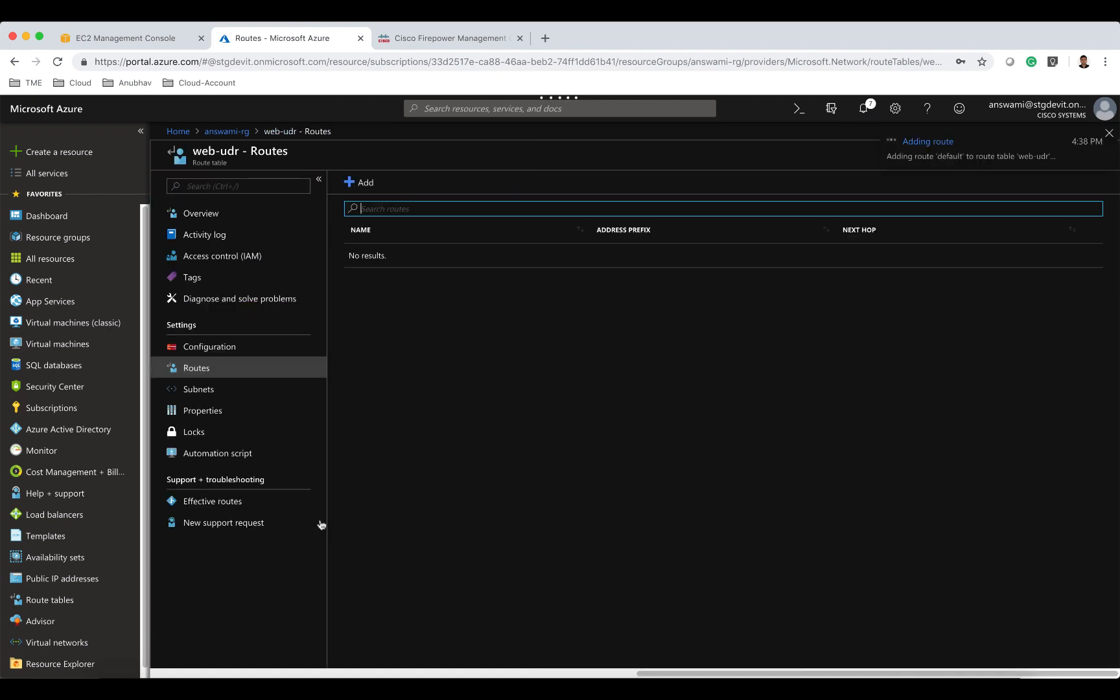
Associate the route table with the web subnet of virtual network answami-vnet.
{"action": "left_click", "coordinate": [256, 391]}
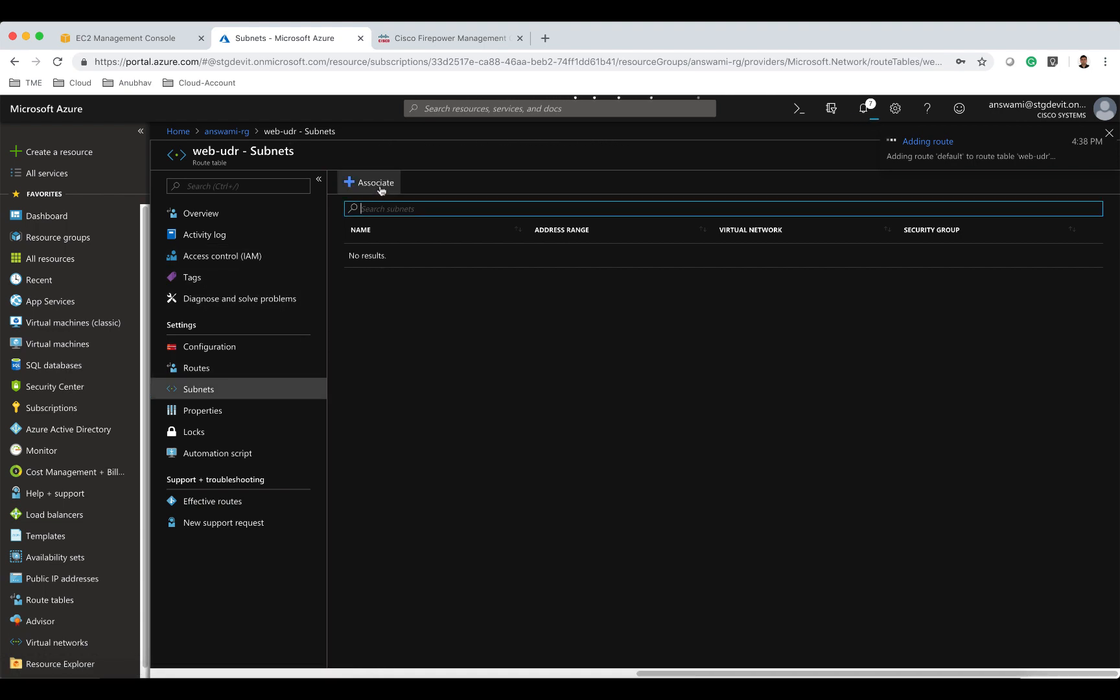
{"action": "left_click", "coordinate": [379, 188]}
{"action": "left_click", "coordinate": [347, 209]}
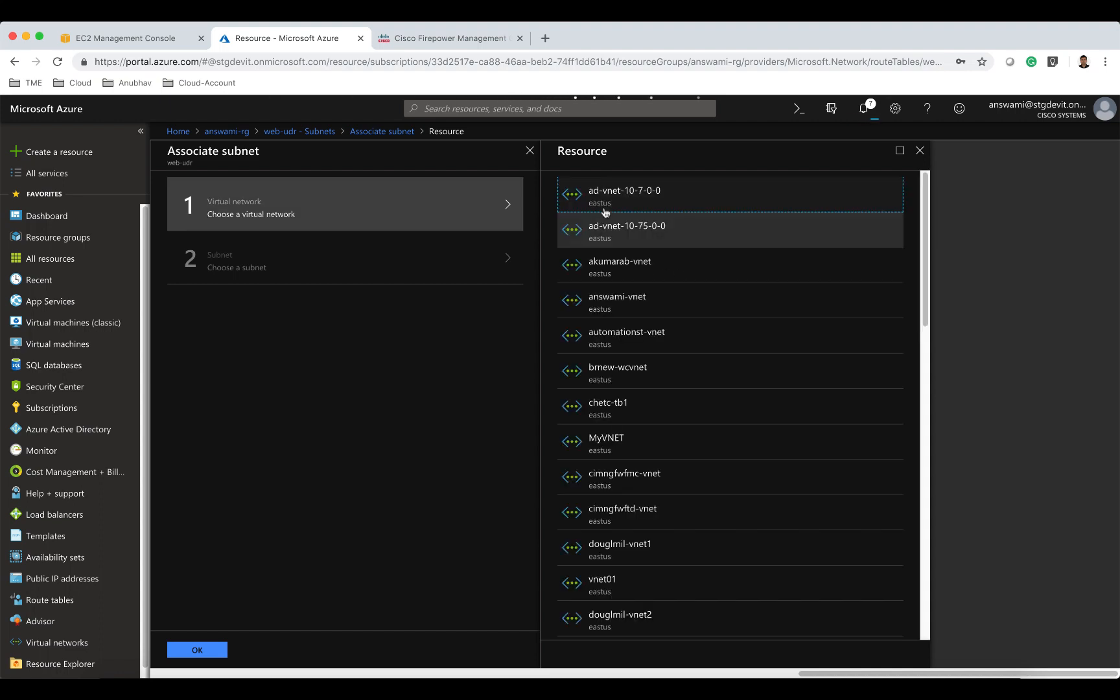
{"action": "left_click", "coordinate": [643, 299]}
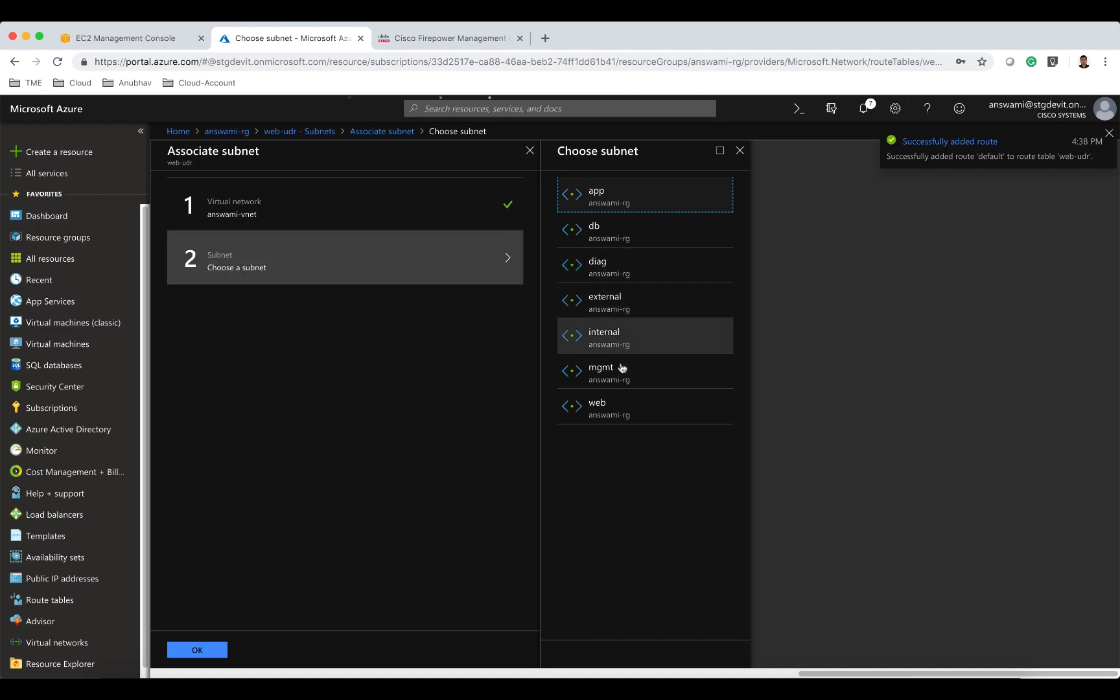
{"action": "left_click", "coordinate": [615, 414]}
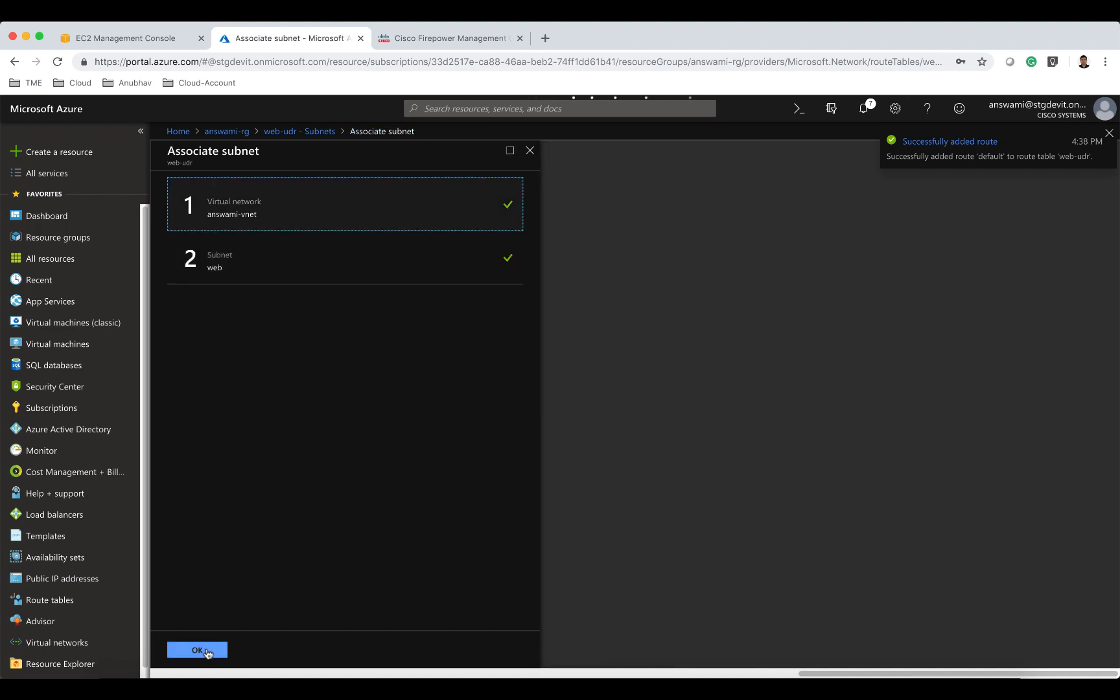
{"action": "left_click", "coordinate": [195, 649]}
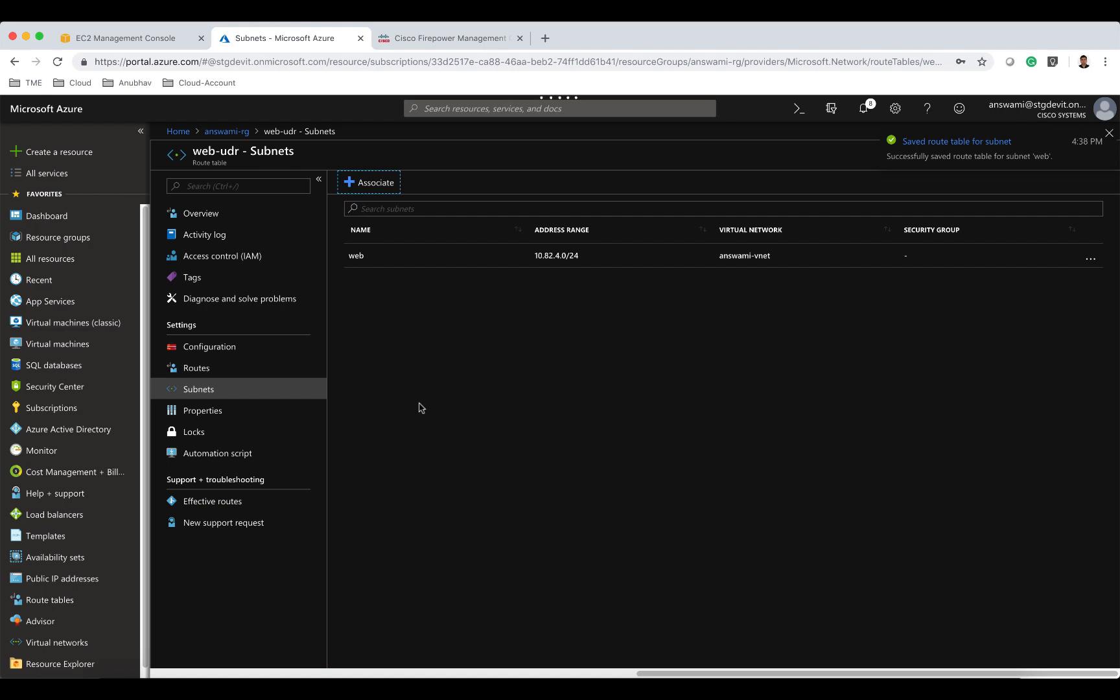
Start creating a new Route table resource from the marketplace.
{"action": "left_click", "coordinate": [239, 139]}
{"action": "left_click", "coordinate": [89, 154]}
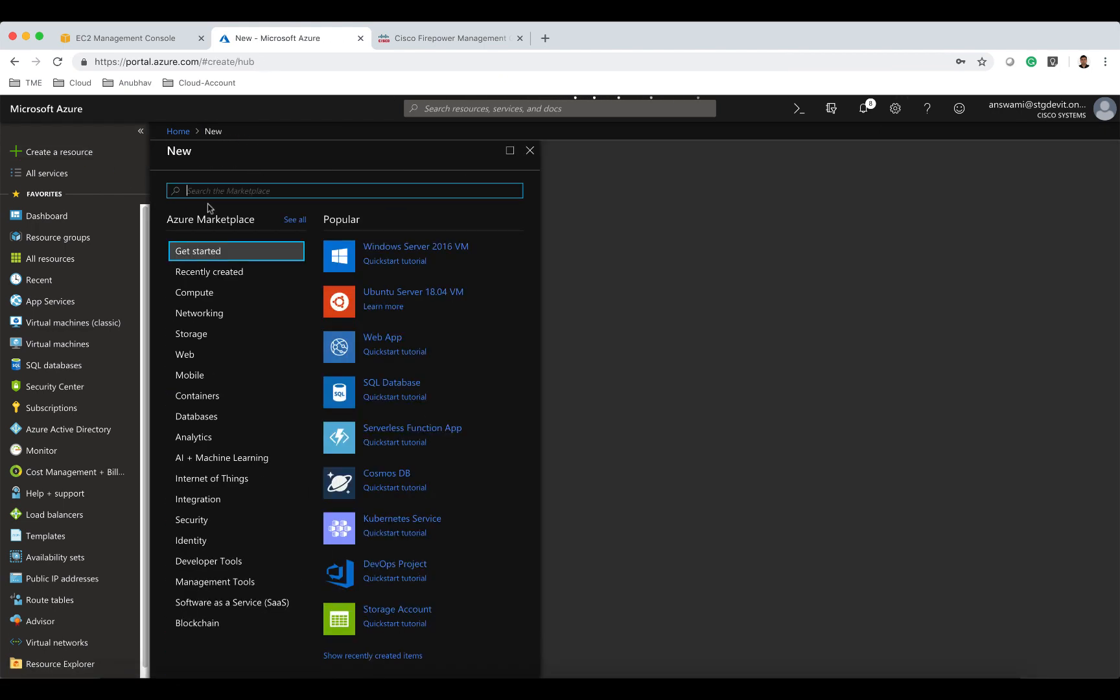
{"action": "type", "text": "route table"}
{"action": "left_click", "coordinate": [216, 212]}
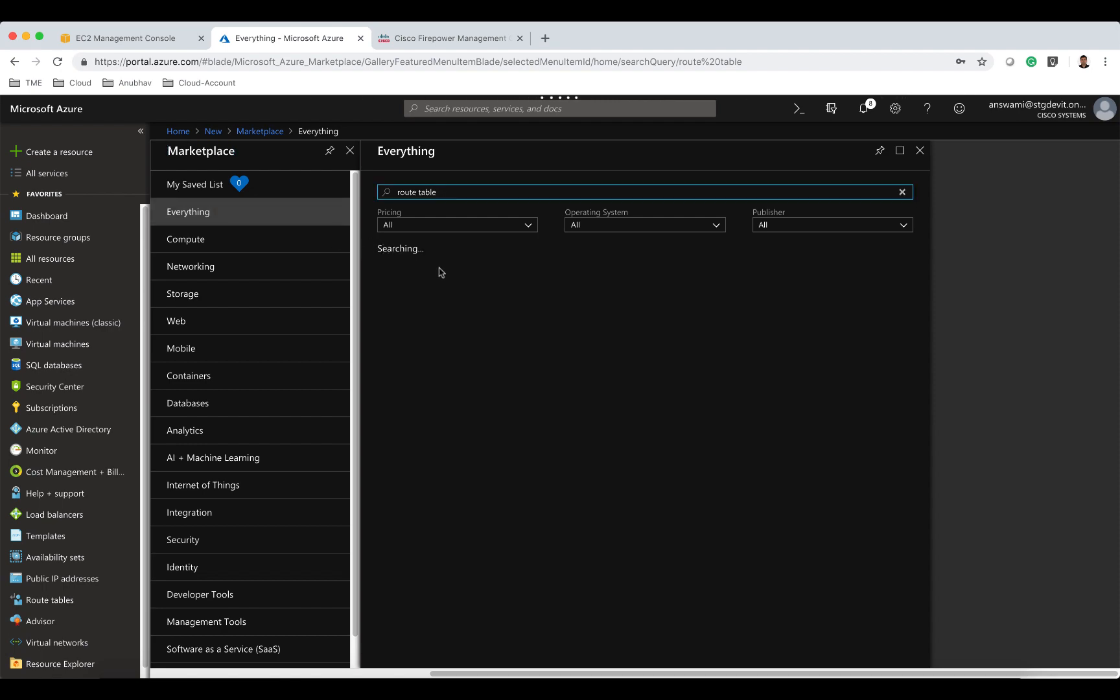
{"action": "left_click", "coordinate": [435, 305]}
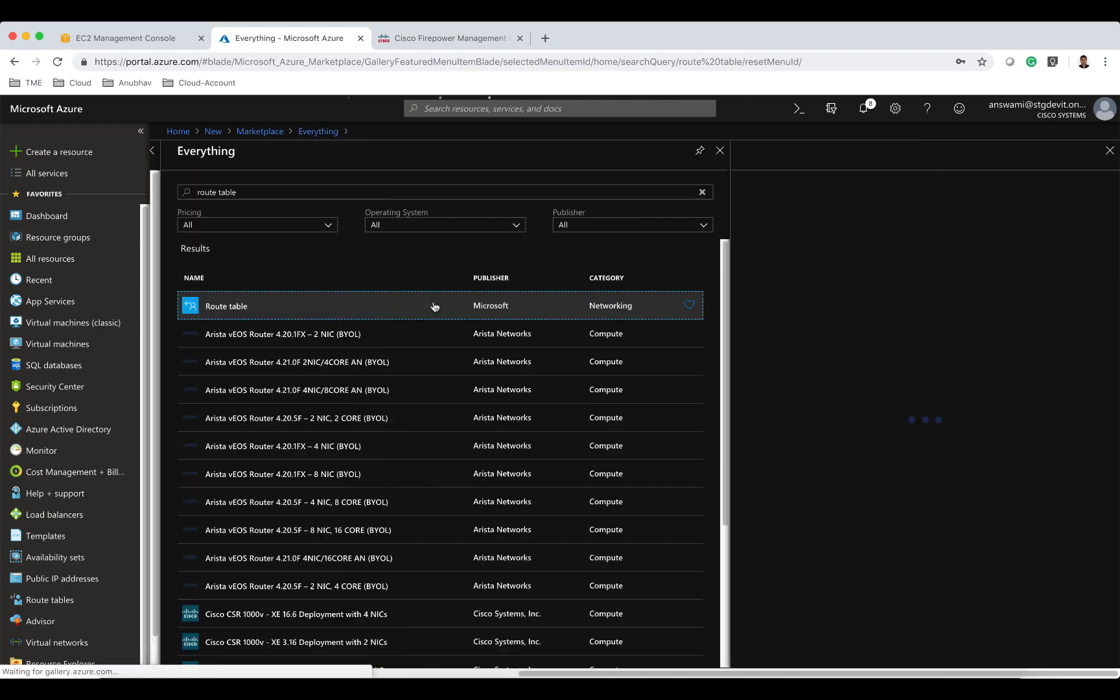
{"action": "left_click", "coordinate": [776, 606]}
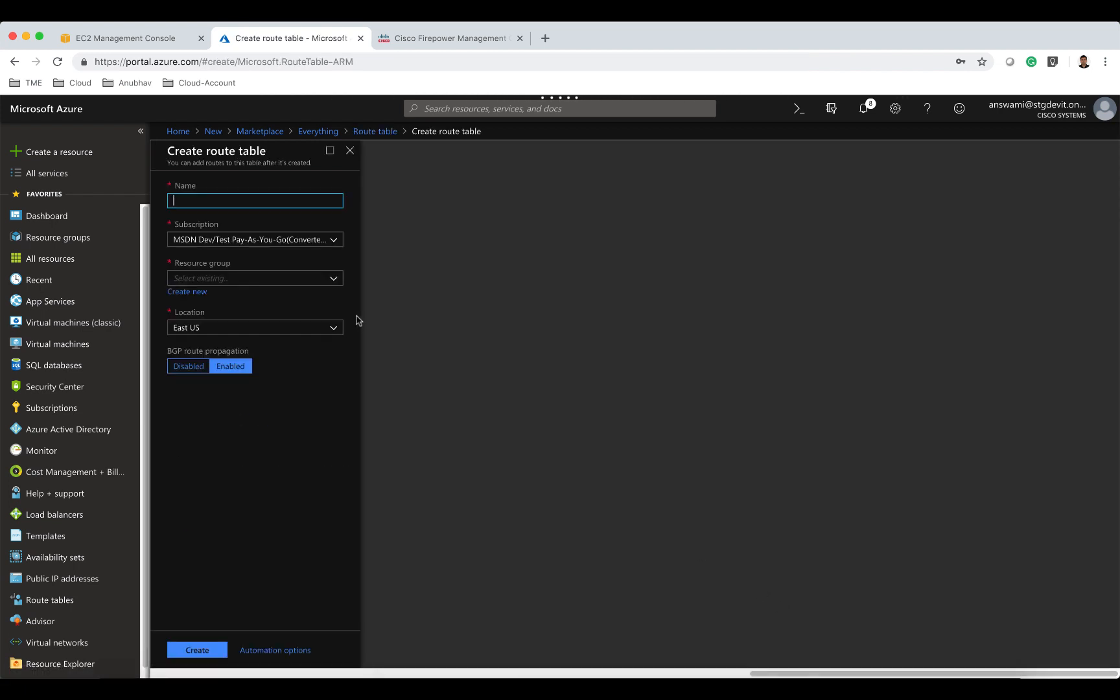
Name the route table app-udr, place it in resource group answami-rg, and create it.
{"action": "type", "text": "app-udr"}
{"action": "left_click", "coordinate": [235, 278]}
{"action": "type", "text": "answami"}
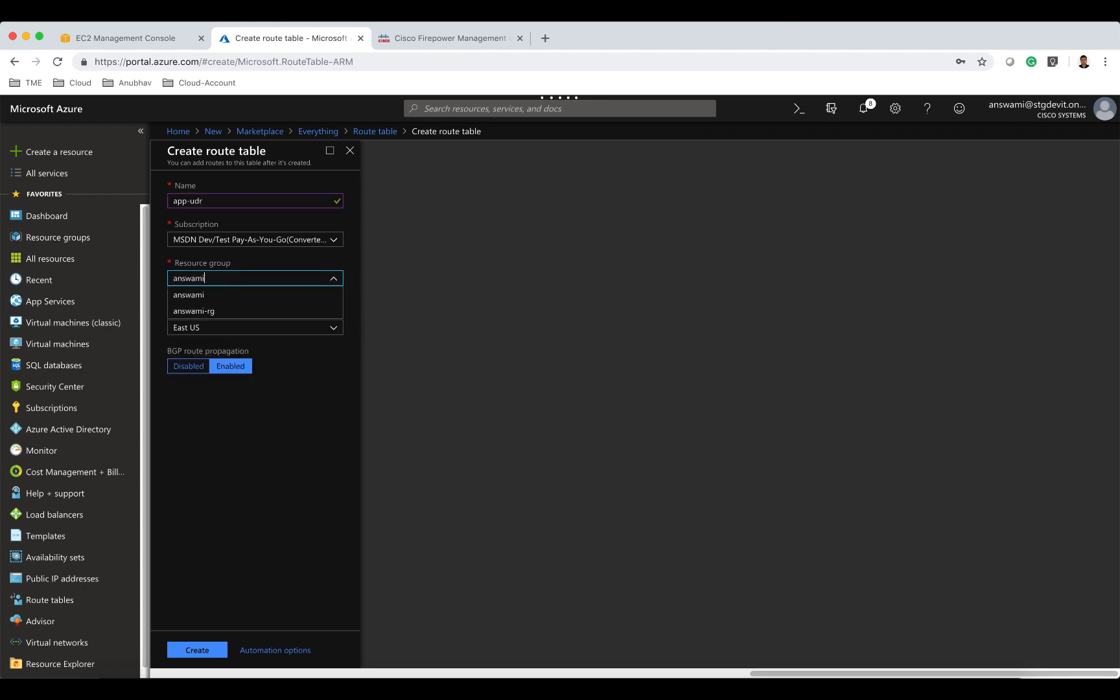
{"action": "left_click", "coordinate": [223, 310]}
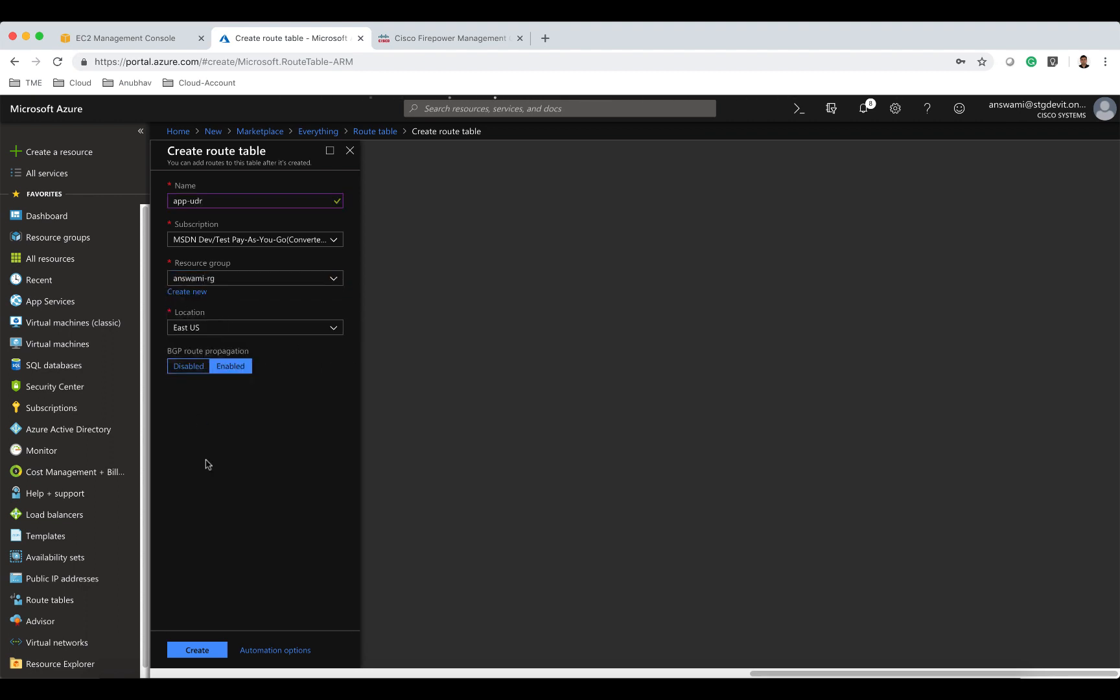
{"action": "left_click", "coordinate": [223, 654]}
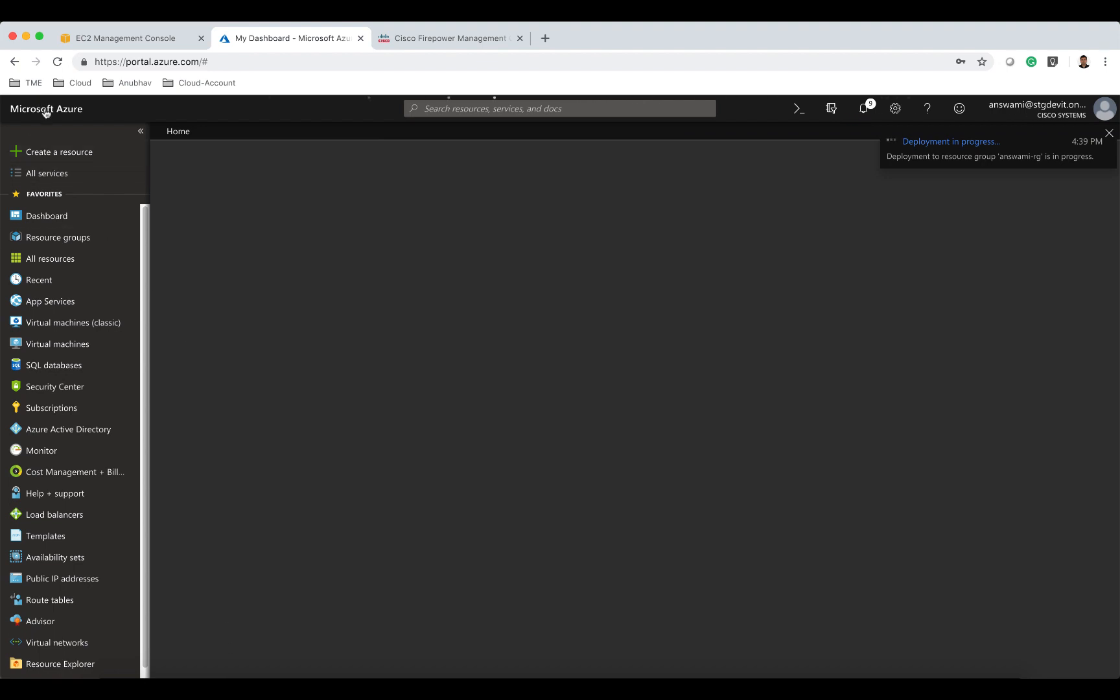
Search the marketplace for route table and start creating another Route table resource.
{"action": "left_click", "coordinate": [47, 148]}
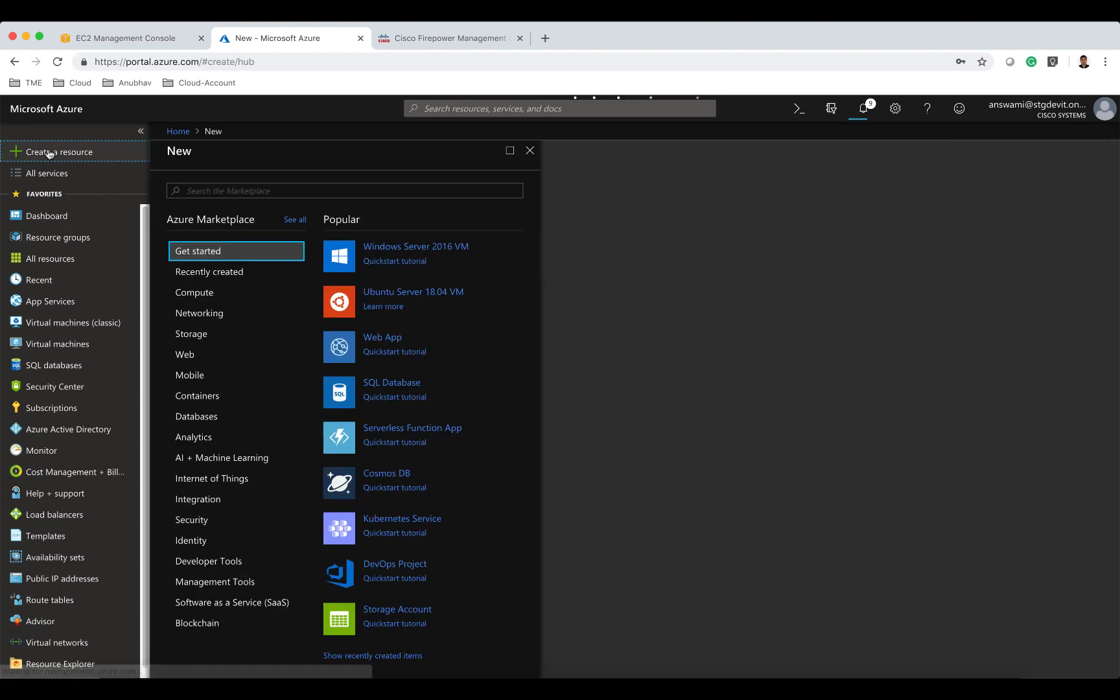
{"action": "type", "text": "route"}
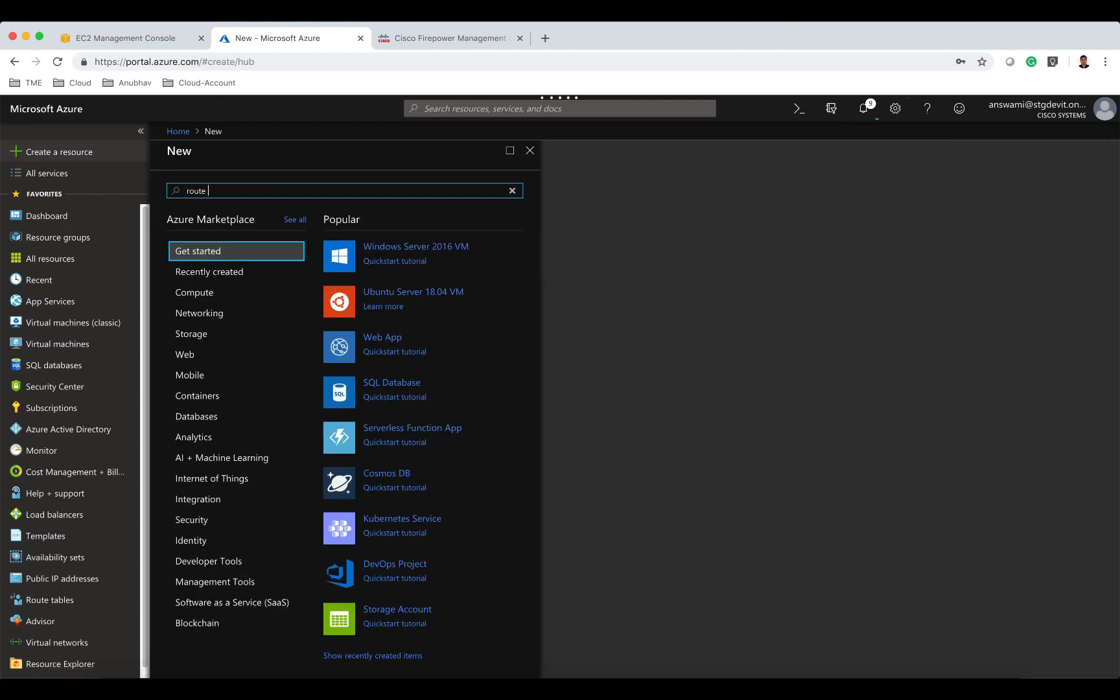
{"action": "type", "text": " table"}
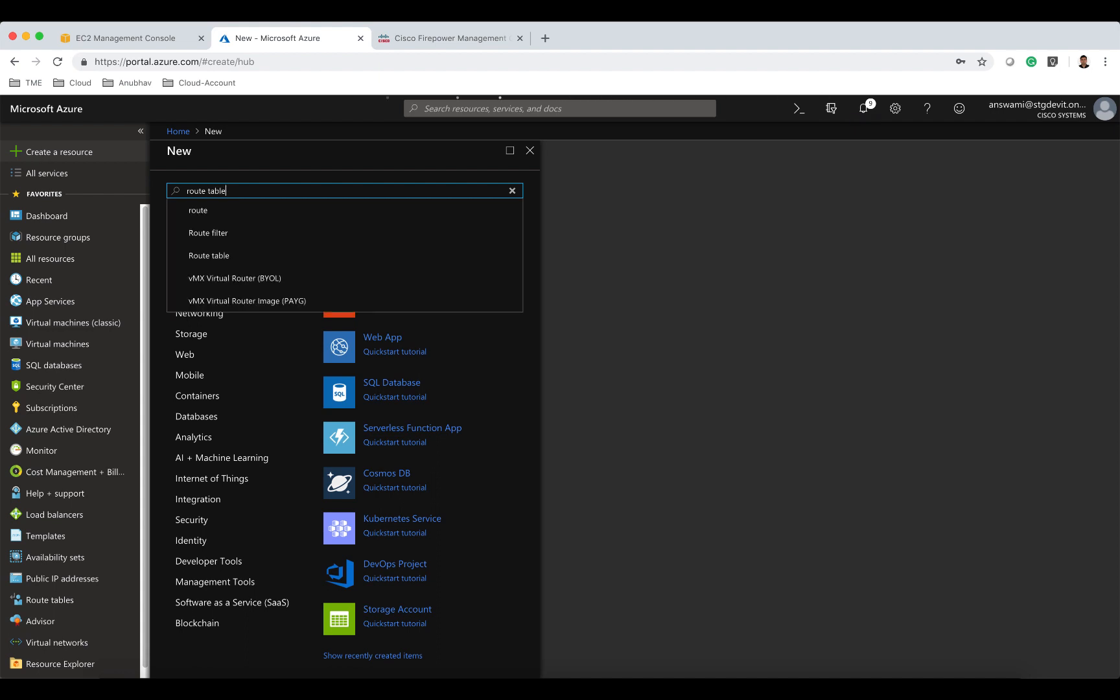
{"action": "left_click", "coordinate": [218, 210]}
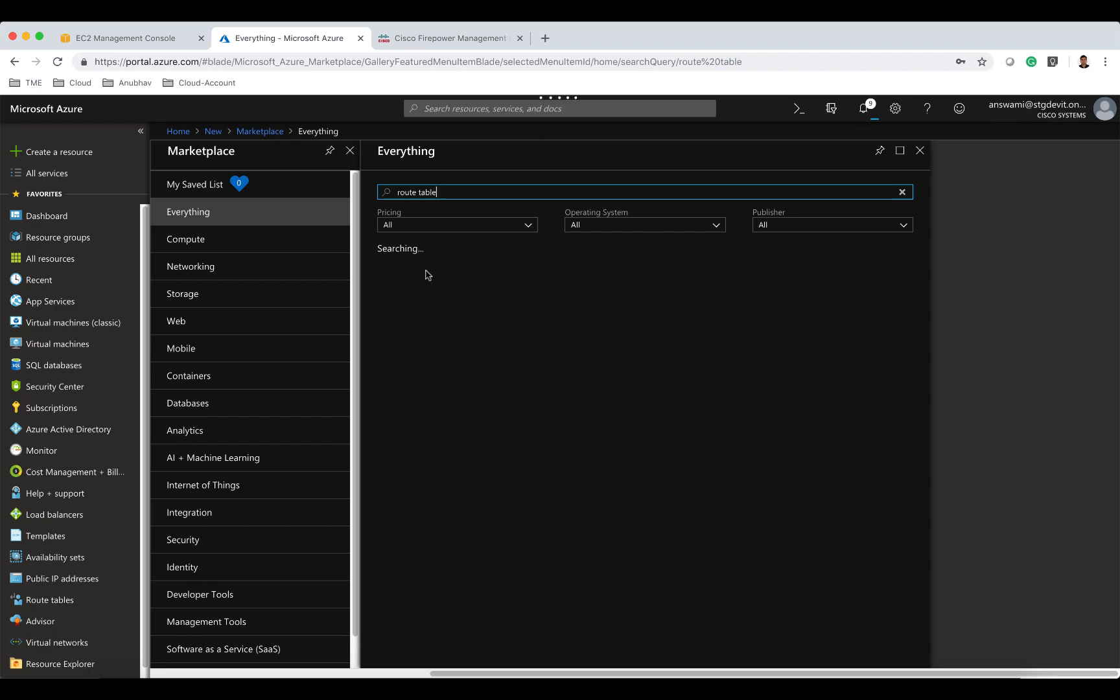
{"action": "left_click", "coordinate": [426, 303]}
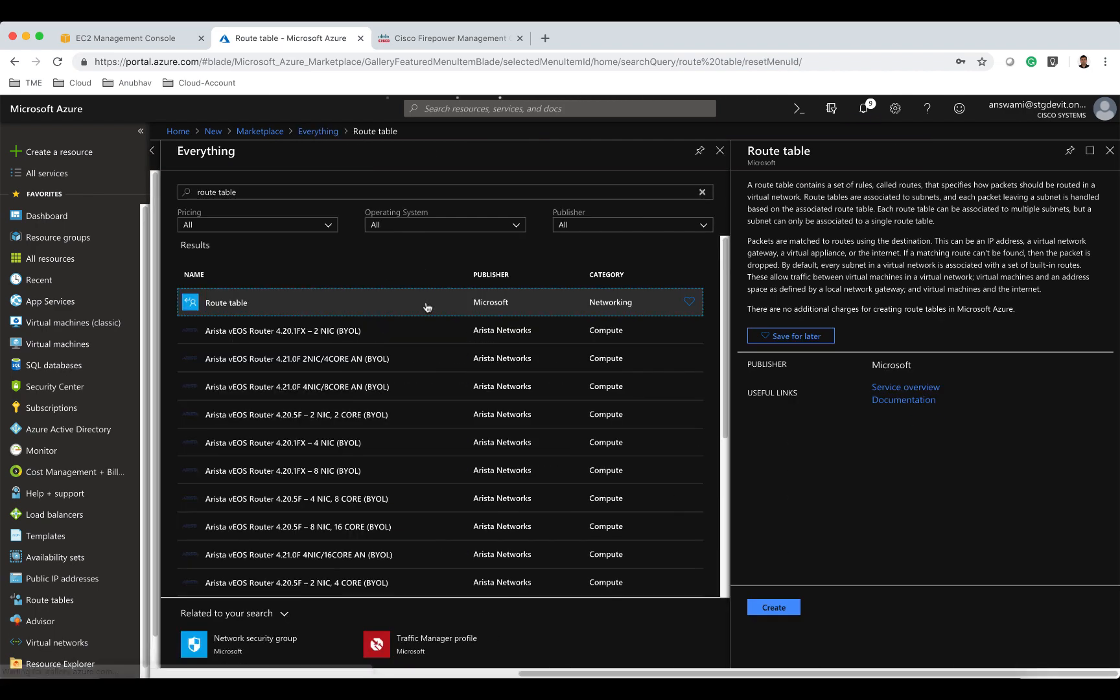
{"action": "left_click", "coordinate": [782, 610]}
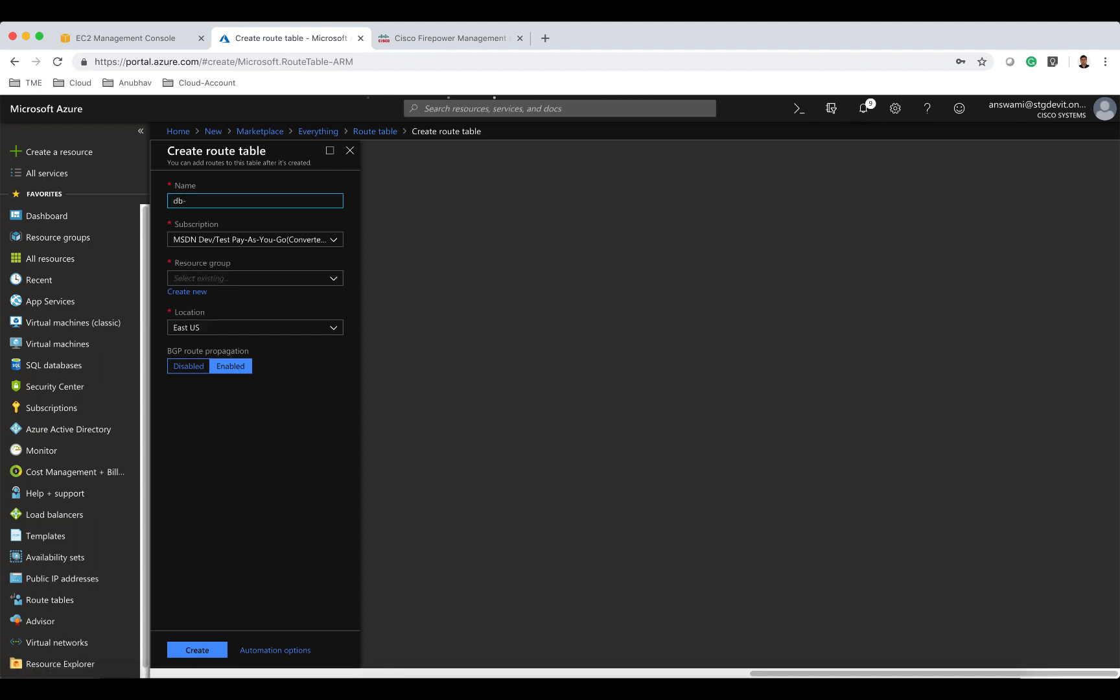
Name the route table db-udr, place it in resource group answami-rg, and create it.
{"action": "left_click", "coordinate": [244, 279]}
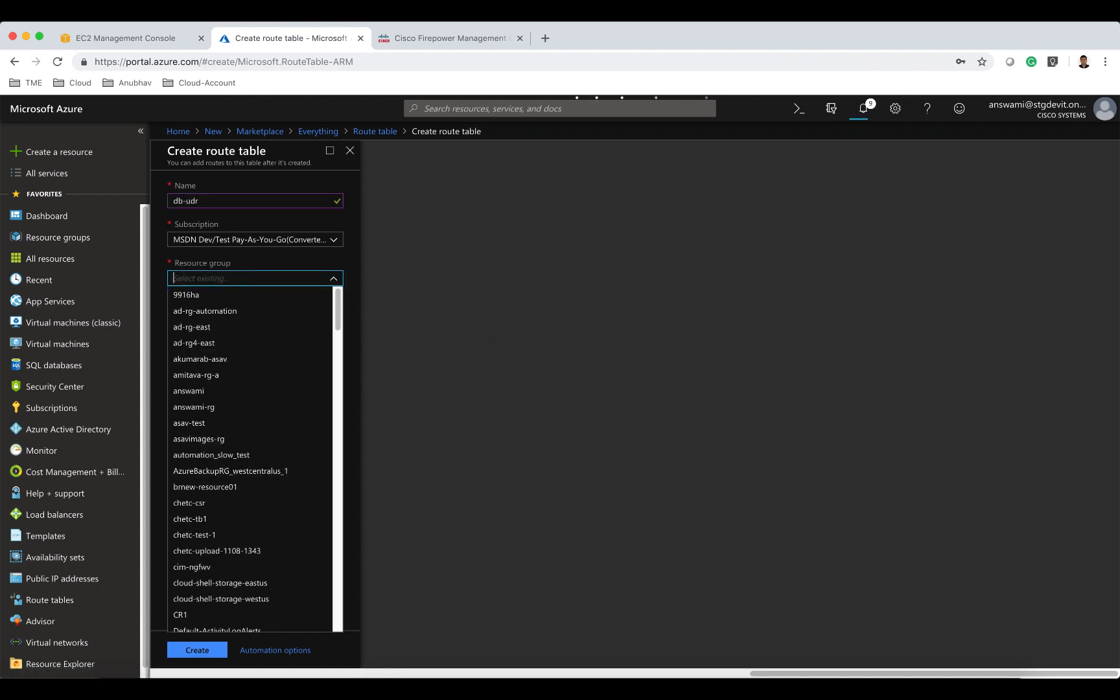
{"action": "type", "text": "answa"}
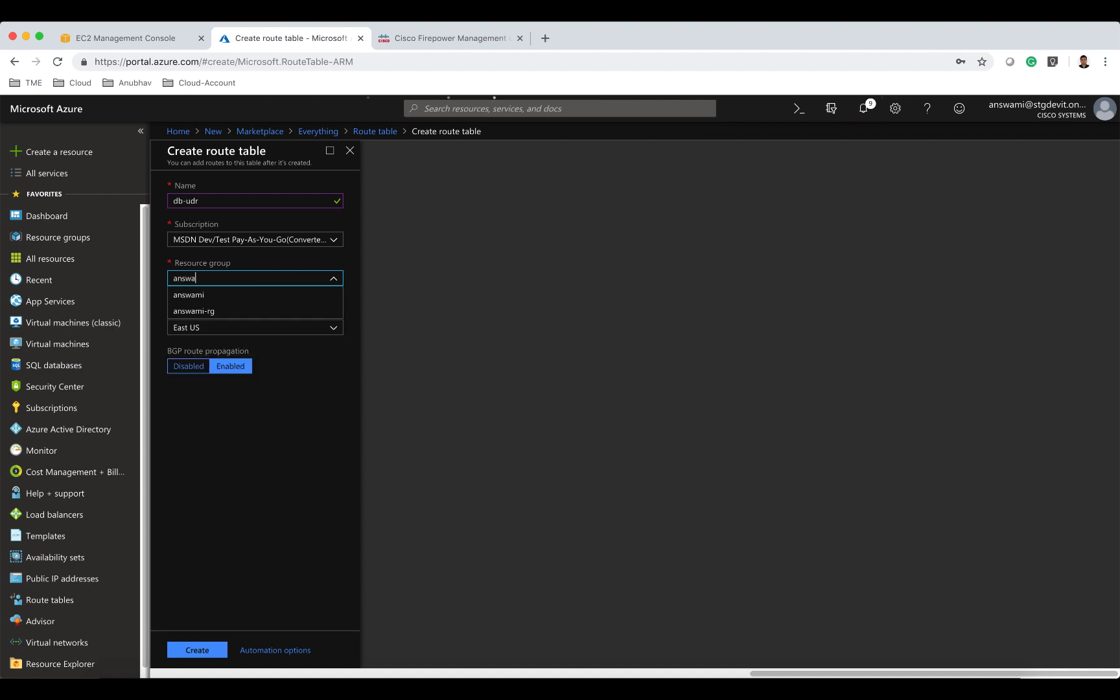
{"action": "left_click", "coordinate": [239, 312]}
{"action": "left_click", "coordinate": [205, 649]}
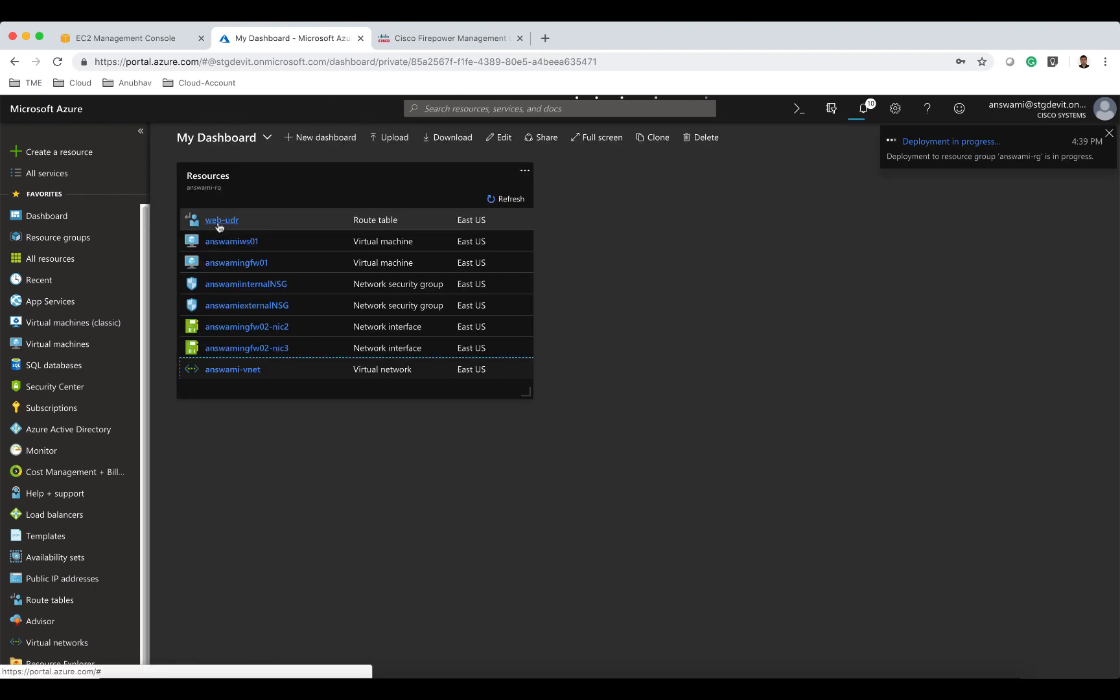
Open the app-udr route table from resource group answami-rg by filtering its resources for udr.
{"action": "left_click", "coordinate": [210, 183]}
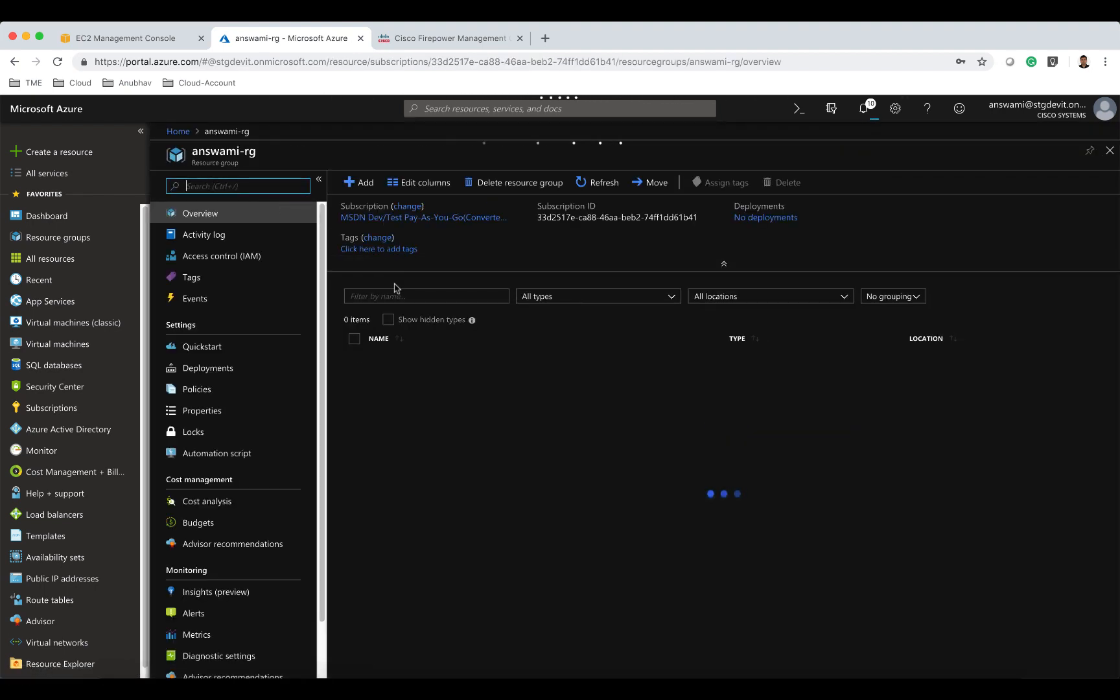
{"action": "left_click", "coordinate": [395, 295]}
{"action": "type", "text": "udr"}
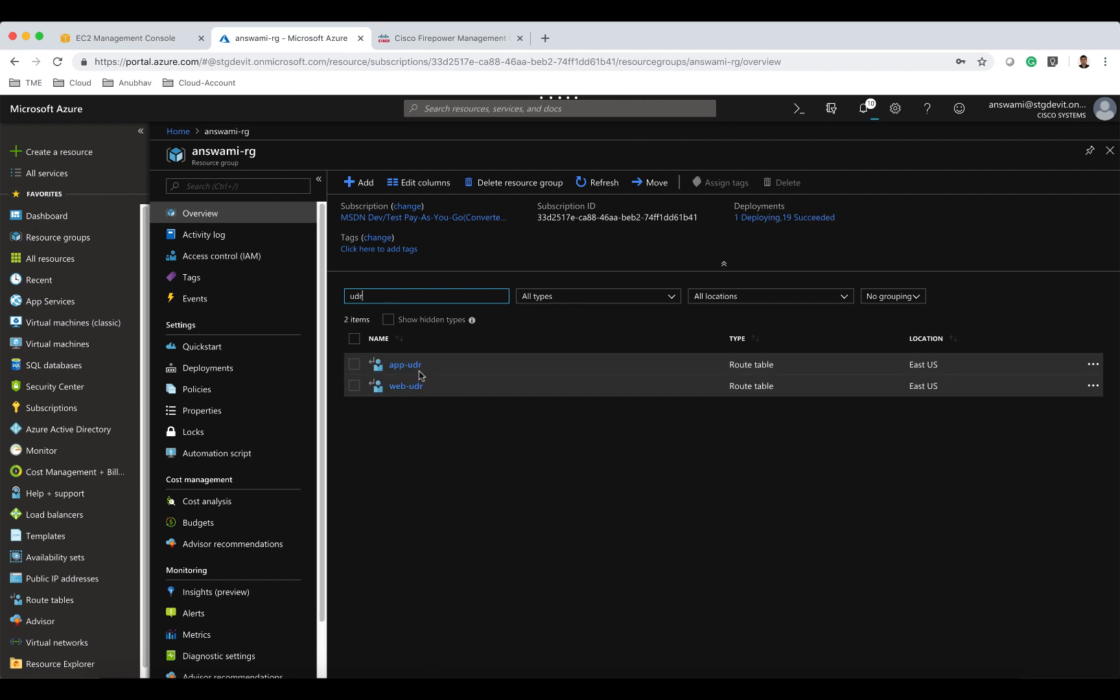
{"action": "left_click", "coordinate": [418, 366]}
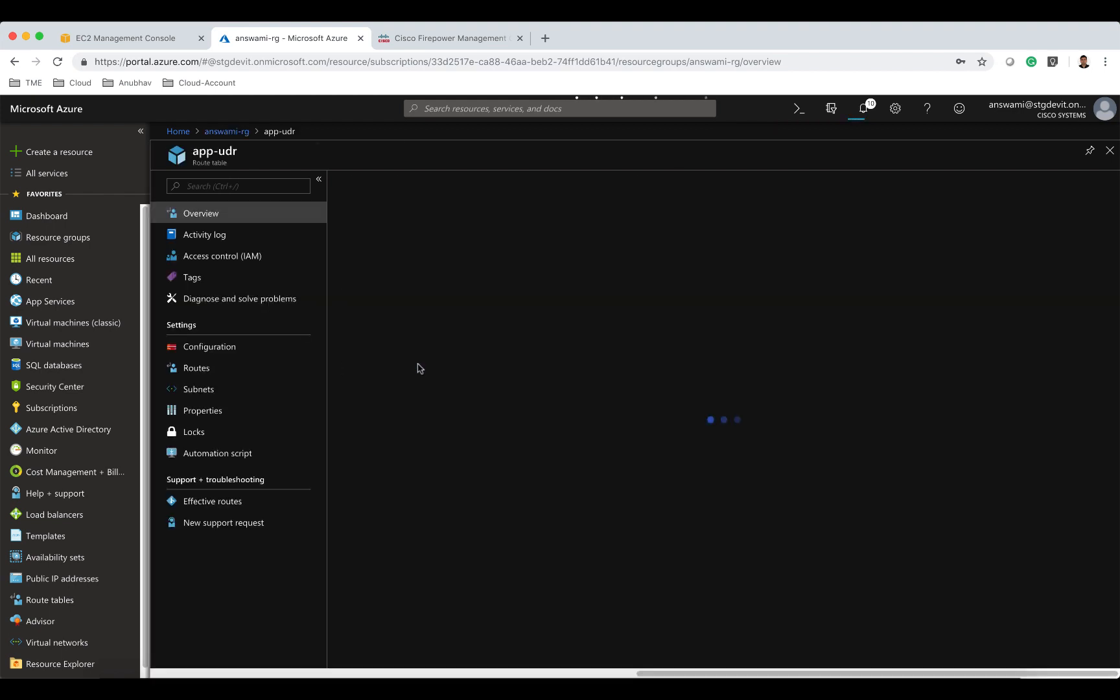
Add a route named default to app-udr for prefix 0.0.0.0/0 with next hop type Virtual appliance at 10.82.3.100.
{"action": "left_click", "coordinate": [213, 369]}
{"action": "left_click", "coordinate": [361, 181]}
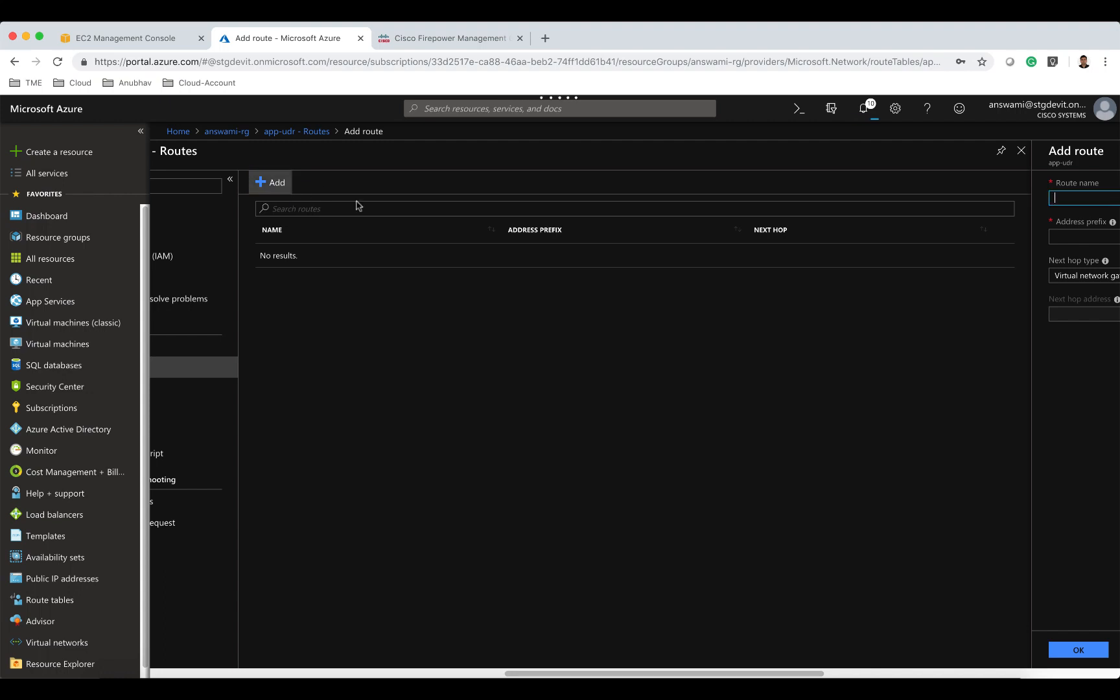
{"action": "type", "text": "defau"}
{"action": "left_click_drag", "start_coordinate": [823, 675], "coordinate": [1015, 674]}
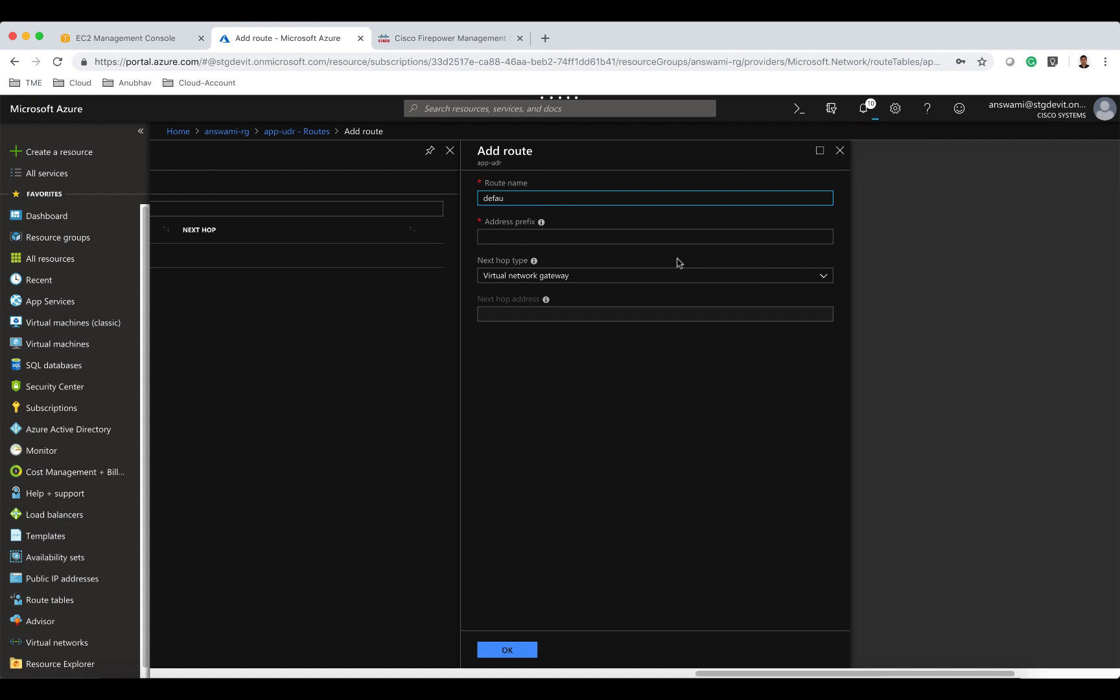
{"action": "type", "text": "fau;t"}
{"action": "key", "text": "BackSpace"}
{"action": "key", "text": "BackSpace"}
{"action": "type", "text": "lt"}
{"action": "key", "text": "Tab"}
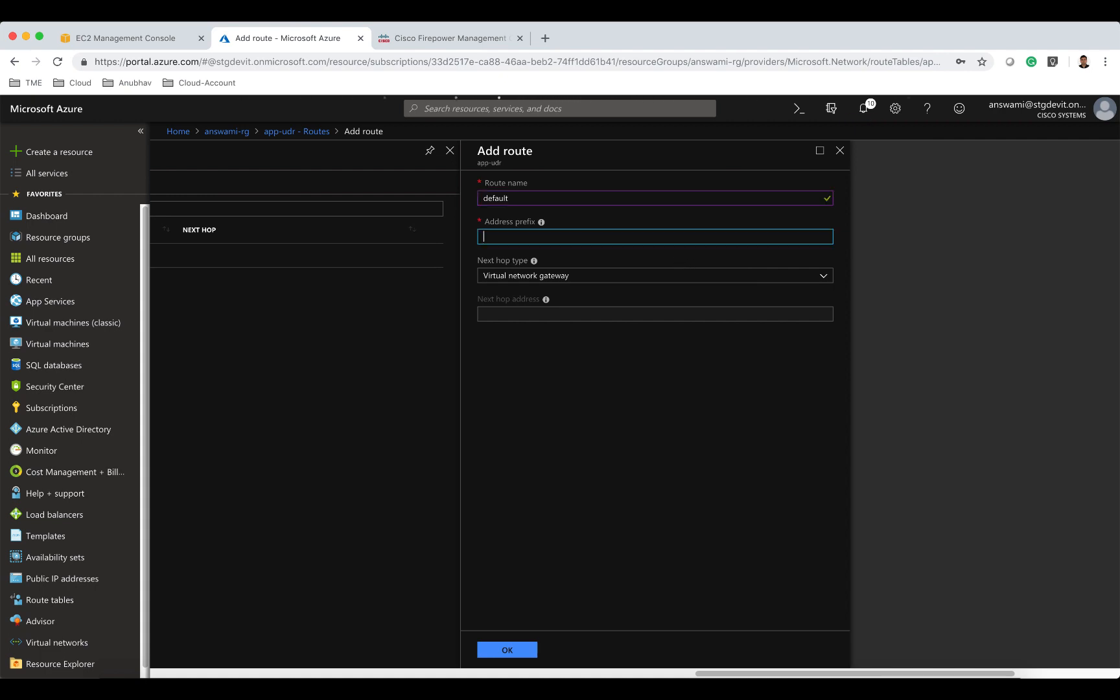
{"action": "type", "text": "0.0.0.0/0"}
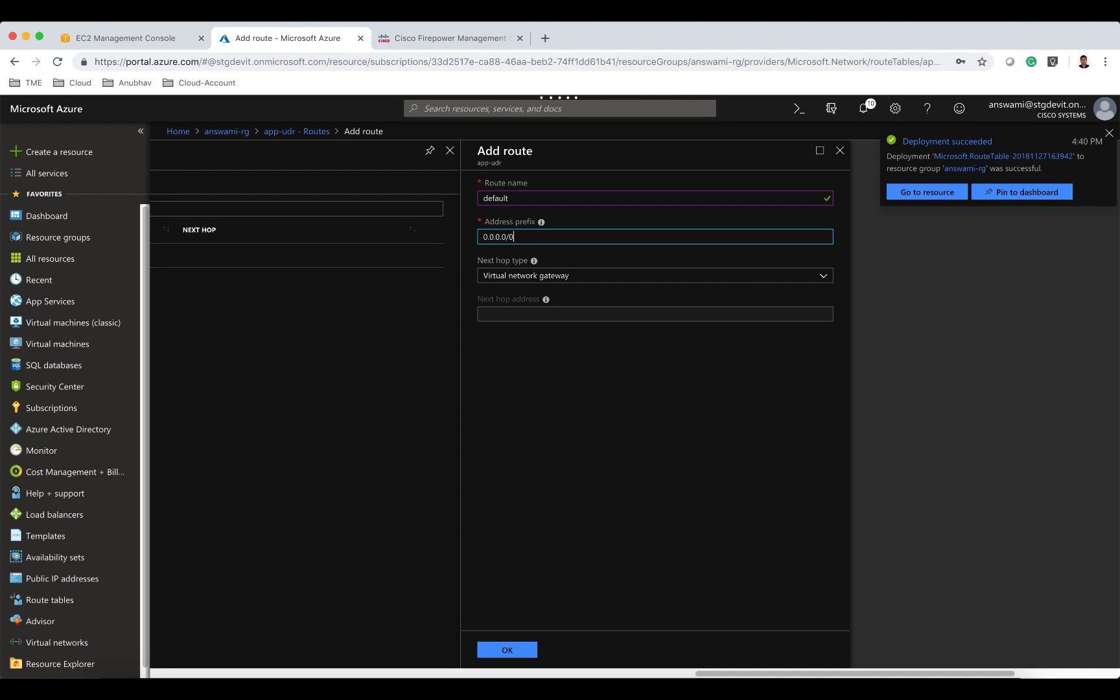
{"action": "left_click", "coordinate": [626, 281]}
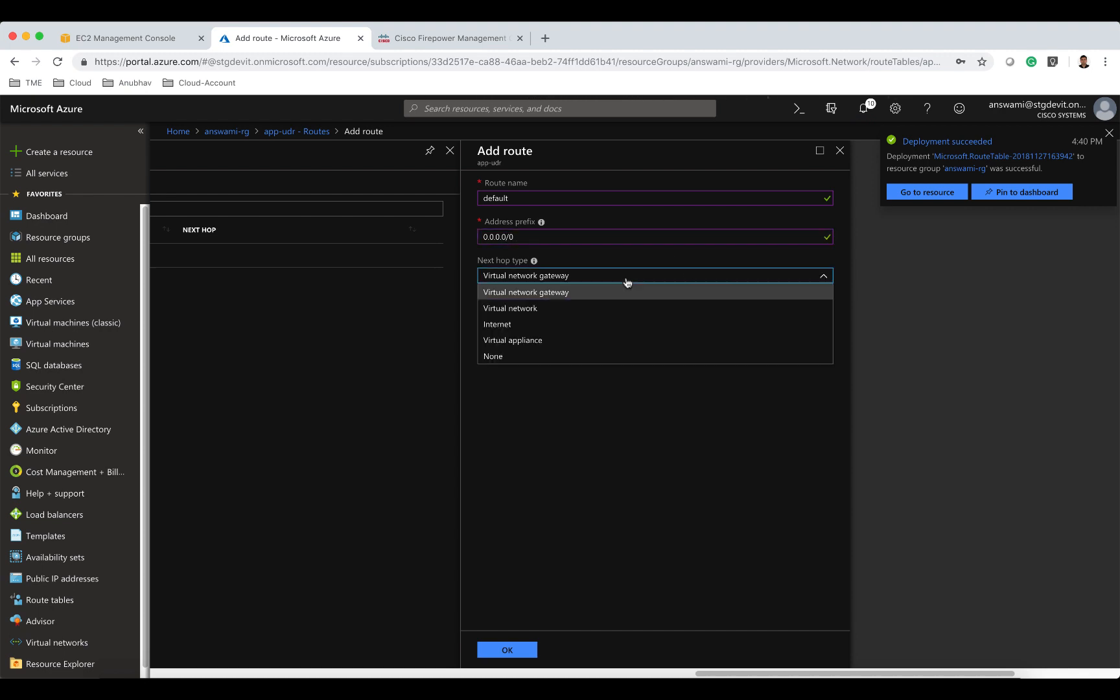
{"action": "left_click", "coordinate": [592, 343]}
{"action": "left_click", "coordinate": [548, 314]}
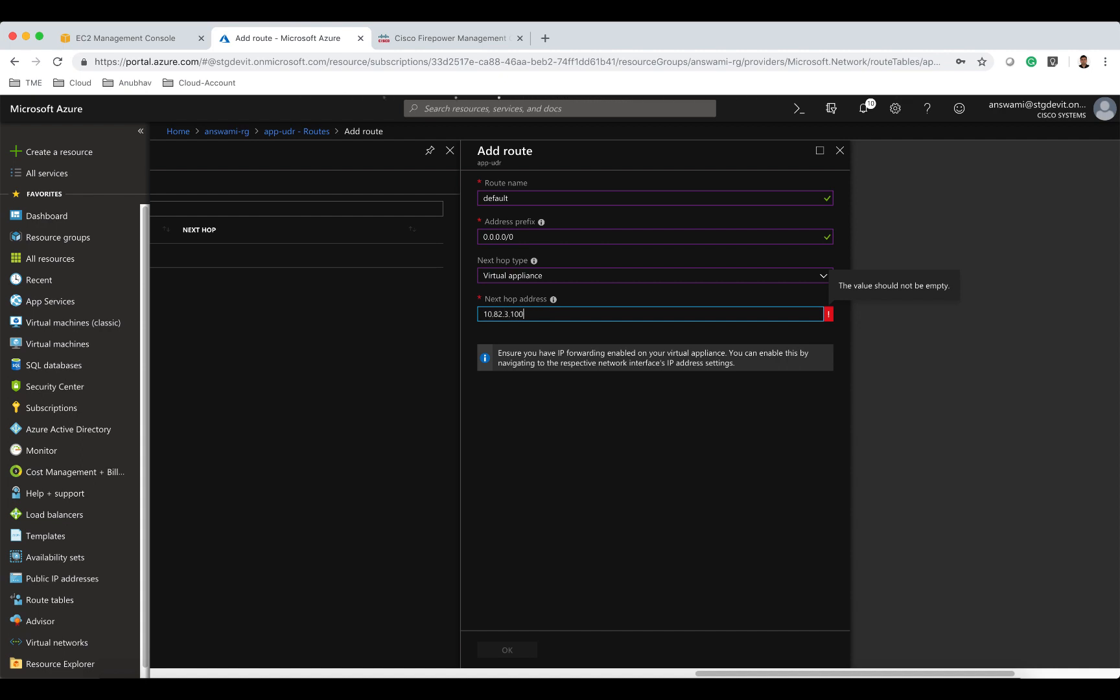
{"action": "left_click", "coordinate": [571, 521]}
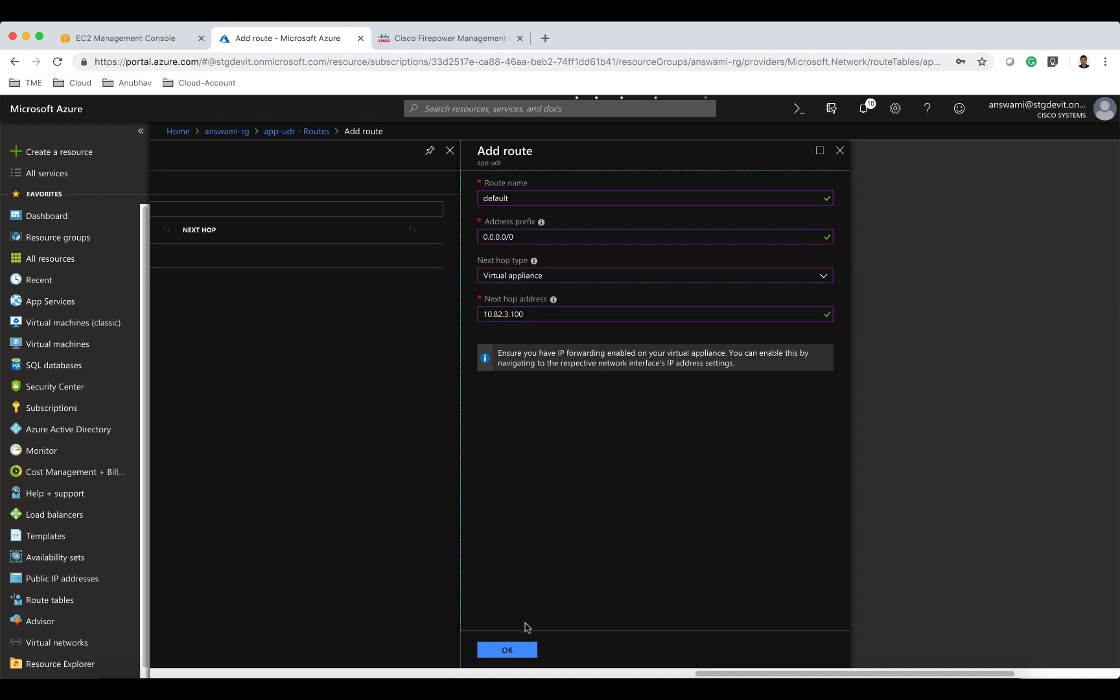
{"action": "left_click", "coordinate": [516, 656]}
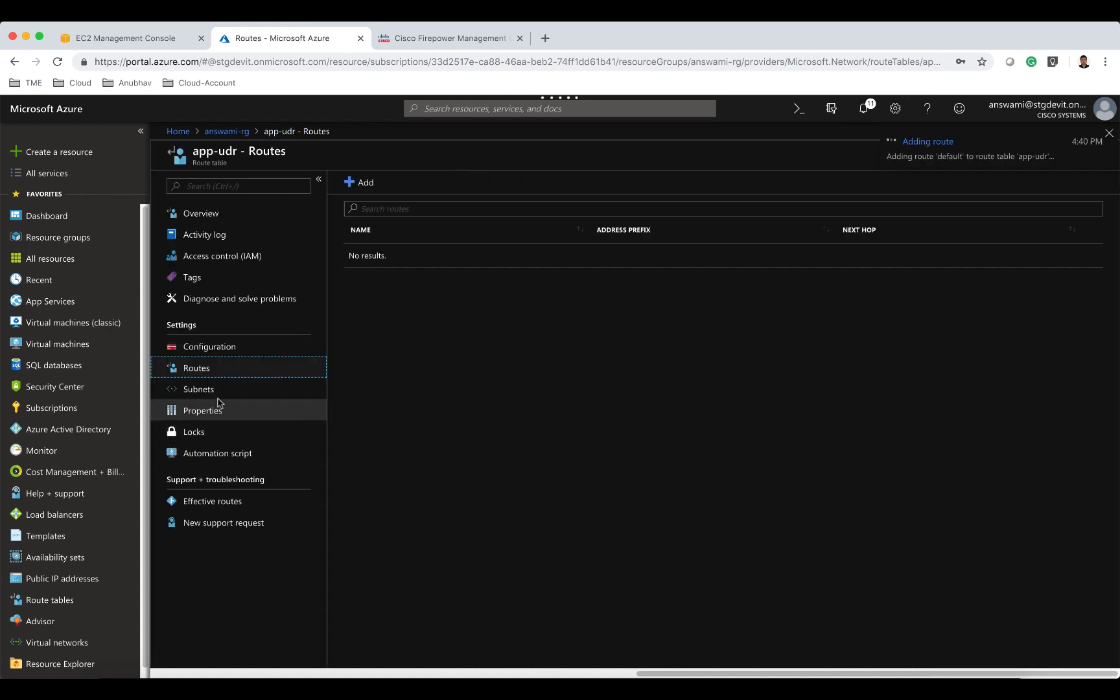
Associate app-udr with the app subnet of virtual network answami-vnet.
{"action": "left_click", "coordinate": [217, 396]}
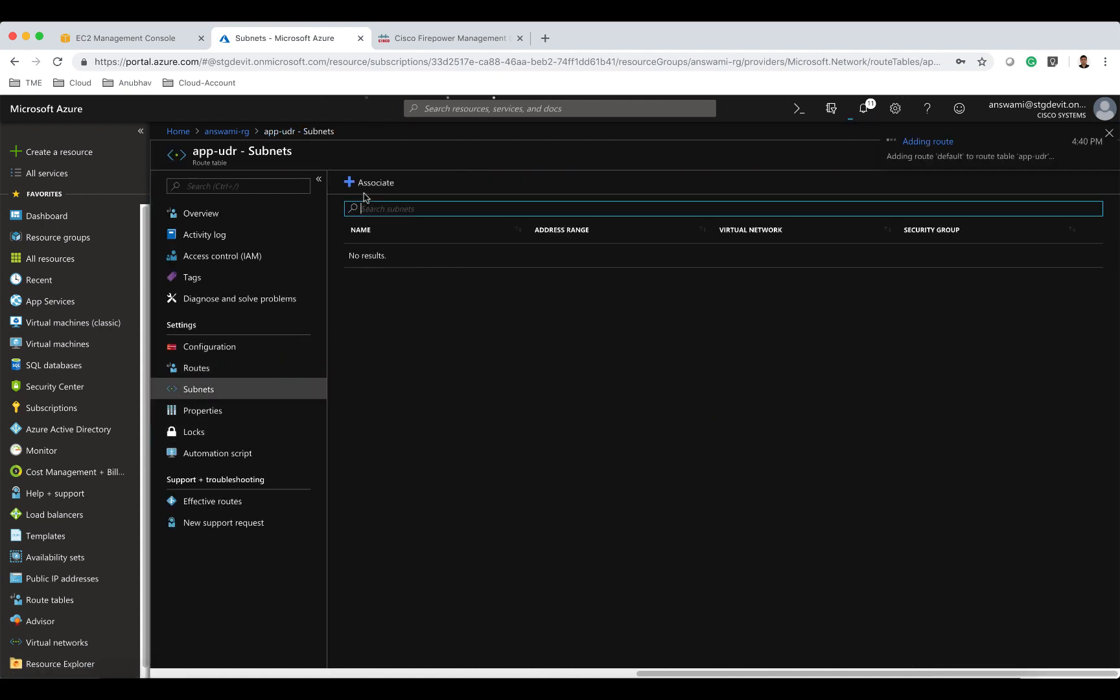
{"action": "left_click", "coordinate": [370, 183]}
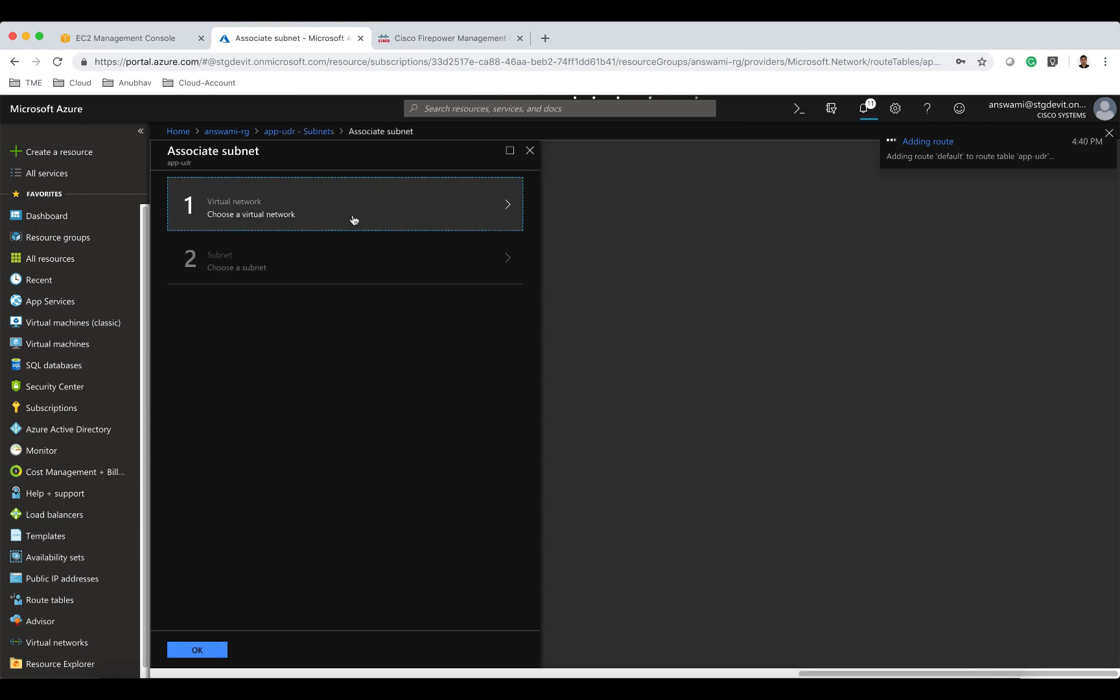
{"action": "left_click", "coordinate": [355, 219]}
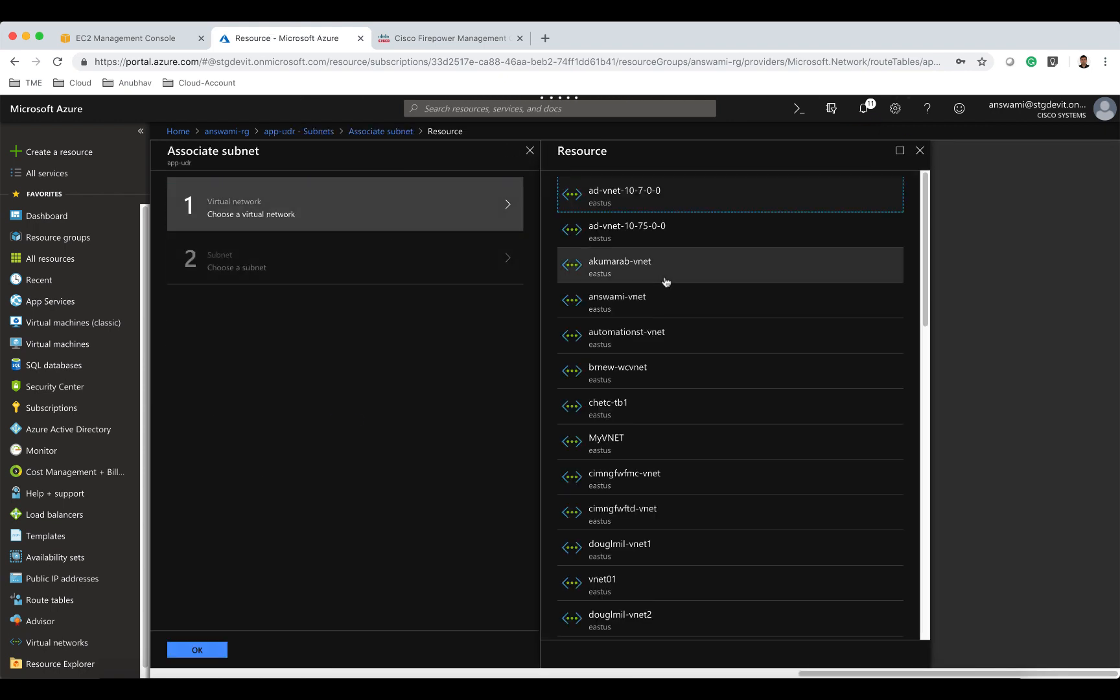
{"action": "left_click", "coordinate": [626, 298]}
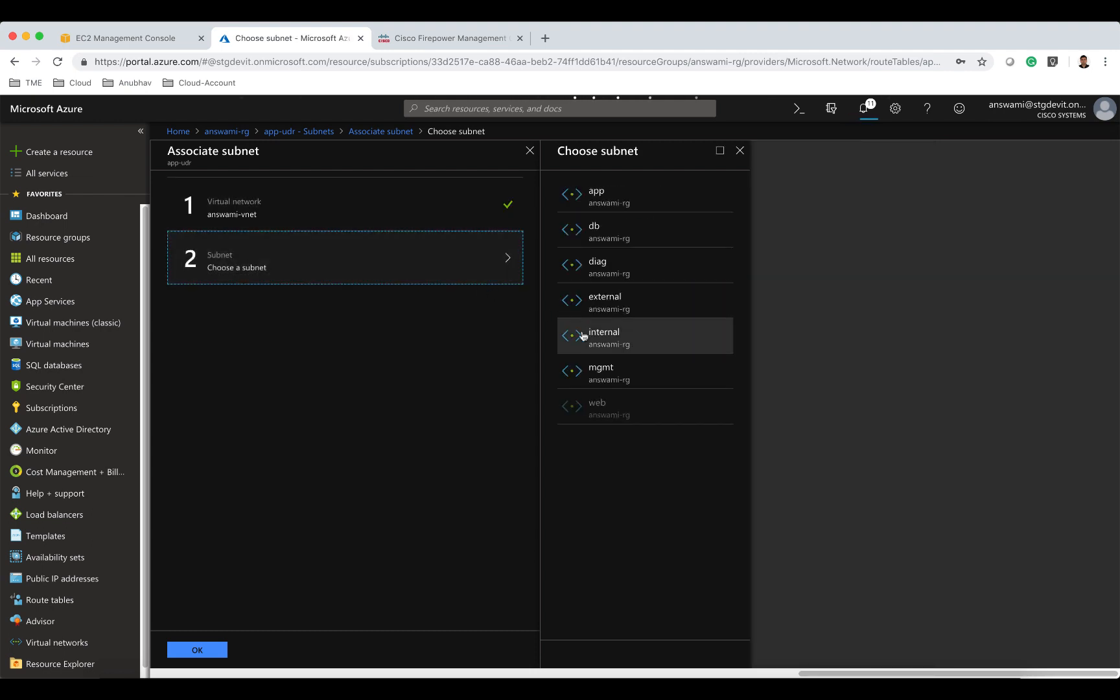
{"action": "left_click", "coordinate": [616, 202]}
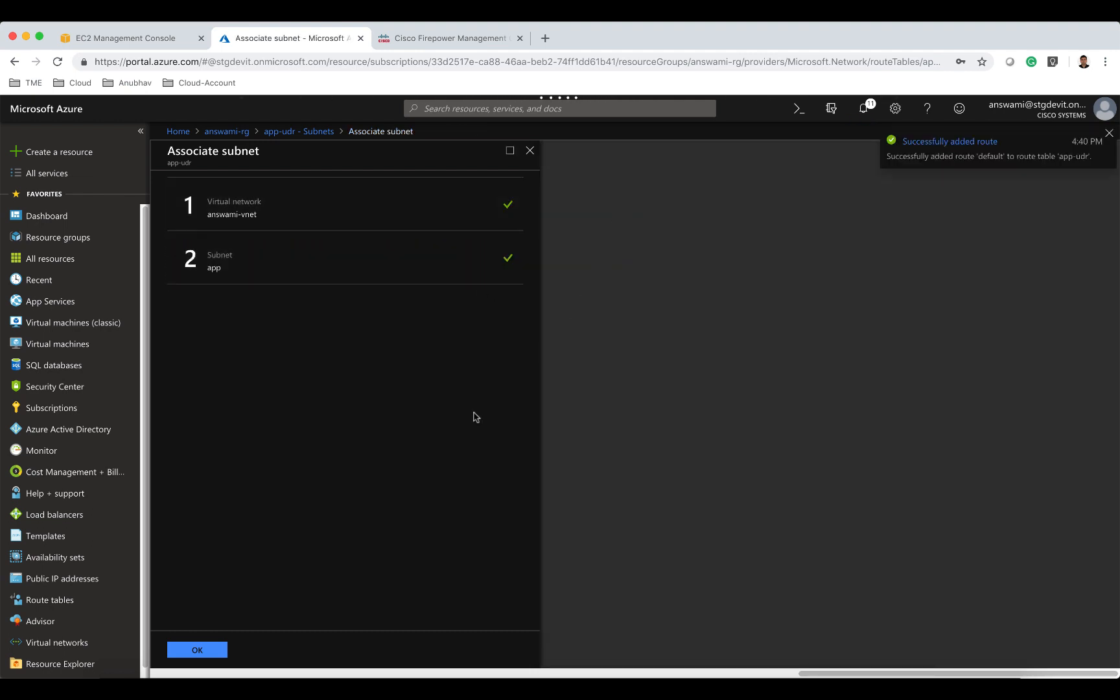
{"action": "left_click", "coordinate": [199, 648]}
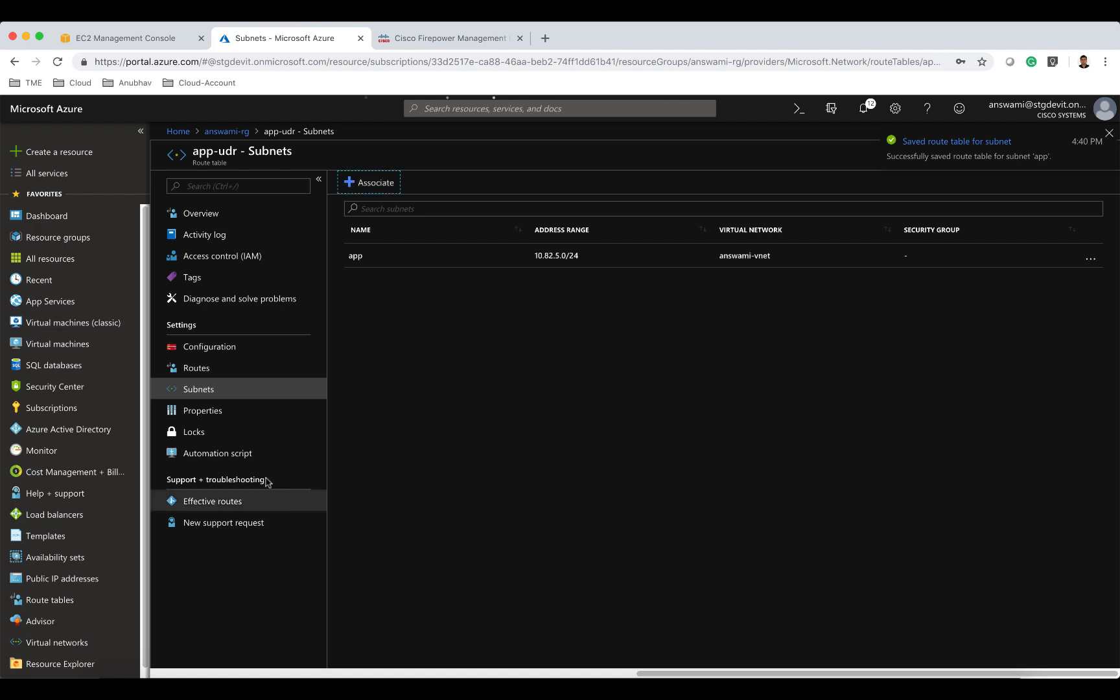
Open the db-udr route table from resource group answami-rg by filtering its resources for udr.
{"action": "left_click", "coordinate": [226, 131]}
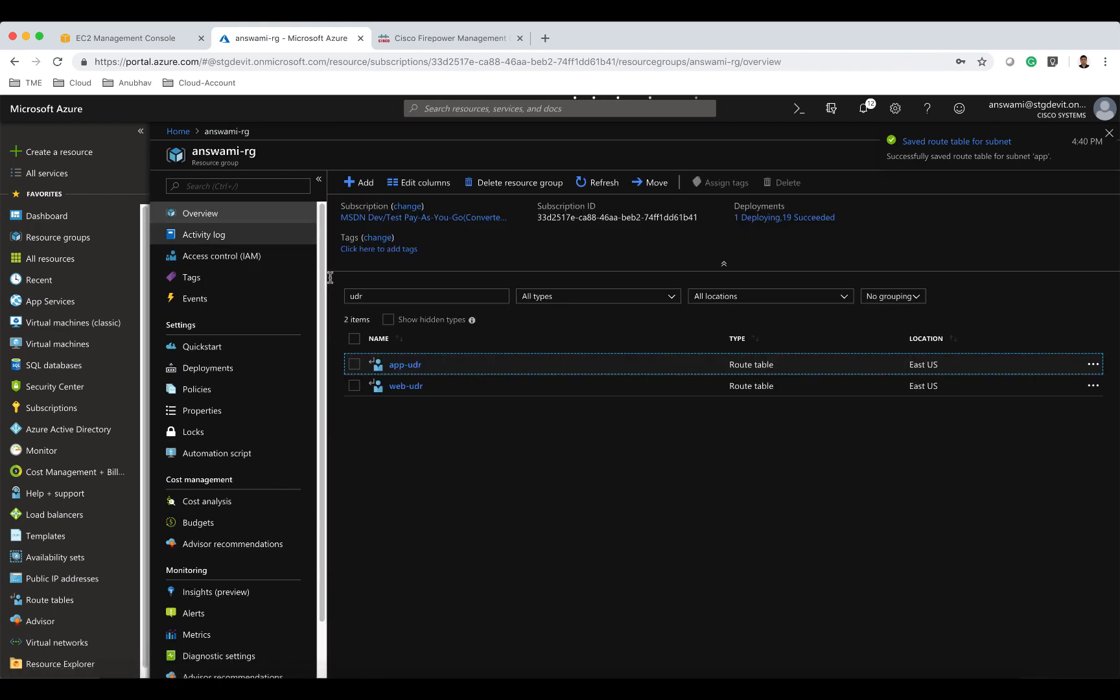
{"action": "left_click", "coordinate": [403, 298]}
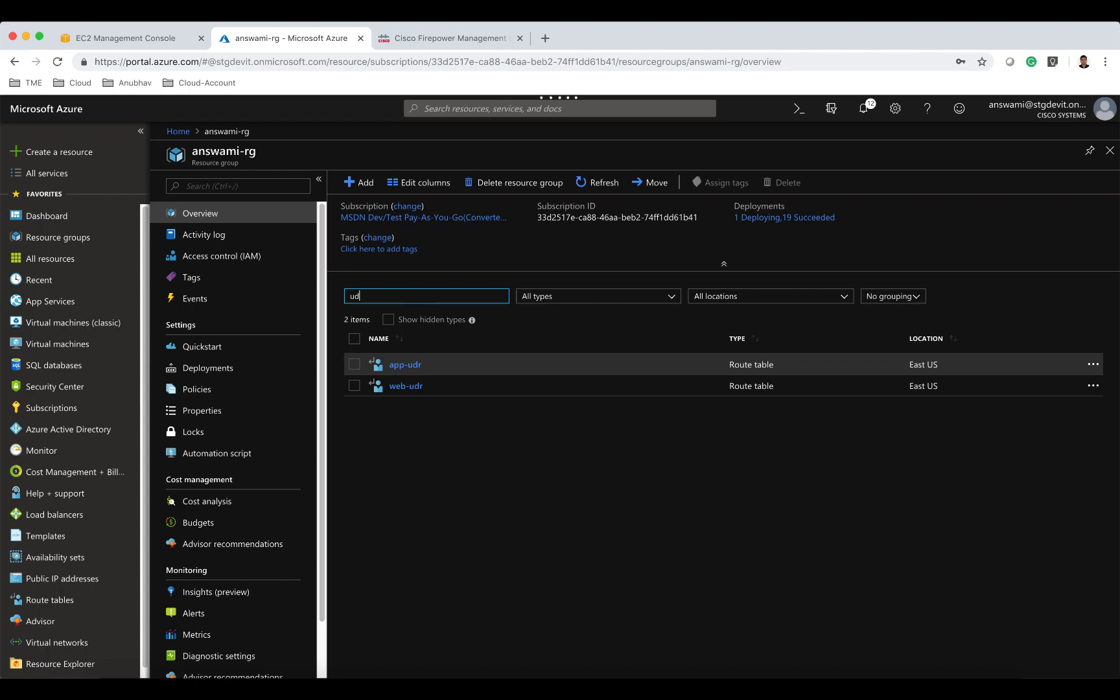
{"action": "key", "text": "BackSpace"}
{"action": "key", "text": "BackSpace"}
{"action": "type", "text": "udr"}
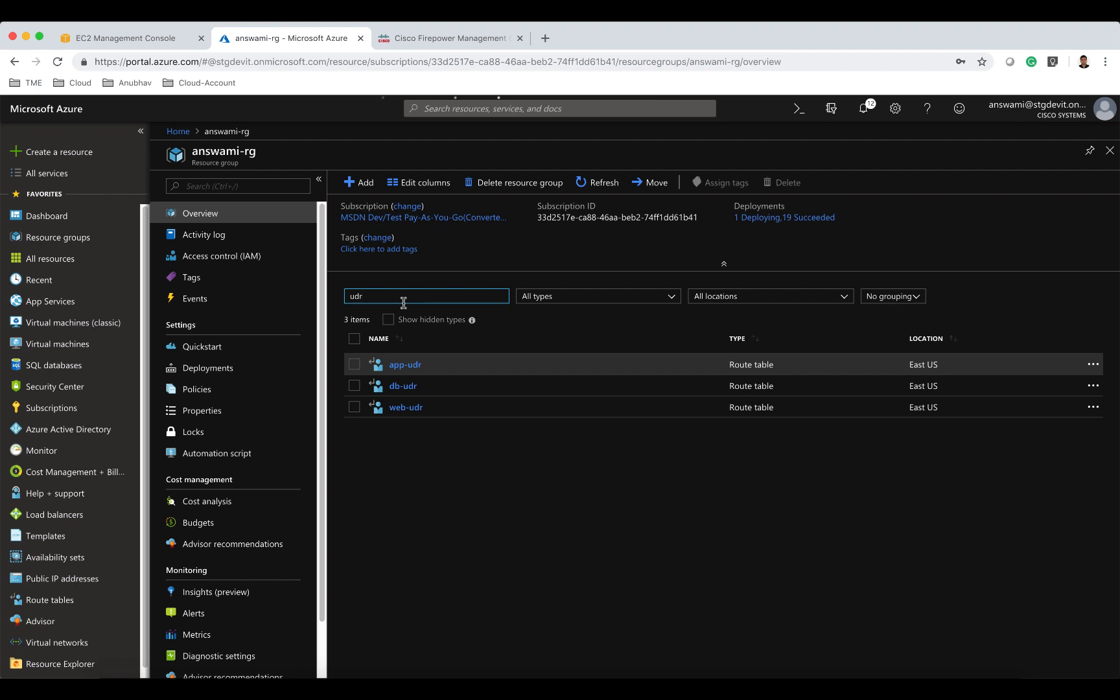
{"action": "left_click", "coordinate": [402, 388]}
Add a route named default to db-udr for prefix 0.0.0.0/0 with next hop type Virtual appliance at 10.82.3.100.
{"action": "left_click", "coordinate": [196, 368]}
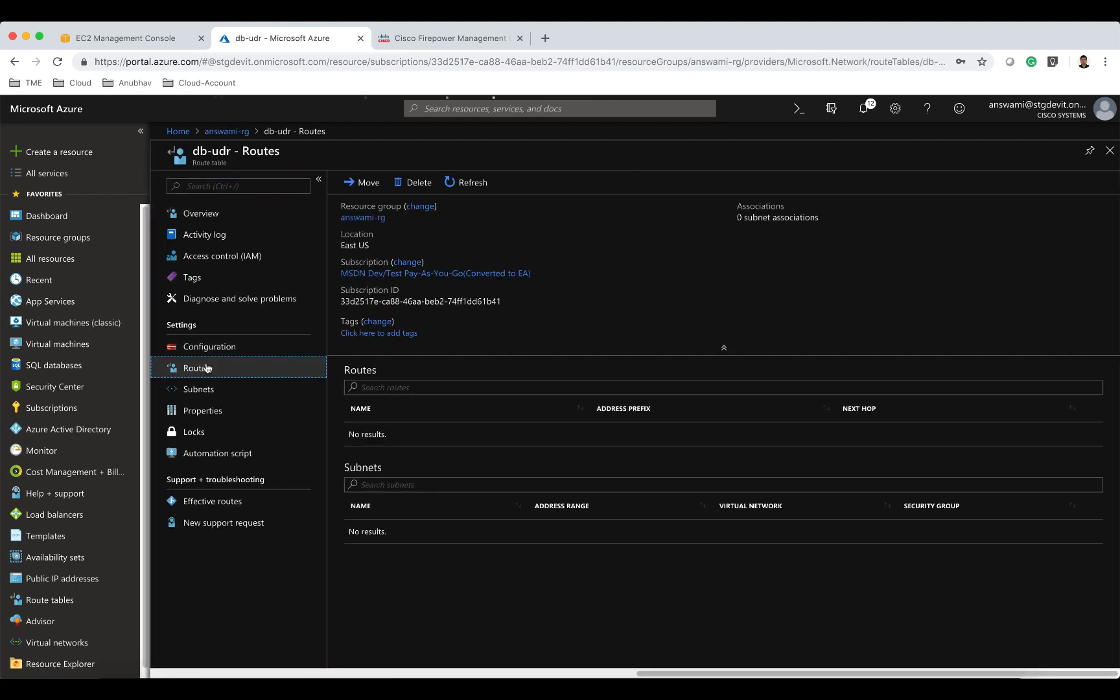
{"action": "left_click", "coordinate": [360, 184]}
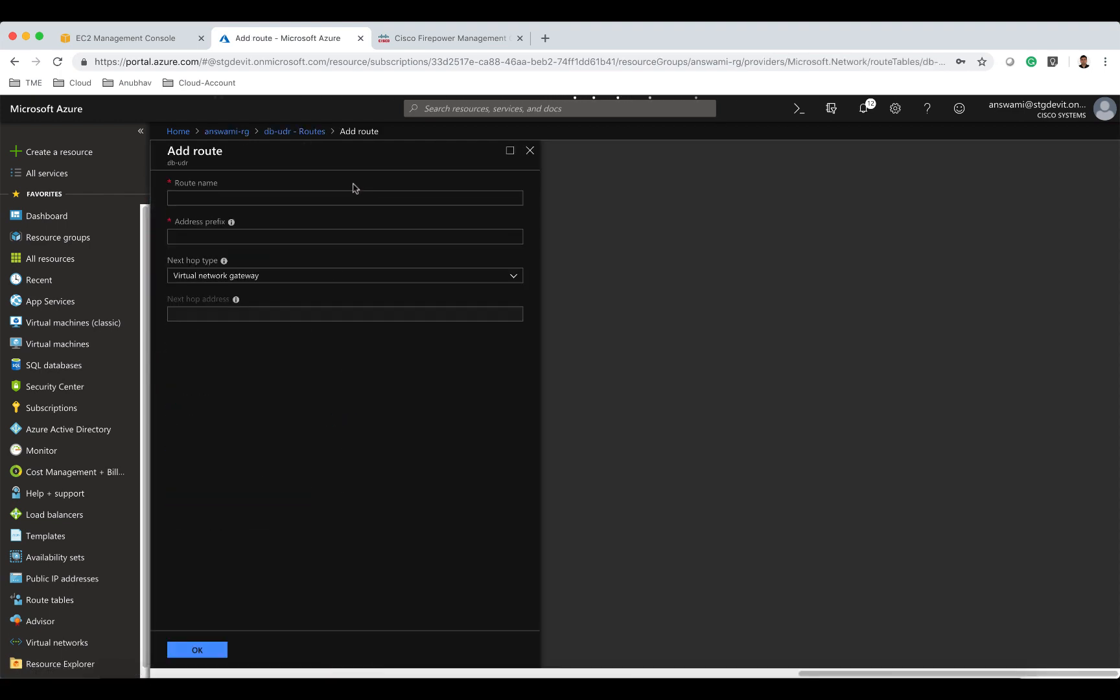
{"action": "type", "text": "default"}
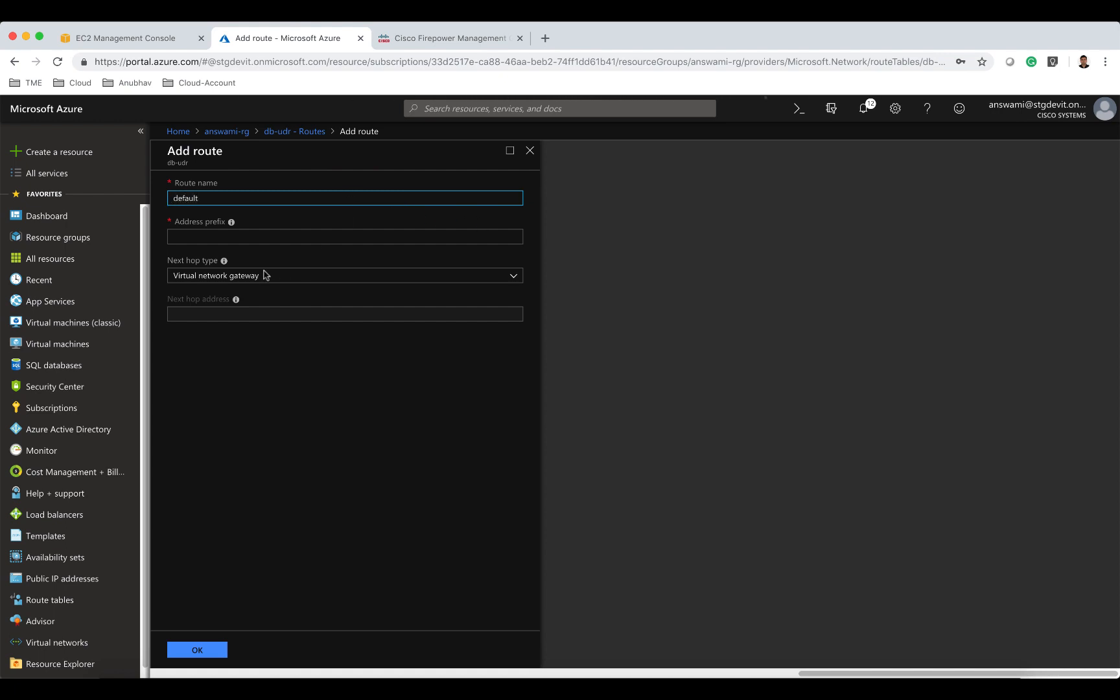
{"action": "left_click", "coordinate": [258, 238]}
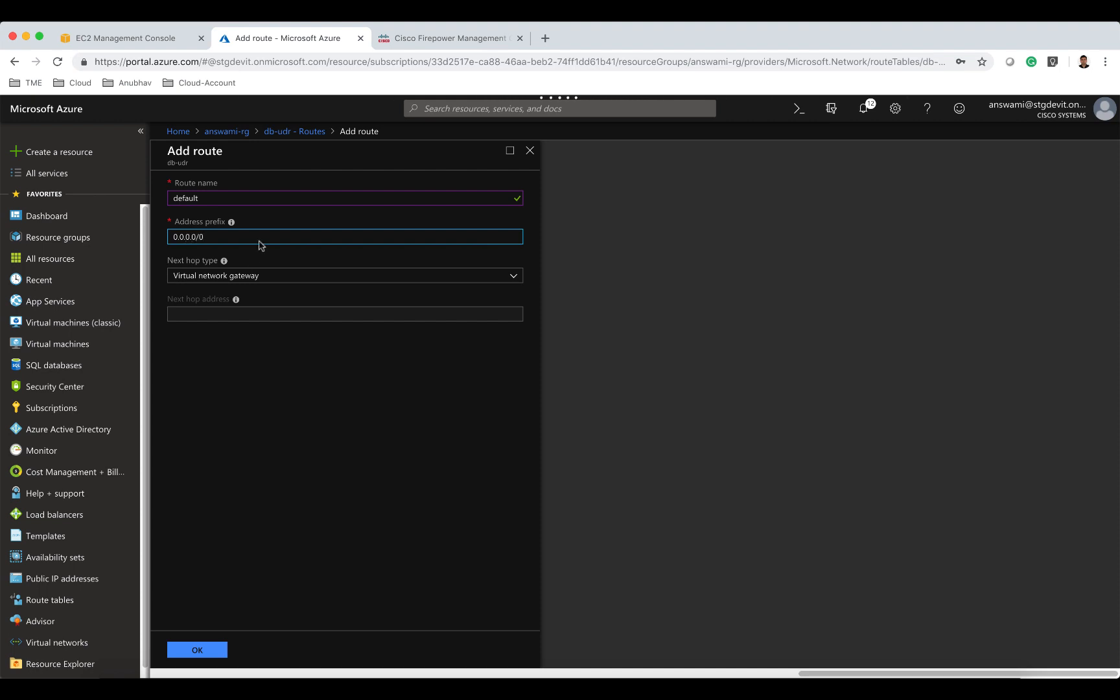
{"action": "left_click", "coordinate": [236, 279]}
{"action": "left_click", "coordinate": [228, 339]}
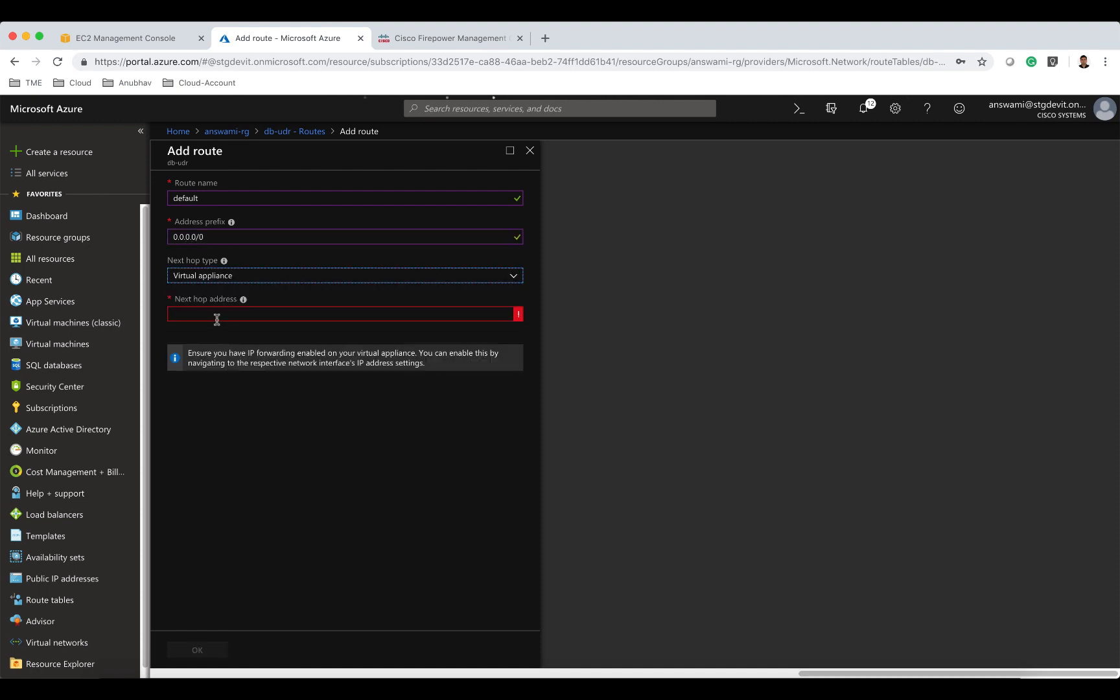
{"action": "left_click", "coordinate": [217, 316]}
{"action": "type", "text": "10.82.3.100"}
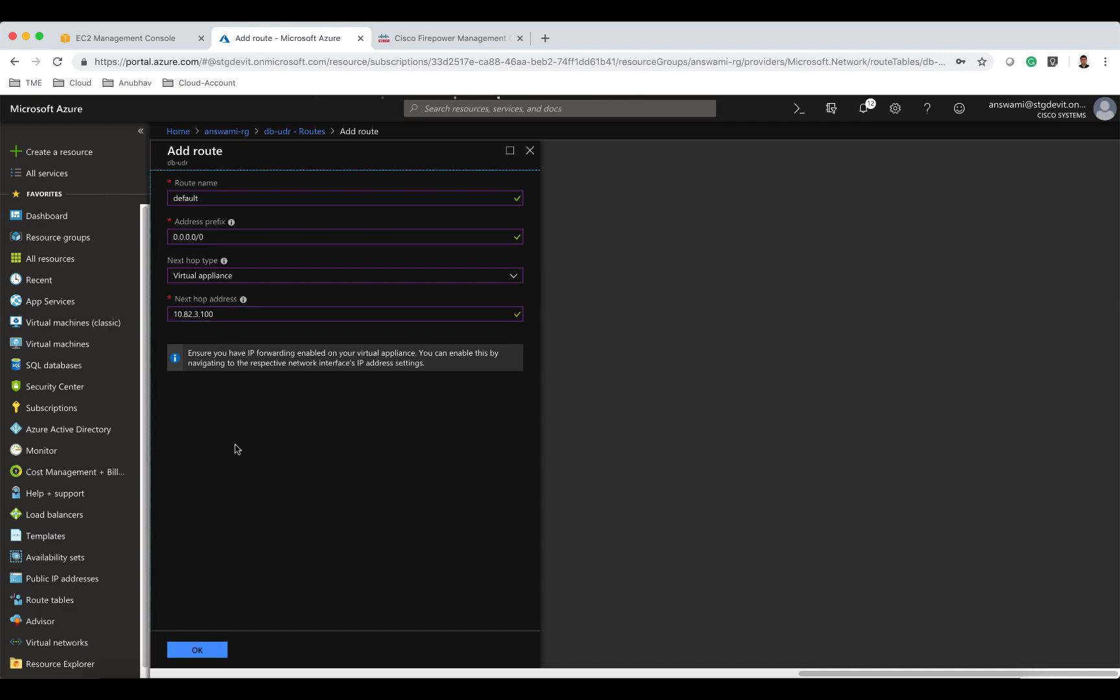
{"action": "left_click", "coordinate": [207, 652]}
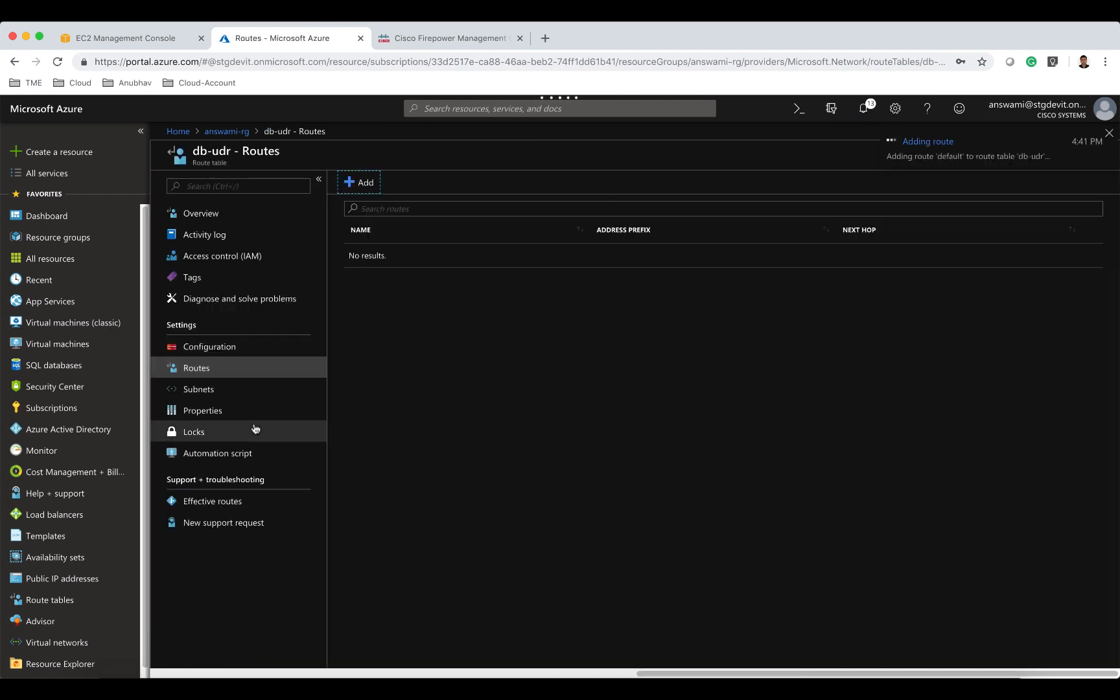
Associate db-udr with the db subnet of virtual network answami-vnet.
{"action": "left_click", "coordinate": [284, 390]}
{"action": "left_click", "coordinate": [374, 185]}
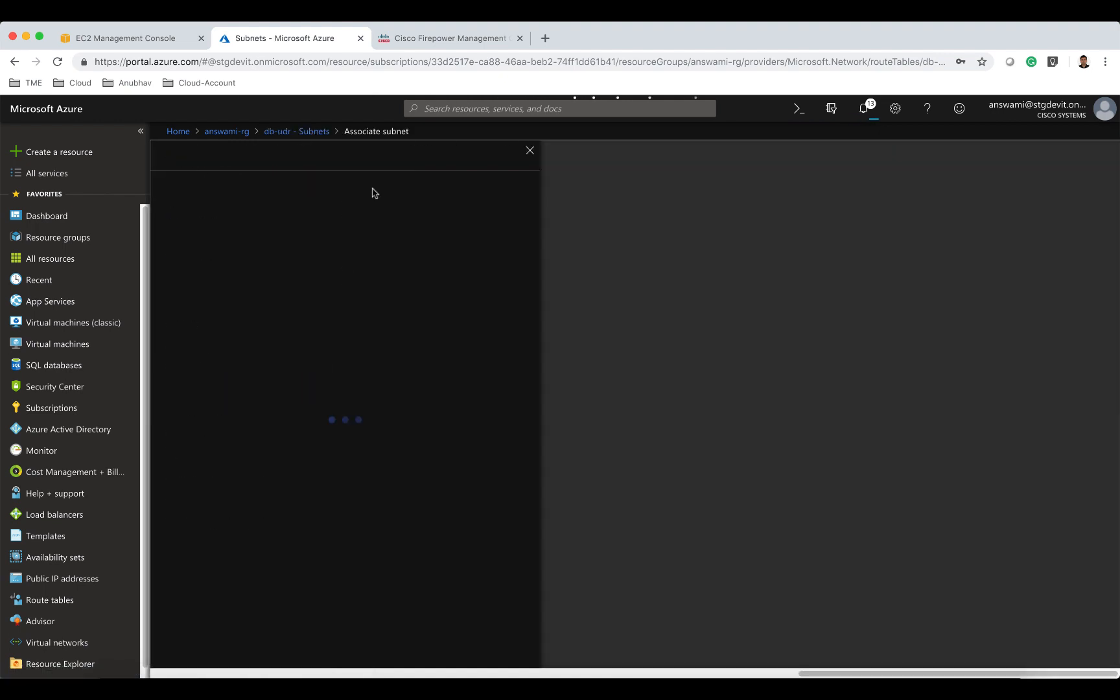
{"action": "left_click", "coordinate": [368, 223]}
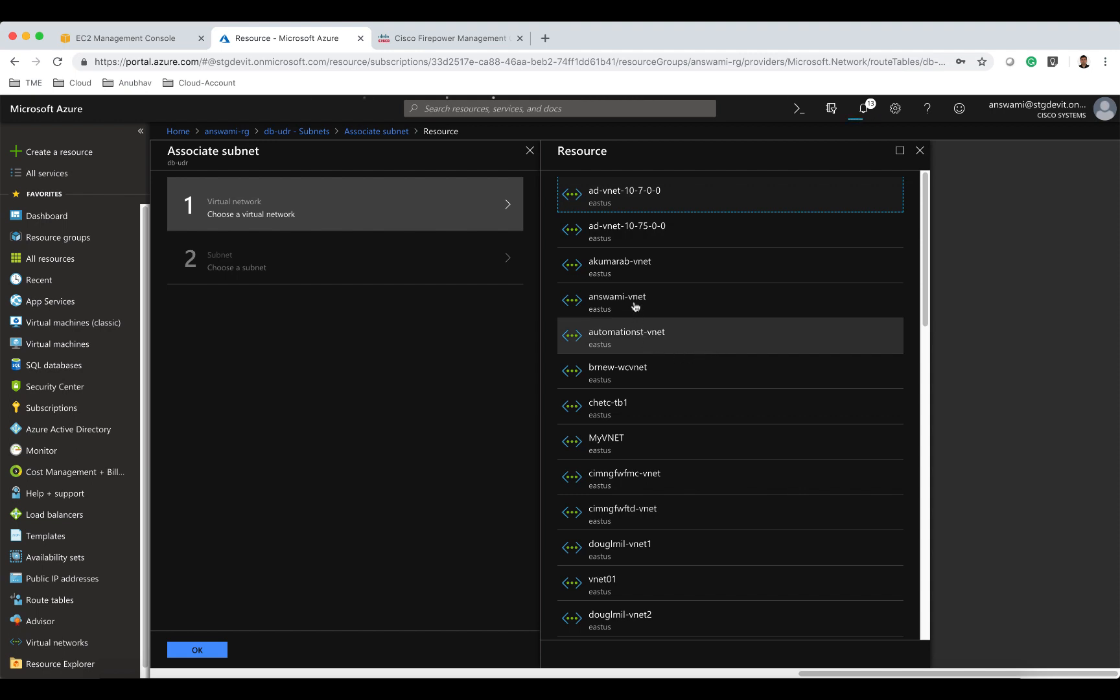
{"action": "left_click", "coordinate": [637, 296]}
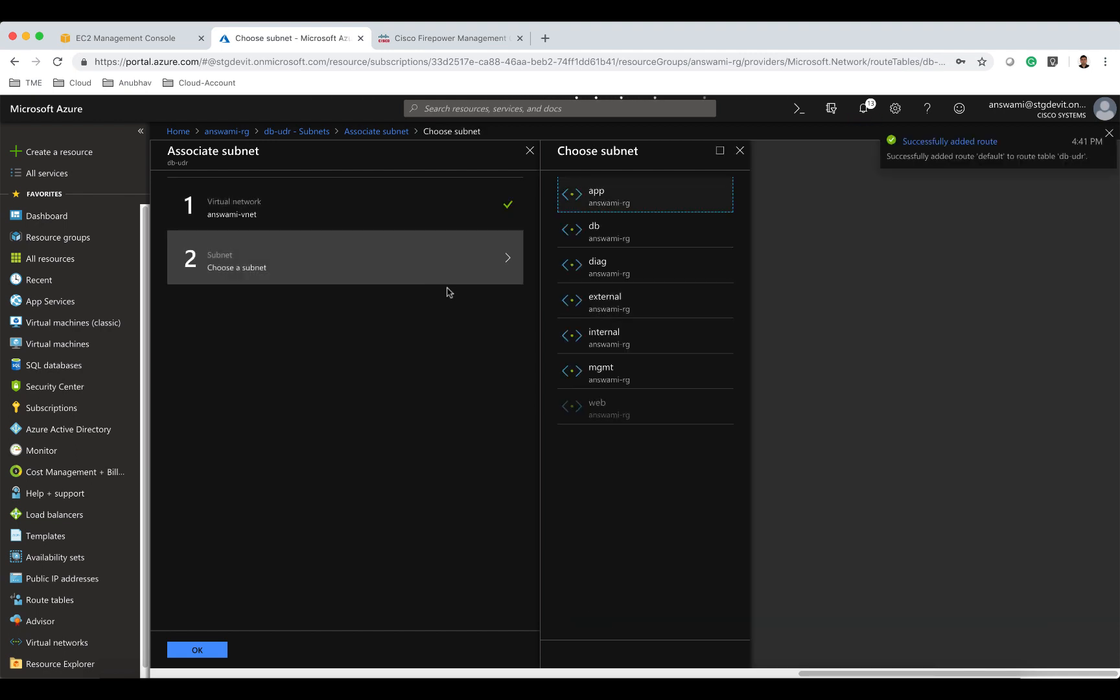
{"action": "left_click", "coordinate": [624, 229]}
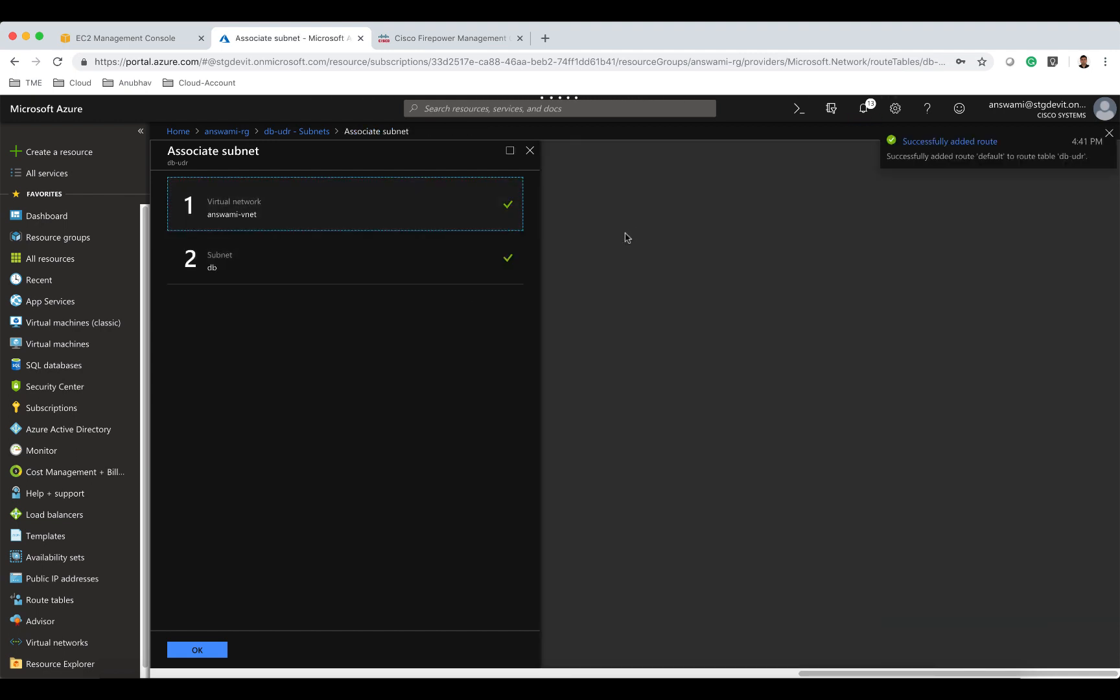
{"action": "left_click", "coordinate": [216, 650]}
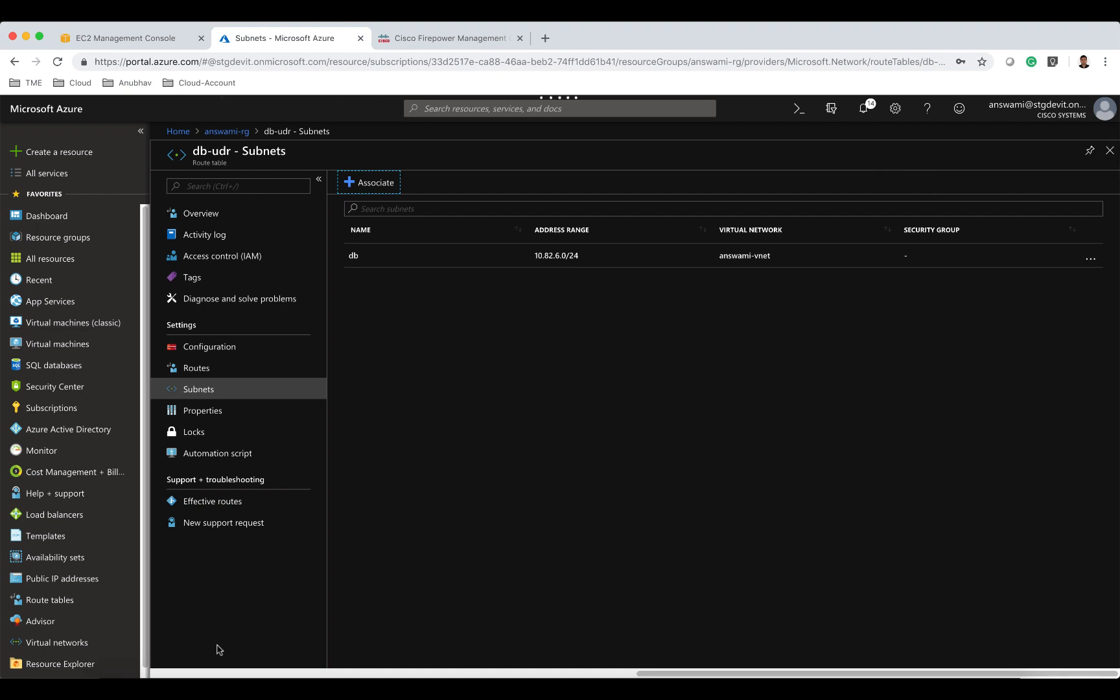
Review the route tables in resource group answami-rg by filtering its resources for udr.
{"action": "left_click", "coordinate": [72, 121]}
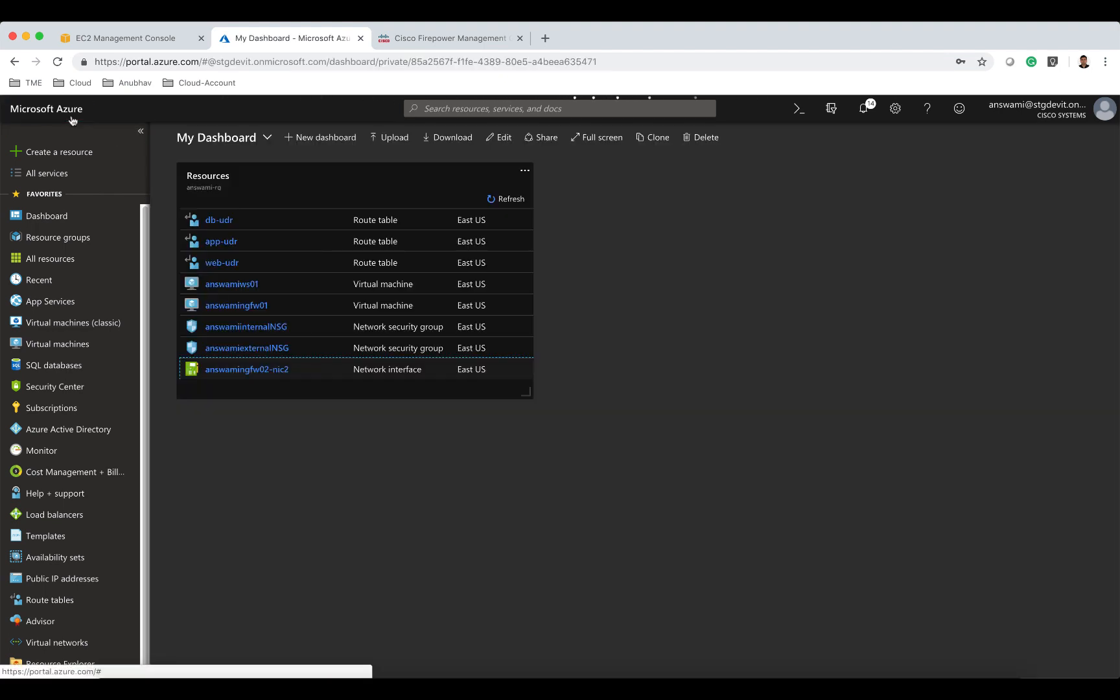
{"action": "left_click", "coordinate": [217, 186]}
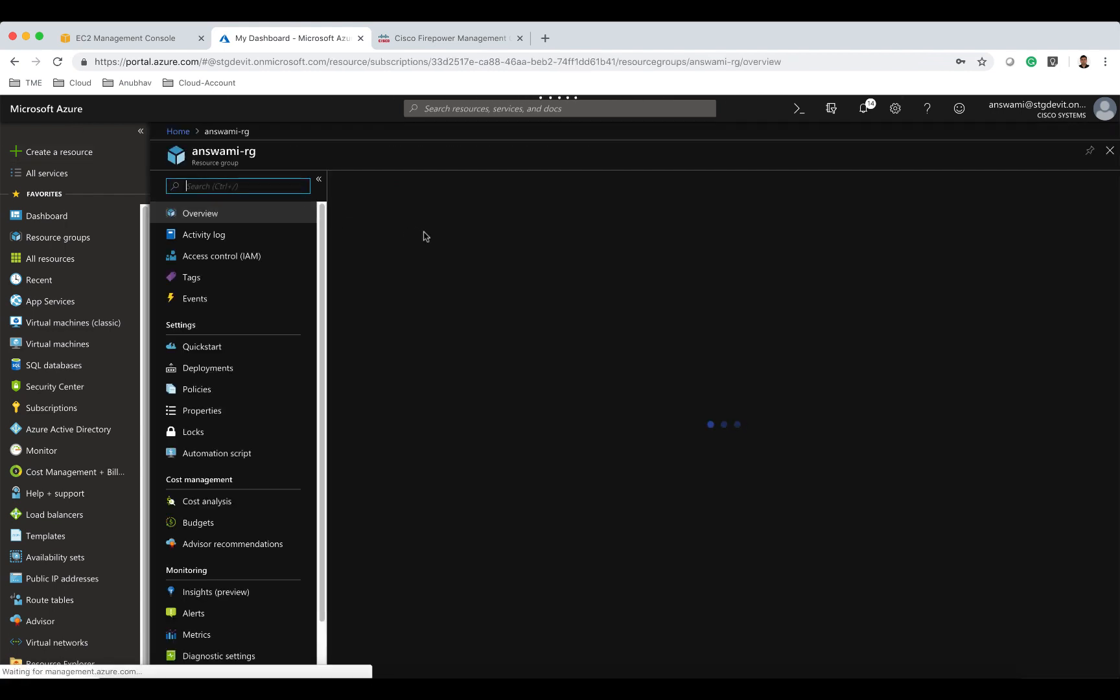
{"action": "left_click", "coordinate": [410, 293]}
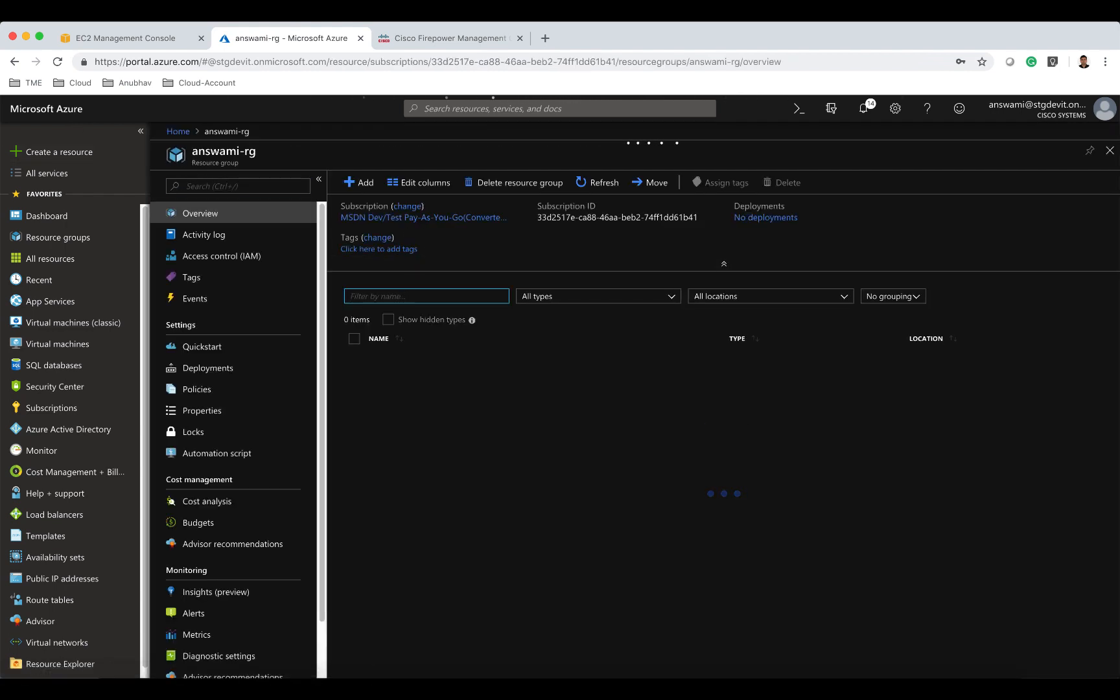
{"action": "type", "text": "udr"}
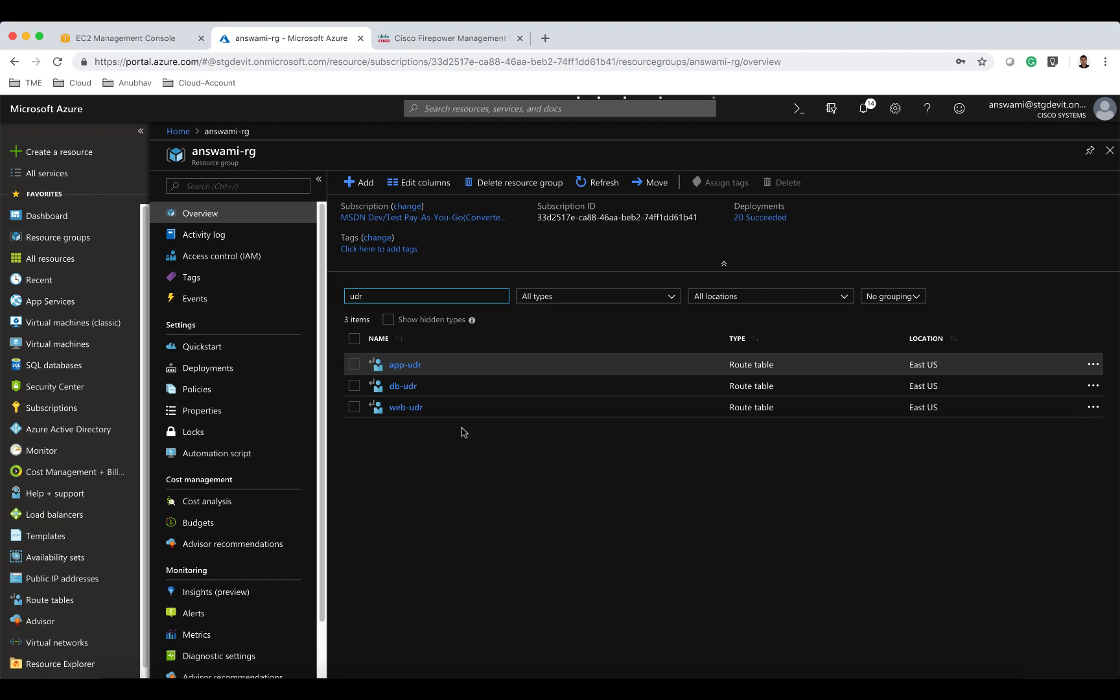
Switch to the Firepower Management Center tab and open Device Management.
{"action": "left_click", "coordinate": [438, 39]}
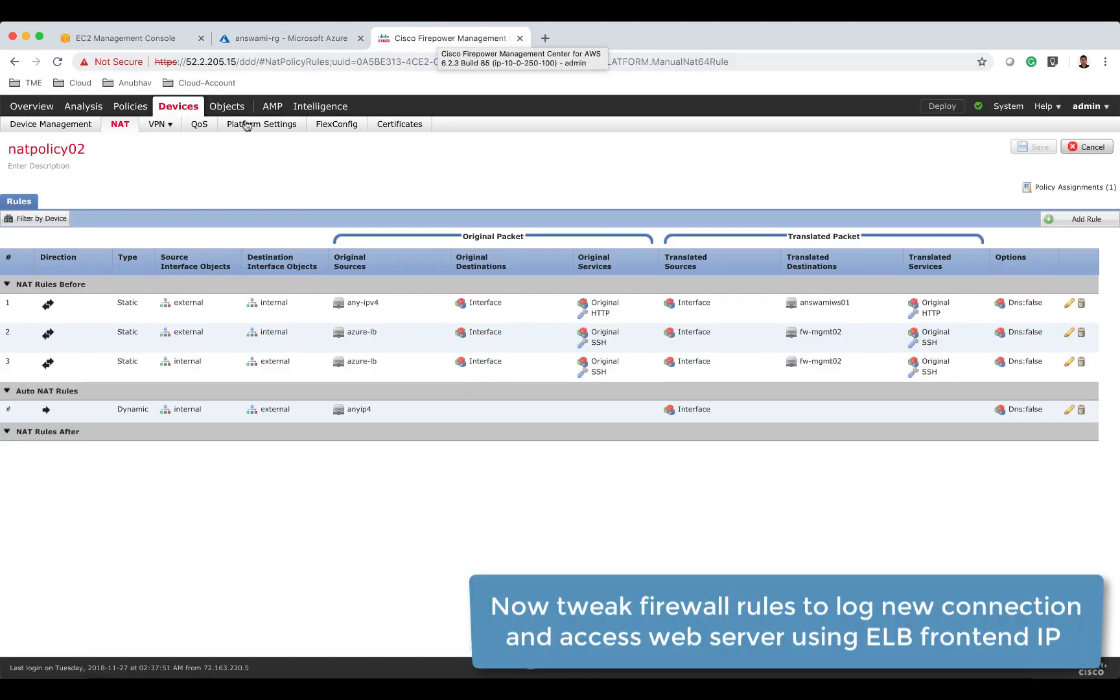
{"action": "left_click", "coordinate": [78, 127]}
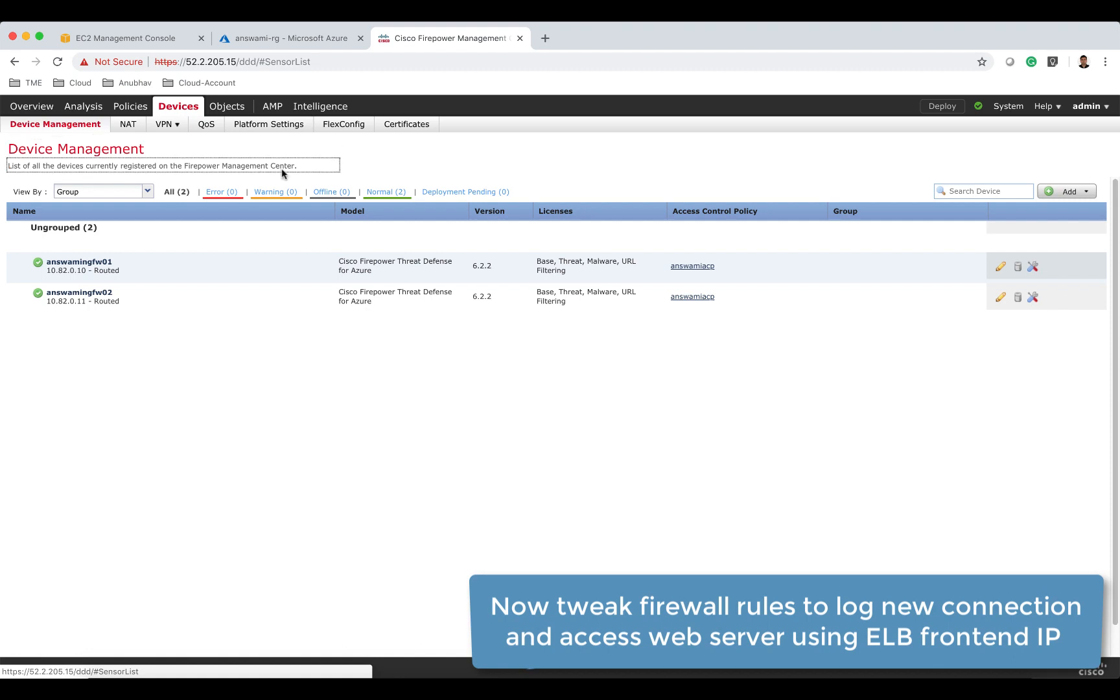
Add an Allow rule named allow all into the Mandatory section of policy answamiacp, logging at beginning and end of connection.
{"action": "left_click", "coordinate": [693, 268]}
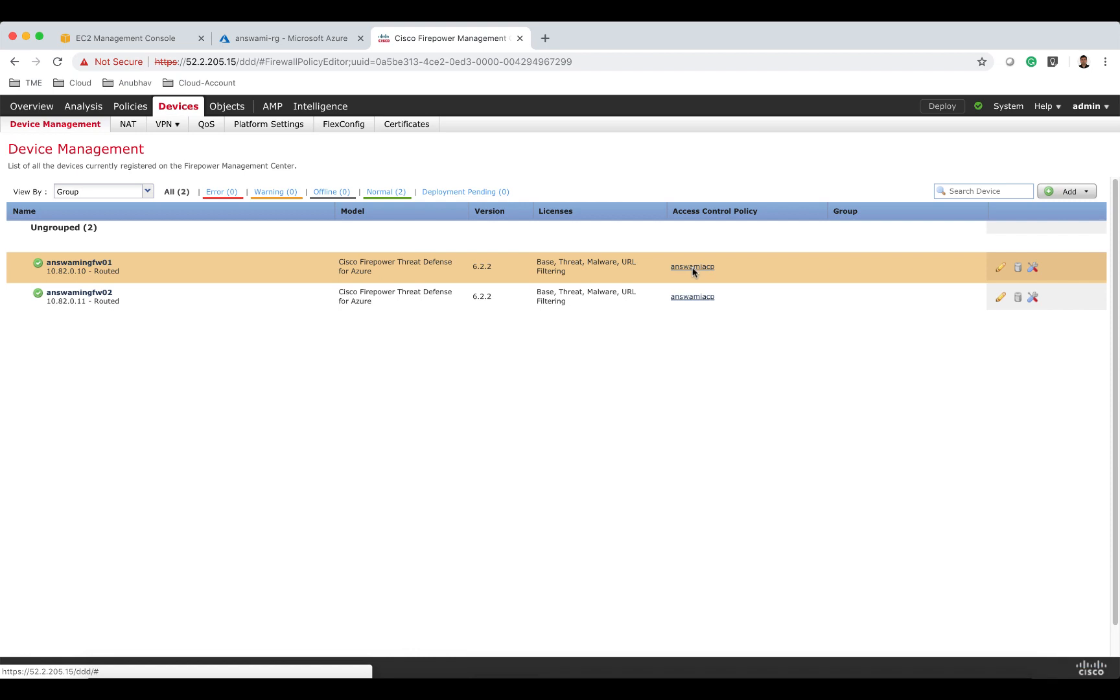
{"action": "left_click", "coordinate": [700, 270]}
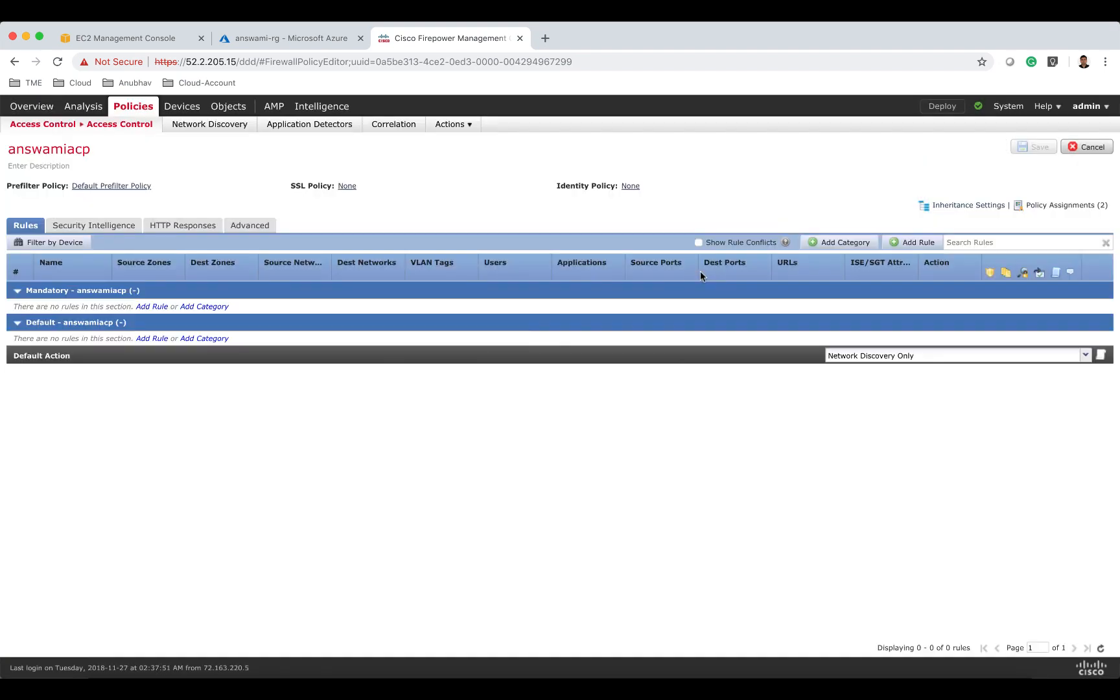
{"action": "left_click", "coordinate": [910, 242]}
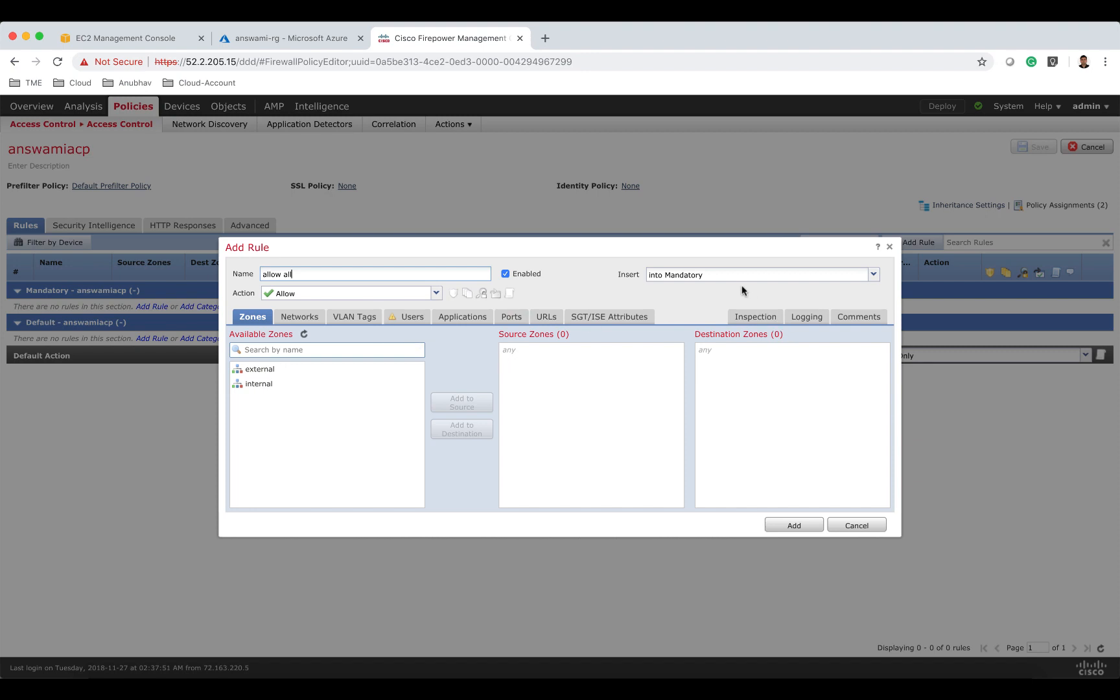
{"action": "left_click", "coordinate": [800, 318]}
{"action": "left_click", "coordinate": [272, 346]}
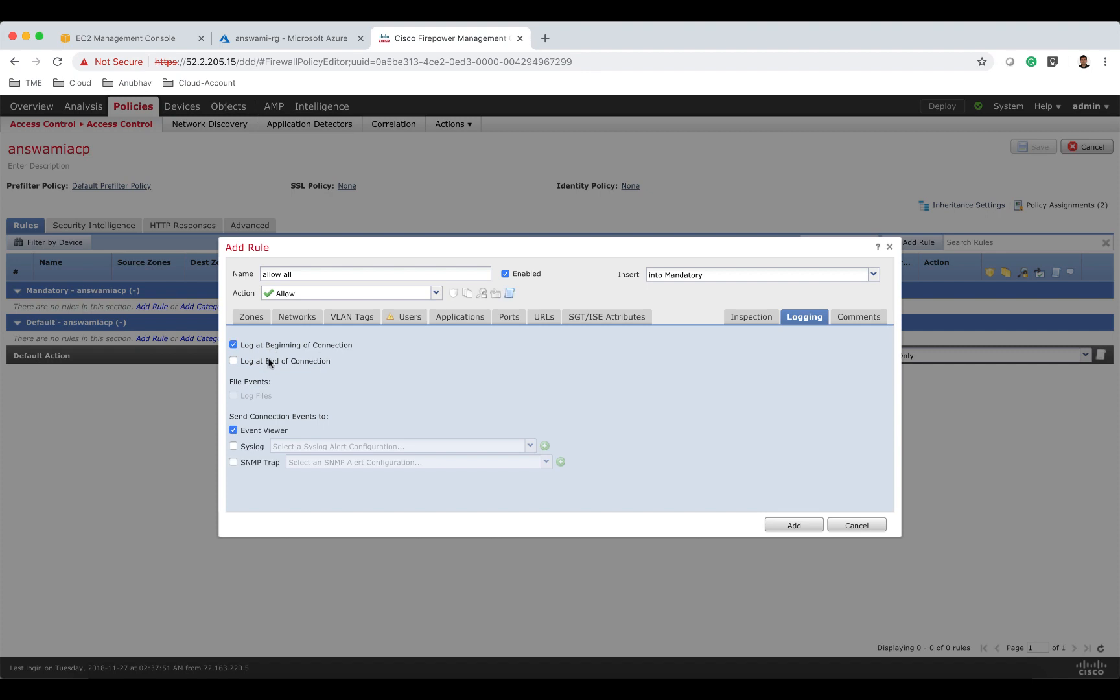
{"action": "left_click", "coordinate": [273, 361]}
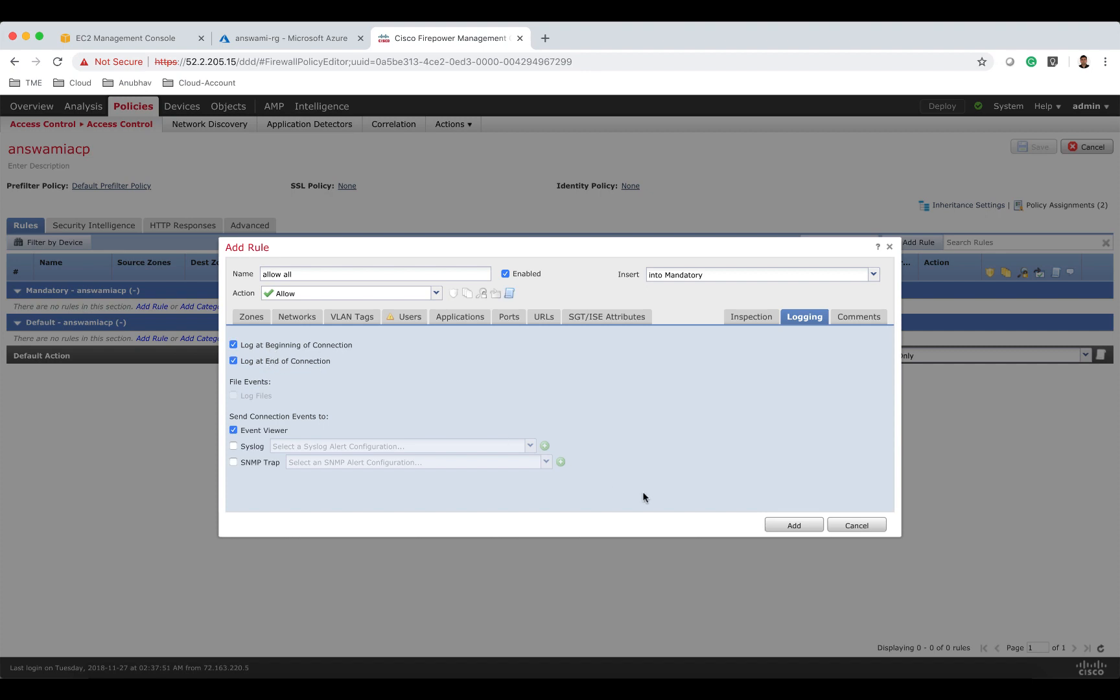
{"action": "left_click", "coordinate": [791, 528]}
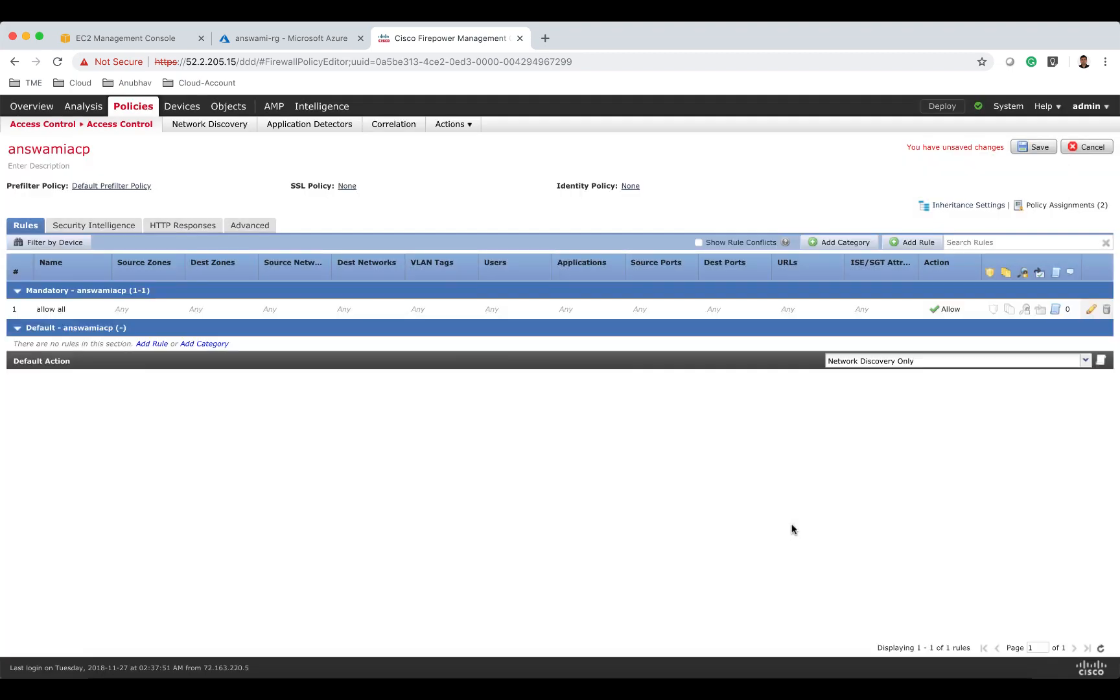
Save the access control policy and deploy it to both firewalls answamingfw01 and answamingfw02.
{"action": "left_click", "coordinate": [1032, 148]}
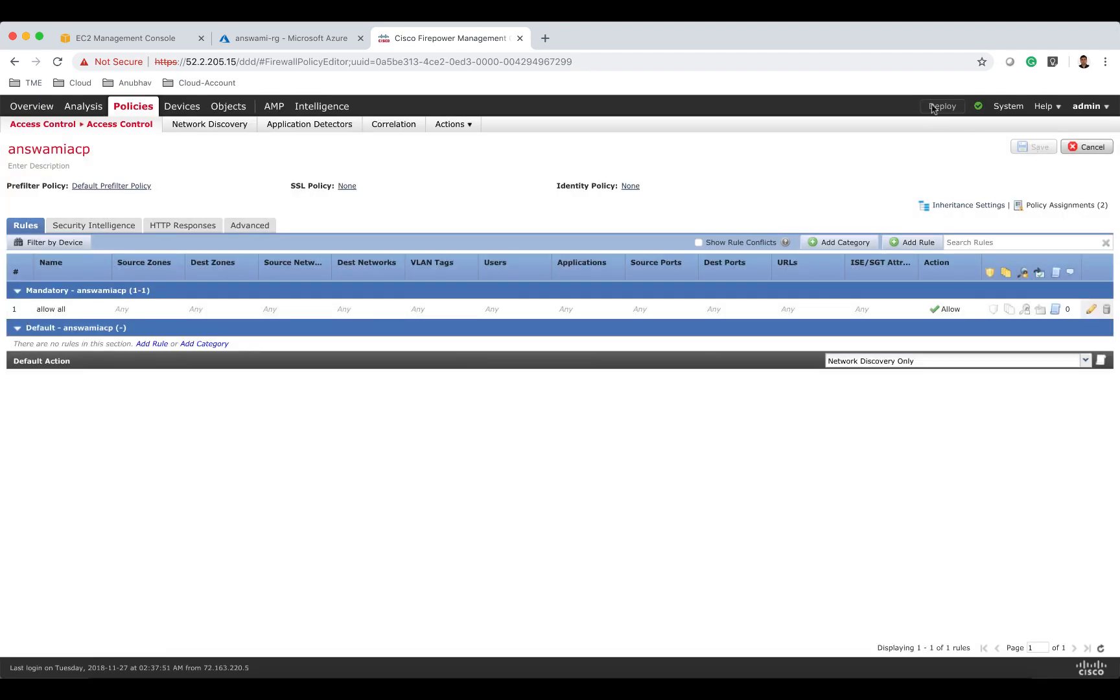
{"action": "left_click", "coordinate": [941, 106]}
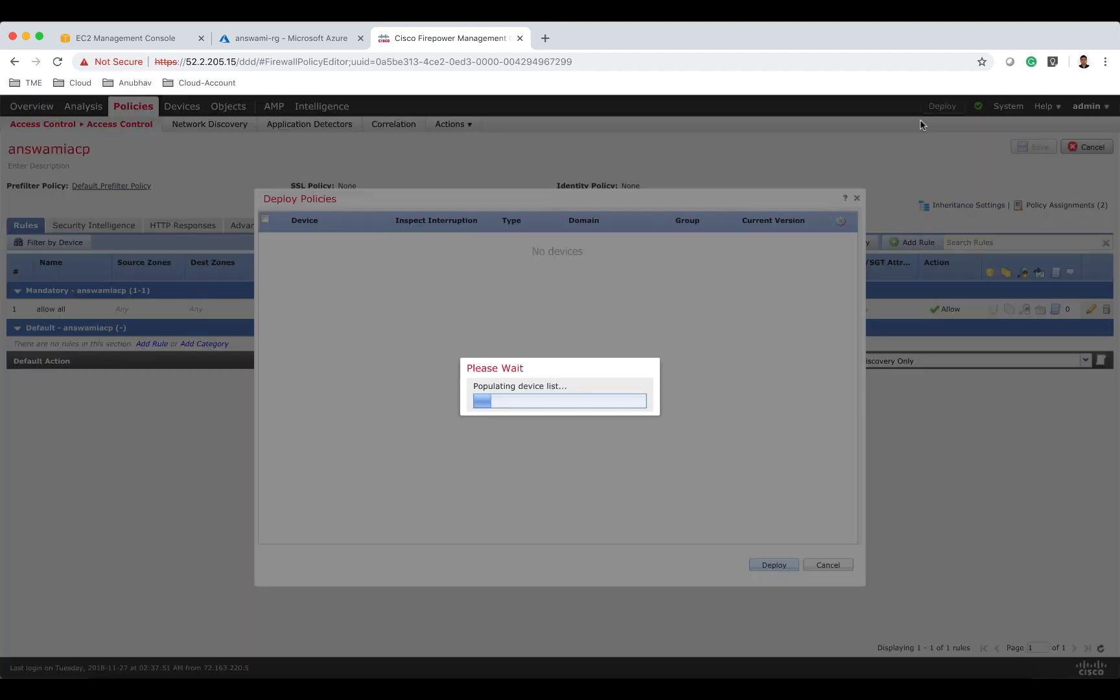
{"action": "left_click", "coordinate": [265, 222]}
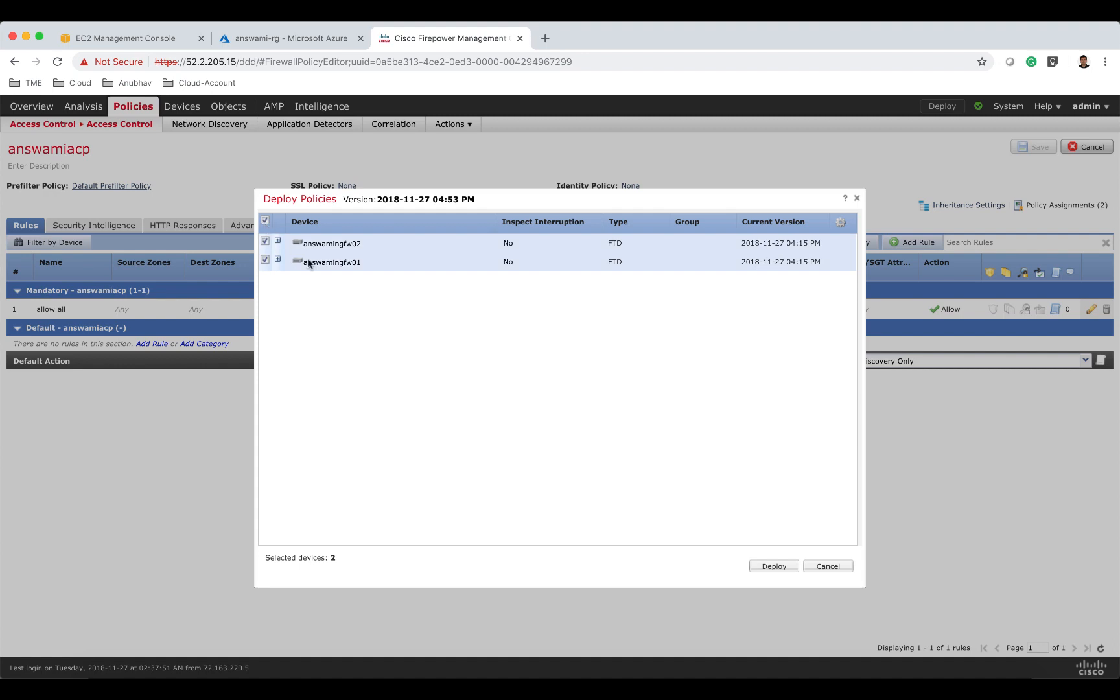
{"action": "left_click", "coordinate": [775, 566]}
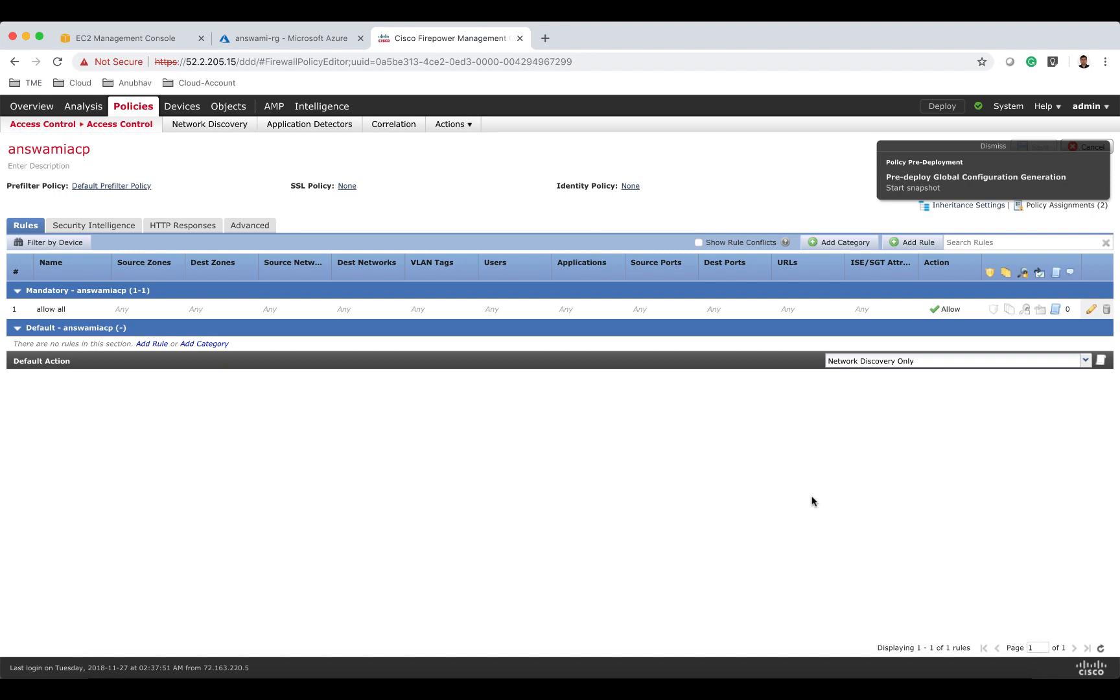
Filter the resource group for elb, open load balancer answami-elb01 and copy its frontend IP address.
{"action": "left_click", "coordinate": [315, 41]}
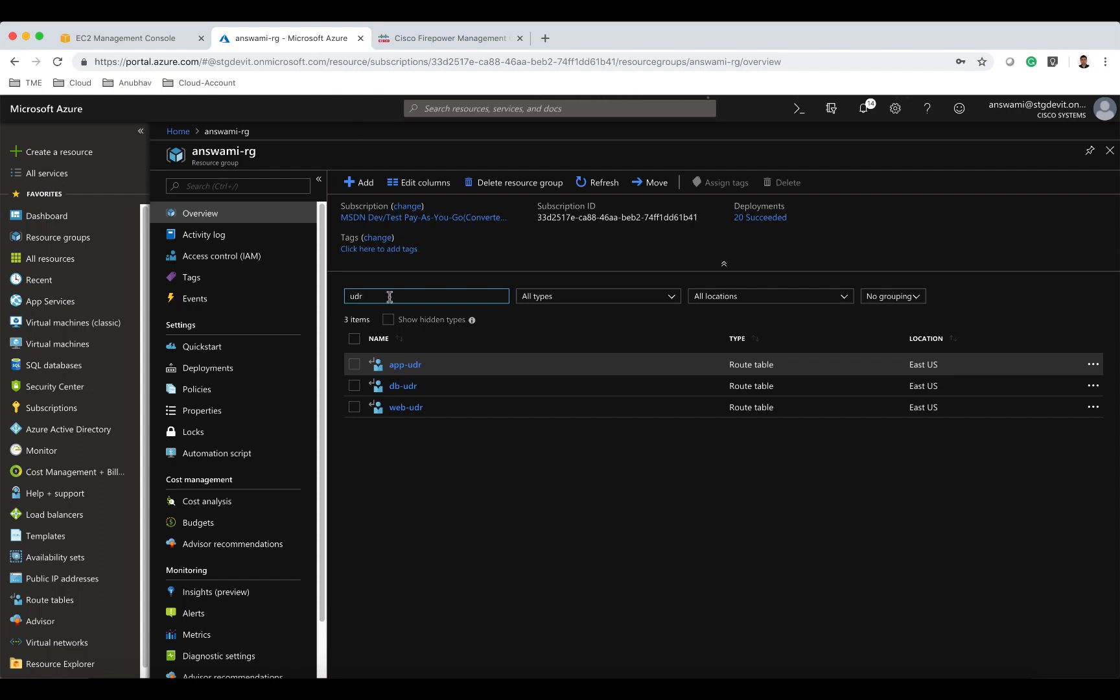
{"action": "key", "text": "super+a"}
{"action": "type", "text": "e"}
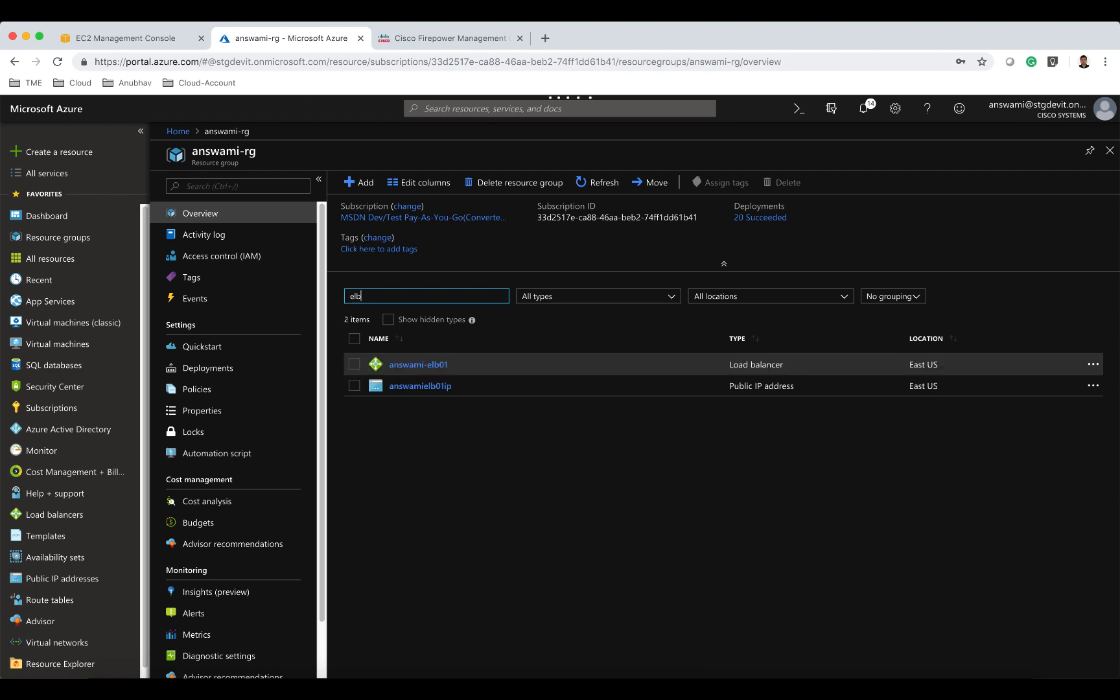
{"action": "left_click", "coordinate": [418, 364]}
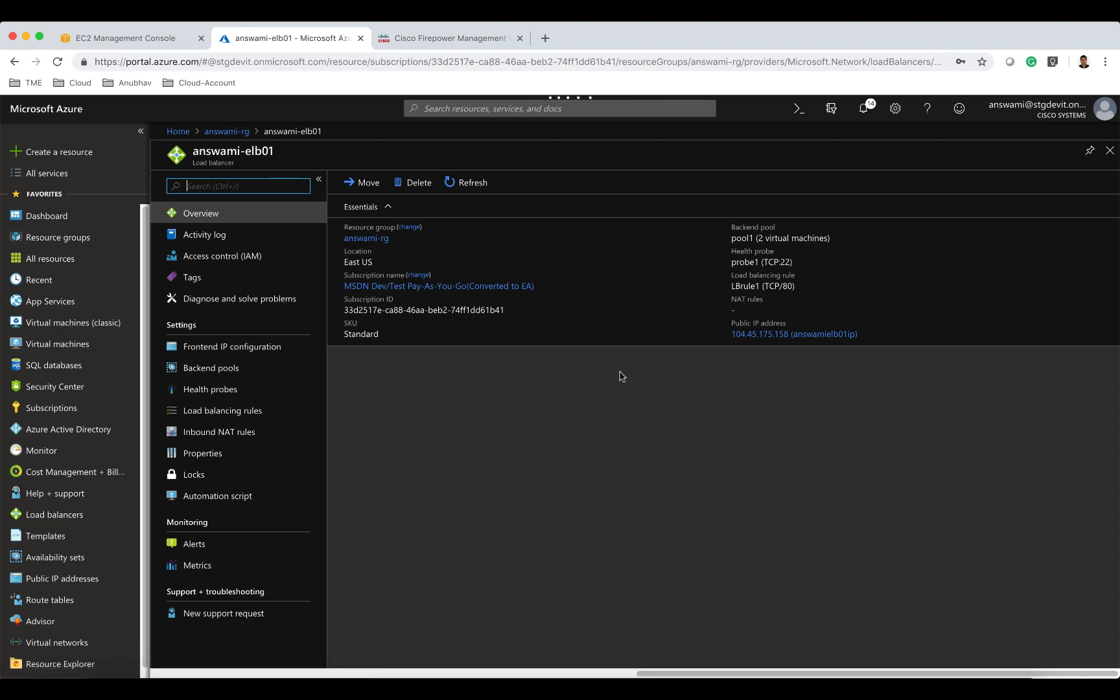
{"action": "left_click", "coordinate": [272, 347]}
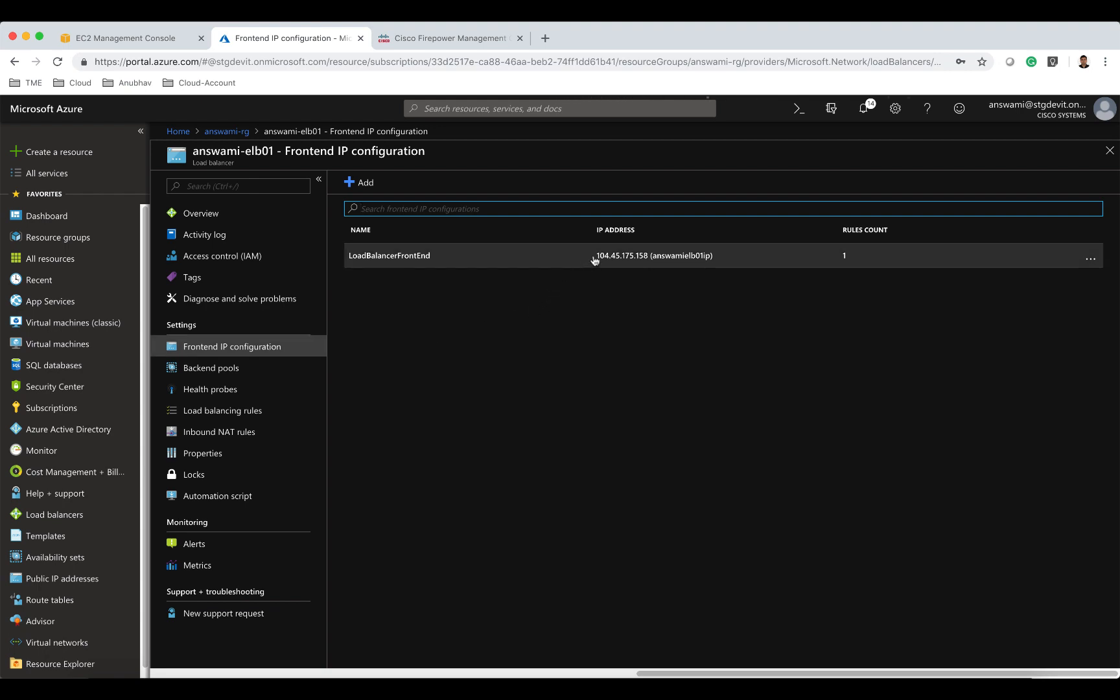
{"action": "left_click_drag", "start_coordinate": [594, 258], "coordinate": [640, 260]}
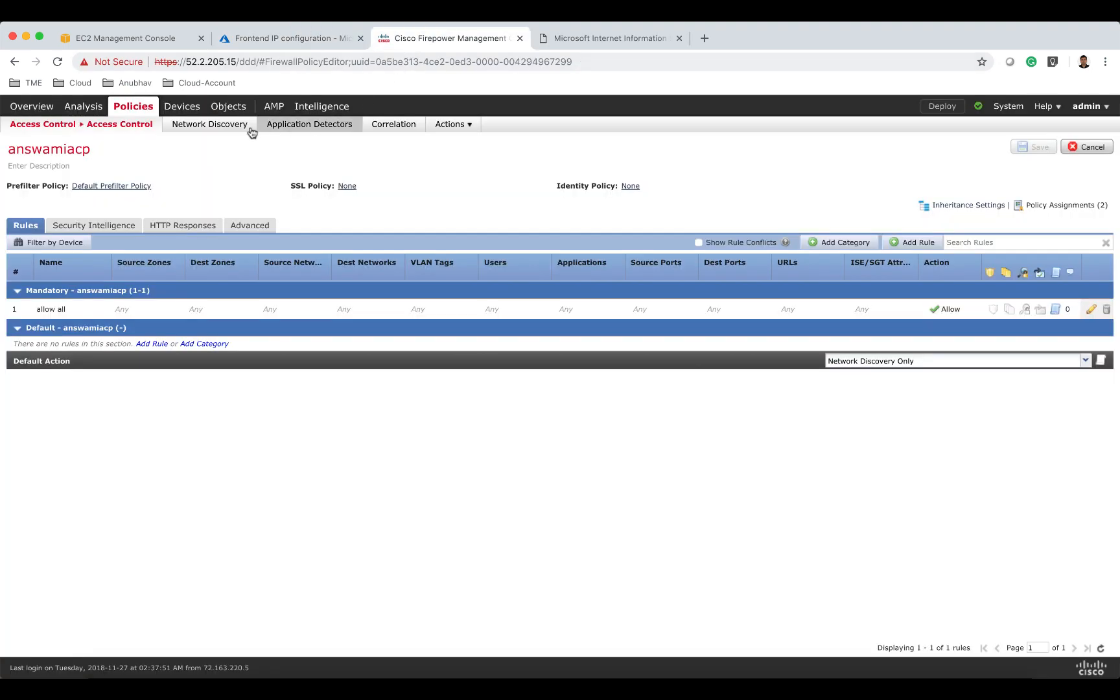
Open the connection events view in the Firepower Management Center and inspect a logged connection.
{"action": "mouse_move", "coordinate": [136, 124]}
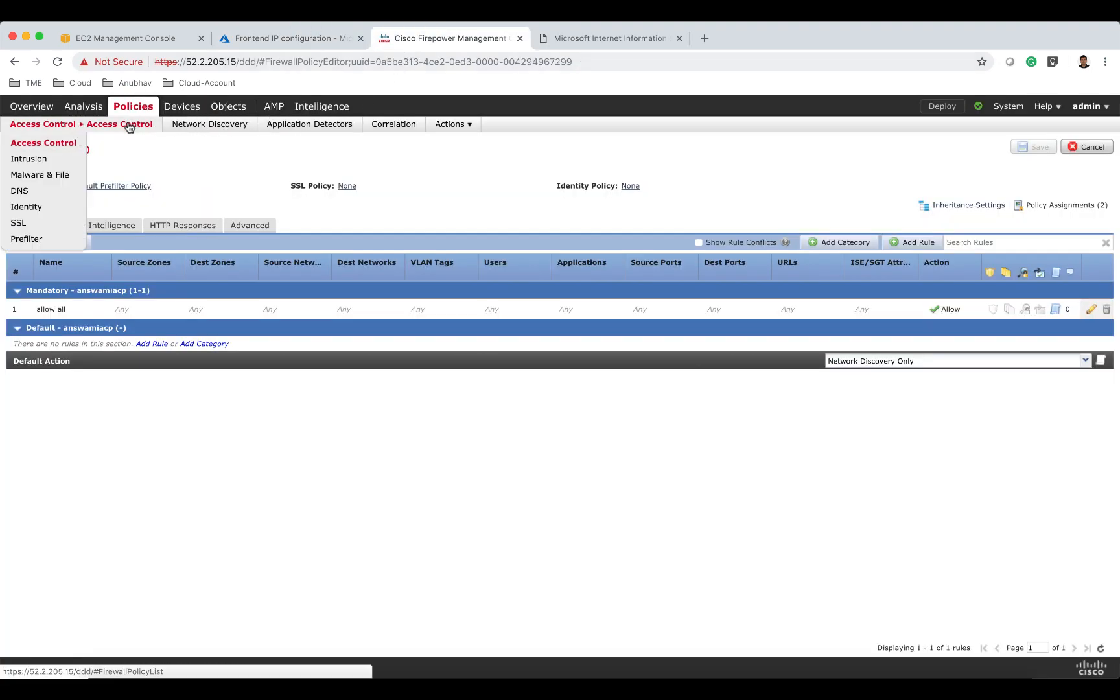
{"action": "mouse_move", "coordinate": [84, 108]}
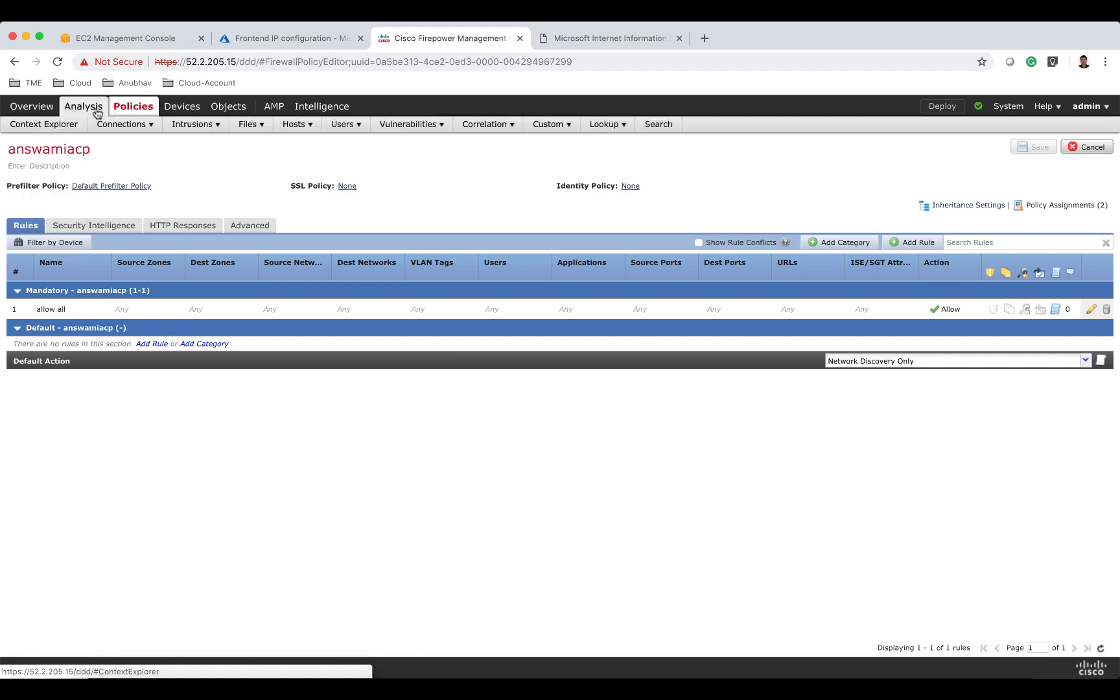
{"action": "left_click", "coordinate": [123, 143]}
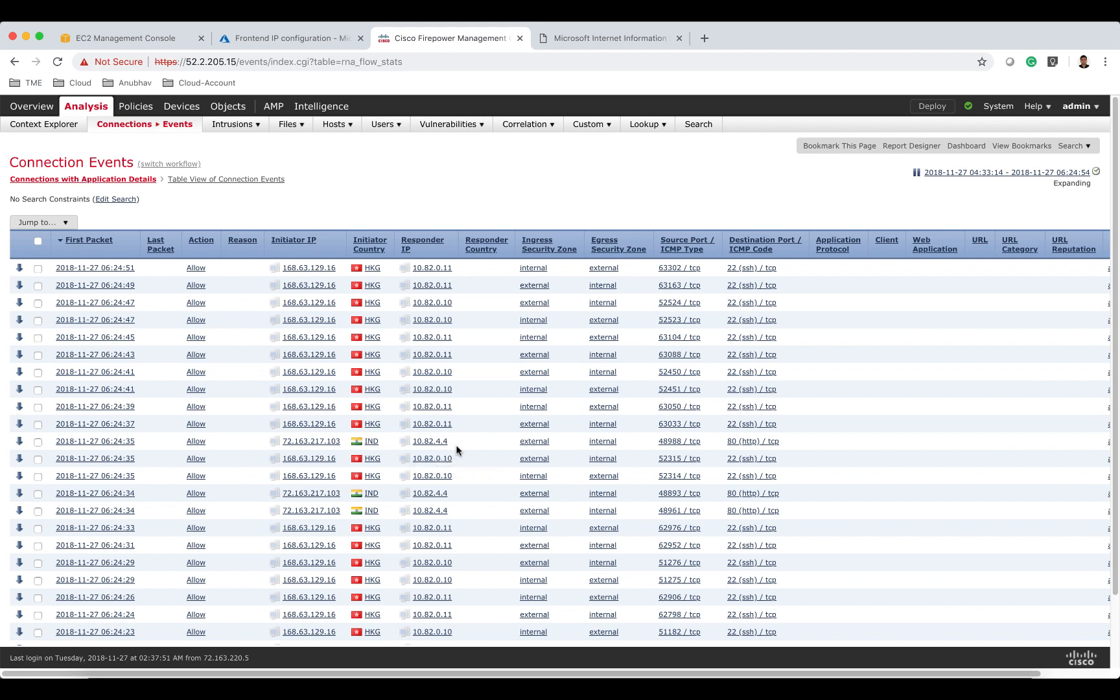
{"action": "left_click", "coordinate": [127, 443]}
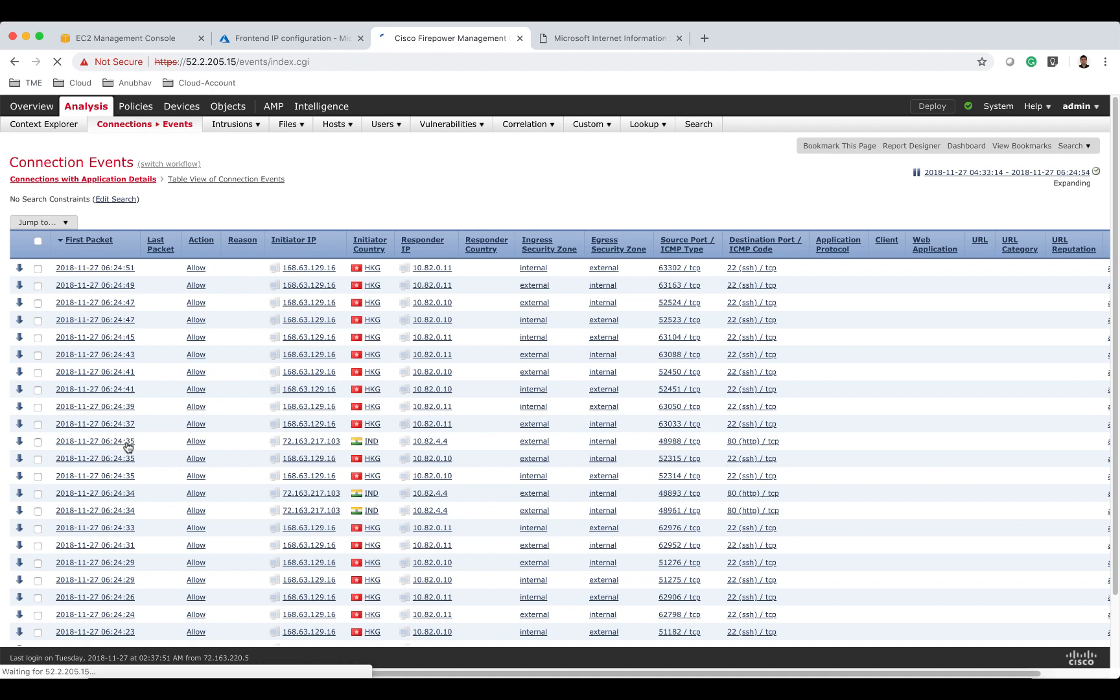
Open the load balancer frontend address 104.45.175.158 in several new browser tabs.
{"action": "left_click", "coordinate": [315, 41]}
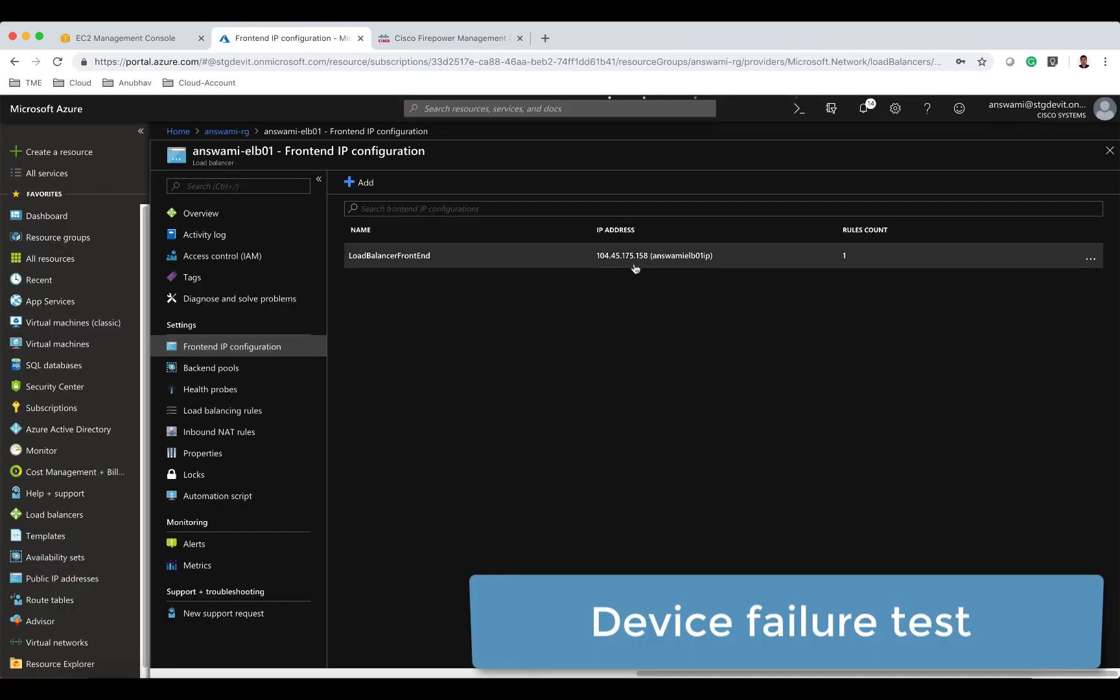
{"action": "left_click", "coordinate": [545, 37]}
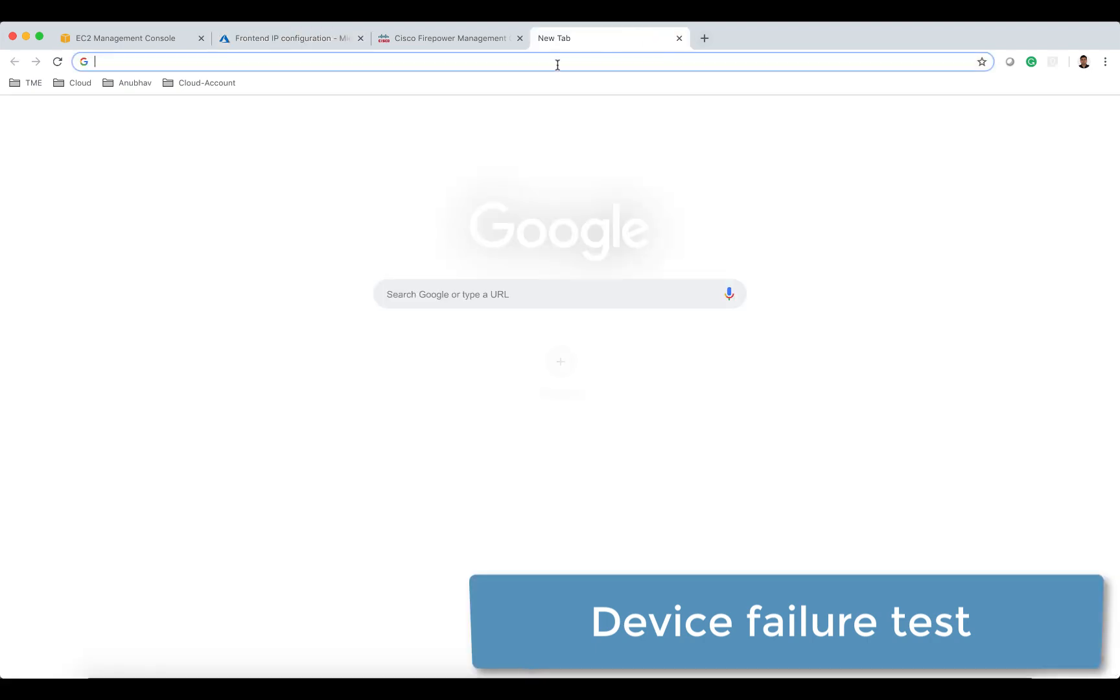
{"action": "type", "text": "http://104.45.175.158"}
{"action": "key", "text": "Return"}
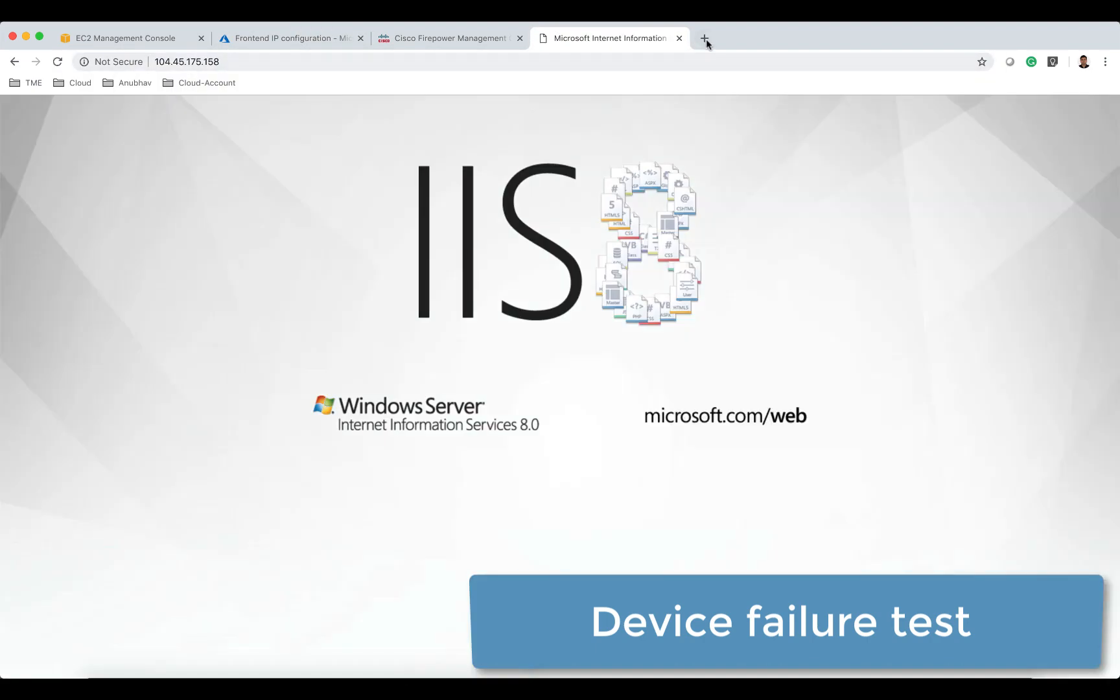
{"action": "left_click", "coordinate": [706, 39]}
{"action": "type", "text": "http://104.45.175.158"}
{"action": "key", "text": "Return"}
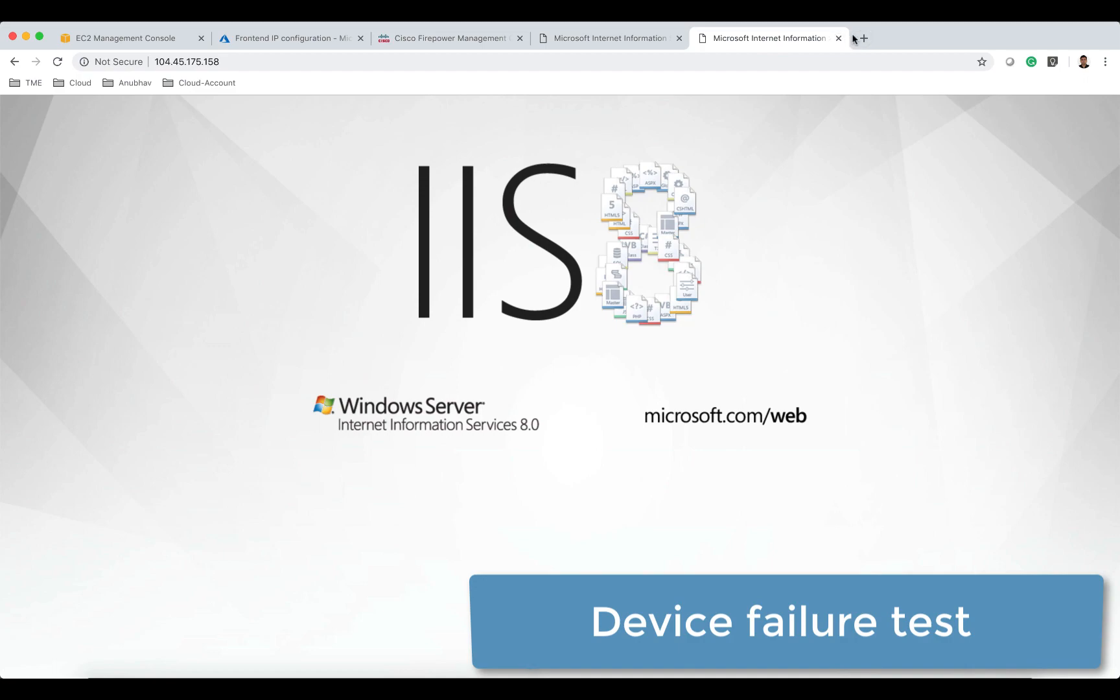
{"action": "left_click", "coordinate": [862, 38]}
{"action": "type", "text": "http://104.45.175.158"}
{"action": "key", "text": "Return"}
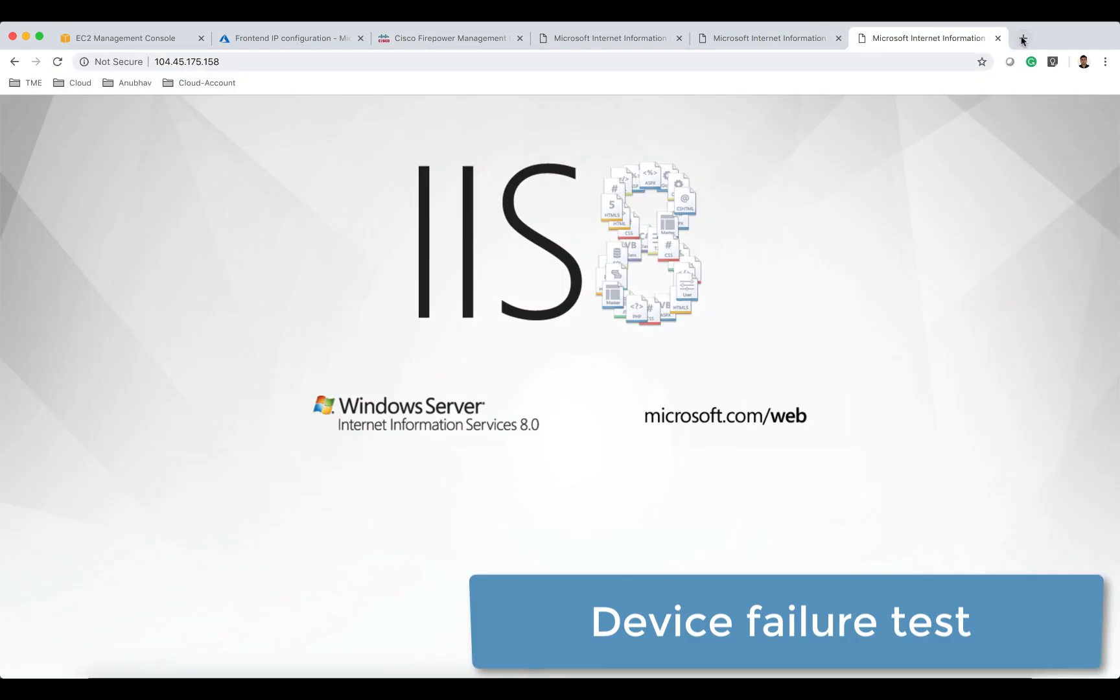
{"action": "left_click", "coordinate": [1023, 39]}
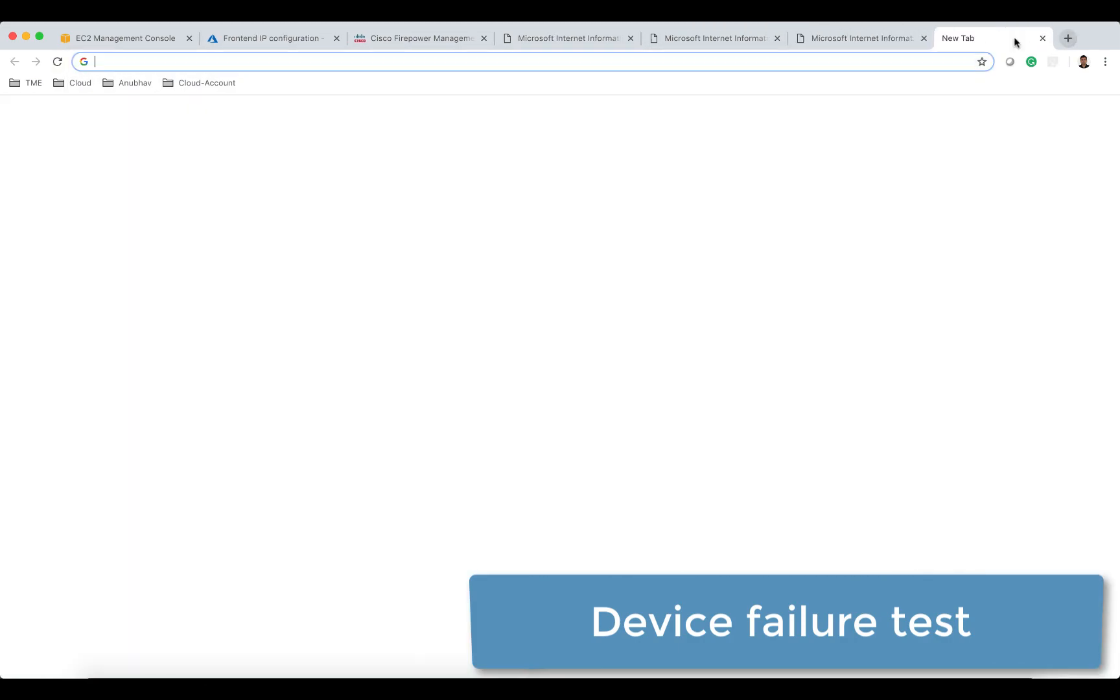
{"action": "type", "text": "http://104.45.175.158"}
{"action": "key", "text": "Return"}
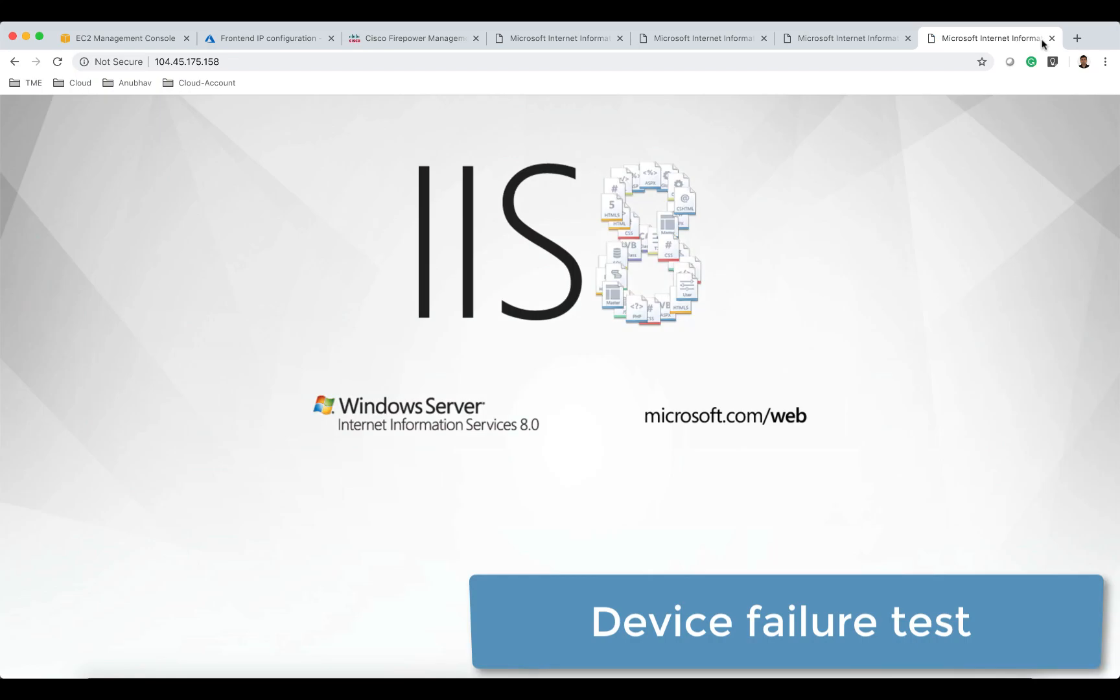
{"action": "left_click", "coordinate": [1076, 38]}
{"action": "type", "text": "http://104.45.175.158"}
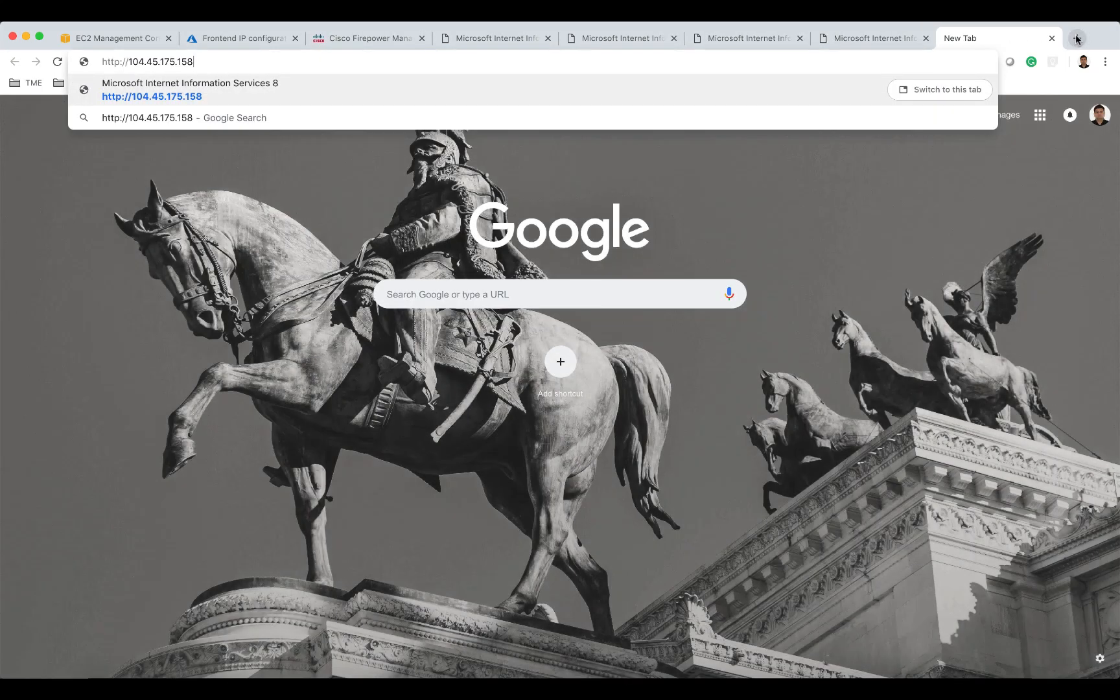
{"action": "key", "text": "Return"}
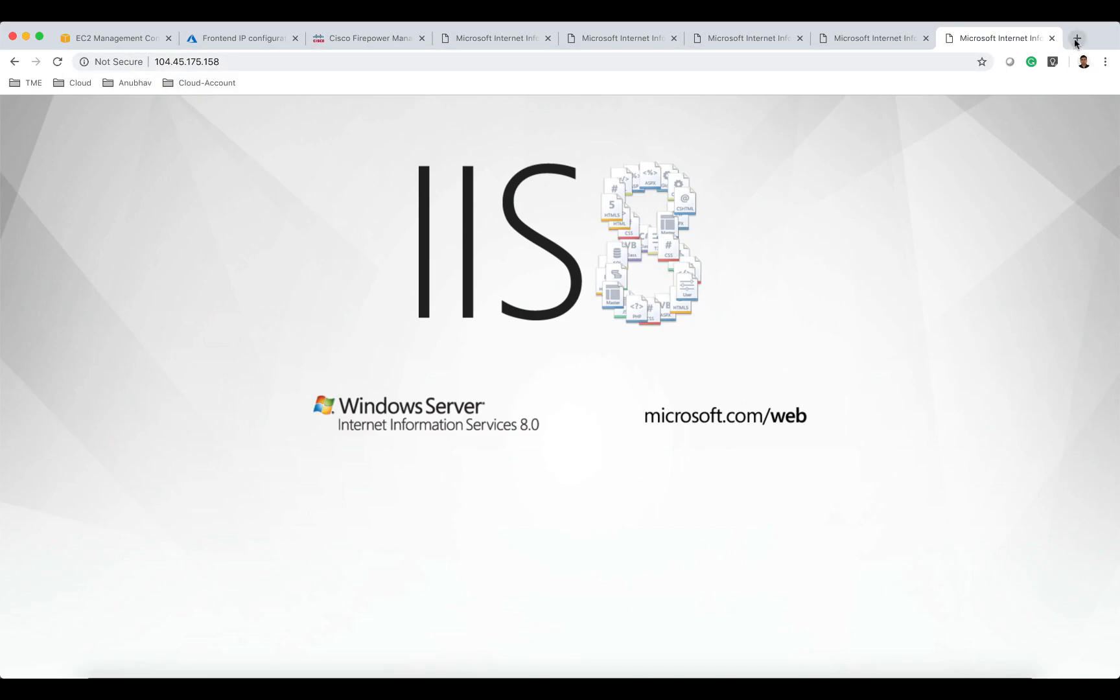
{"action": "left_click", "coordinate": [1074, 38]}
{"action": "type", "text": "http://104.45.175.158"}
{"action": "key", "text": "Return"}
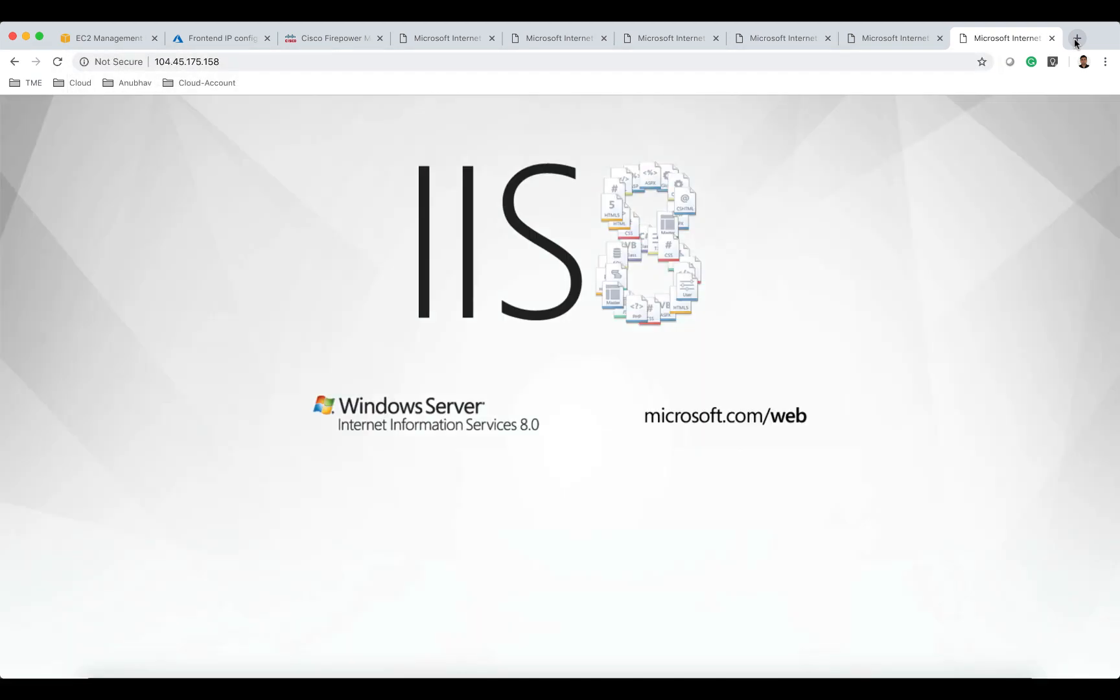
Open a new incognito window and load 104.45.175.158 in several of its tabs.
{"action": "left_click", "coordinate": [1105, 61]}
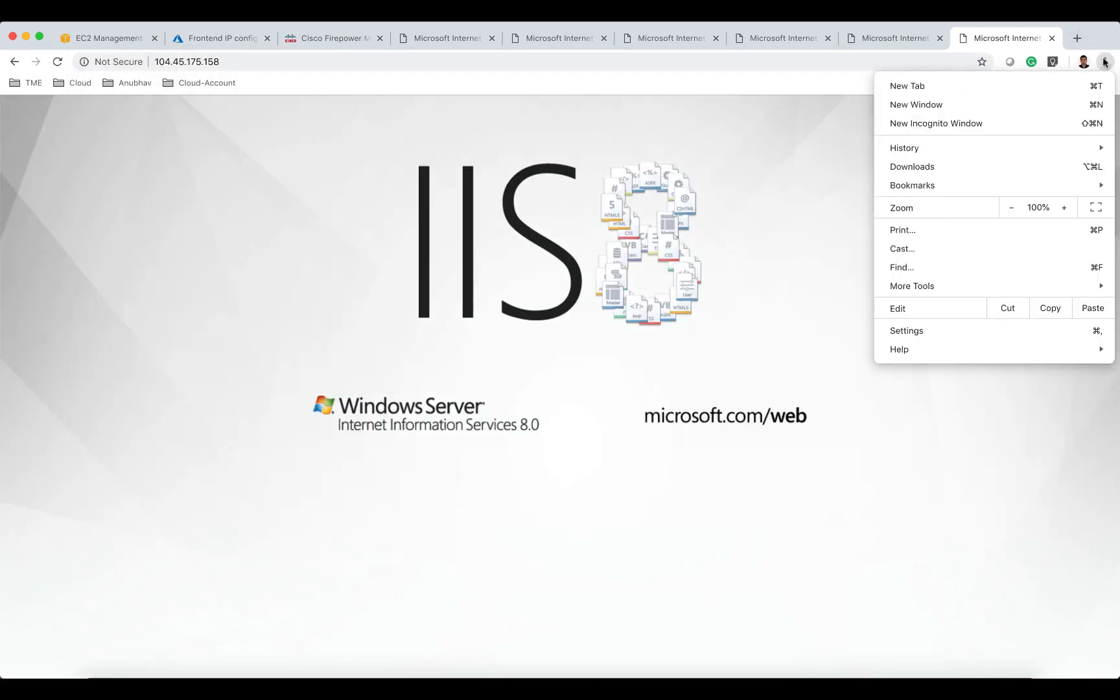
{"action": "left_click", "coordinate": [1041, 125]}
{"action": "type", "text": "http://104.45.175.158"}
{"action": "key", "text": "Return"}
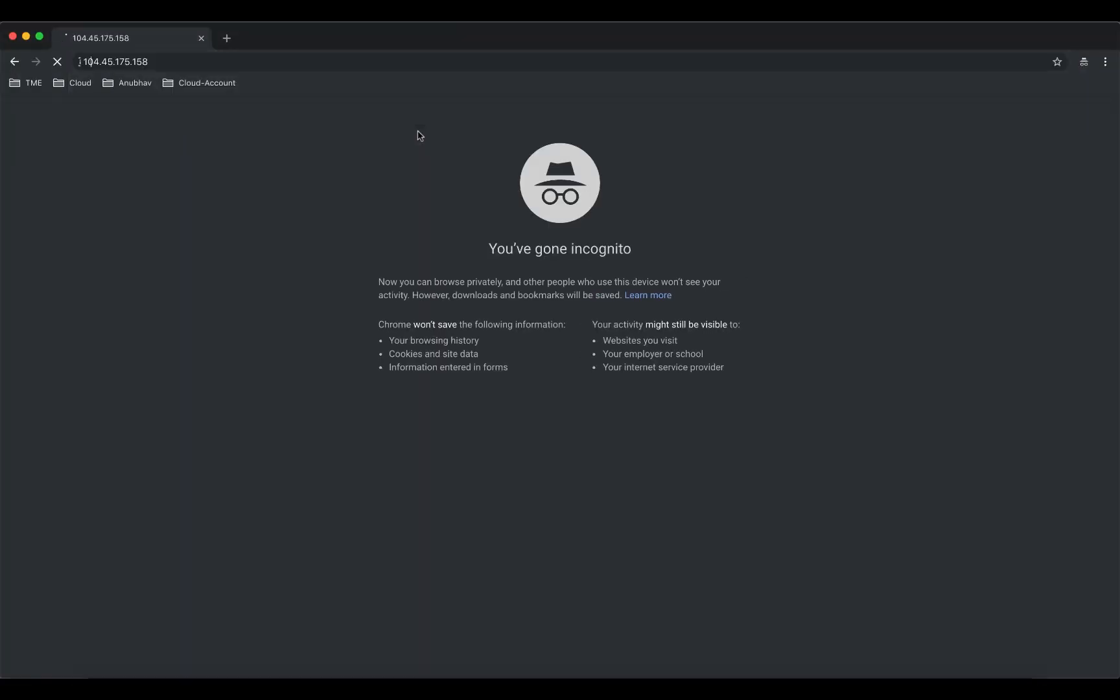
{"action": "left_click", "coordinate": [226, 38]}
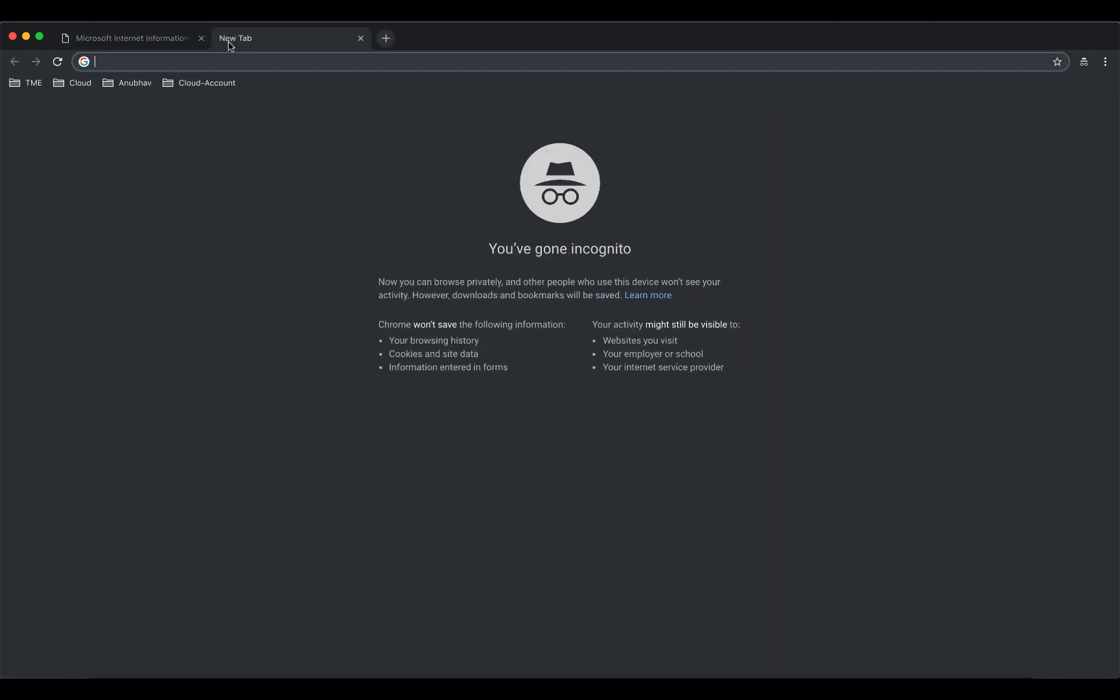
{"action": "type", "text": "104.45.175.158"}
{"action": "key", "text": "Return"}
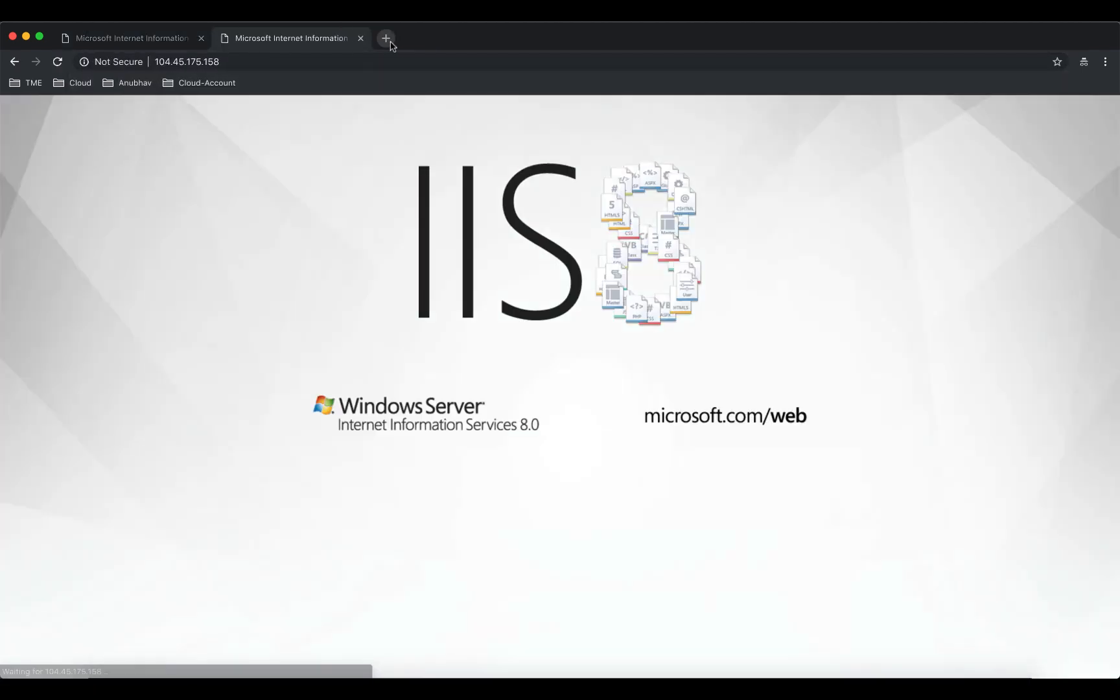
{"action": "left_click", "coordinate": [391, 41]}
{"action": "type", "text": "http://104.45.175.158"}
{"action": "key", "text": "Return"}
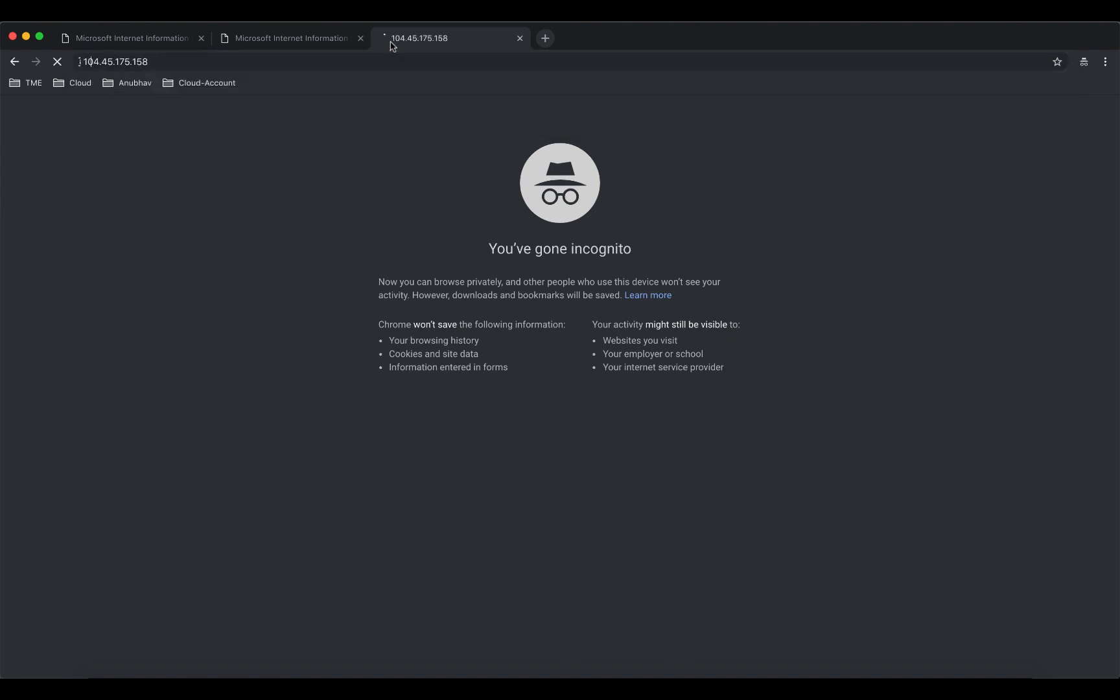
{"action": "left_click", "coordinate": [547, 40]}
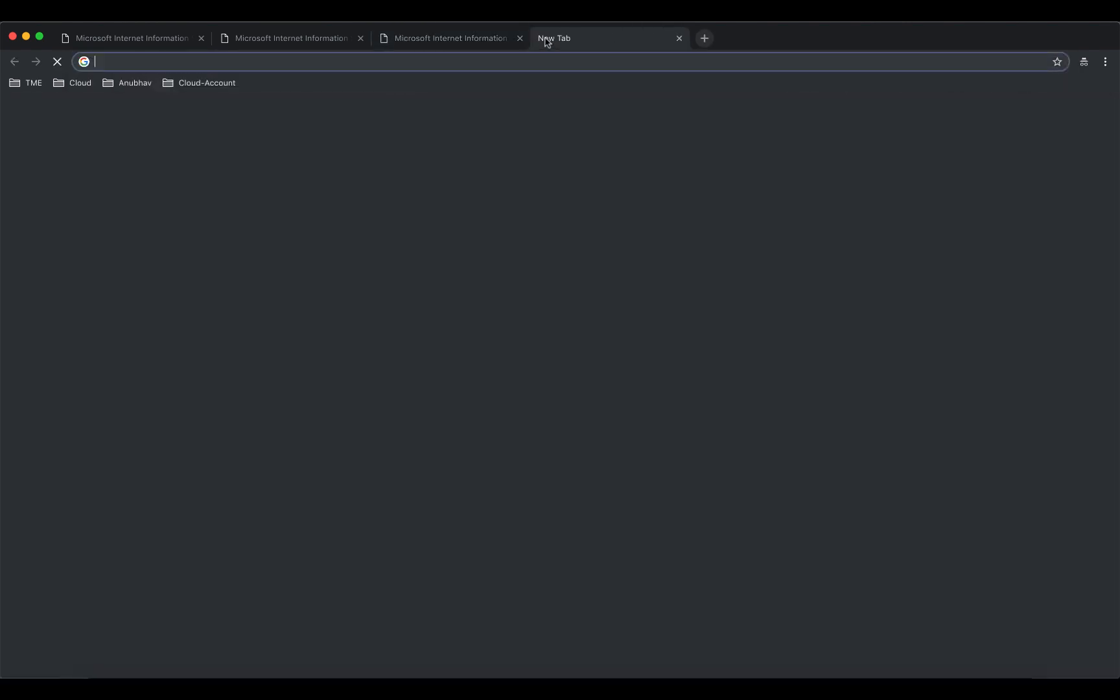
{"action": "type", "text": "http://104.45.175.158"}
{"action": "key", "text": "Return"}
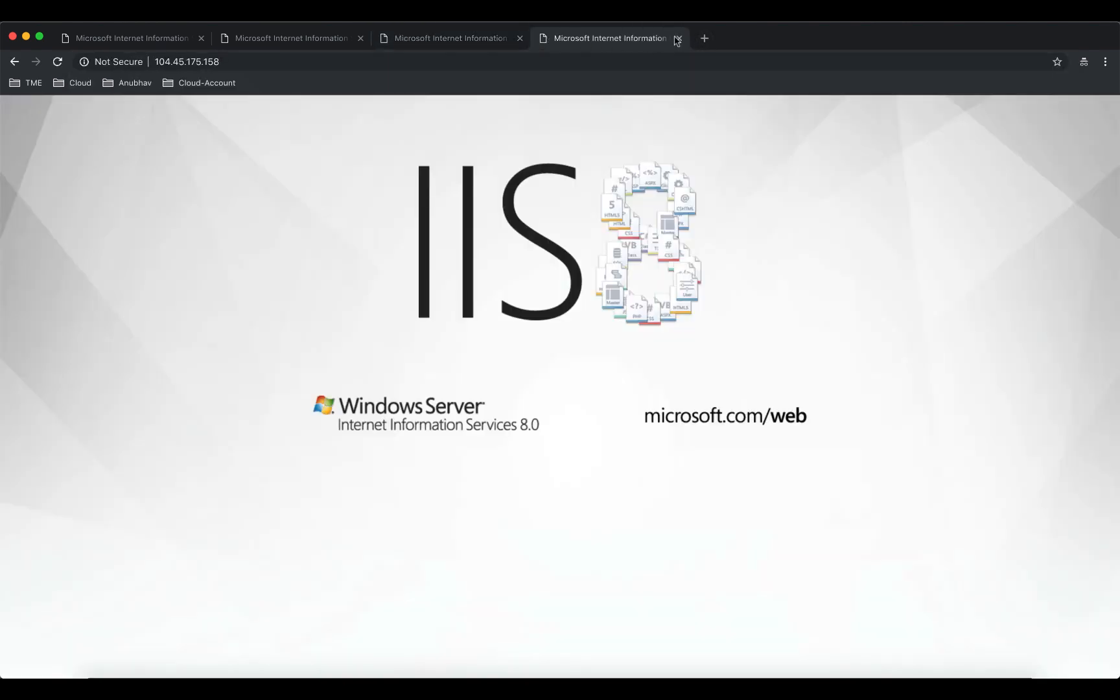
Open 104.45.175.158 in two more new incognito tabs.
{"action": "left_click", "coordinate": [705, 38]}
{"action": "type", "text": "http://104.45.175.158"}
{"action": "key", "text": "Return"}
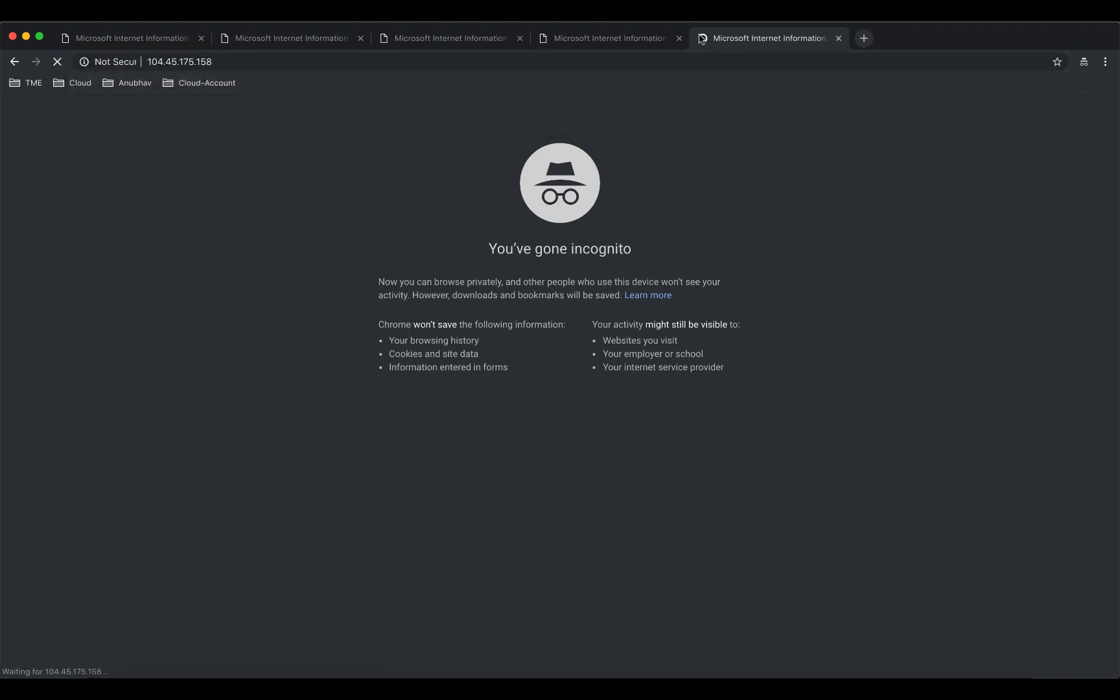
{"action": "left_click", "coordinate": [864, 38]}
{"action": "type", "text": "http://104.45.175.158"}
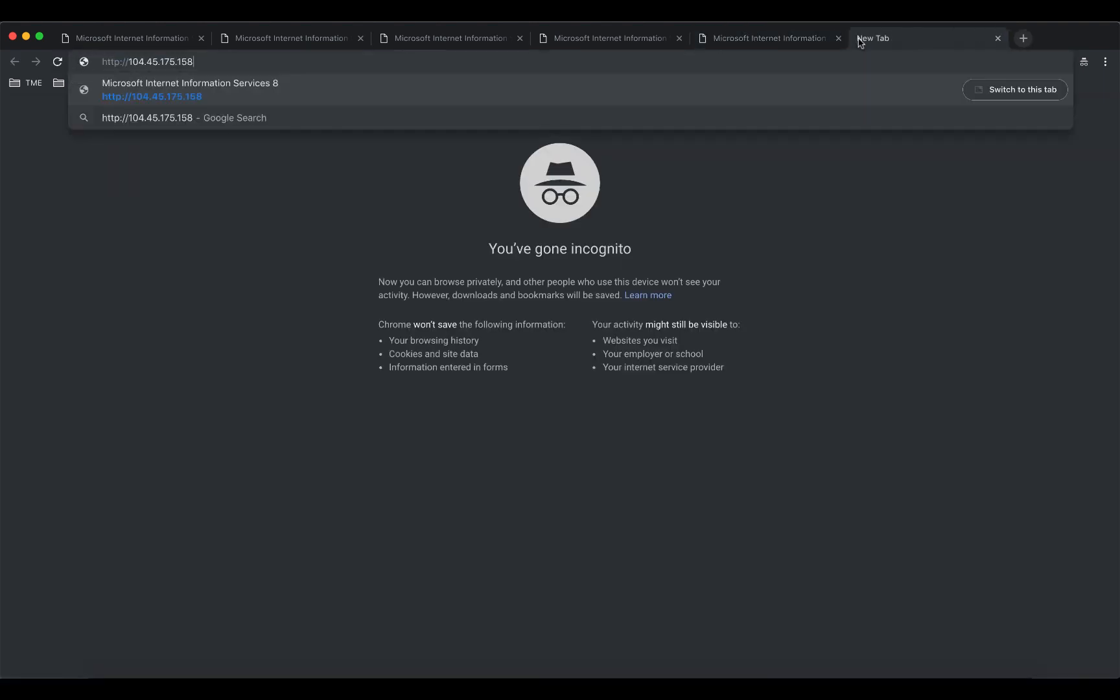
{"action": "key", "text": "Return"}
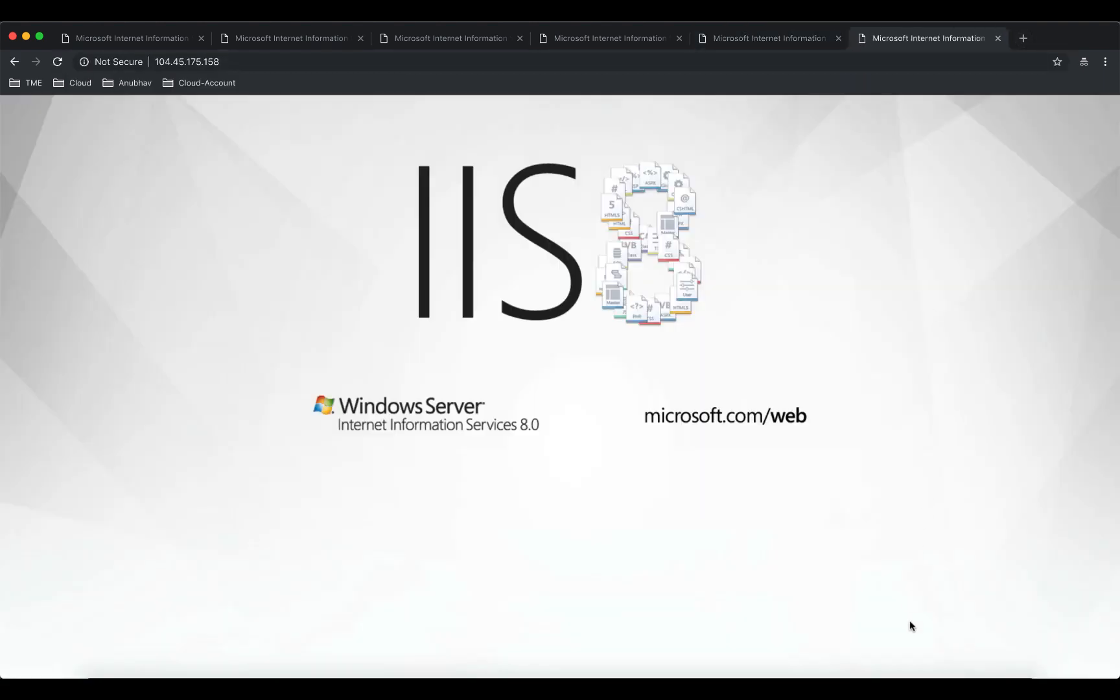
Show the configured captures on both firewall SSH sessions.
{"action": "left_click", "coordinate": [923, 687]}
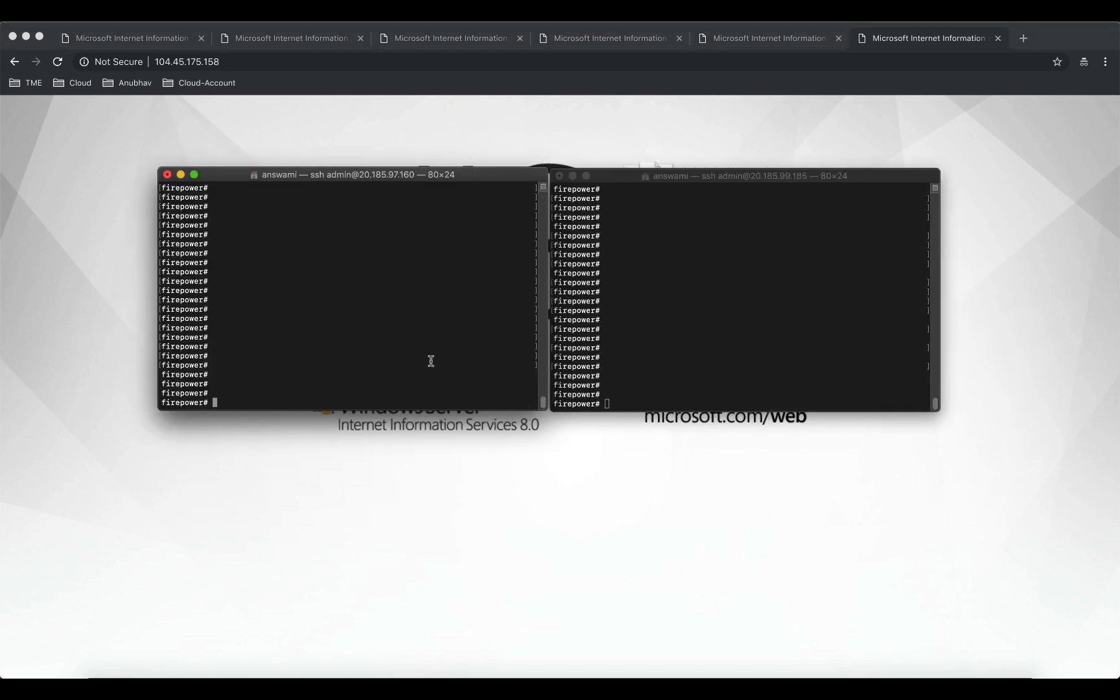
{"action": "type", "text": "sh cap"}
{"action": "key", "text": "Return"}
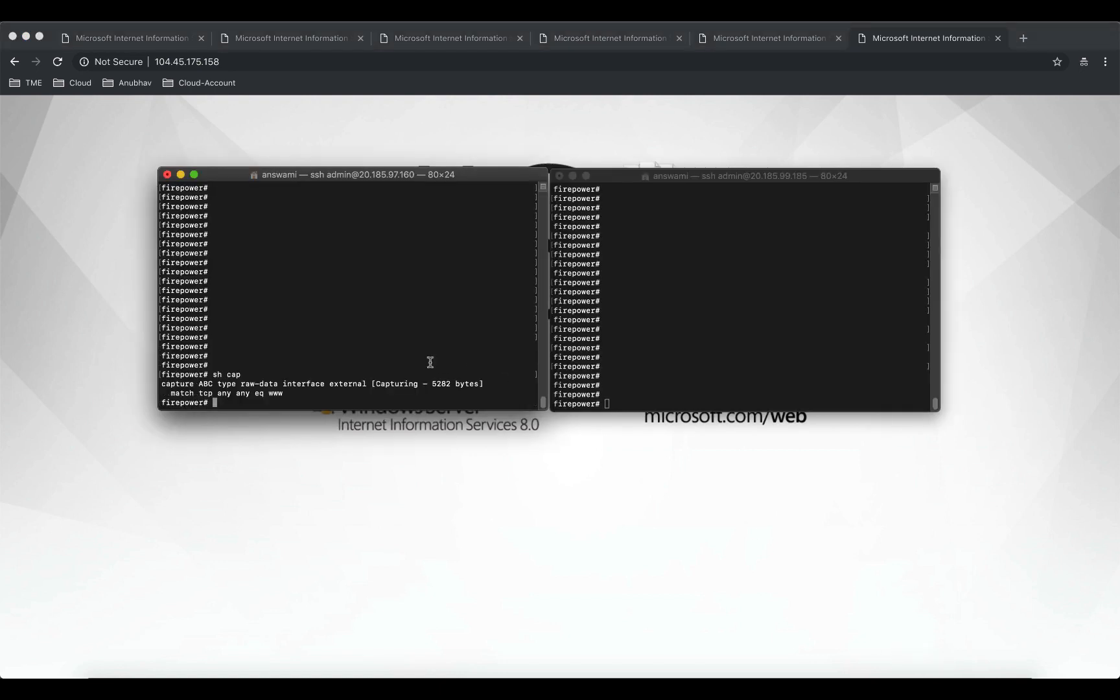
{"action": "left_click", "coordinate": [673, 387]}
{"action": "type", "text": "sh cap"}
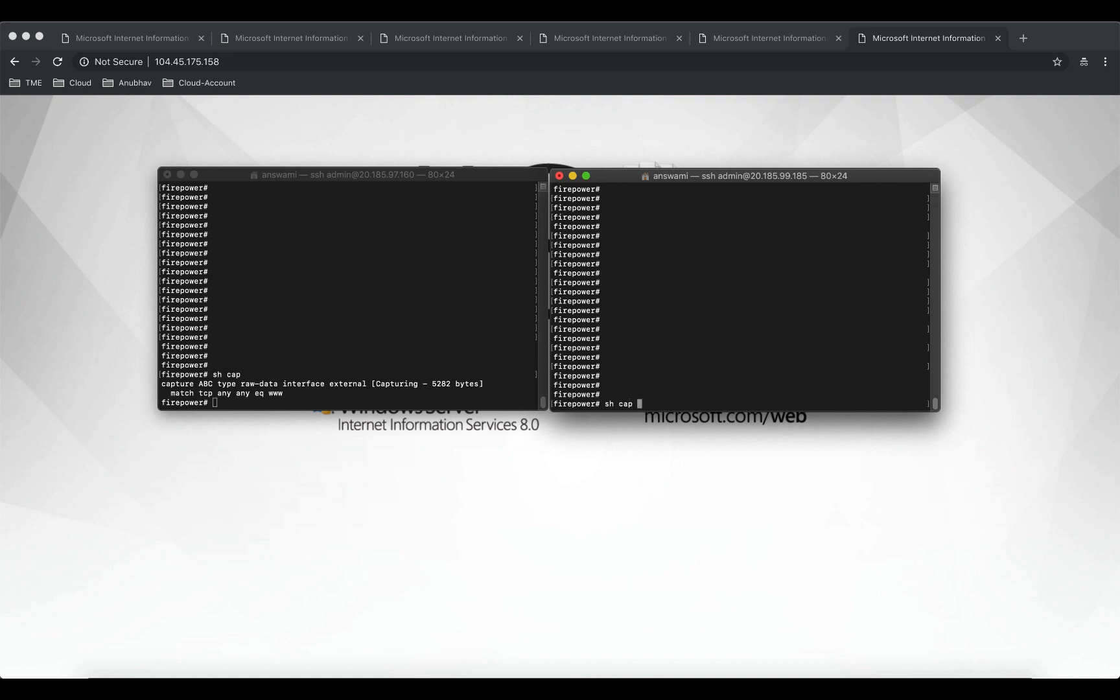
{"action": "key", "text": "Return"}
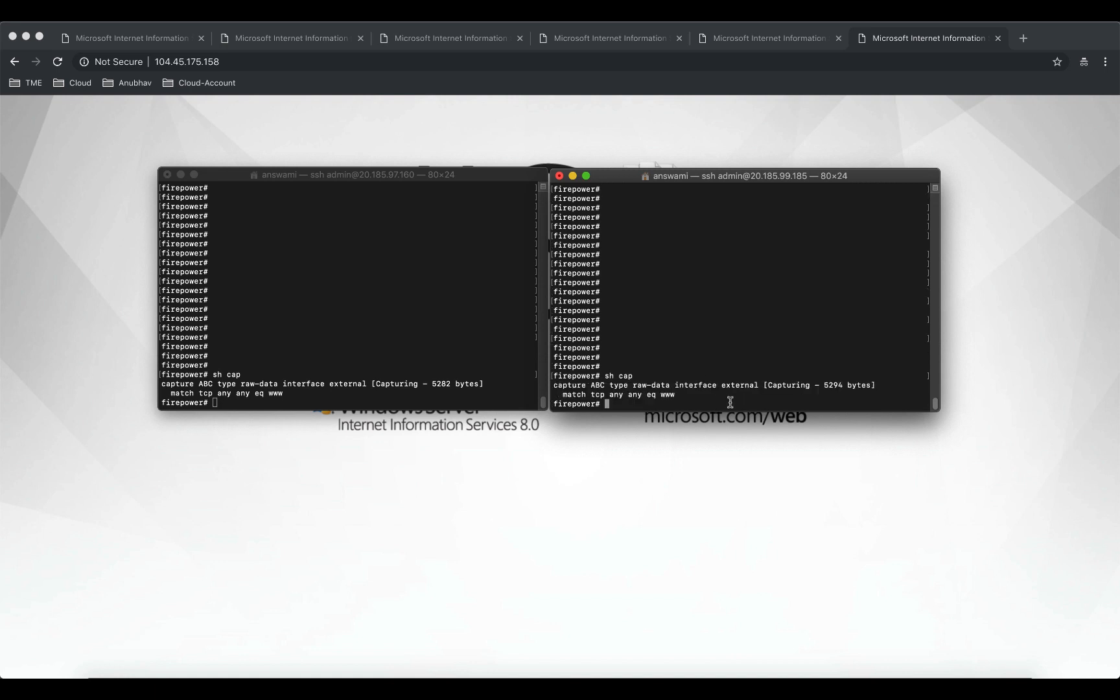
Display the packets recorded by capture ABC on the second firewall and then on the first firewall.
{"action": "type", "text": "shc ap"}
{"action": "key", "text": "BackSpace"}
{"action": "key", "text": "BackSpace"}
{"action": "key", "text": "BackSpace"}
{"action": "key", "text": "BackSpace"}
{"action": "type", "text": "cap ABC"}
{"action": "key", "text": "Return"}
{"action": "left_click", "coordinate": [371, 398]}
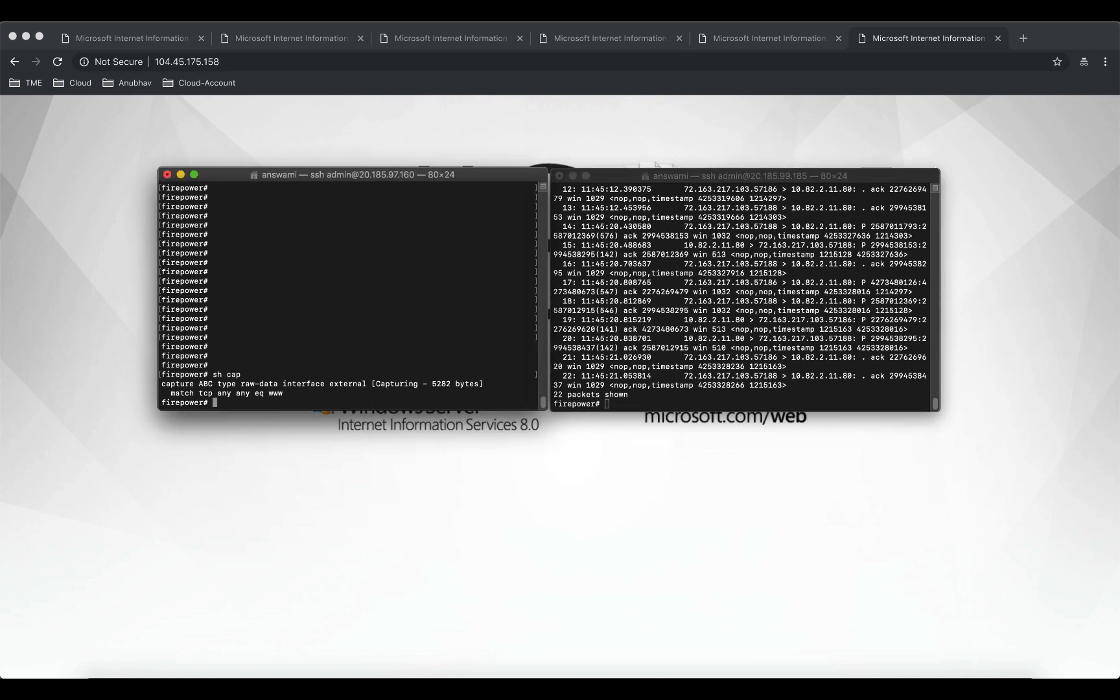
{"action": "type", "text": "sh cap ABC"}
{"action": "key", "text": "Return"}
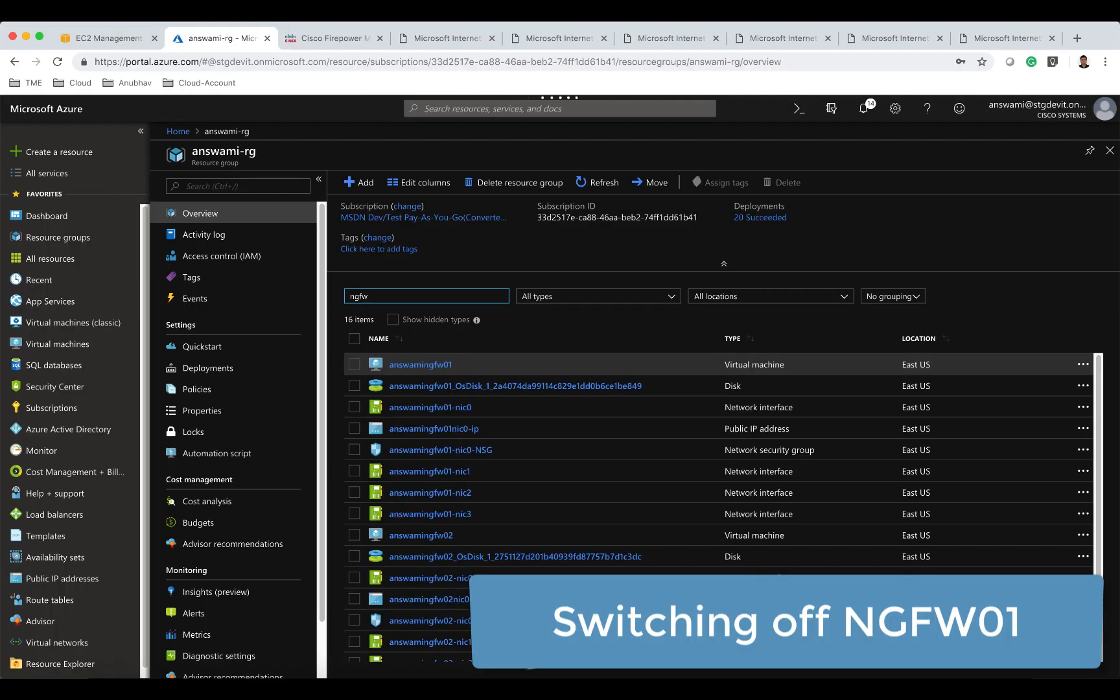
Select the virtual machine answamingfw01 in the resource group, open it and stop it.
{"action": "left_click", "coordinate": [355, 365]}
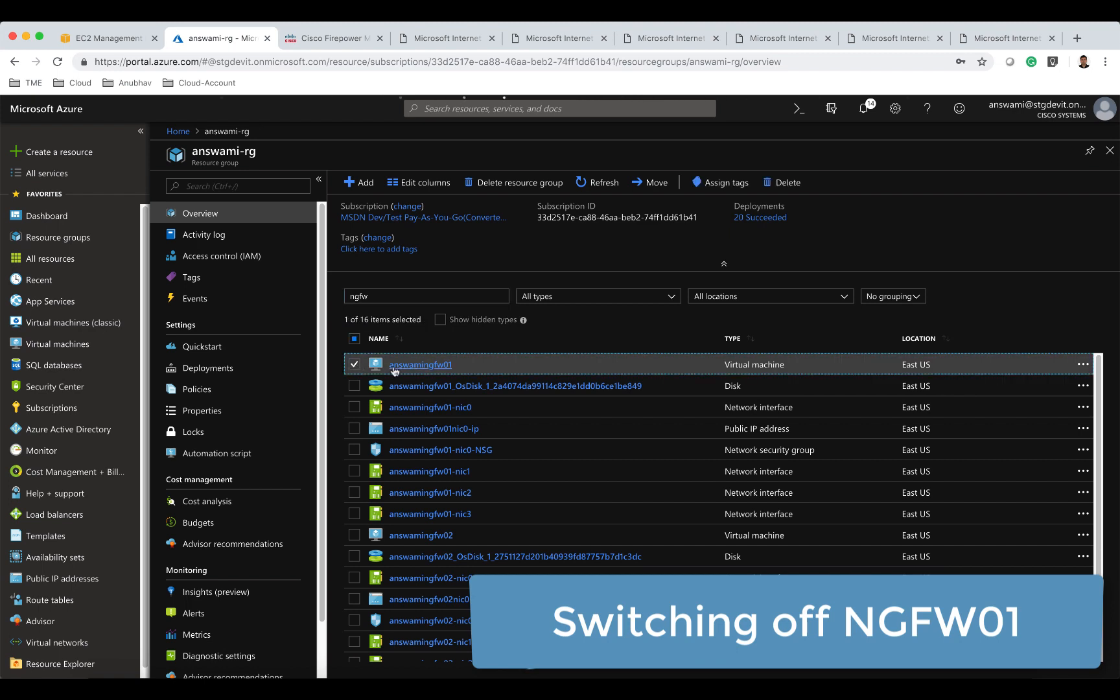
{"action": "left_click", "coordinate": [394, 367]}
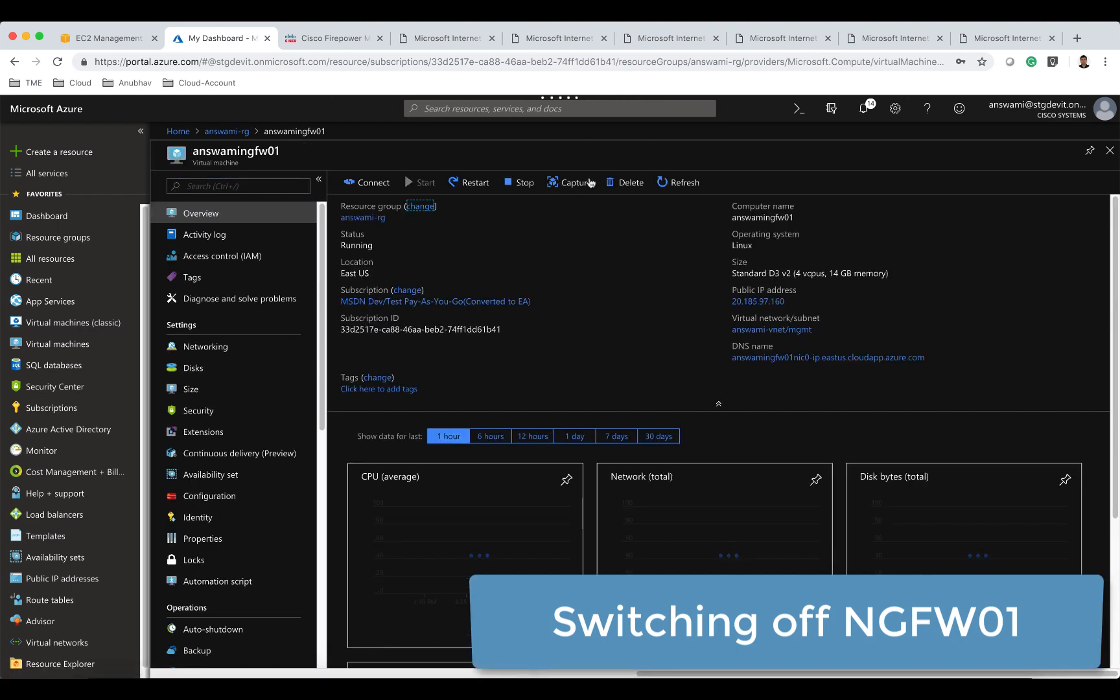
{"action": "left_click", "coordinate": [520, 183]}
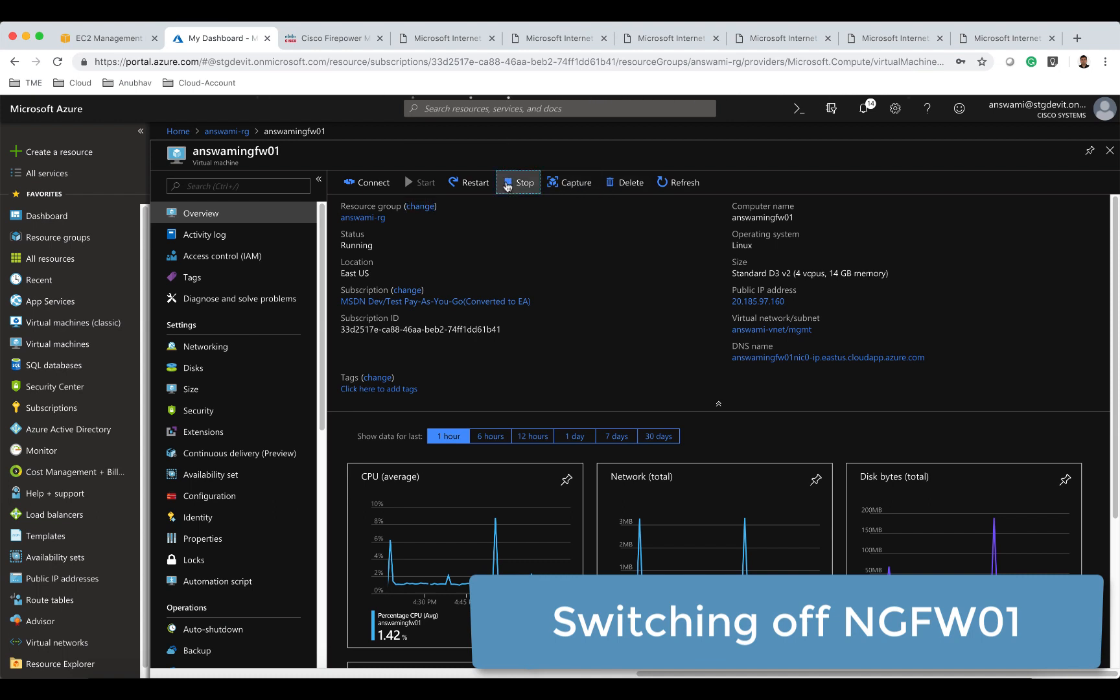
{"action": "left_click", "coordinate": [373, 263]}
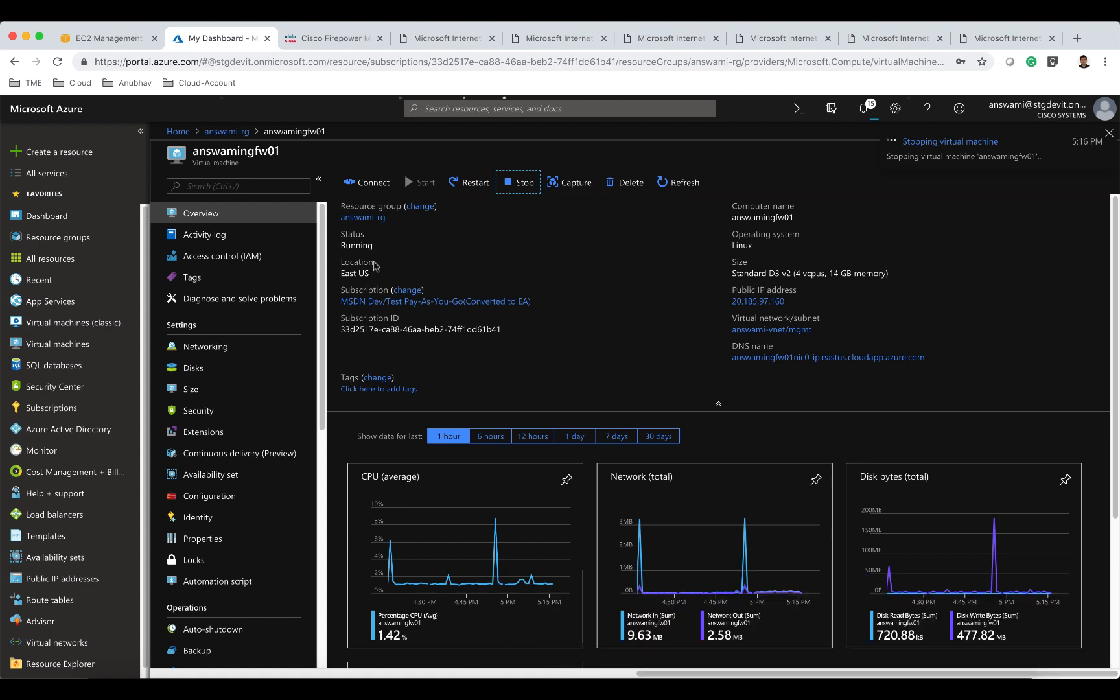
Close all the browser tabs showing the IIS web page.
{"action": "left_click", "coordinate": [492, 39]}
{"action": "left_click", "coordinate": [492, 39]}
{"action": "left_click", "coordinate": [492, 39]}
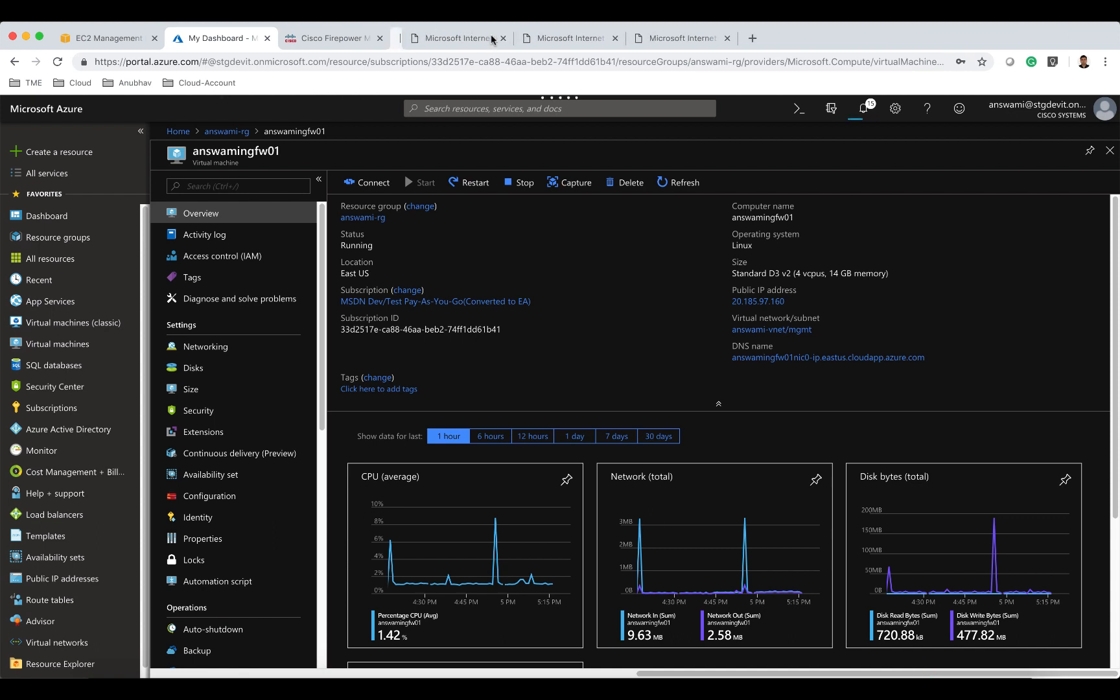
{"action": "left_click", "coordinate": [492, 38]}
{"action": "left_click", "coordinate": [492, 39]}
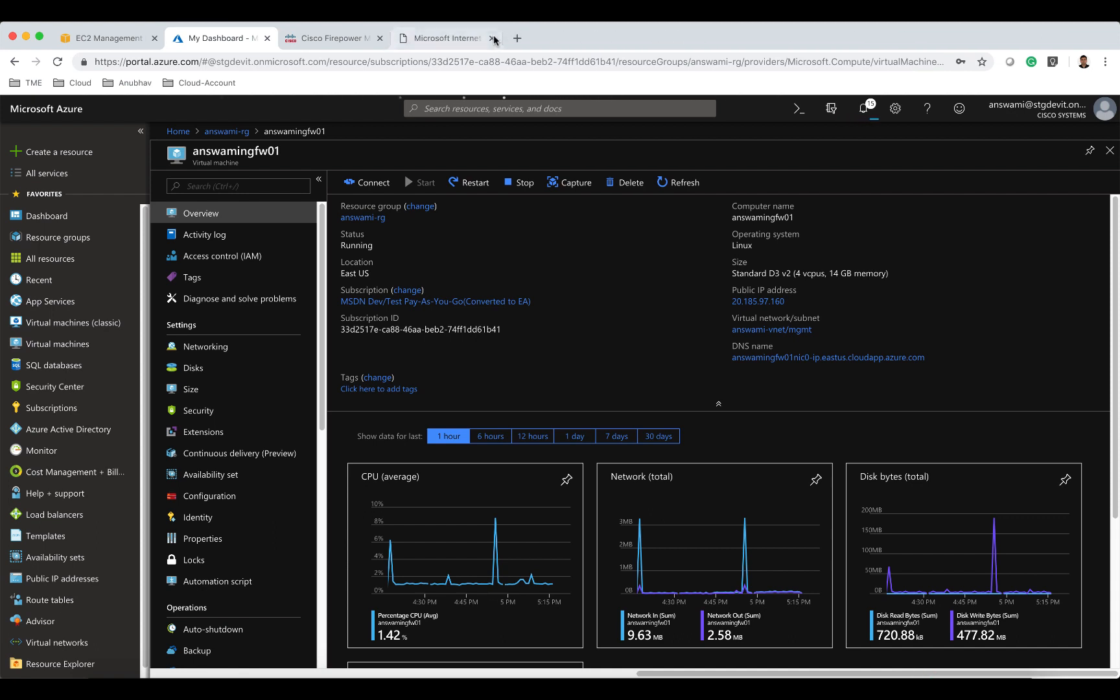
{"action": "left_click", "coordinate": [494, 38]}
{"action": "left_click", "coordinate": [494, 38]}
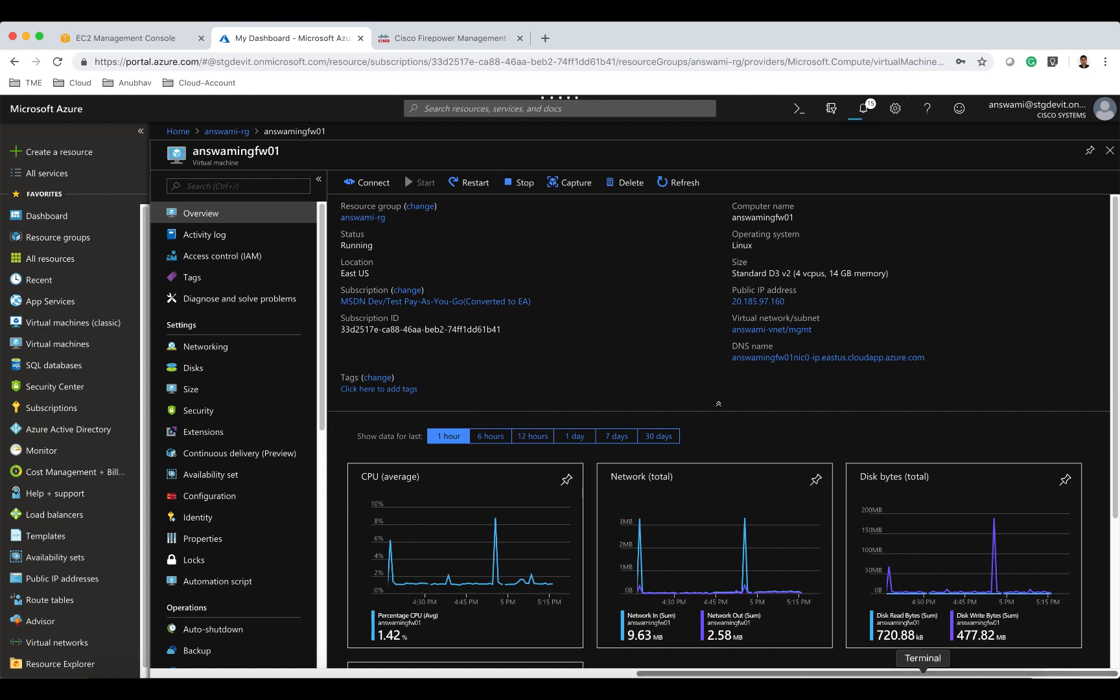
Clear capture ABC on the second firewall's SSH session.
{"action": "left_click", "coordinate": [923, 676]}
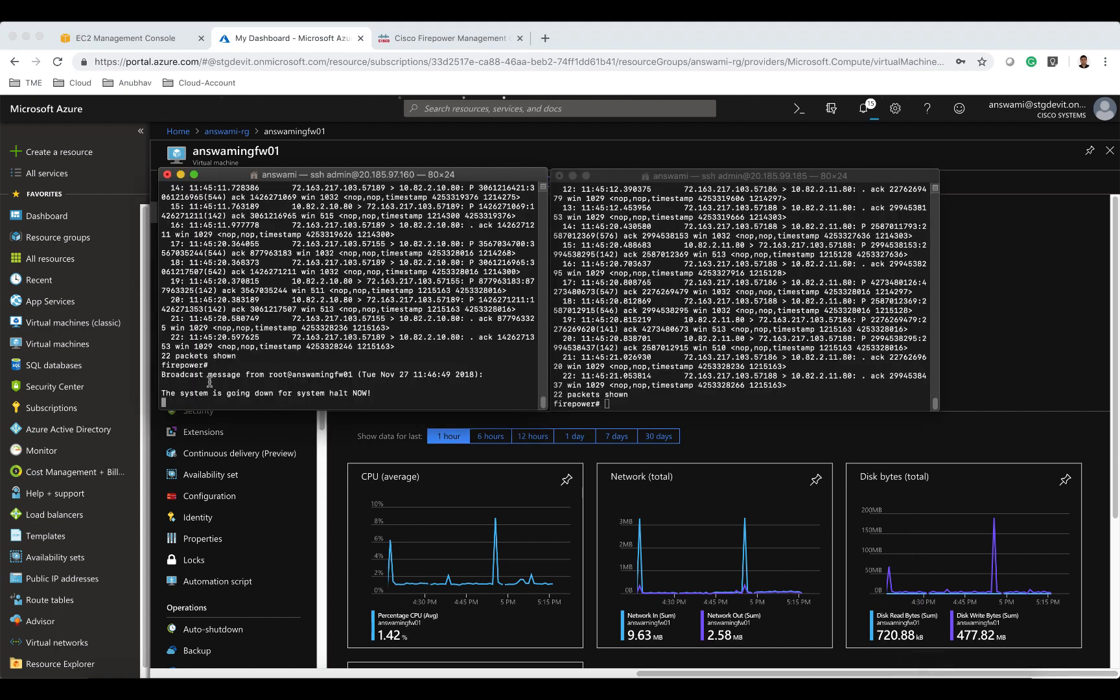
{"action": "left_click_drag", "start_coordinate": [204, 378], "coordinate": [386, 398]}
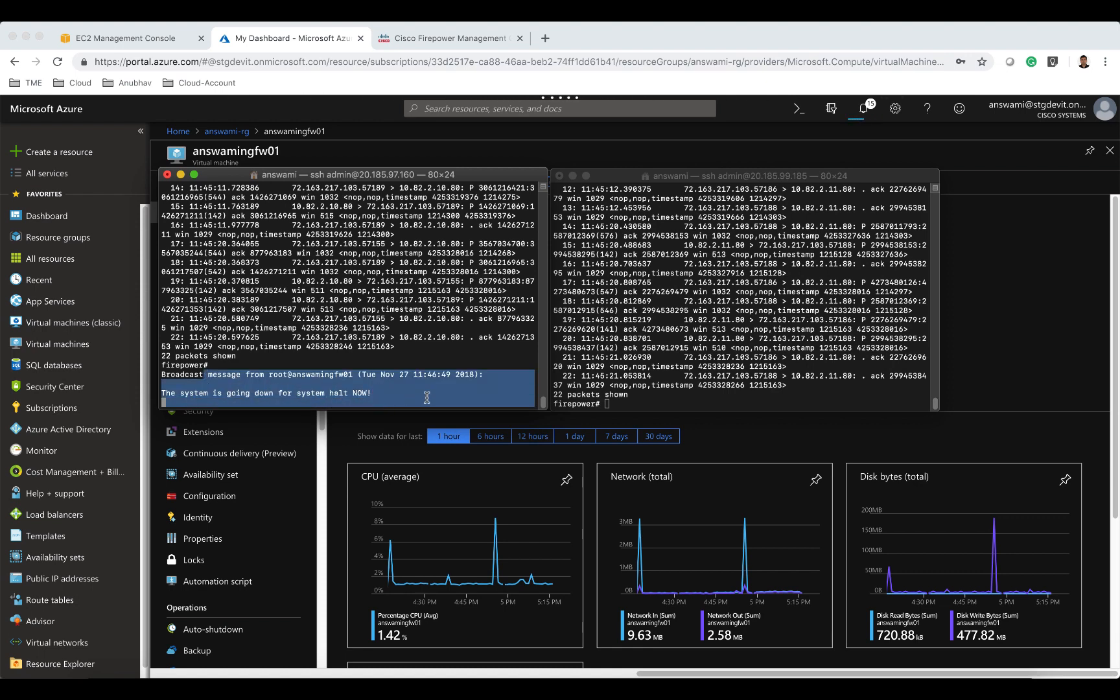
{"action": "left_click", "coordinate": [671, 401]}
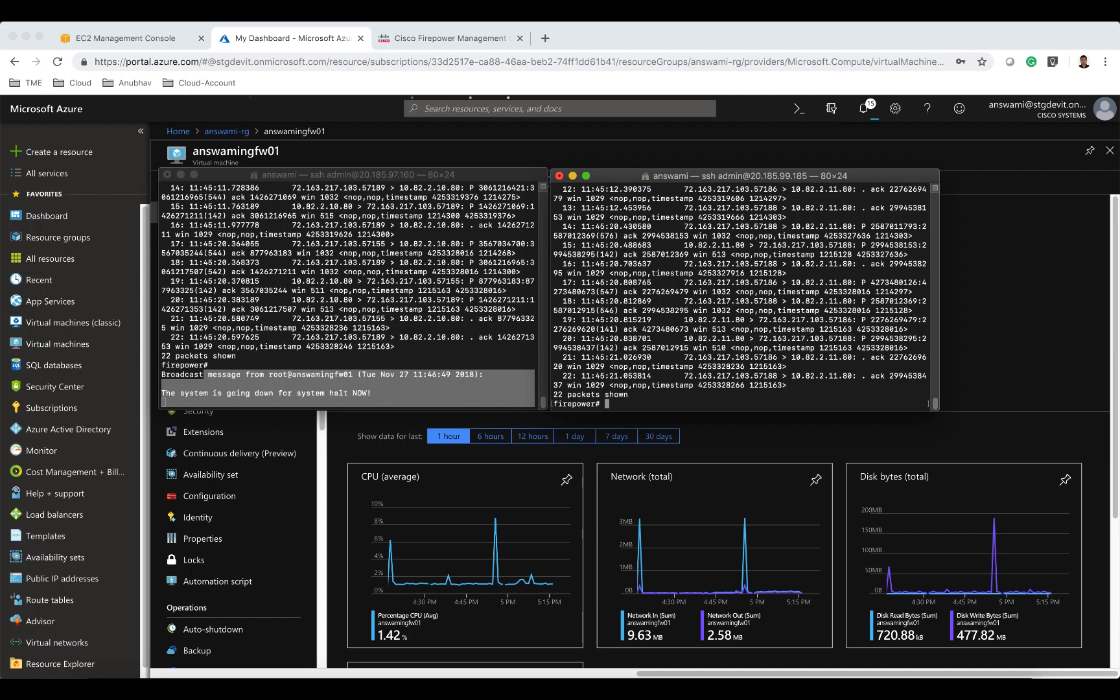
{"action": "key", "text": "Return"}
{"action": "key", "text": "Return"}
{"action": "key", "text": "Return"}
{"action": "key", "text": "Return"}
{"action": "key", "text": "Return"}
{"action": "key", "text": "Return"}
{"action": "type", "text": "cle"}
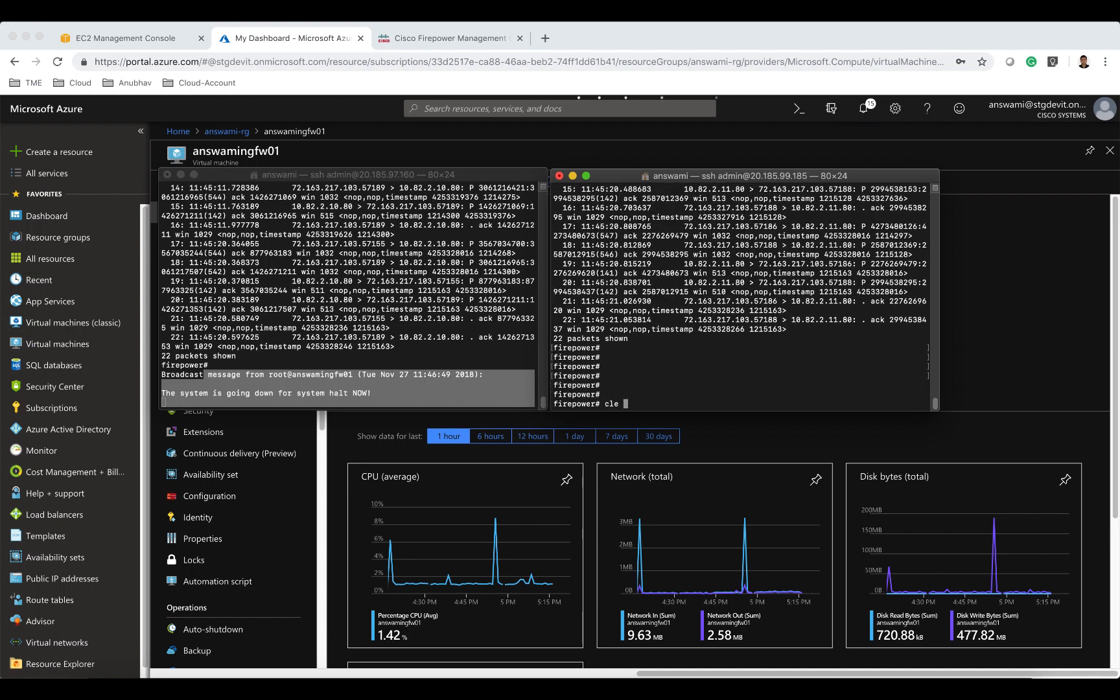
{"action": "type", "text": " cap ABC"}
{"action": "key", "text": "Return"}
{"action": "key", "text": "Return"}
{"action": "key", "text": "Return"}
{"action": "key", "text": "Return"}
{"action": "key", "text": "Return"}
{"action": "key", "text": "Return"}
{"action": "key", "text": "Return"}
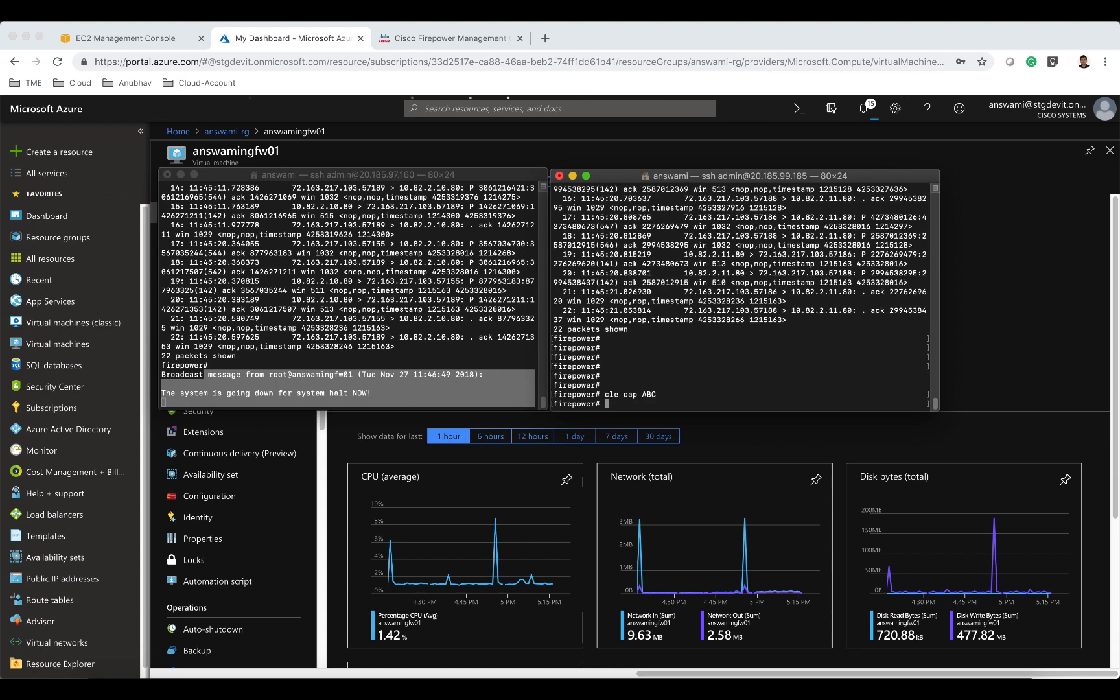
Display the packets recorded by capture ABC on the second firewall.
{"action": "key", "text": "Return"}
{"action": "type", "text": "shc ap"}
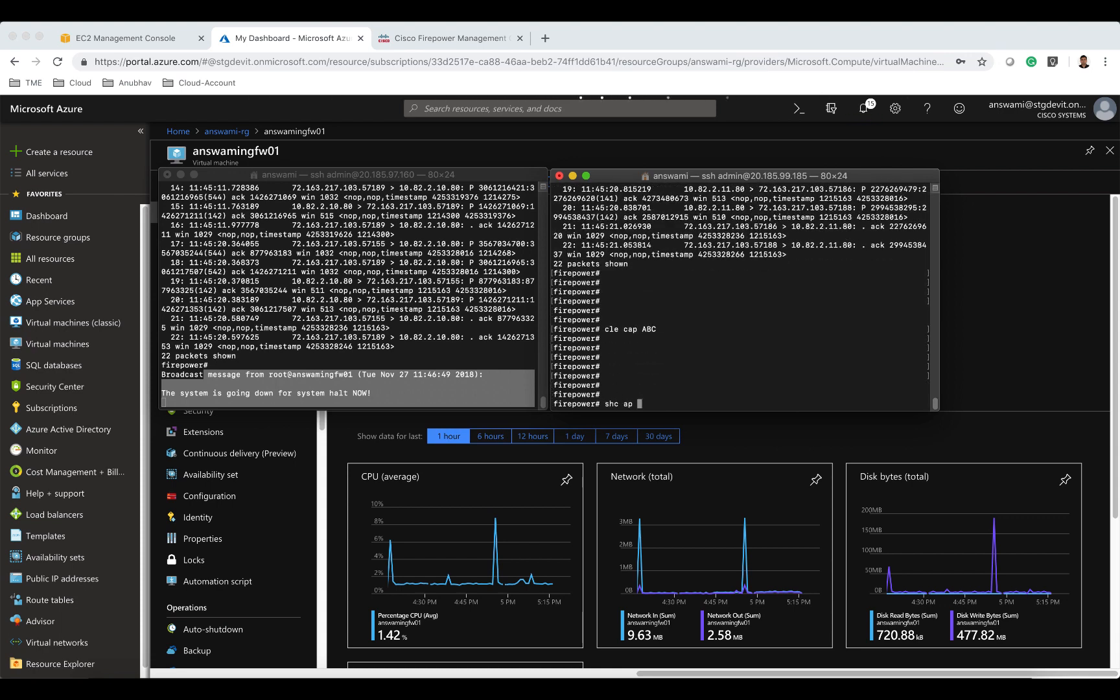
{"action": "key", "text": "BackSpace"}
{"action": "key", "text": "BackSpace"}
{"action": "key", "text": "BackSpace"}
{"action": "key", "text": "BackSpace"}
{"action": "key", "text": "BackSpace"}
{"action": "type", "text": "cap ABC"}
{"action": "key", "text": "Return"}
Open the load balancer frontend address 104.45.175.158 in several new browser tabs.
{"action": "left_click", "coordinate": [446, 38]}
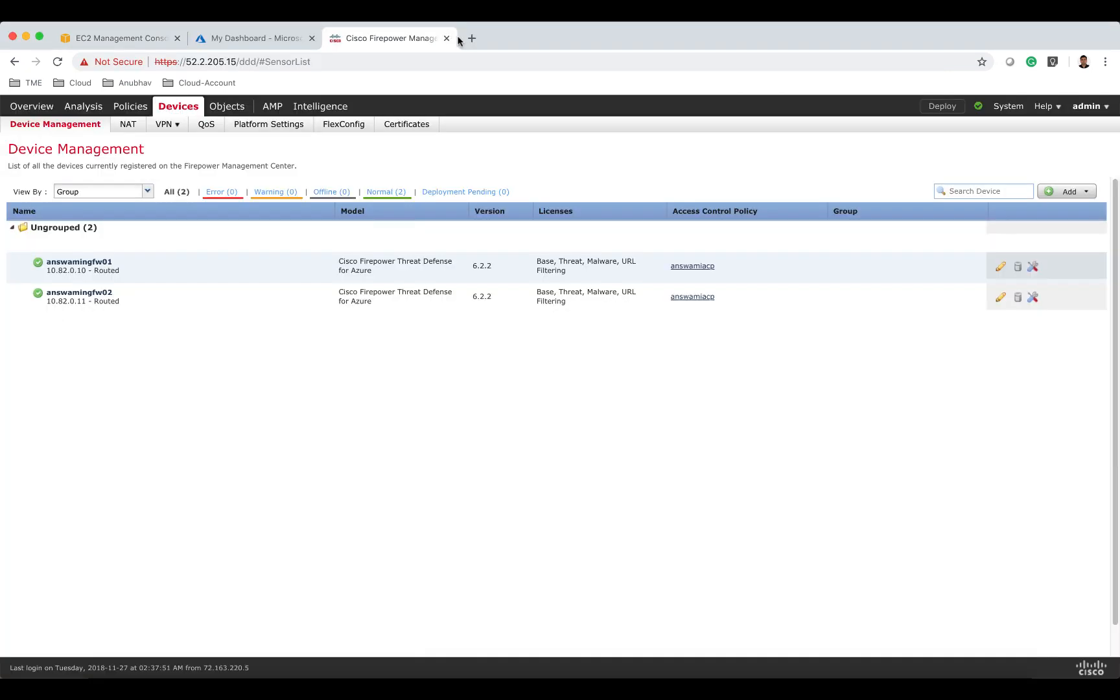
{"action": "left_click", "coordinate": [472, 38]}
{"action": "type", "text": "104.45.175.158"}
{"action": "key", "text": "Return"}
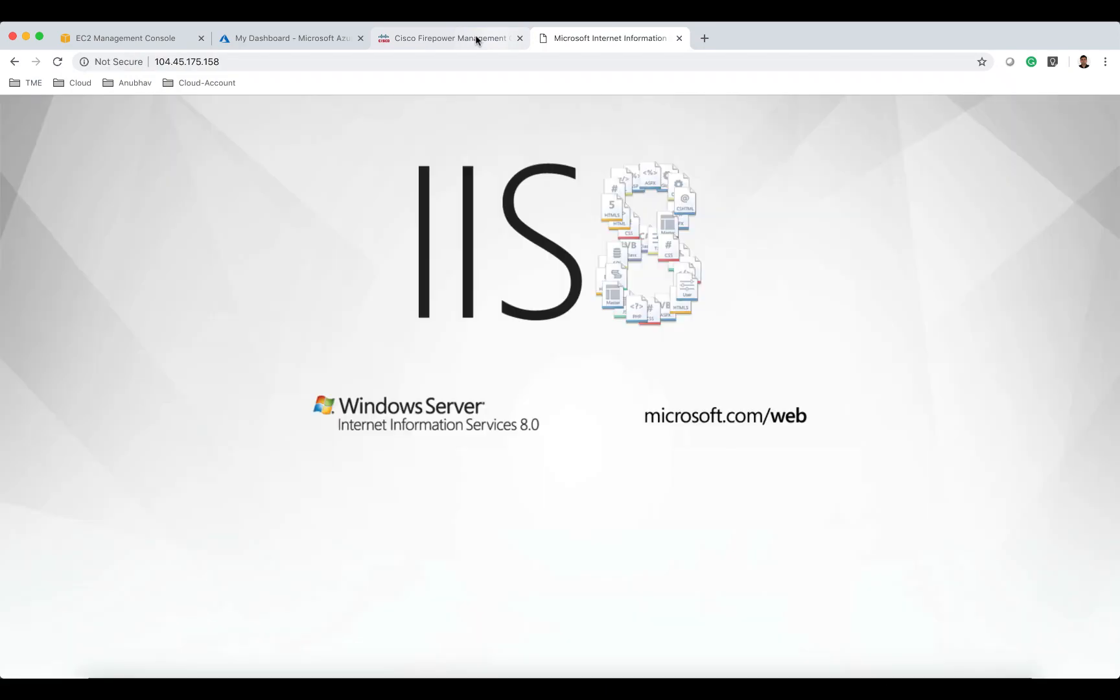
{"action": "left_click", "coordinate": [705, 38]}
{"action": "type", "text": "104.45.175.158"}
{"action": "key", "text": "Return"}
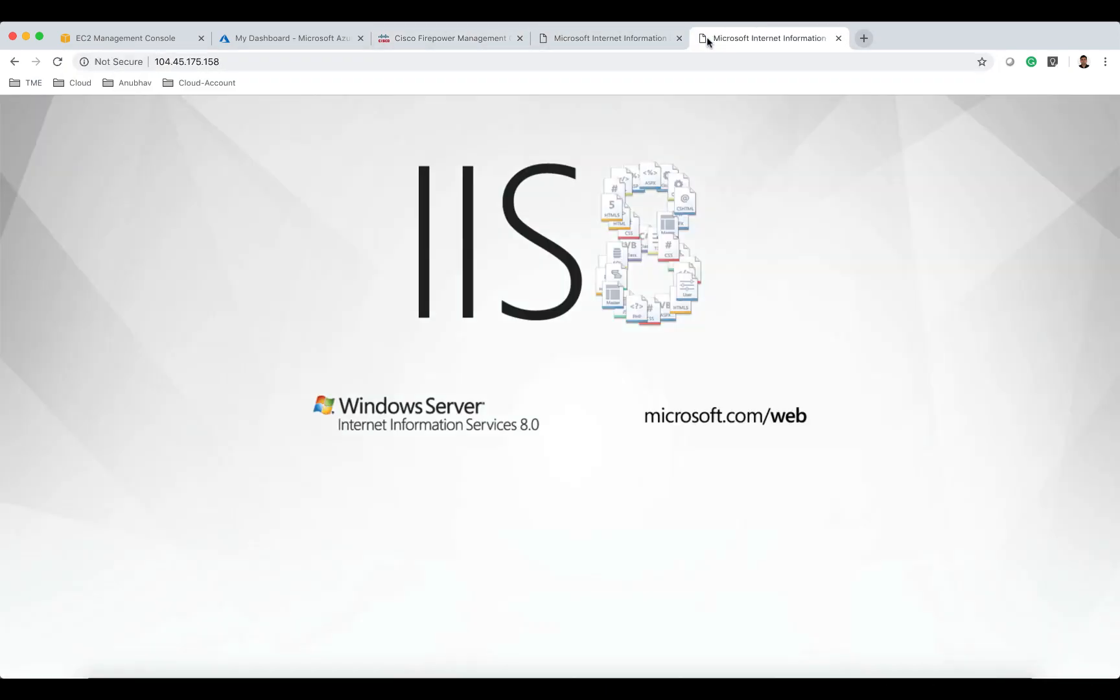
{"action": "left_click", "coordinate": [866, 38]}
{"action": "type", "text": "http://104.45.175.158"}
{"action": "key", "text": "Return"}
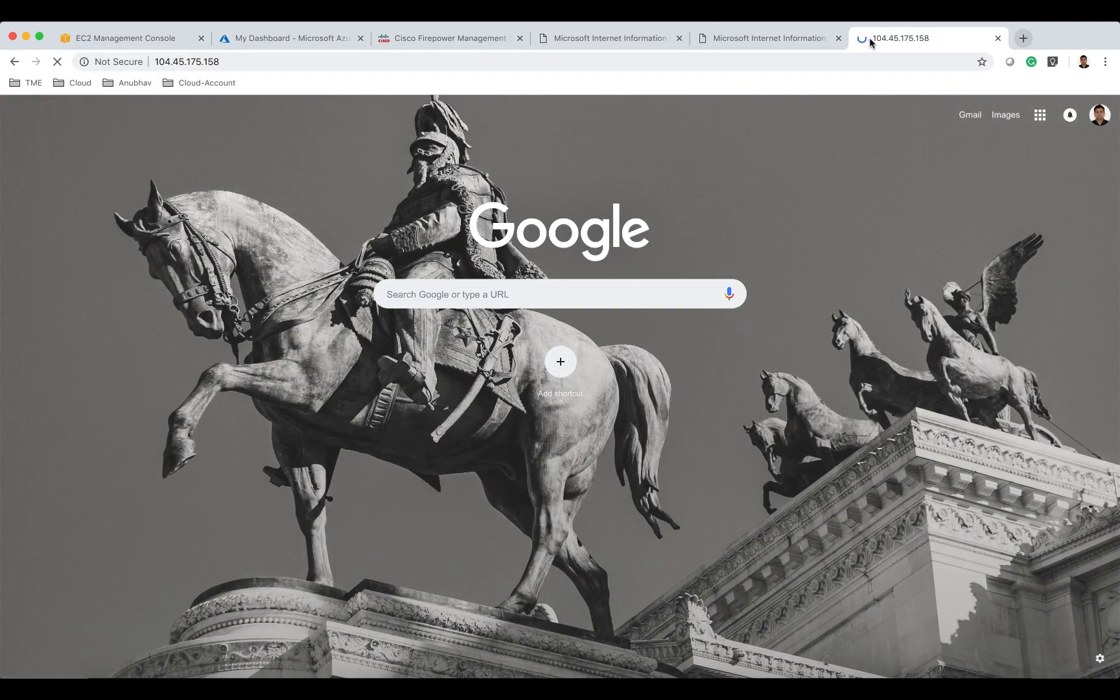
{"action": "left_click", "coordinate": [1023, 39]}
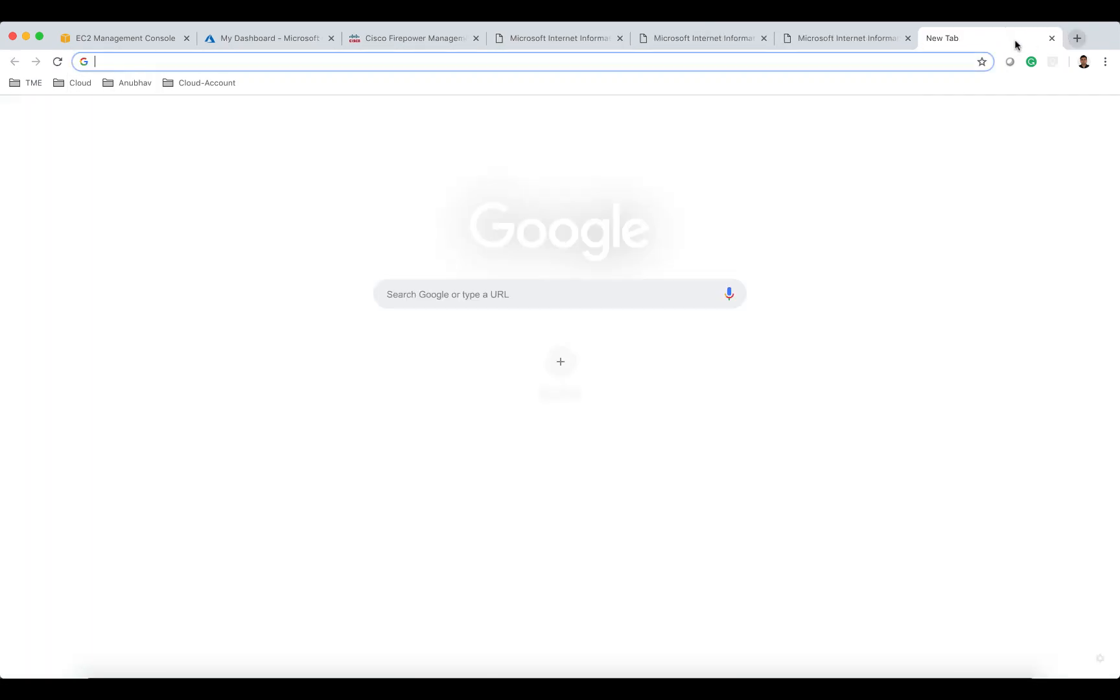
{"action": "type", "text": "104.45.175.158"}
{"action": "key", "text": "Return"}
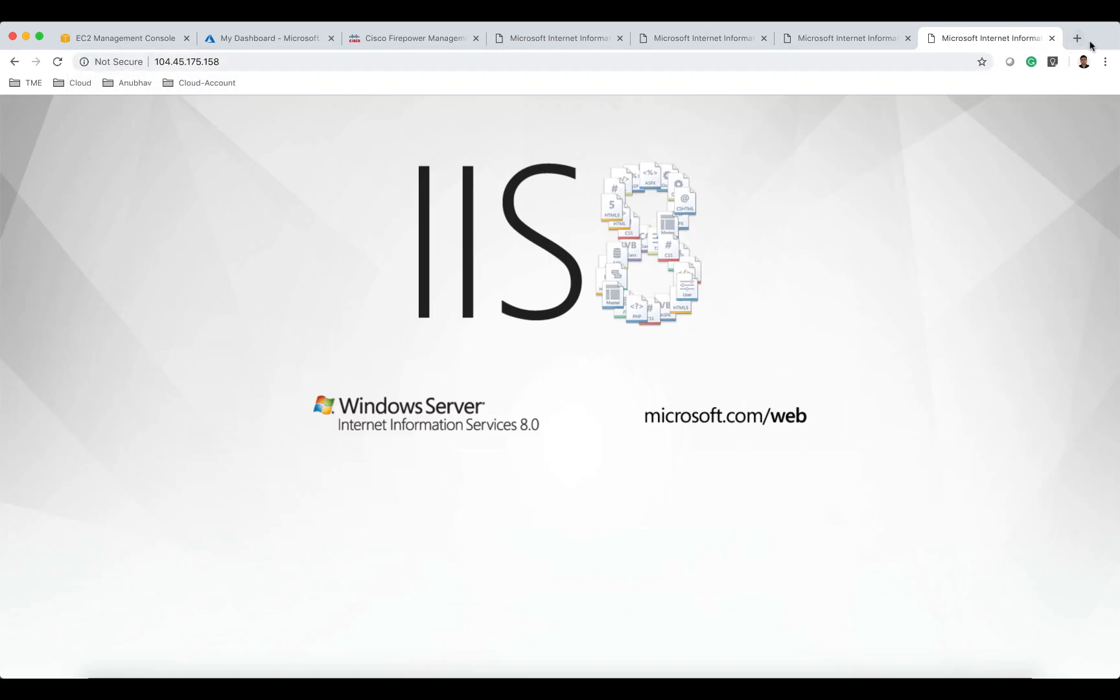
{"action": "left_click", "coordinate": [1077, 39]}
{"action": "type", "text": "104.45.175.158"}
{"action": "key", "text": "Return"}
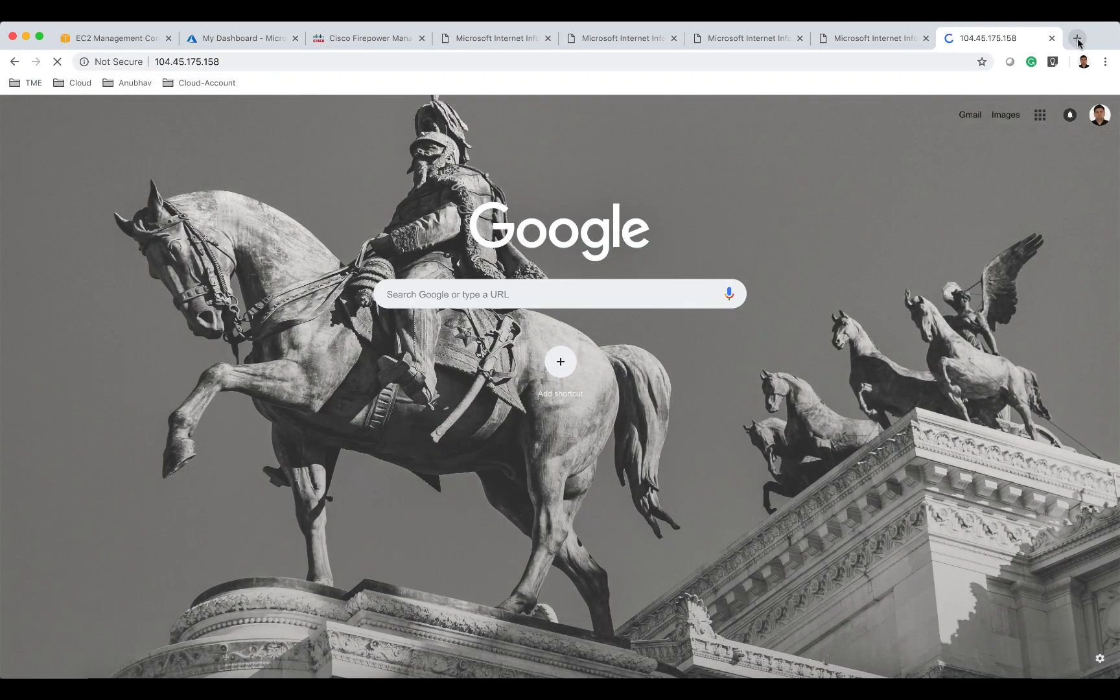
{"action": "left_click", "coordinate": [1081, 39]}
{"action": "type", "text": "104.45.175.158"}
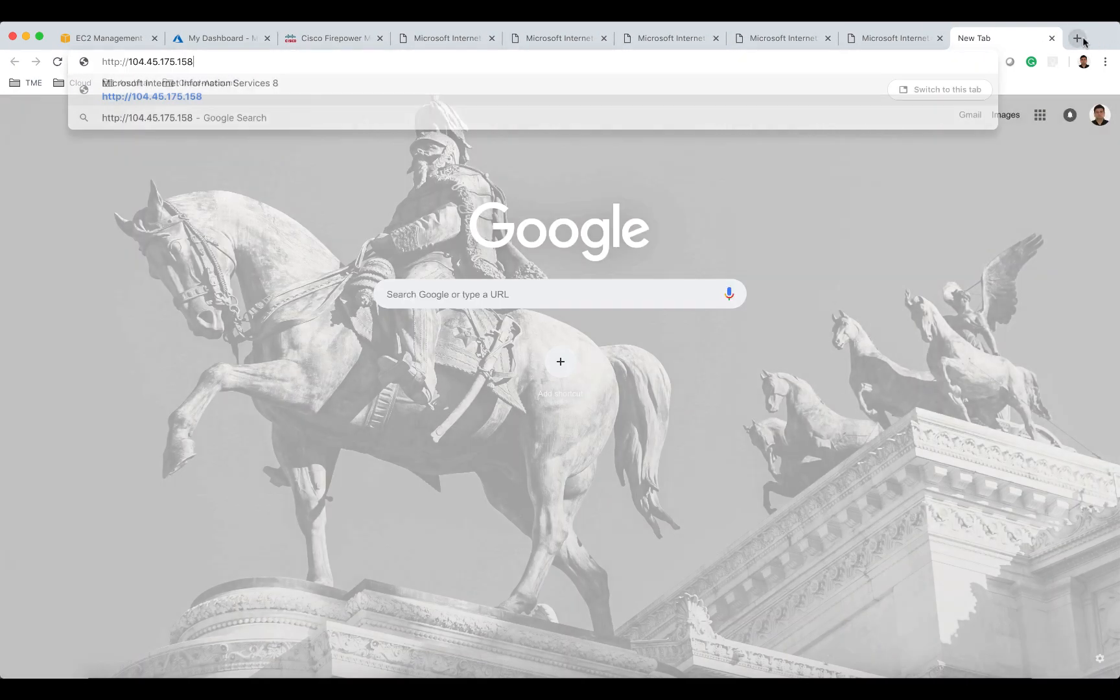
{"action": "key", "text": "Return"}
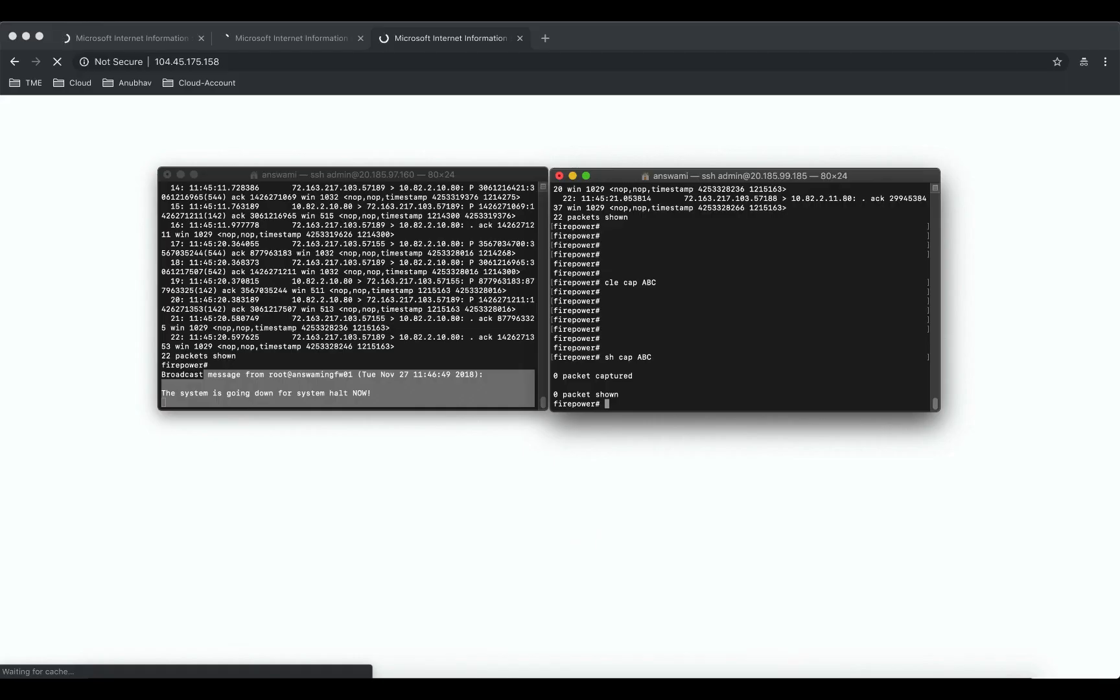
Display the capture ABC packets and the capture summary on the second firewall.
{"action": "type", "text": "h cap ABC"}
{"action": "key", "text": "Return"}
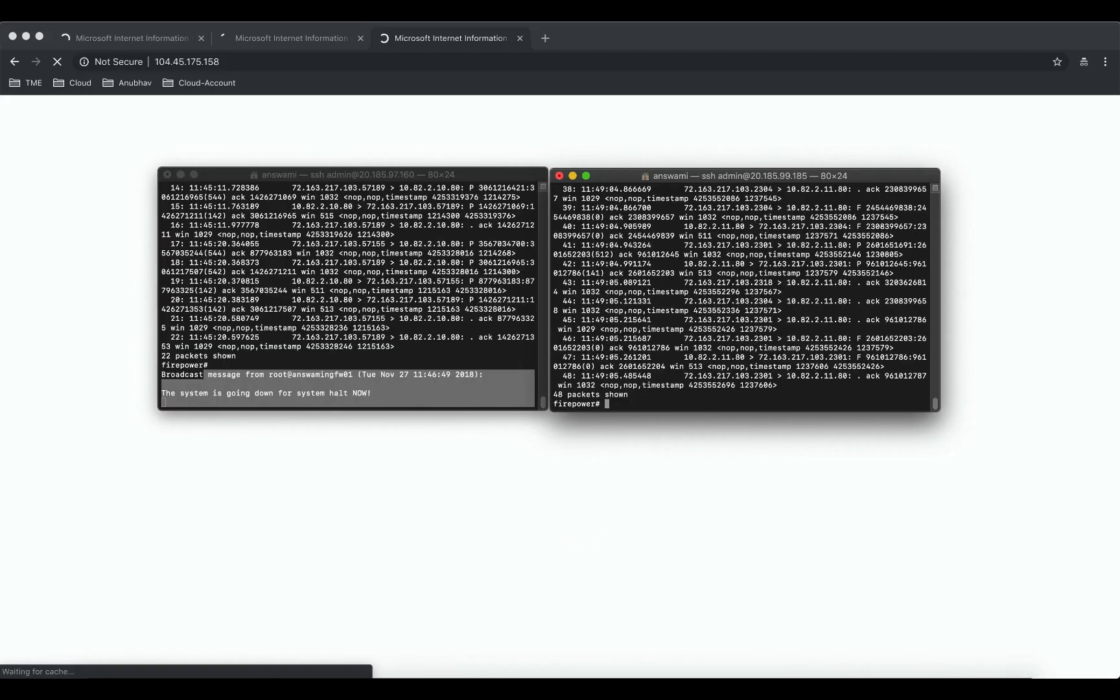
{"action": "type", "text": "shc ap"}
{"action": "key", "text": "BackSpace"}
{"action": "key", "text": "BackSpace"}
{"action": "key", "text": "BackSpace"}
{"action": "key", "text": "BackSpace"}
{"action": "type", "text": "cap"}
{"action": "key", "text": "Return"}
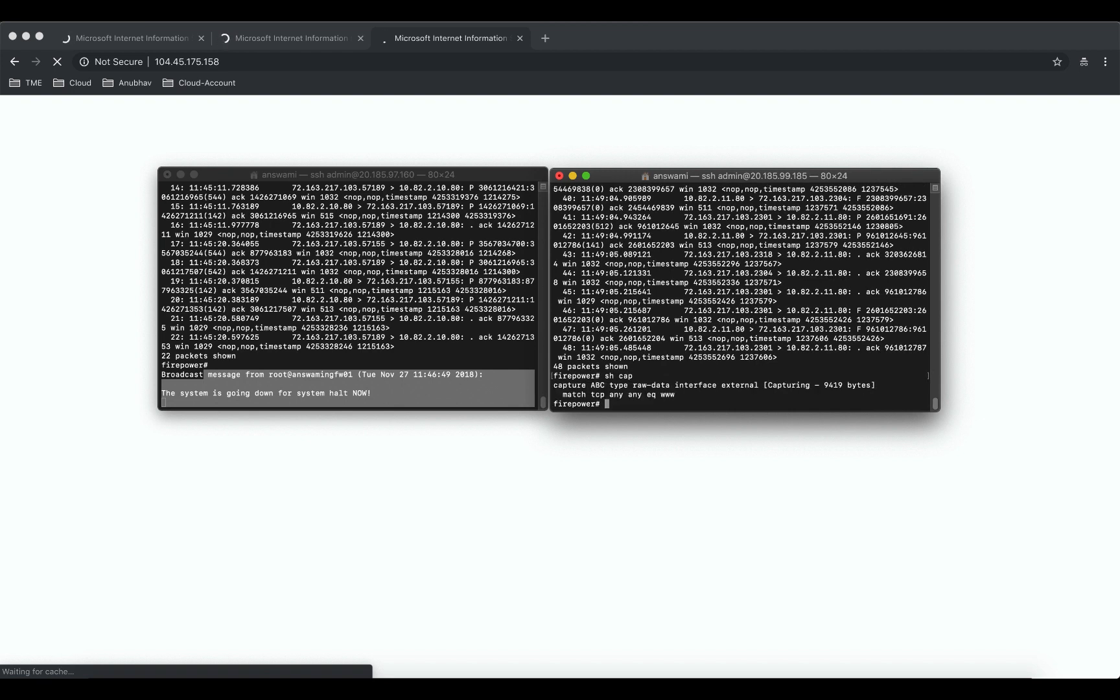